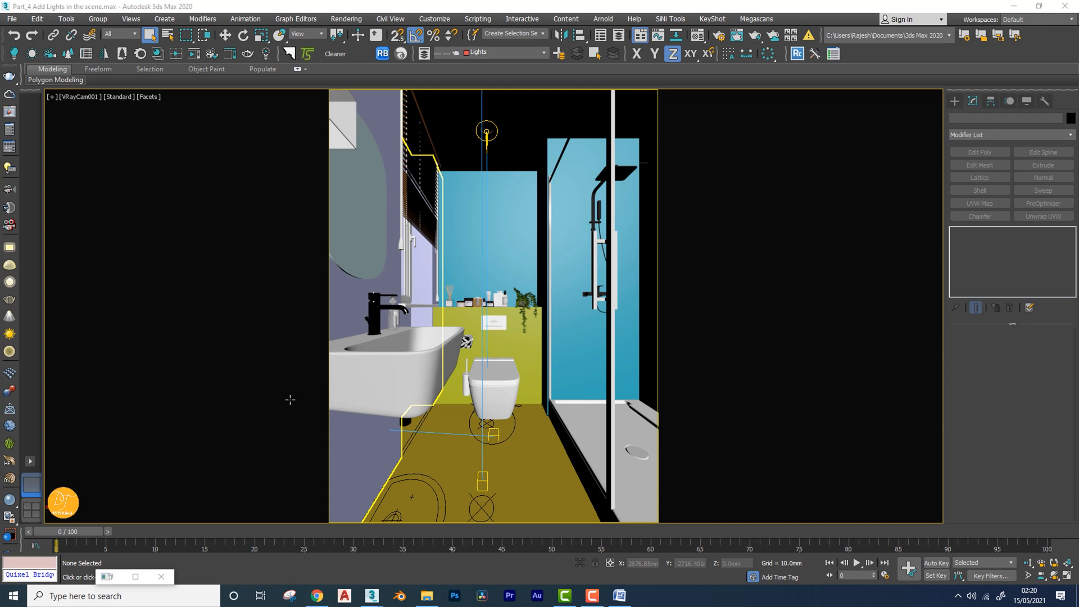
Hide the shapes, lights and cameras categories in the scene so only the bathroom geometry is displayed
key(w)
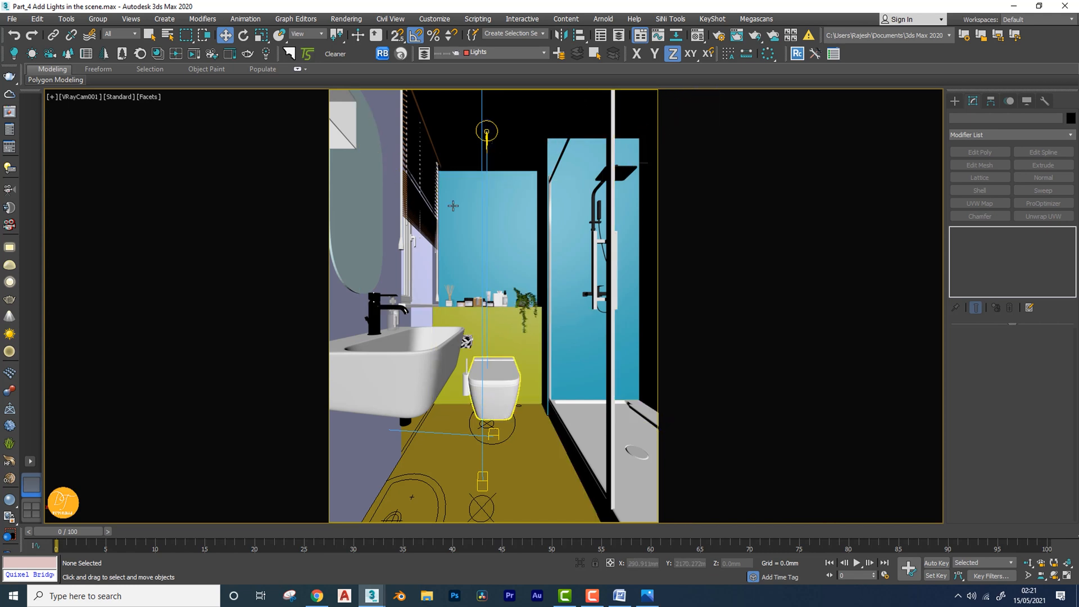
click(1026, 102)
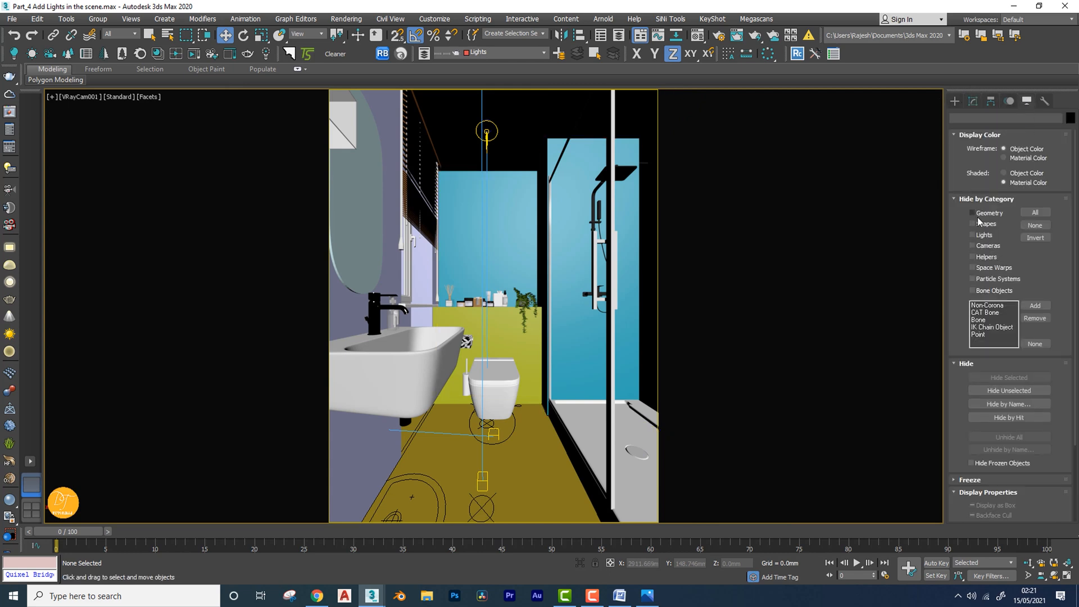
click(972, 223)
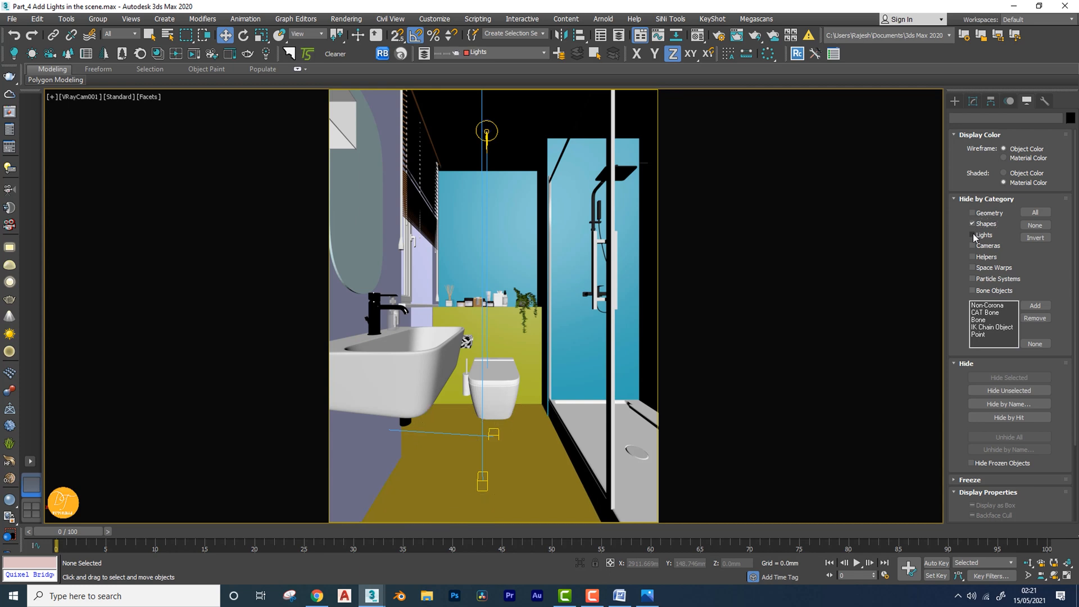
click(972, 235)
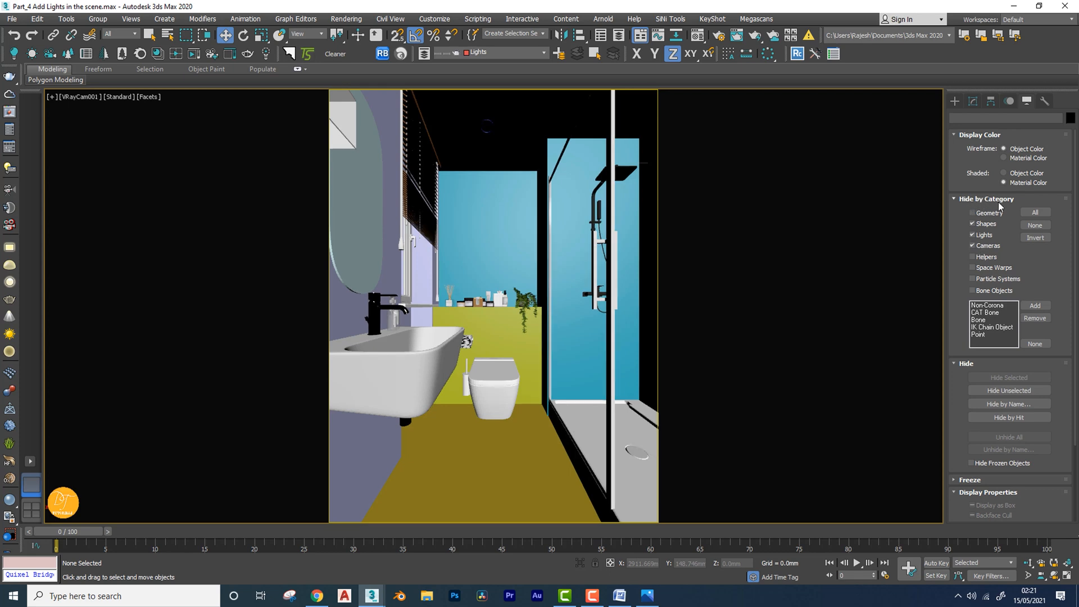
click(955, 102)
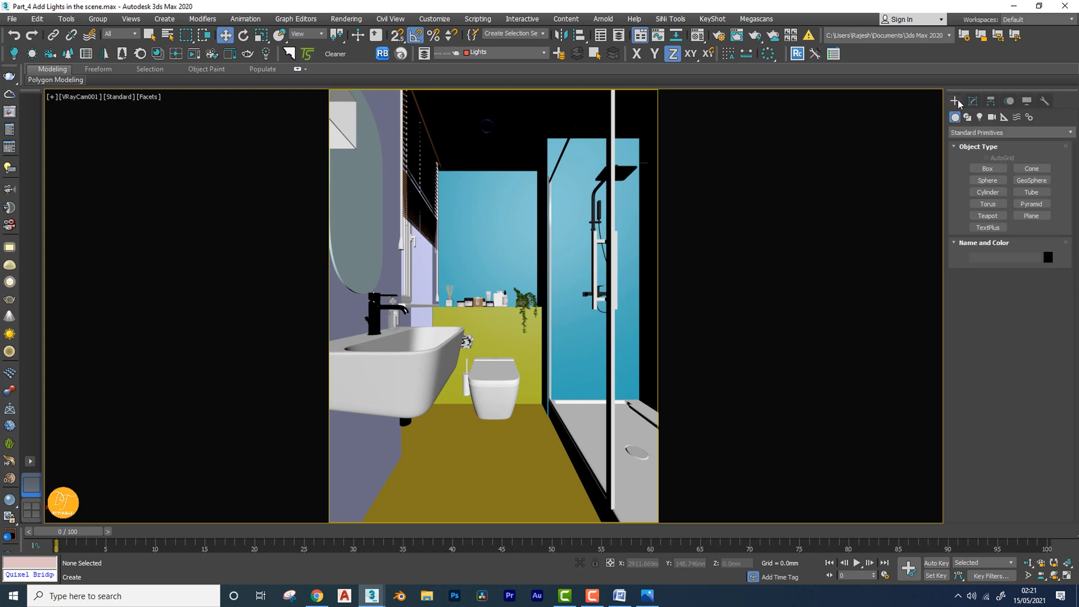
click(973, 101)
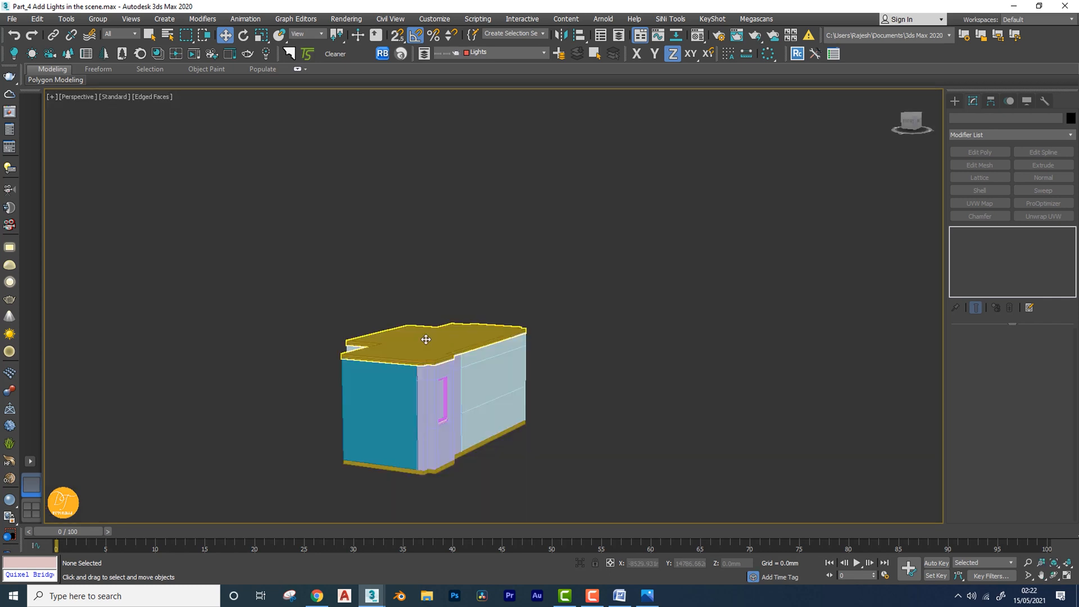
Switch to the perspective view of the building and hide the ceiling object
click(441, 330)
right_click(441, 330)
click(455, 298)
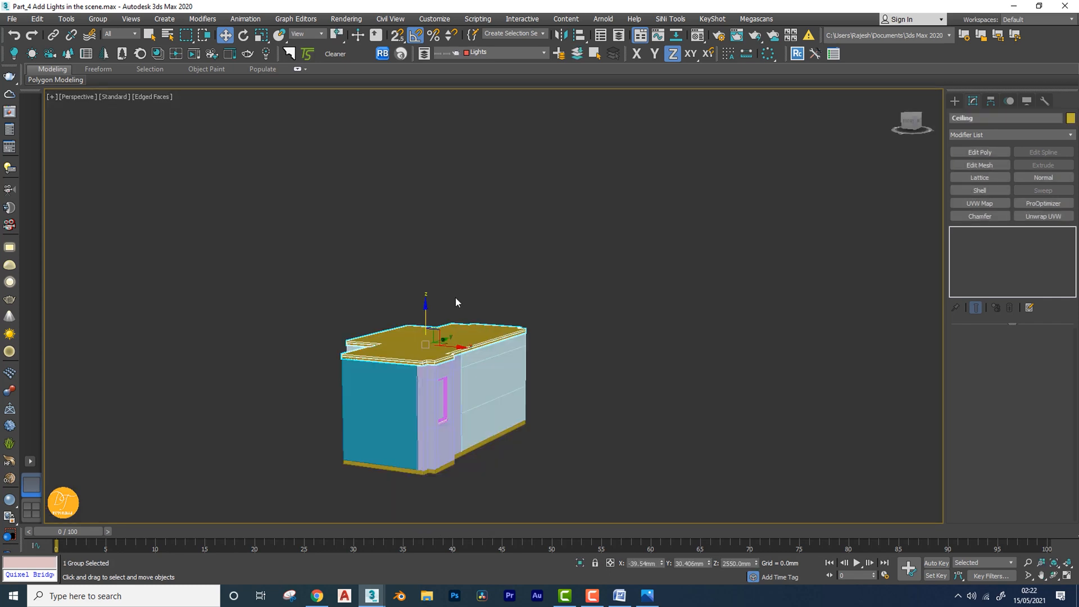
Isolate the bathroom's window wall, door lintel, blue walls and low wall behind the toilet, then clear the selection
alt+middle_drag(503, 339, 337, 388)
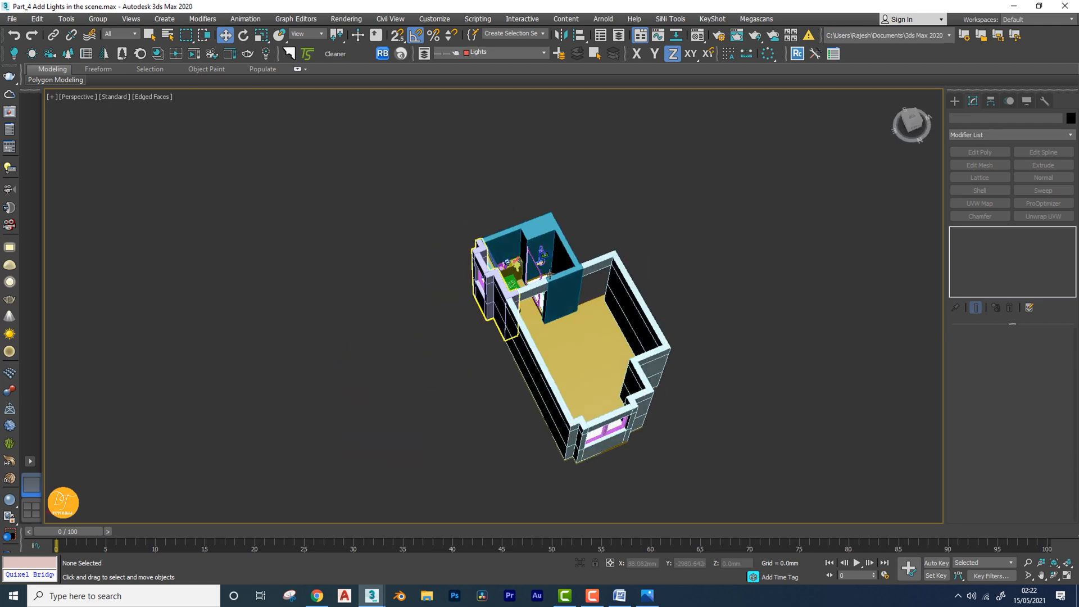
scroll(455, 281, up, 3)
alt+middle_drag(455, 281, 343, 282)
scroll(556, 361, up, 6)
middle_drag(589, 337, 600, 342)
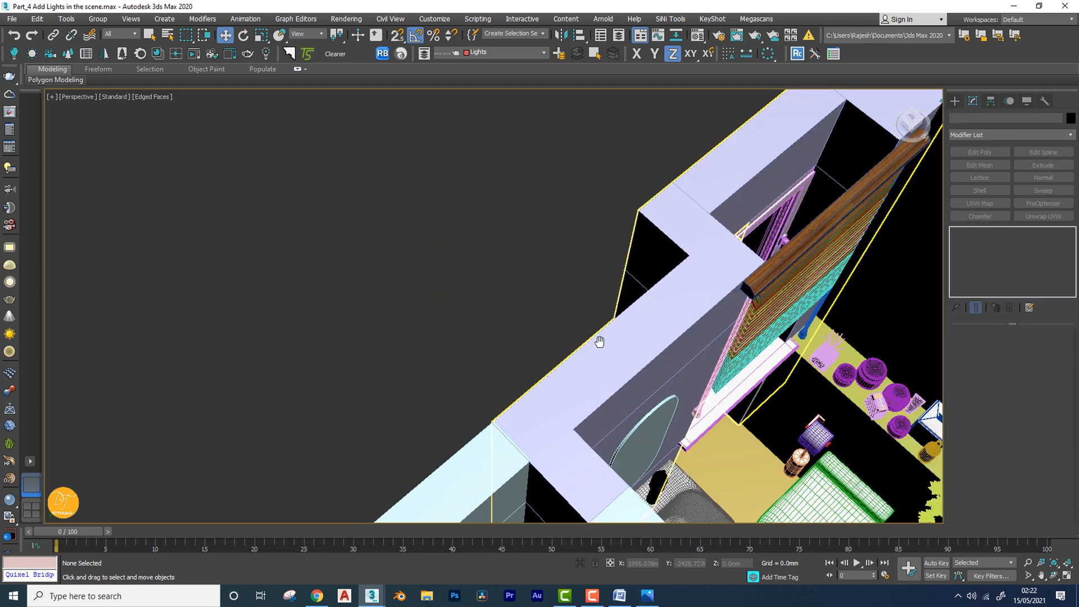
scroll(470, 296, down, 5)
click(467, 294)
scroll(493, 294, up, 2)
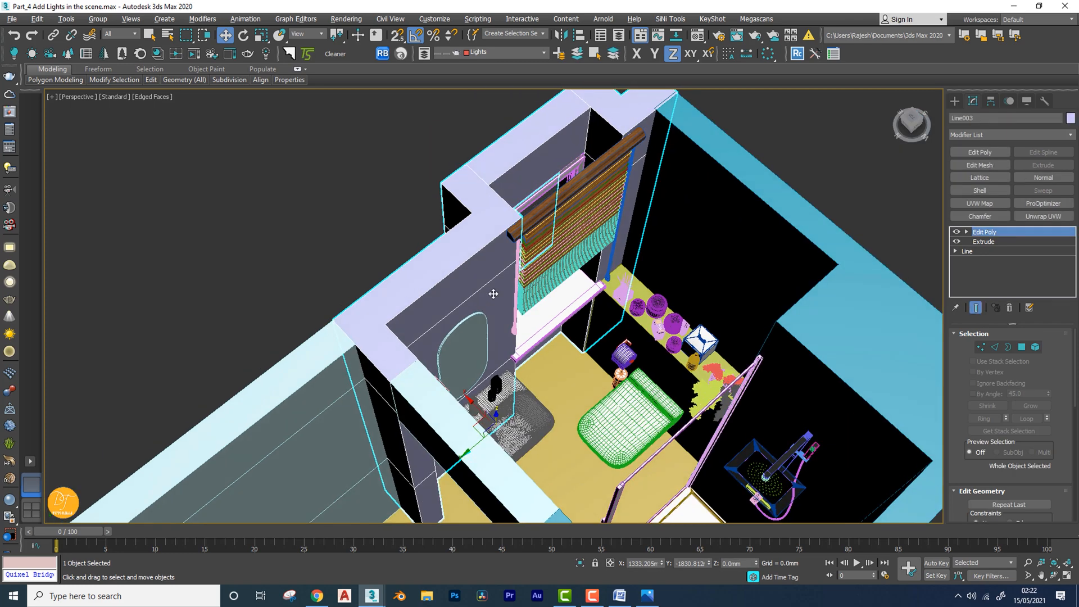
alt+middle_drag(494, 294, 496, 345)
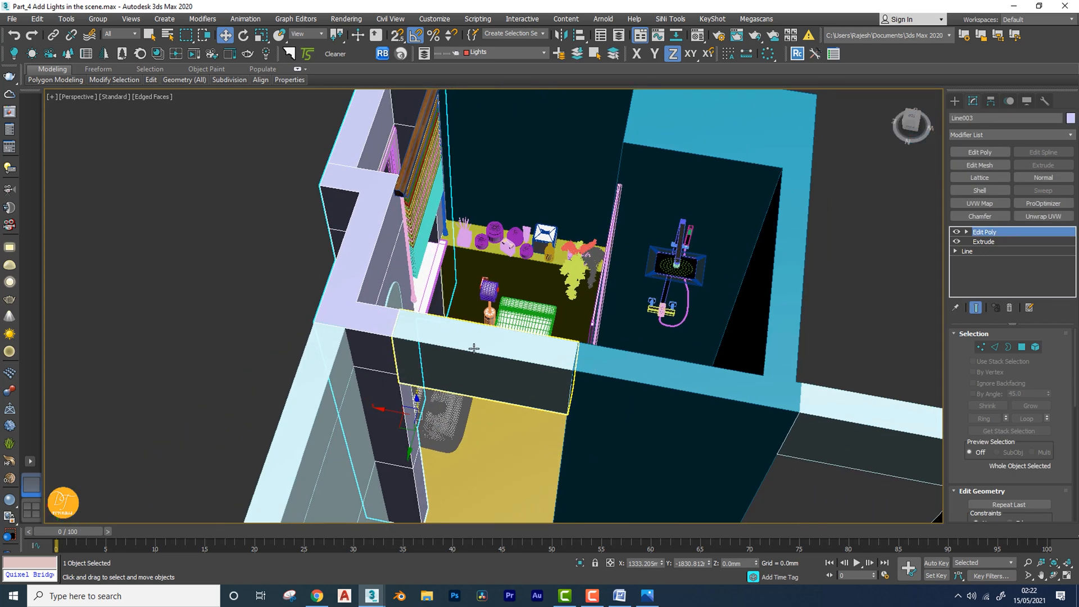
ctrl+click(473, 348)
middle_drag(566, 276, 561, 494)
ctrl+click(507, 340)
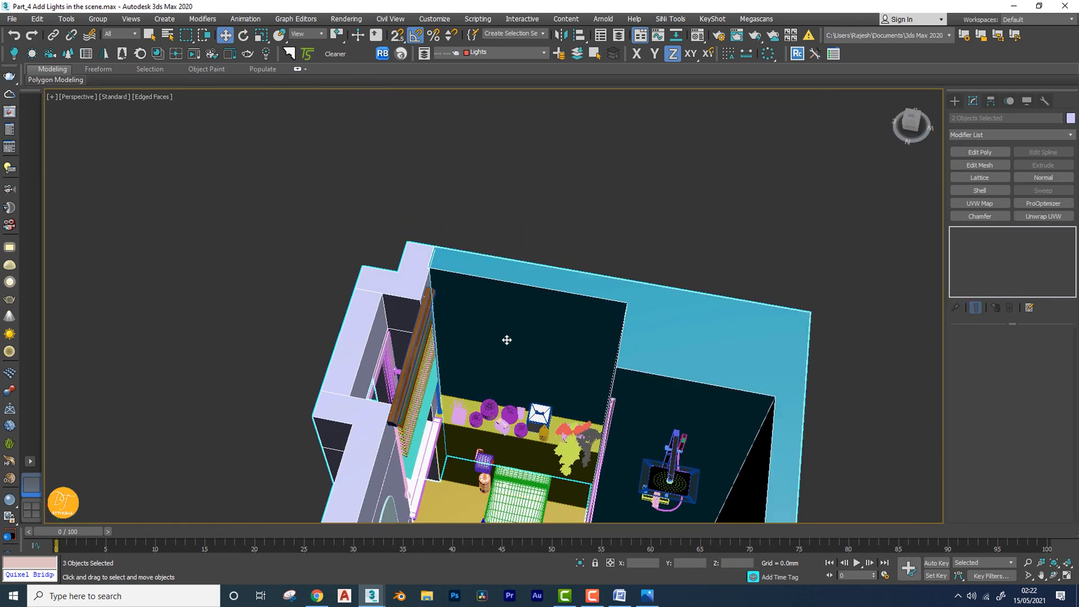
ctrl+click(472, 446)
mouse_move(660, 341)
middle_down()
mouse_move(639, 291)
mouse_move(676, 352)
middle_up()
key(alt+q)
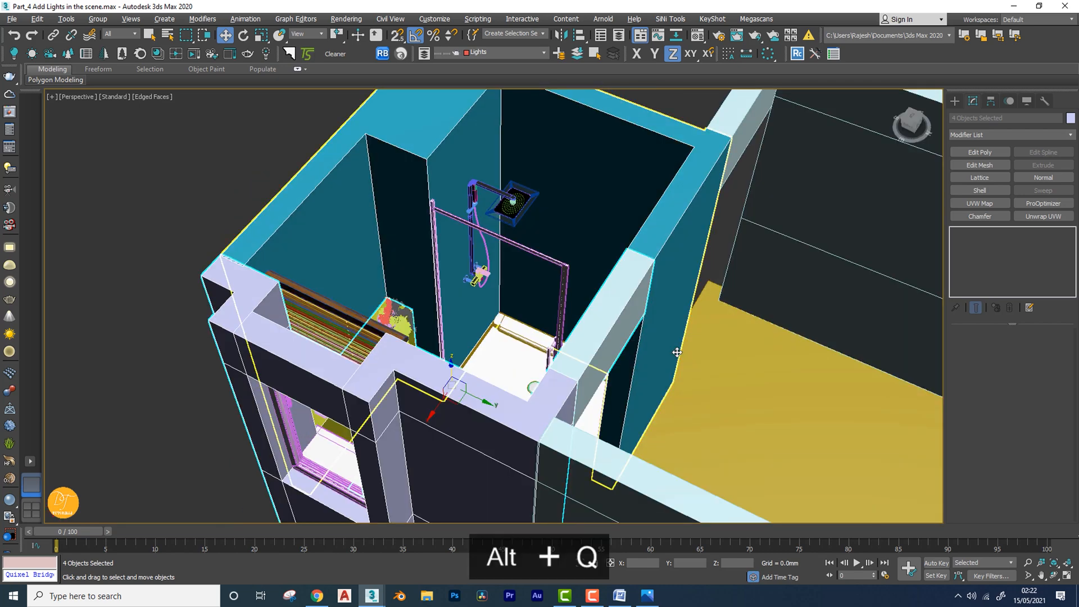
alt+middle_drag(616, 372, 484, 307)
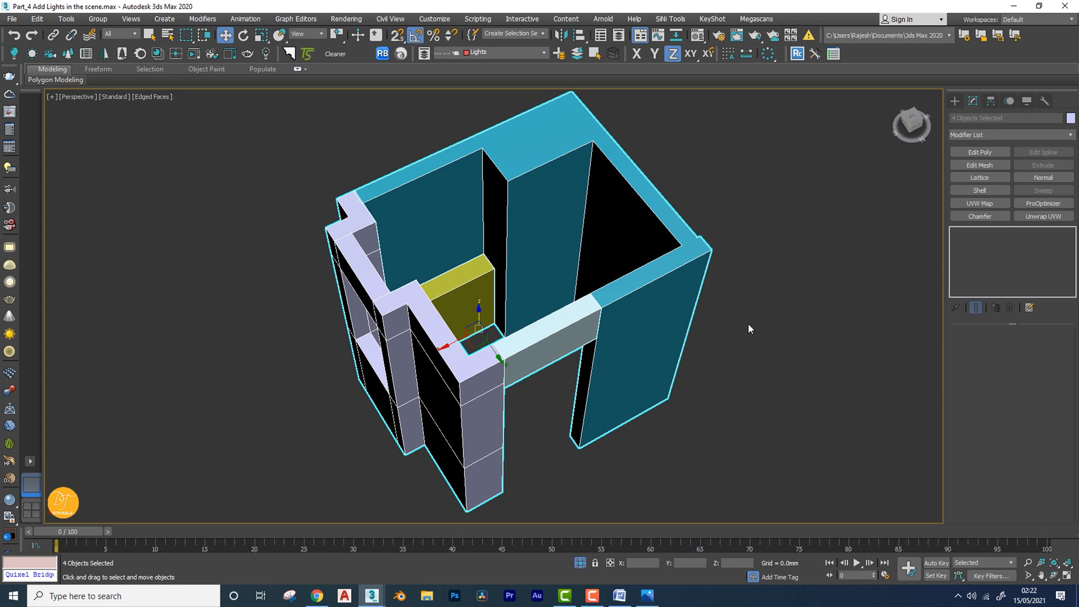
click(807, 317)
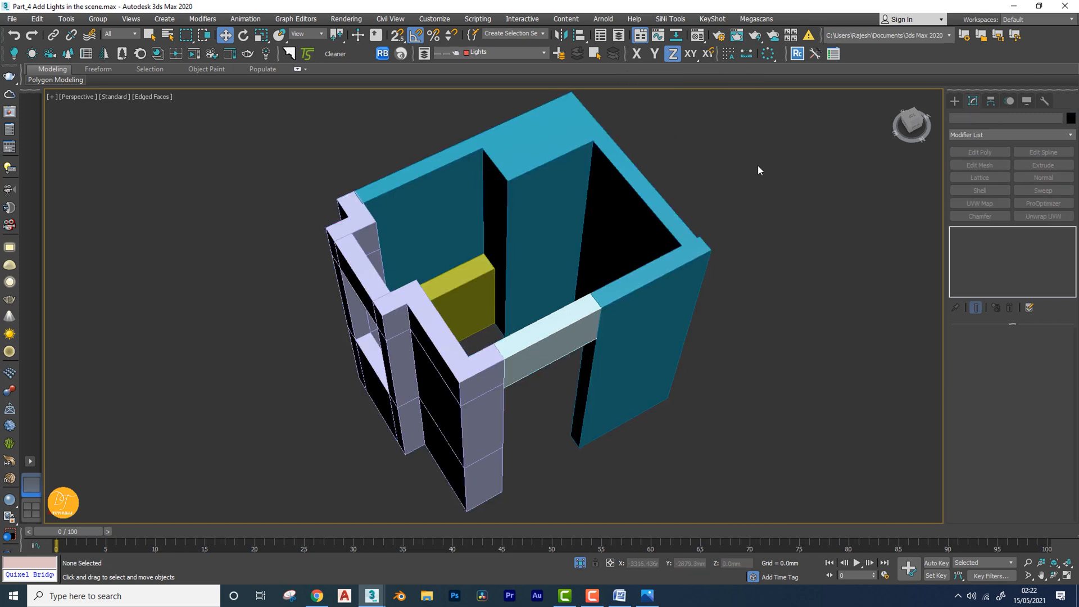
Assign the first sample-slot material to all four isolated wall objects, renaming it Walls_Tiles
key(m)
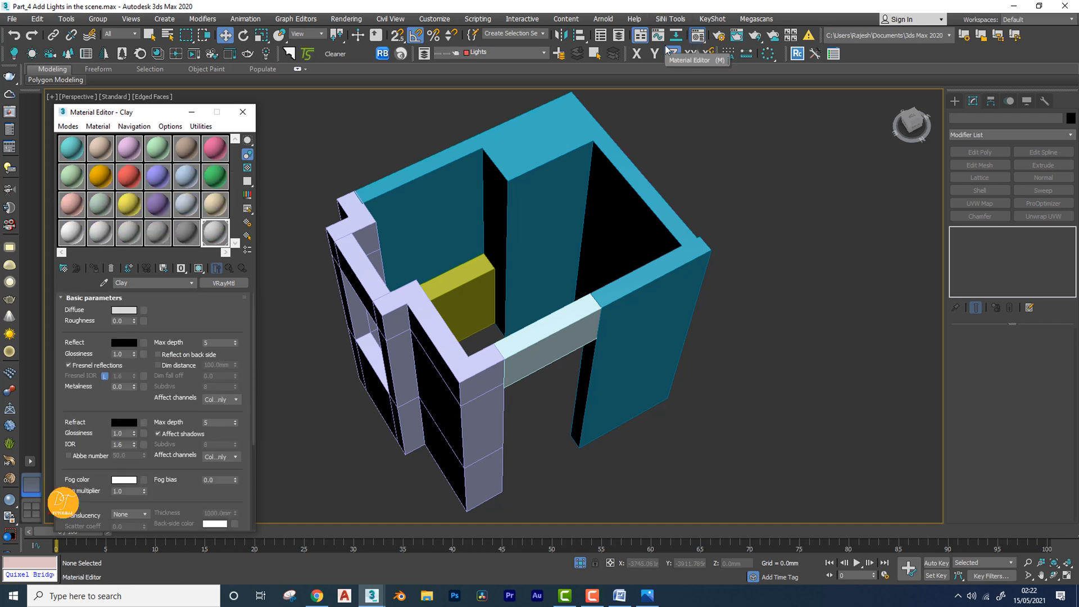
drag(150, 118, 155, 107)
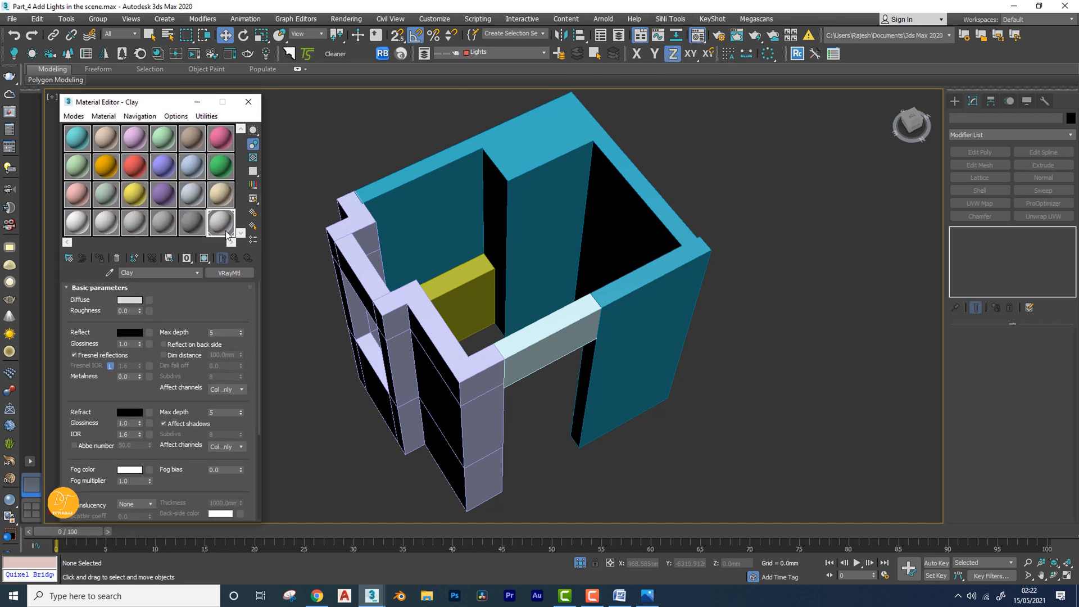
click(77, 138)
drag(692, 110, 308, 483)
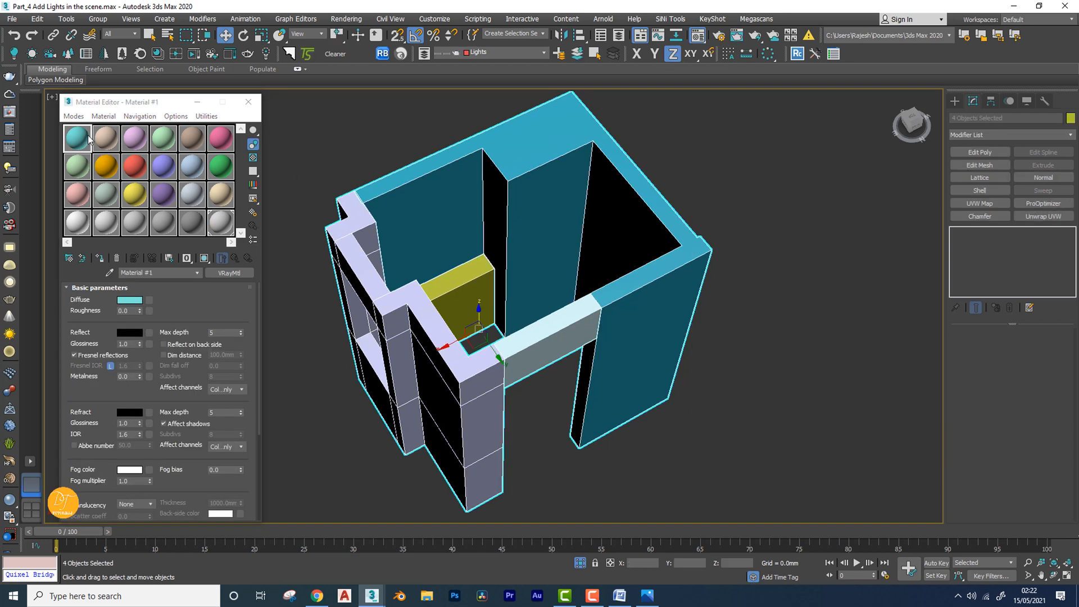
click(99, 258)
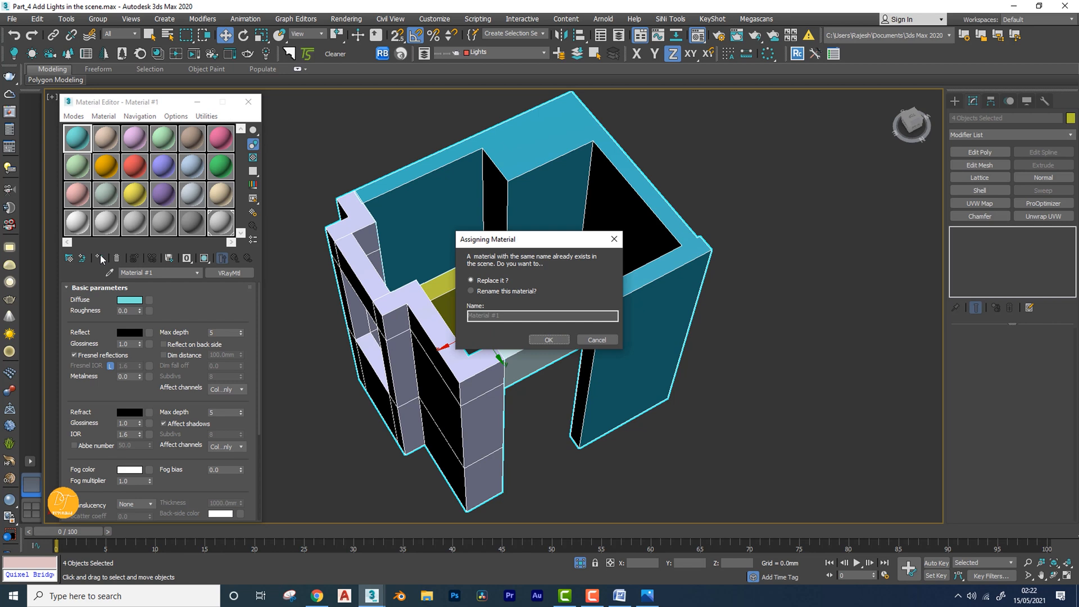
click(484, 291)
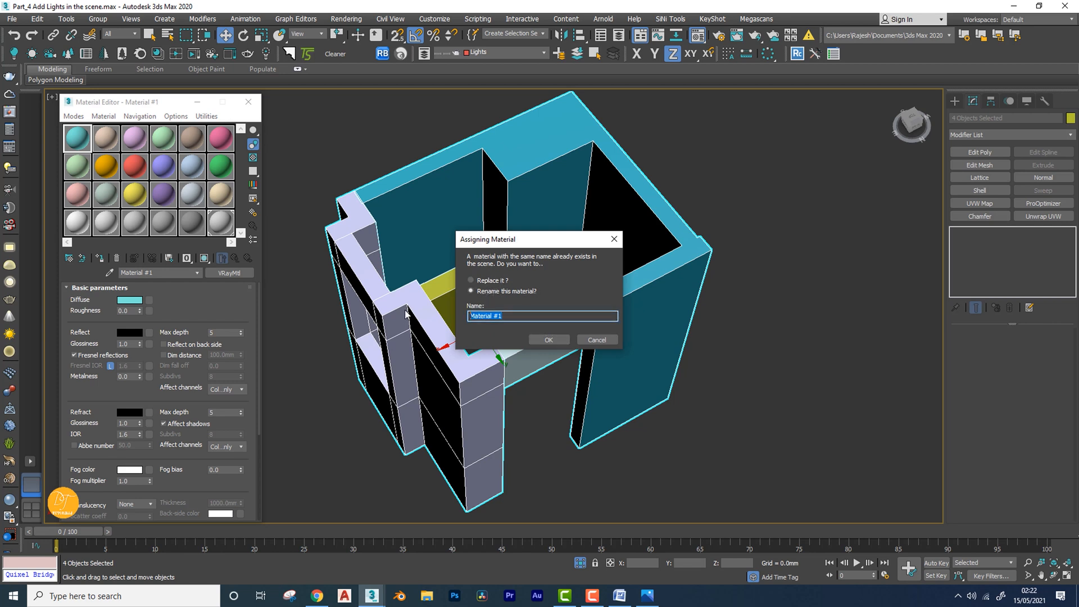
text(Walls_Tiles)
click(543, 340)
Examine the isolated walls with the Walls_Tiles material from several angles
middle_drag(543, 360, 332, 331)
scroll(610, 358, down, 2)
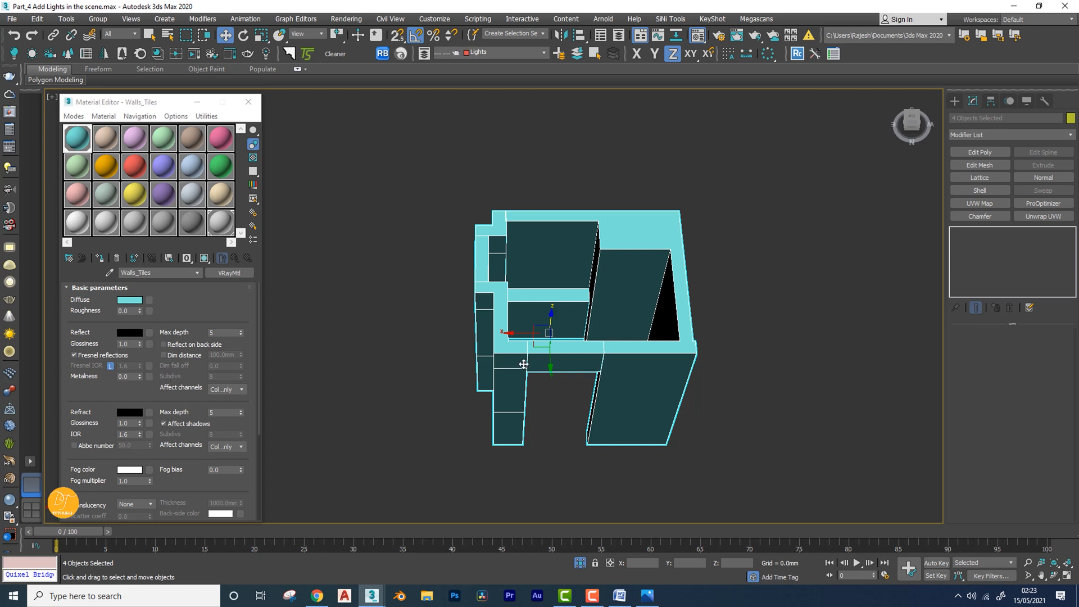
alt+middle_drag(531, 379, 556, 365)
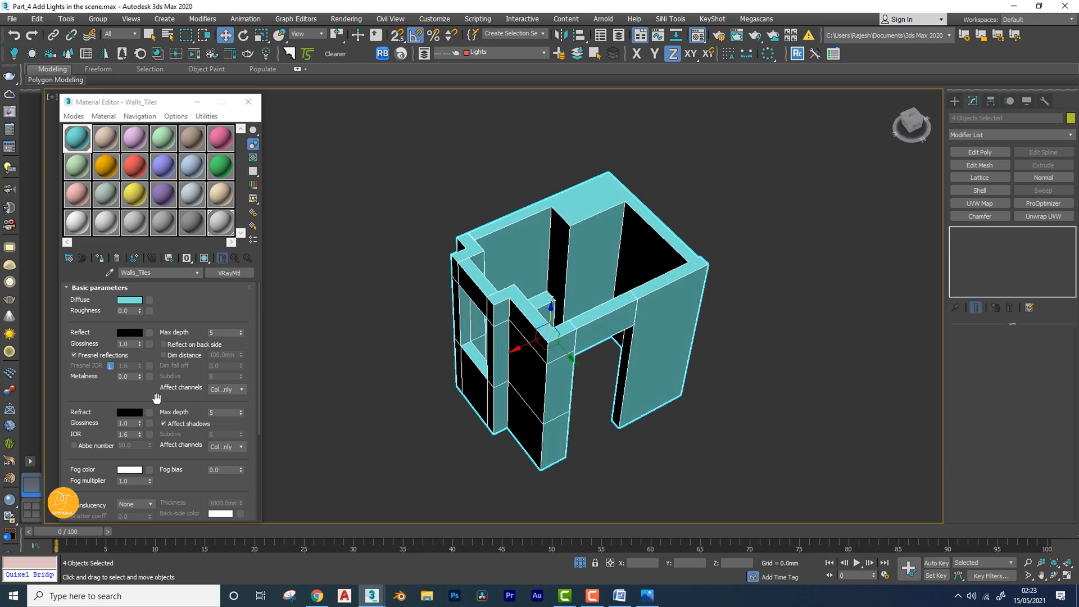
mouse_move(149, 401)
mouse_down()
mouse_move(148, 377)
mouse_move(146, 409)
mouse_up()
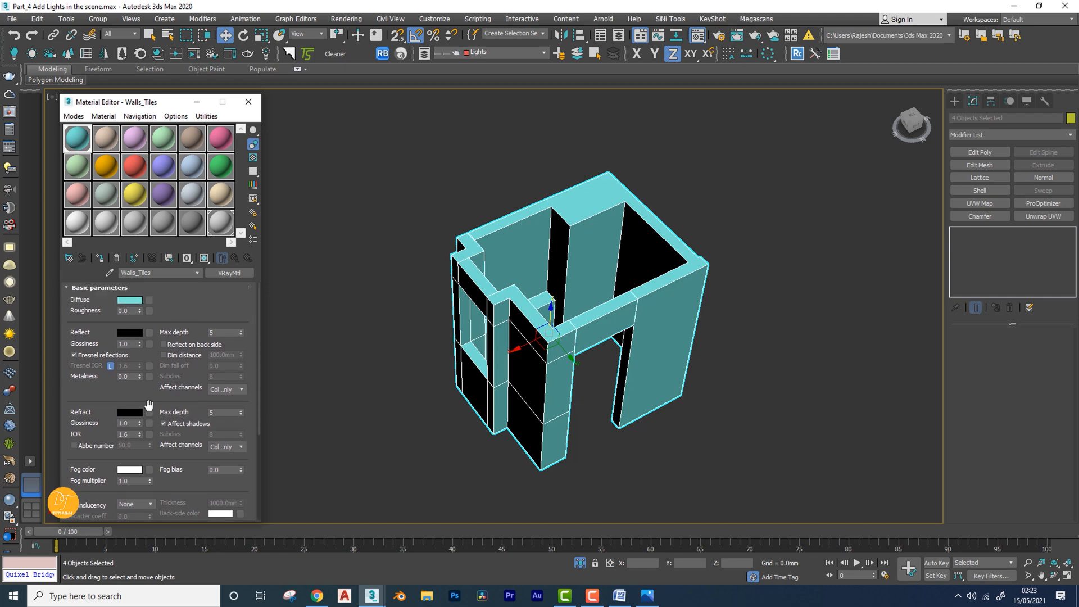
alt+middle_drag(517, 380, 553, 374)
scroll(542, 366, up, 3)
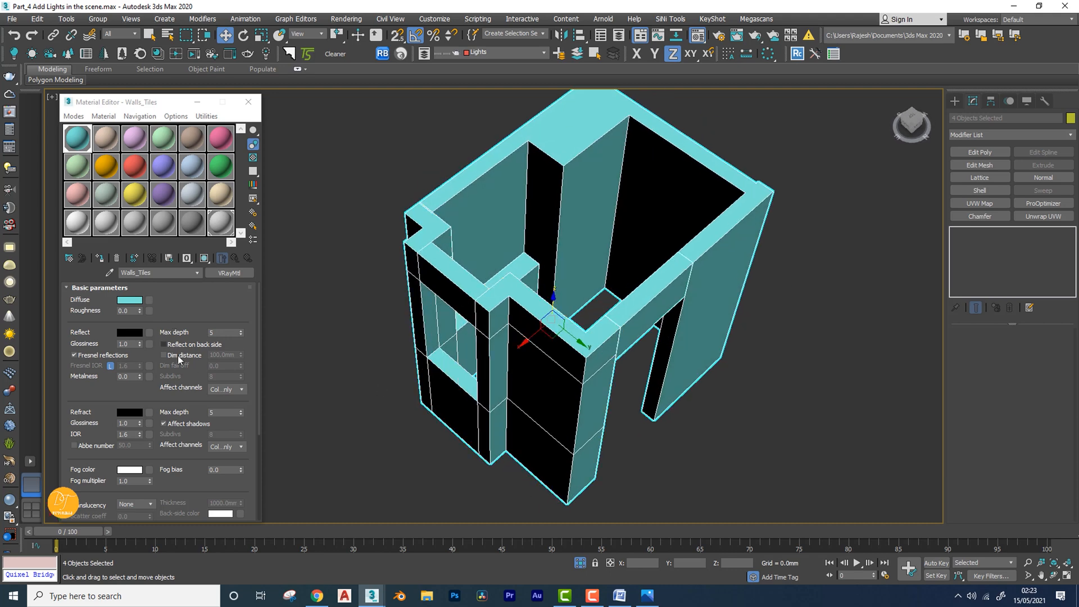
drag(147, 399, 147, 424)
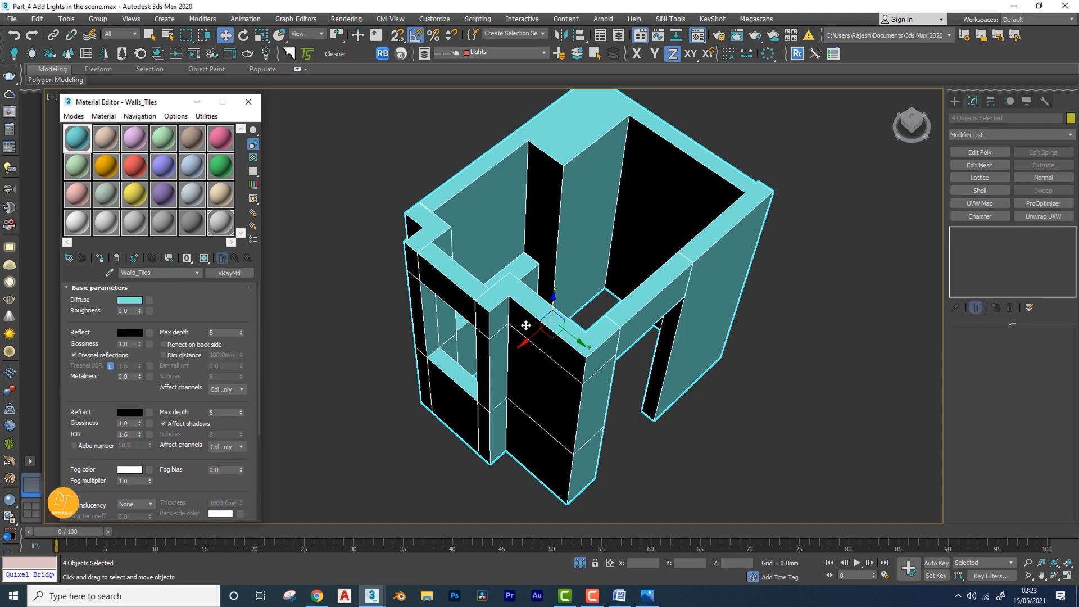
mouse_move(510, 326)
alt+middle_down()
mouse_move(534, 334)
mouse_move(520, 320)
alt+middle_up()
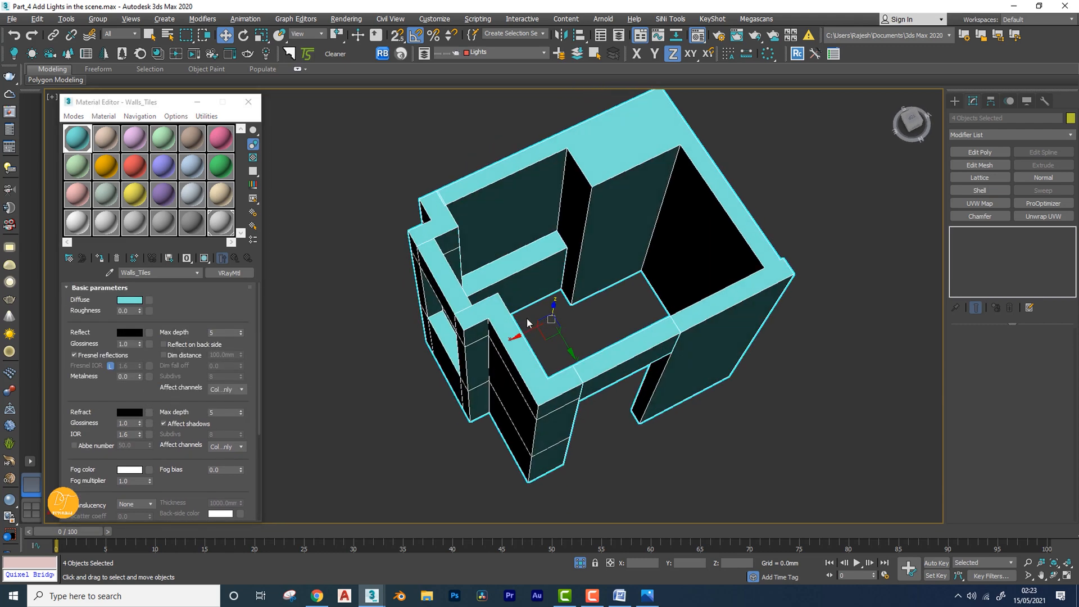
click(193, 306)
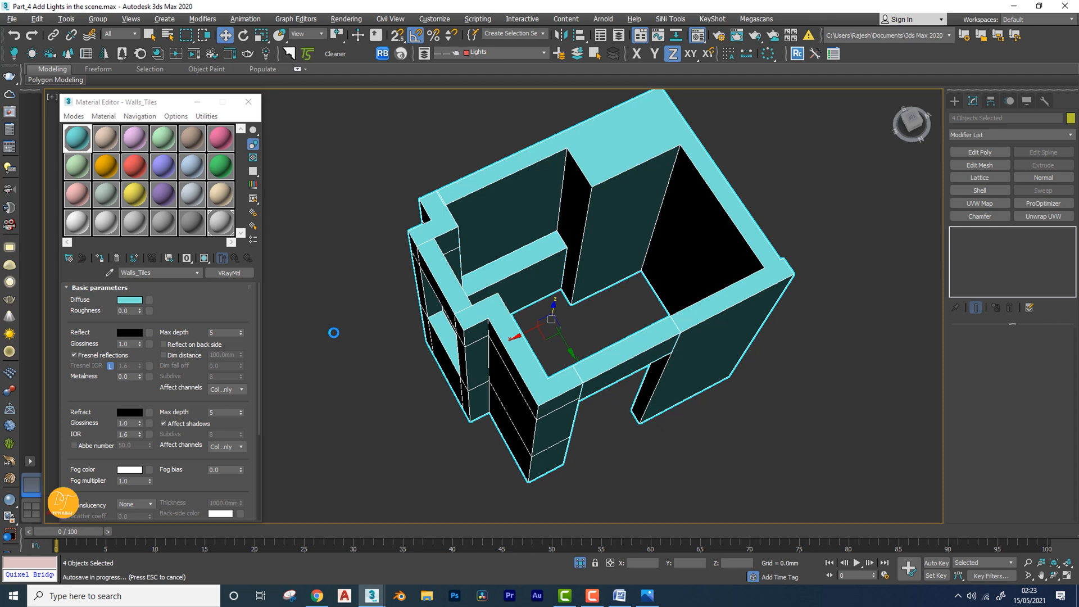
key(Escape)
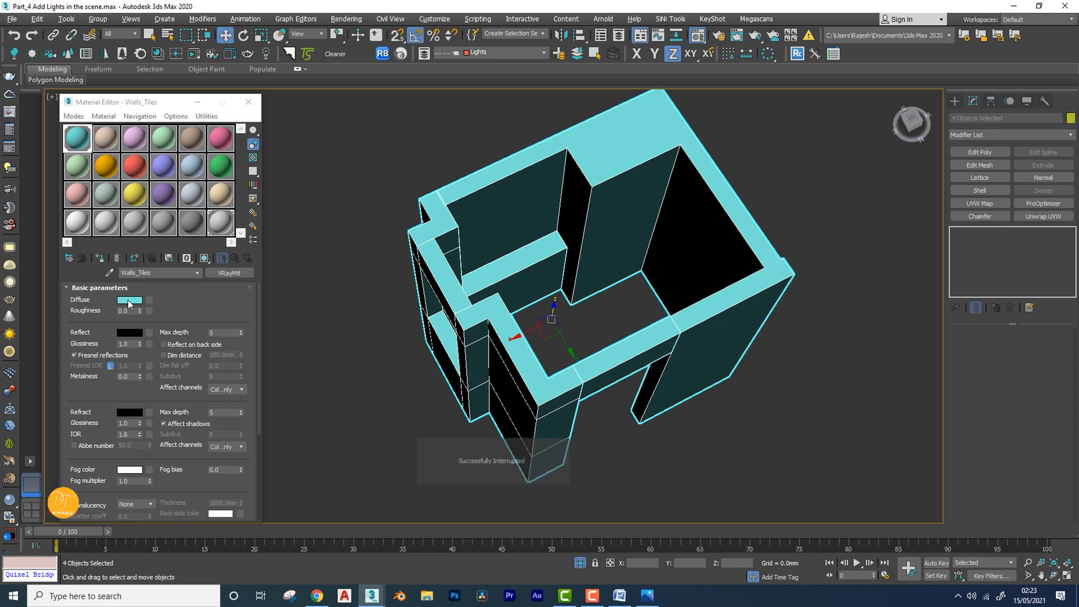
click(130, 300)
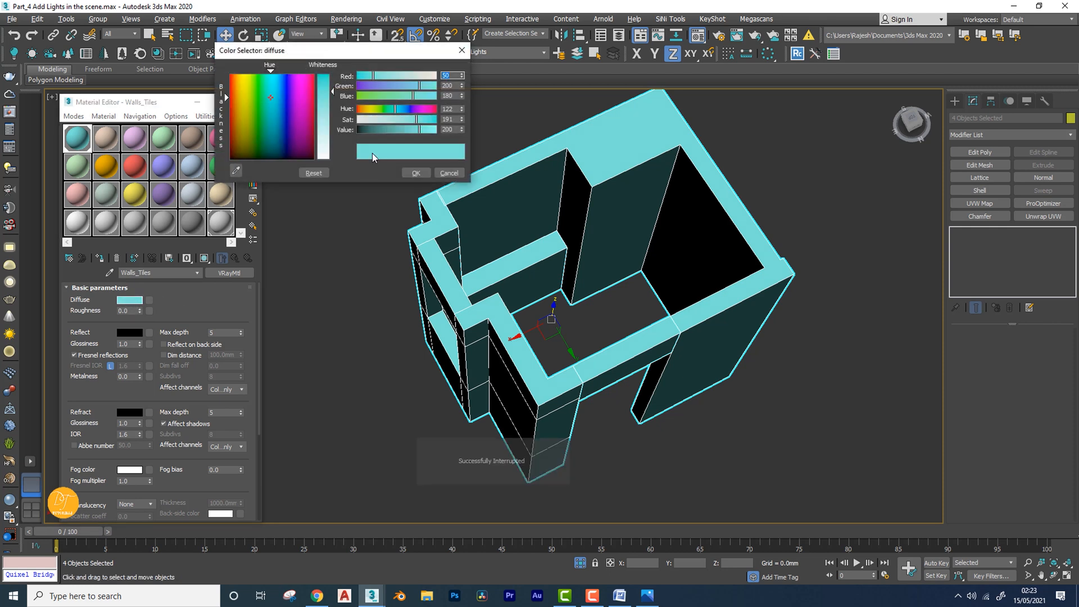
click(461, 173)
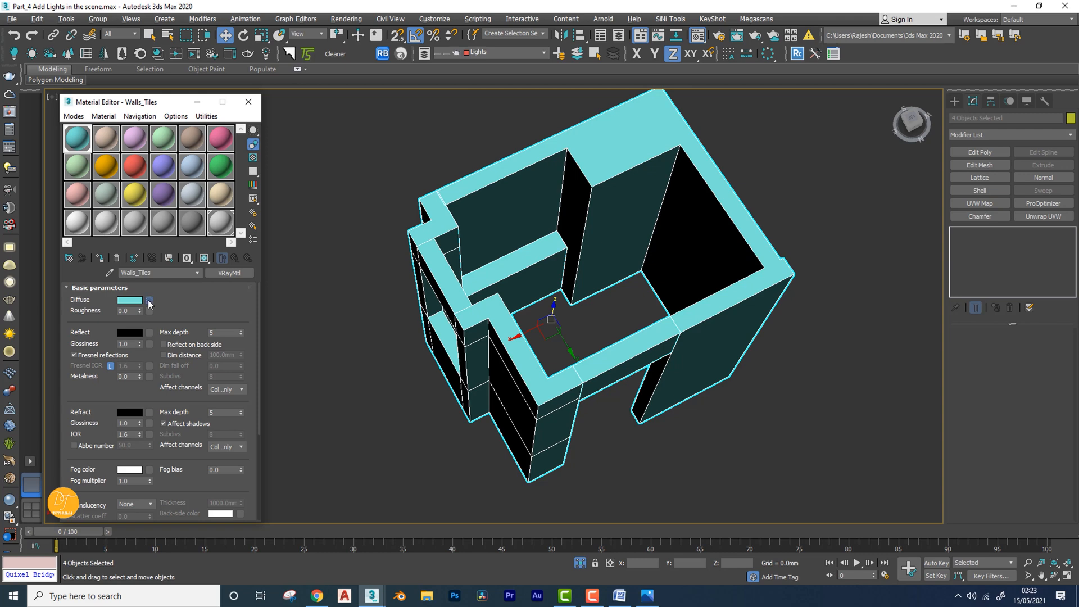
Add a Bitmap map to the diffuse channel of the Walls_Tiles material
click(149, 303)
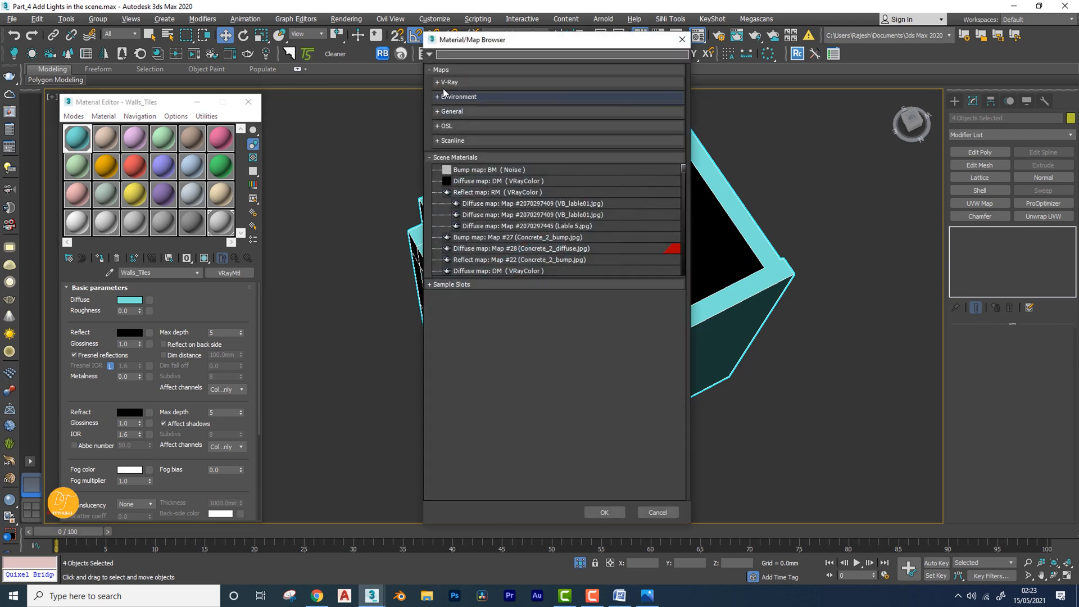
click(449, 157)
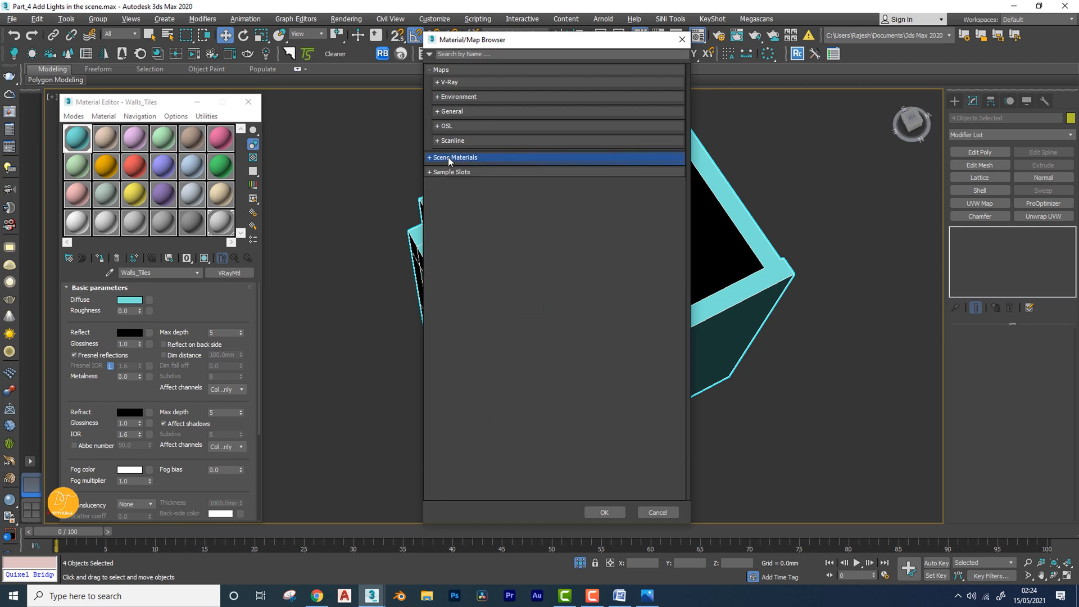
click(452, 112)
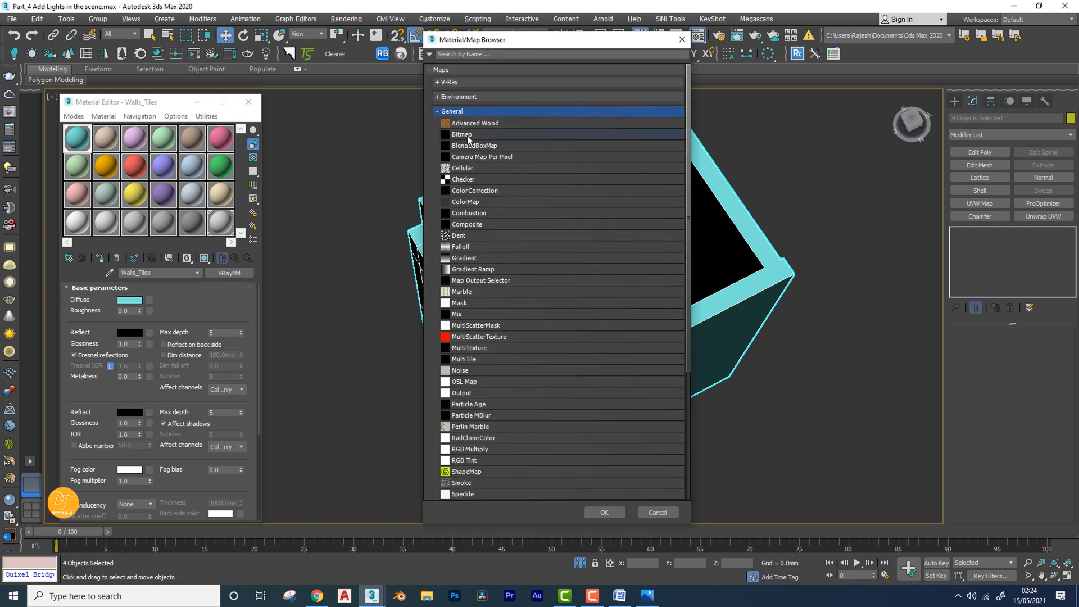
double_click(461, 136)
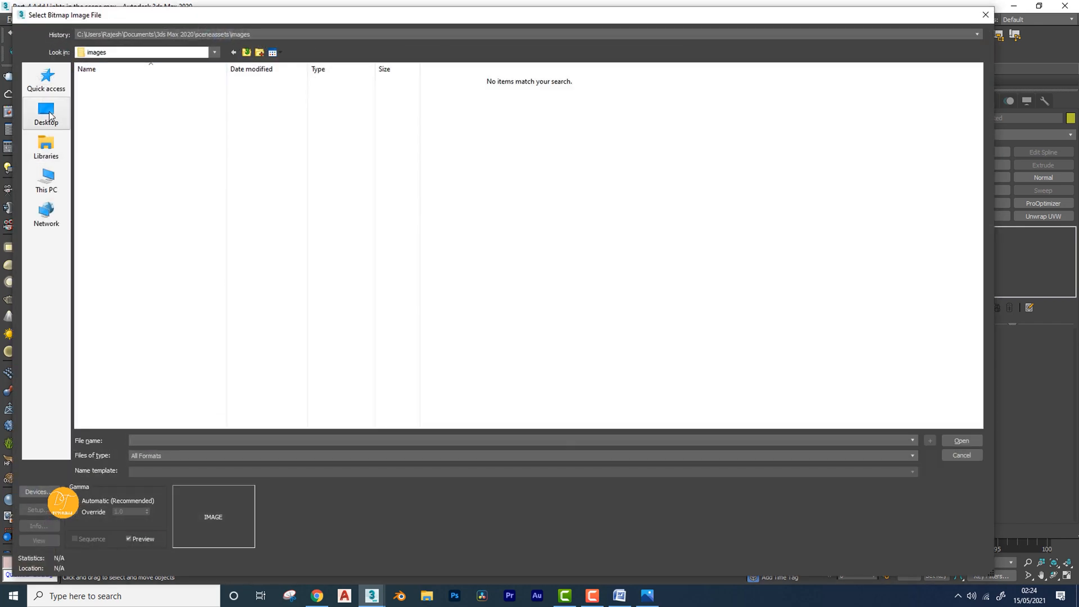
Load TilesSquareGray001_COL_4K from the Desktop folder Bathroom > 2D > Maps > Walls Tiles as the diffuse bitmap
click(47, 114)
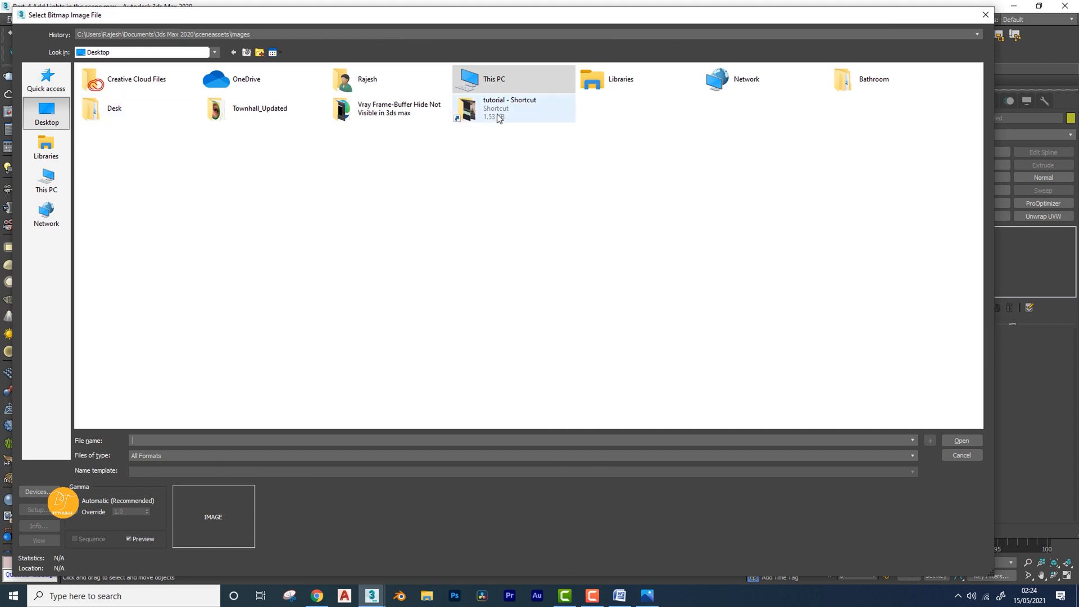
double_click(859, 80)
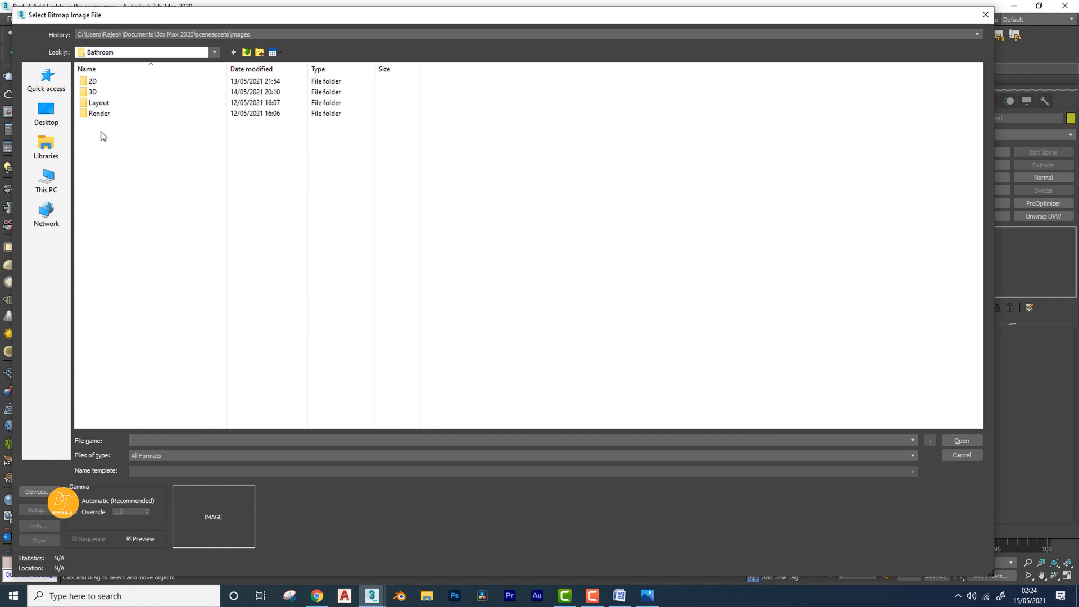
double_click(91, 84)
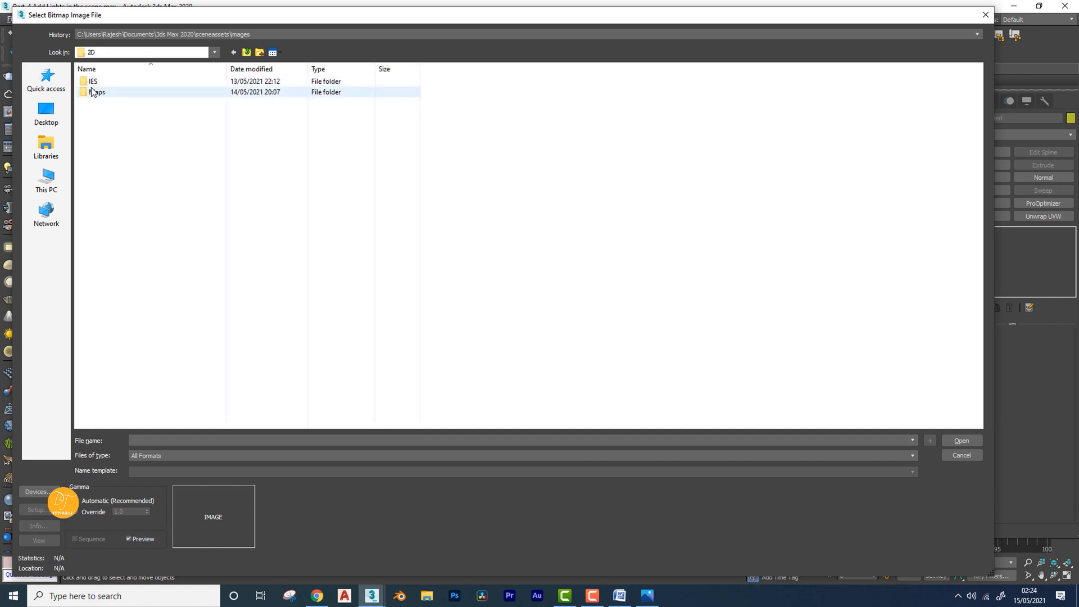
double_click(92, 94)
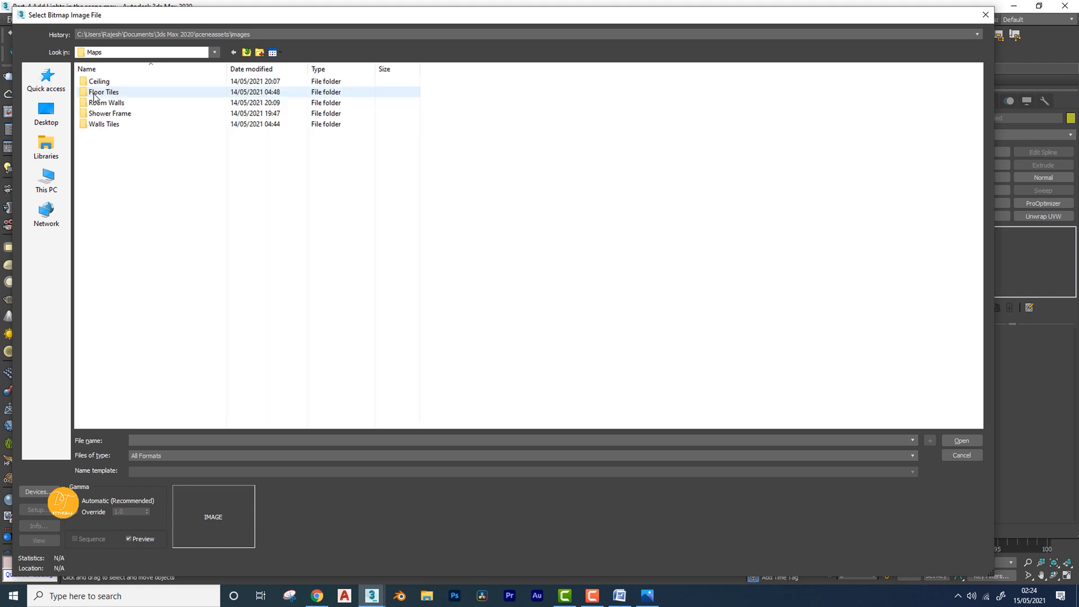
double_click(109, 129)
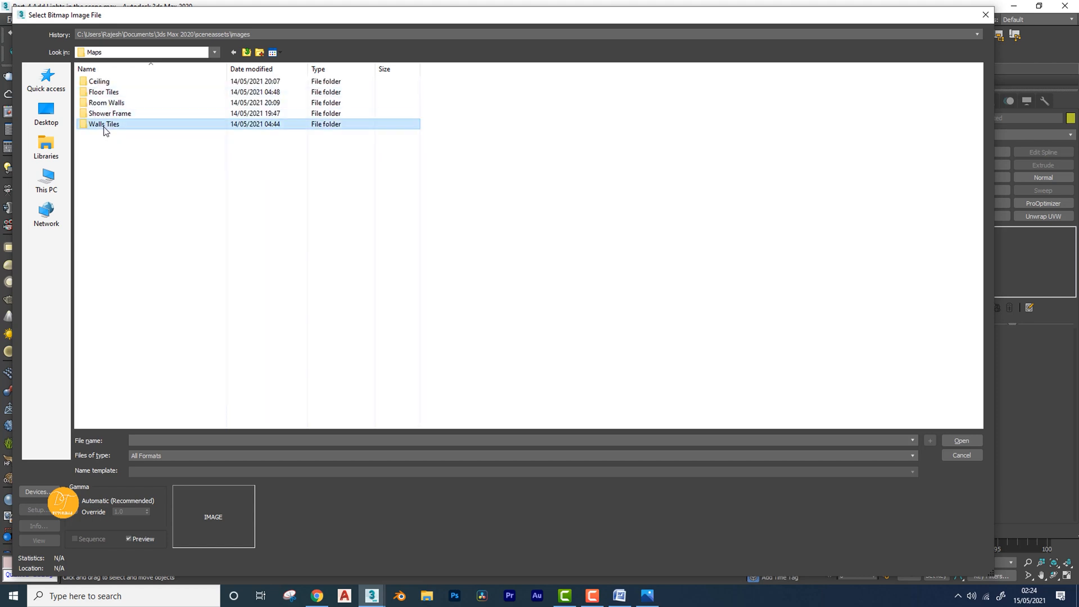
ctrl+scroll(229, 190, up, 4)
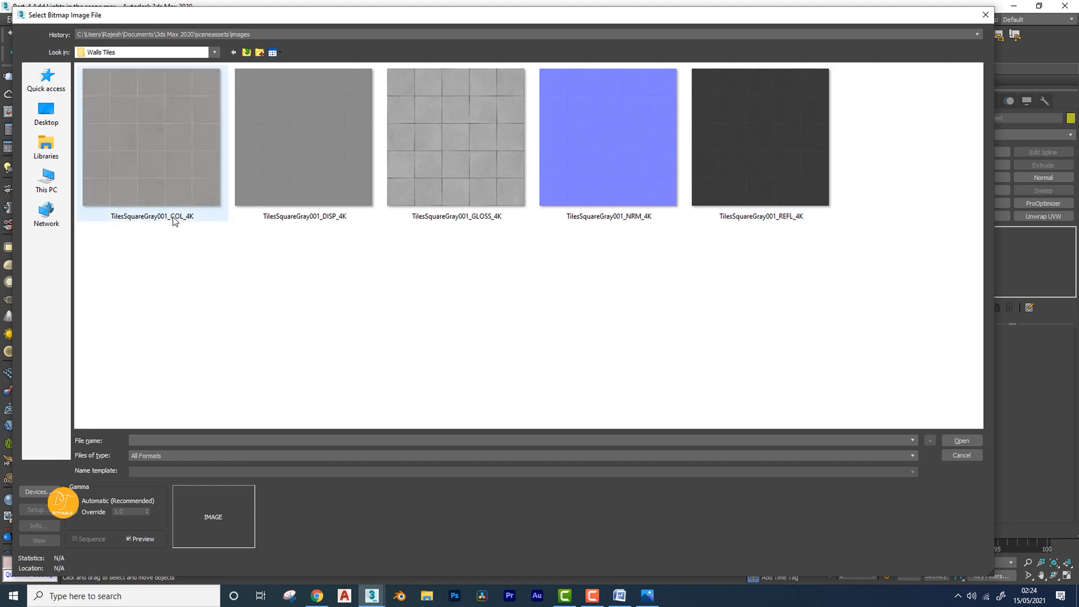
click(160, 169)
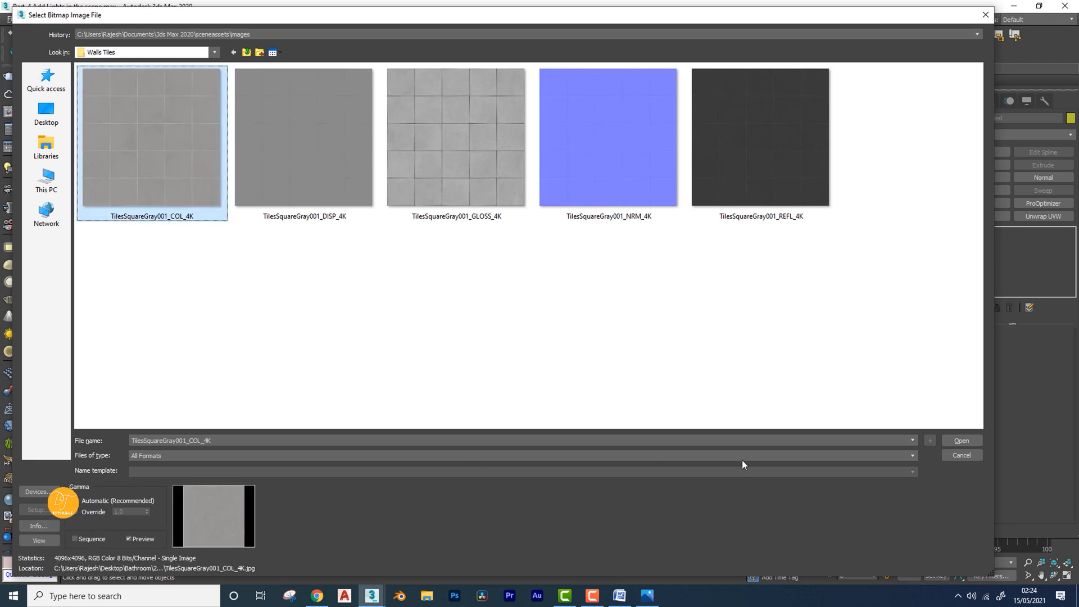
click(960, 440)
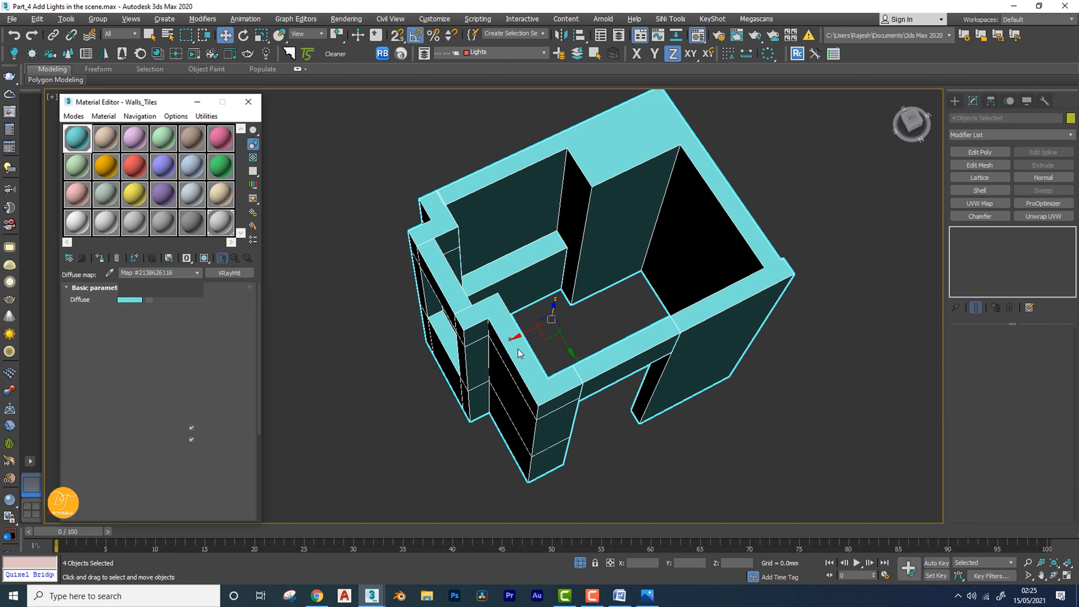
Show the Walls_Tiles diffuse texture on the walls in the viewport and check it up close
click(204, 259)
mouse_move(534, 328)
alt+middle_down()
mouse_move(540, 319)
mouse_move(576, 330)
mouse_move(629, 284)
mouse_move(592, 281)
mouse_move(625, 283)
alt+middle_up()
scroll(629, 284, up, 4)
scroll(578, 281, down, 1)
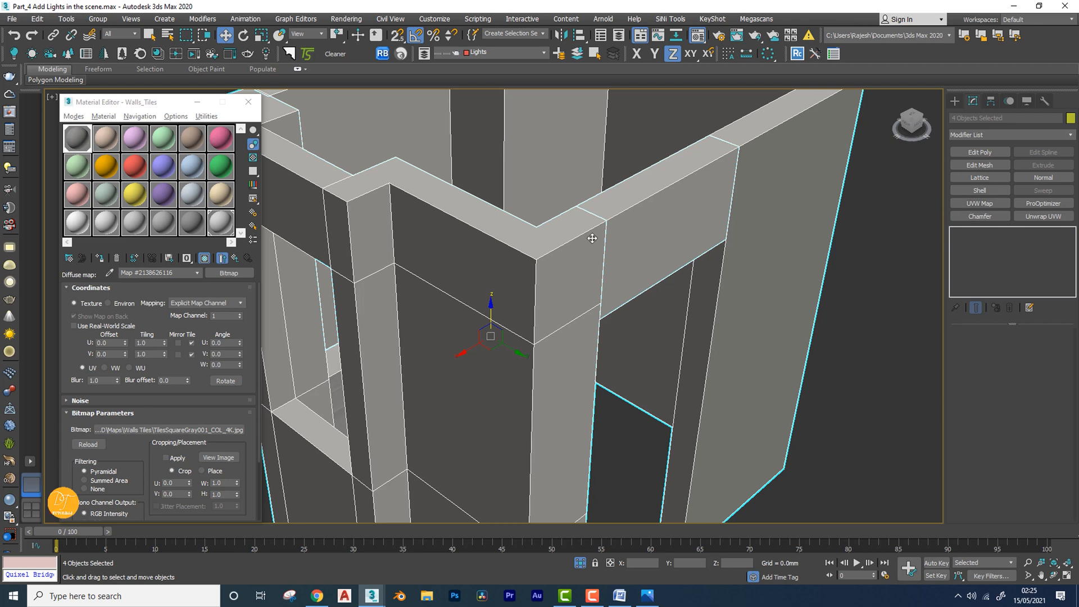
middle_drag(579, 254, 603, 255)
Add a UVW Map modifier to the four selected wall objects and set its mapping to Box
click(999, 136)
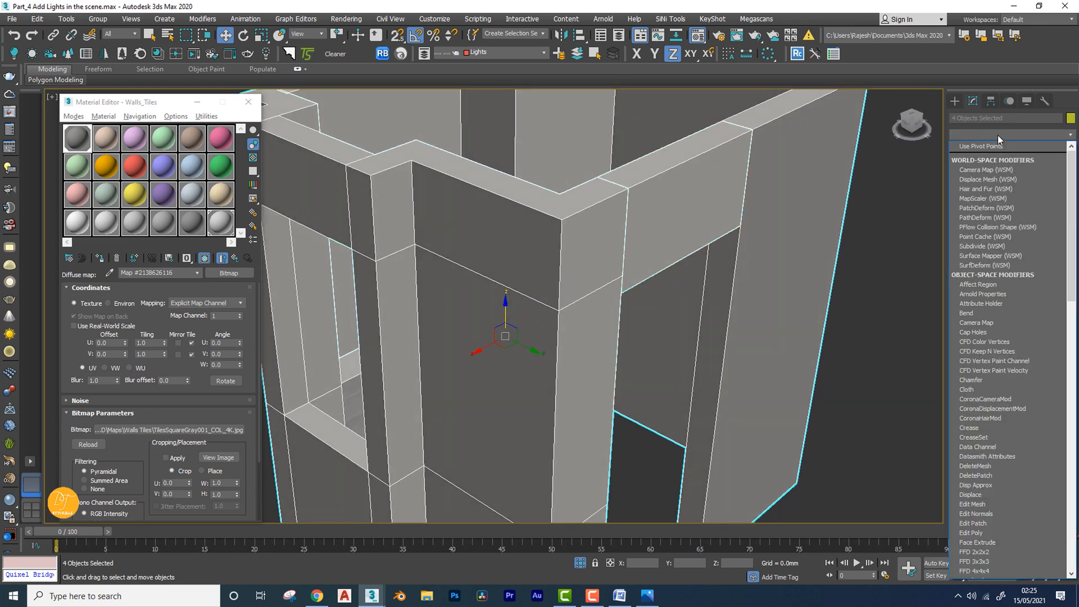
drag(1073, 233, 1073, 506)
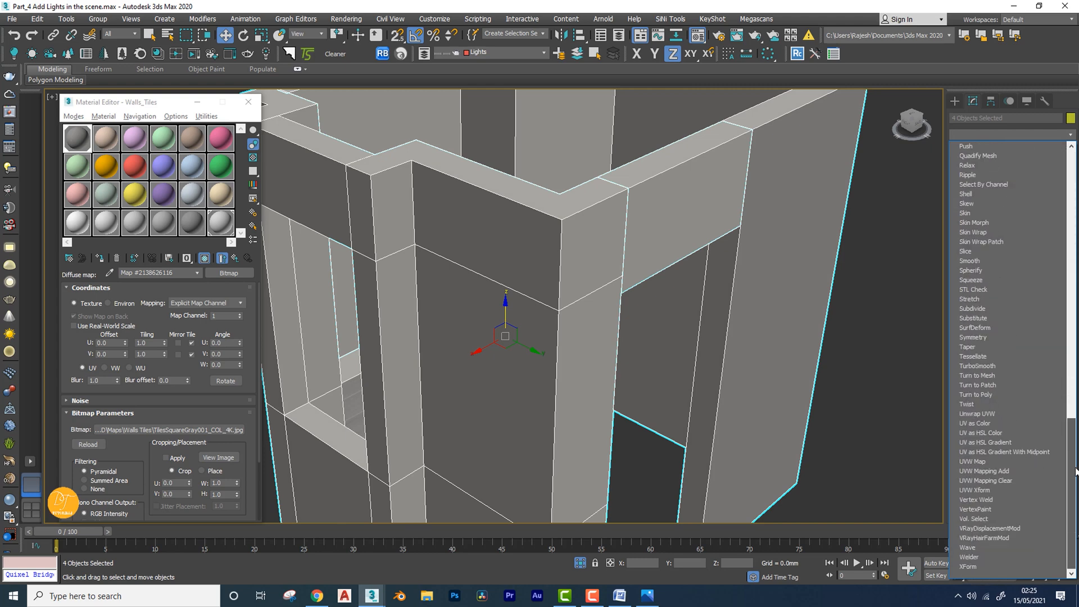
click(978, 463)
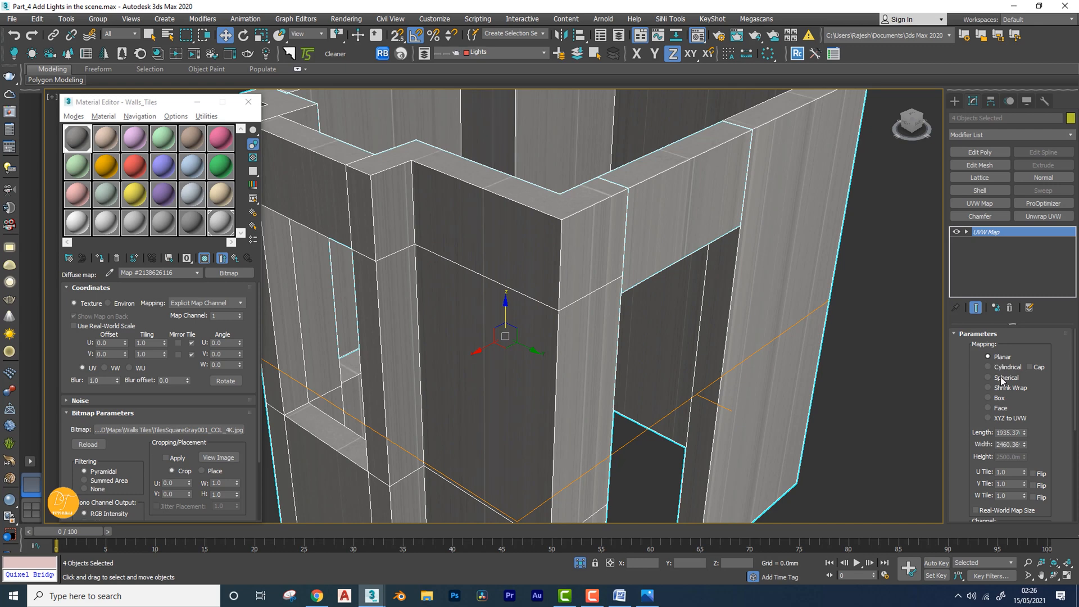
scroll(730, 314, down, 5)
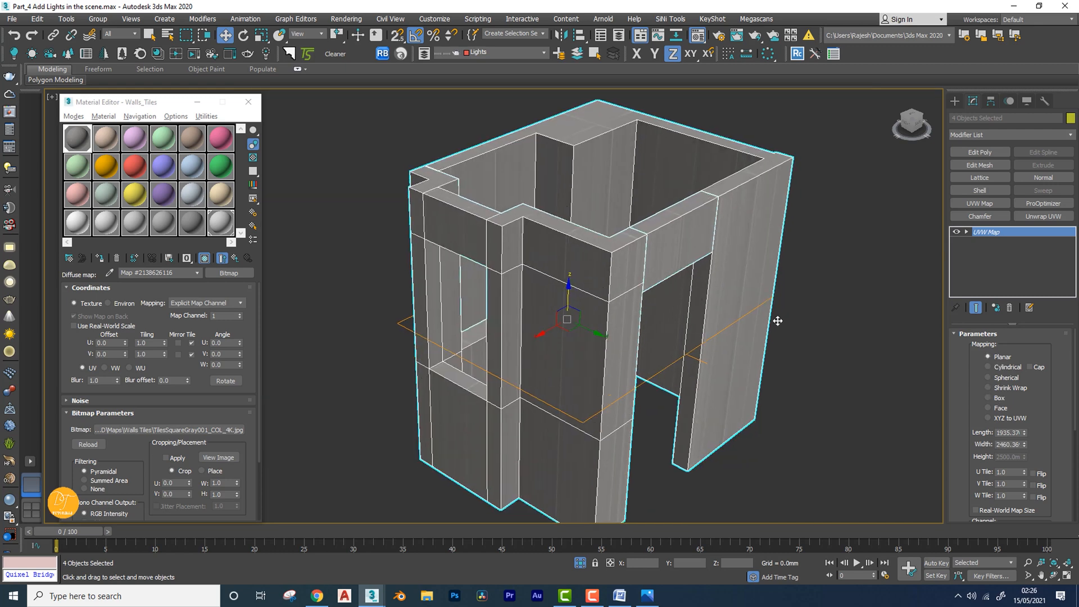
click(999, 398)
Inspect the box-mapped tiles inside the bathroom from several angles and switch to the camera view
alt+middle_drag(728, 332, 681, 354)
scroll(621, 234, up, 5)
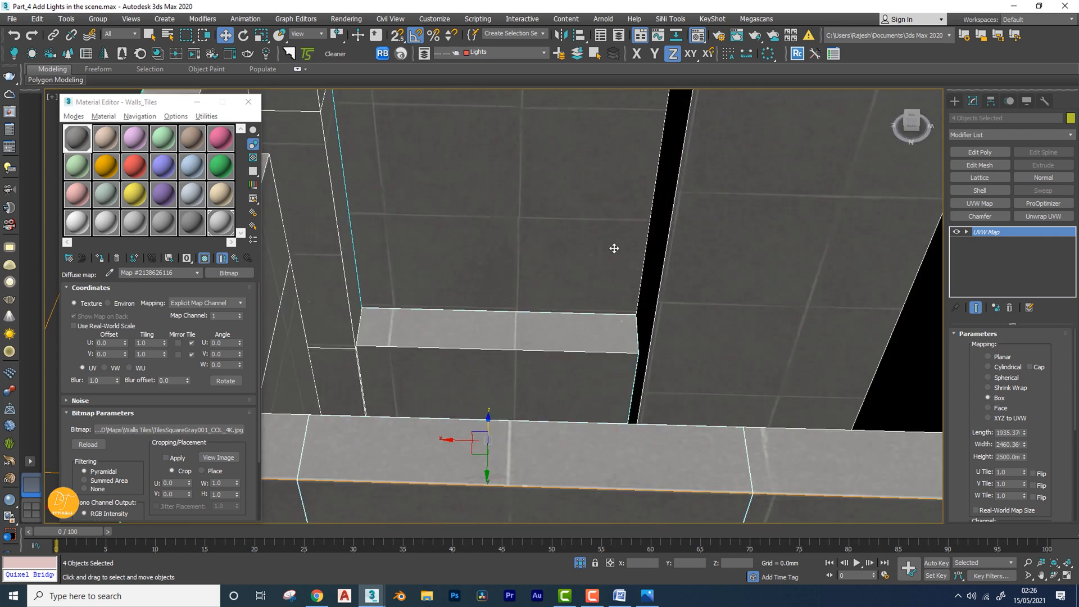
scroll(614, 248, down, 5)
alt+middle_drag(642, 240, 674, 241)
alt+middle_drag(683, 317, 599, 344)
key(c)
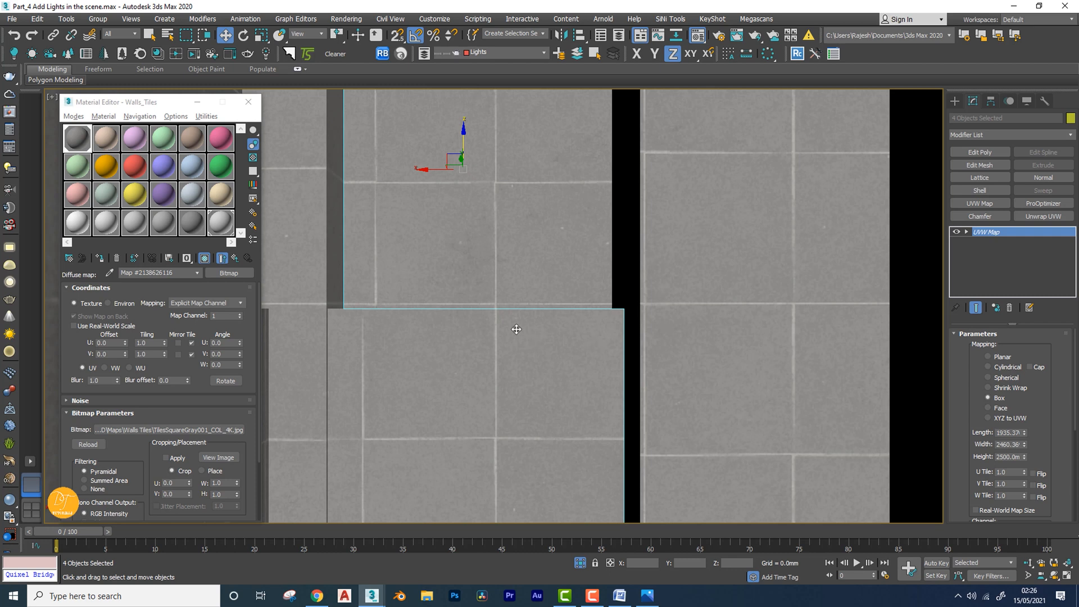
scroll(568, 362, down, 5)
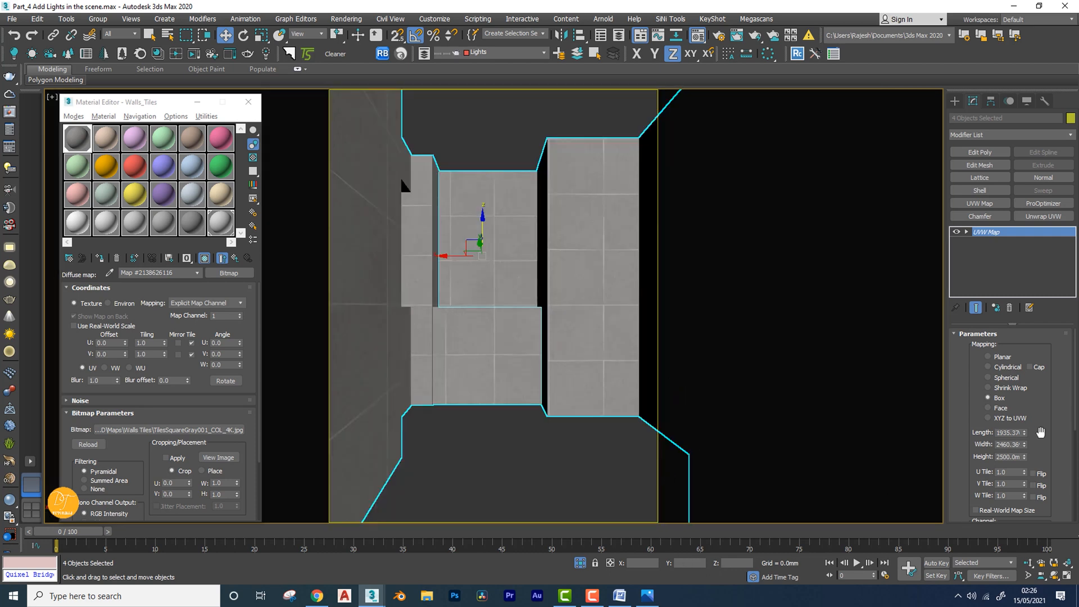
Set the UVW Map height to 1850 mm to shorten the wall tiles
scroll(1041, 432, down, 2)
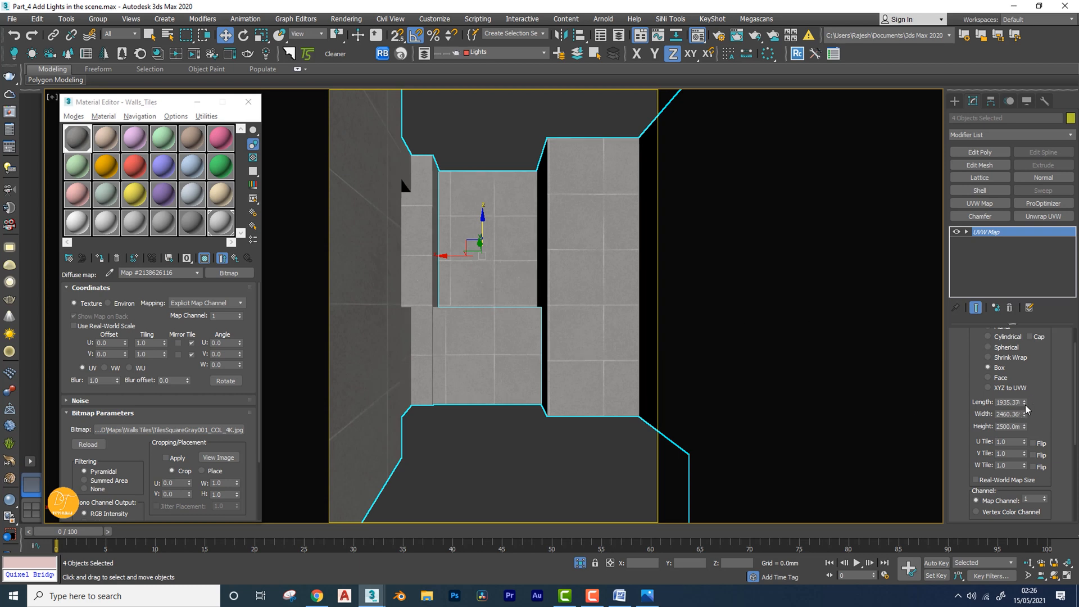
drag(1025, 404, 1023, 386)
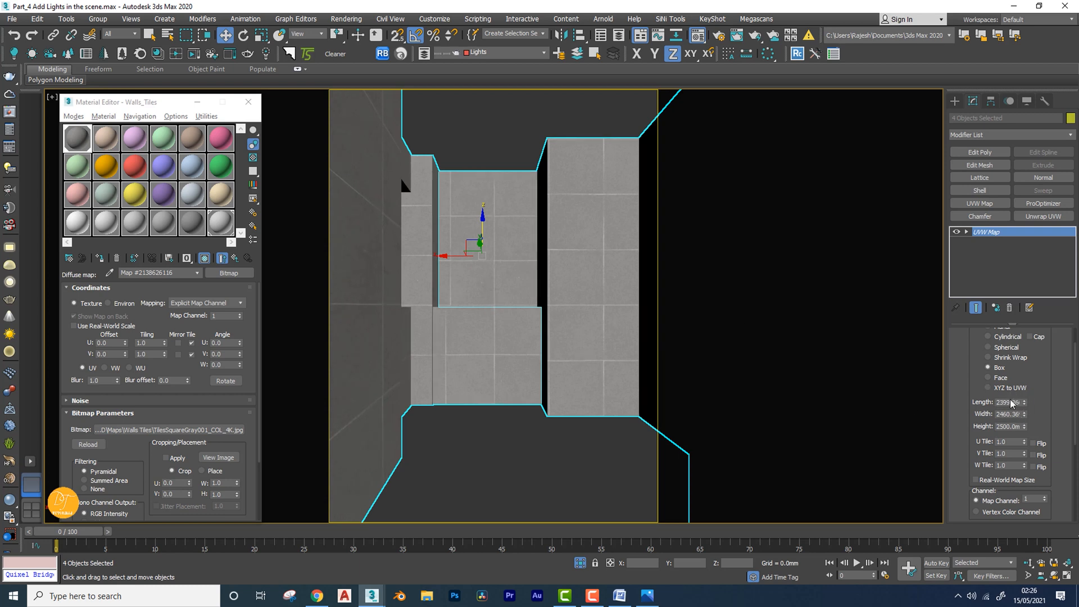
key(ctrl+z)
drag(1023, 426, 1026, 440)
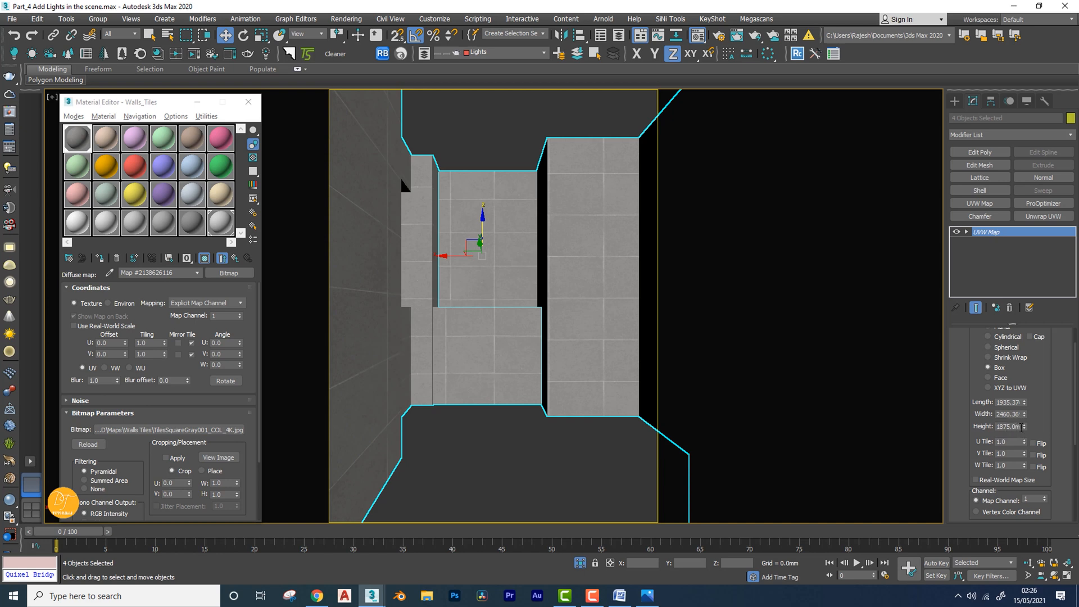
double_click(1019, 427)
text(1m)
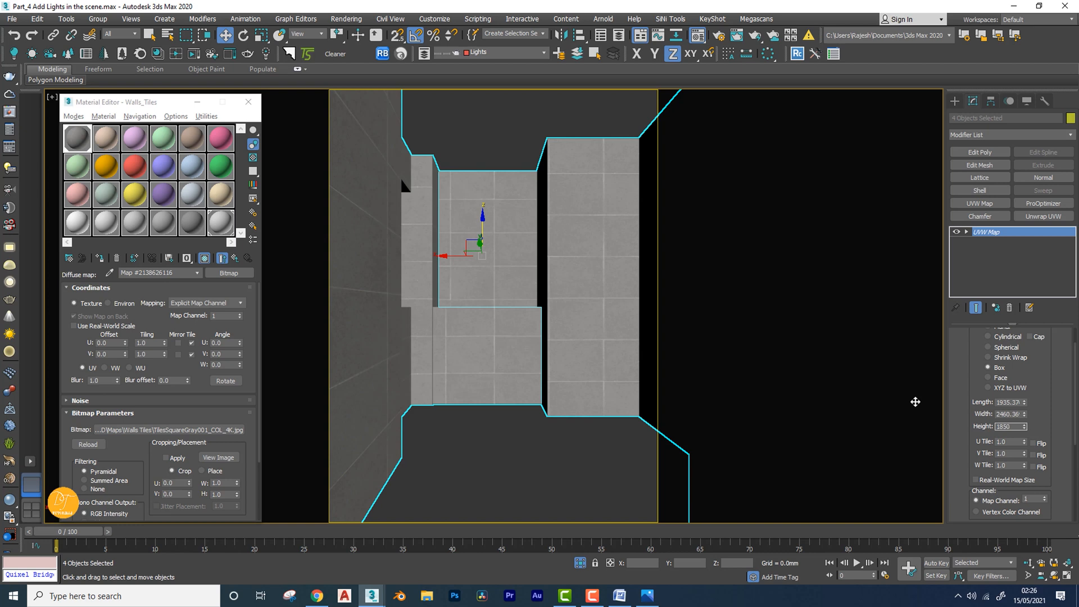
key(Return)
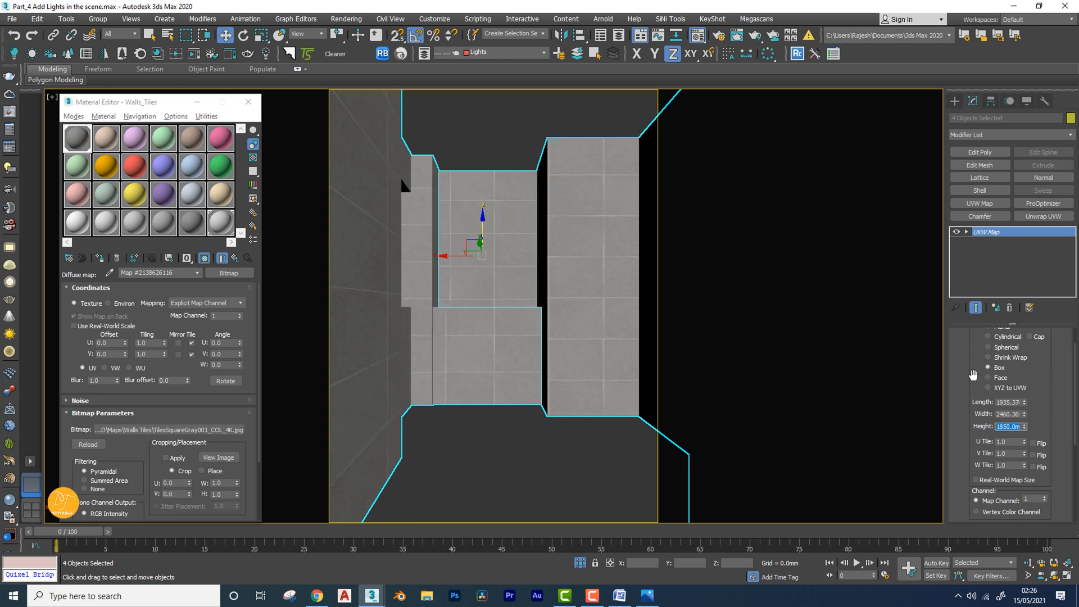
Move the UVW Map gizmo along X so a vertical grout line sits near the middle of the back wall
click(966, 232)
click(986, 242)
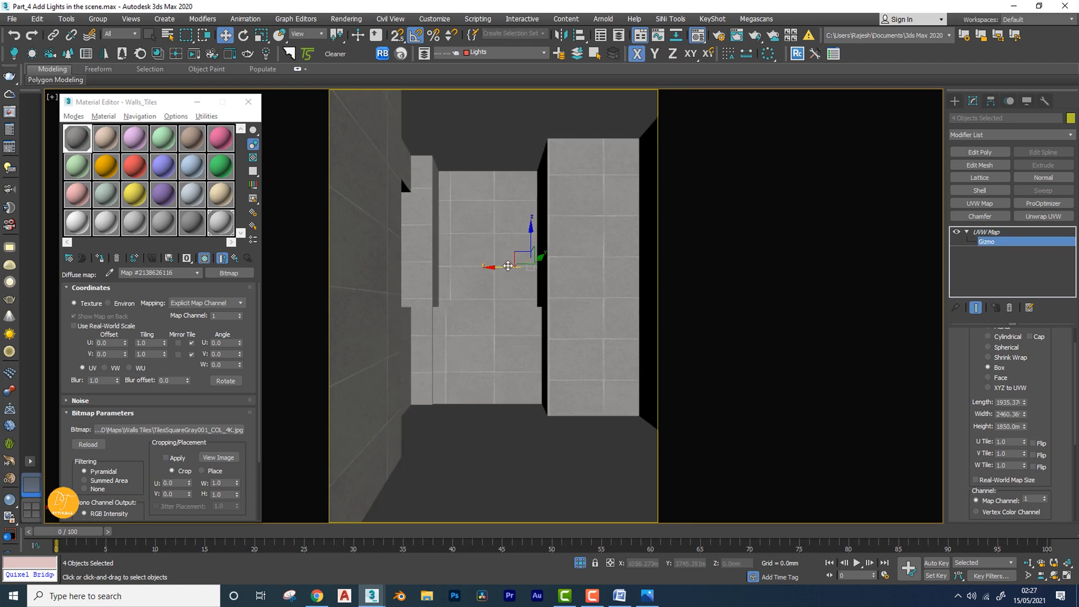
drag(504, 266, 495, 267)
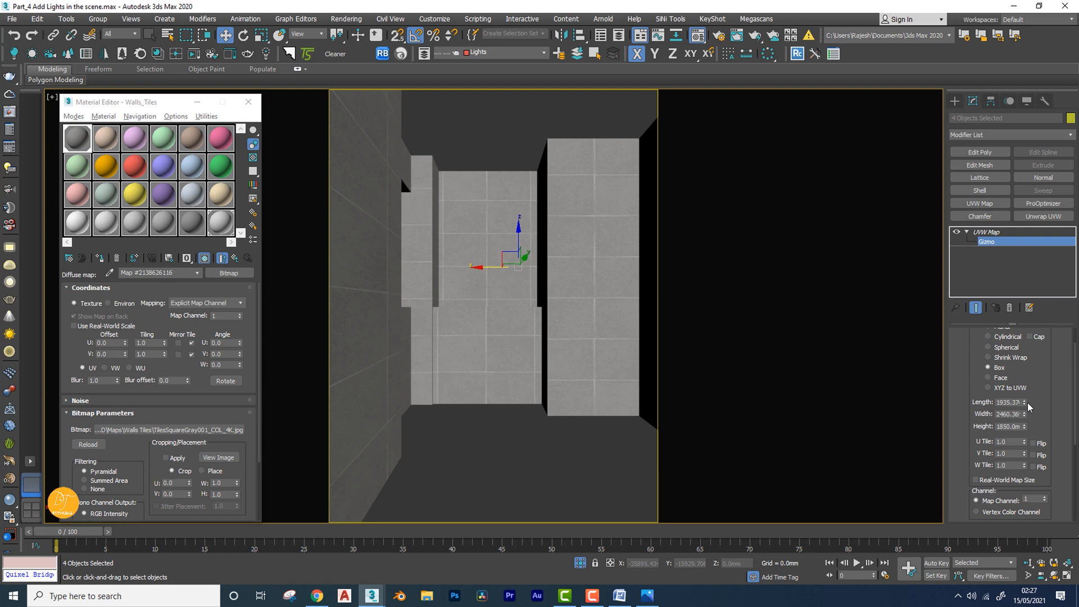
Increase the UVW Map width to about 2780 mm and shift the gizmo along X to realign the tile joints
key(r)
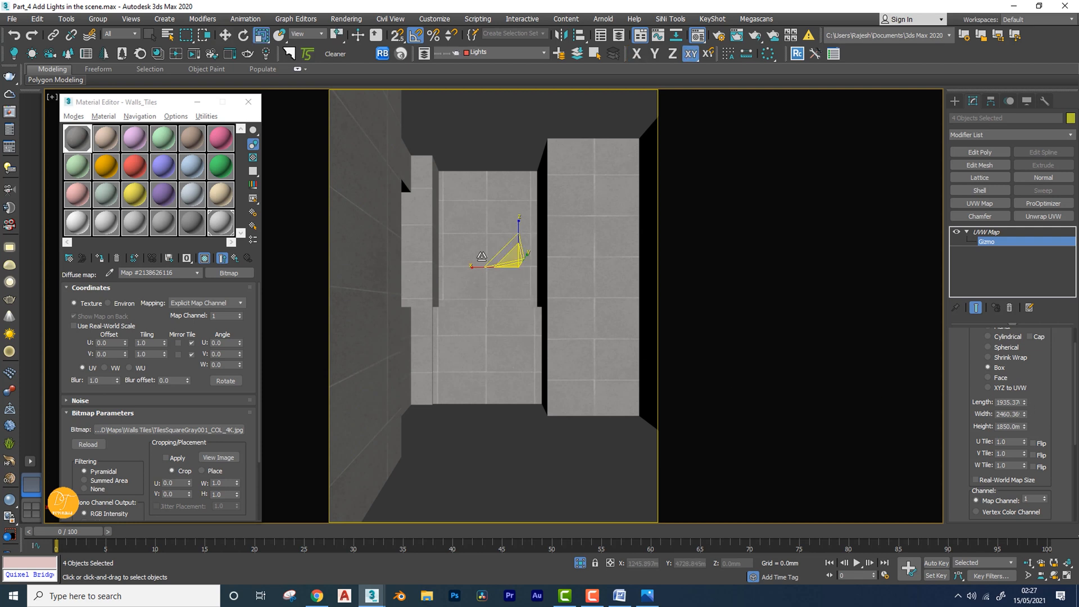
click(1023, 412)
drag(1024, 417, 1025, 406)
key(w)
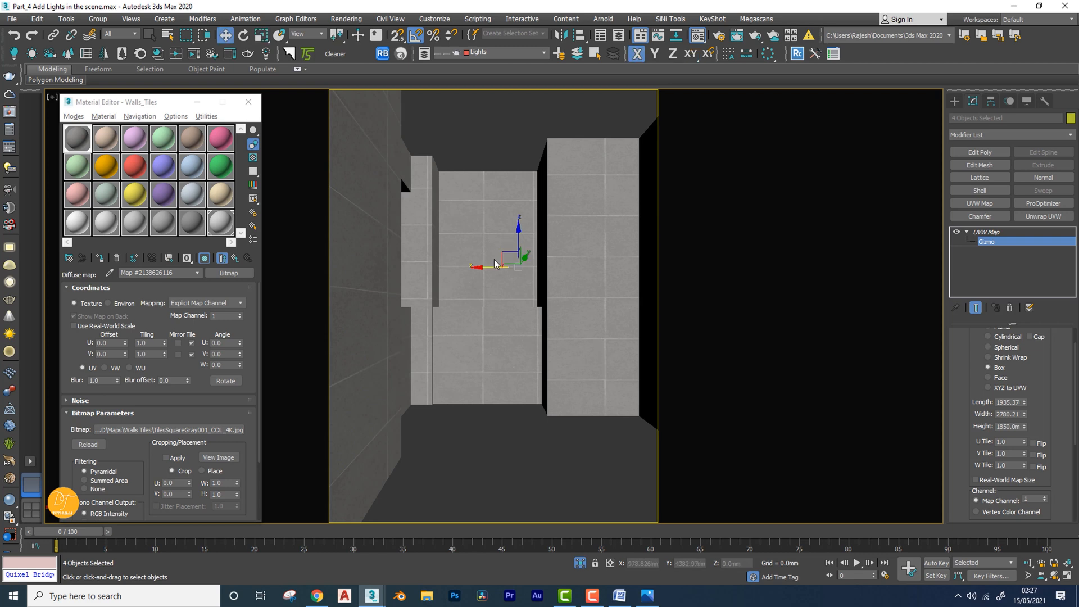
drag(486, 268, 488, 268)
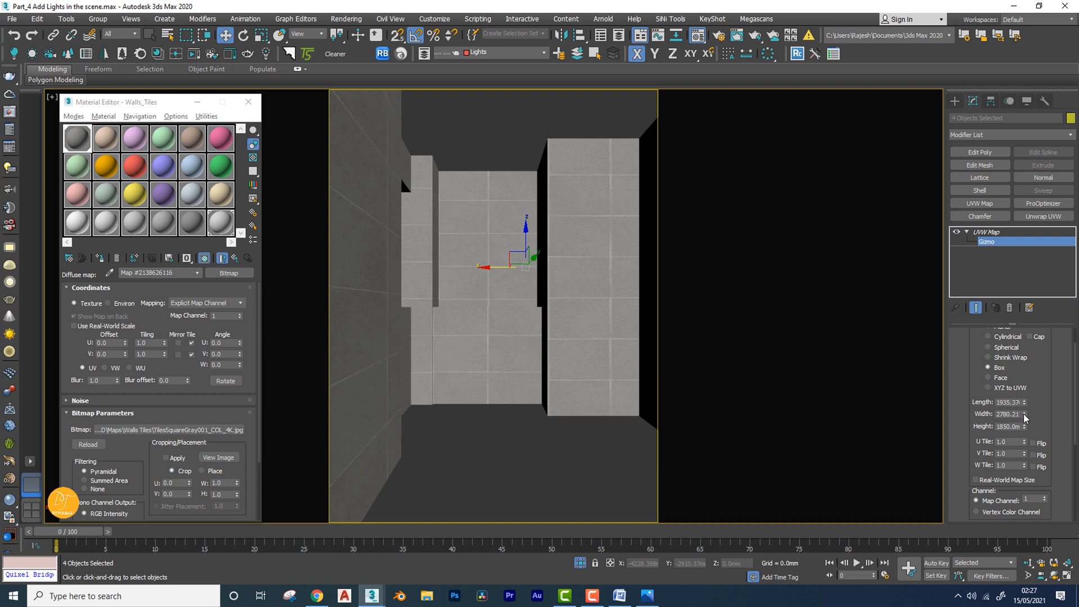
Set the UVW Map width and length both to exactly 2780 mm
drag(1024, 416, 1025, 421)
key(ctrl+z)
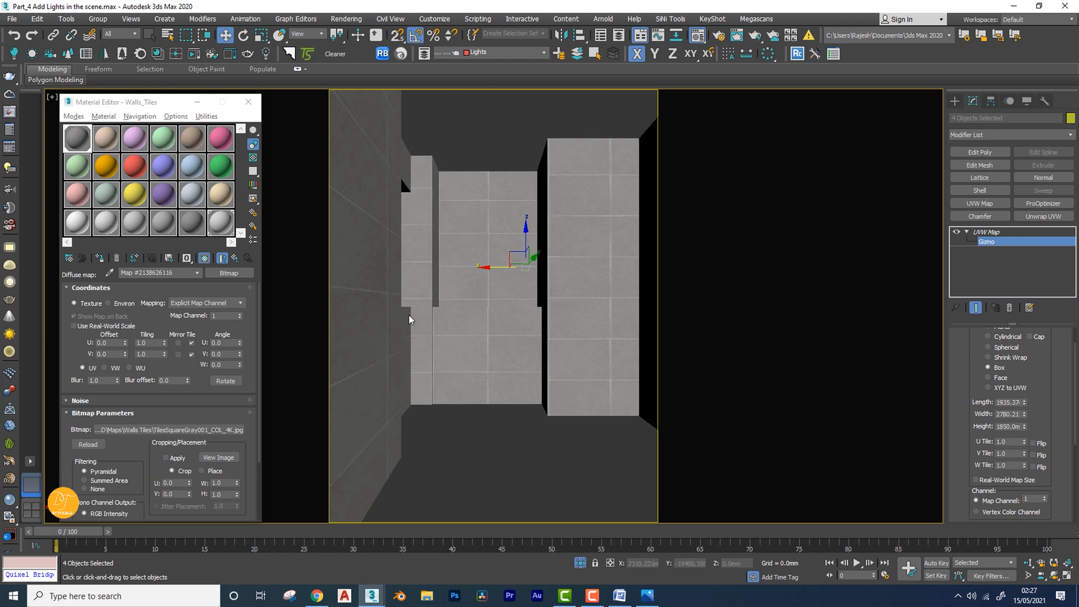
double_click(1013, 415)
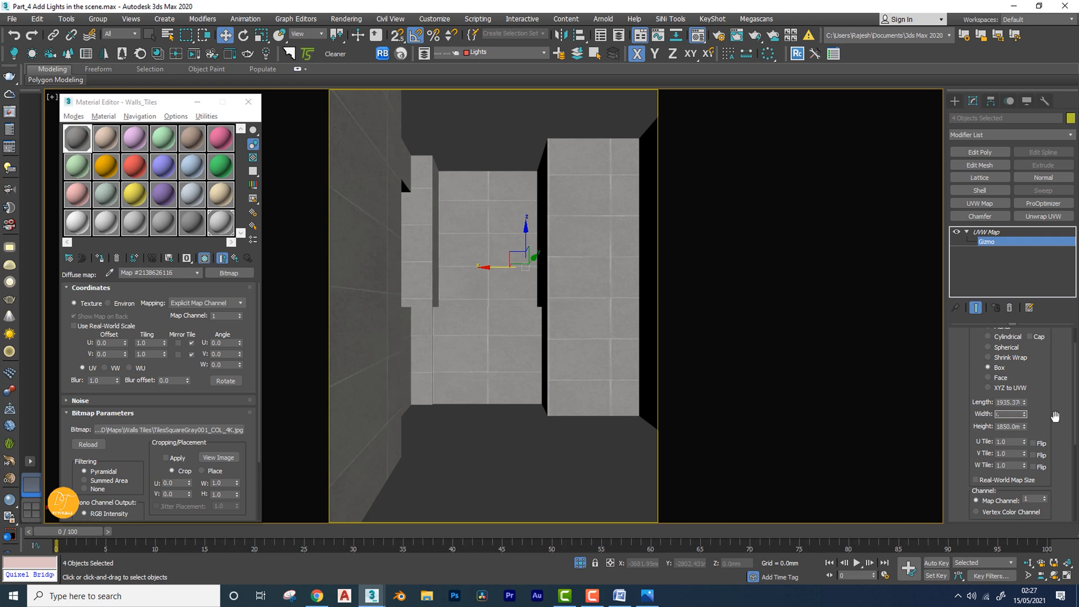
text(2780)
key(Return)
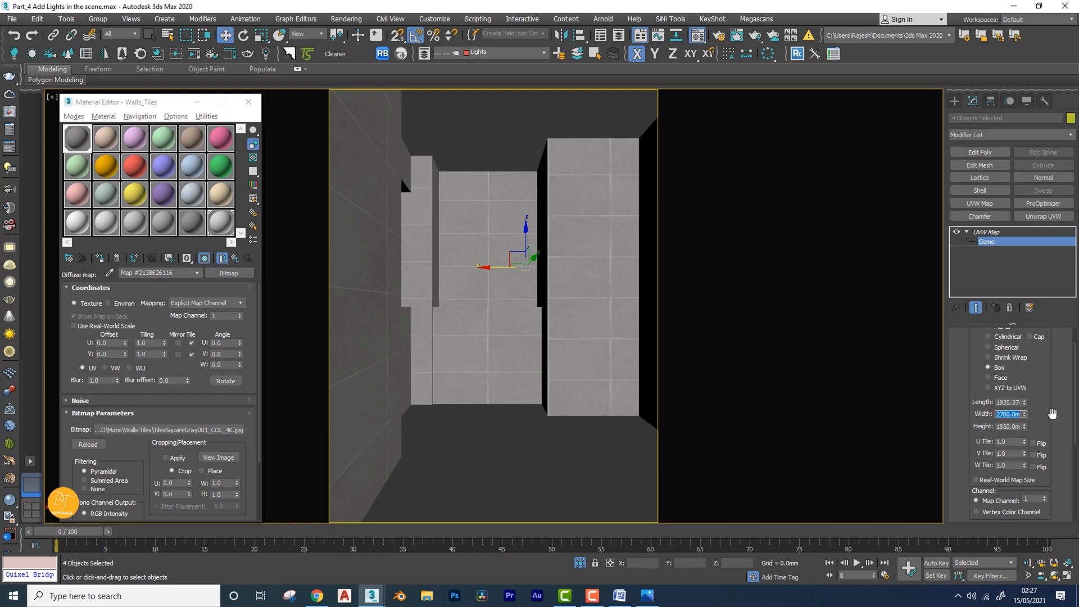
double_click(1000, 402)
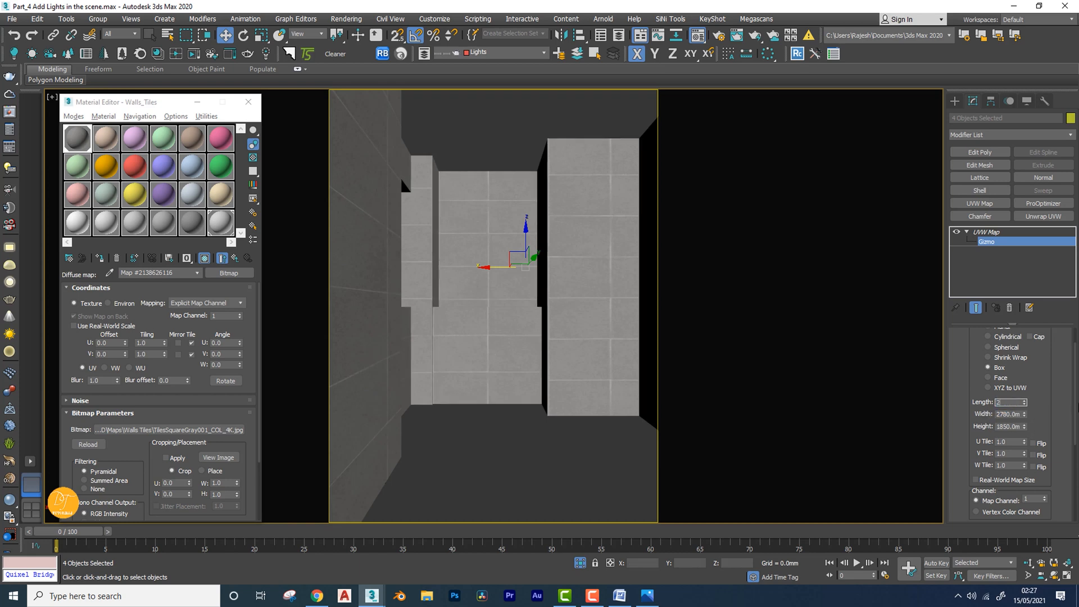
text(2780)
key(Return)
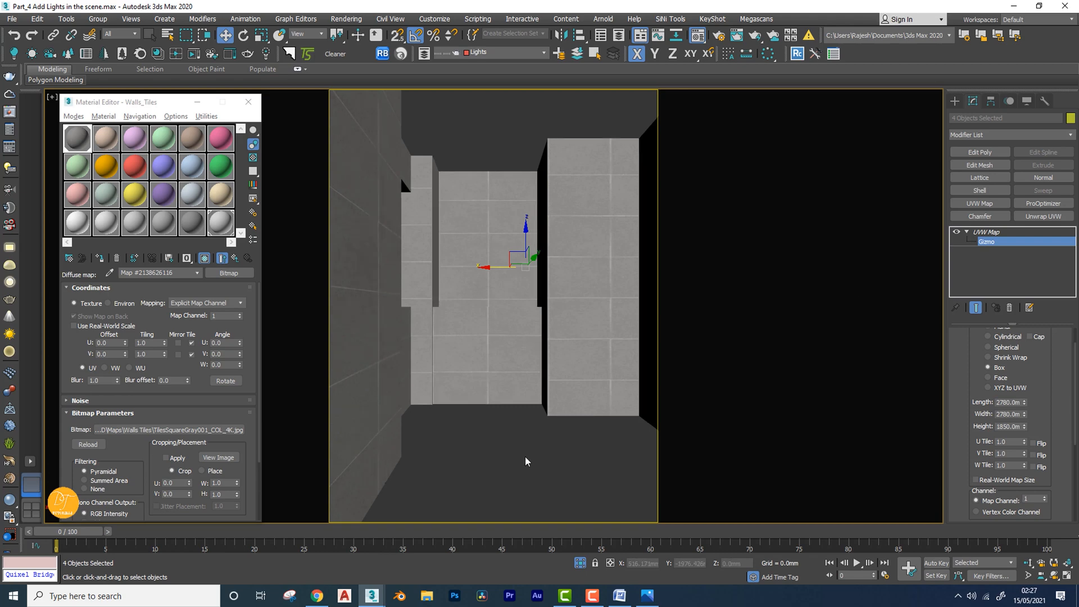
Exit UVW Map gizmo editing, deselect the walls and examine the tile joints around the room from above
scroll(530, 436, down, 4)
alt+middle_drag(530, 436, 514, 415)
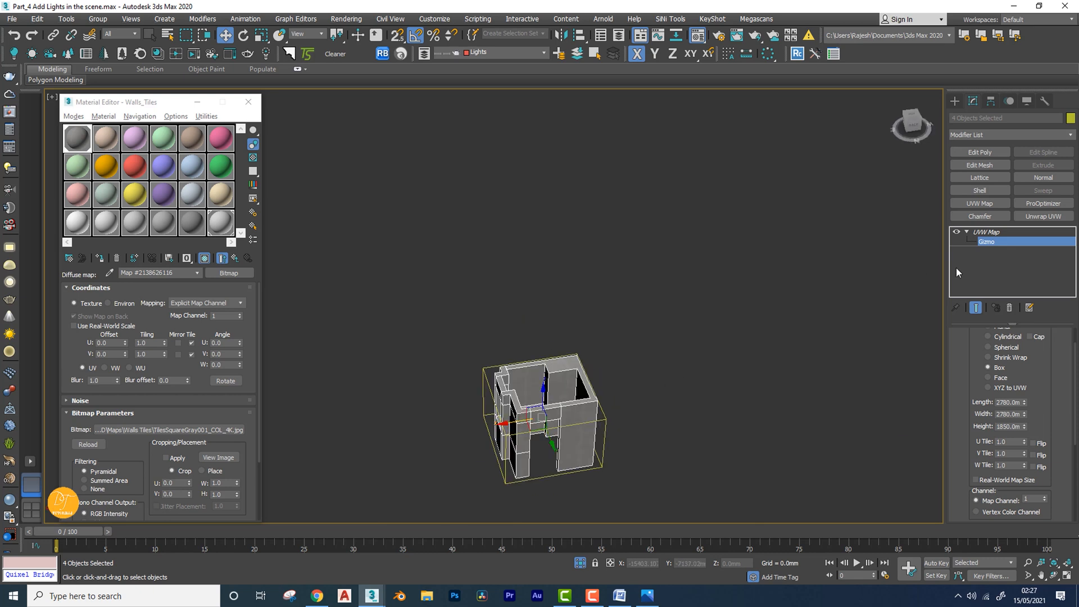
click(988, 245)
click(679, 406)
alt+middle_drag(680, 407, 610, 360)
scroll(618, 388, up, 5)
scroll(546, 294, up, 4)
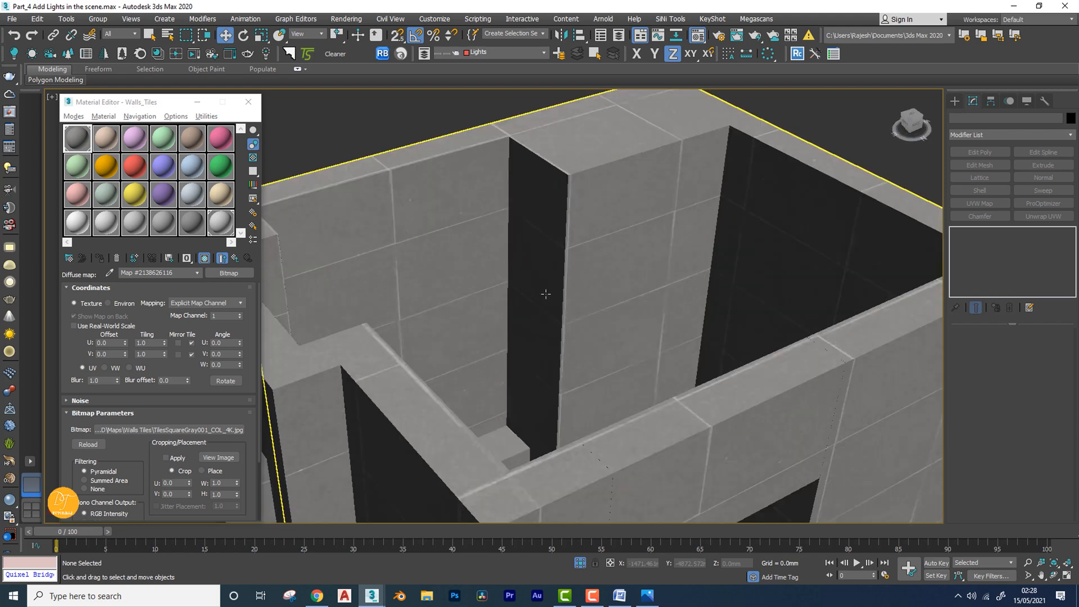
scroll(546, 294, down, 4)
alt+middle_drag(548, 295, 509, 259)
scroll(547, 295, up, 6)
scroll(547, 296, down, 5)
scroll(518, 289, up, 5)
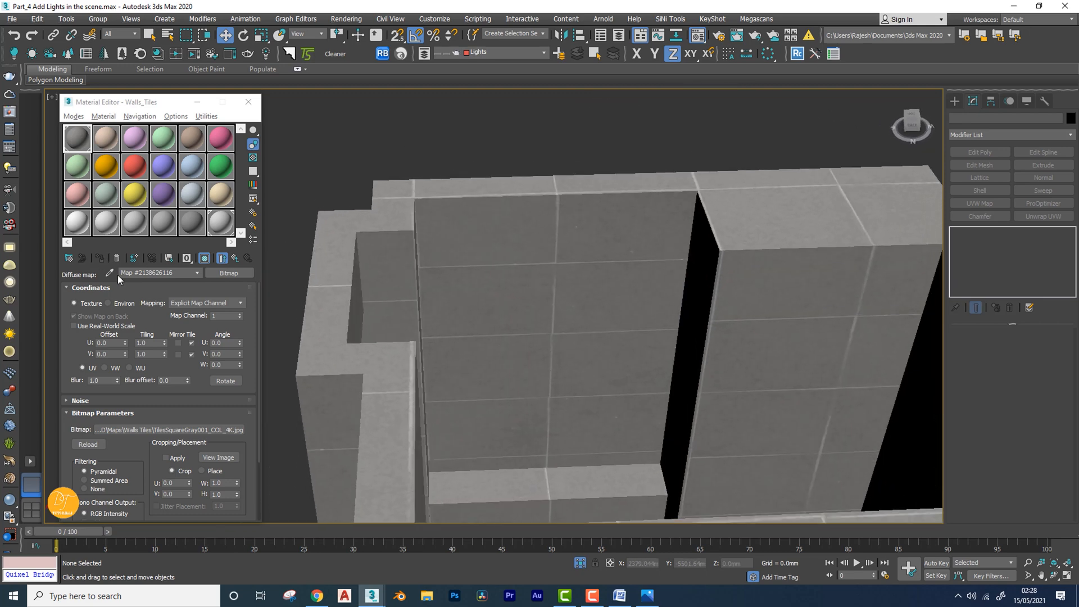
Assign the bitmap TilesSquareGray001_REFL_4K as the Reflect map of the Walls_Tiles material
click(233, 259)
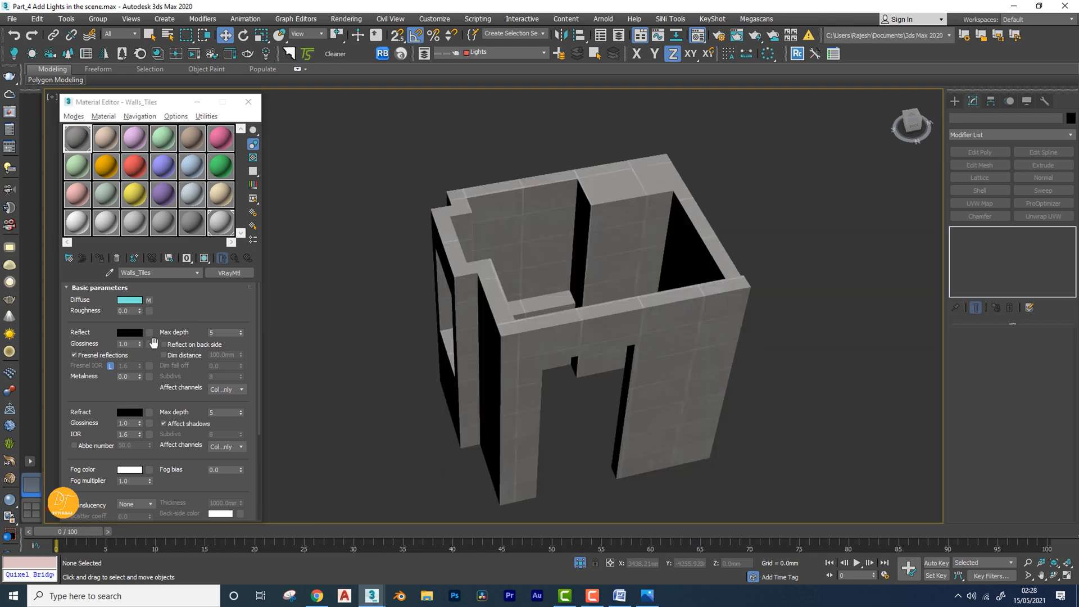
click(148, 333)
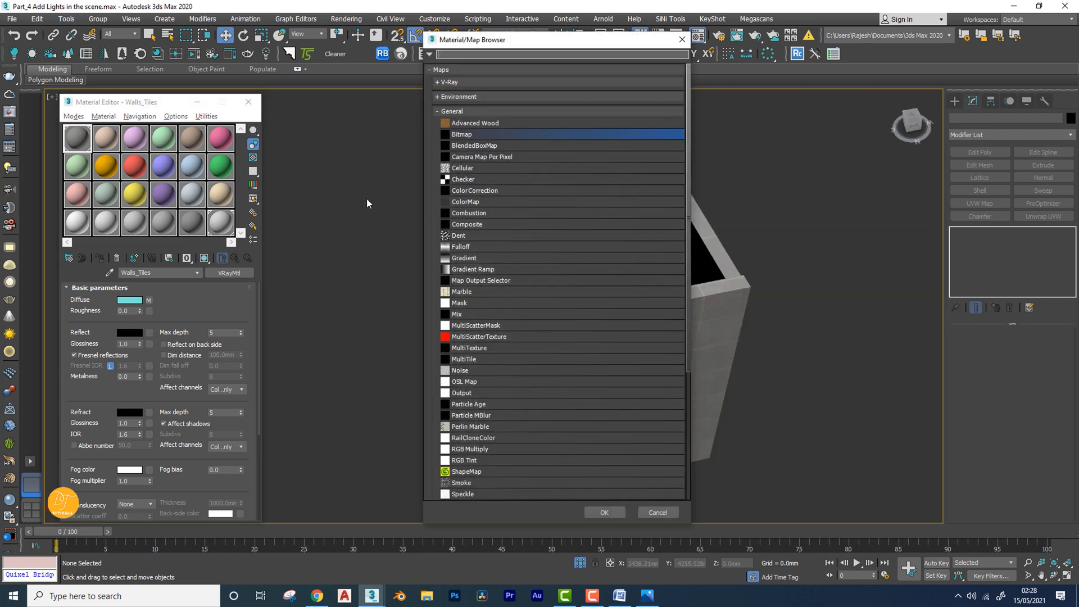
double_click(464, 135)
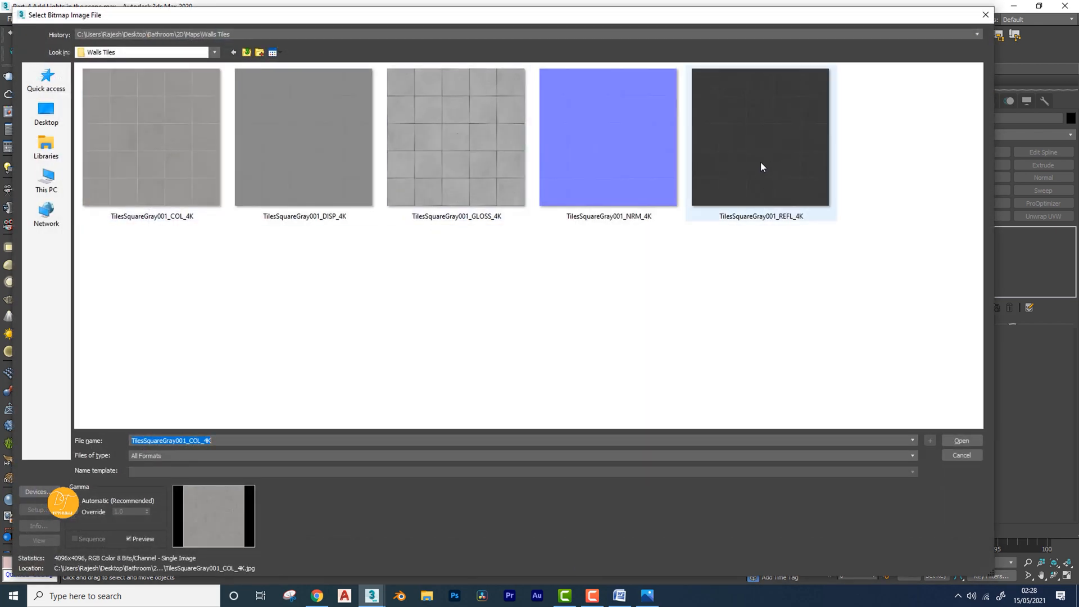
double_click(760, 160)
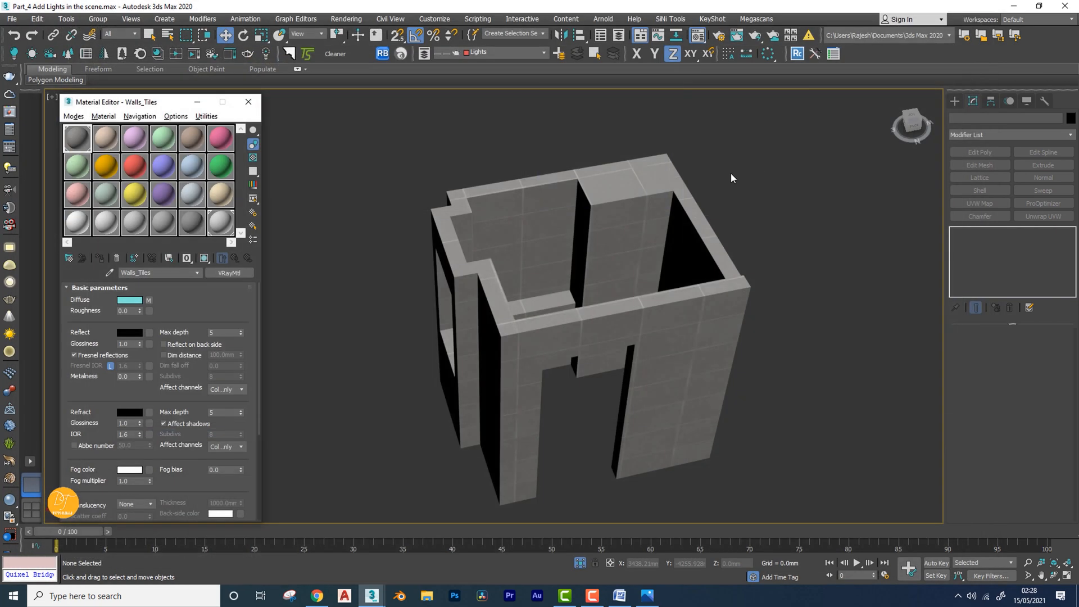
Show the reflection bitmap on the walls in the viewport and return to the Walls_Tiles parent material
click(205, 262)
mouse_move(443, 284)
alt+middle_down()
mouse_move(622, 306)
mouse_move(583, 289)
mouse_move(616, 261)
mouse_move(596, 246)
mouse_move(573, 260)
alt+middle_up()
scroll(582, 271, up, 4)
scroll(583, 271, down, 3)
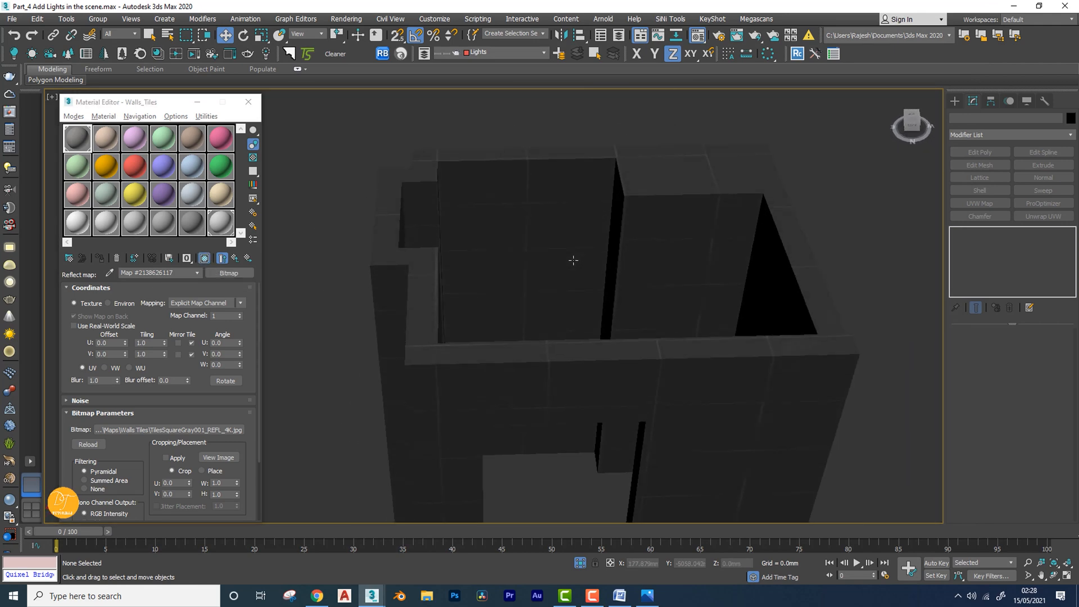
click(235, 258)
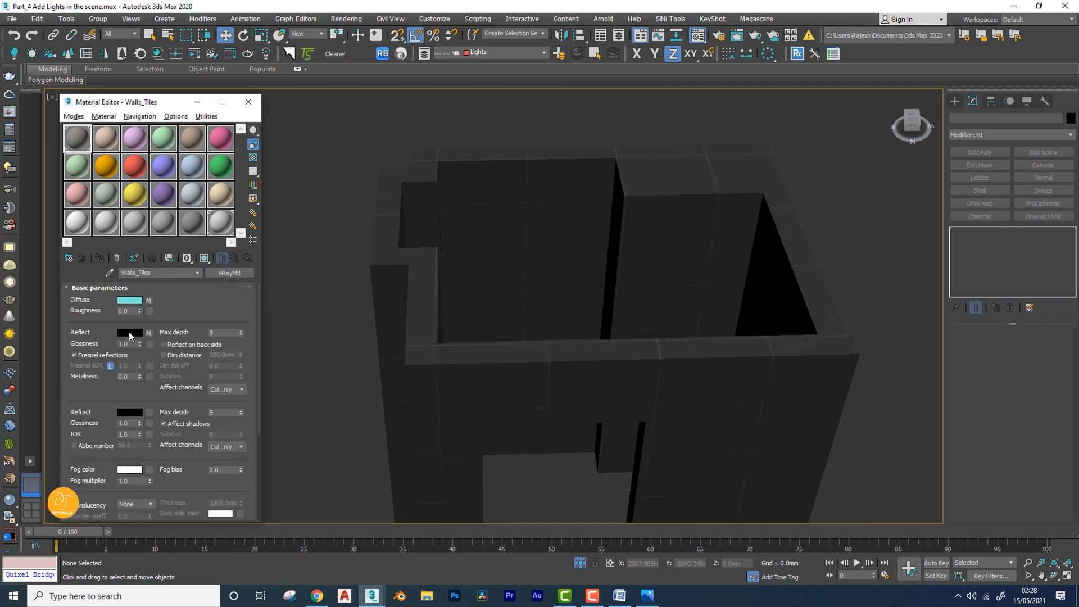
Try a Reflect map amount of 58 for Walls_Tiles and restore it to 100
click(130, 332)
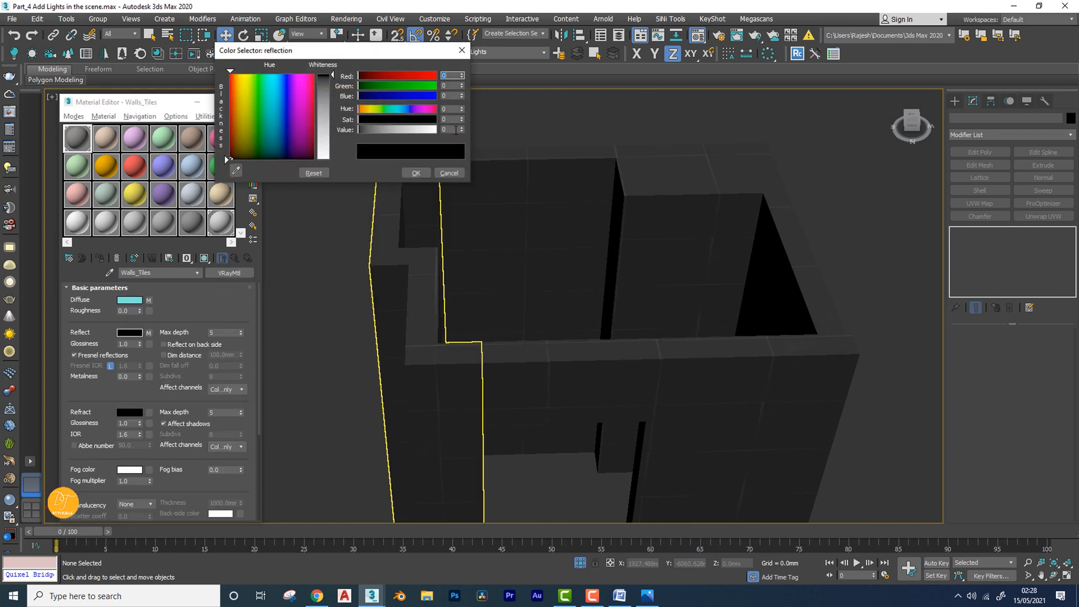
click(449, 173)
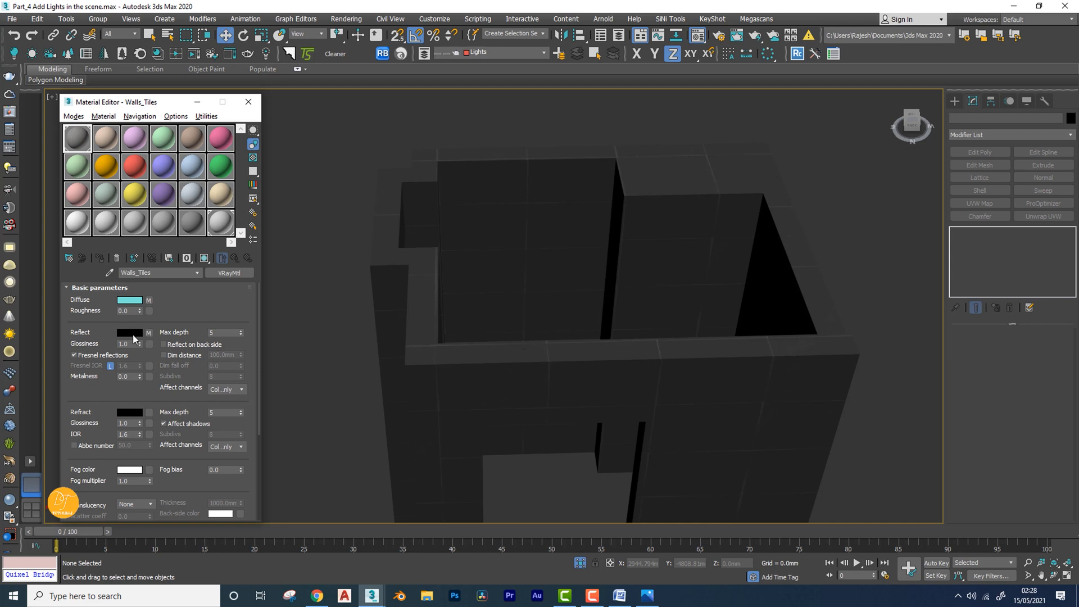
scroll(211, 495, down, 5)
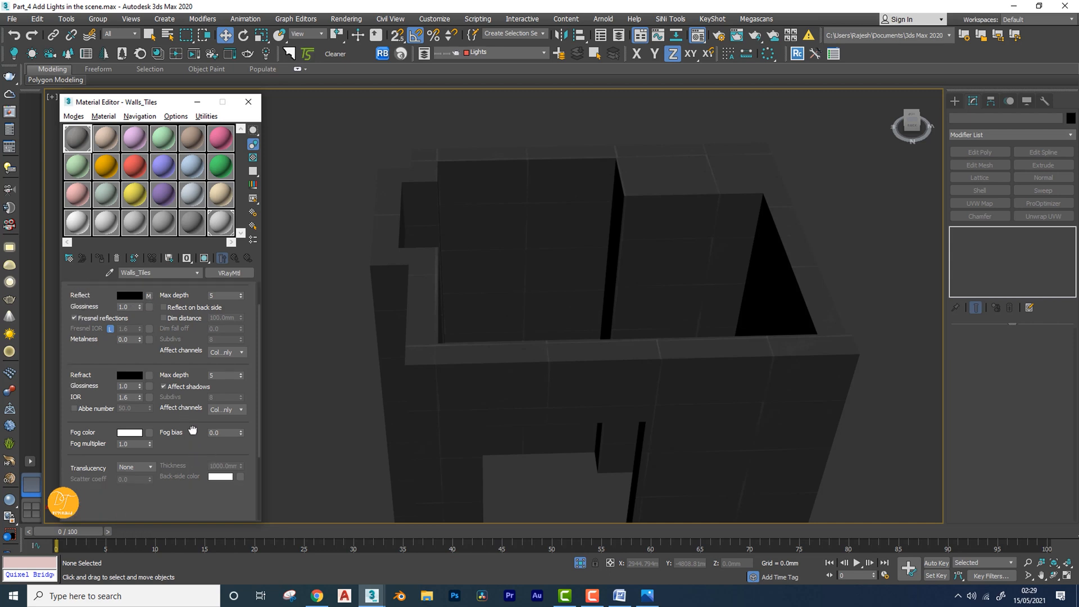
click(111, 513)
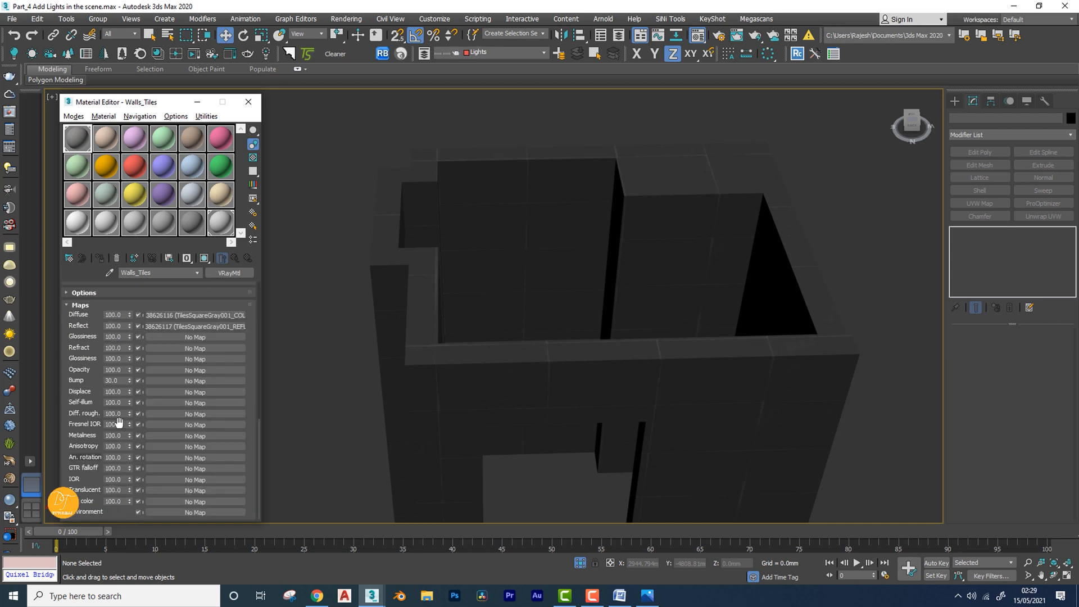
click(114, 326)
key(Escape)
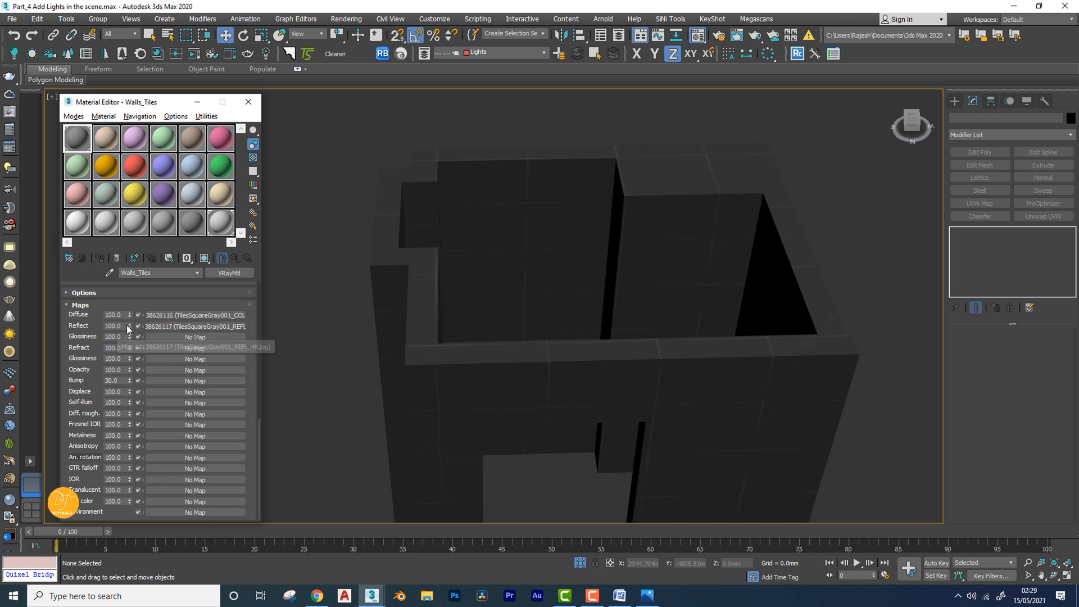
drag(129, 329, 130, 350)
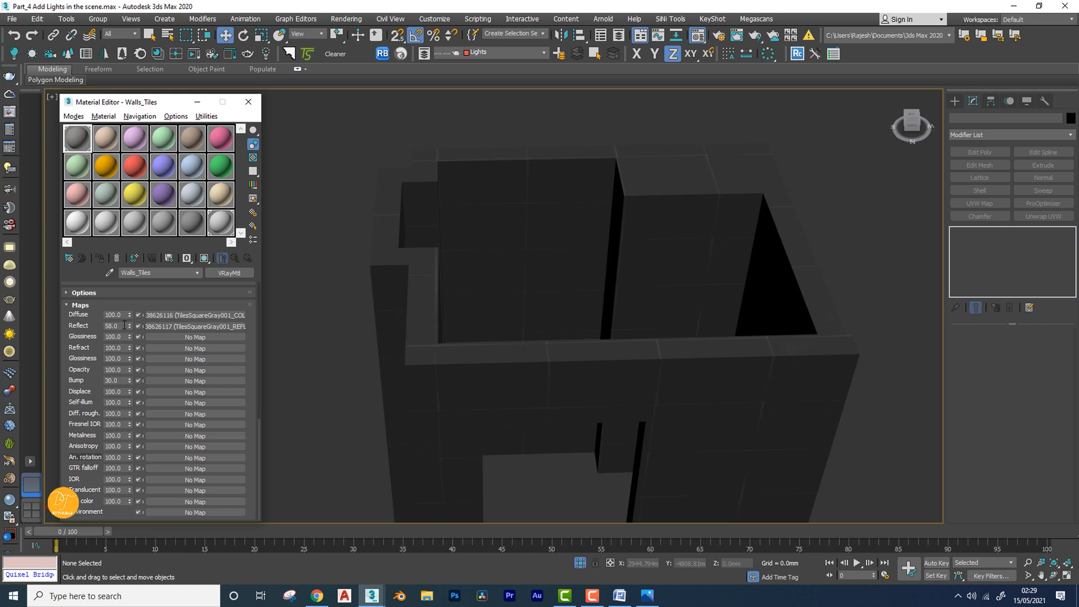
drag(123, 325, 71, 330)
drag(93, 314, 87, 551)
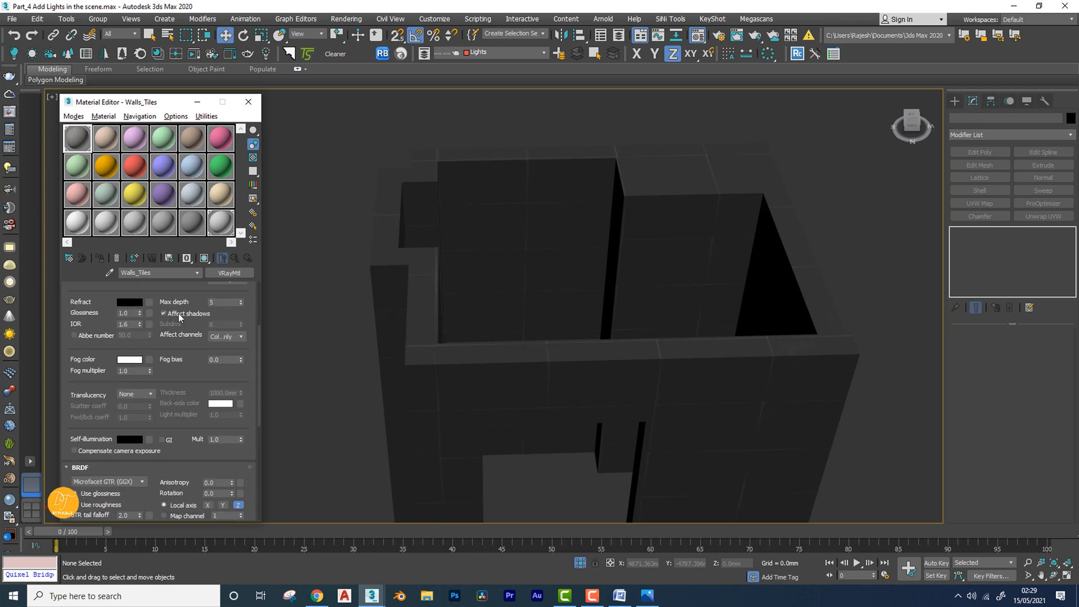
Set the reflection glossiness of Walls_Tiles to 0.6 and check the enlarged material preview
scroll(191, 289, up, 4)
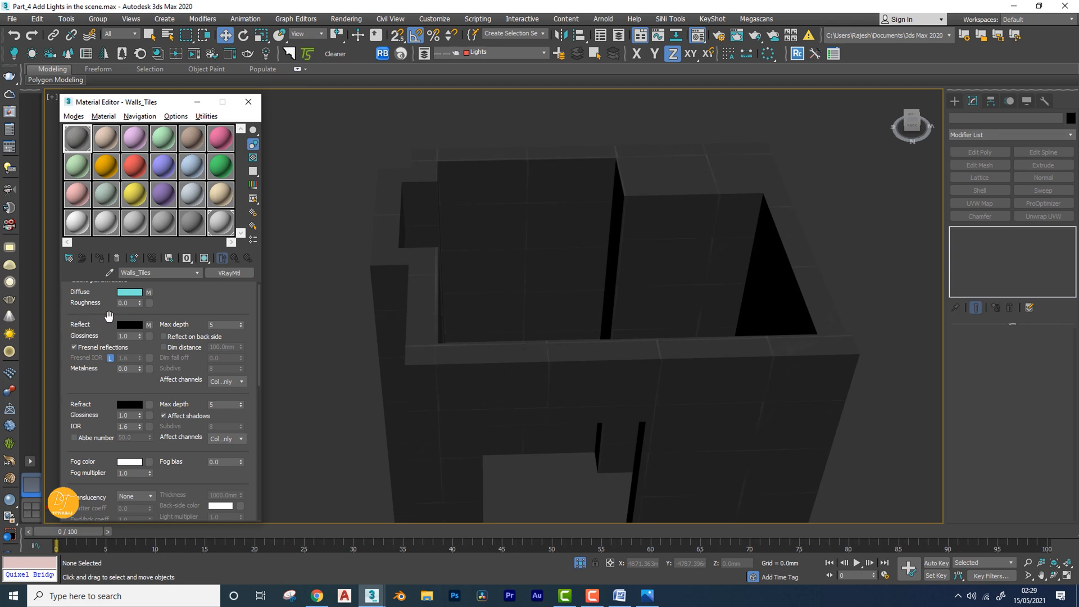
double_click(134, 336)
double_click(81, 144)
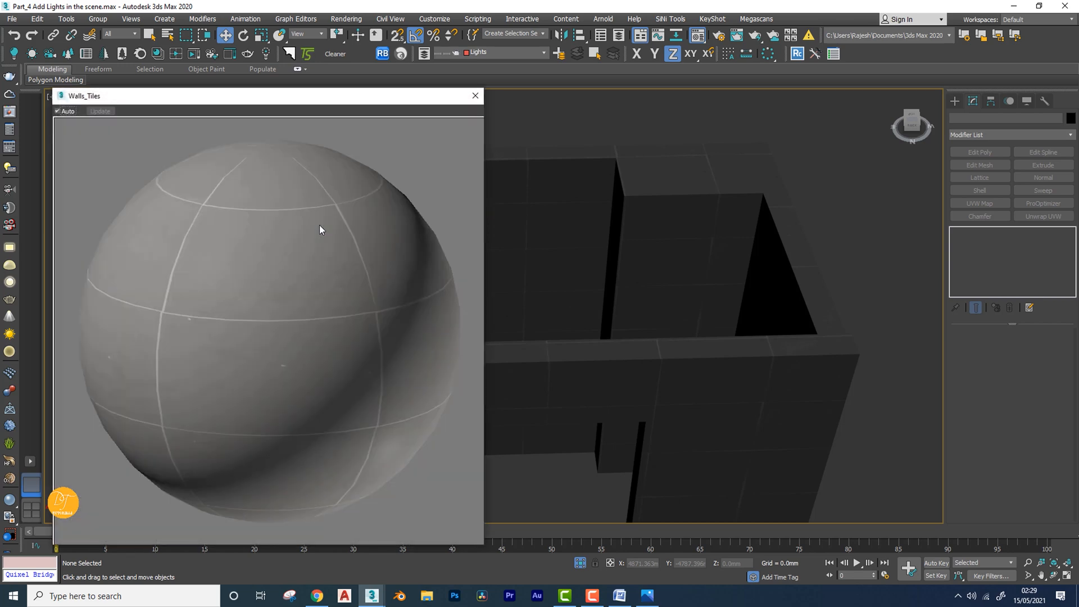
click(475, 95)
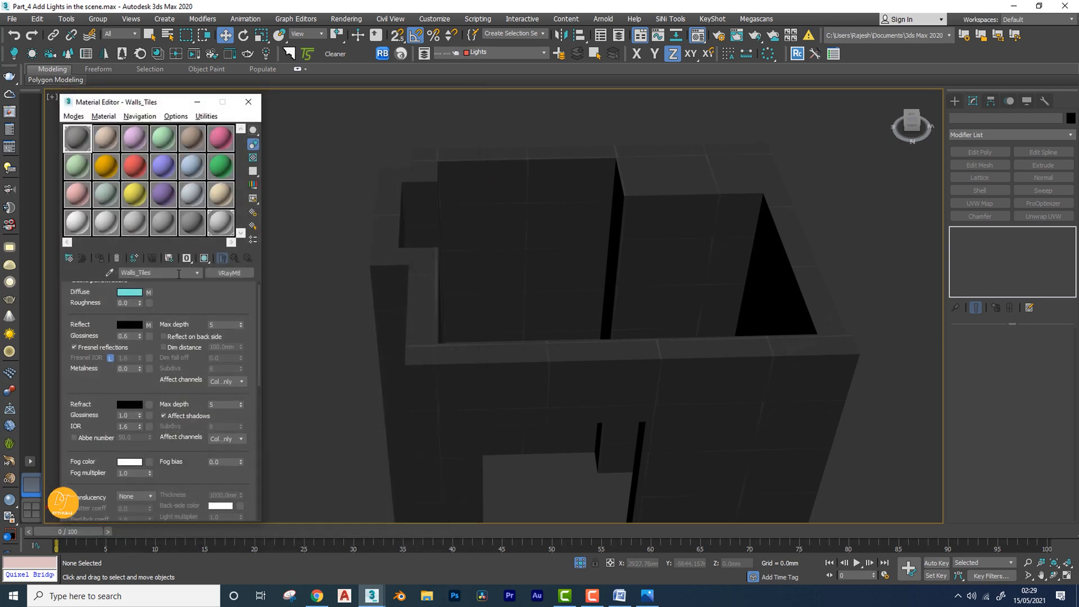
Try a different reflection glossiness on Walls_Tiles and return it to 0.6
scroll(160, 339, up, 1)
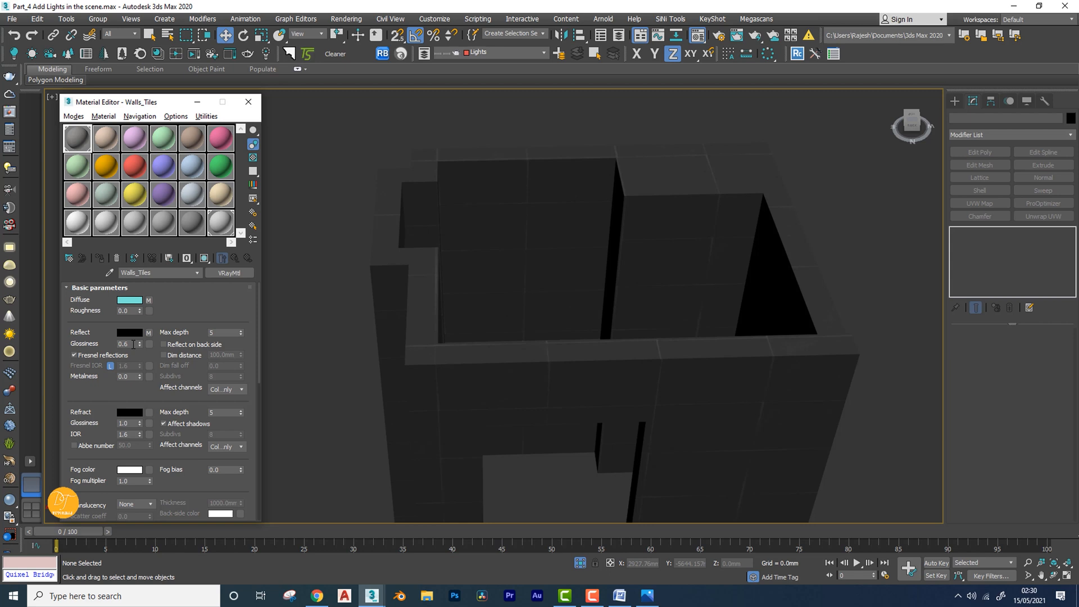
drag(141, 345, 137, 227)
double_click(132, 343)
Try to assign an image directly to the Bump slot of Walls_Tiles with a Bitmap map
drag(123, 396, 122, 363)
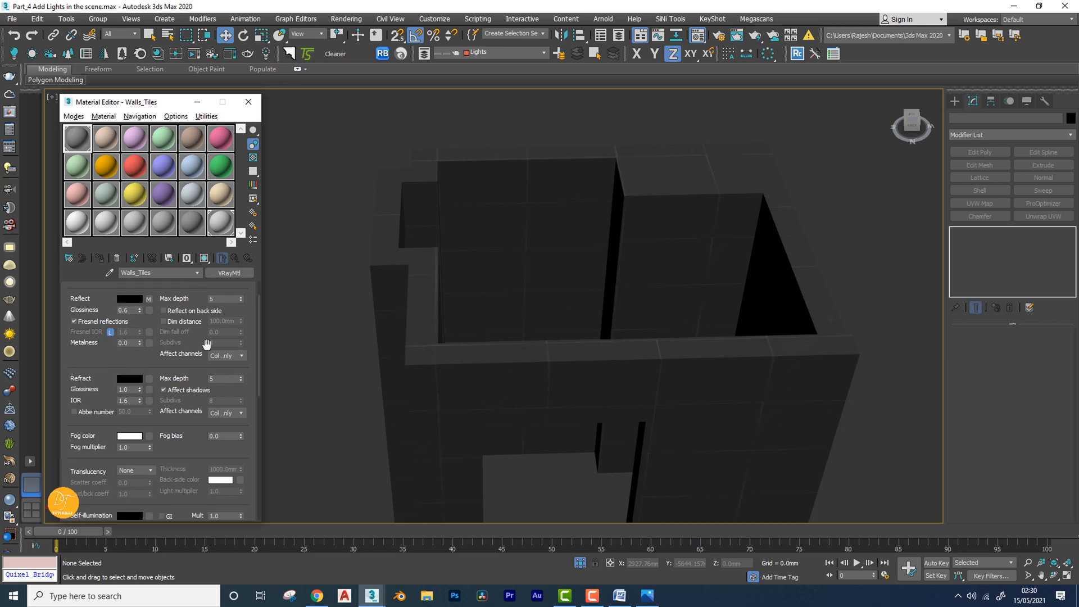
drag(105, 358, 105, 311)
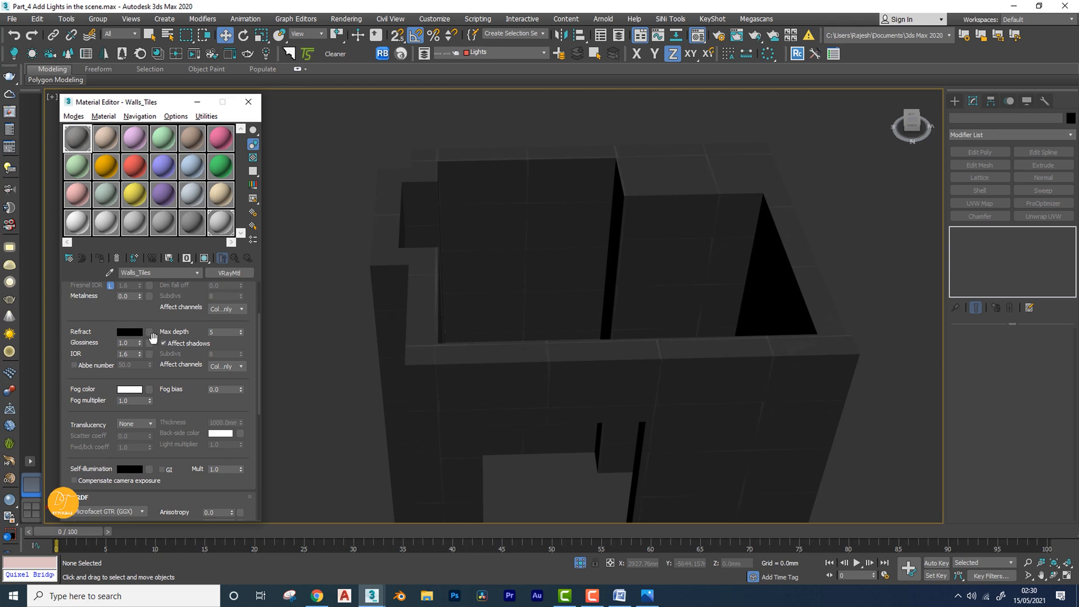
scroll(168, 427, down, 5)
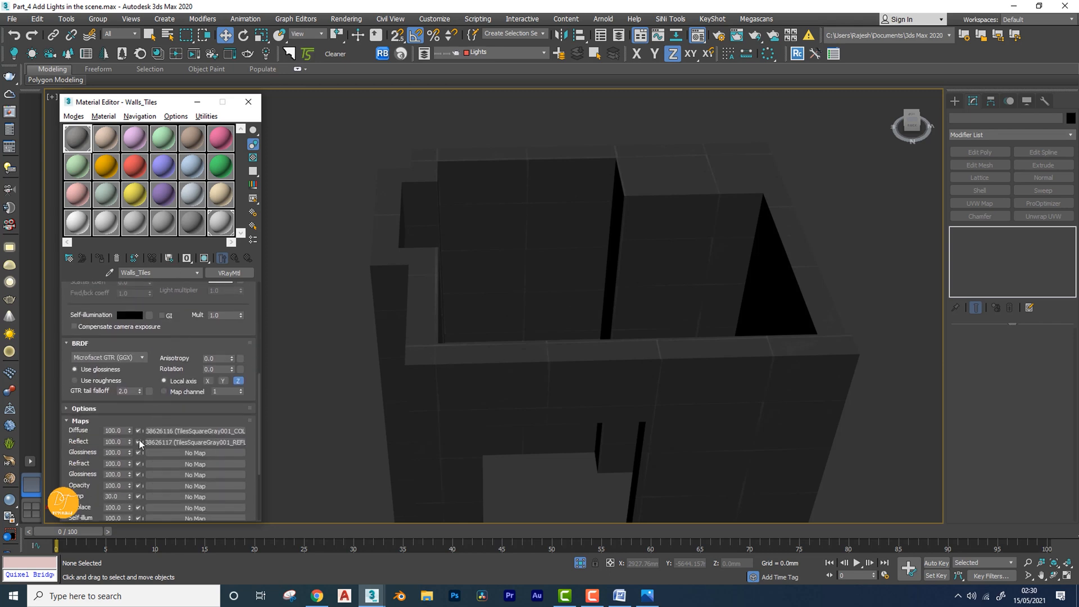
scroll(150, 374, down, 4)
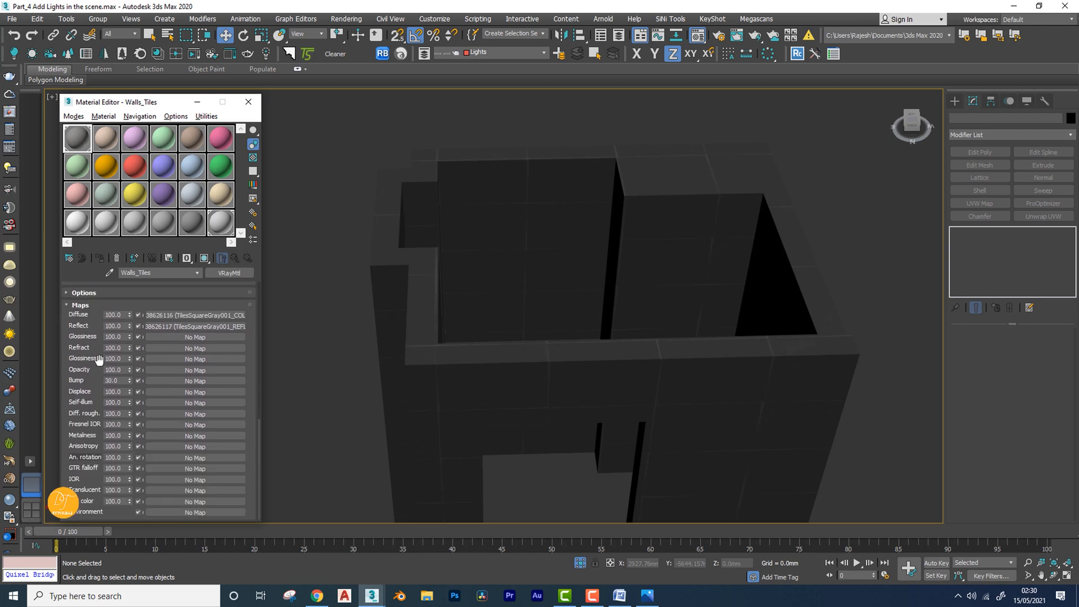
click(195, 381)
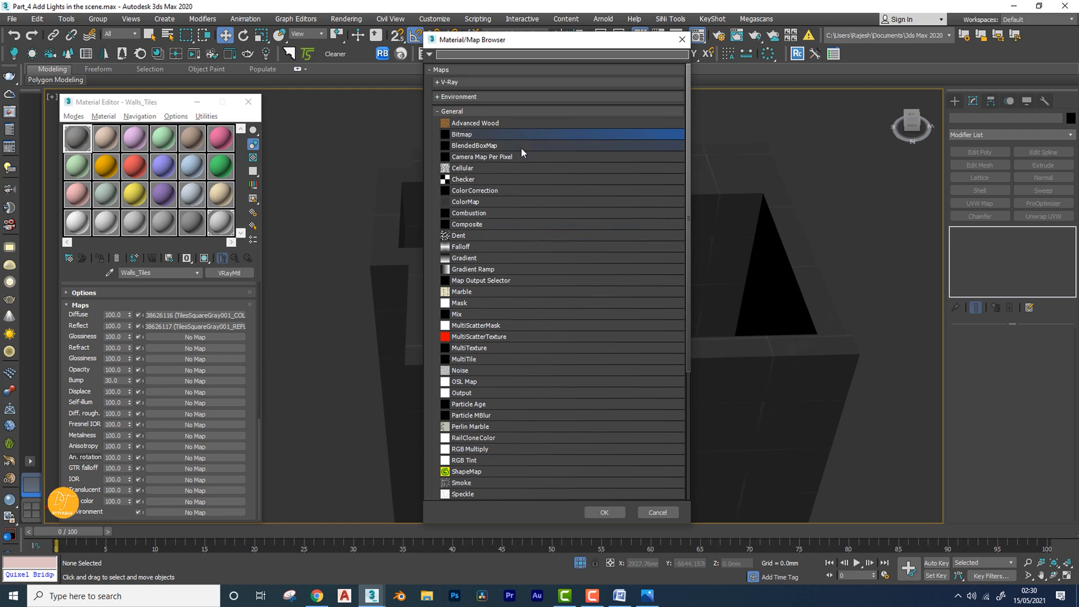
click(459, 136)
double_click(458, 136)
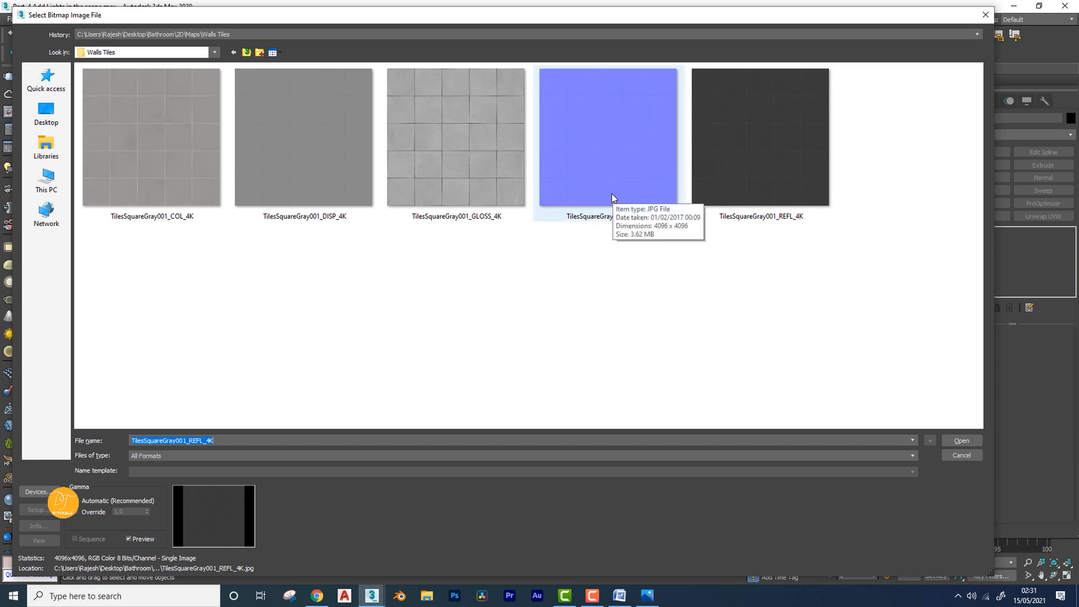
click(959, 455)
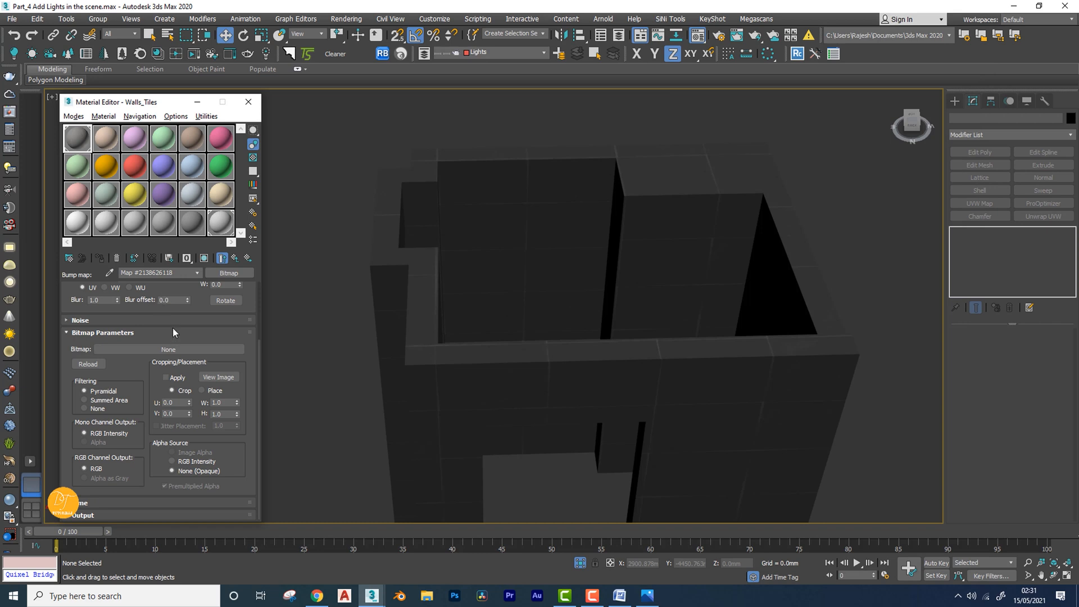
scroll(198, 337, up, 3)
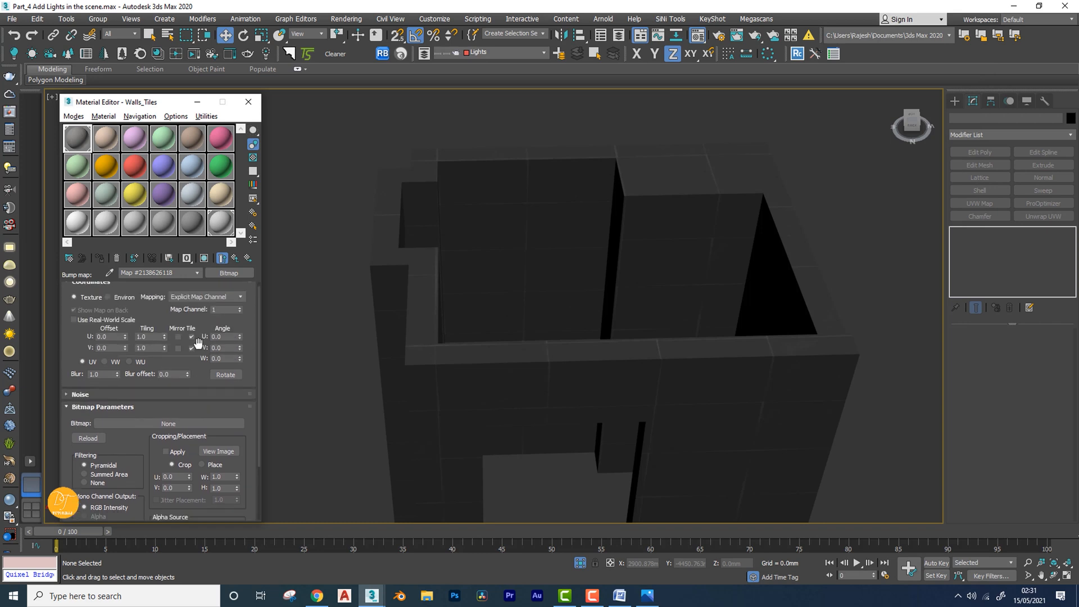
click(235, 258)
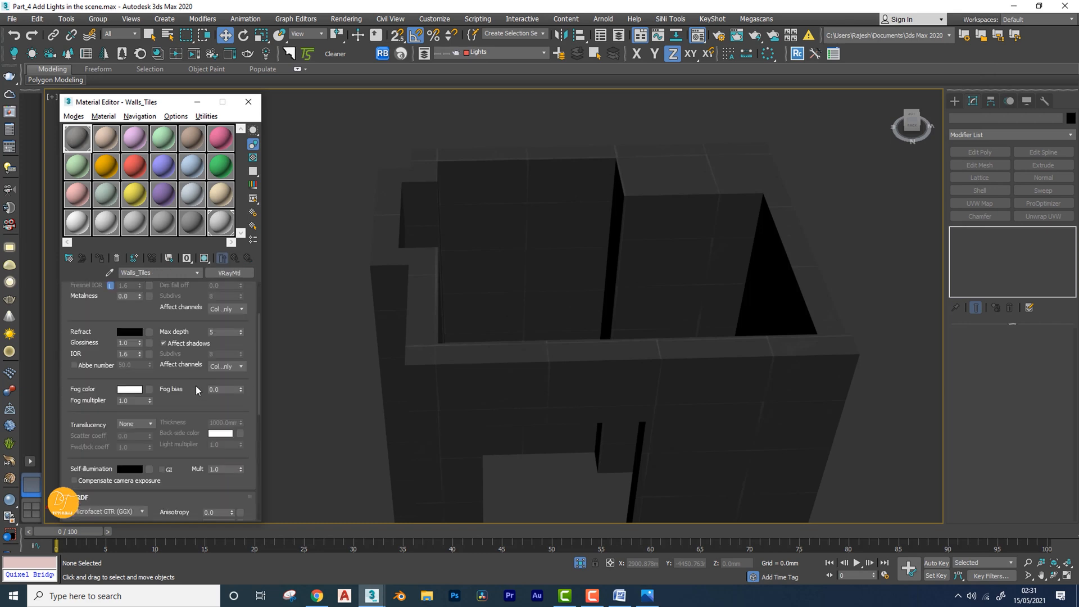
Clear the empty Bitmap map from the Bump slot of Walls_Tiles
scroll(191, 393, down, 5)
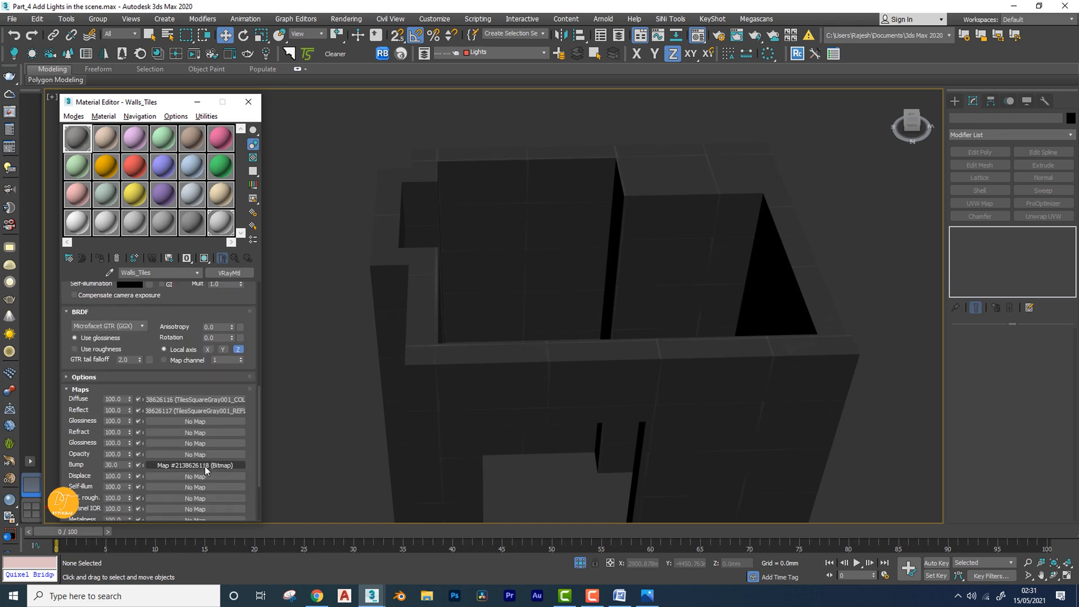
right_click(205, 468)
click(235, 500)
Assign a VRayNormalMap to the Bump slot of the Walls_Tiles material
click(192, 466)
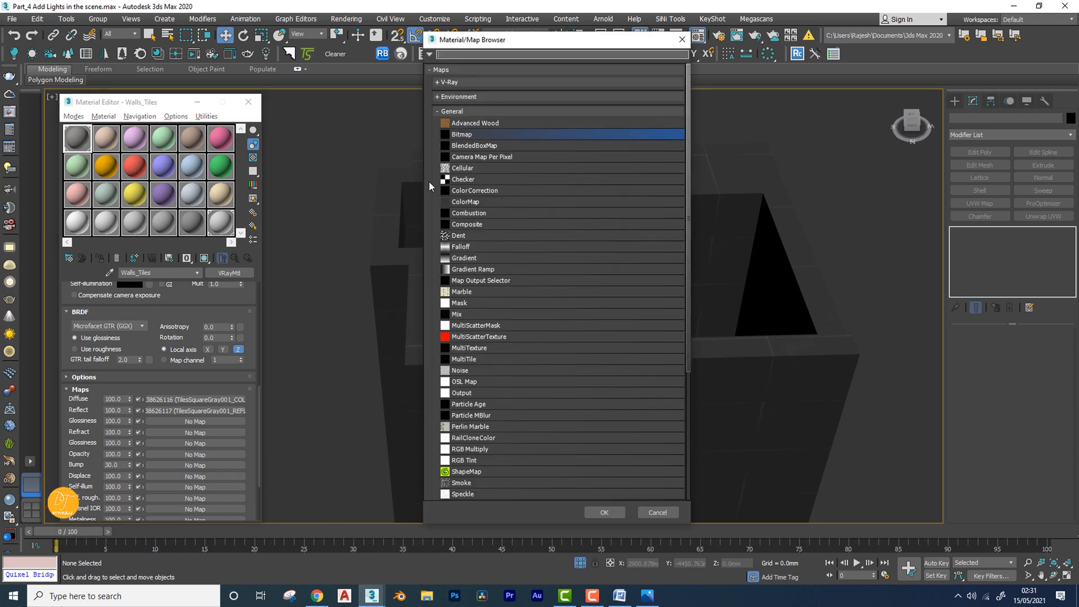
click(446, 111)
click(450, 82)
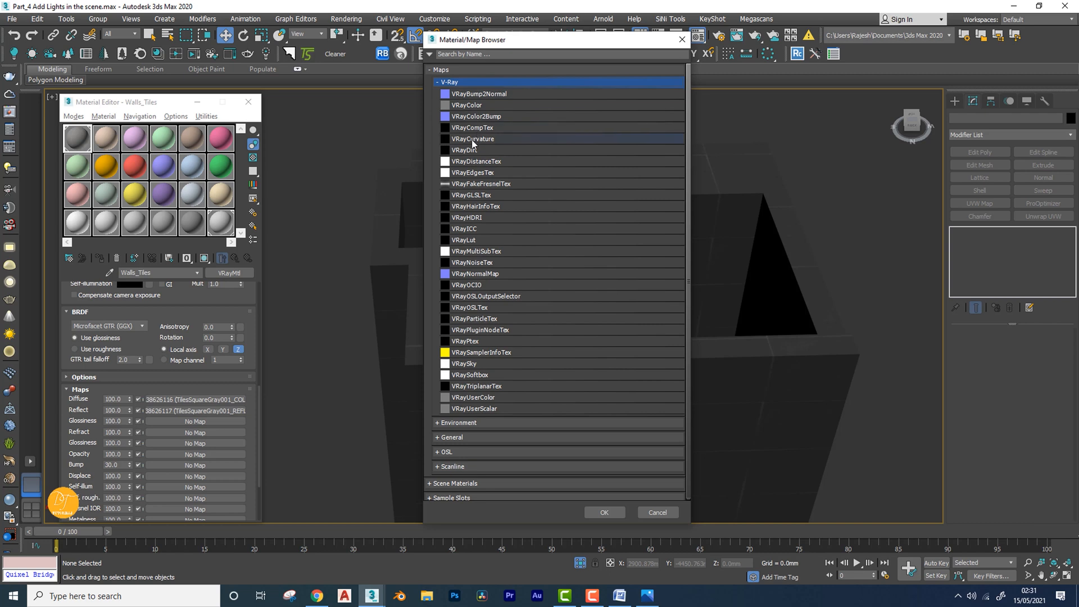
double_click(474, 275)
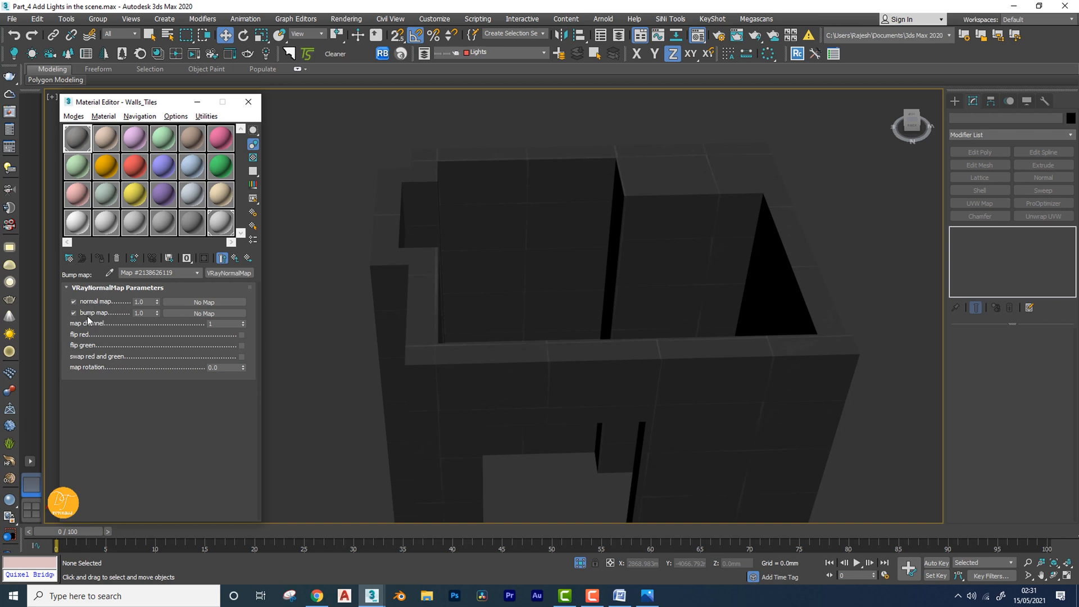
Load the TilesSquareGray001_NRM_4K bitmap into the normal map slot of the VRayNormalMap and show it on the walls
click(201, 301)
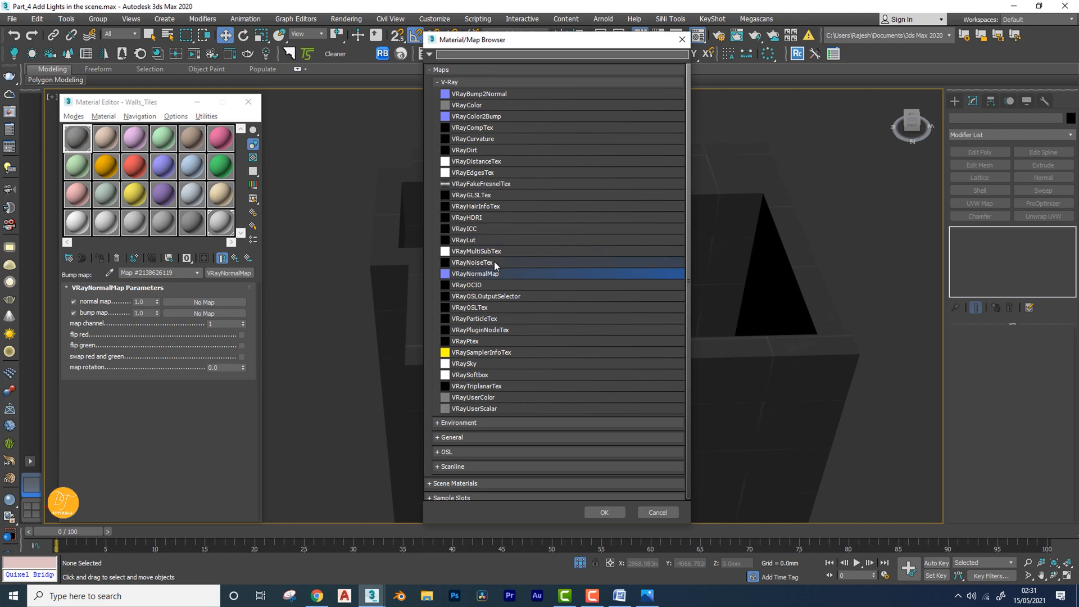
click(450, 82)
click(454, 111)
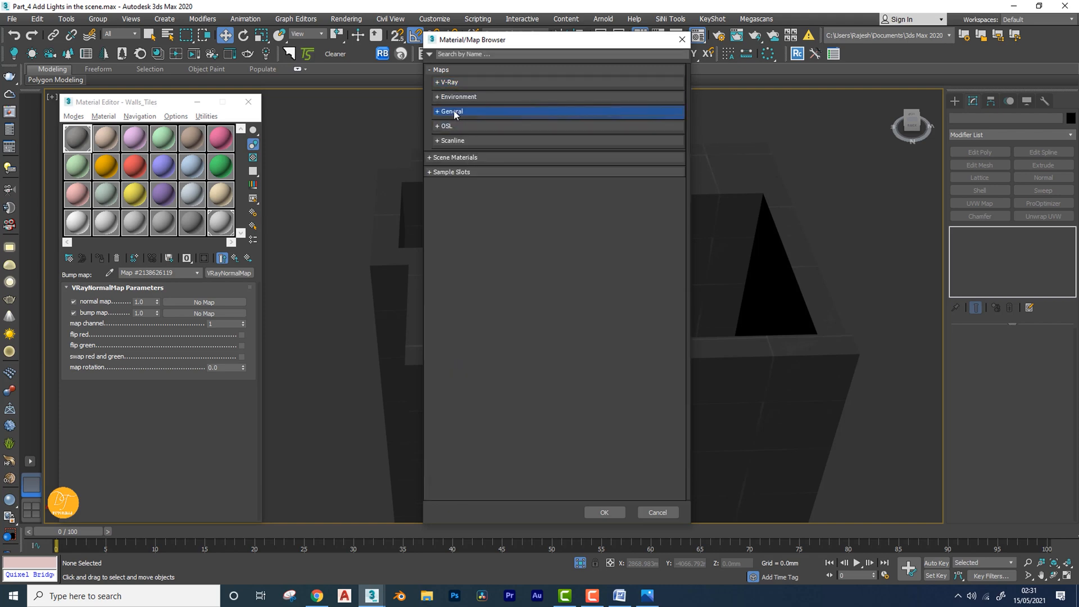
double_click(456, 133)
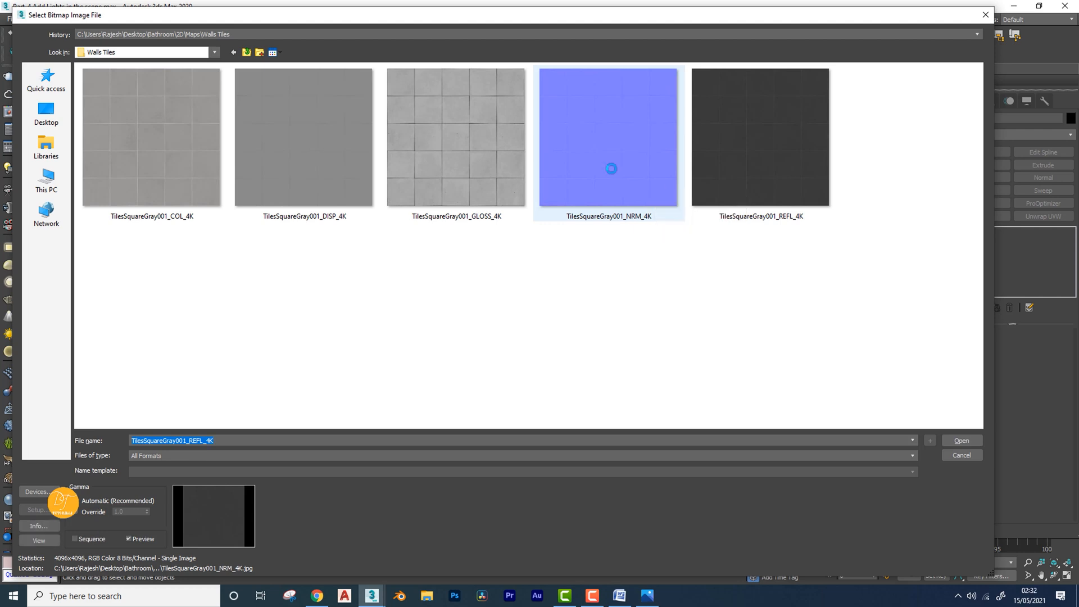
double_click(612, 168)
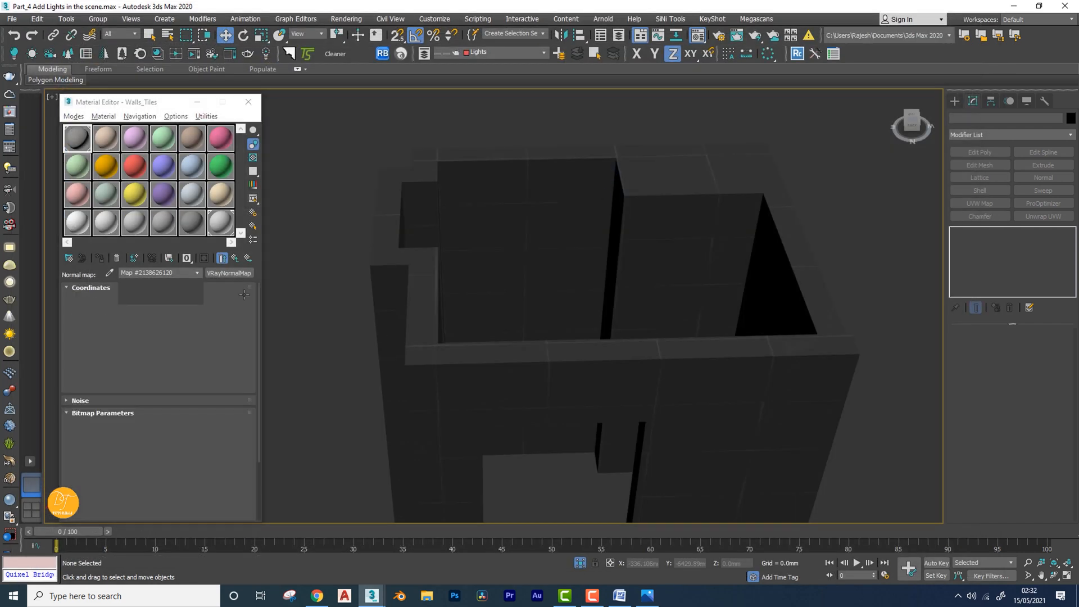
click(205, 258)
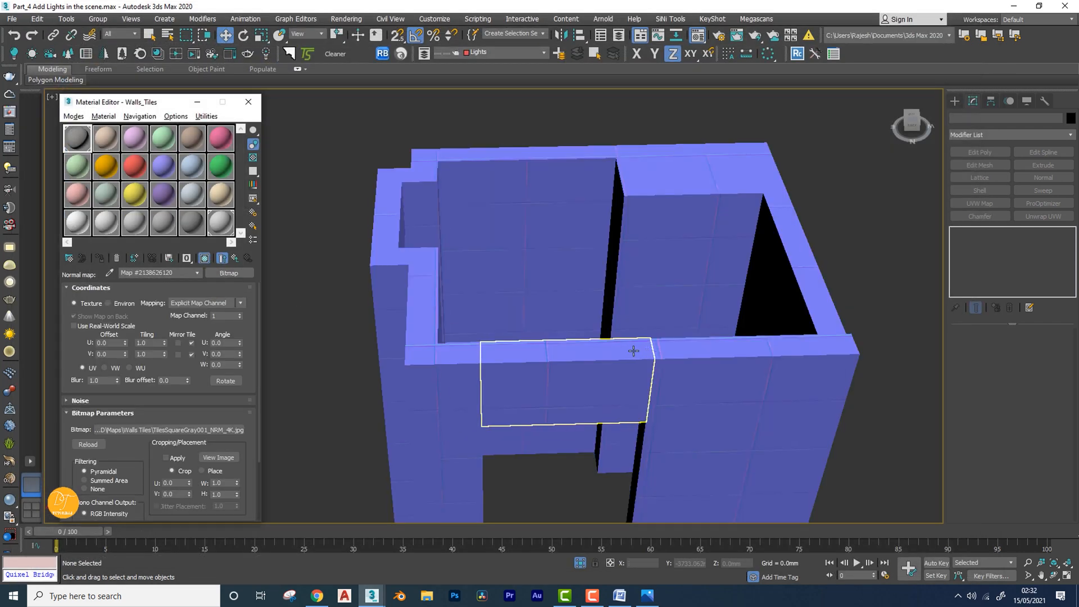
Examine how the normal map's tile joints fall across the wall faces and corners
mouse_move(634, 350)
alt+middle_down()
mouse_move(633, 320)
mouse_move(622, 326)
mouse_move(647, 339)
alt+middle_up()
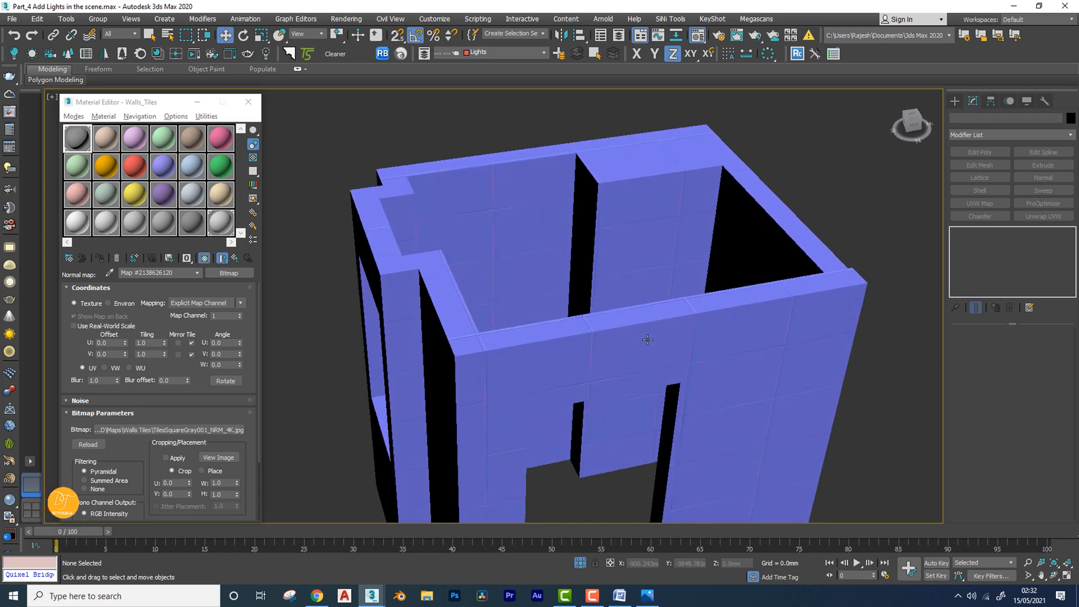
scroll(528, 264, up, 10)
middle_drag(533, 258, 574, 389)
scroll(399, 255, down, 3)
middle_drag(400, 255, 558, 327)
scroll(492, 300, up, 4)
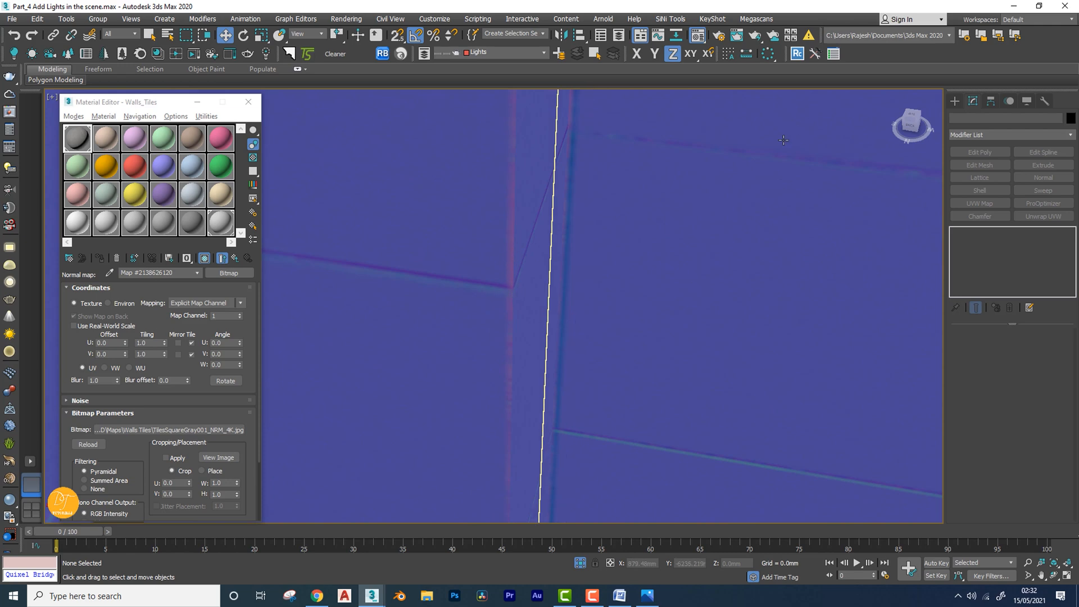
scroll(624, 334, down, 8)
scroll(609, 345, up, 10)
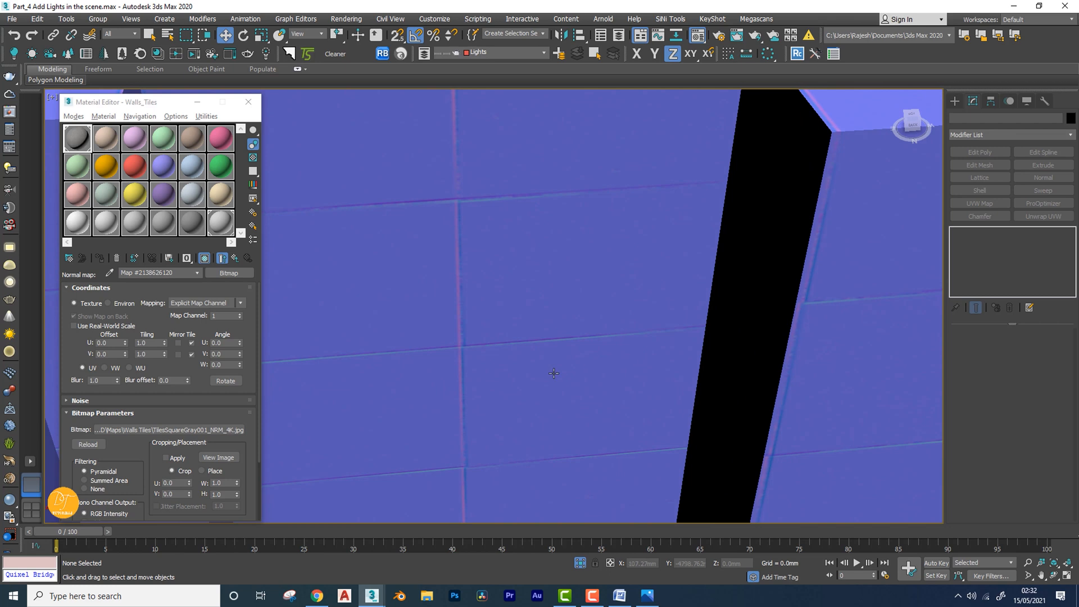
alt+middle_drag(553, 373, 552, 373)
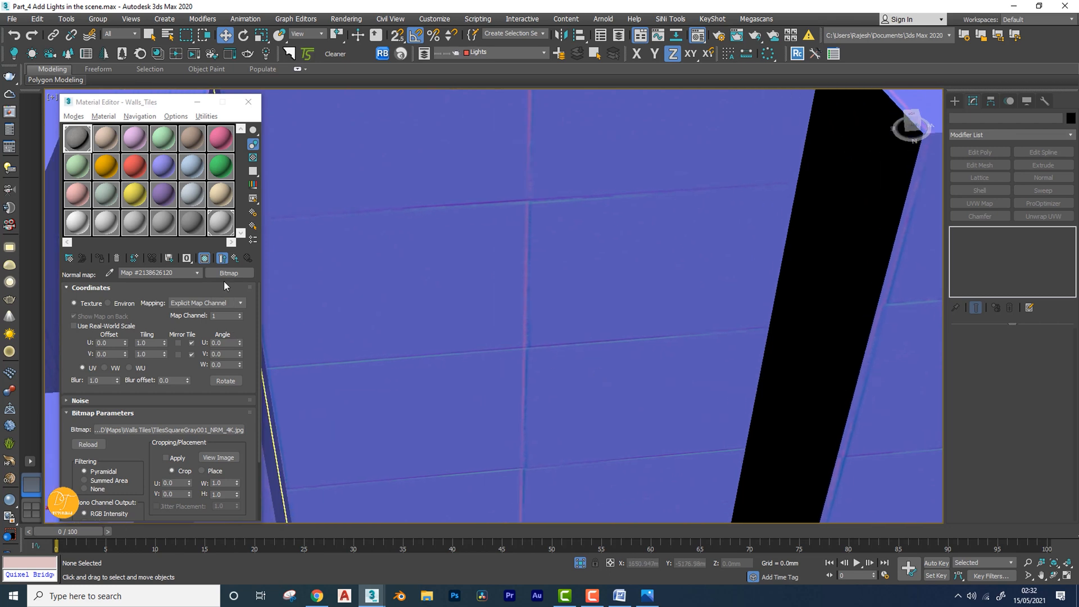
Load the TilesSquareGray001_GLOSS_4K bitmap into the reflection glossiness slot of Walls_Tiles and show it on the walls
click(235, 259)
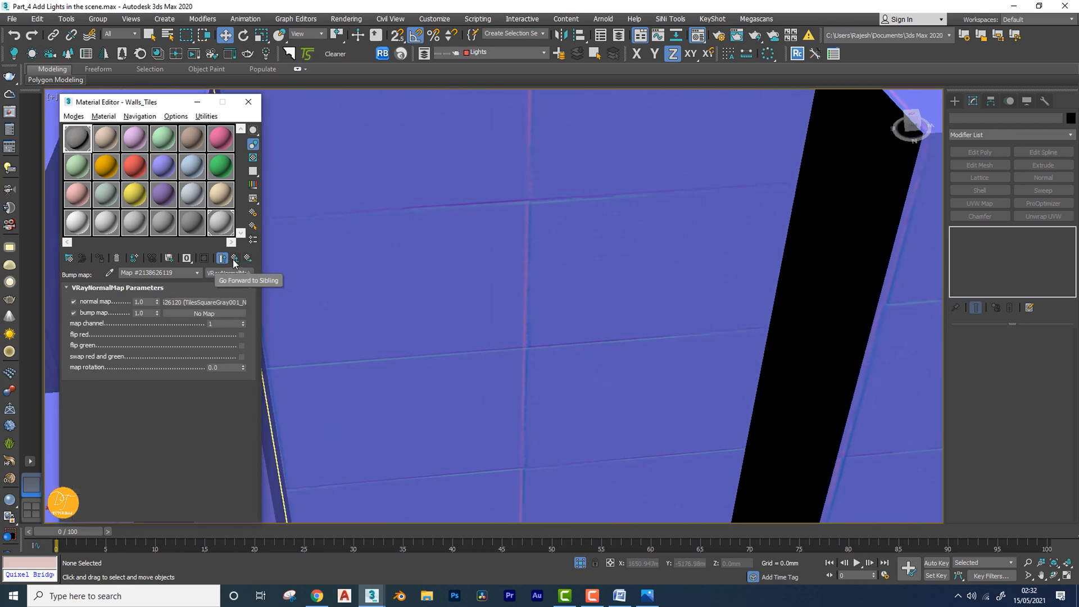
click(235, 258)
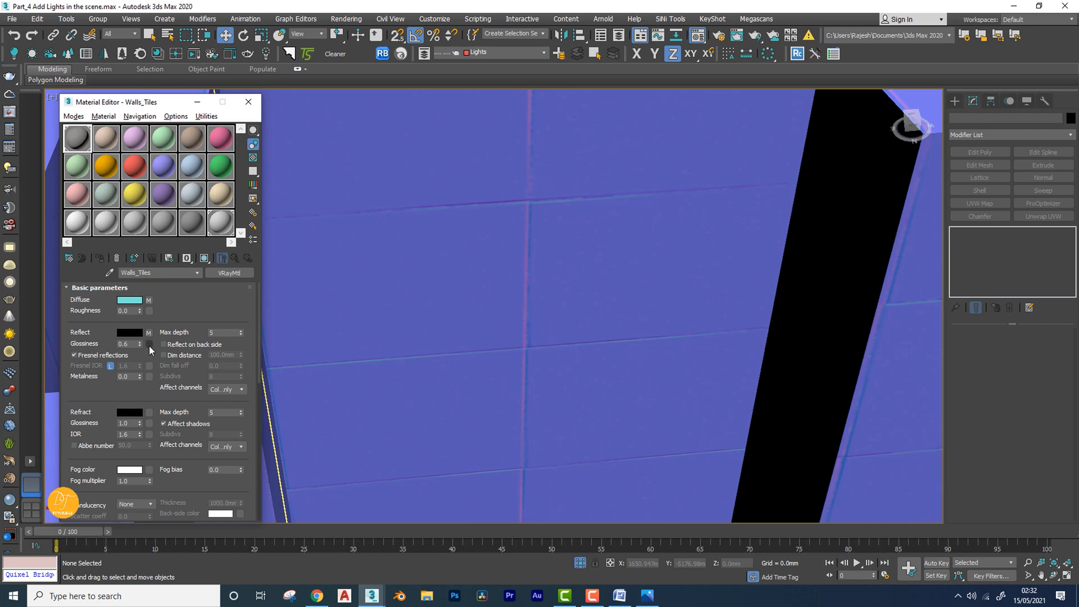
click(149, 344)
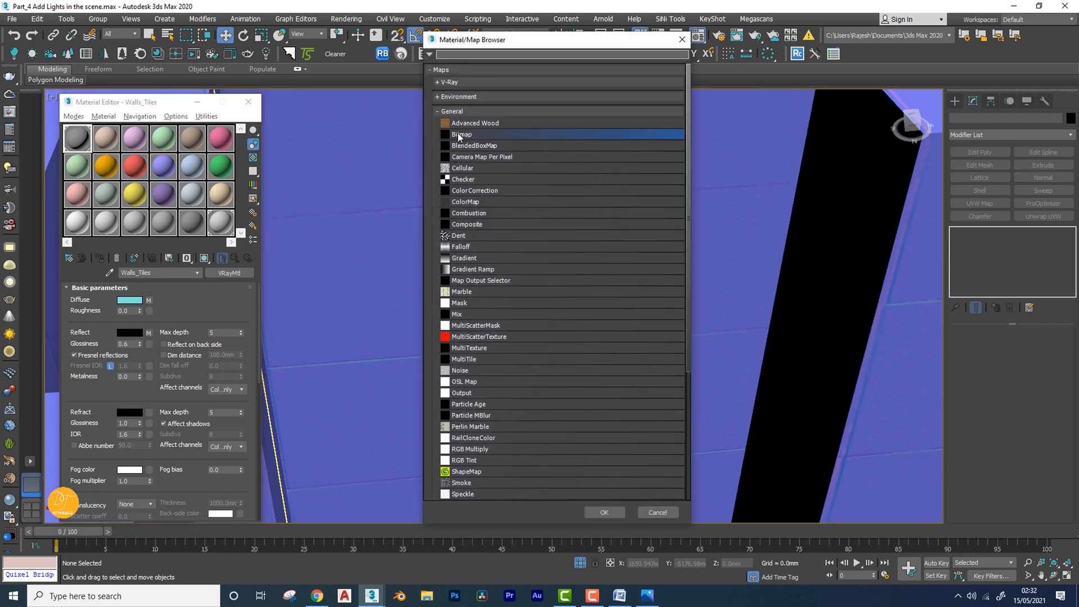
double_click(461, 134)
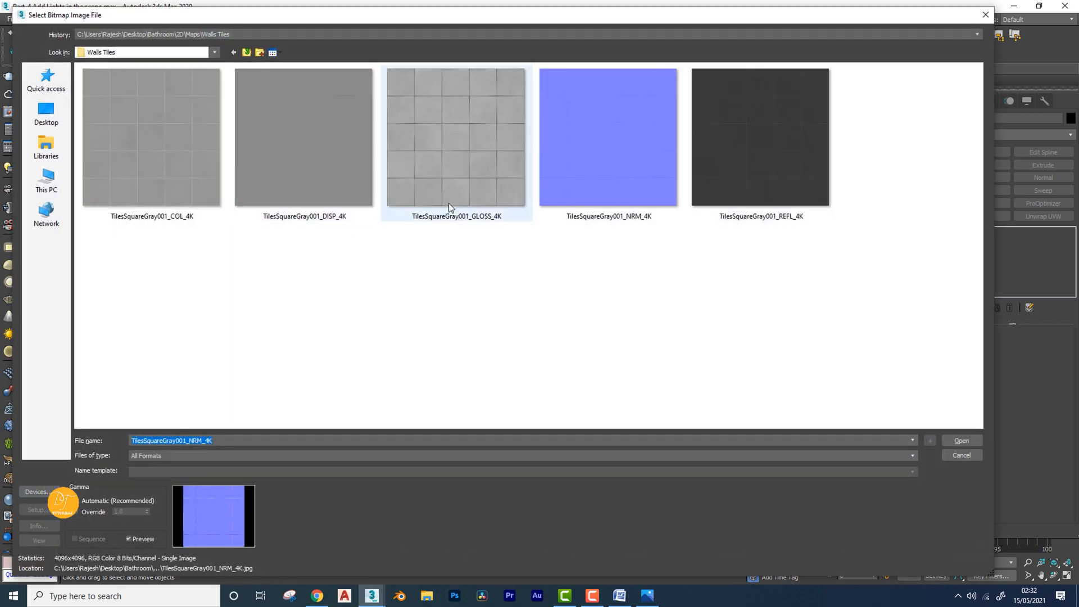
double_click(474, 166)
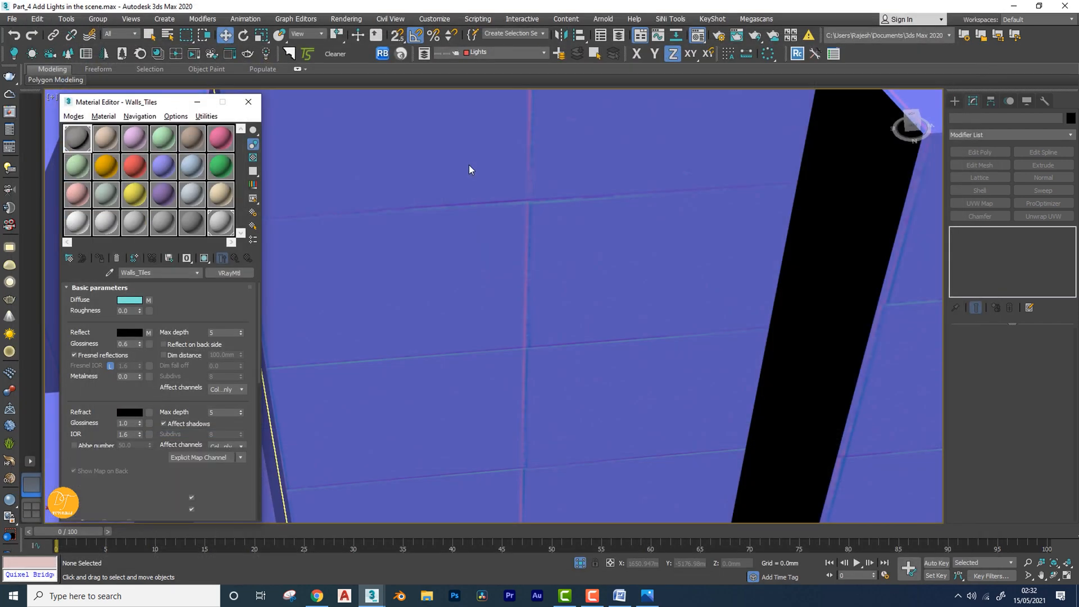
click(206, 258)
scroll(567, 265, down, 7)
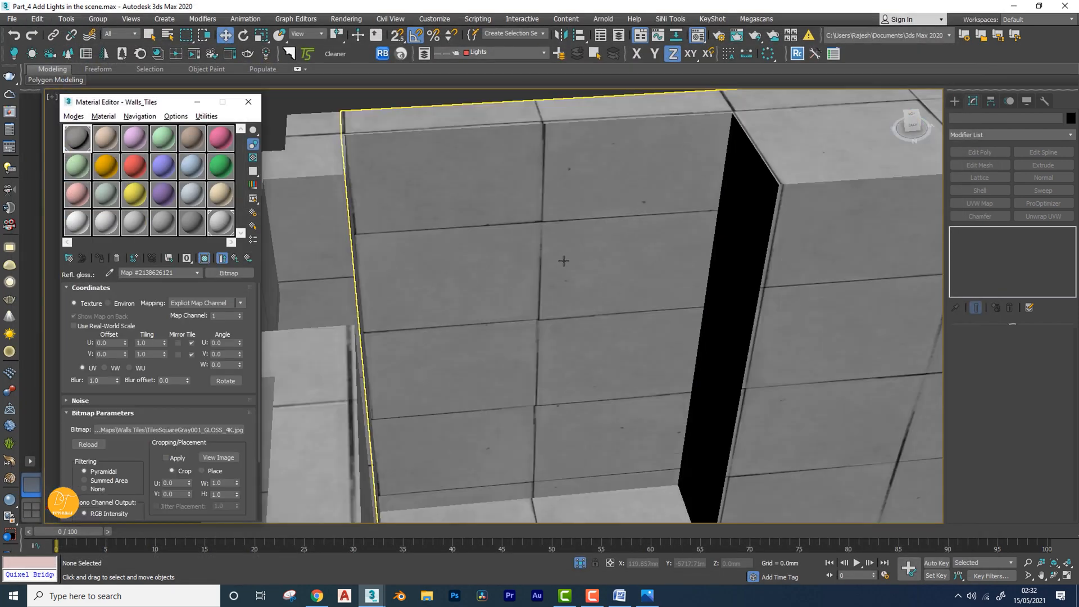
alt+middle_drag(577, 277, 568, 274)
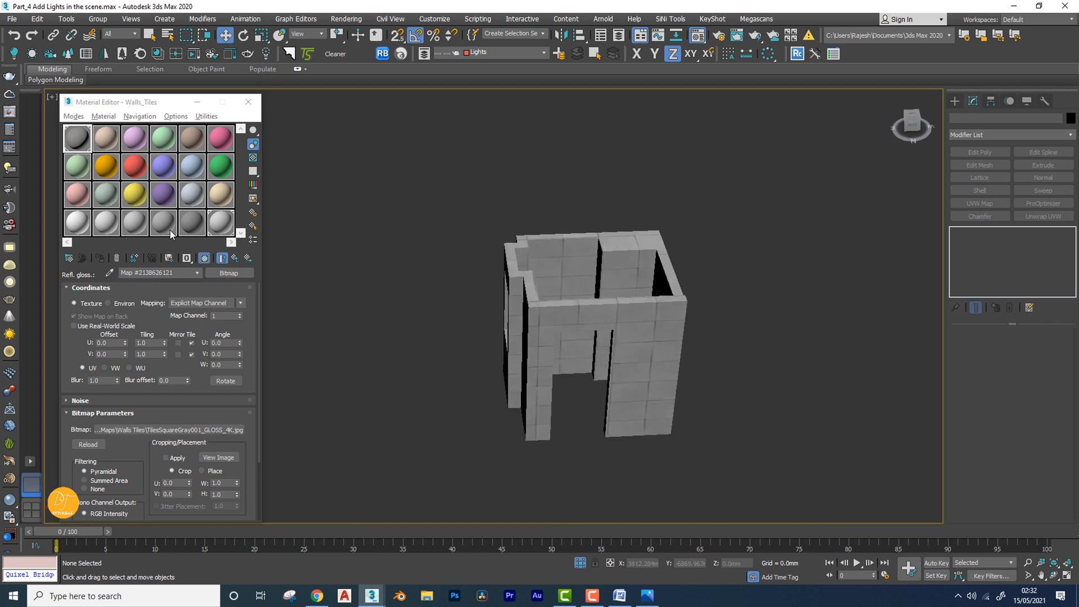
Review the parameters and assigned maps of the Walls_Tiles material and its appearance on the walls
click(236, 258)
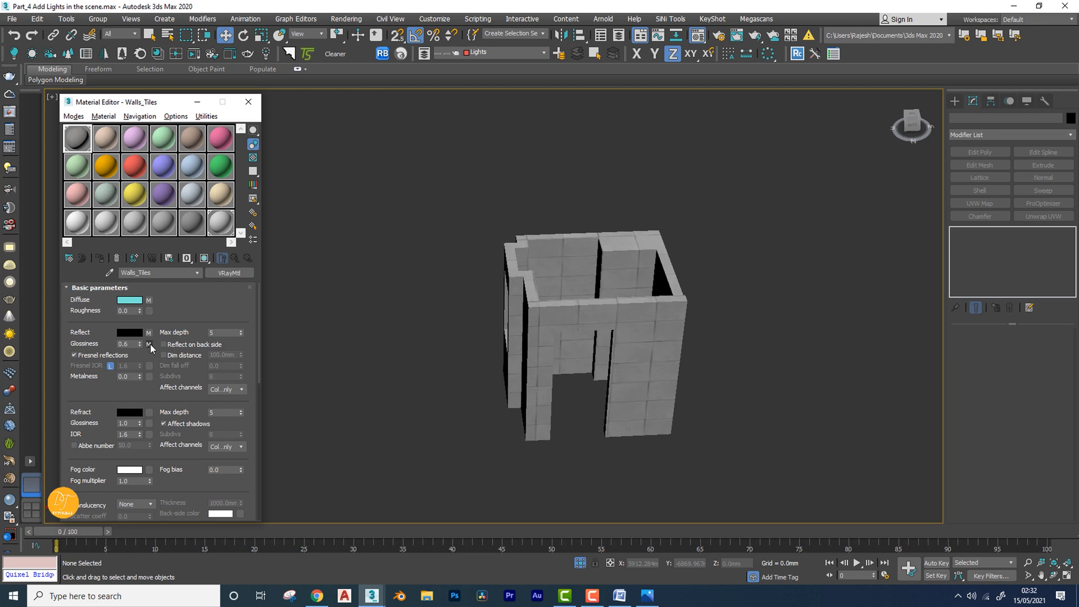
scroll(190, 478, down, 5)
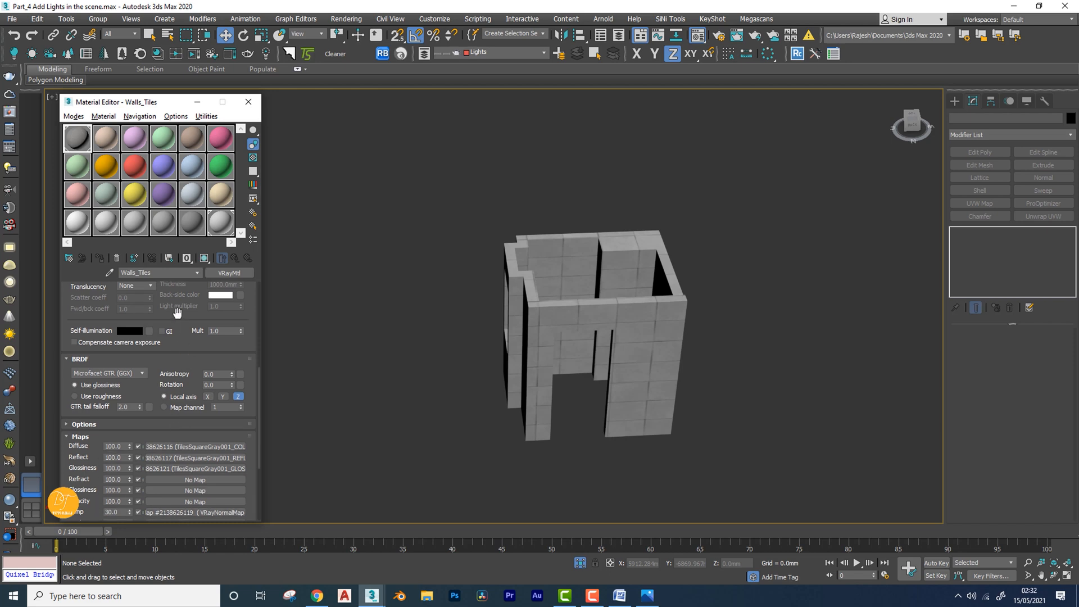
scroll(67, 416, up, 1)
scroll(181, 348, up, 8)
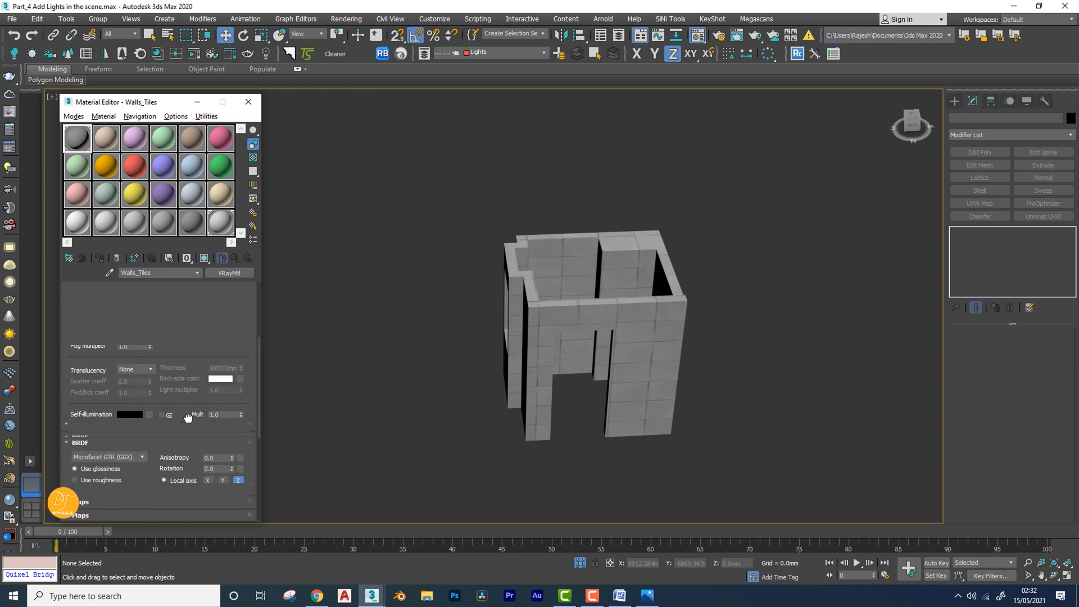
scroll(209, 390, up, 1)
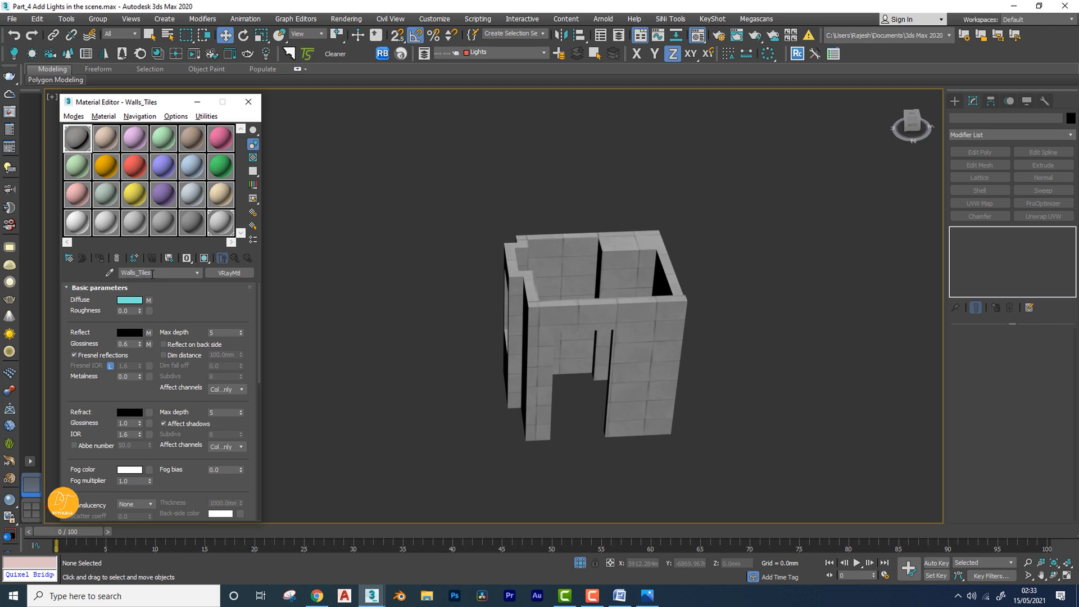
alt+middle_drag(579, 345, 585, 319)
scroll(585, 335, up, 10)
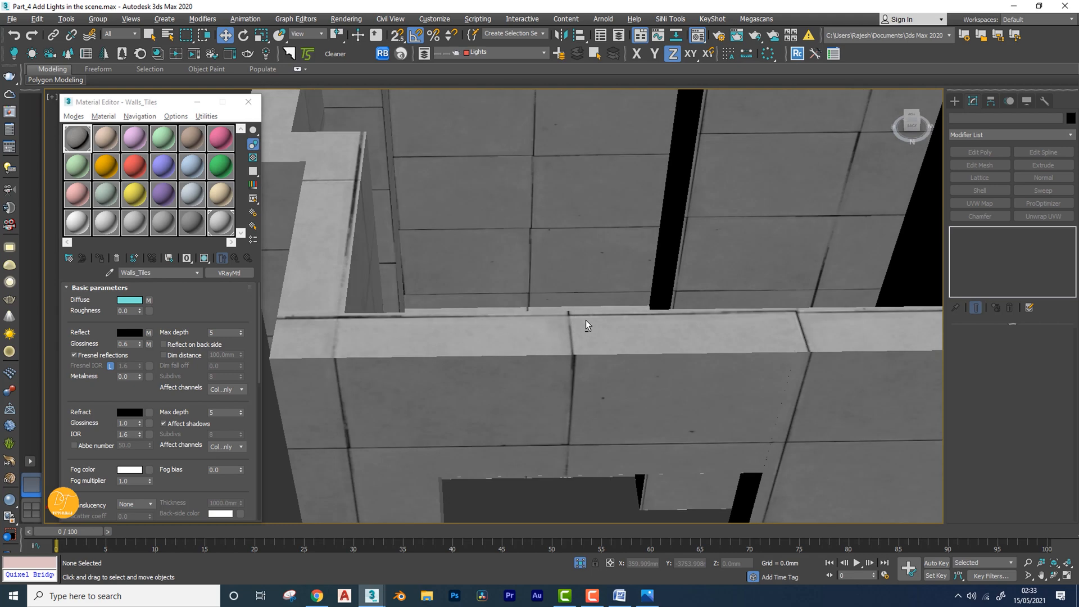
End the isolation of the walls to bring back the complete bathroom scene
click(579, 562)
scroll(561, 393, down, 4)
alt+middle_drag(561, 393, 484, 387)
scroll(507, 406, up, 2)
scroll(494, 397, up, 8)
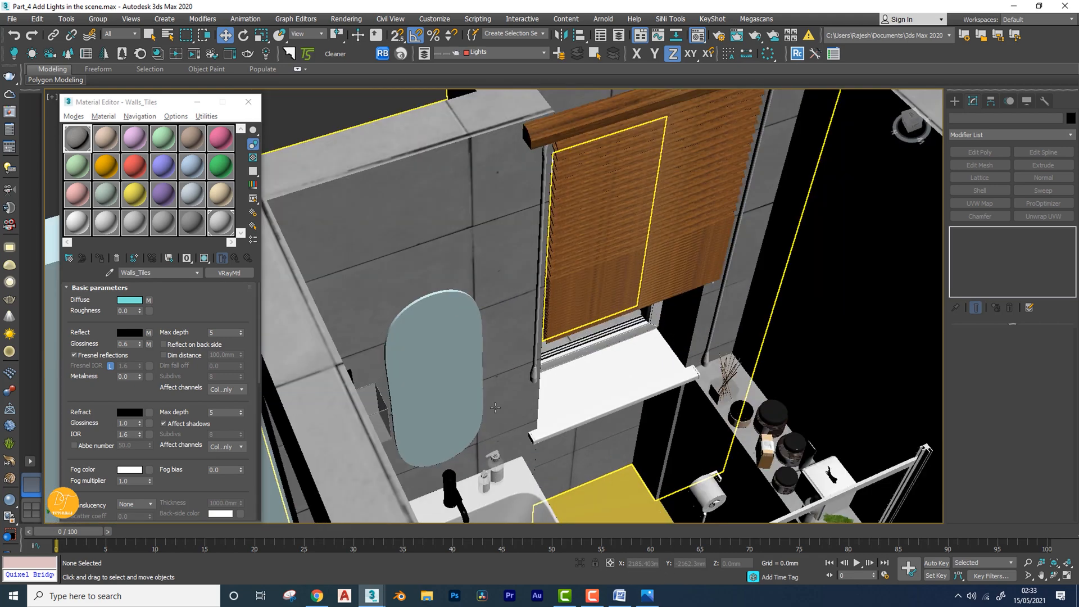
alt+middle_drag(510, 429, 521, 433)
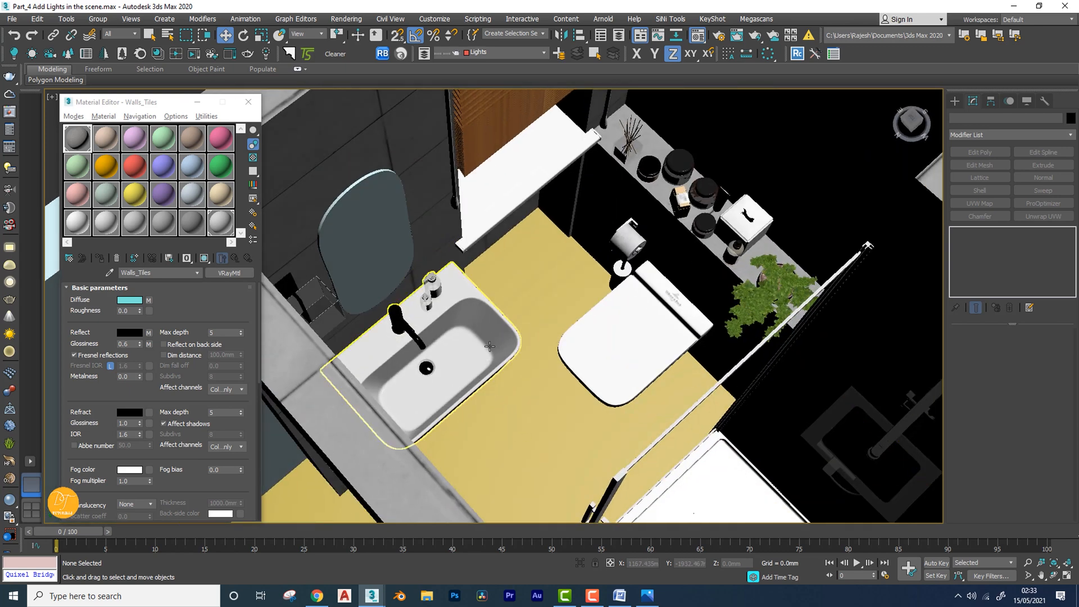
scroll(489, 346, down, 4)
alt+middle_drag(489, 346, 492, 389)
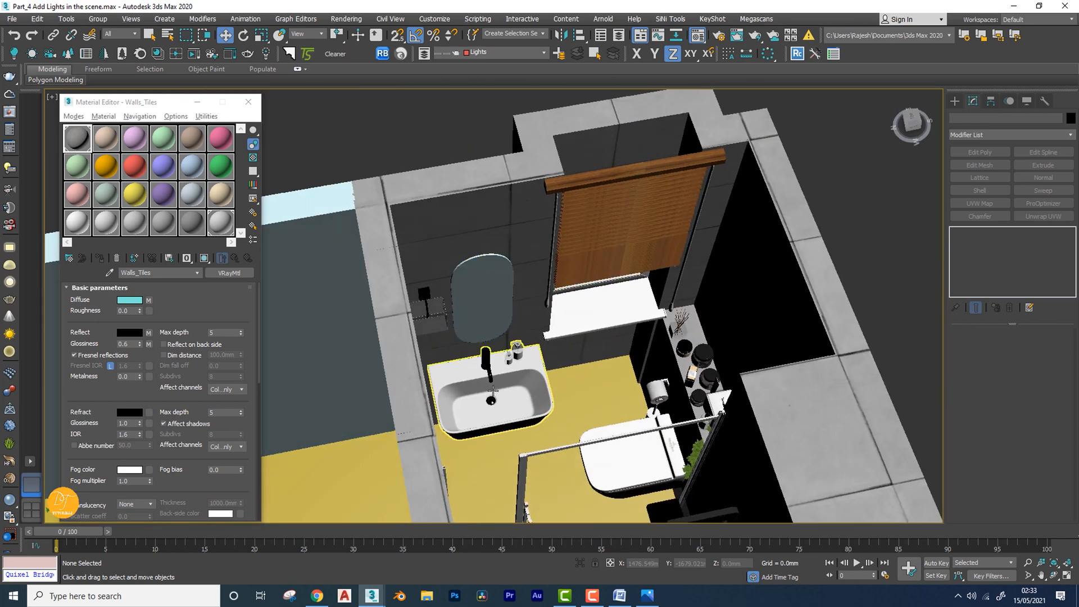
Select the Light_Lamp group beside the mirror and try to isolate it
click(471, 313)
scroll(433, 291, up, 8)
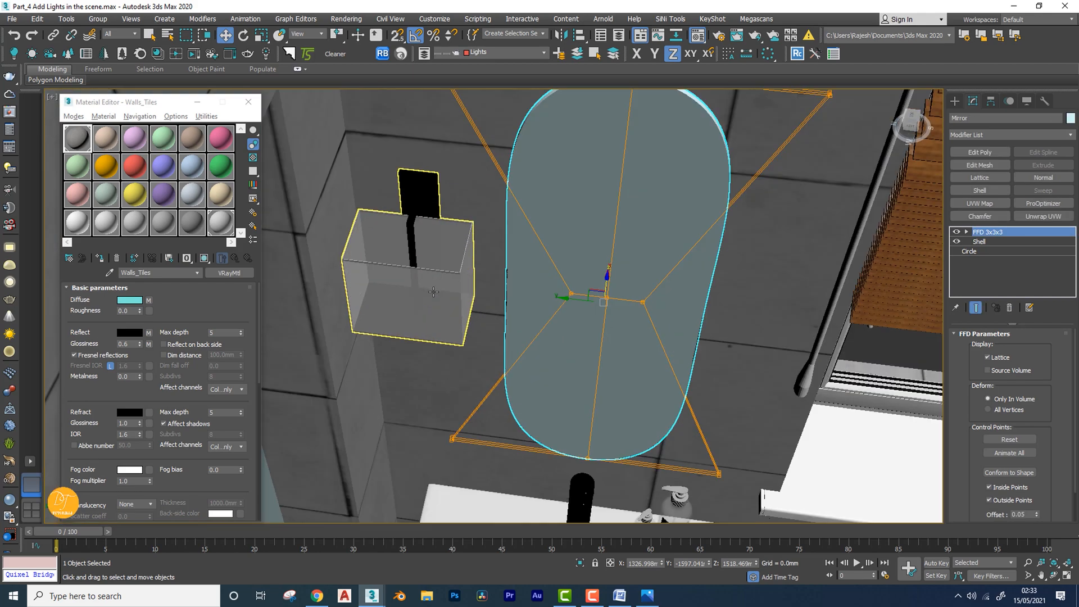
click(433, 292)
key(alt+q)
alt+middle_drag(460, 306, 540, 306)
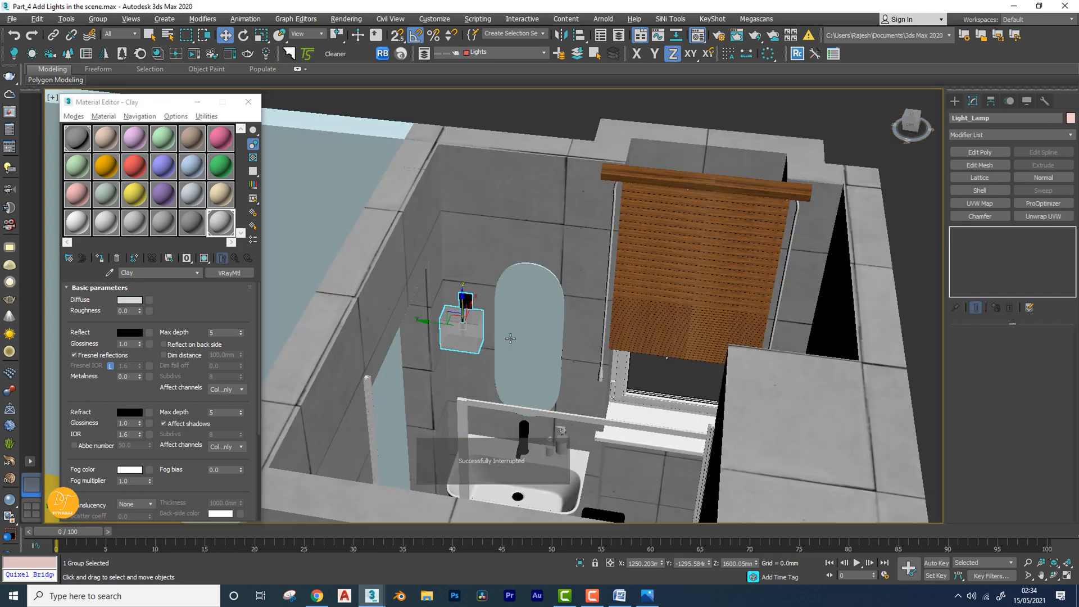
mouse_move(510, 339)
alt+middle_down()
mouse_move(536, 347)
mouse_move(503, 307)
mouse_move(564, 390)
mouse_move(513, 326)
alt+middle_up()
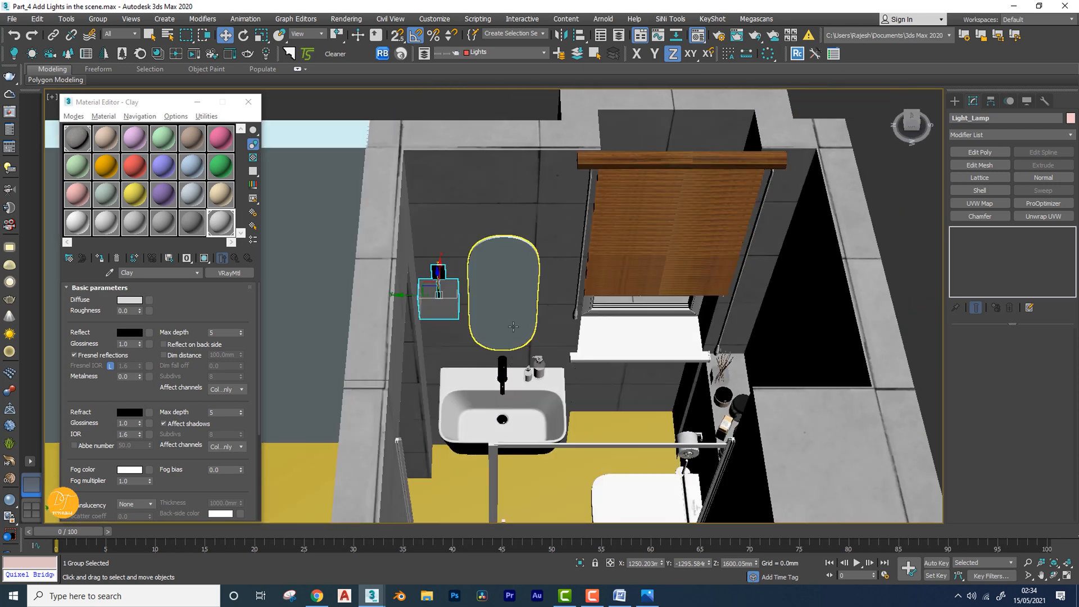
Add the mirror, washbasin, wooden blind, window and shower enclosure group, and shower fixture to the lamp selection
click(513, 322)
ctrl+click(502, 402)
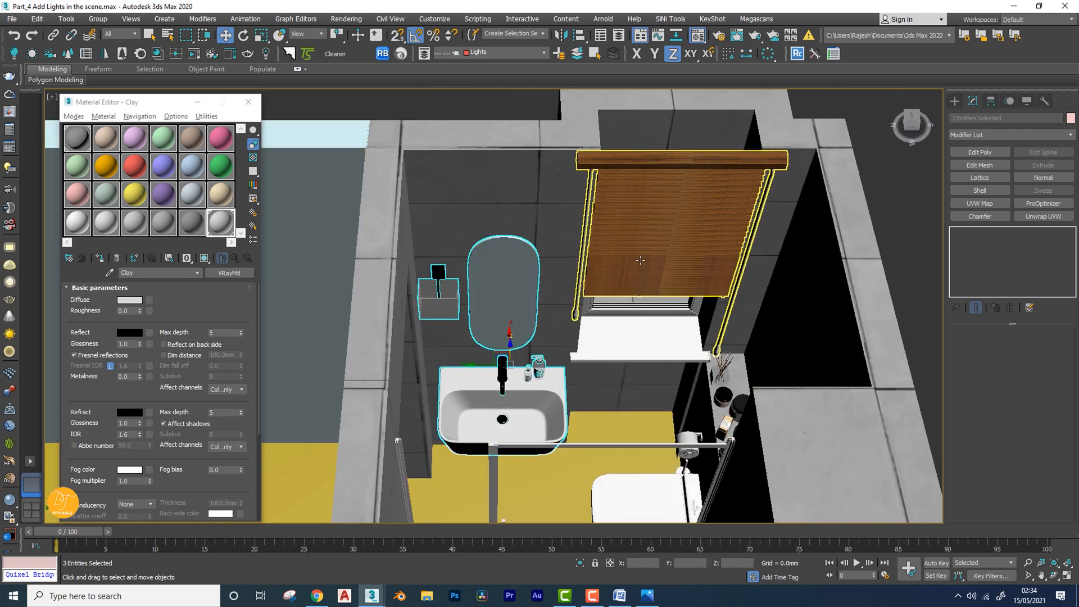
ctrl+click(666, 263)
middle_drag(666, 263, 629, 283)
ctrl+click(598, 354)
alt+middle_drag(597, 354, 822, 270)
ctrl+click(797, 254)
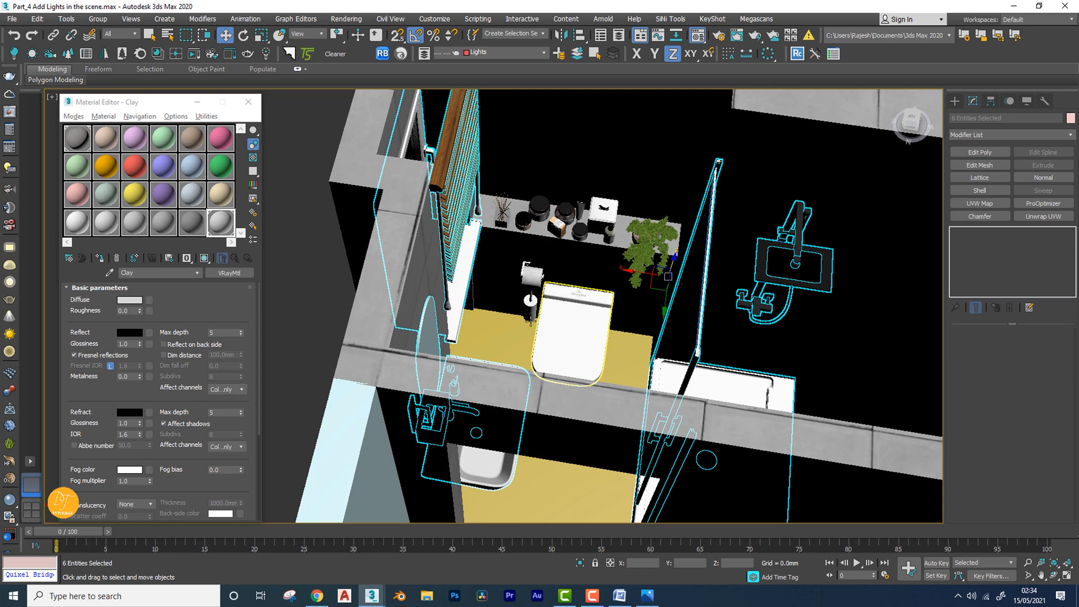
Add the toilet to the selection, leaving out the toilet roll holder and the toilet brush
ctrl+click(533, 277)
ctrl+click(547, 332)
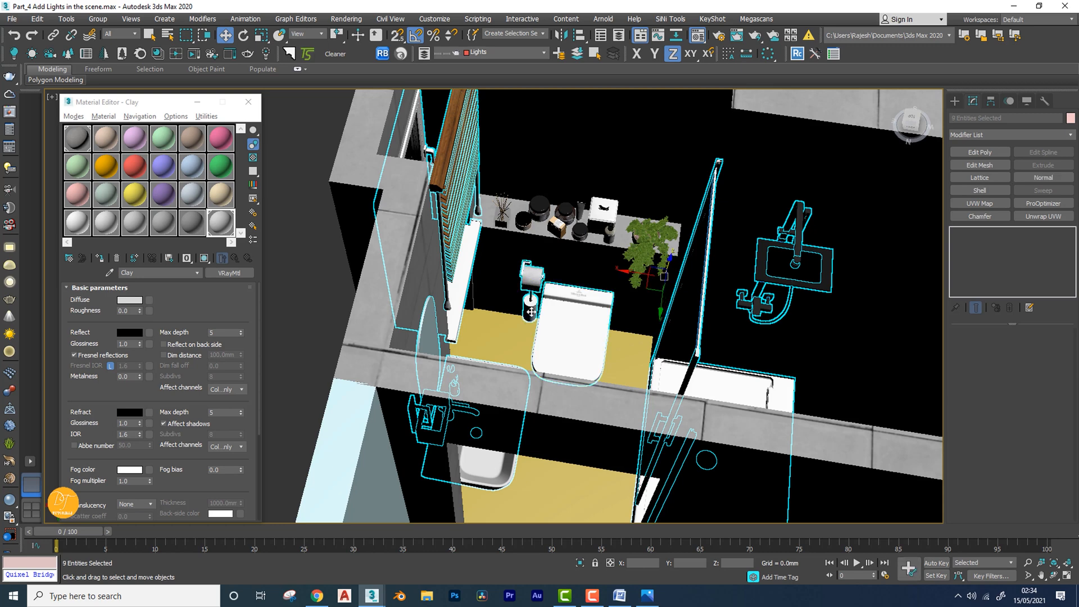
alt+click(531, 311)
alt+click(533, 277)
Isolate the selected lamp, mirror, washbasin, blind, window and shower enclosure, shower fixture and toilet
alt+middle_drag(554, 344, 616, 329)
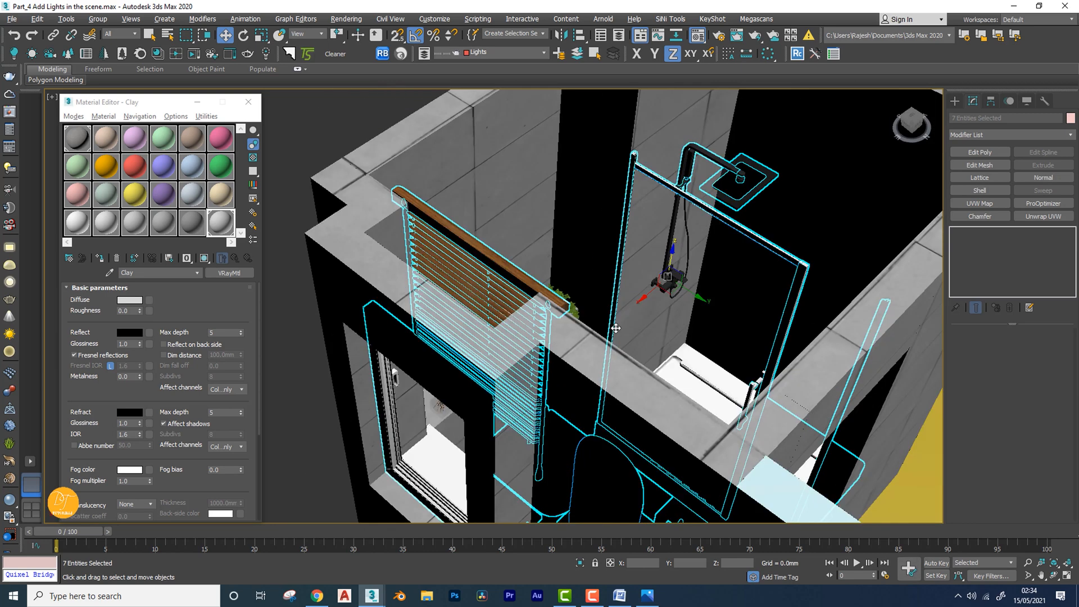
alt+middle_drag(693, 319, 628, 311)
key(alt+q)
scroll(805, 196, up, 3)
mouse_move(805, 196)
alt+middle_down()
mouse_move(723, 258)
mouse_move(763, 263)
mouse_move(655, 283)
alt+middle_up()
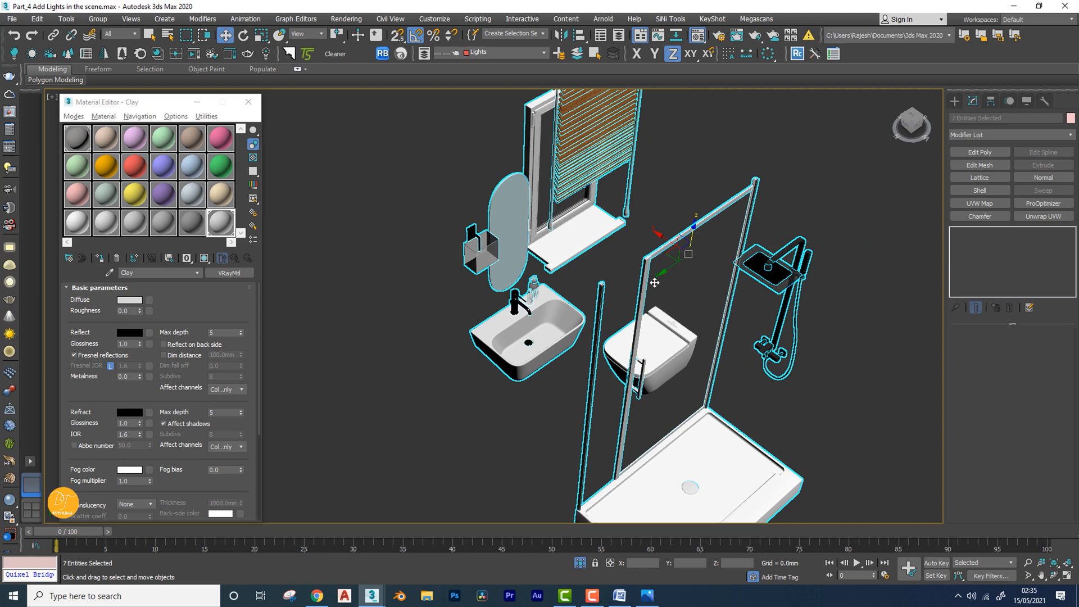
Clear the selection and examine the isolated bathroom fixtures from several angles
scroll(654, 282, down, 2)
scroll(595, 307, up, 5)
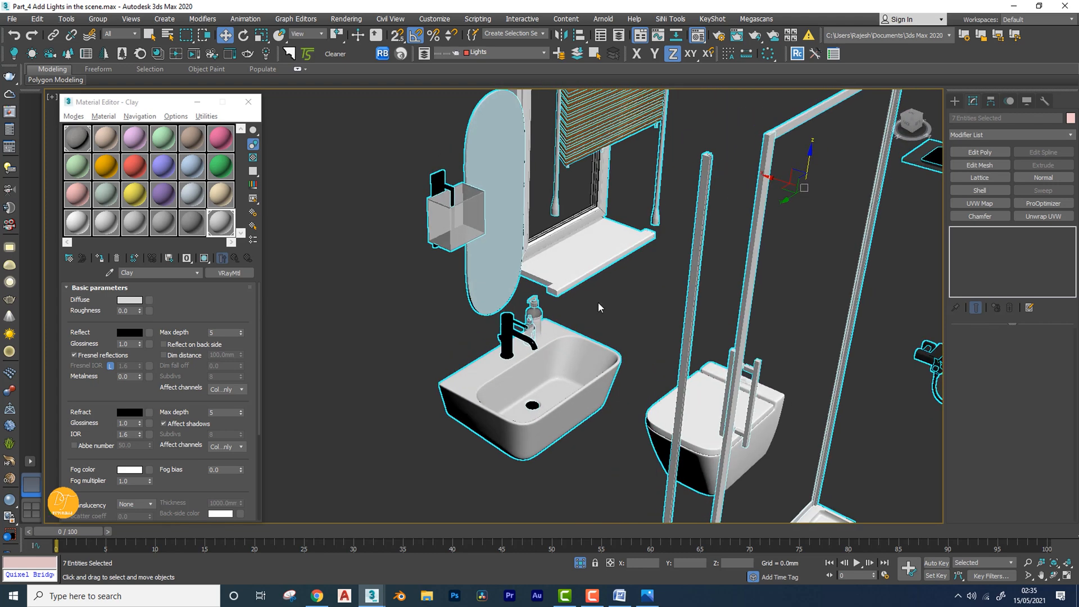
scroll(598, 306, down, 3)
alt+middle_drag(596, 310, 571, 251)
click(606, 196)
scroll(558, 284, up, 3)
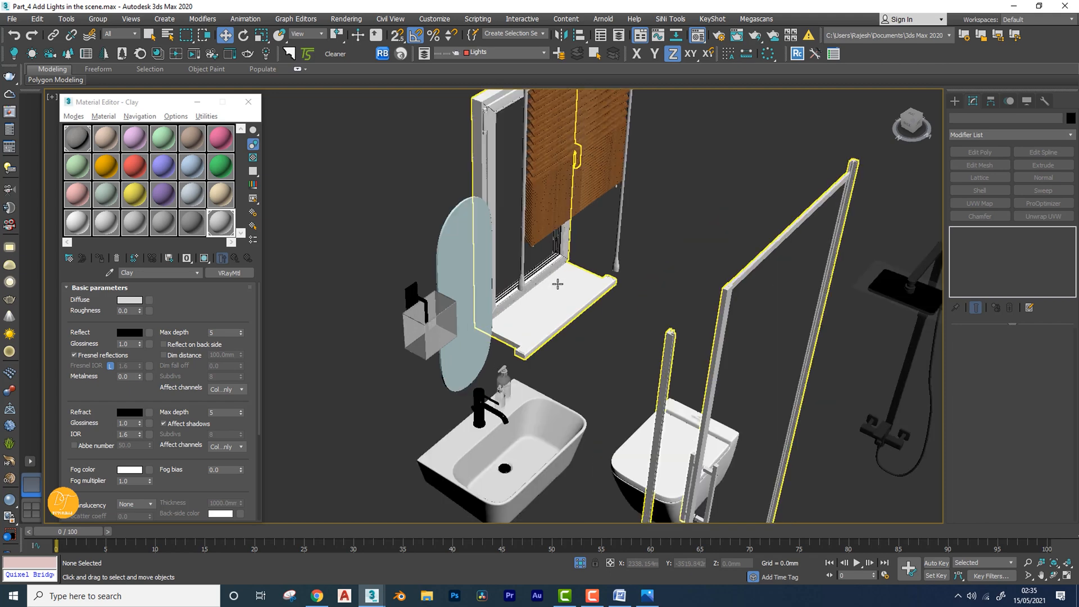
alt+middle_drag(579, 291, 602, 285)
scroll(616, 288, down, 3)
scroll(603, 287, down, 3)
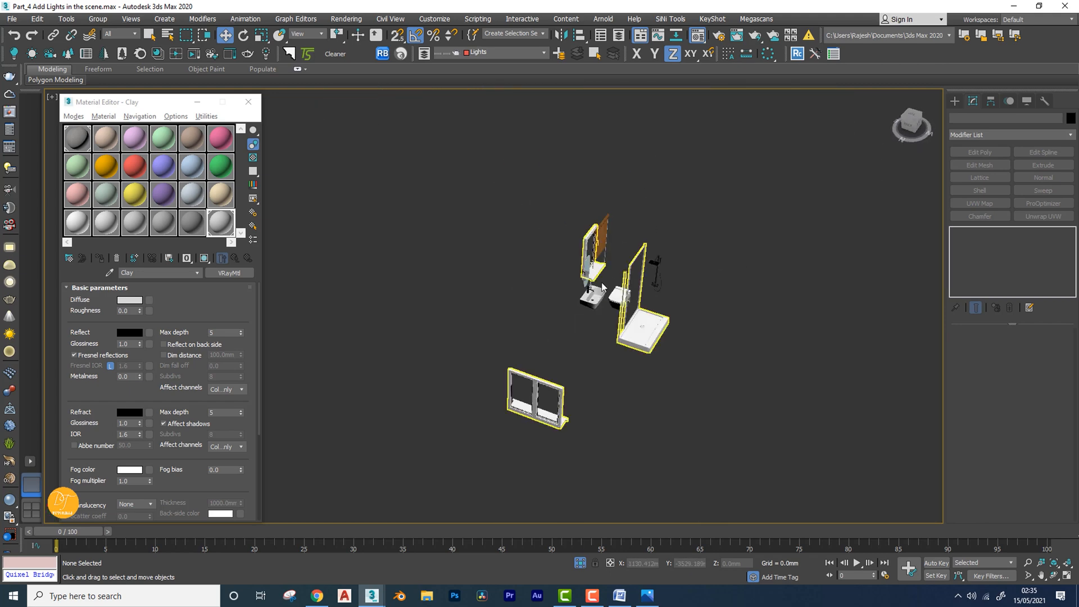
Select the washbasin group and open it for editing its individual parts
scroll(602, 286, up, 6)
click(626, 221)
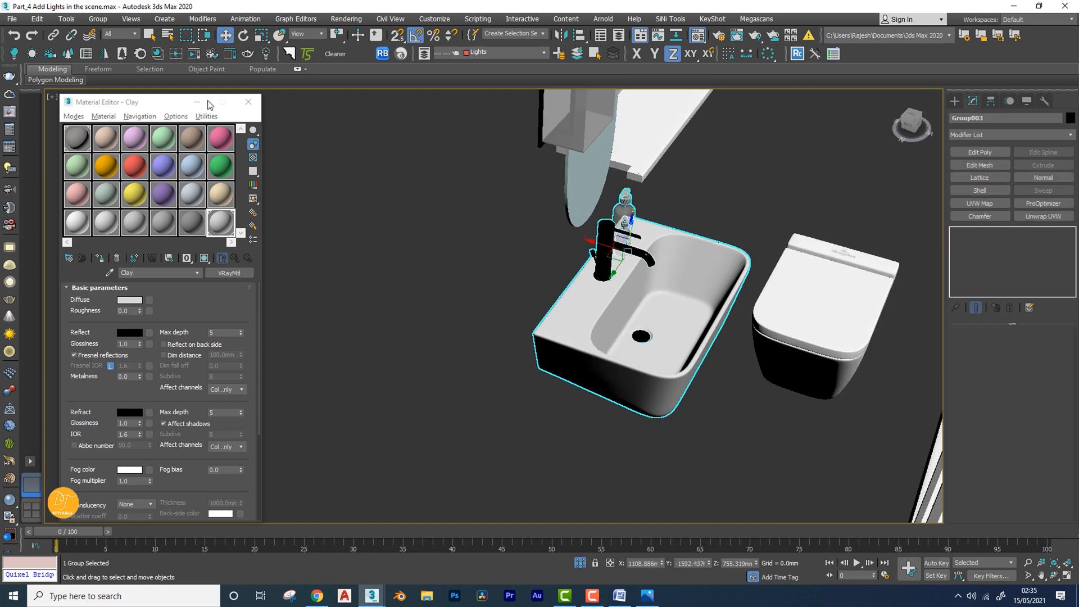
click(97, 18)
click(107, 68)
Select the two soap dispensers on the washbasin, leaving out the basin itself, and hide them
middle_drag(647, 219, 556, 265)
click(615, 244)
scroll(557, 264, down, 1)
scroll(573, 247, up, 6)
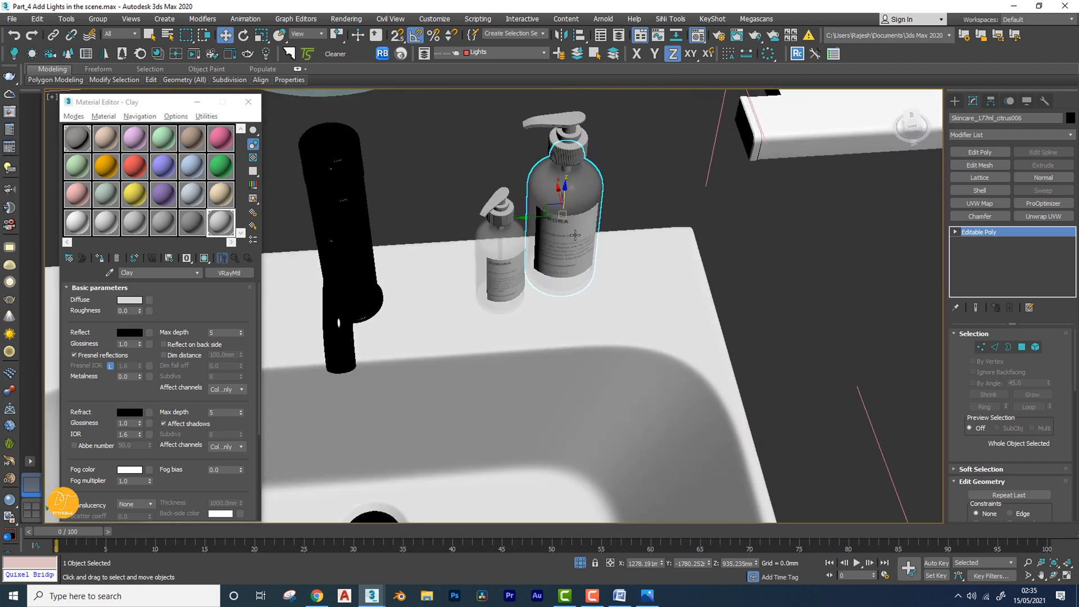
key(F3)
drag(447, 108, 636, 334)
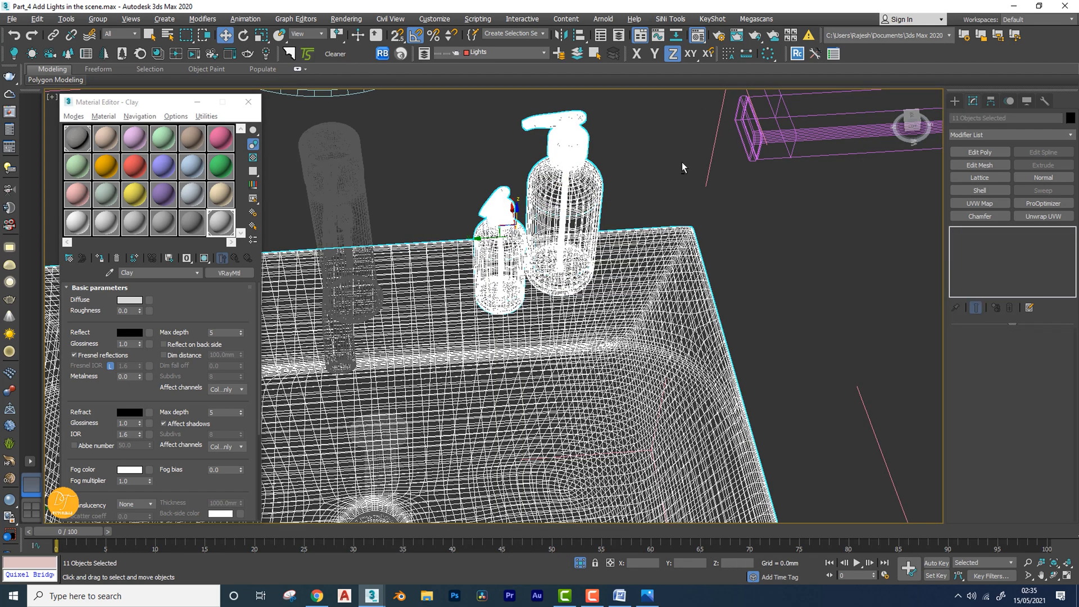
alt+click(707, 388)
right_click(565, 225)
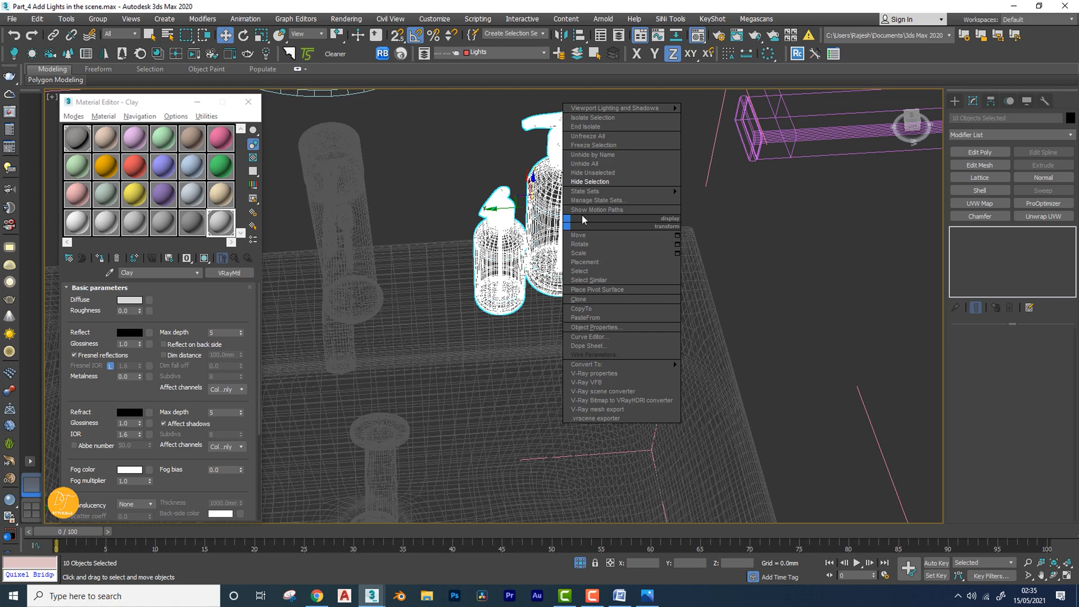
click(595, 181)
Select all the isolated bathroom fixtures and assign the Clay material to them in shaded view
scroll(605, 274, down, 15)
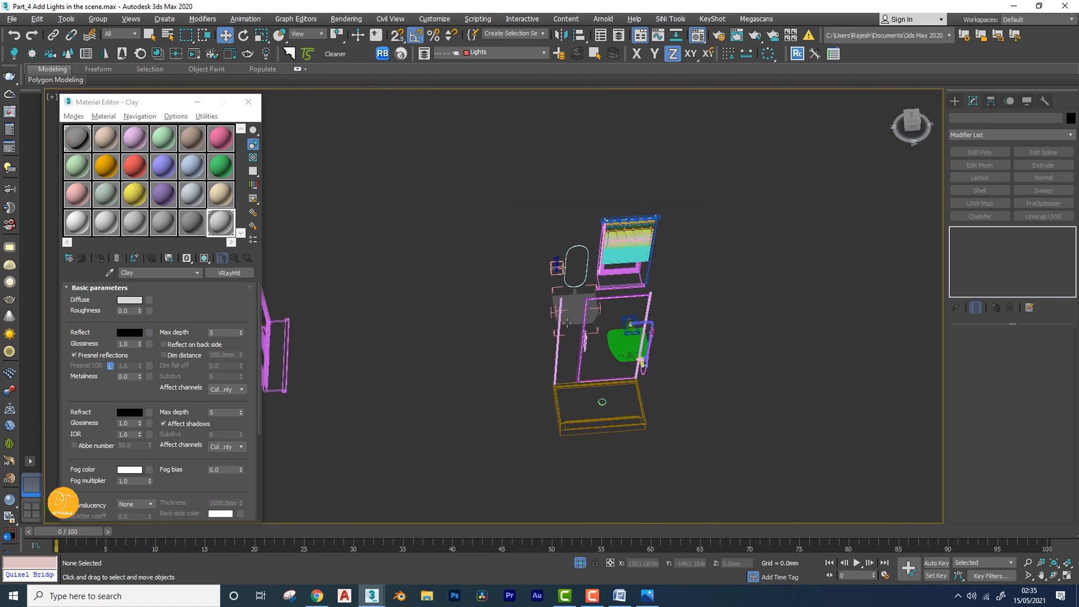
scroll(573, 341, down, 8)
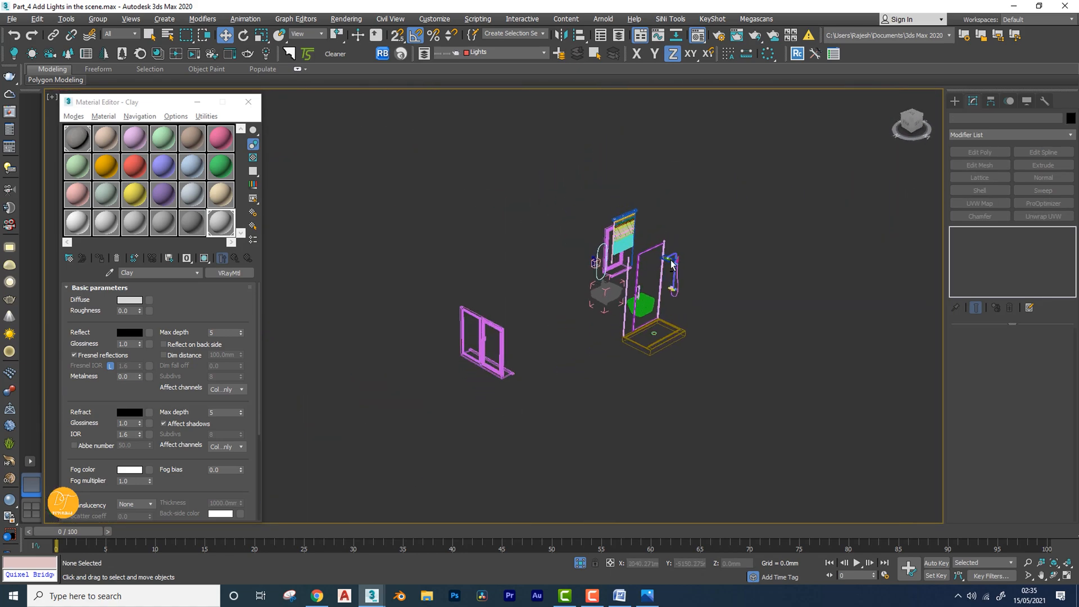
key(ctrl+a)
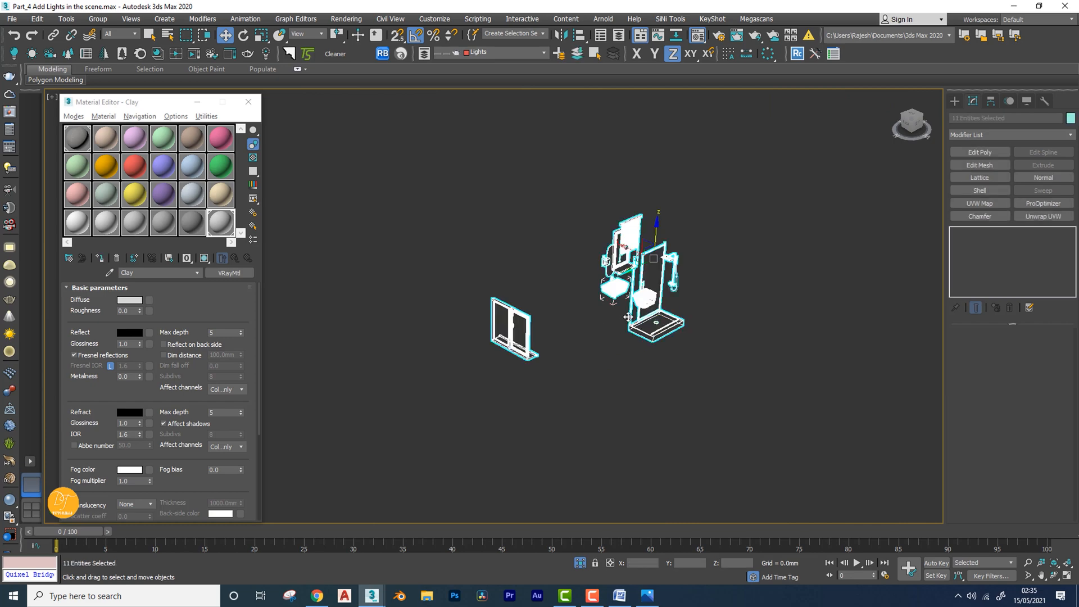
key(F3)
scroll(628, 310, up, 6)
scroll(628, 311, down, 5)
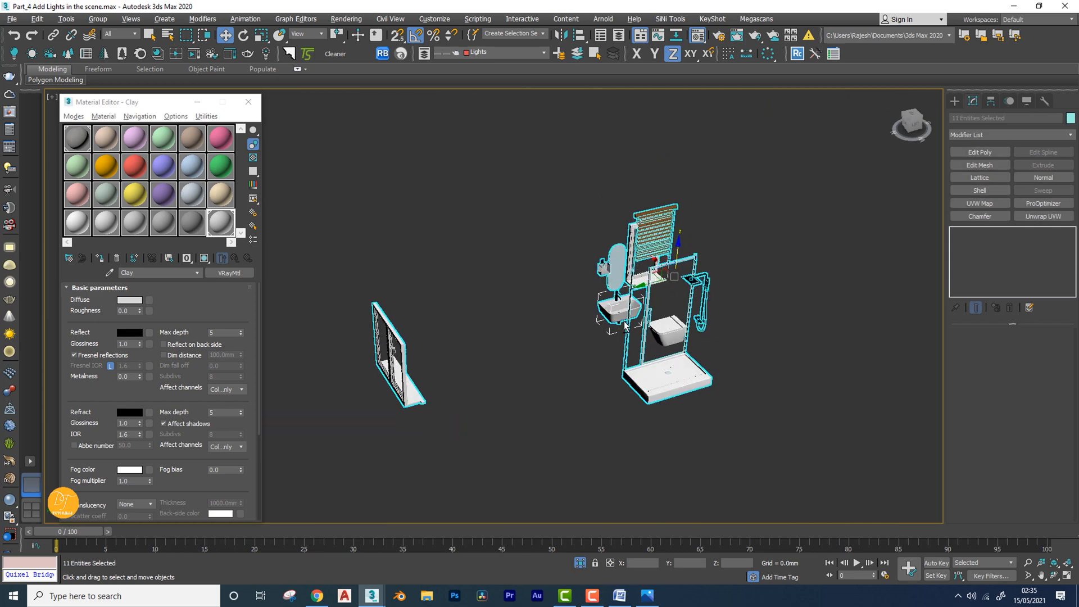
scroll(661, 284, up, 7)
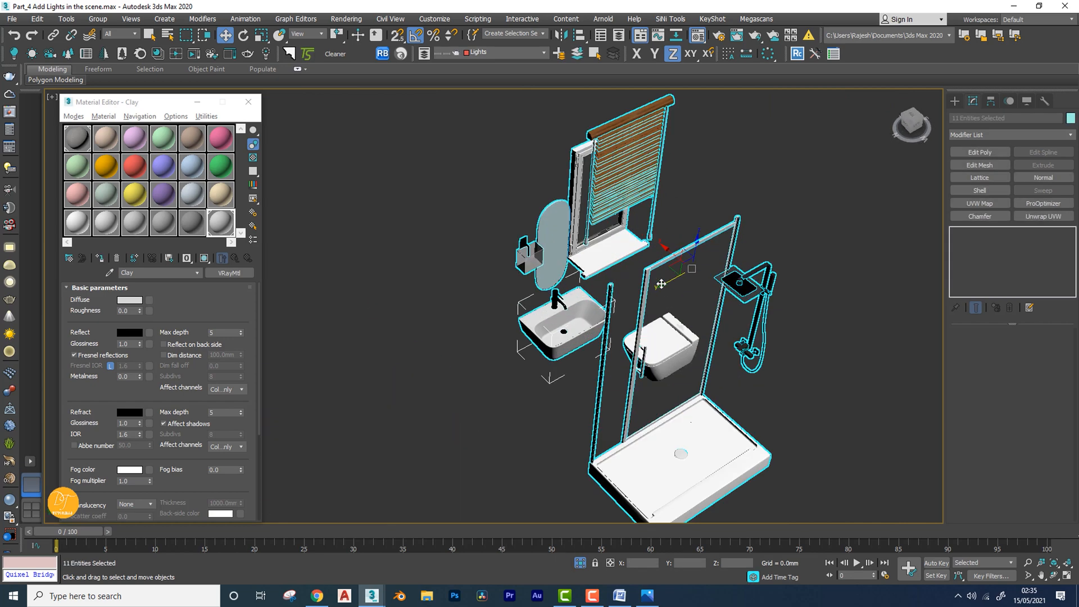
click(221, 231)
click(99, 259)
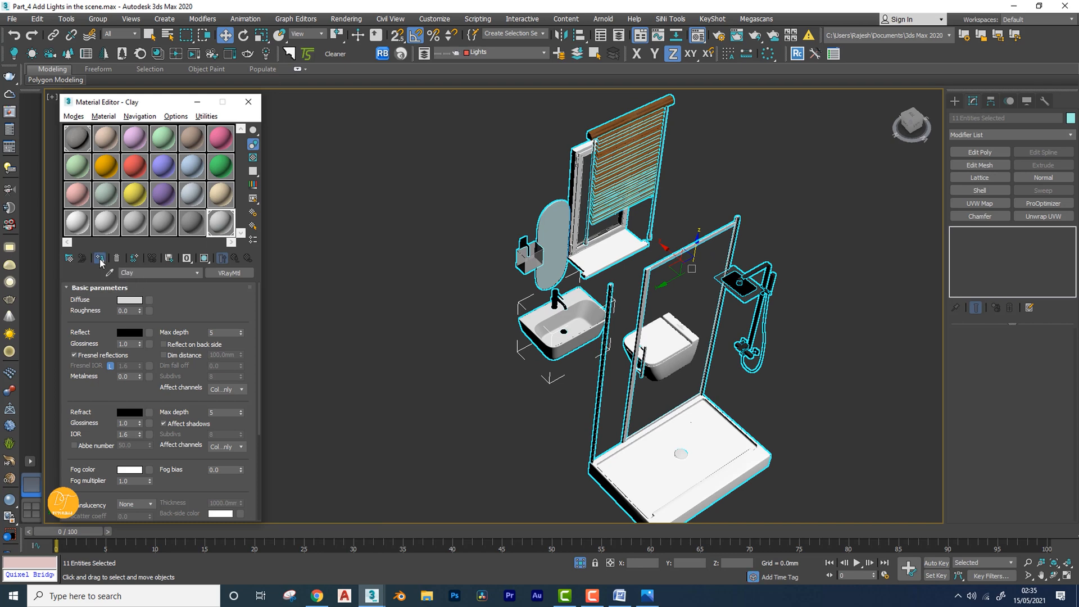
alt+middle_drag(584, 353, 565, 304)
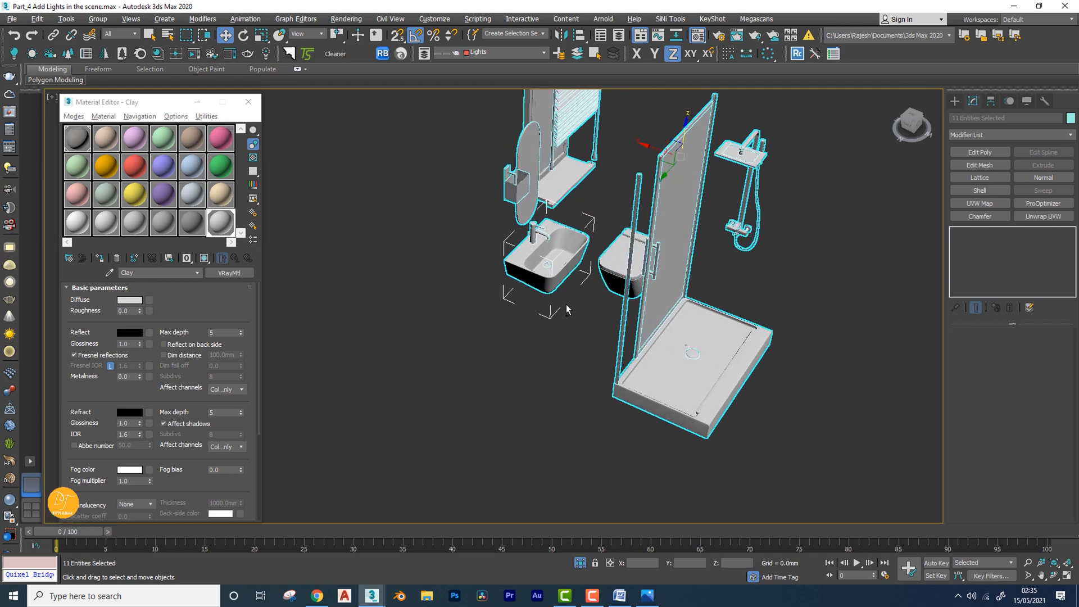
scroll(588, 482, down, 4)
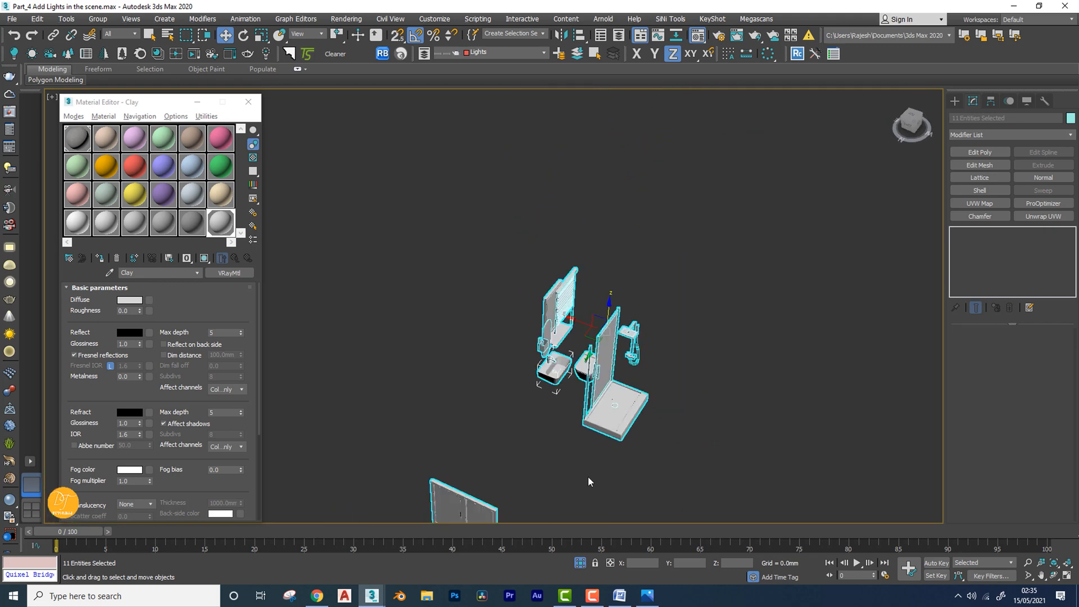
End the isolation of the fixtures and isolate only the Light_Lamp group beside the mirror
click(580, 564)
alt+middle_drag(648, 346, 593, 348)
middle_drag(593, 348, 610, 432)
click(577, 177)
scroll(550, 372, up, 5)
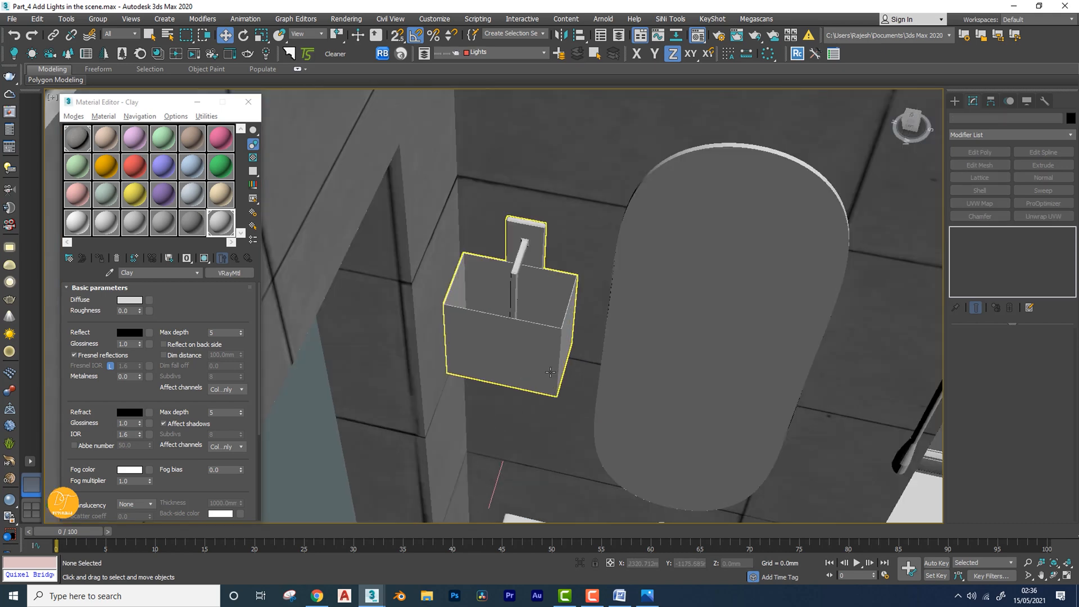
click(550, 371)
key(alt+q)
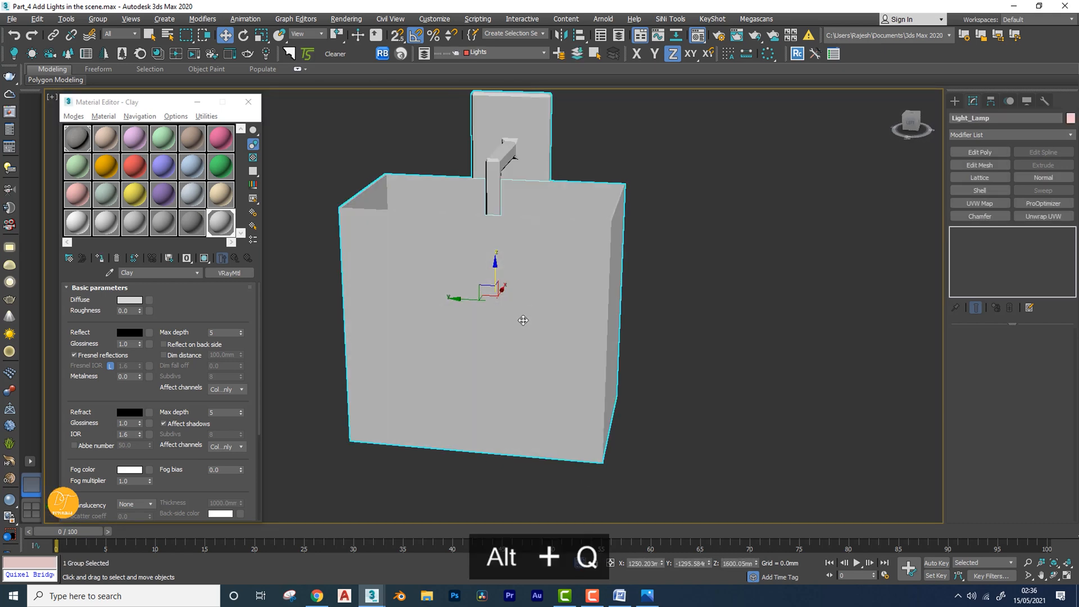
alt+middle_drag(523, 320, 550, 323)
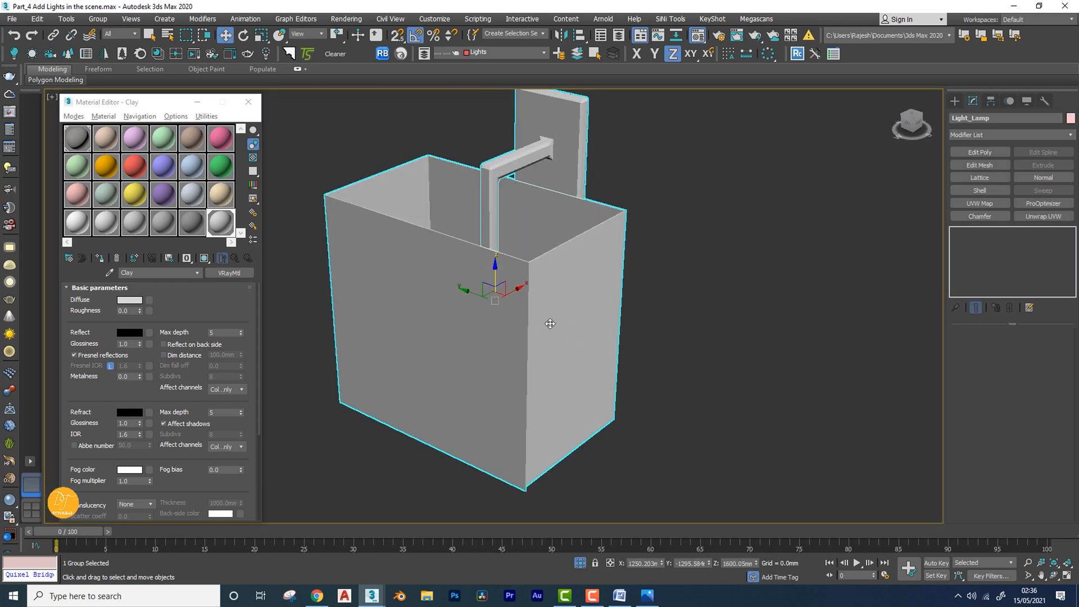
Open the Light_Lamp group and select the bracket behind the lampshade
key(F3)
click(96, 18)
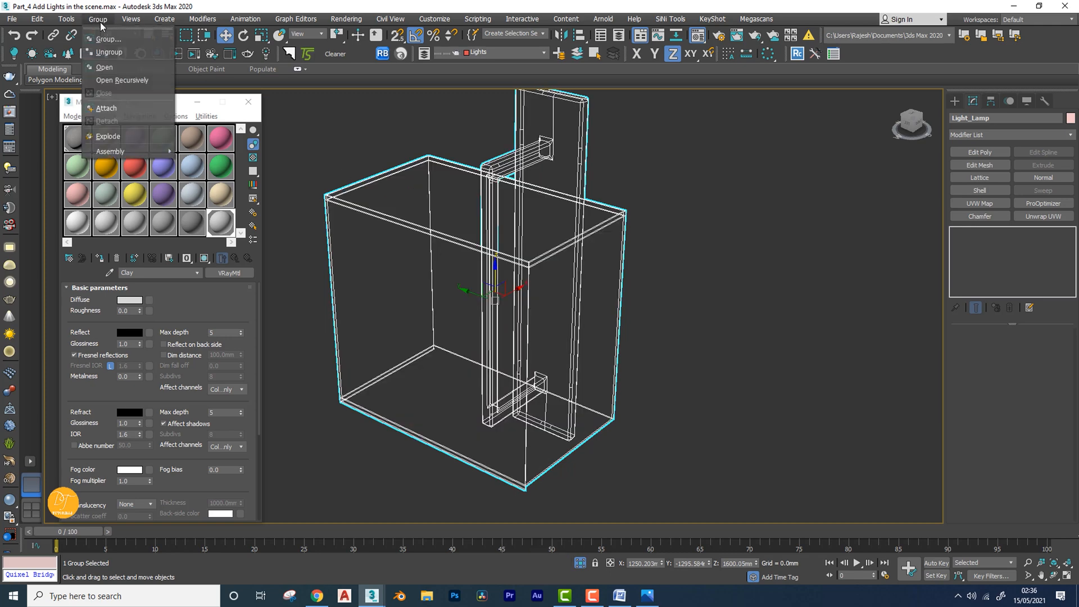
click(107, 66)
key(F3)
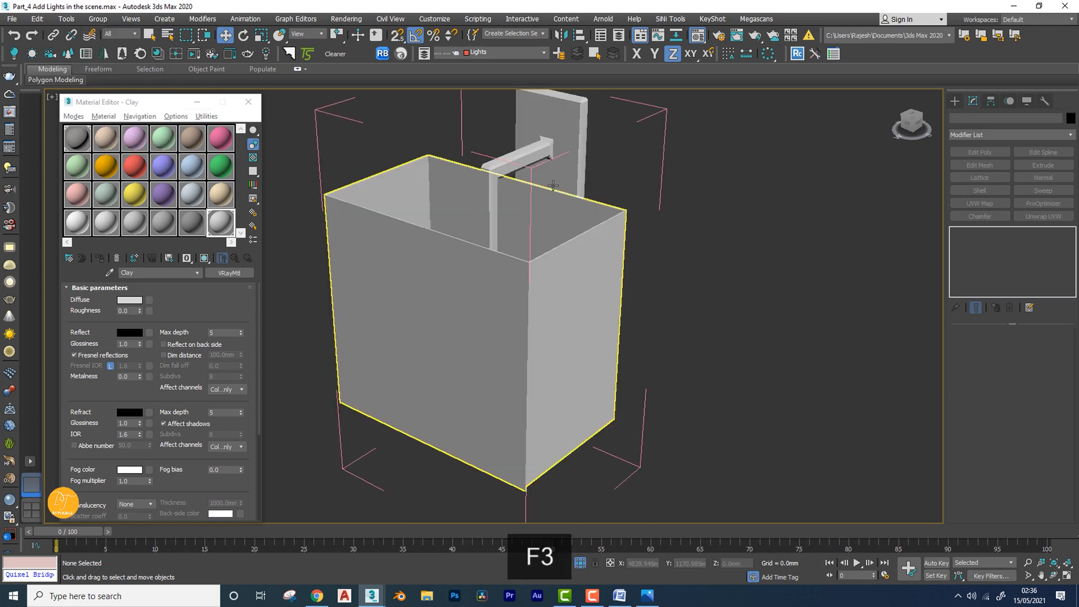
click(575, 185)
alt+middle_drag(596, 234, 579, 235)
scroll(494, 224, up, 3)
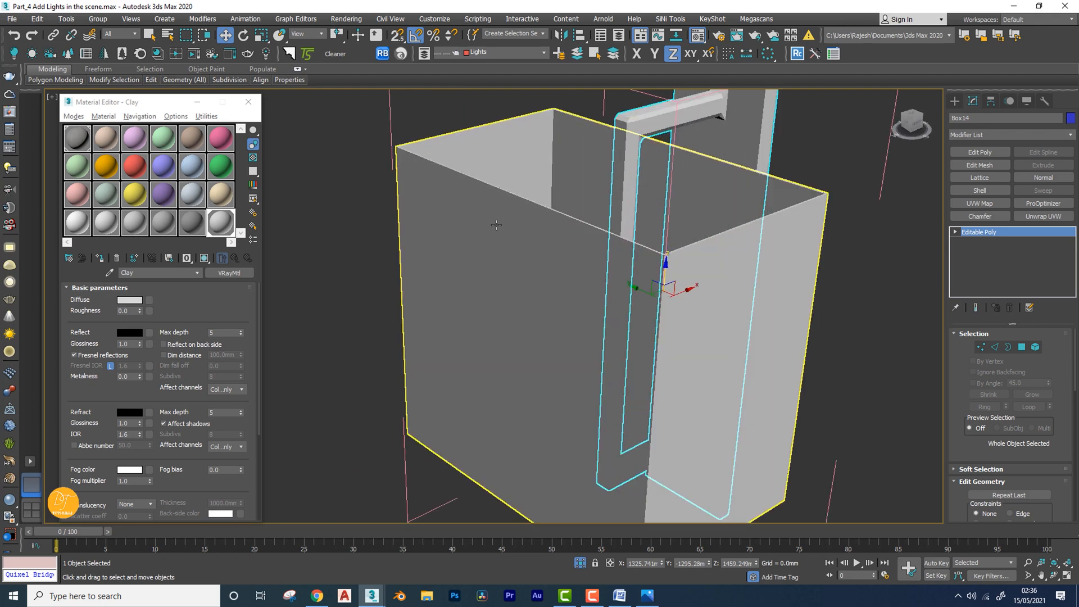
Select the lampshade box and collapse its modifier stack into an Editable Poly
click(498, 224)
scroll(498, 225, down, 2)
alt+middle_drag(513, 224, 486, 225)
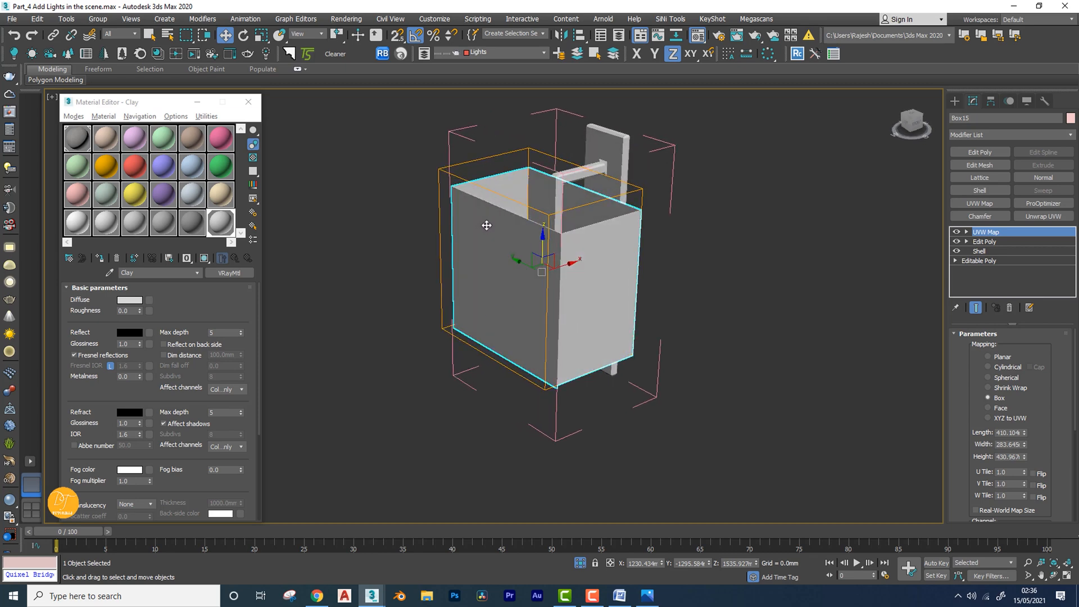
mouse_move(557, 271)
alt+middle_down()
mouse_move(569, 281)
mouse_move(544, 280)
alt+middle_up()
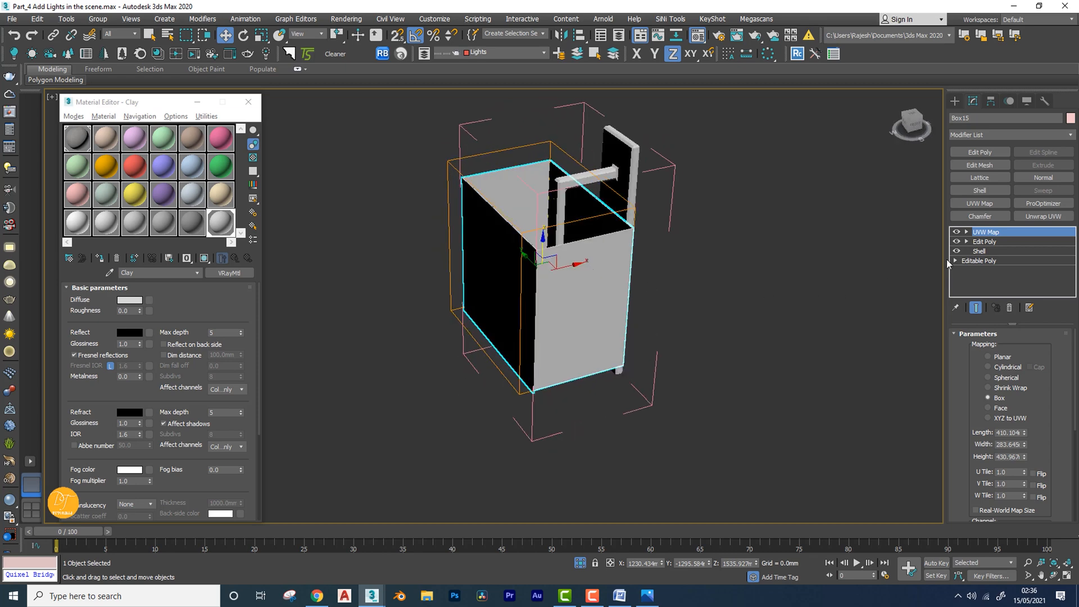
right_click(992, 238)
click(989, 335)
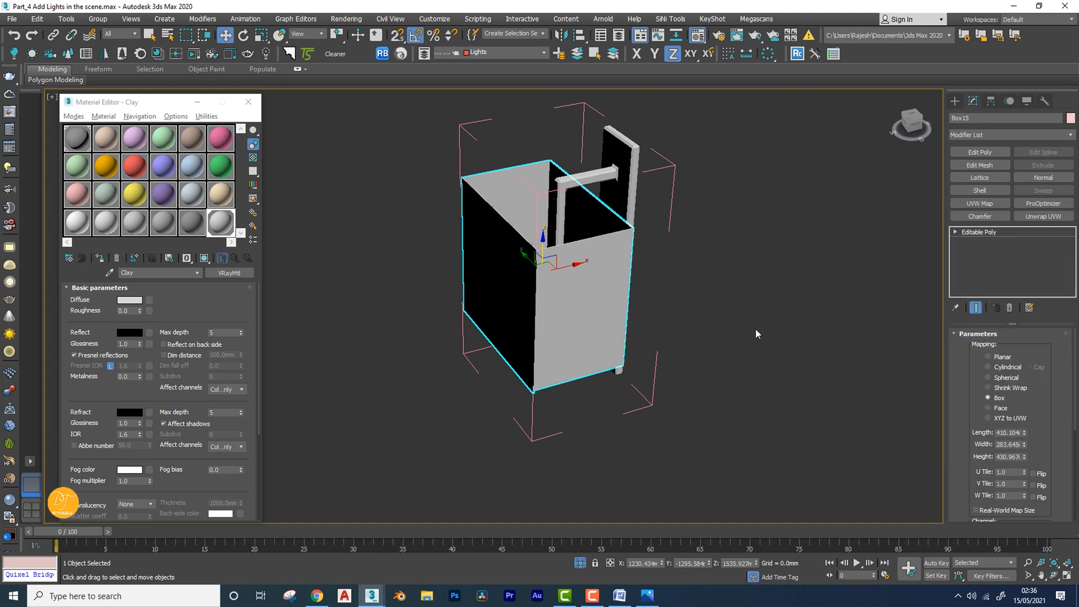
Turn on edged faces and inspect the lampshade's edges around its upper rim
alt+middle_drag(755, 328, 778, 320)
scroll(574, 270, up, 3)
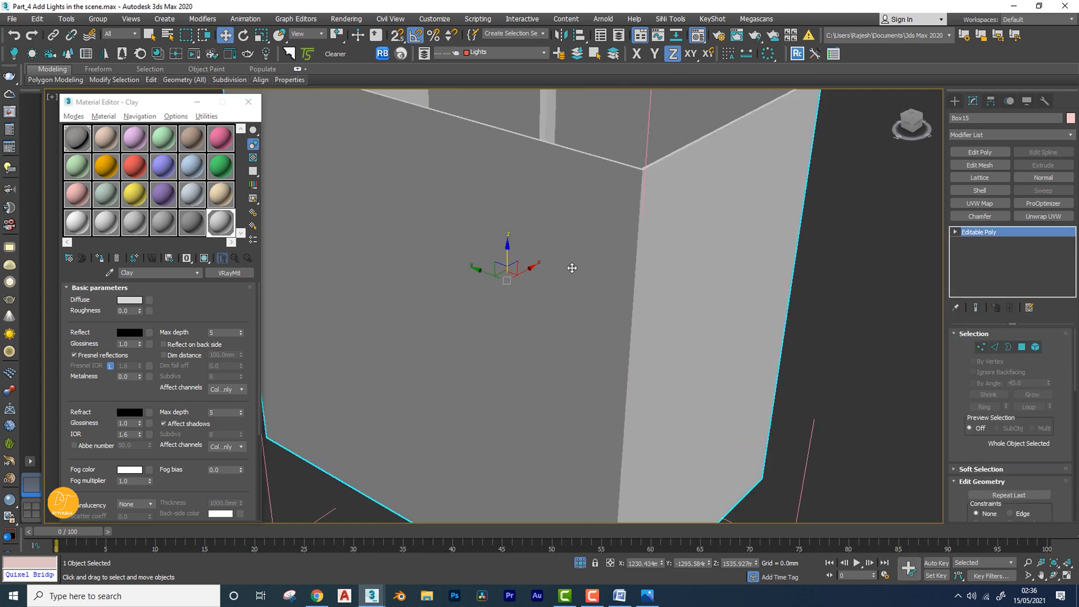
scroll(575, 273, down, 2)
middle_drag(640, 291, 578, 231)
key(F4)
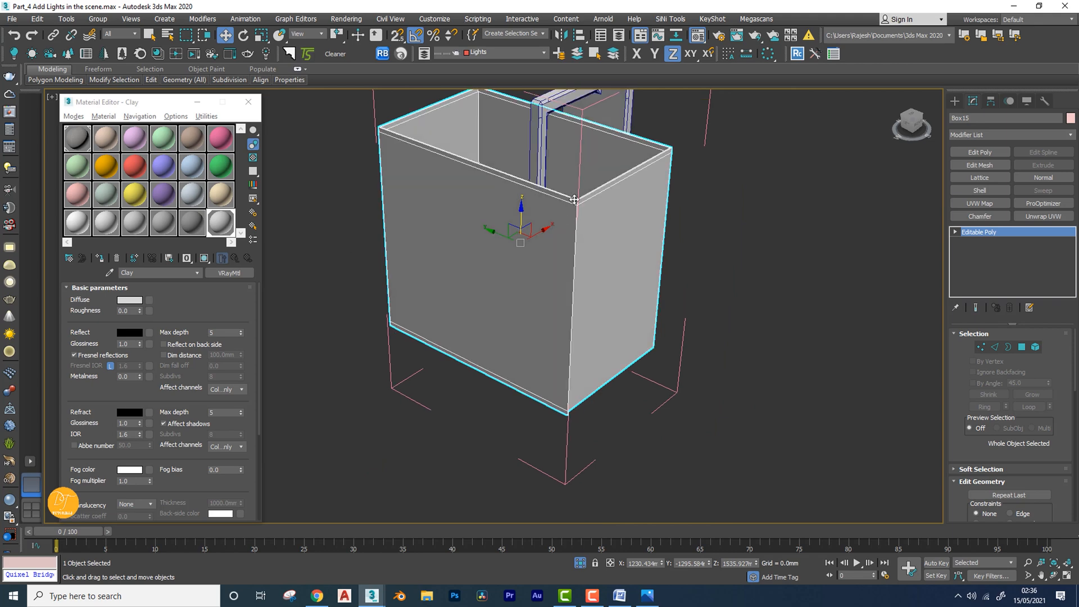
scroll(574, 199, up, 3)
scroll(573, 199, down, 2)
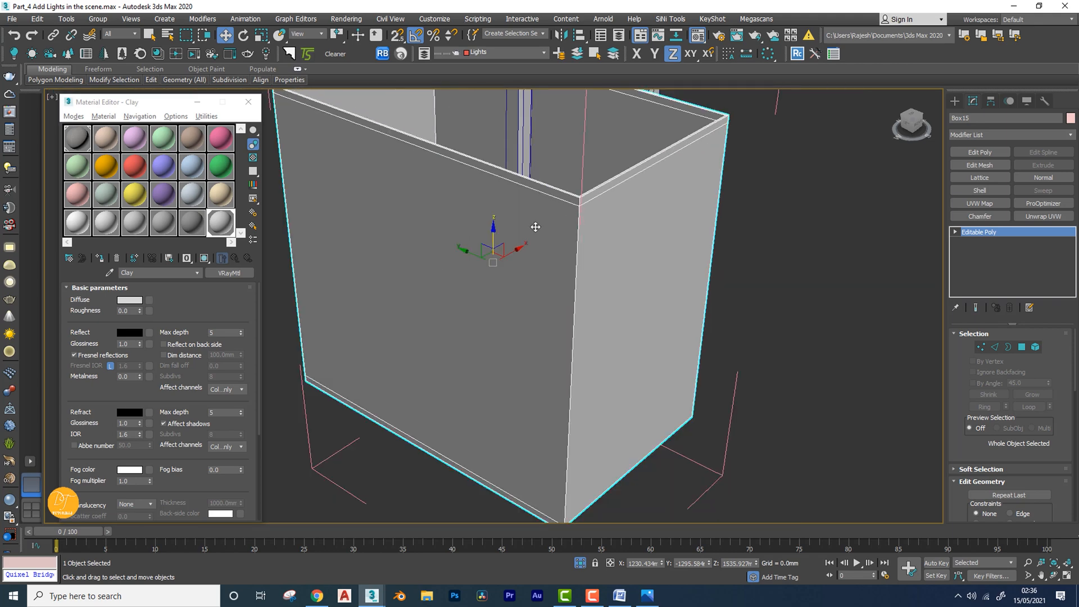
Name the unused Material #23 Lamp and convert it to a Multi/Sub-Object material, keeping the old material as a sub-material
click(191, 228)
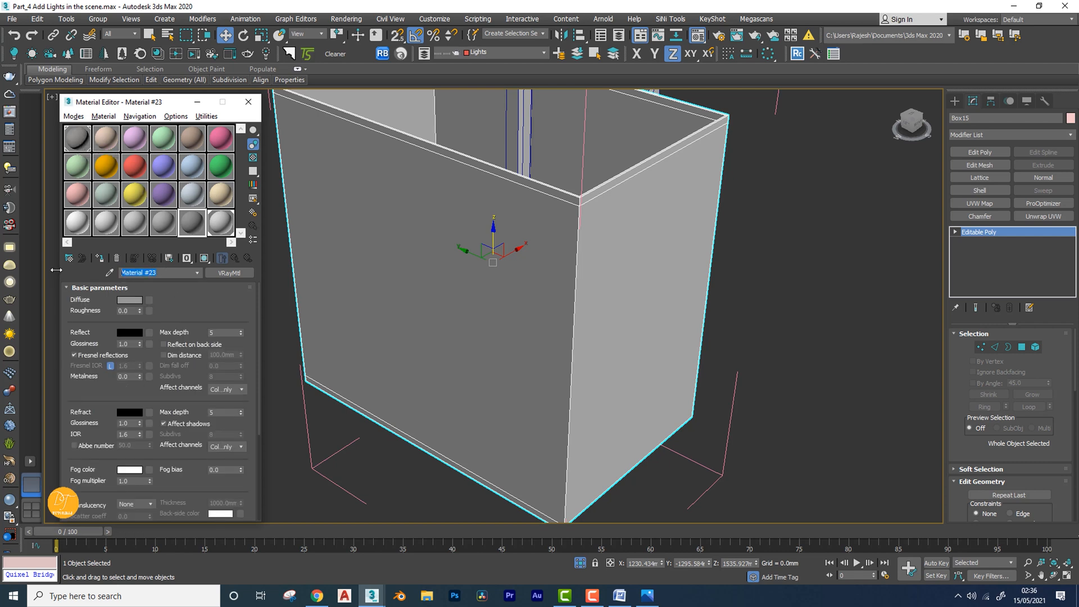
text(Lamp)
click(230, 273)
click(452, 122)
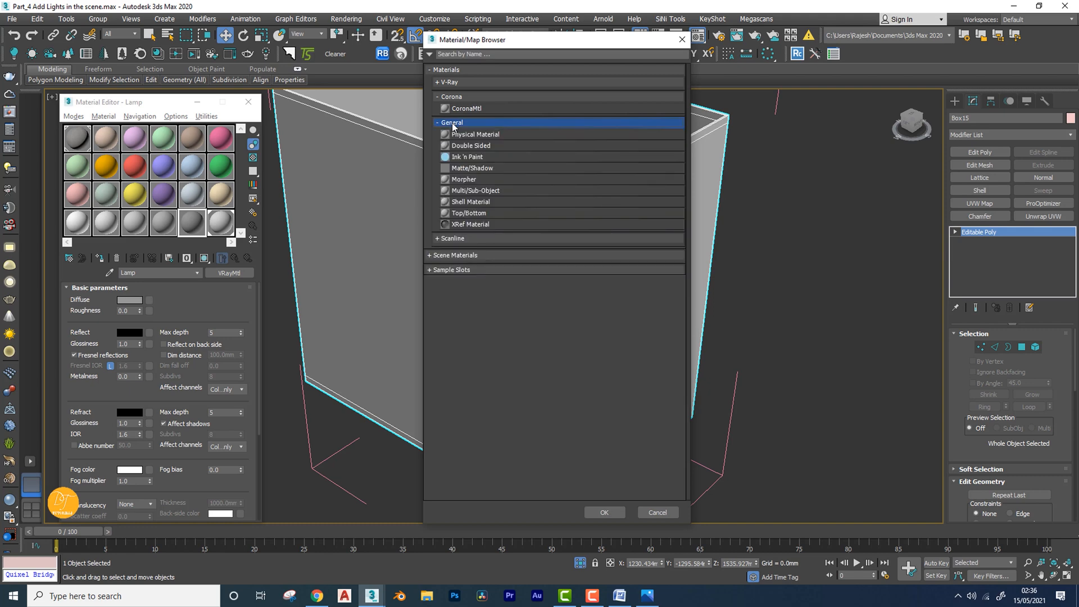
double_click(479, 190)
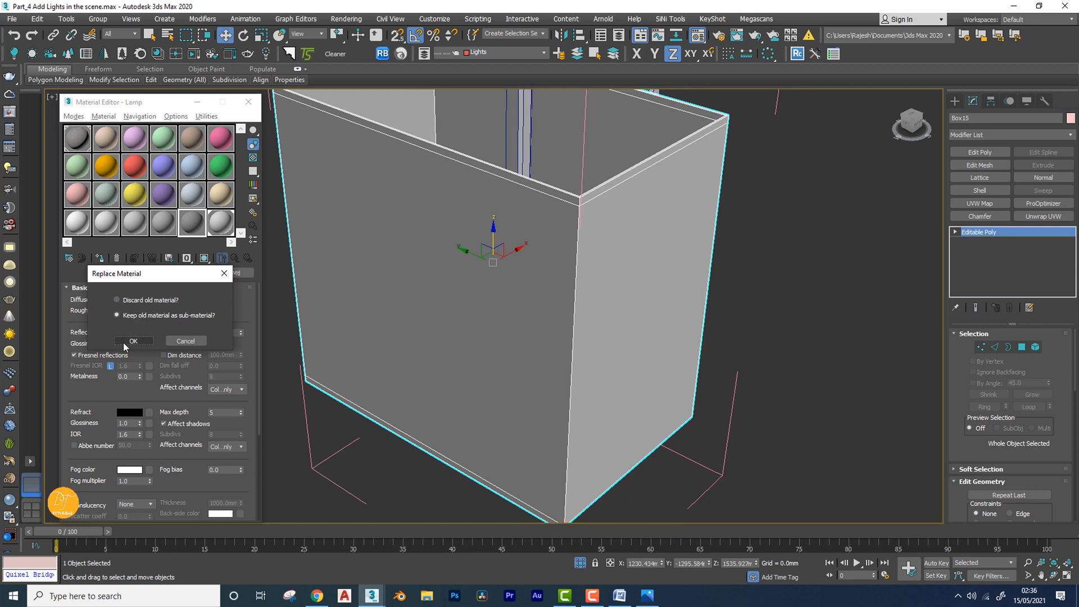
click(131, 341)
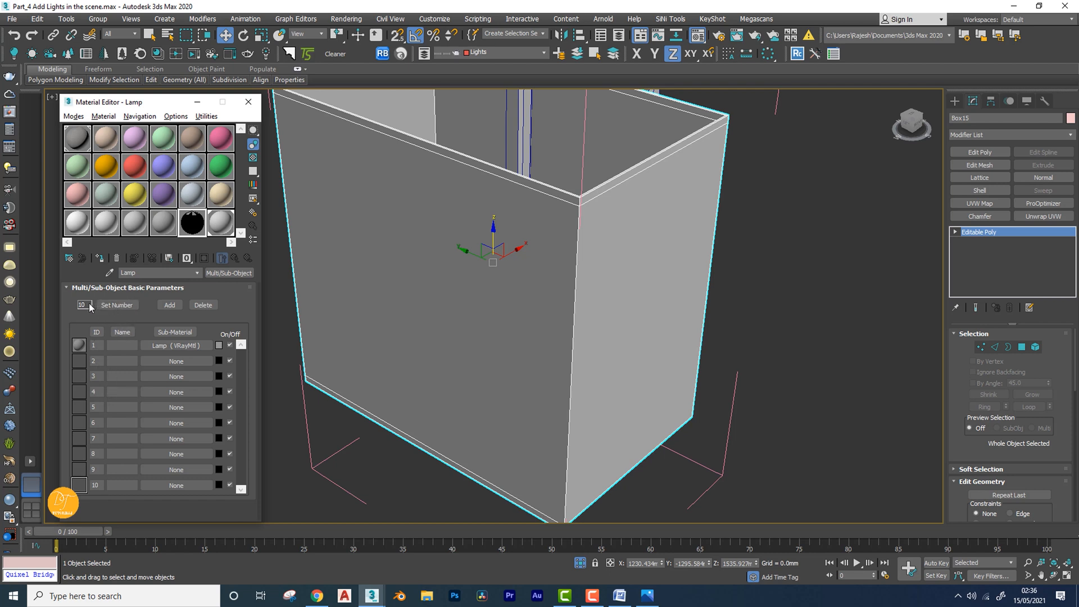
Set the Lamp material to 2 sub-materials and copy the first sub-material into the second slot
click(115, 305)
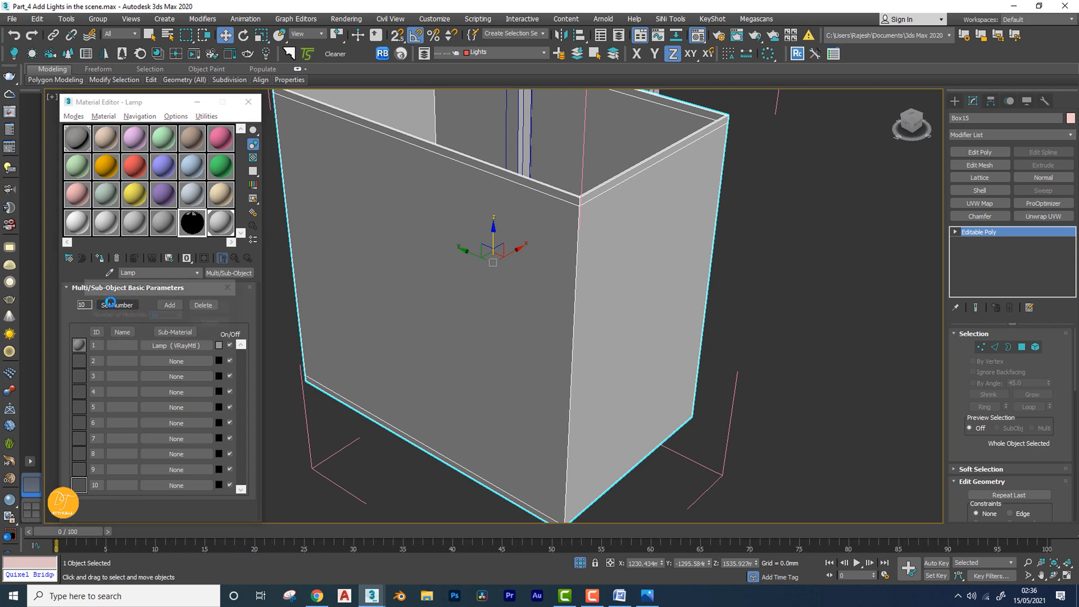
text(2)
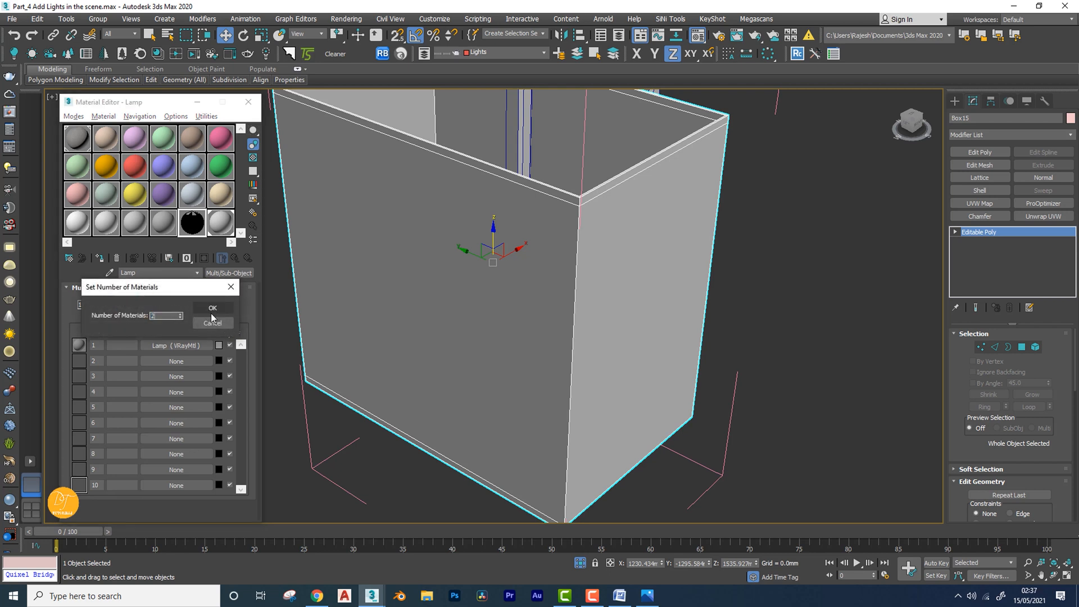
click(211, 309)
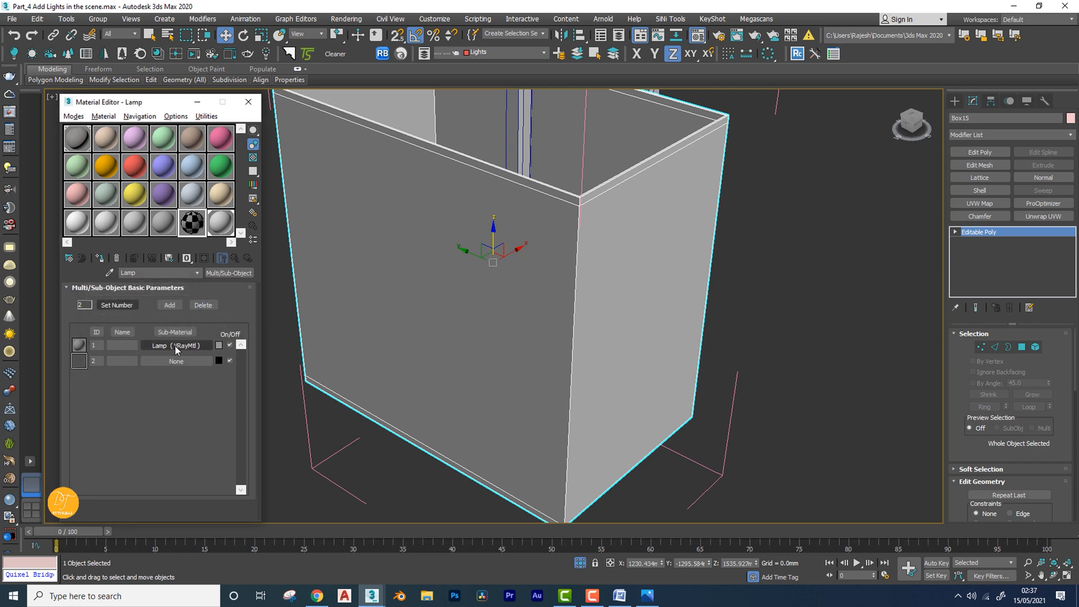
drag(178, 365, 177, 362)
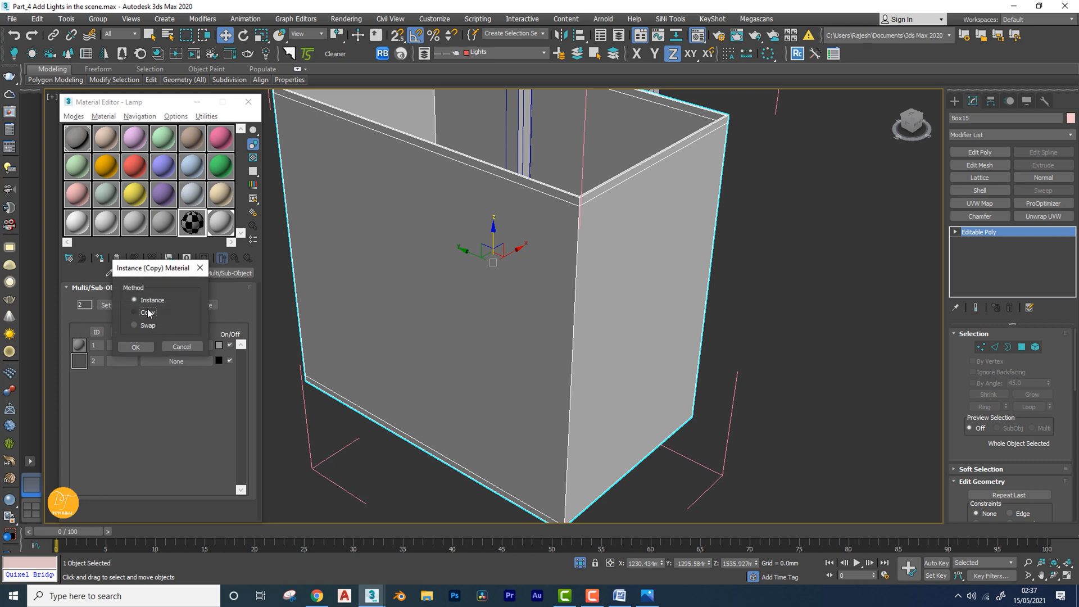
click(135, 347)
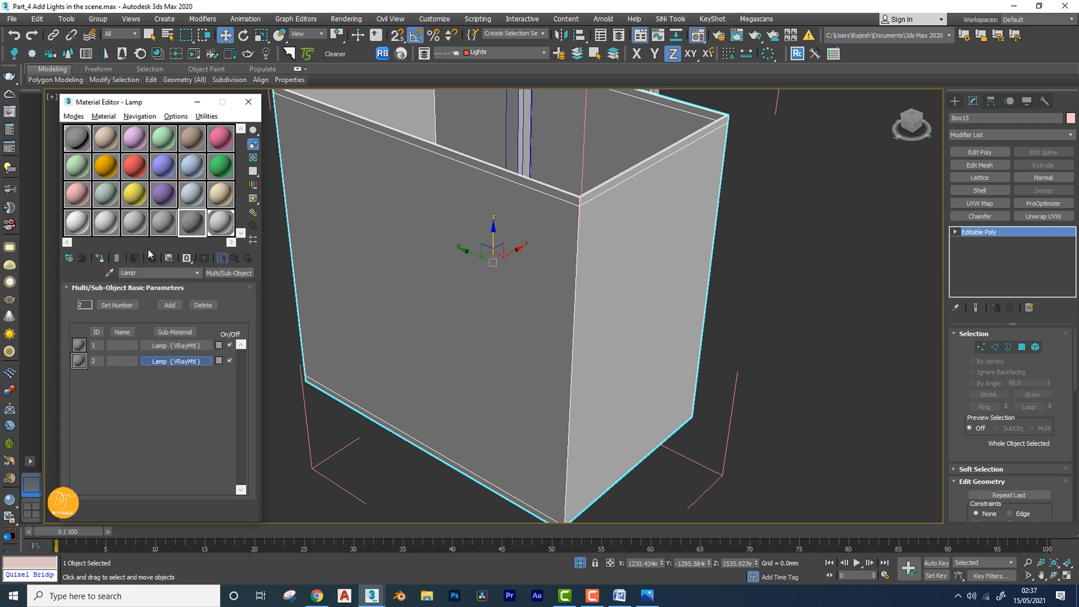
Rename the second sub-material for the lamp frame and the first one Lamp_Translusent
click(142, 286)
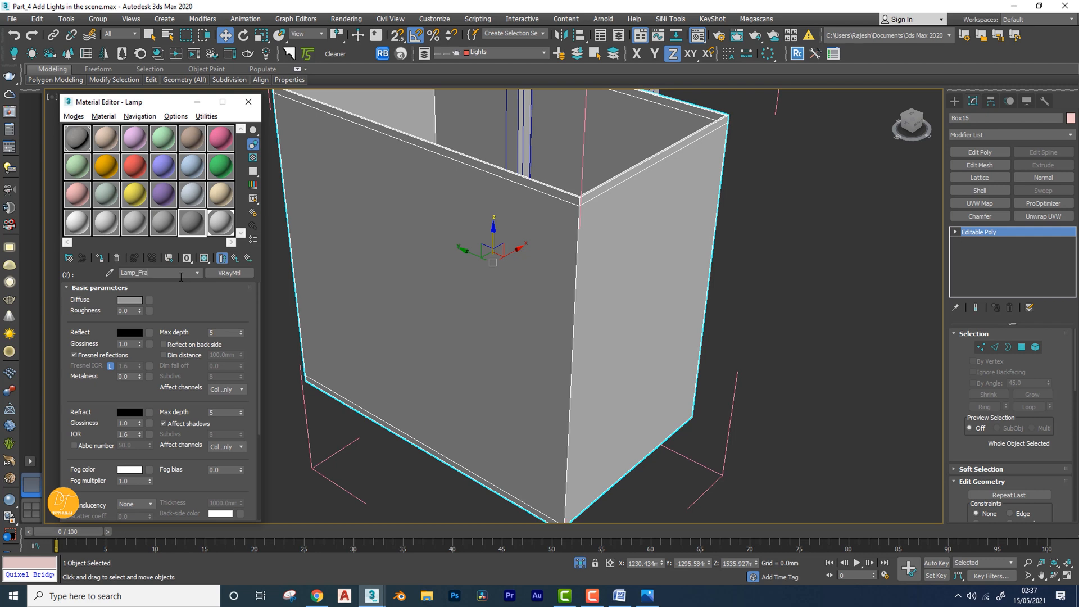
click(219, 258)
click(179, 346)
click(234, 259)
scroll(265, 309, down, 5)
alt+middle_drag(292, 309, 446, 318)
scroll(427, 323, up, 8)
scroll(303, 320, down, 4)
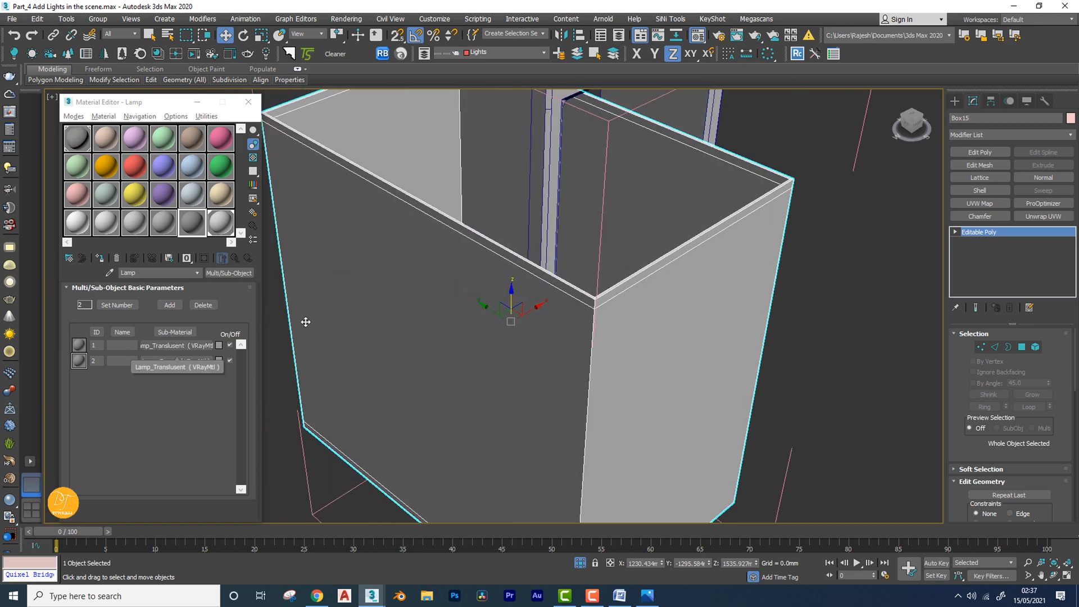
Set the diffuse colour of the Lamp_Translusent sub-material to a saturated red and return to the parent Lamp material
click(171, 345)
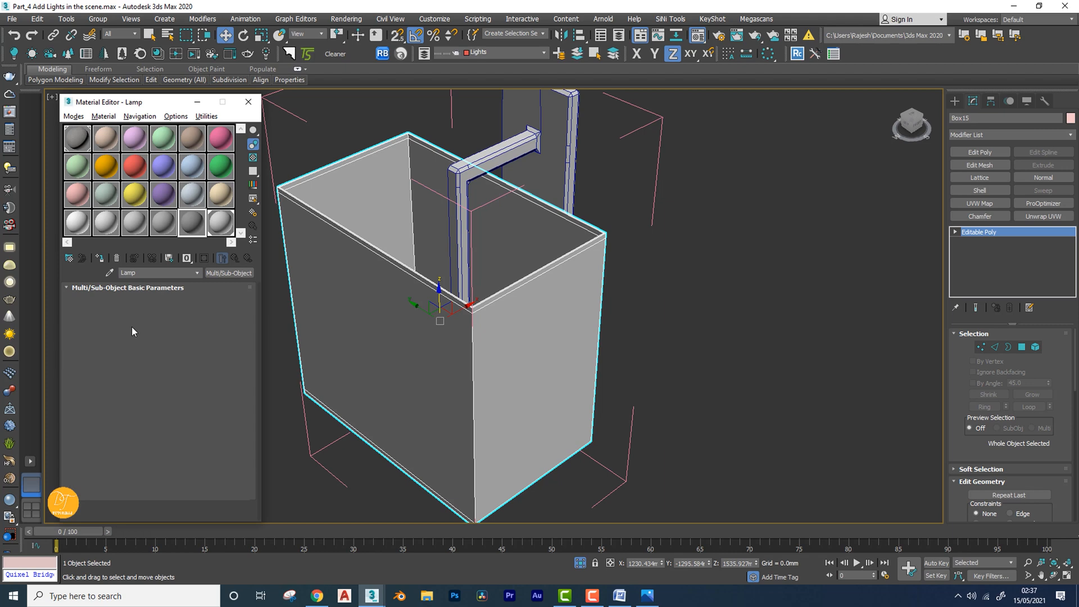
click(132, 300)
drag(419, 125, 436, 120)
click(416, 173)
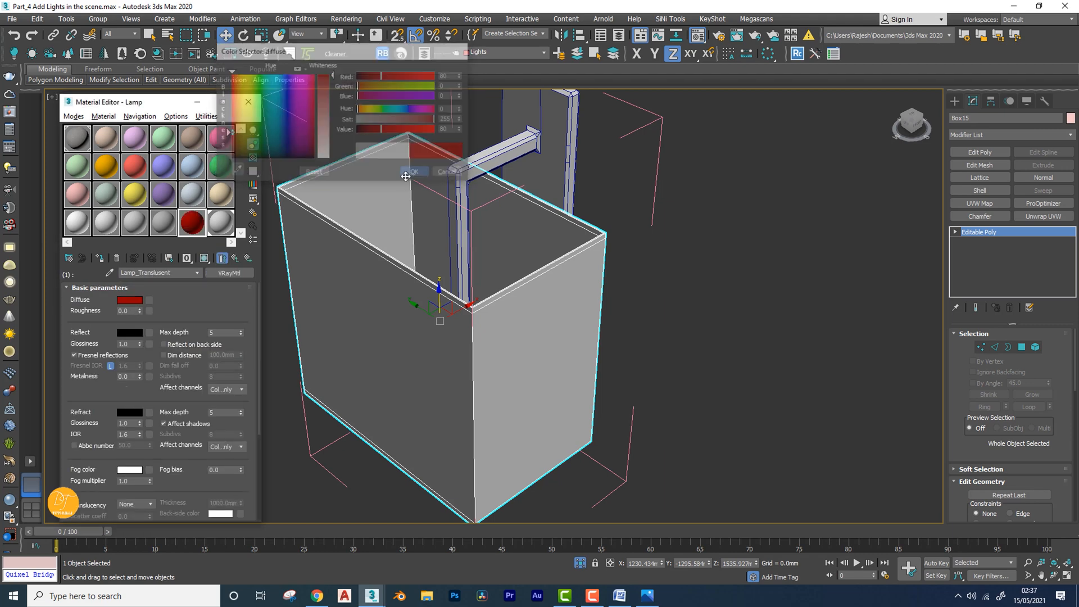
click(235, 258)
Set the Lamp_Frame sub-material's diffuse colour to blue with hue 157 and saturation 242, and return to the parent material
middle_drag(318, 296, 359, 269)
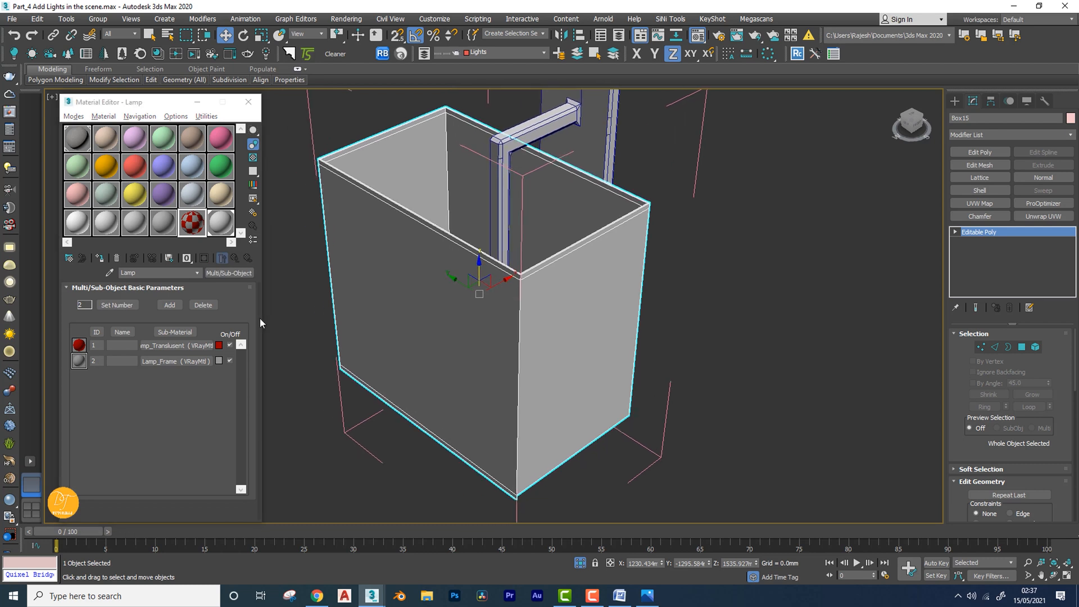
click(187, 361)
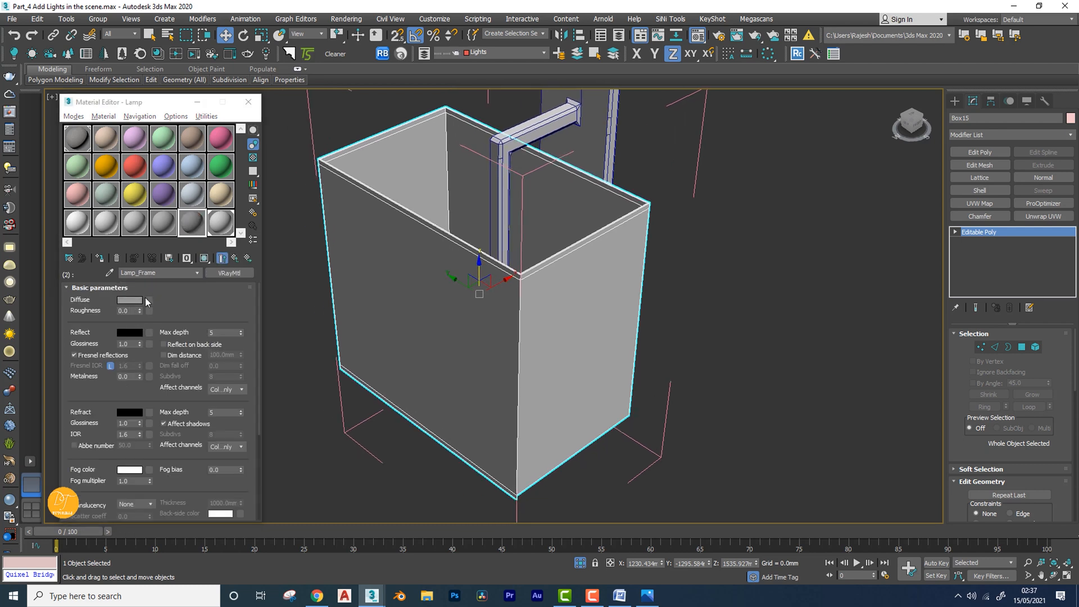
click(133, 300)
click(405, 108)
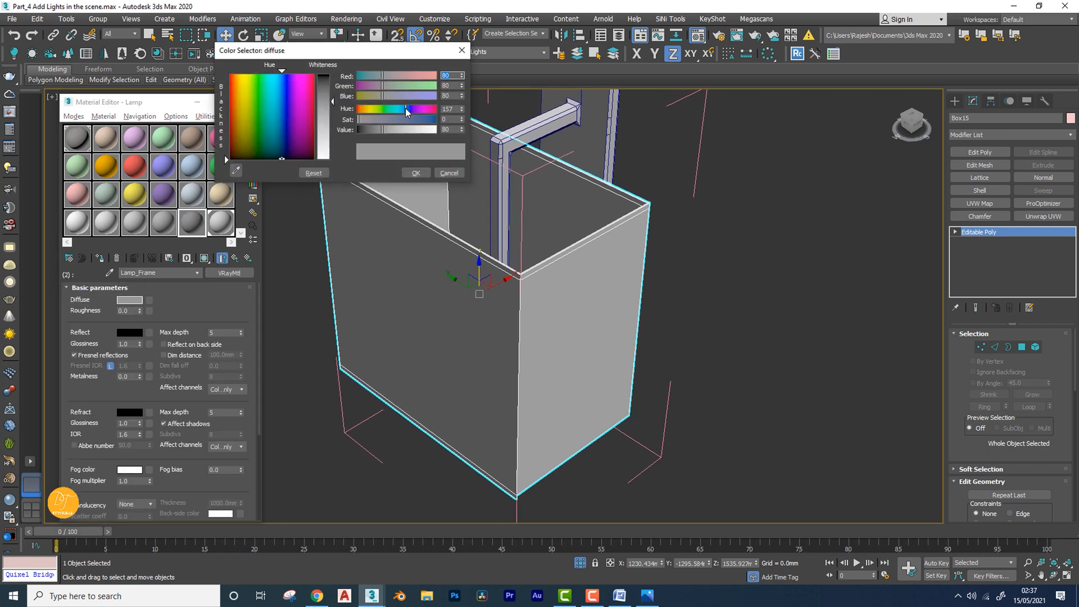
drag(417, 120, 432, 120)
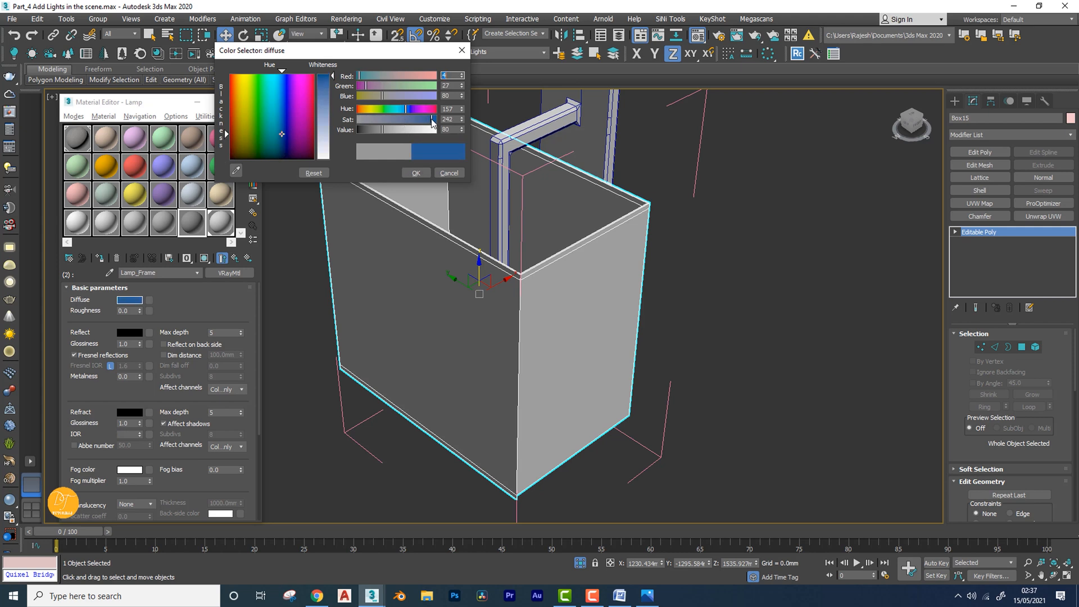
click(416, 172)
click(234, 259)
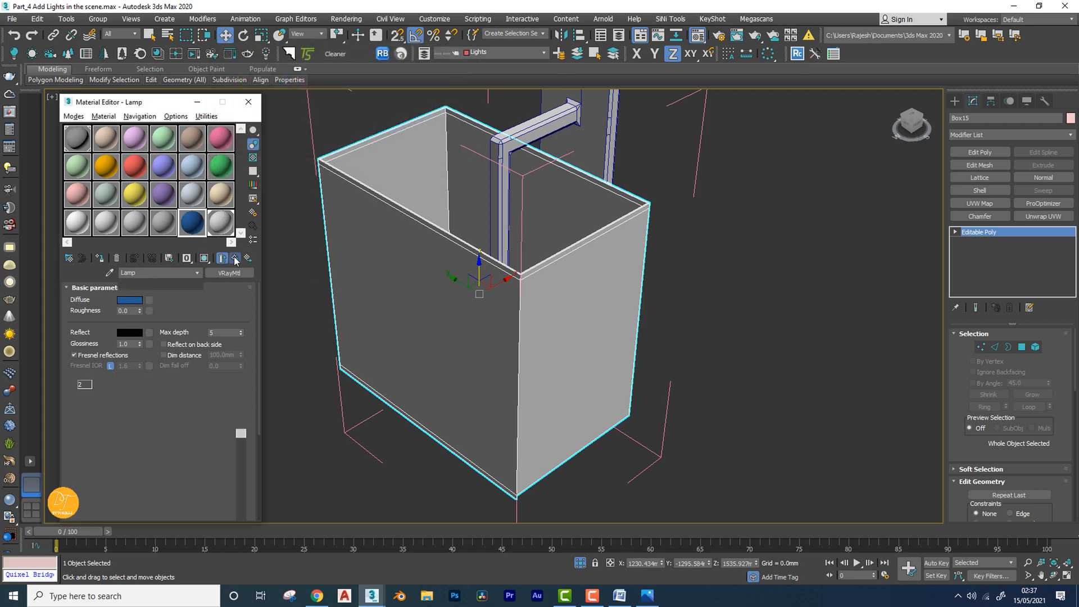
Assign the Lamp Multi/Sub-Object material to the selected lampshade and deselect it
middle_drag(393, 294, 424, 281)
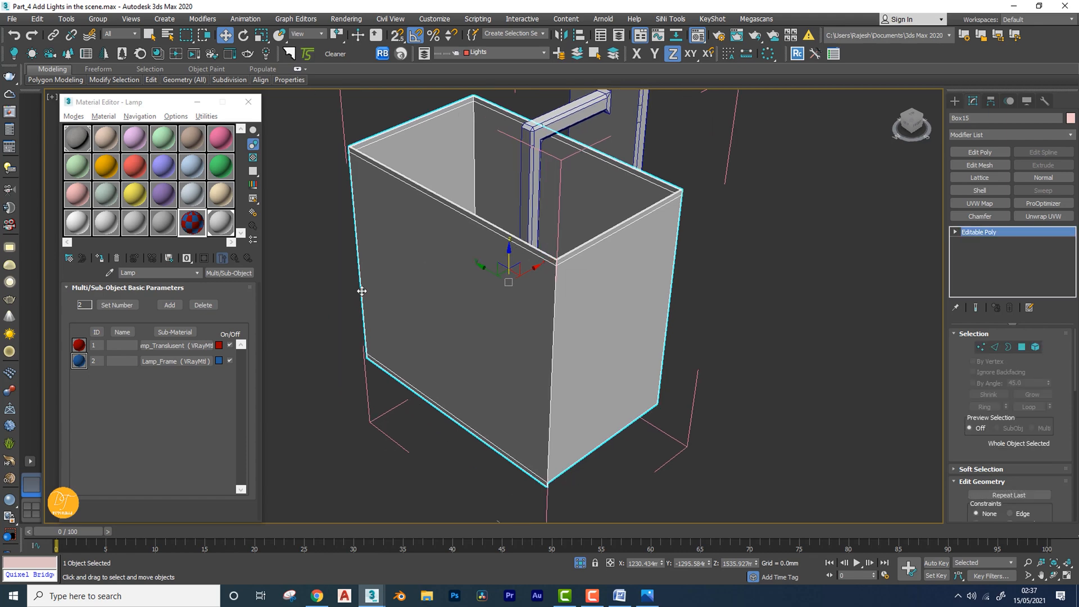
click(101, 259)
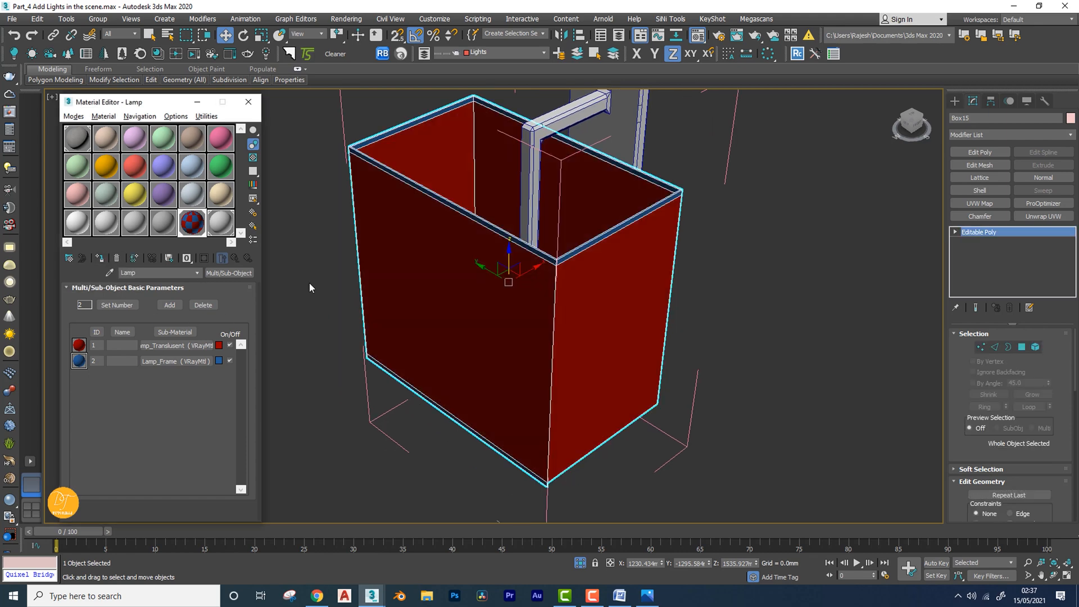
scroll(432, 273, up, 3)
alt+middle_drag(430, 249, 334, 271)
click(333, 272)
scroll(472, 268, down, 3)
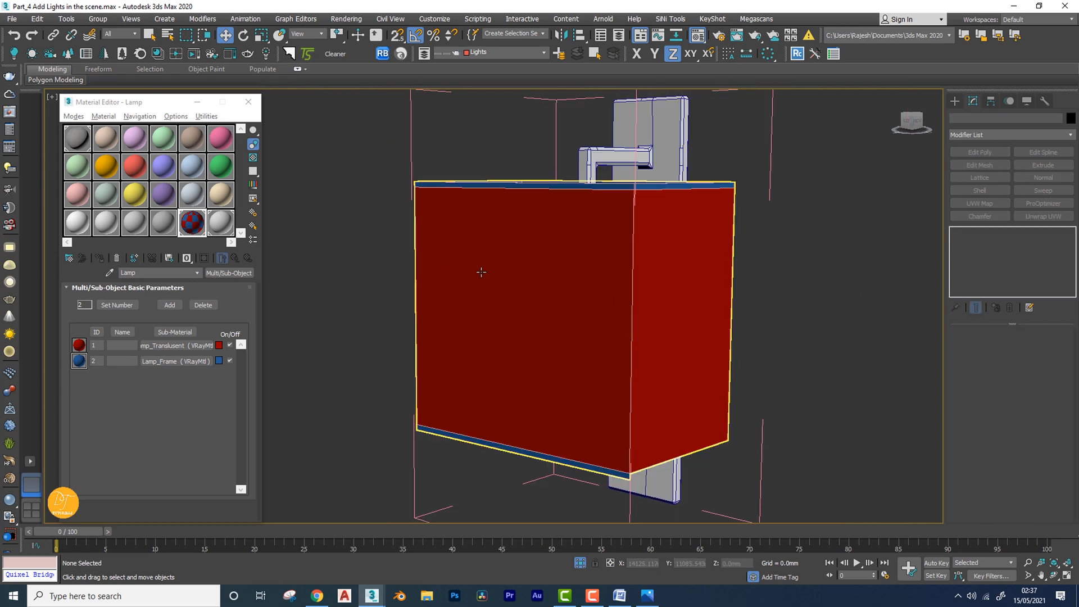
Inspect how the two sub-material colours are distributed along the lampshade's upper rim and sides
mouse_move(479, 272)
alt+middle_down()
mouse_move(496, 285)
mouse_move(483, 272)
alt+middle_up()
scroll(575, 214, up, 2)
scroll(576, 213, up, 2)
middle_drag(477, 214, 561, 259)
scroll(388, 207, up, 4)
scroll(395, 207, down, 4)
scroll(395, 208, down, 6)
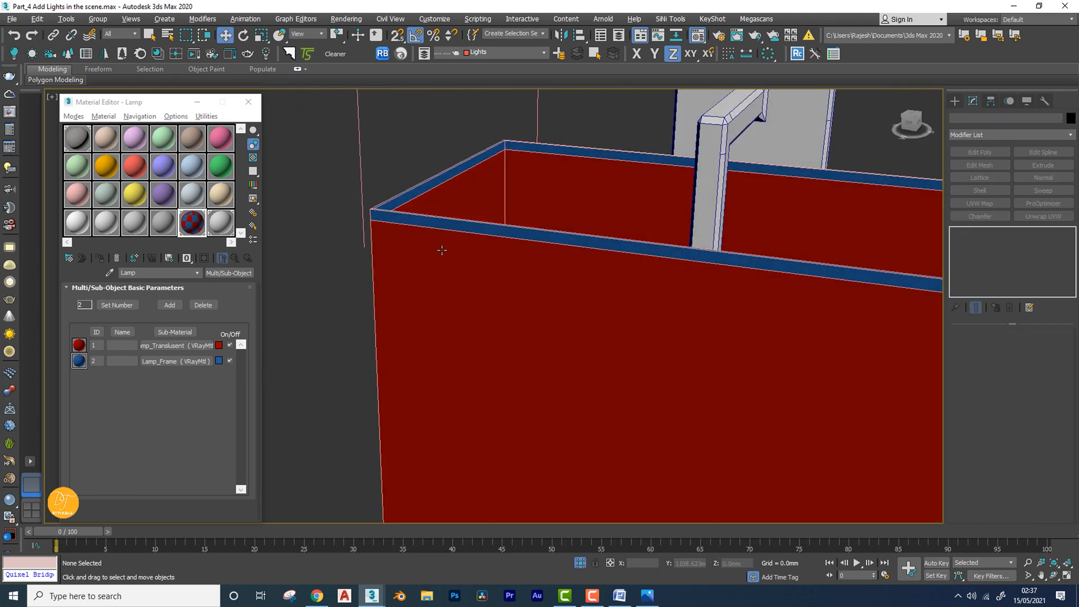
Select the lampshade, enter its polygon sub-object level and clear the polygon selection
click(426, 211)
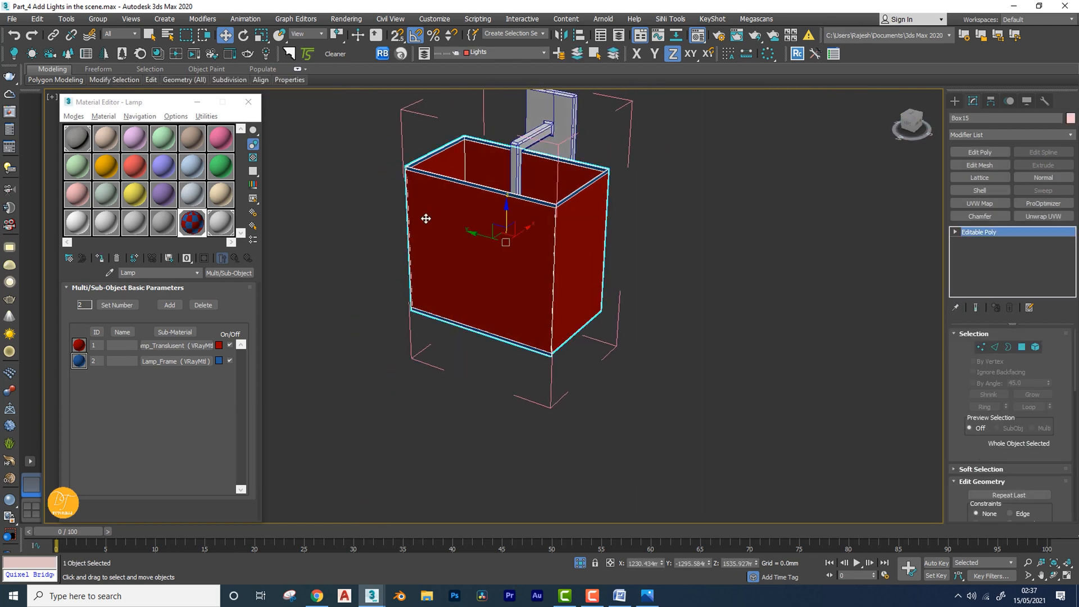
middle_drag(513, 239, 491, 235)
scroll(457, 197, up, 5)
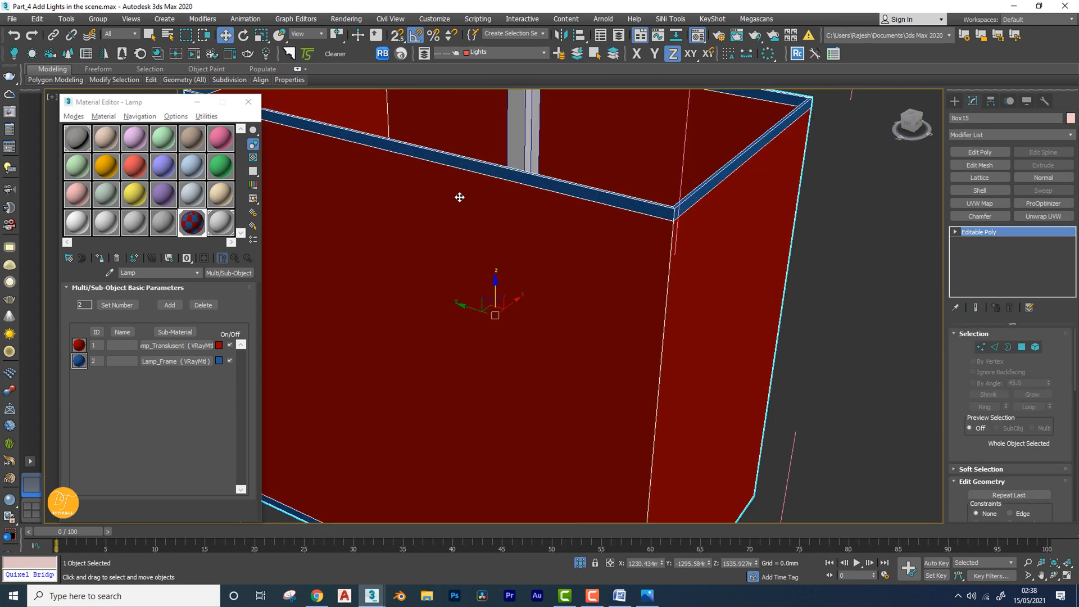
scroll(513, 224, up, 2)
middle_drag(764, 287, 740, 272)
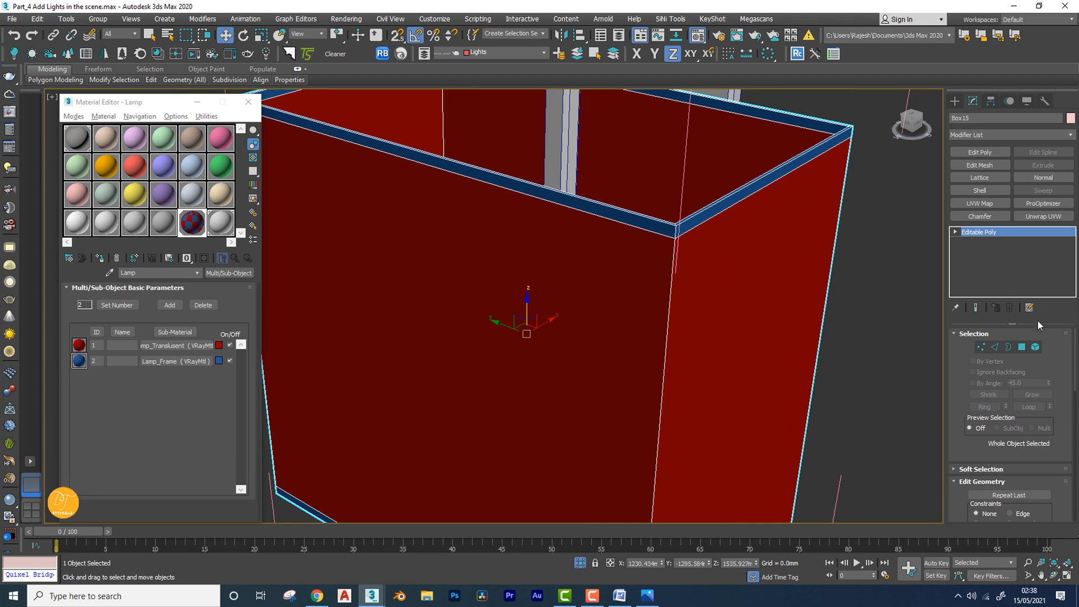
click(1021, 348)
middle_drag(666, 318, 607, 306)
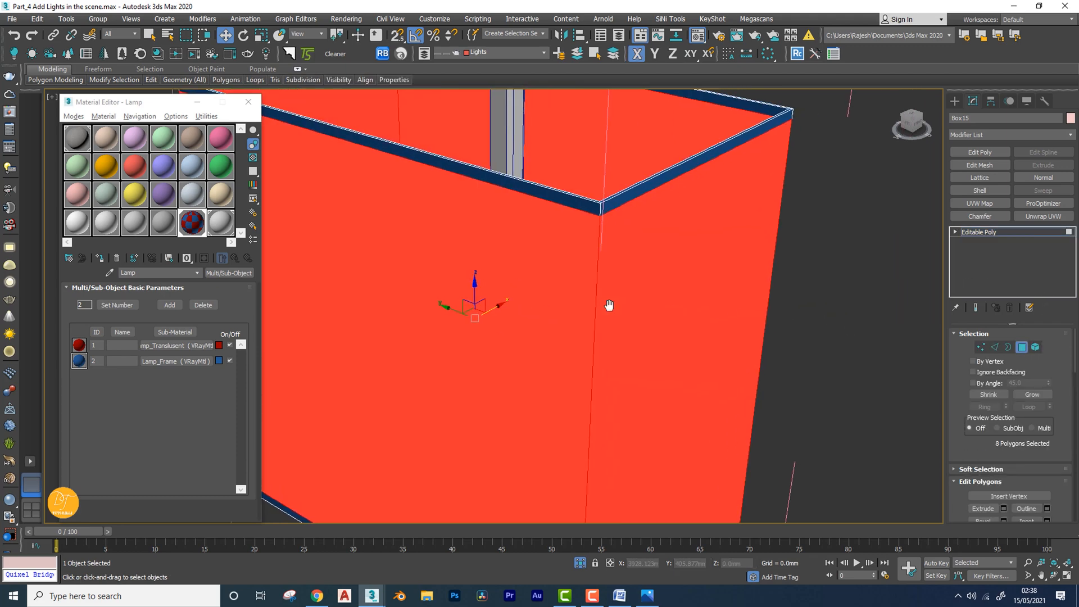
click(863, 261)
Select the large polygon on the lampshade's short side and look up its material ID, collapsing the geometry and smoothing group settings
scroll(863, 260, down, 6)
scroll(666, 242, up, 2)
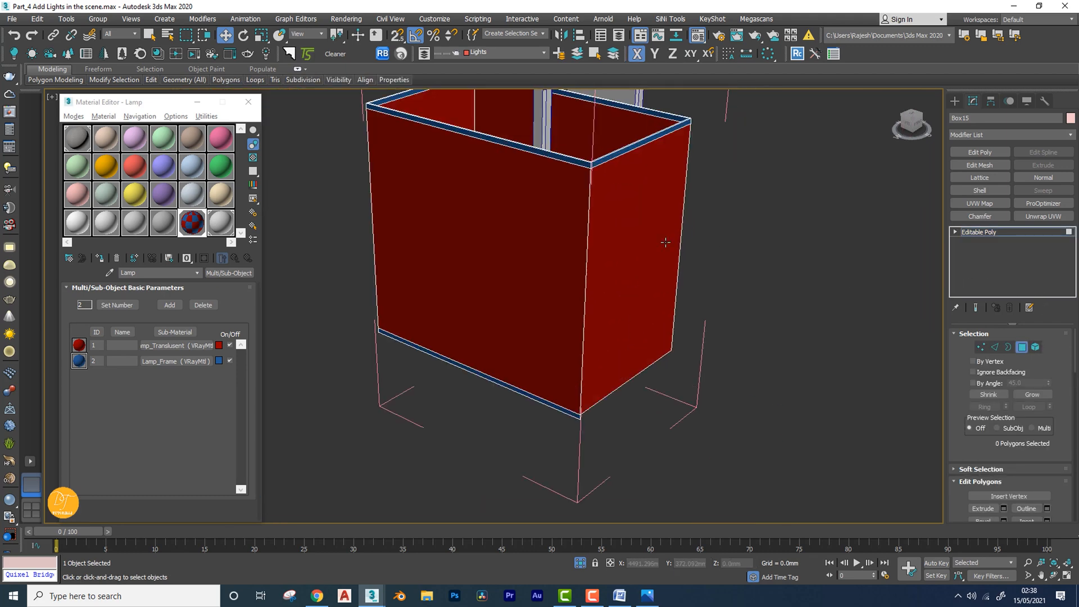
click(628, 225)
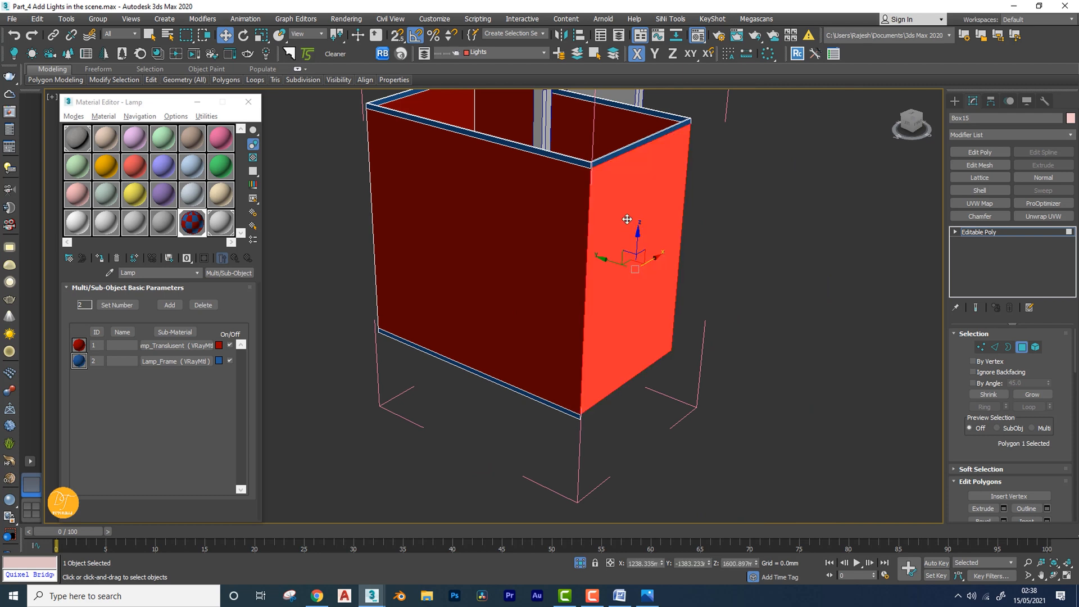
scroll(1000, 455, down, 10)
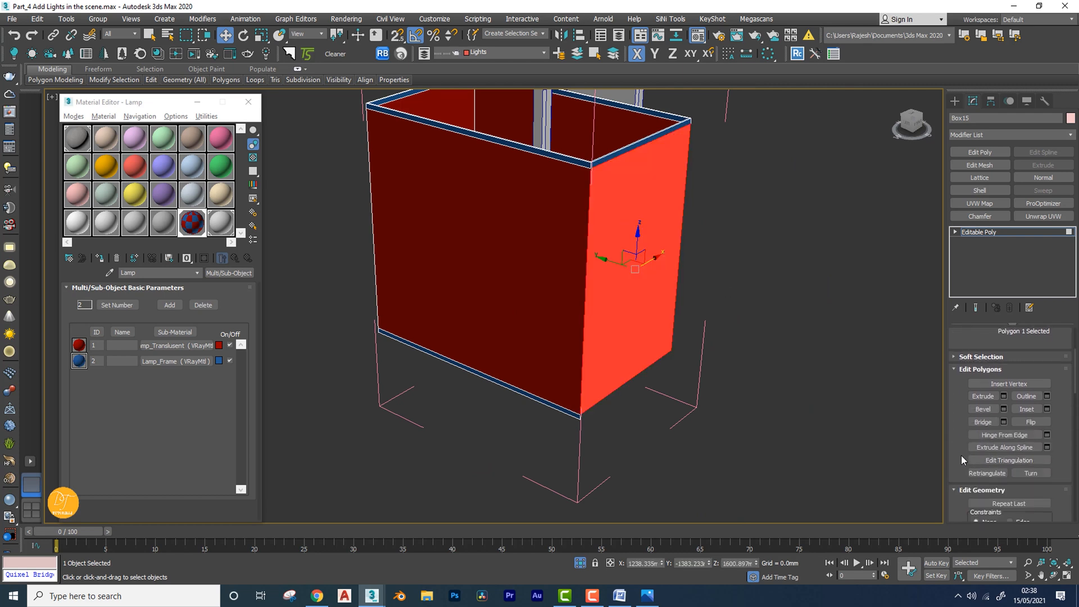
scroll(955, 410, up, 2)
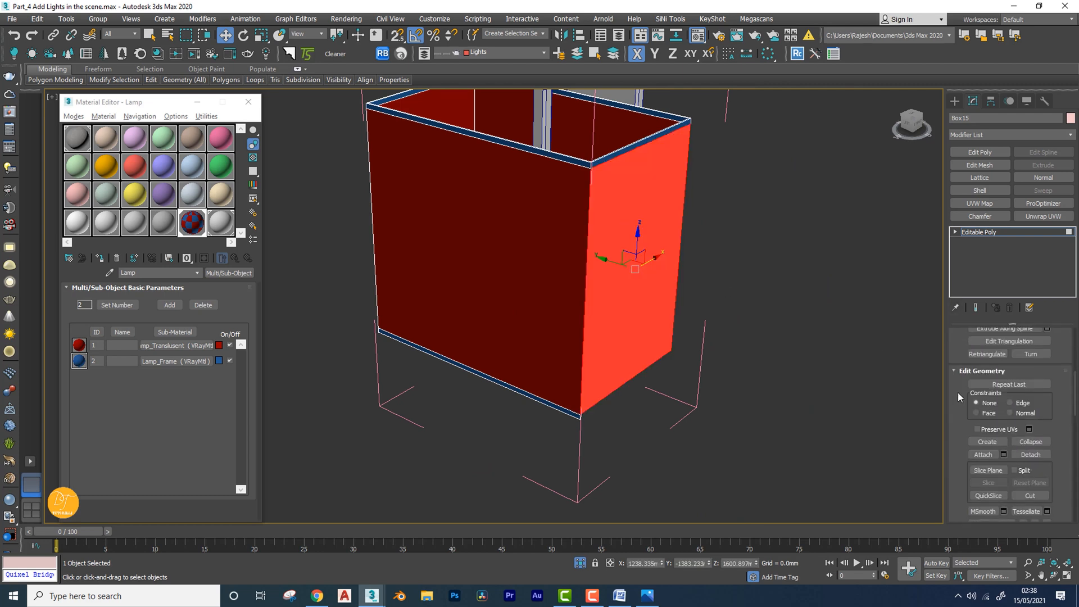
click(964, 371)
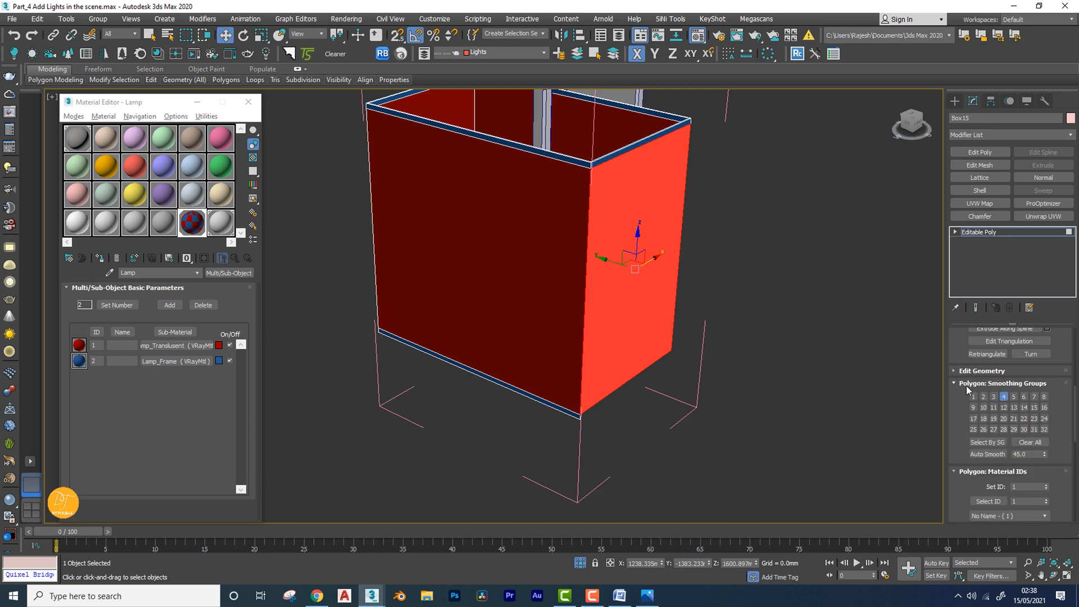
click(962, 383)
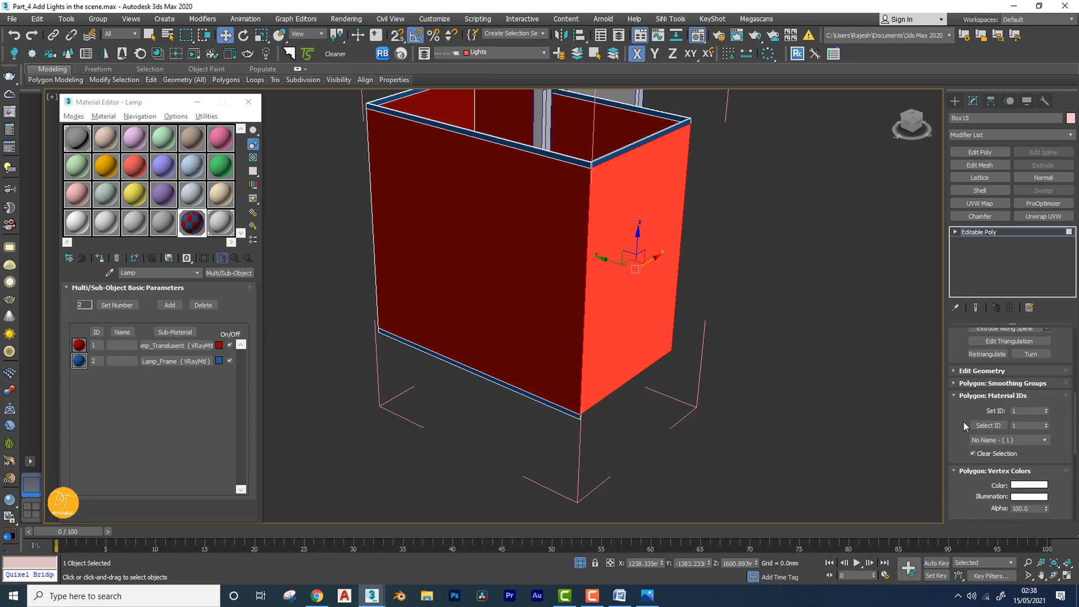
scroll(967, 393, down, 2)
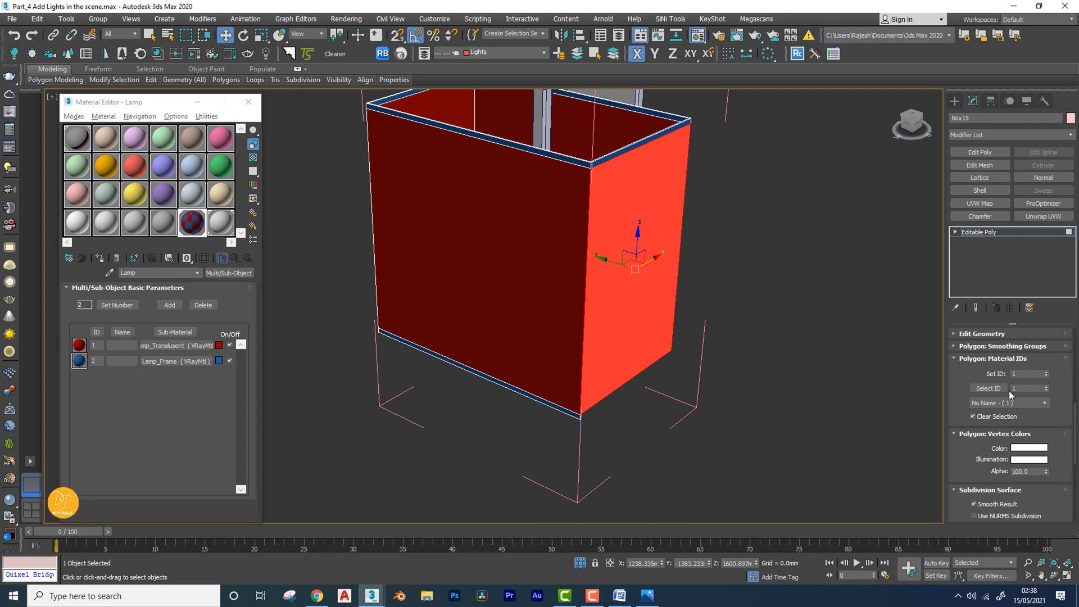
Select the narrow upper rim polygon on the short side and check its material ID against the sub-material list
click(617, 152)
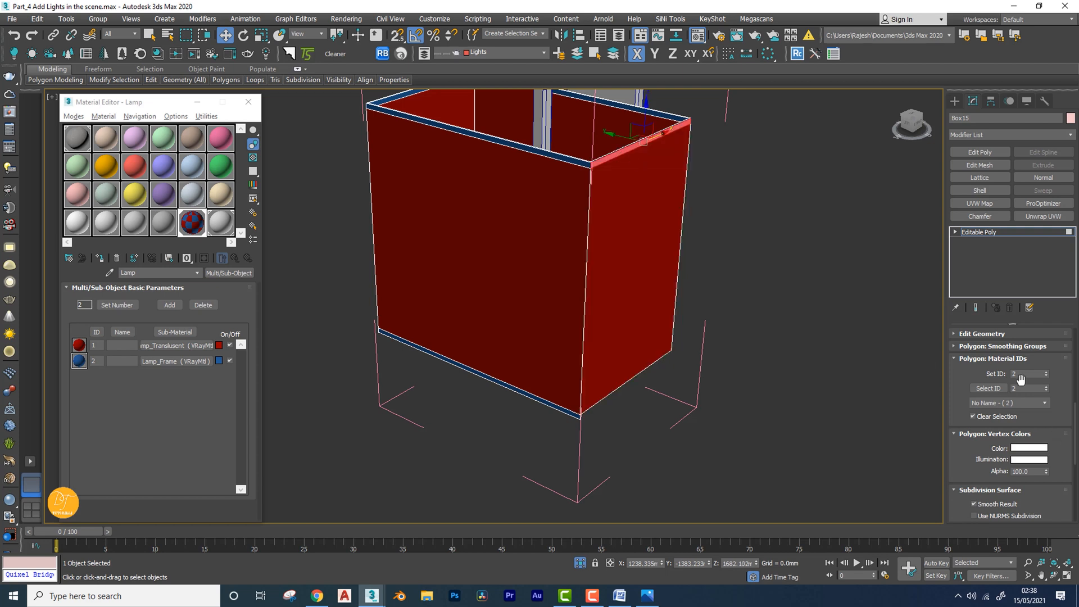
click(979, 434)
click(978, 449)
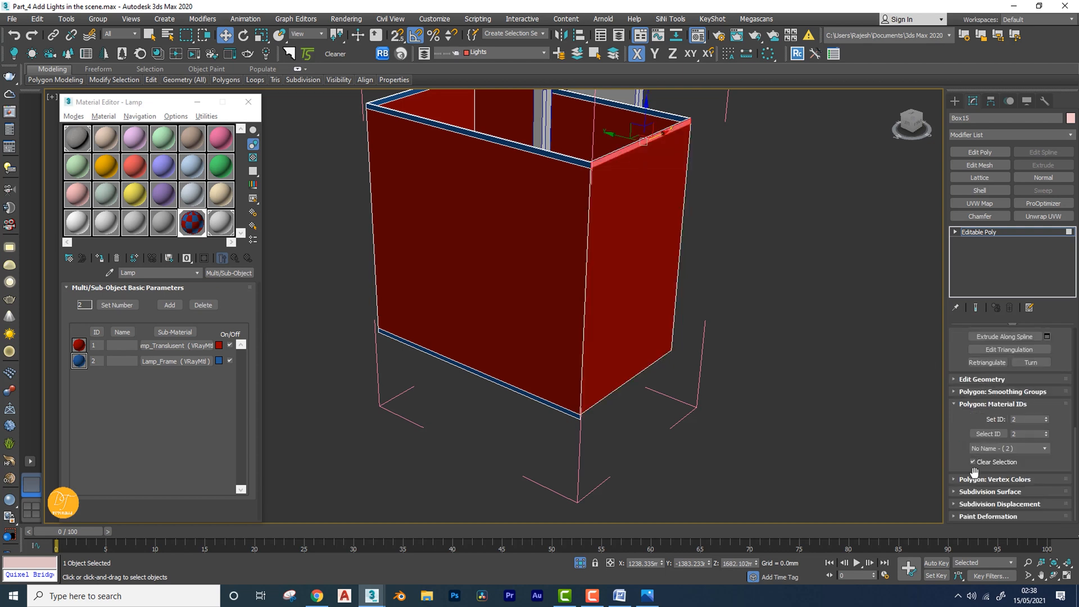
middle_drag(686, 248, 687, 280)
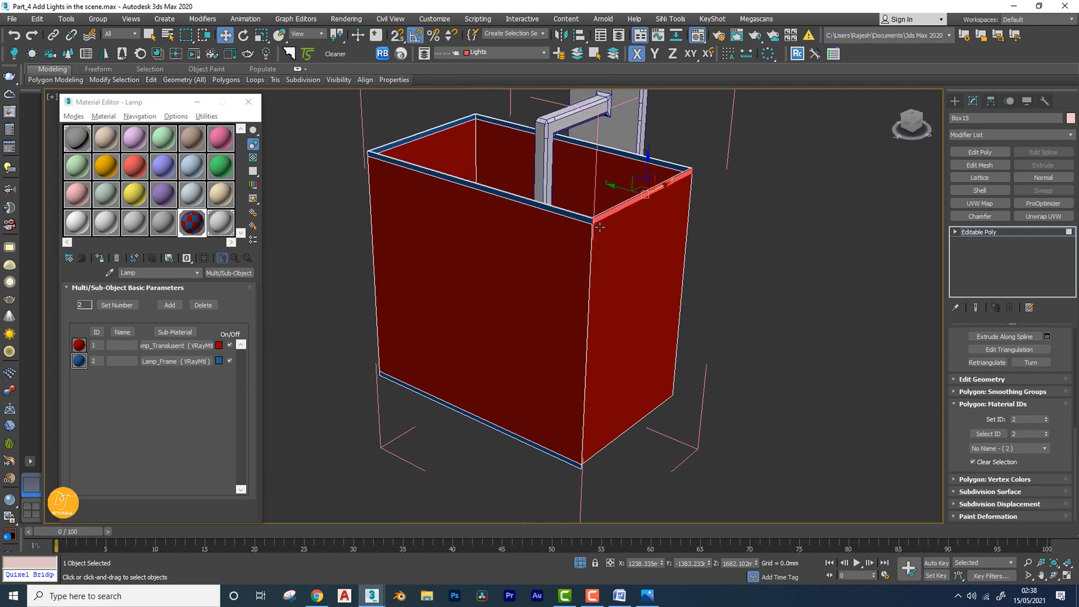
scroll(600, 227, up, 2)
scroll(599, 226, down, 4)
middle_drag(613, 259, 615, 236)
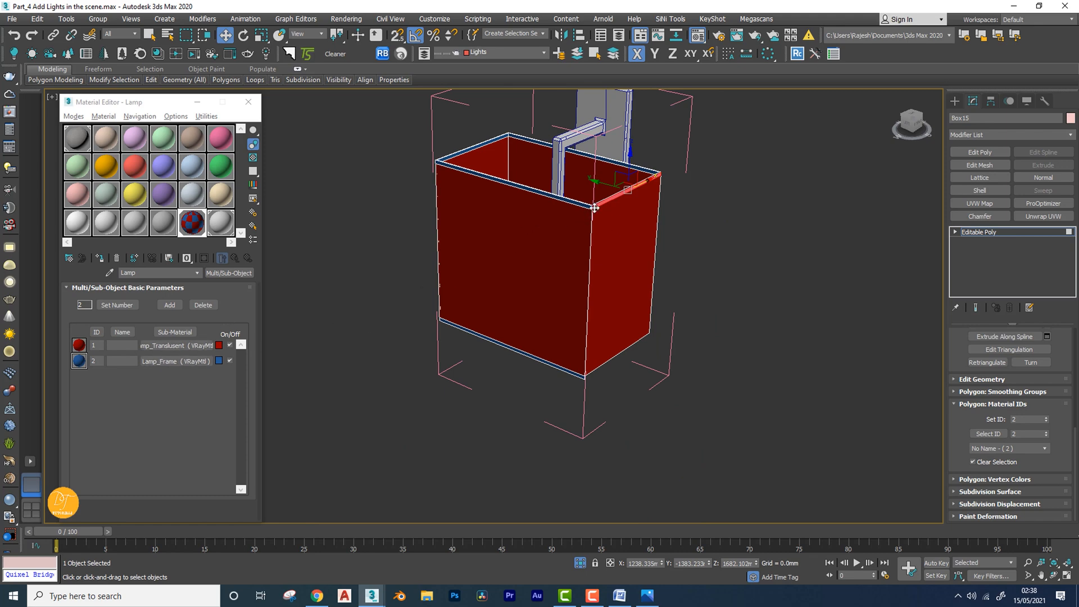
scroll(594, 208, up, 5)
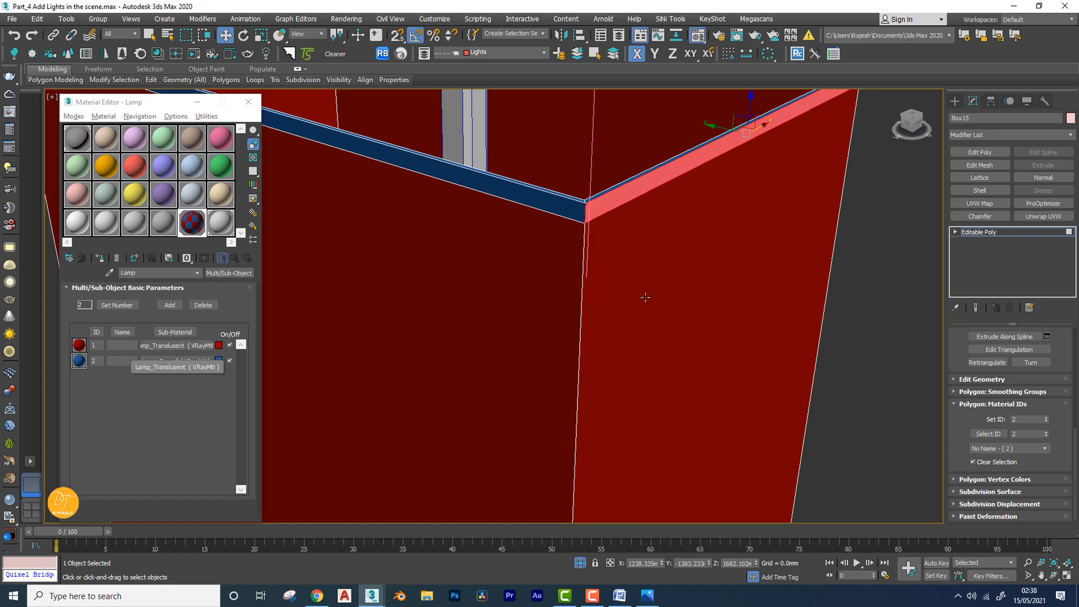
Select the large side polygon again to compare its material ID, and leave the polygon sub-object level
click(643, 320)
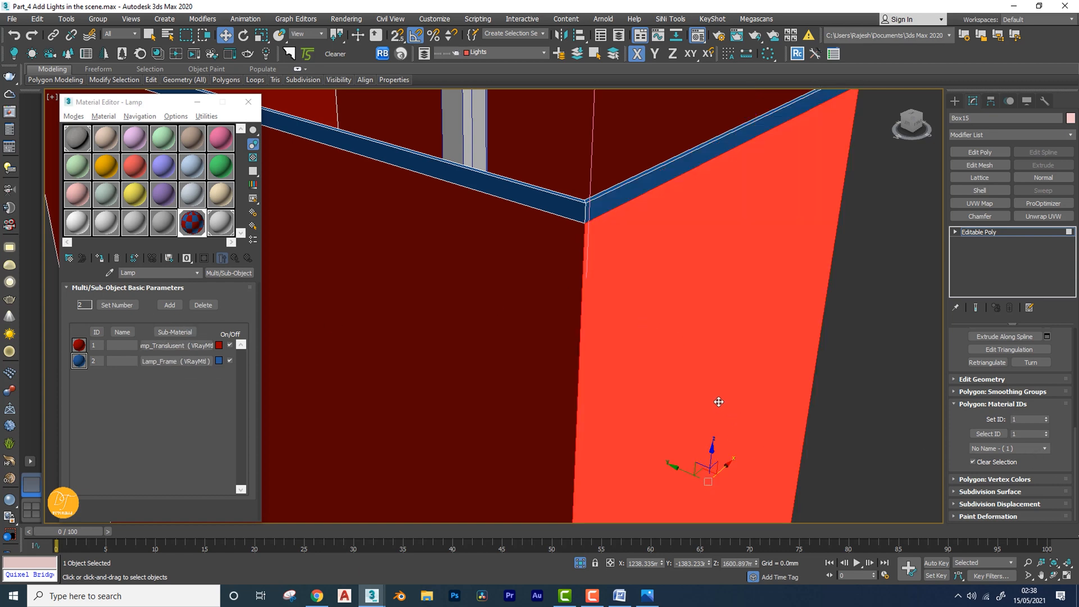
scroll(691, 383, down, 2)
middle_drag(690, 383, 699, 308)
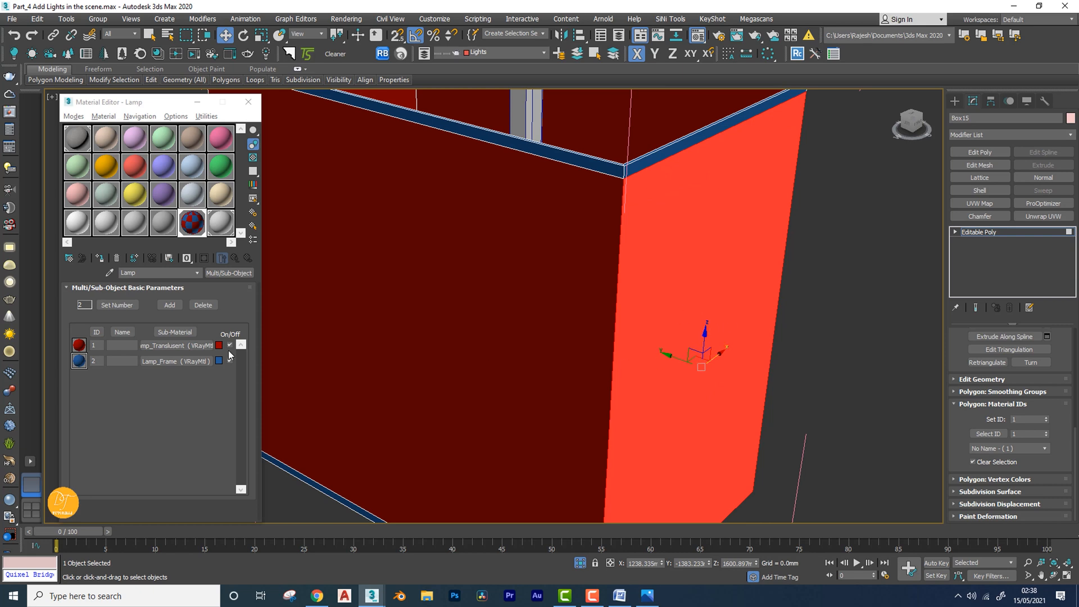
click(979, 231)
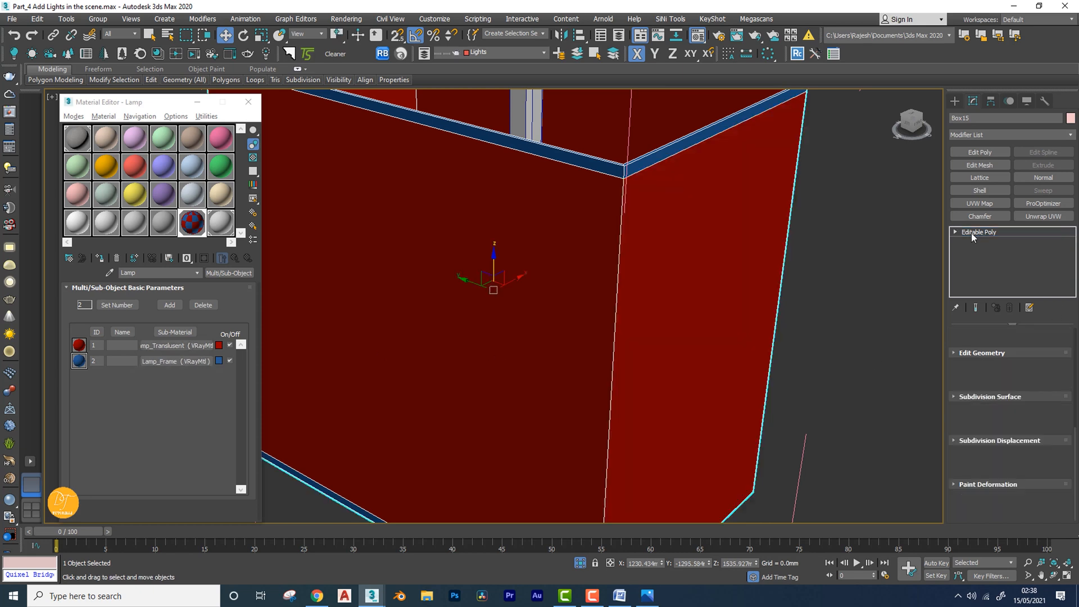
Swap the Lamp_Translusent and Lamp_Frame sub-materials between slots 1 and 2 of the Lamp material
drag(183, 346, 183, 364)
click(141, 346)
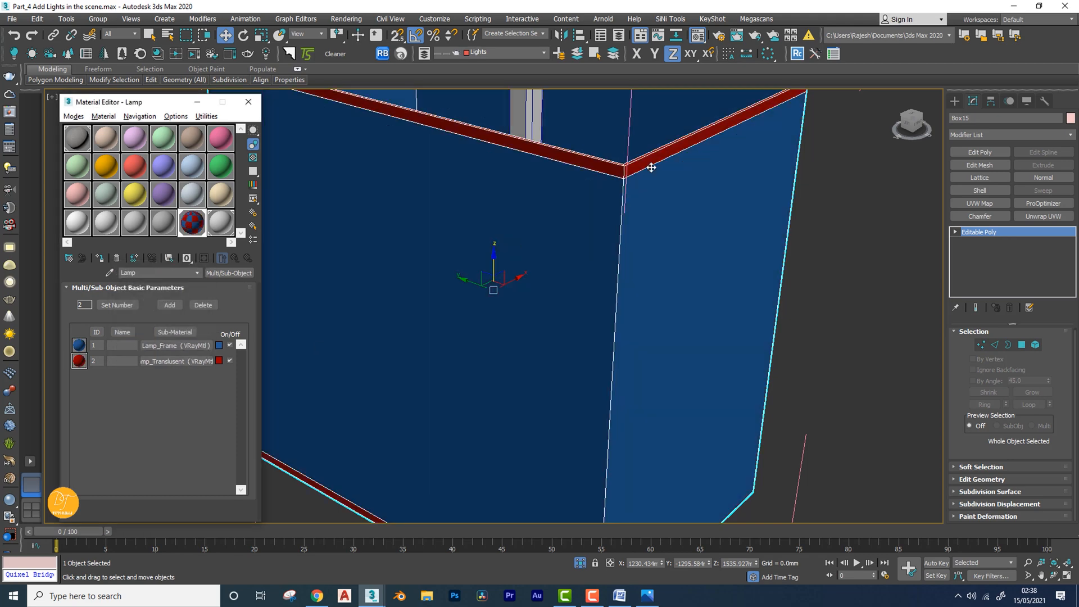
scroll(622, 306, down, 10)
alt+middle_drag(525, 285, 710, 298)
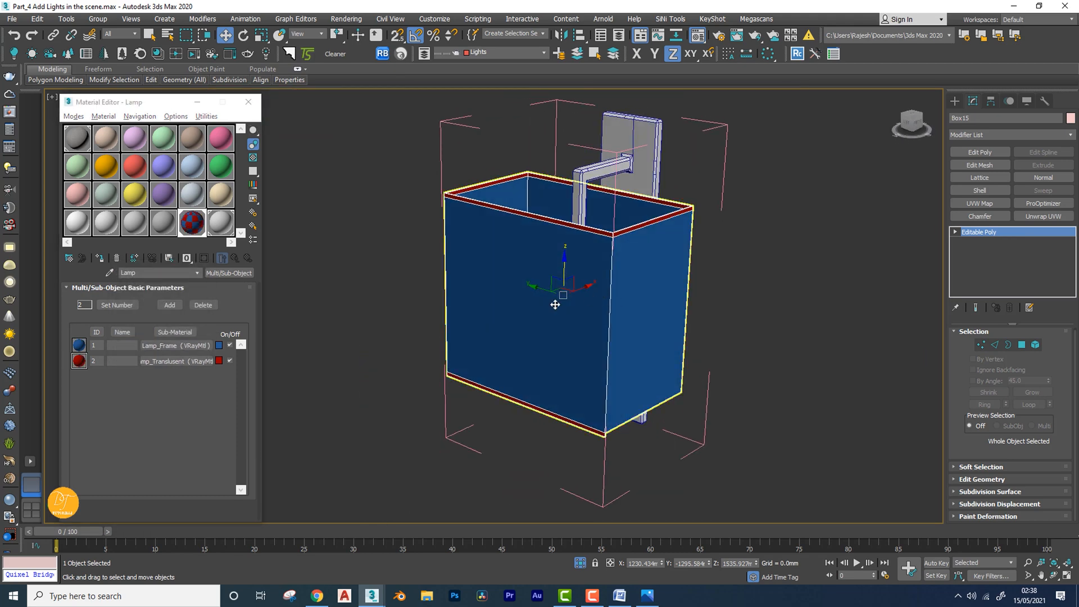
Swap the sub-materials back so Lamp_Translusent is in slot 1 and Lamp_Frame in slot 2, and deselect the lampshade
drag(182, 364, 181, 346)
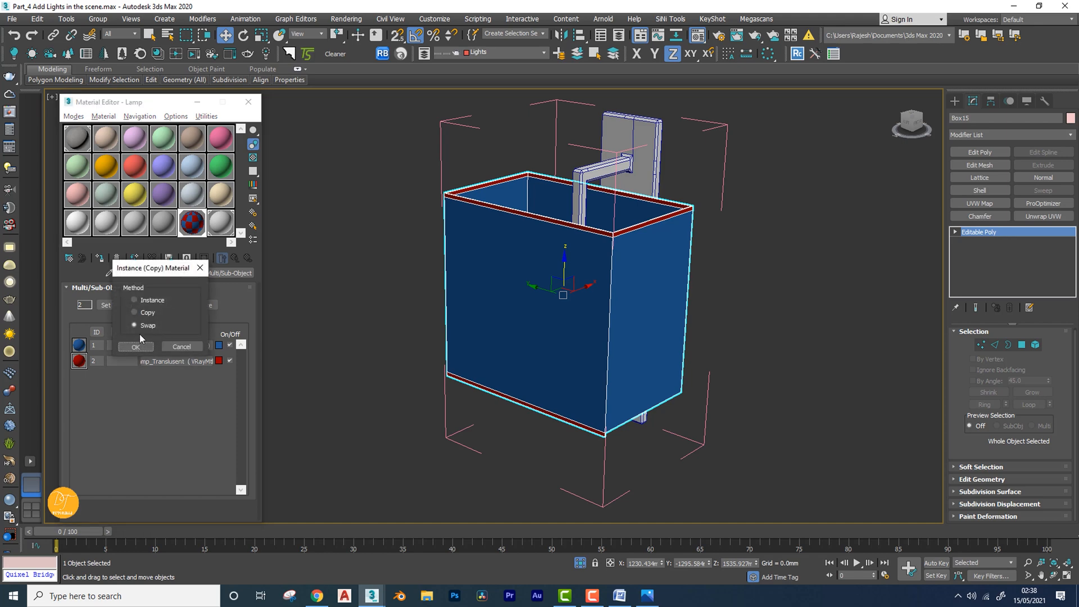
click(139, 345)
scroll(585, 217, up, 6)
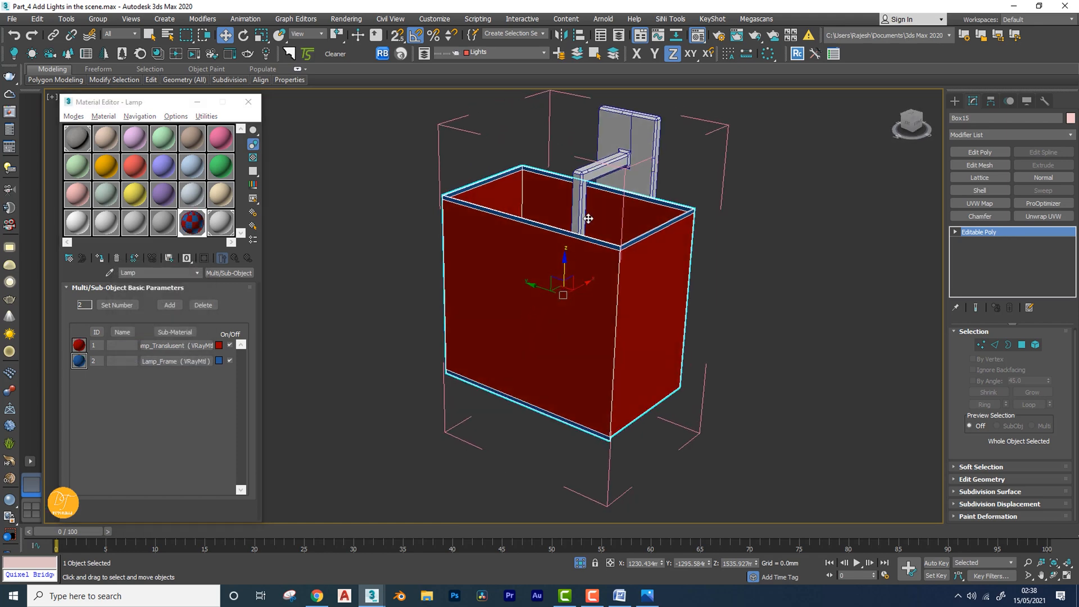
scroll(597, 240, down, 4)
scroll(604, 251, up, 1)
click(832, 292)
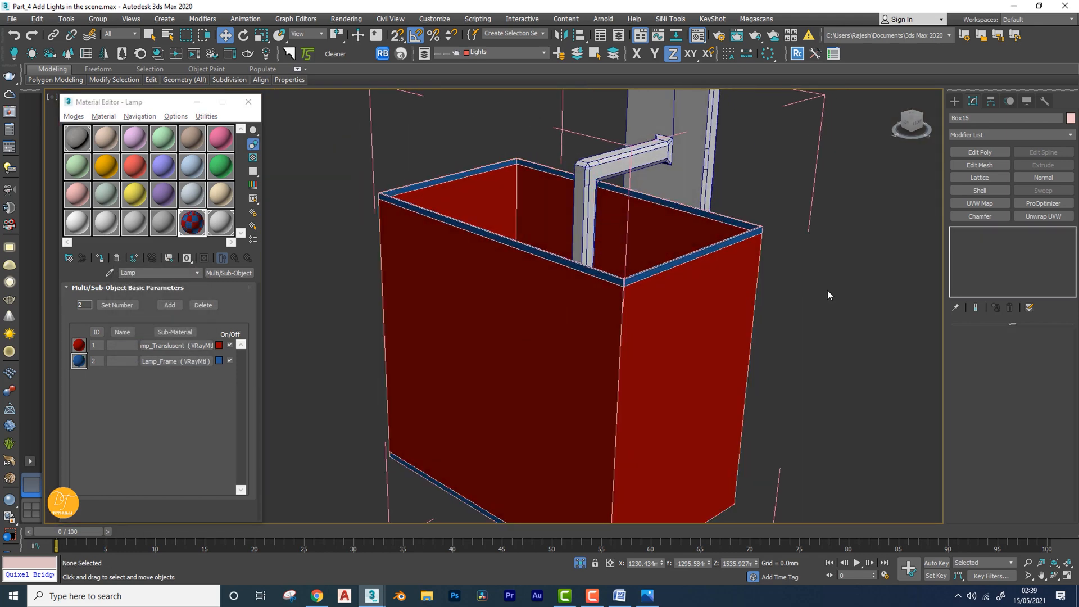
Change the diffuse colour of the Lamp_Translusent sub-material to a near-white neutral
alt+middle_drag(638, 296, 601, 289)
scroll(595, 290, down, 2)
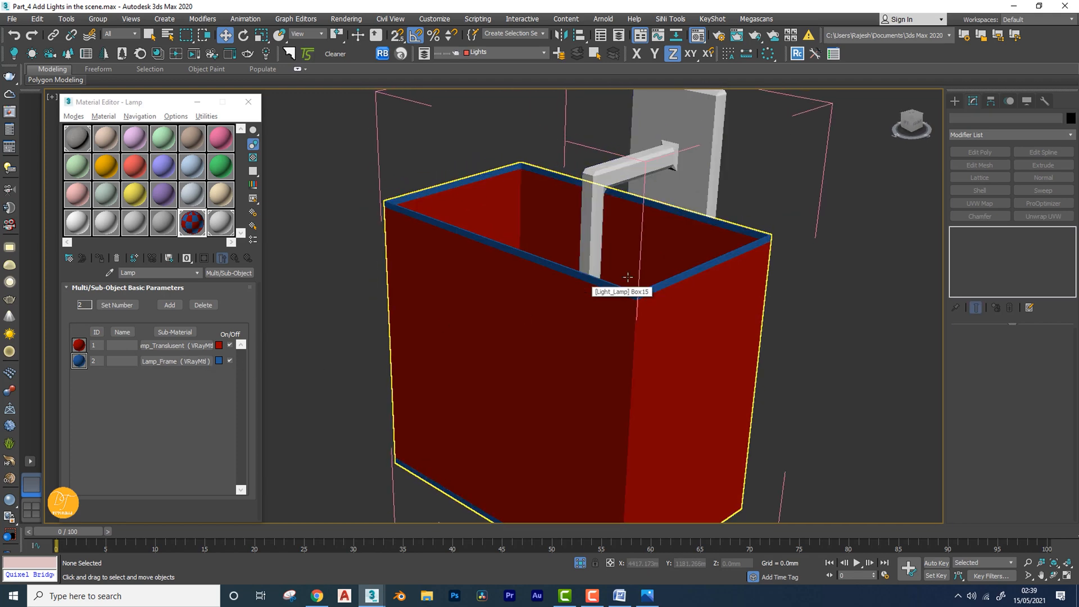
scroll(607, 278, up, 4)
scroll(611, 271, down, 5)
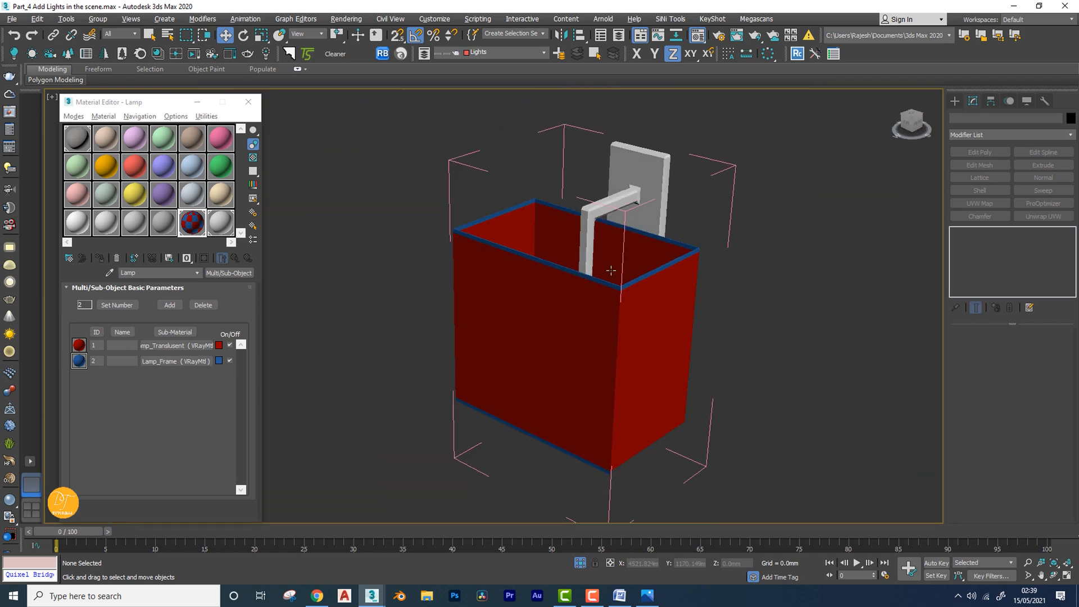
click(174, 345)
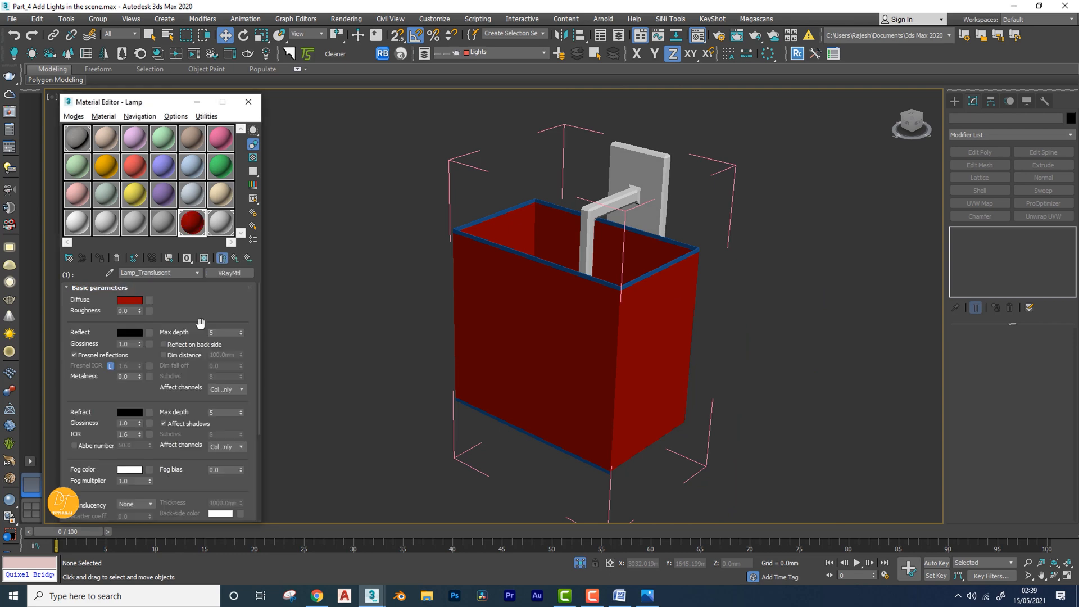
click(130, 300)
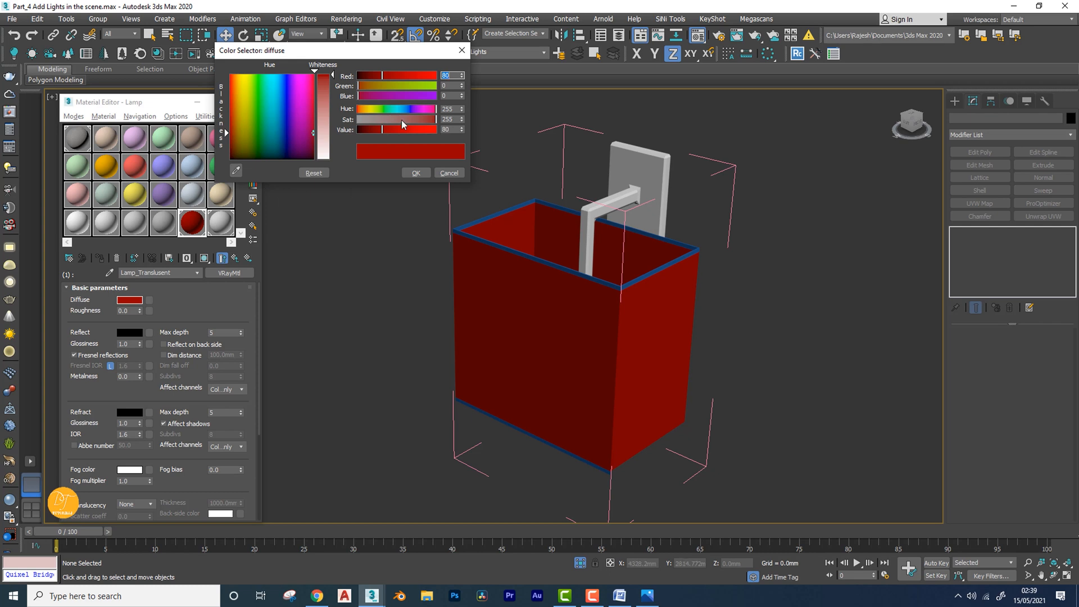
drag(406, 122, 312, 126)
drag(382, 129, 428, 131)
click(416, 173)
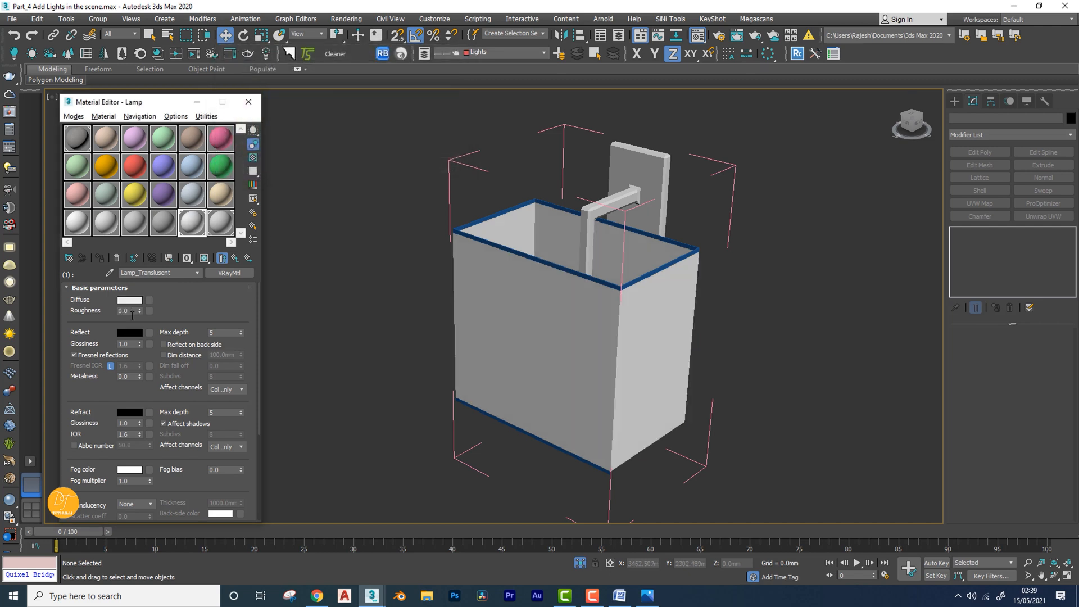
Set the Lamp_Translusent reflection colour to a dark grey with a value of 56
scroll(186, 324, down, 2)
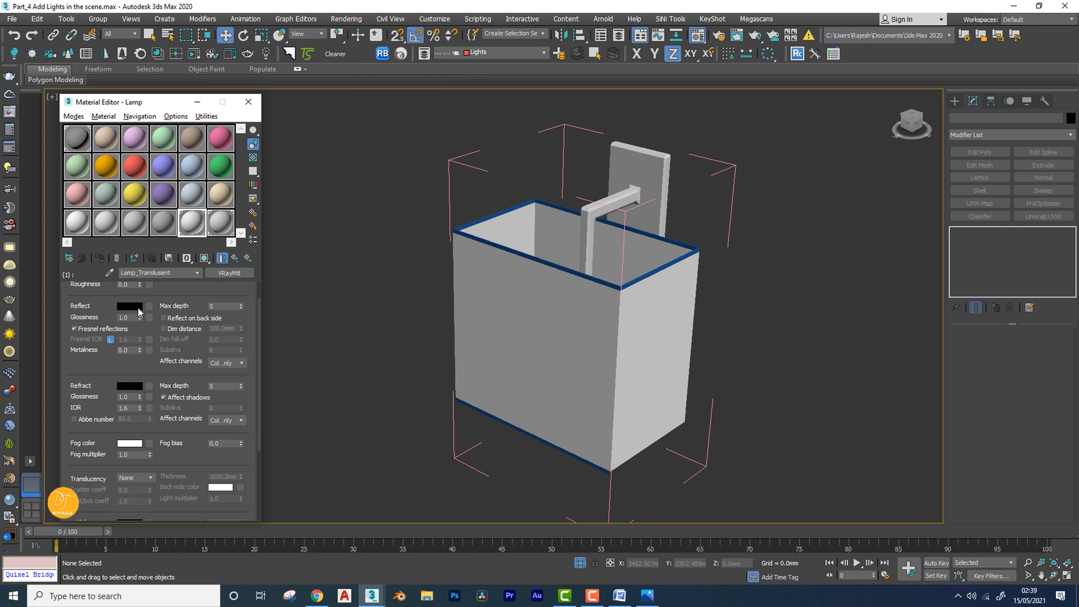
click(133, 309)
mouse_move(377, 133)
mouse_down()
mouse_move(390, 132)
mouse_move(379, 135)
mouse_up()
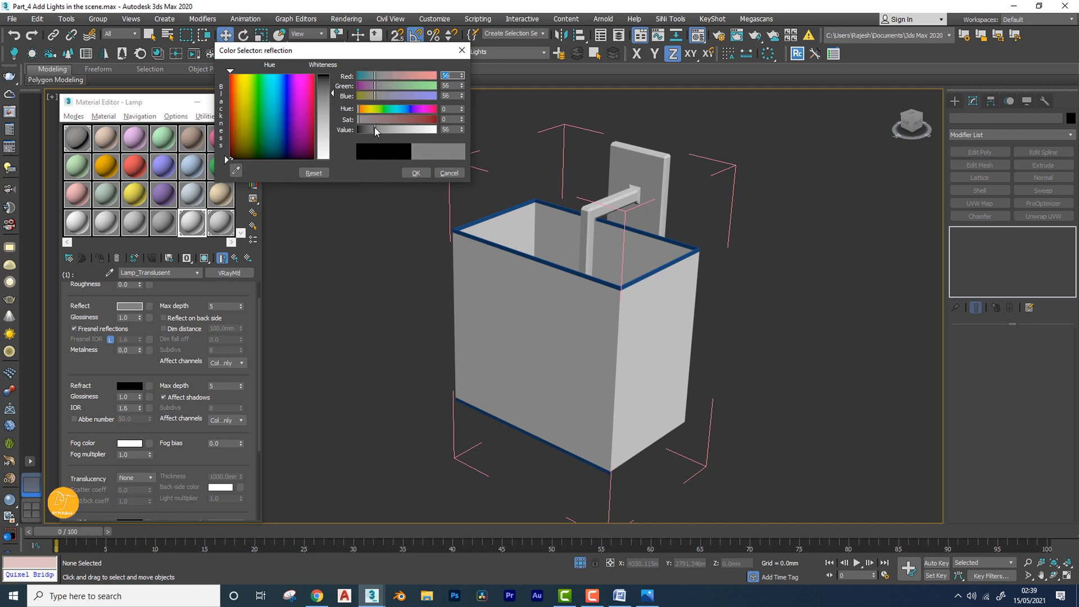
click(415, 173)
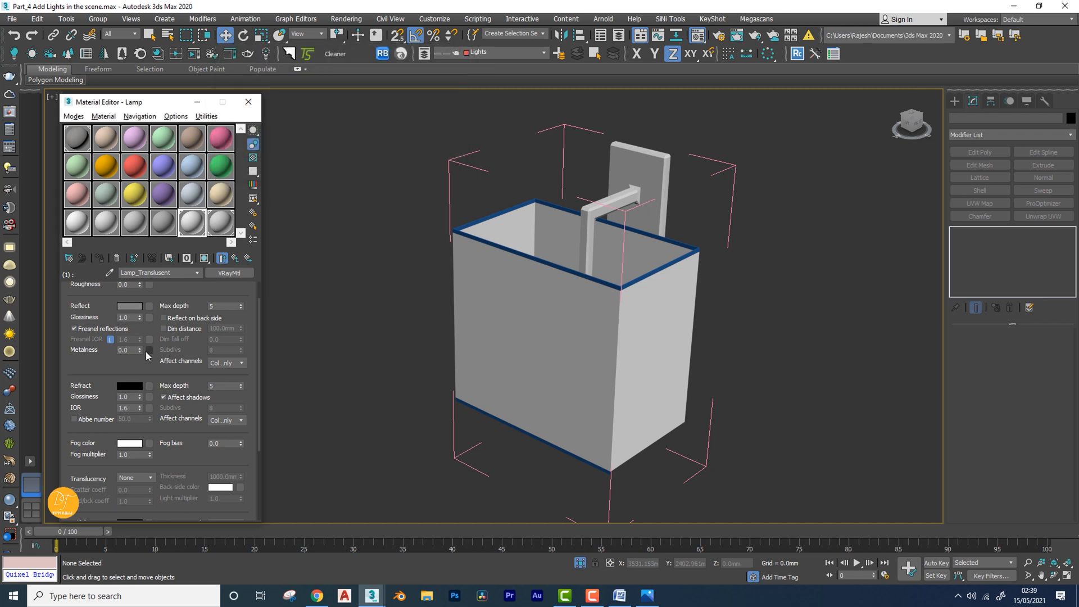
Set the reflection glossiness of Lamp_Translusent to 0.73
double_click(129, 317)
drag(138, 331, 136, 357)
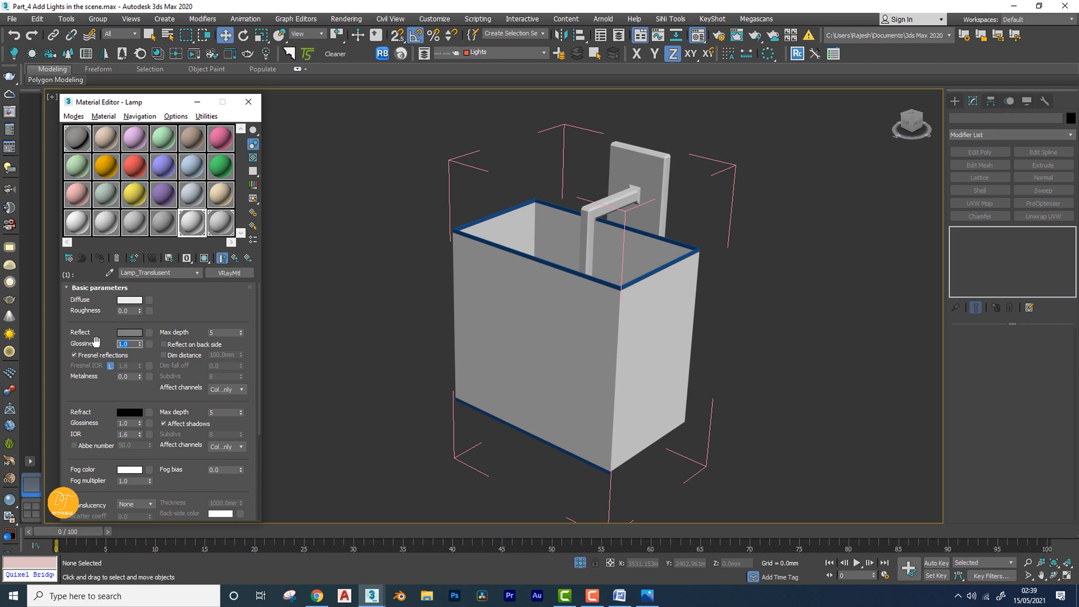
text(.73)
key(Return)
Enable Use local subdivs in the Global DMC options of the V-Ray render setup
mouse_move(183, 316)
mouse_down()
mouse_move(183, 284)
mouse_move(181, 301)
mouse_up()
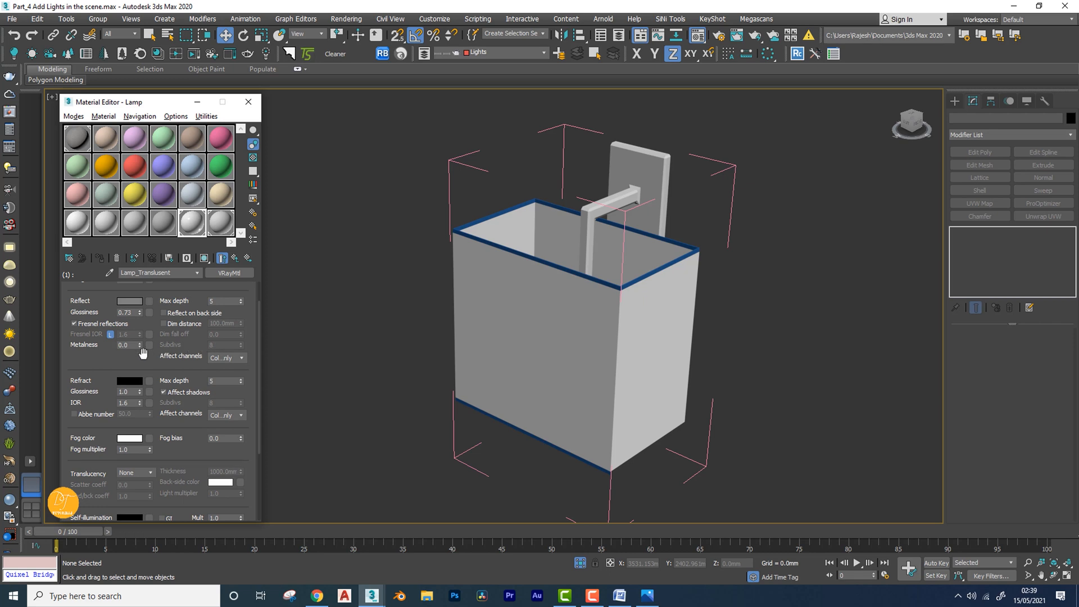
drag(120, 361, 120, 367)
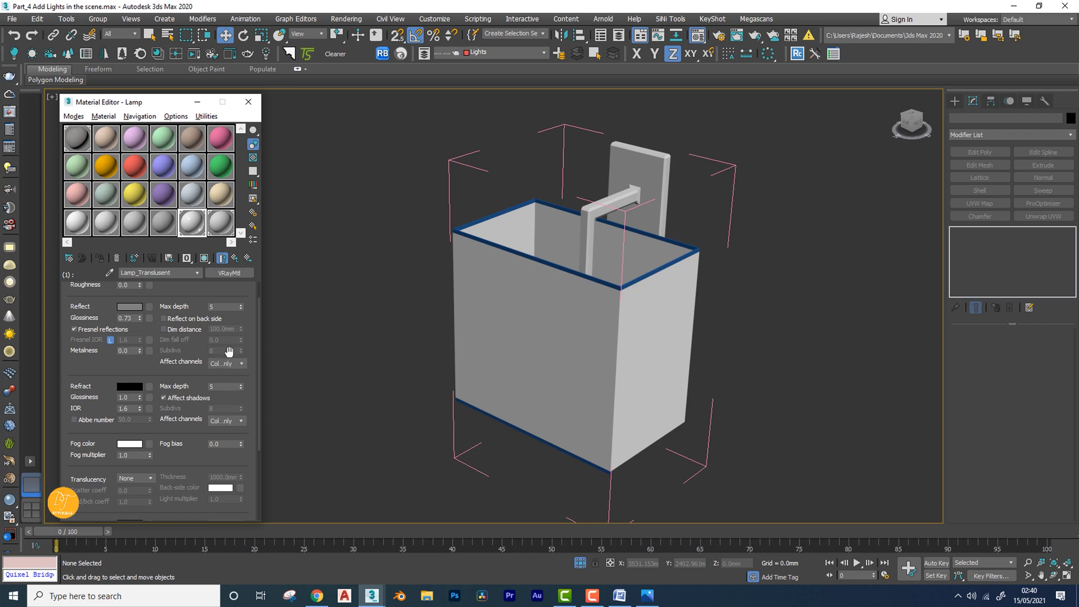
click(718, 35)
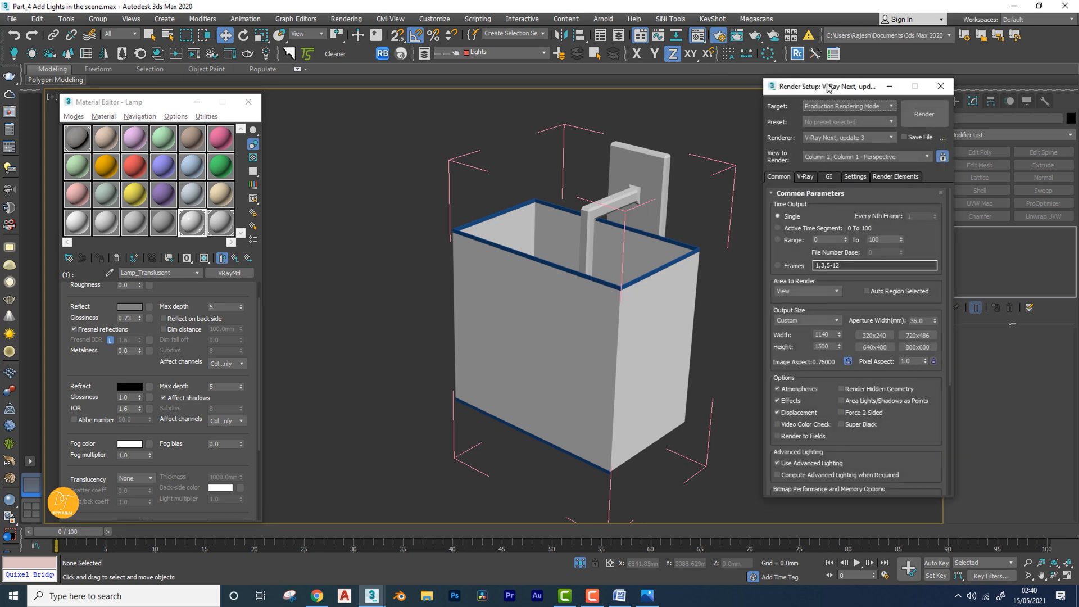
drag(827, 87, 812, 60)
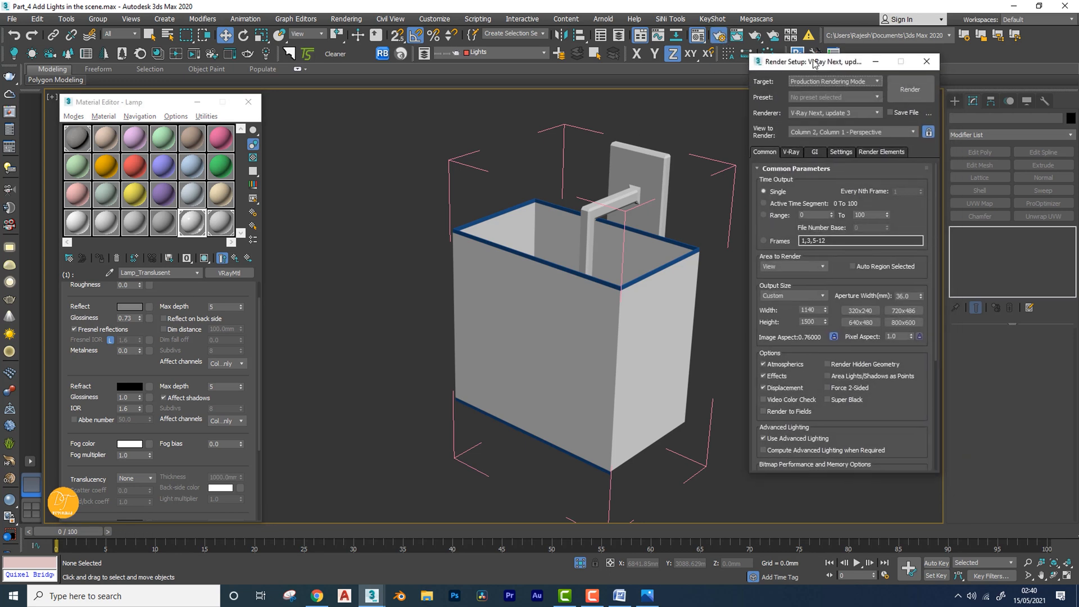
click(788, 149)
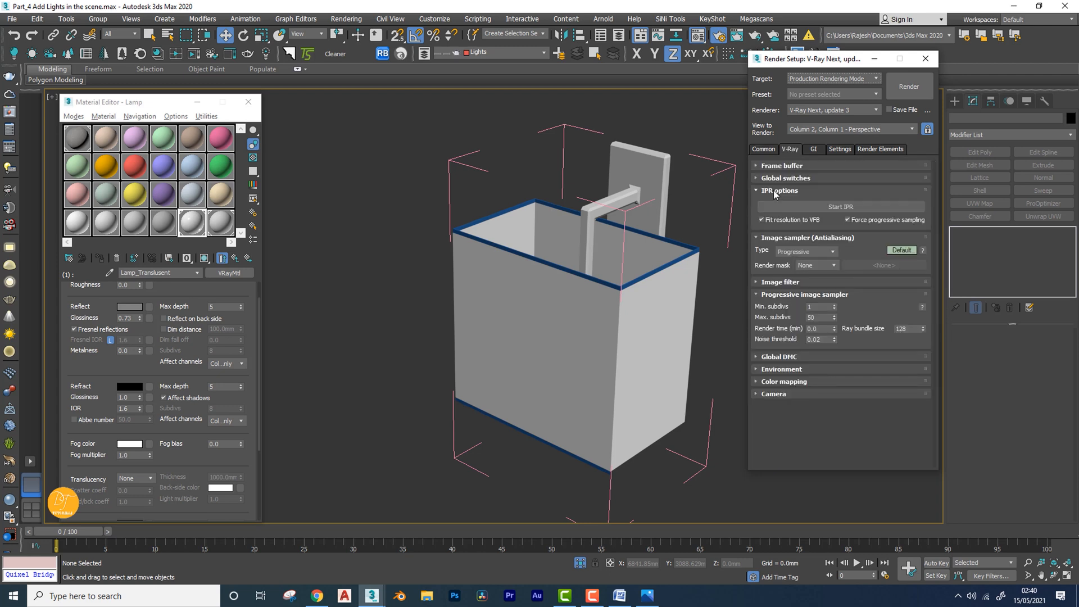
click(773, 192)
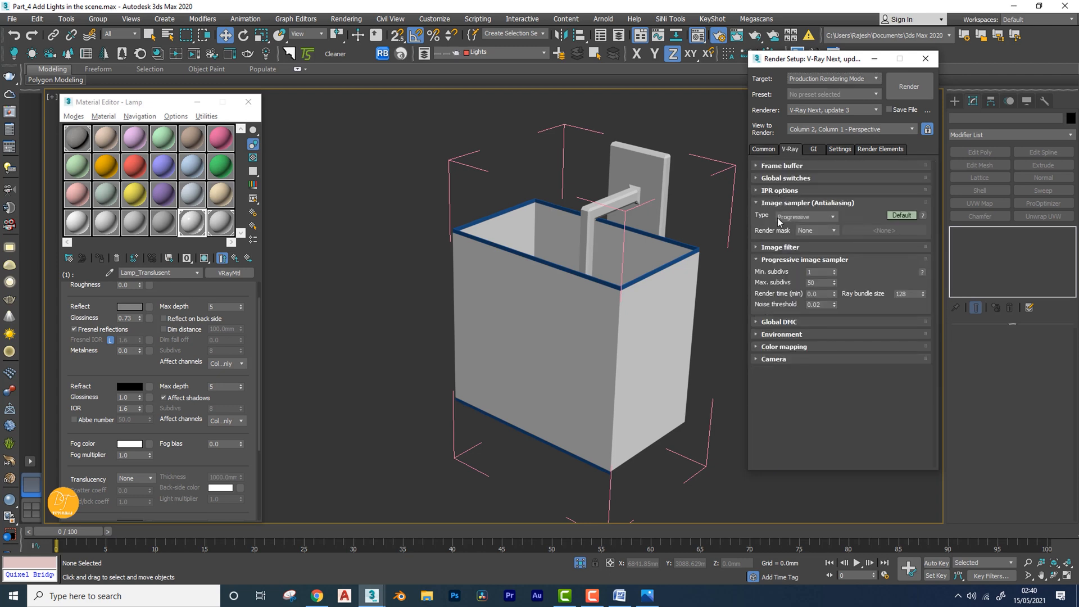
click(787, 323)
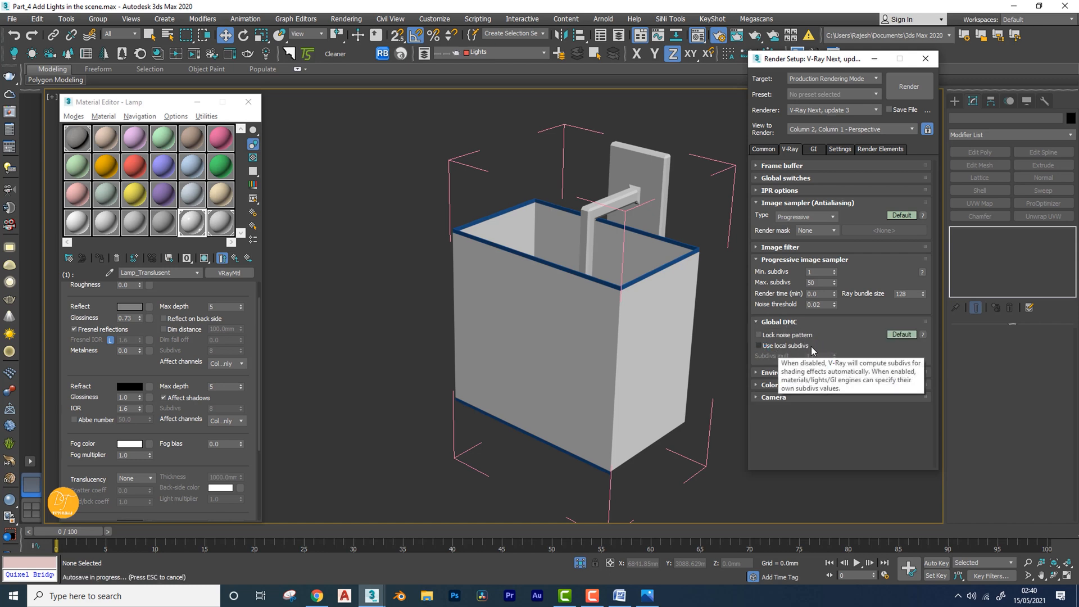
key(Escape)
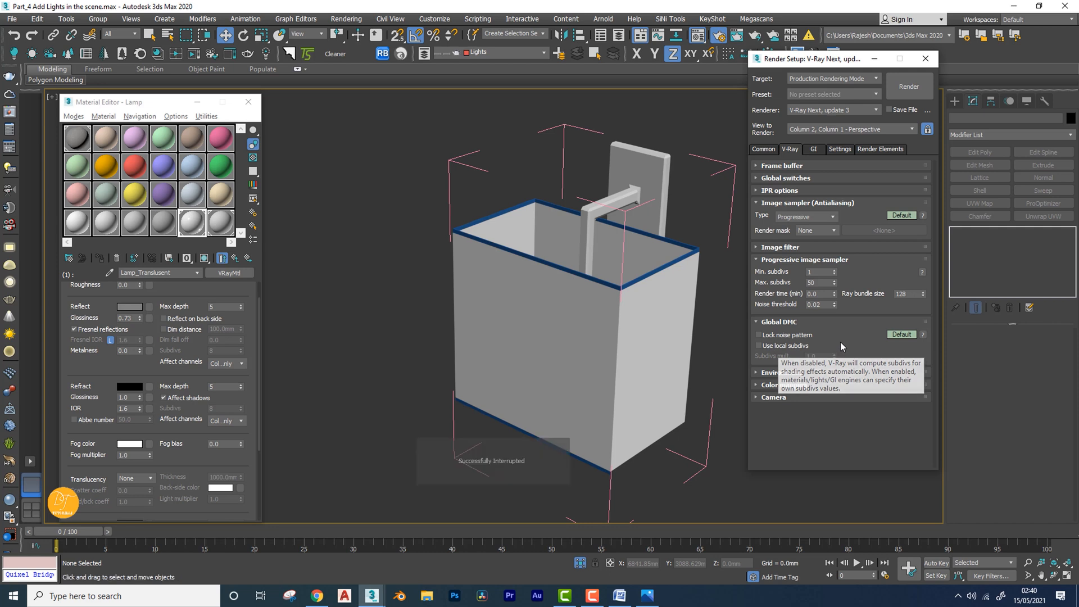
click(759, 345)
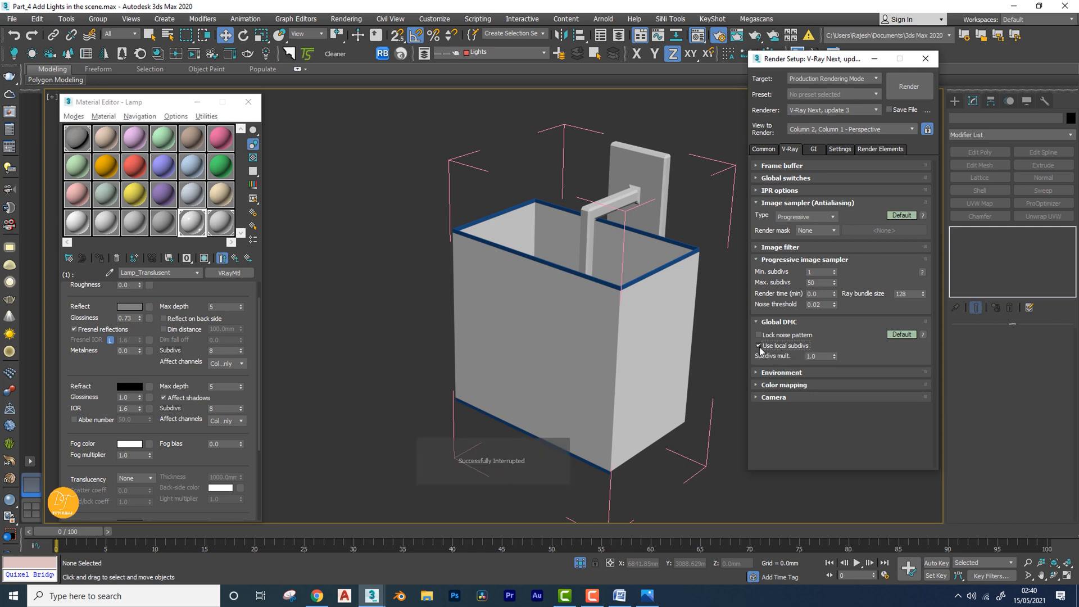
Toggle Use local subdivs off and on to compare the material's Subdivs fields, leave it enabled, and close Render Setup
click(760, 346)
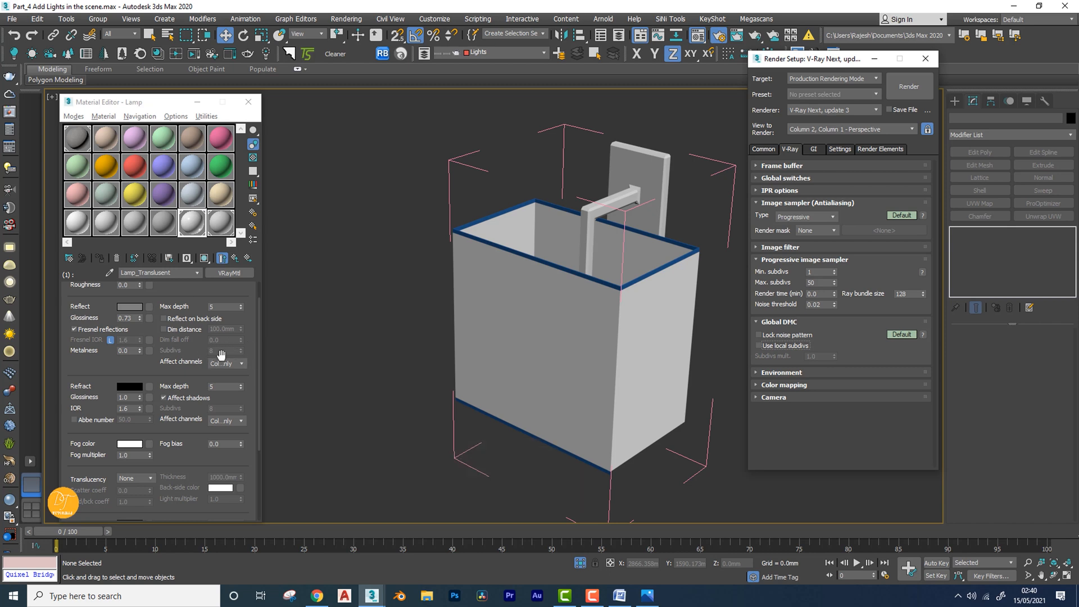
click(758, 346)
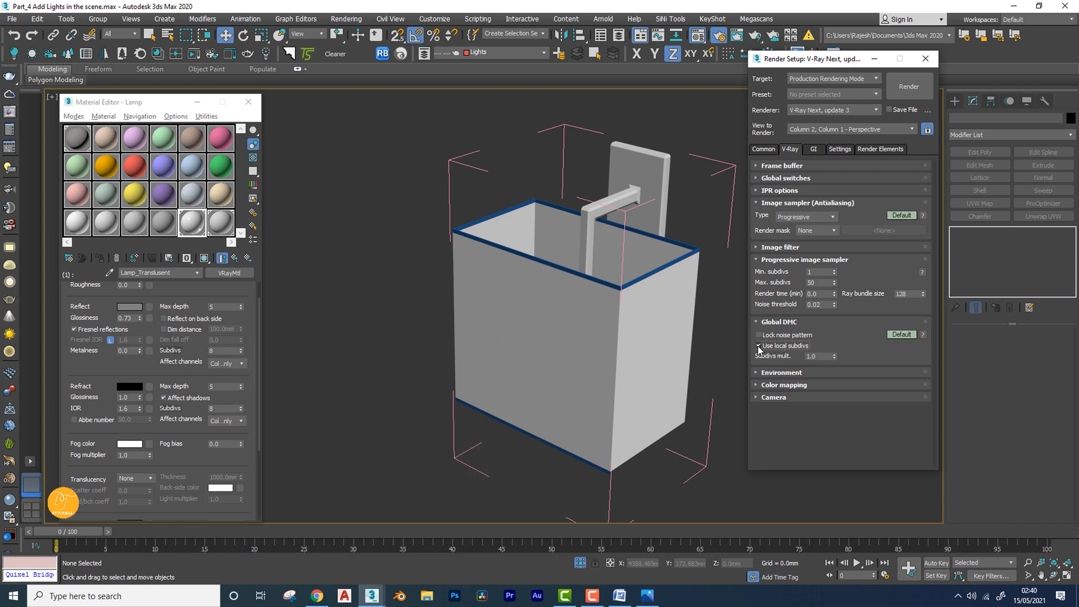
click(758, 347)
click(758, 346)
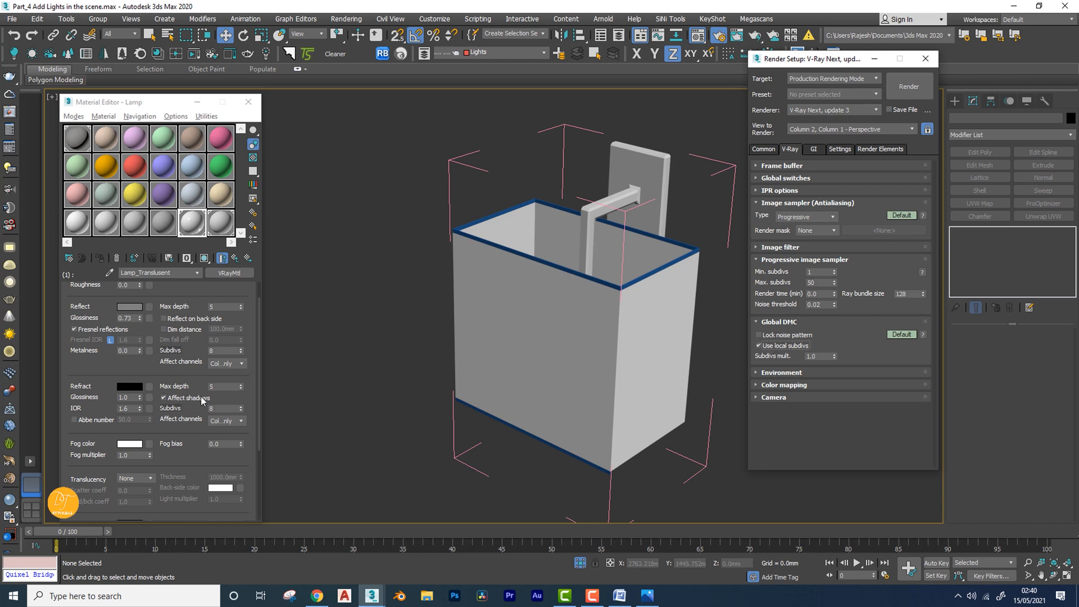
click(925, 60)
Set the reflection subdivs of Lamp_Translusent to 20
middle_drag(316, 399, 290, 381)
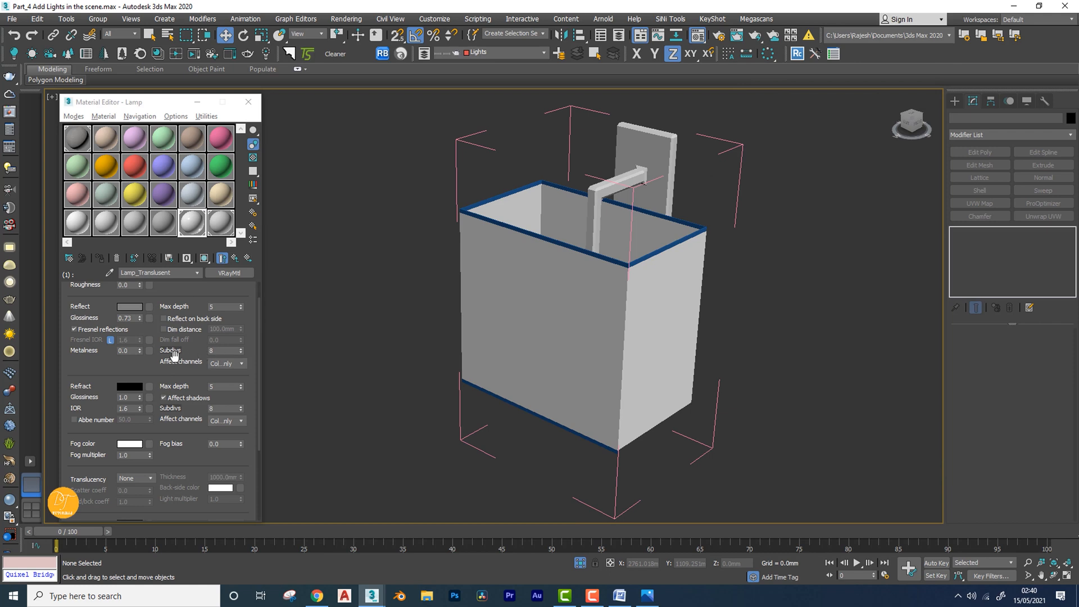
double_click(218, 350)
text(3)
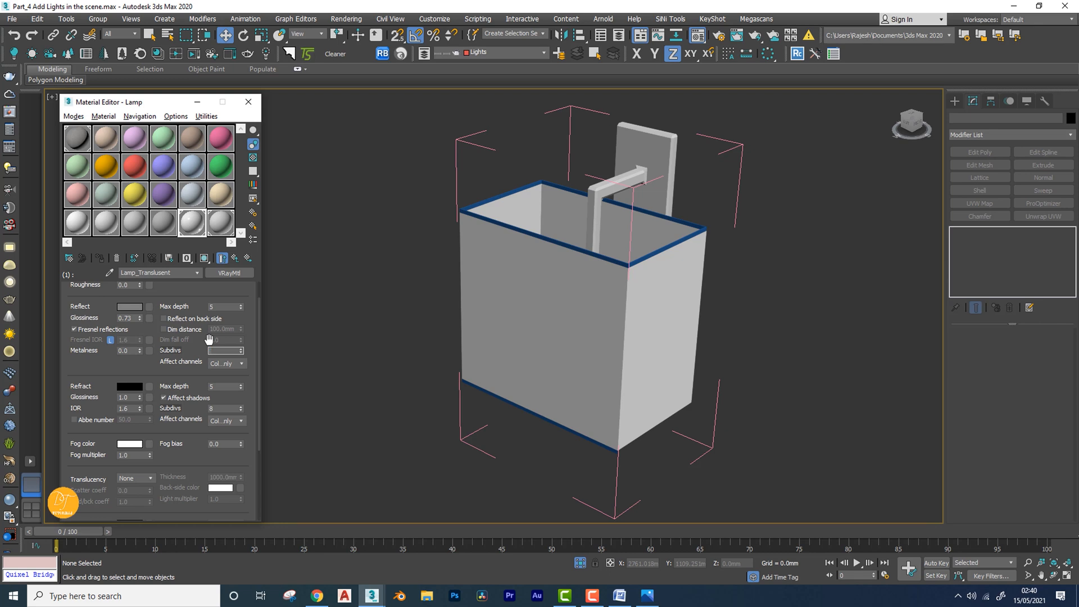
key(Return)
drag(130, 368, 124, 394)
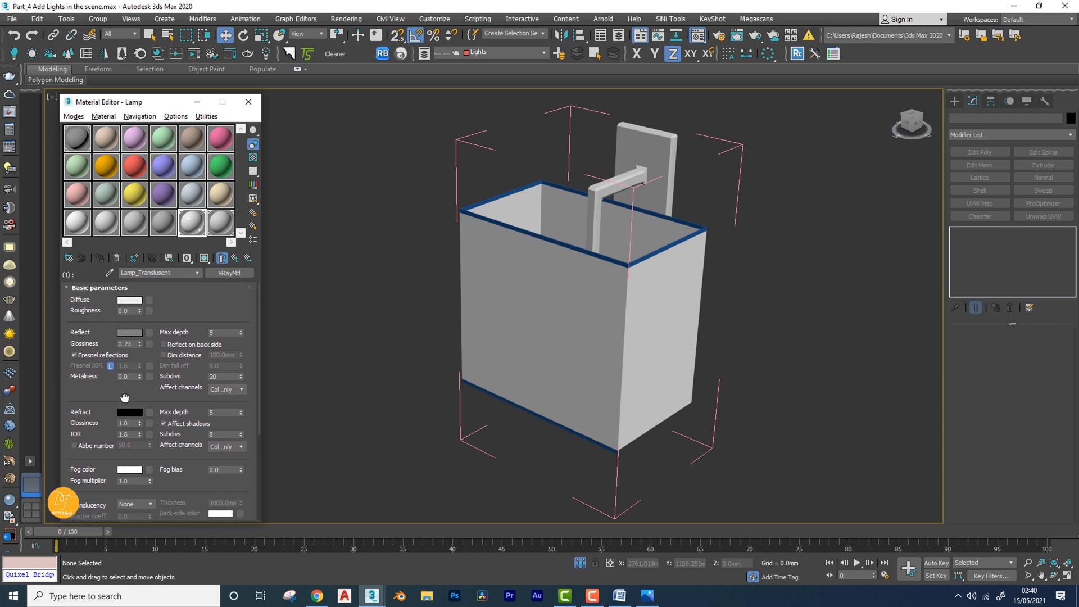
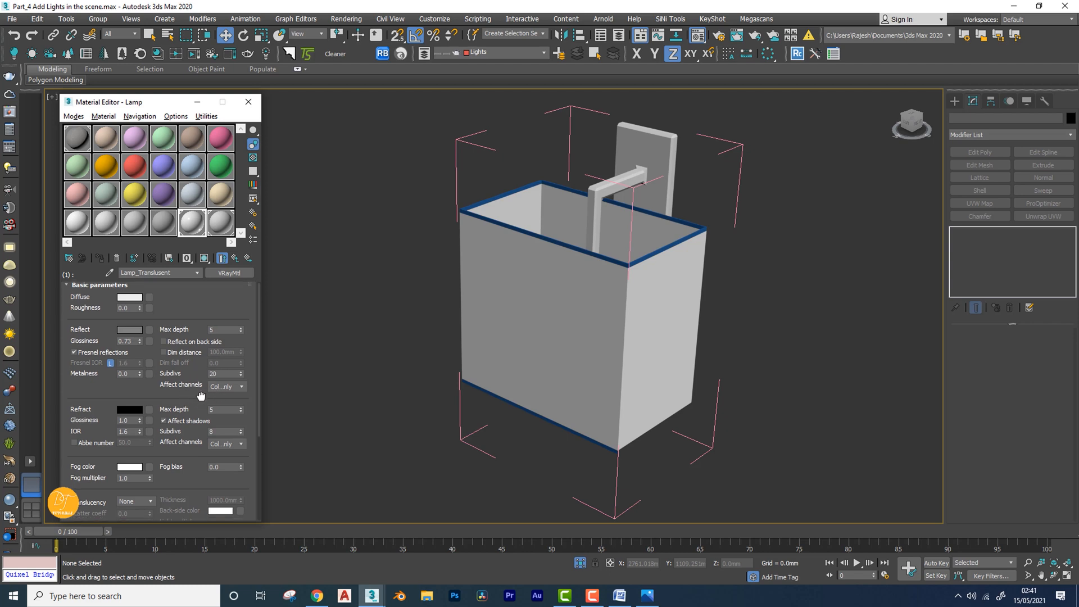
Change the diffuse colour of the Lamp_Frame sub-material to a neutral grey with value 132, and return to the parent Lamp material
drag(200, 403, 191, 365)
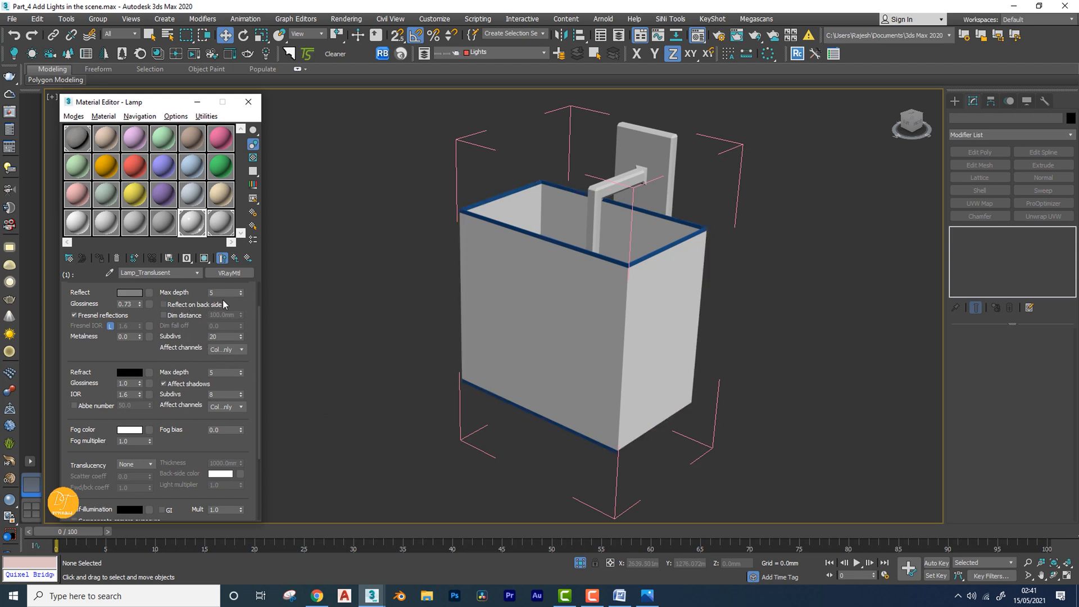
click(235, 258)
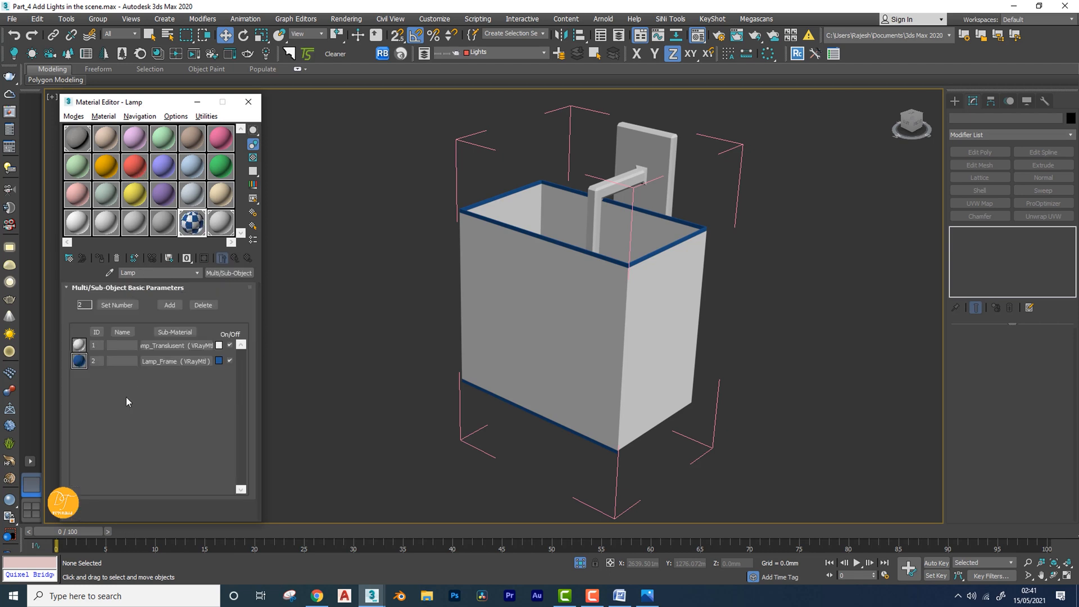
click(191, 362)
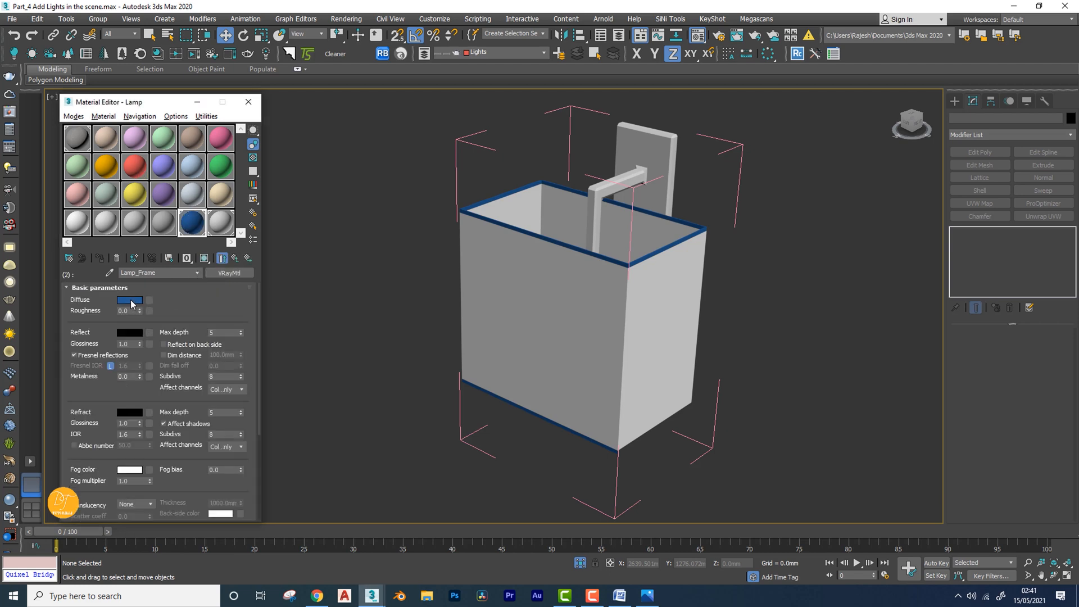
click(131, 300)
mouse_move(399, 121)
mouse_down()
mouse_move(335, 120)
mouse_move(387, 129)
mouse_up()
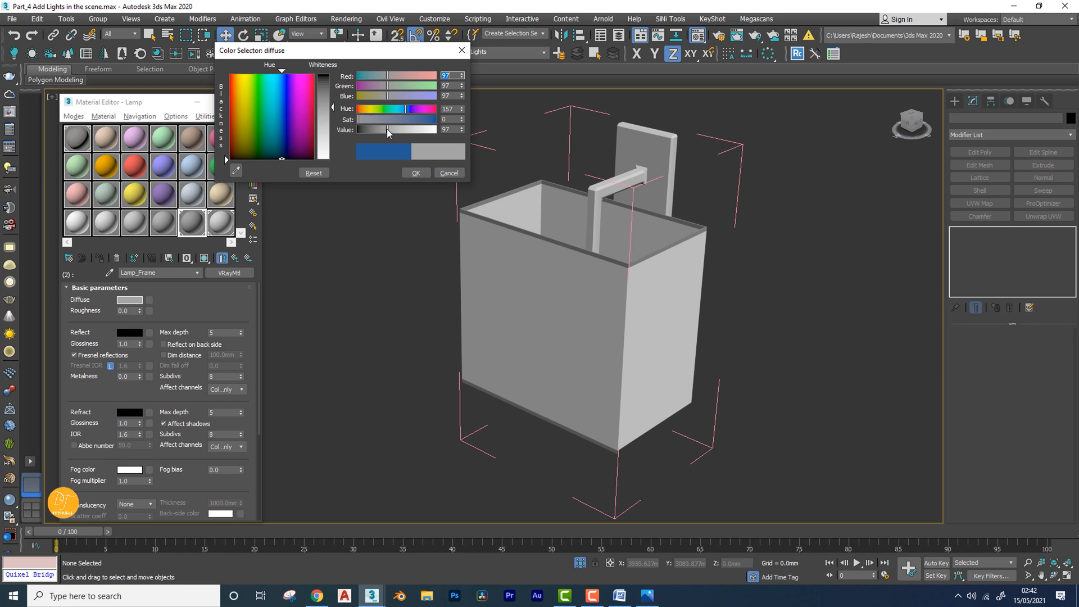
drag(387, 130, 319, 114)
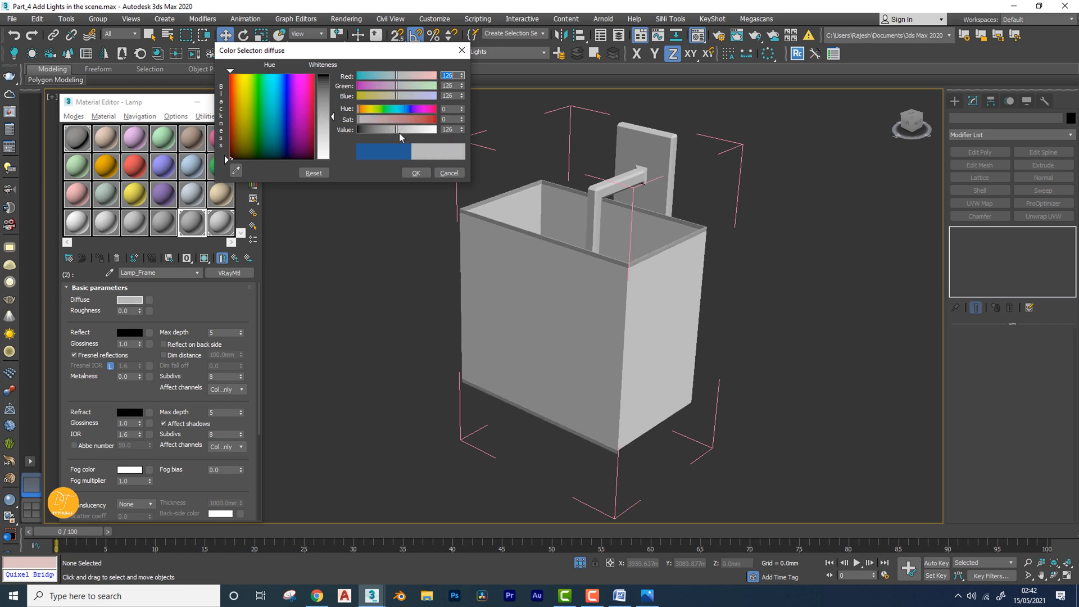
drag(396, 130, 397, 130)
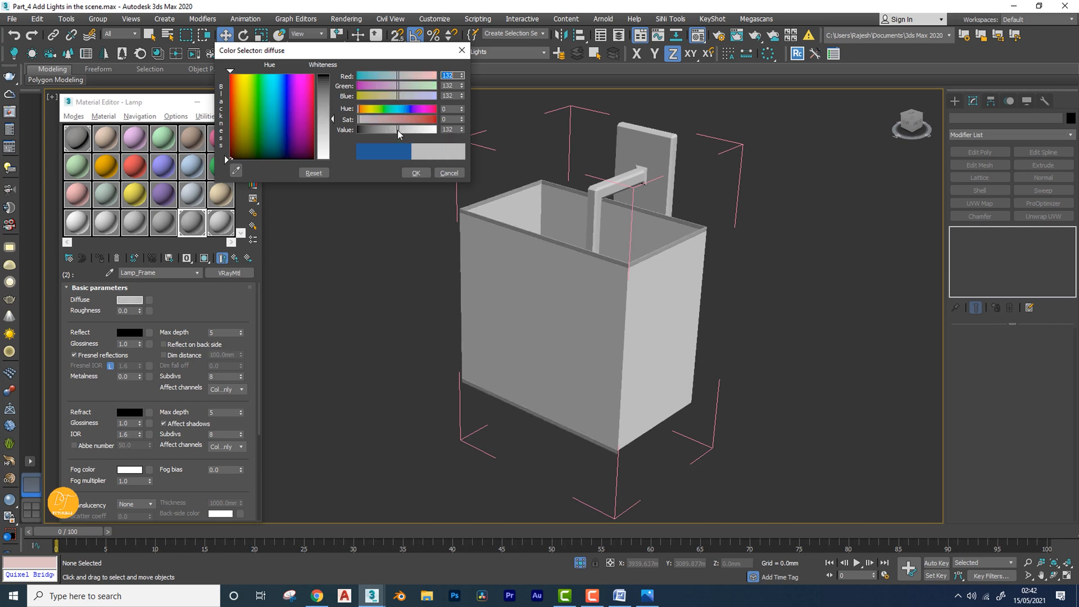
click(415, 172)
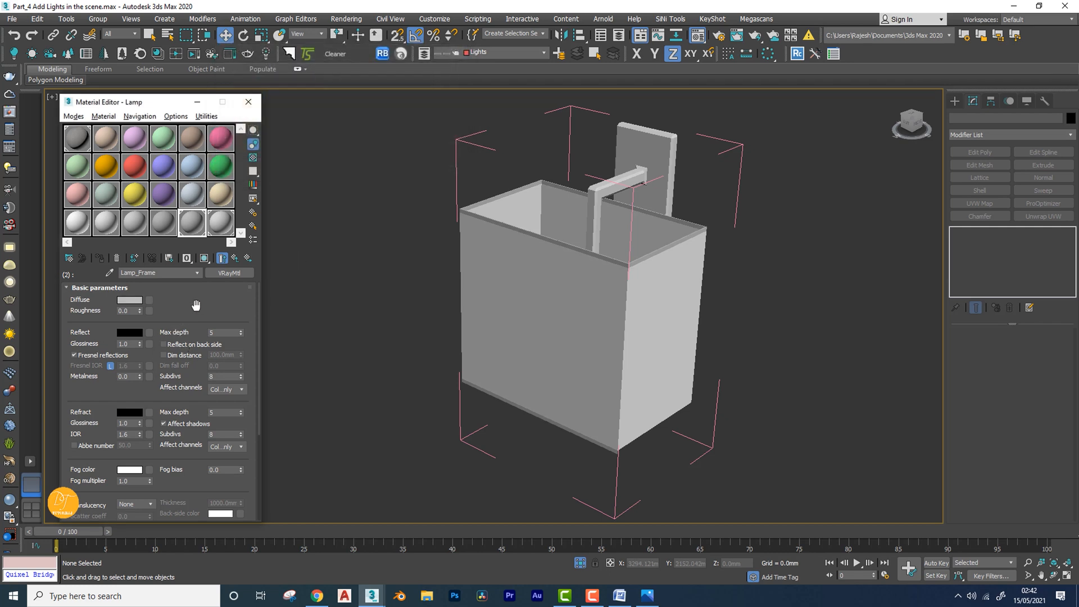
click(230, 259)
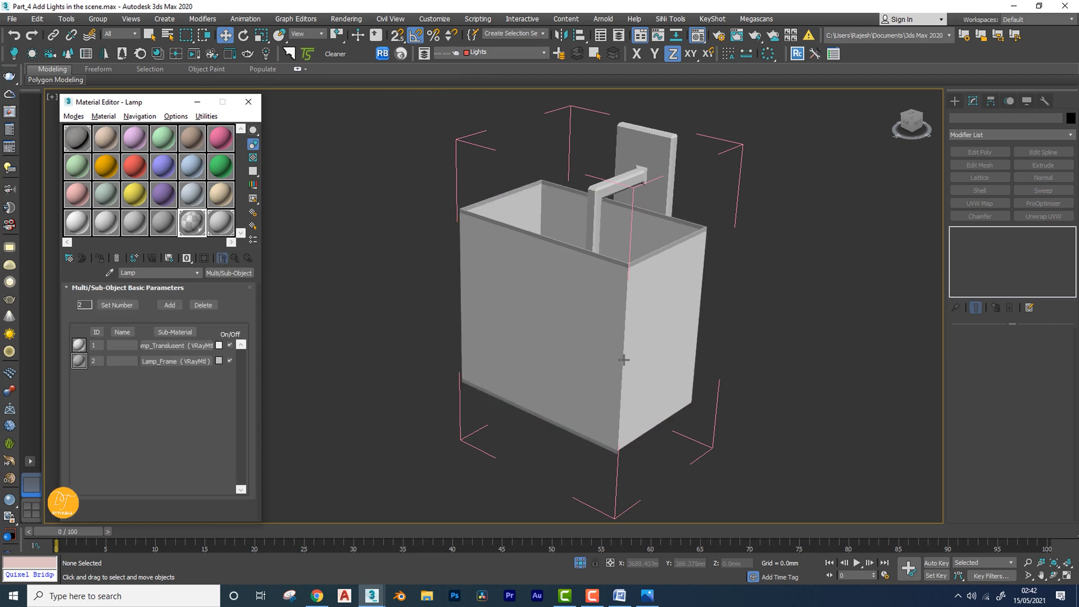
Assign the grey VRayMtl sample Material #22 to the lamp's wall bracket and rename the material Lamp_Metal
middle_drag(612, 310, 598, 321)
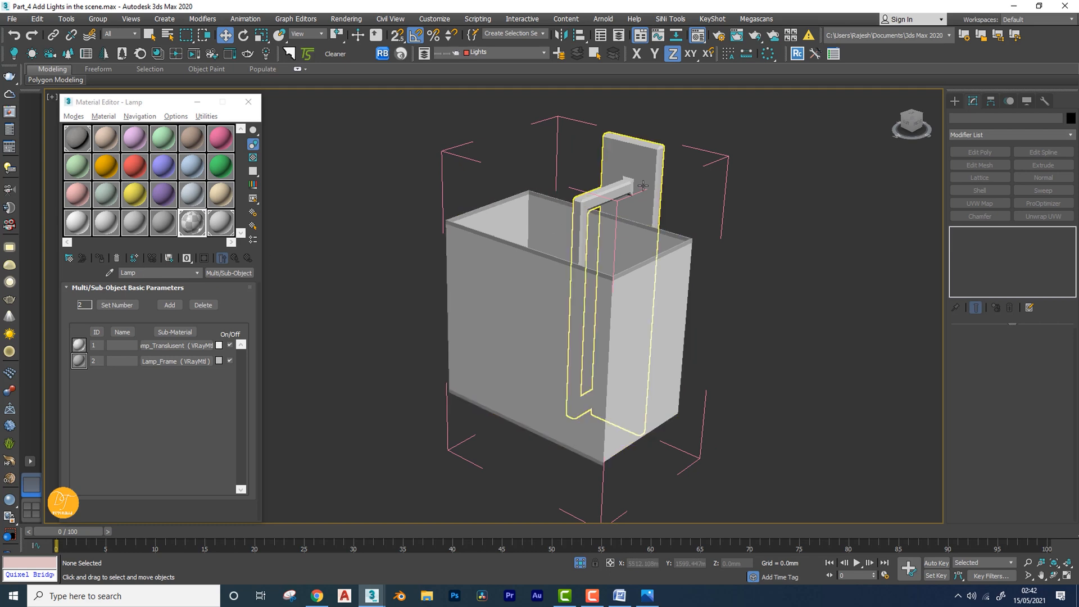
alt+middle_drag(652, 180, 573, 231)
click(577, 209)
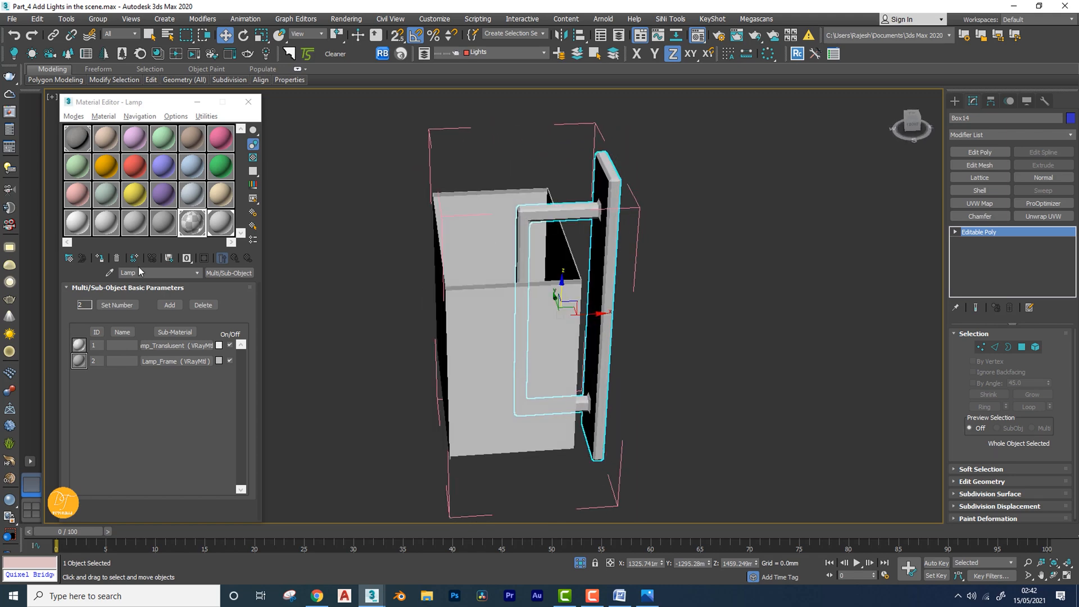
click(164, 224)
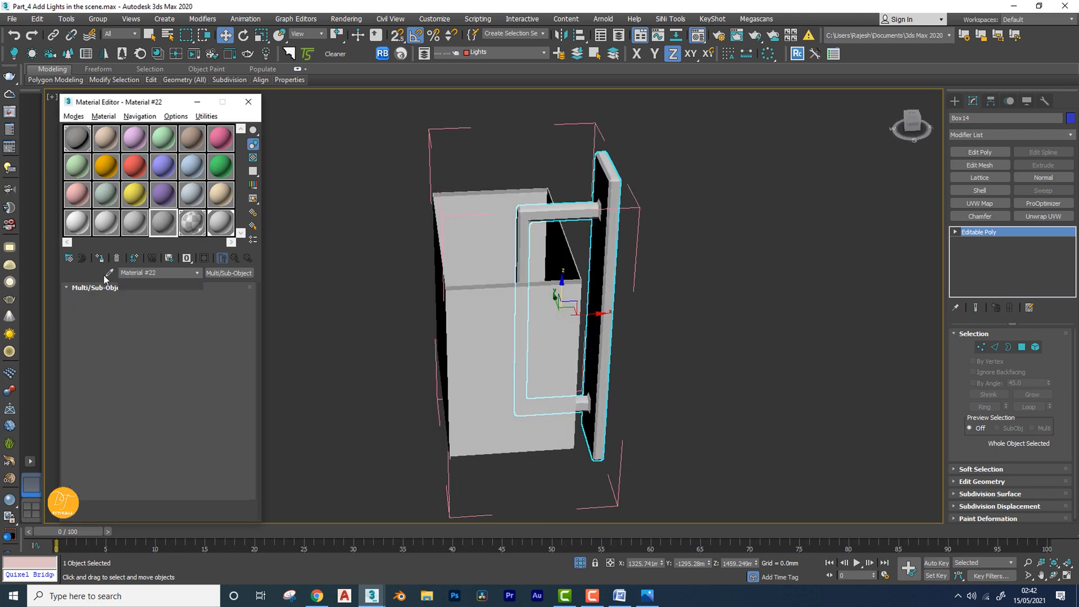
click(101, 260)
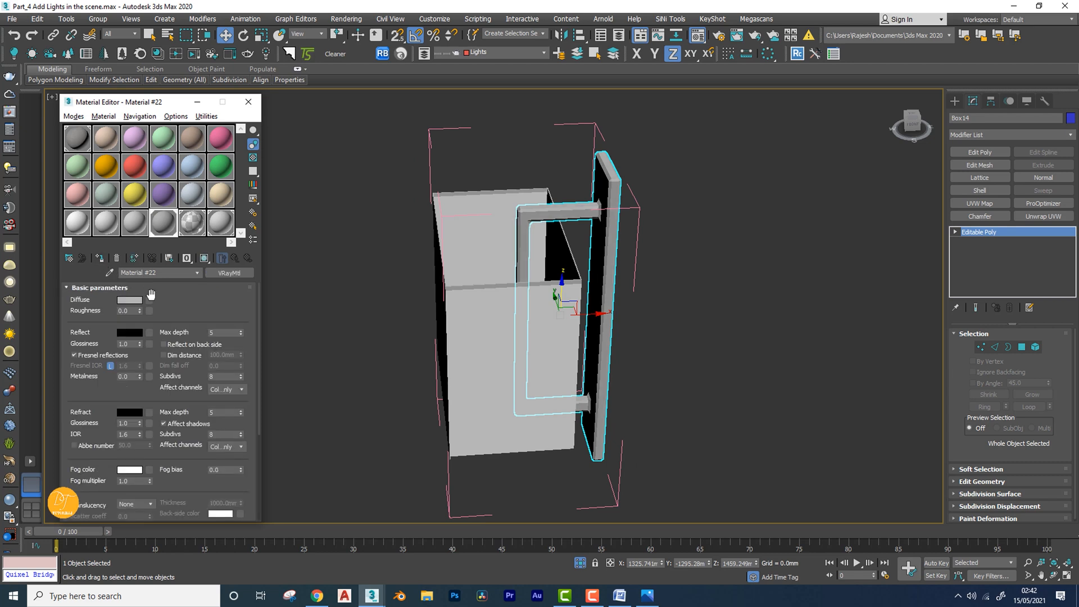
click(168, 276)
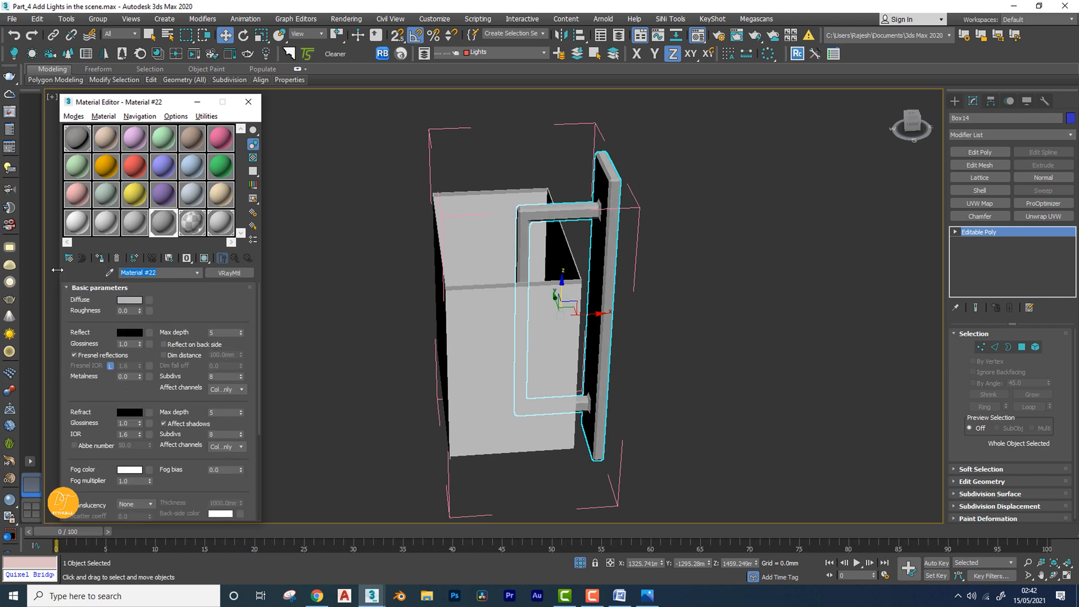
text(Lamp_Metal)
Set Lamp_Metal's diffuse colour to black and its reflection colour to a neutral grey with value 179
click(131, 303)
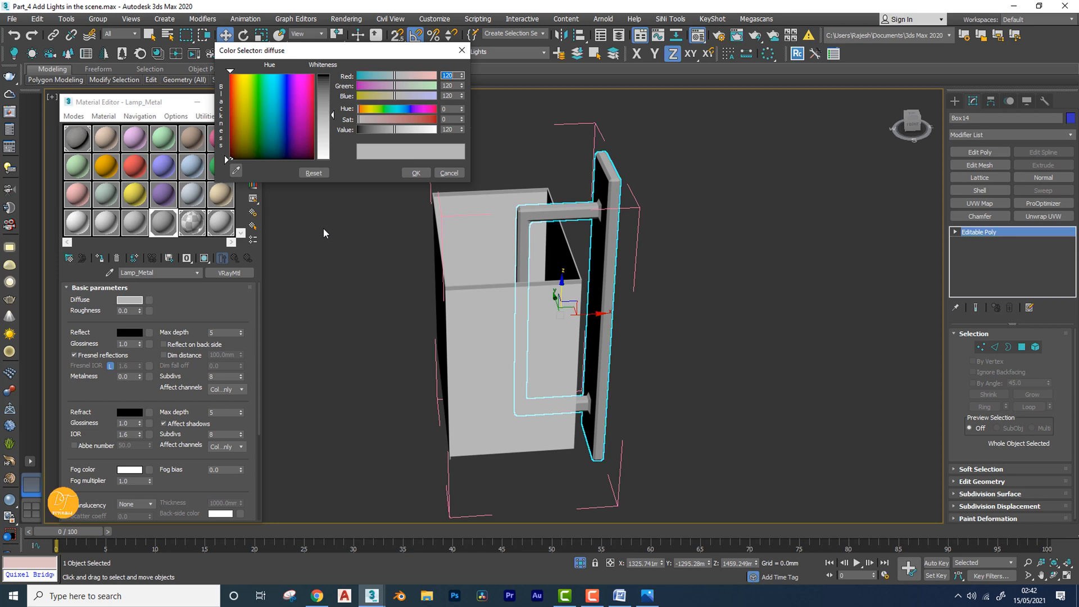
drag(395, 133, 341, 136)
click(416, 173)
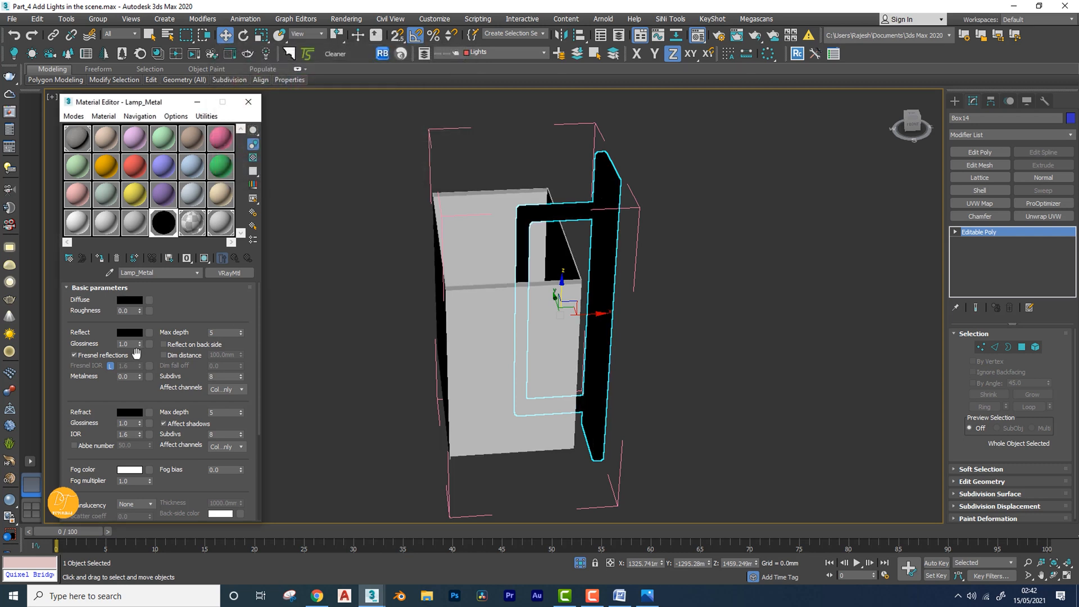
click(130, 333)
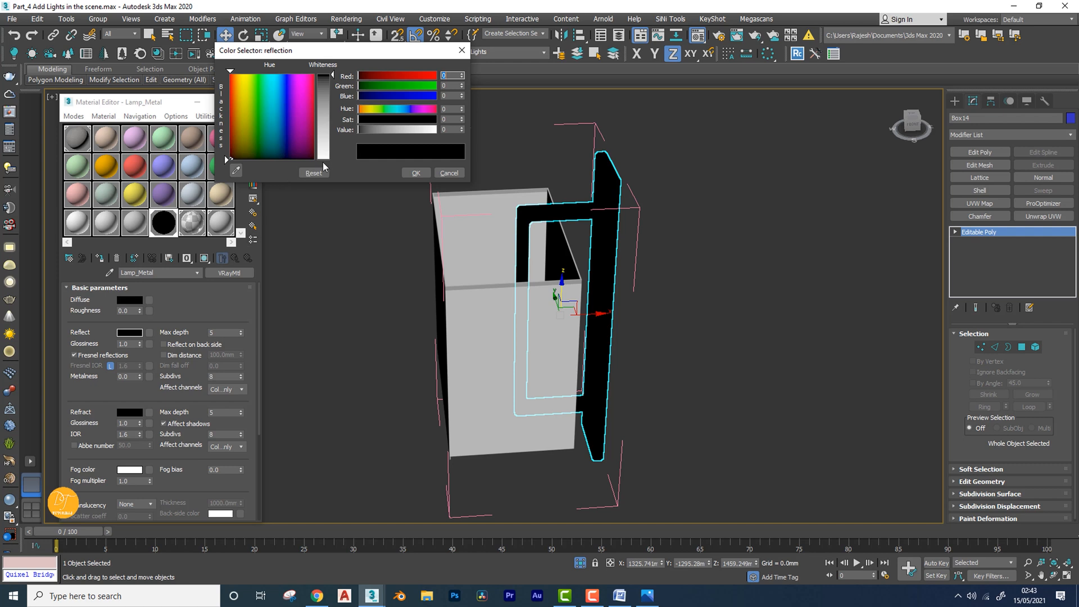
click(402, 129)
drag(408, 133, 412, 135)
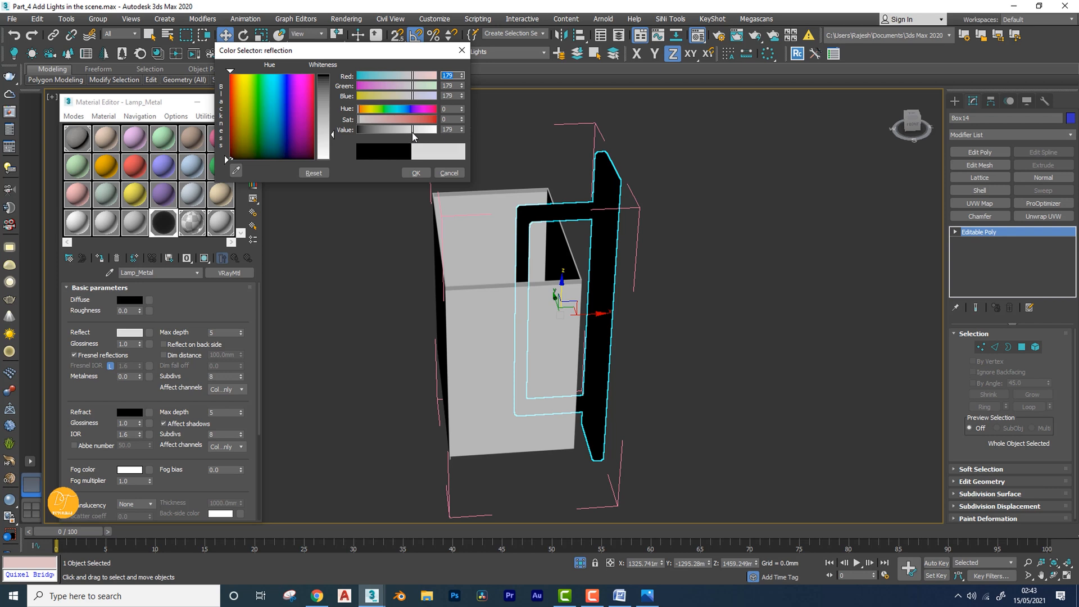
click(416, 172)
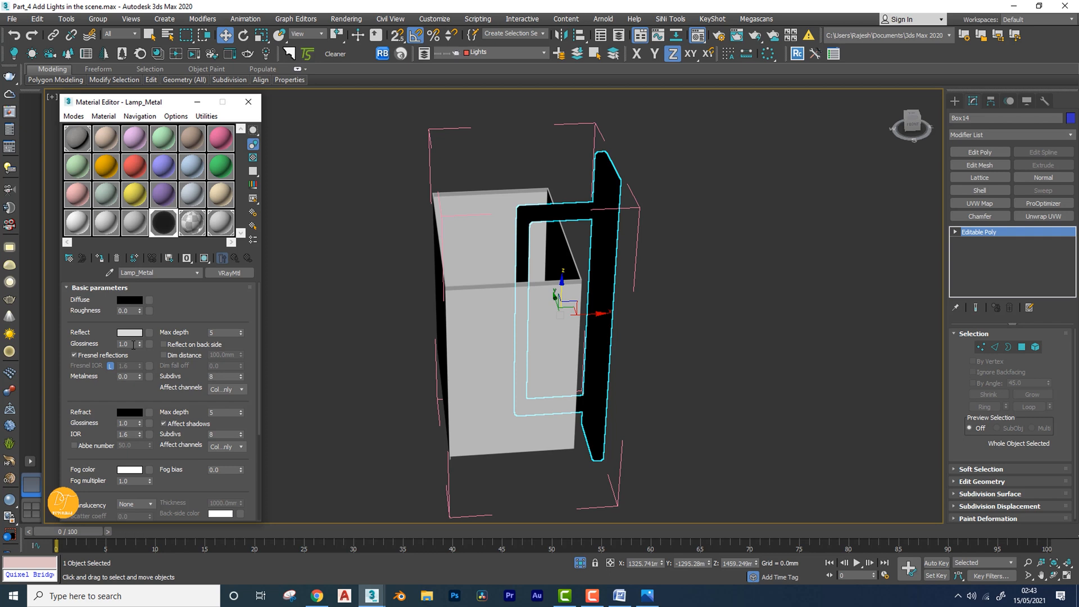
Set Lamp_Metal's reflection glossiness to 0.96 and check it in an enlarged preview with the checkered background enabled
double_click(133, 344)
click(254, 158)
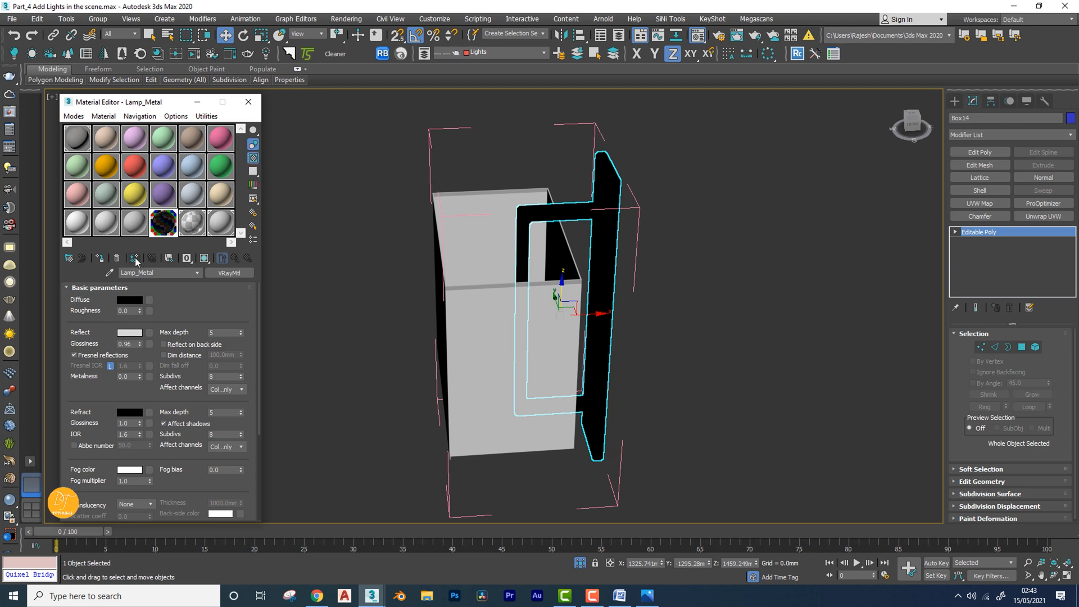
double_click(163, 226)
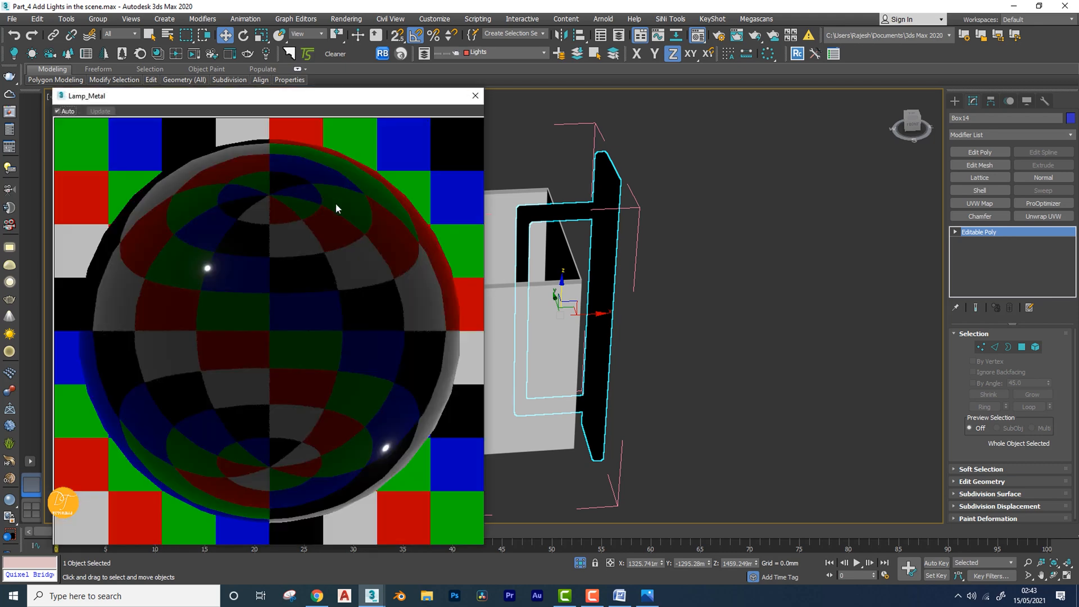
click(475, 95)
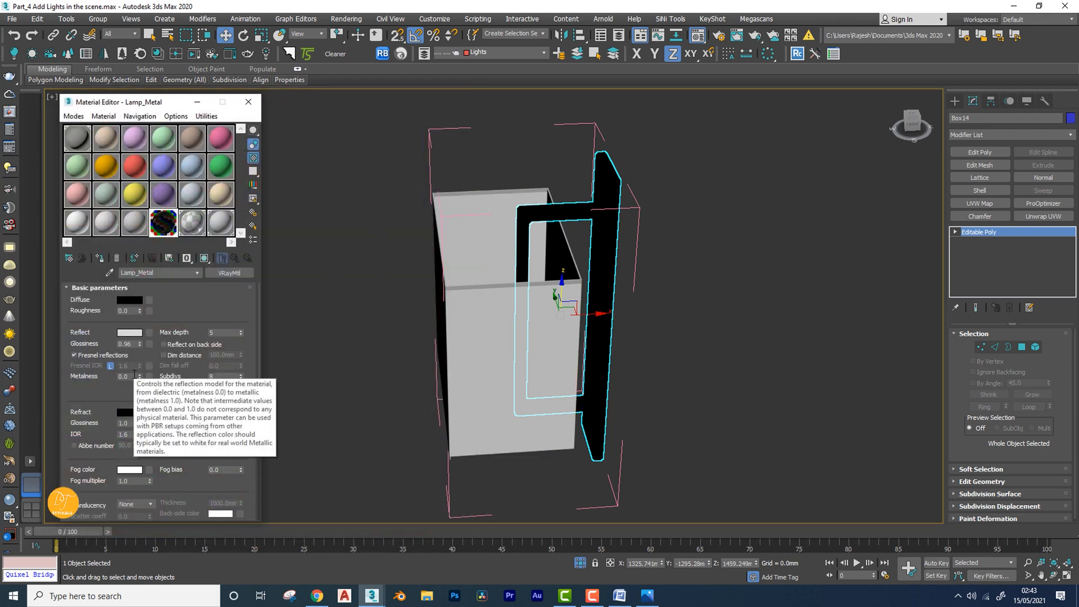
Set the reflection subdivs of Lamp_Metal to 16
double_click(216, 377)
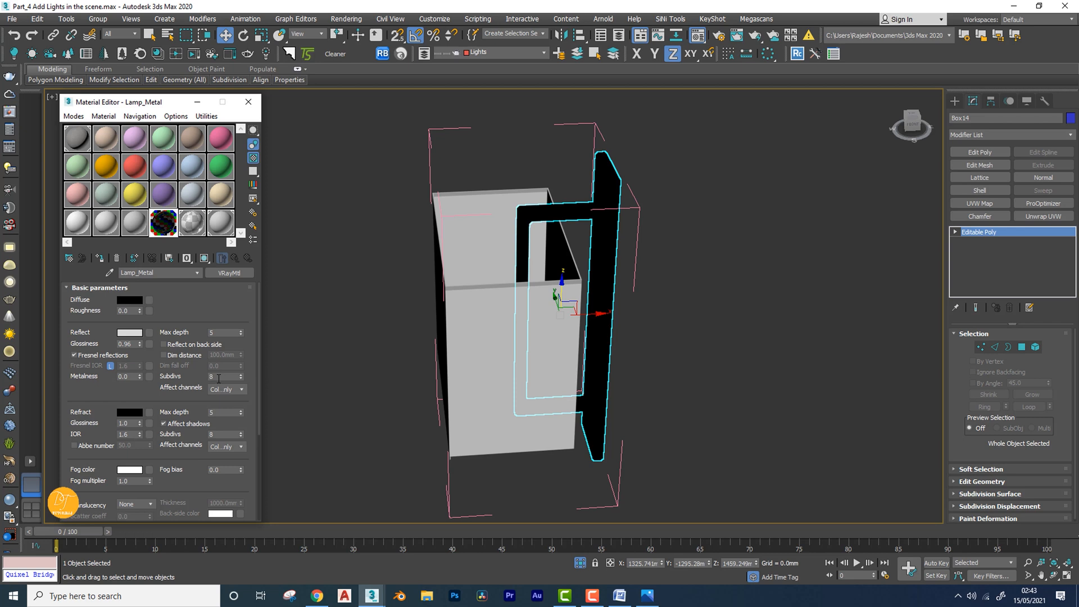
text(3)
key(Return)
Open Lamp_Metal's enlarged preview beside the material editor and set the BRDF anisotropy to -0.6
scroll(155, 399, down, 2)
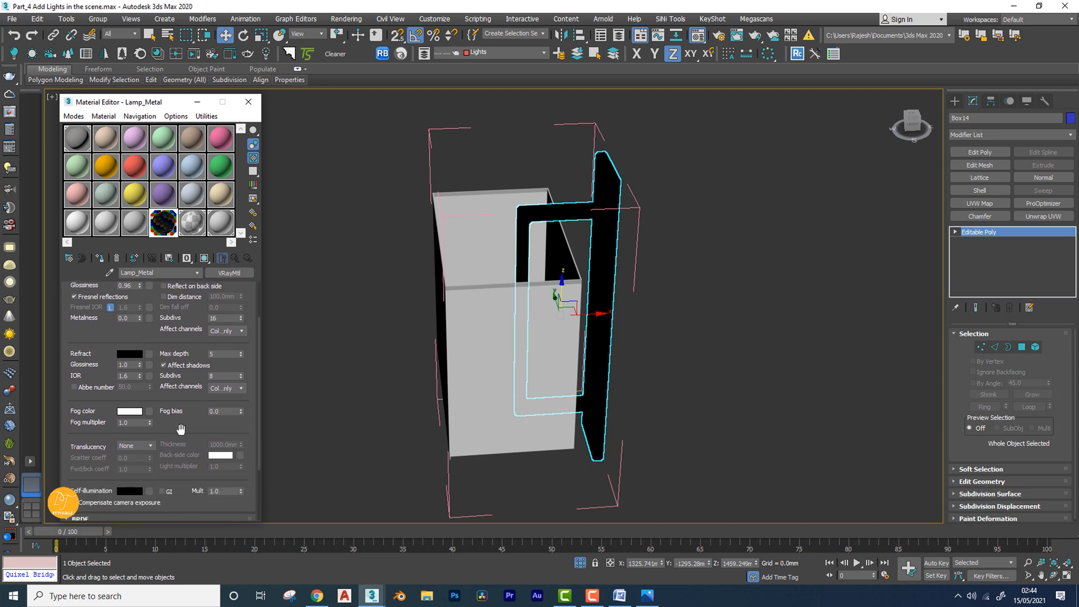
alt+middle_drag(520, 377, 547, 343)
double_click(167, 224)
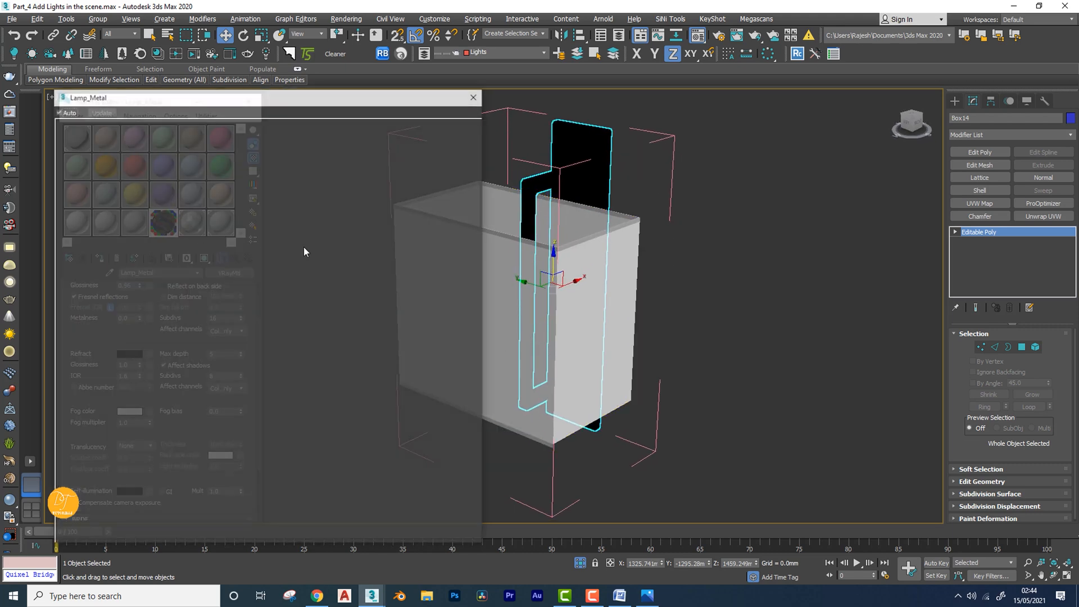
drag(262, 101, 547, 63)
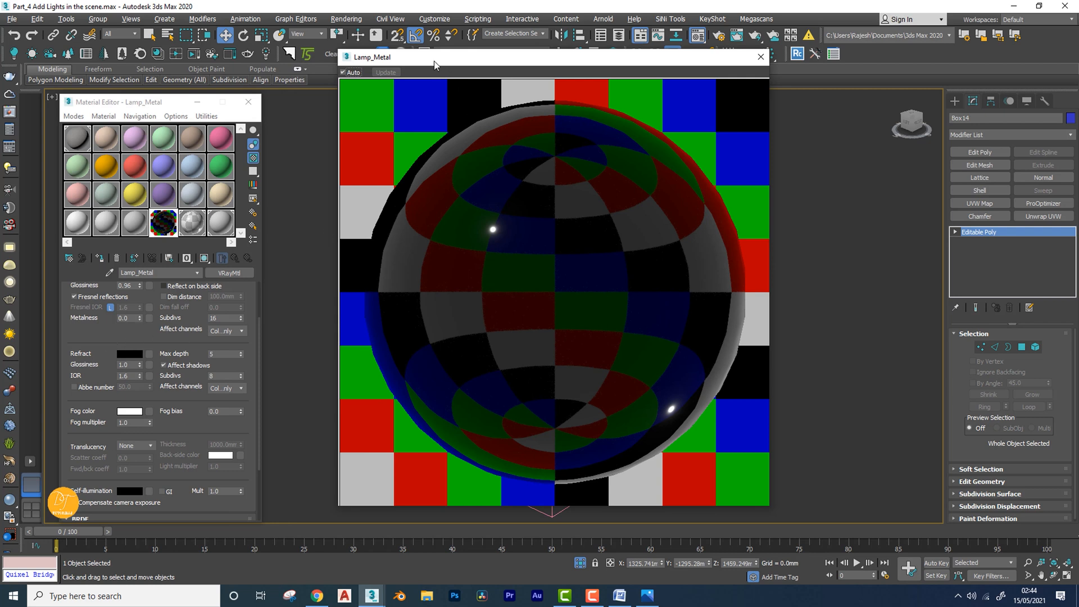
drag(179, 431, 192, 303)
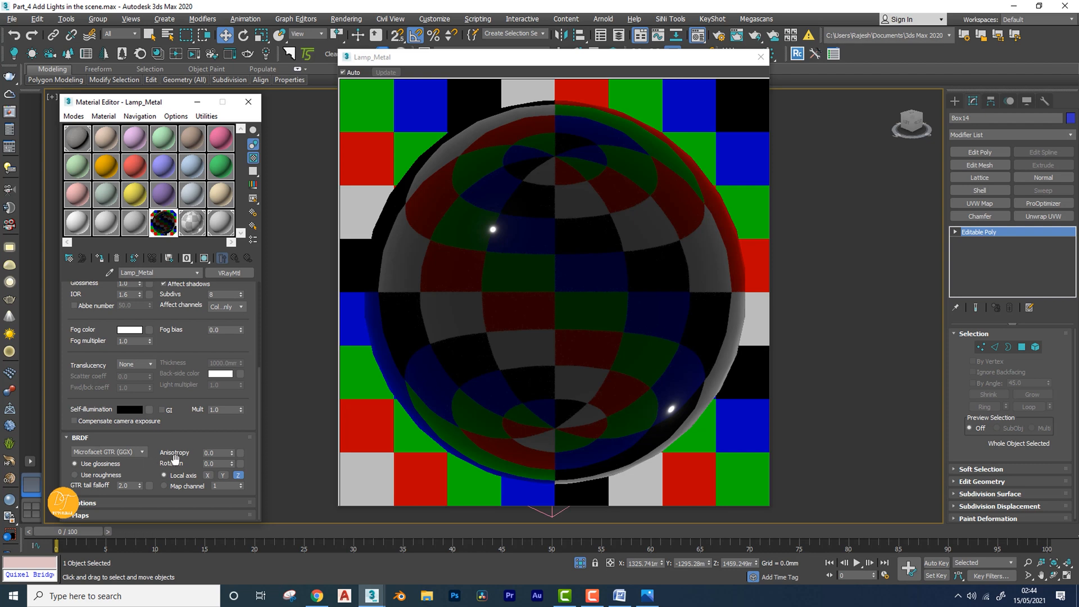
double_click(219, 453)
text(-0)
text(.6)
key(Return)
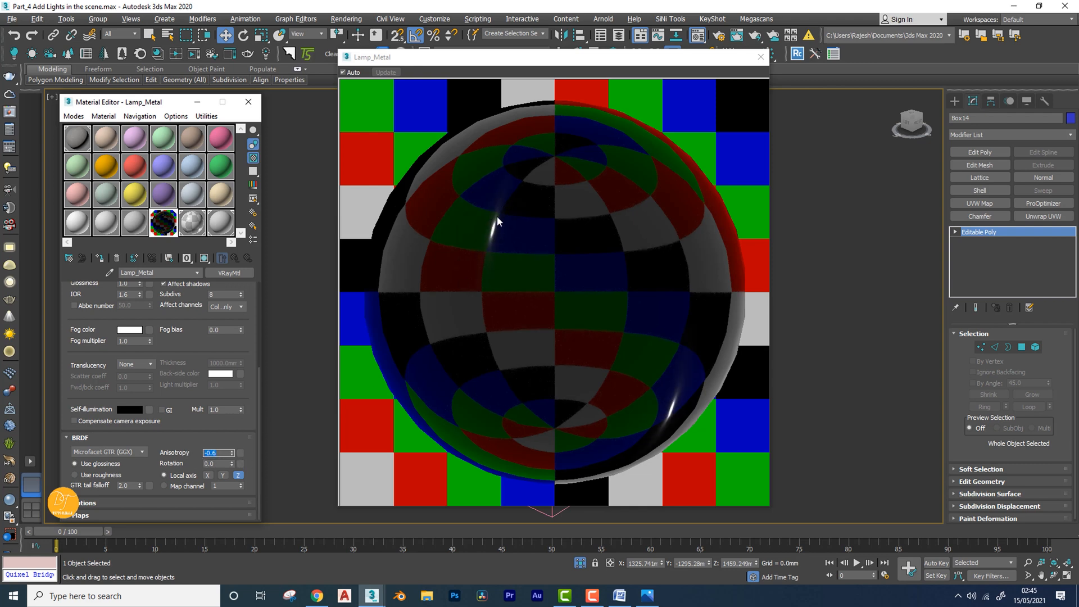
Reset Lamp_Metal's anisotropy to 0 and try 0.6 to compare the highlight direction
right_click(232, 453)
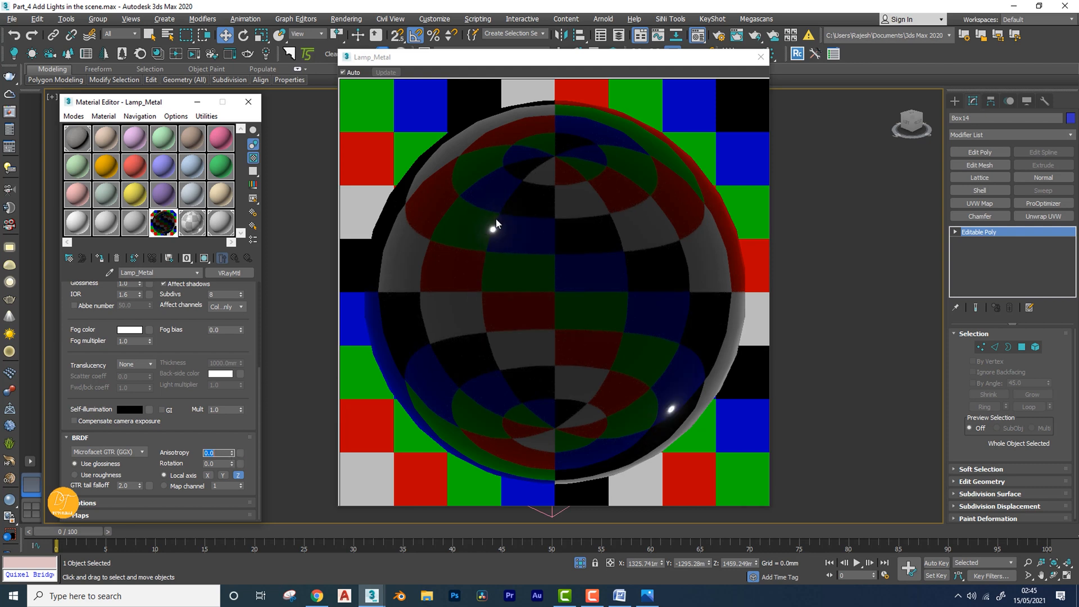
text(.6)
key(Return)
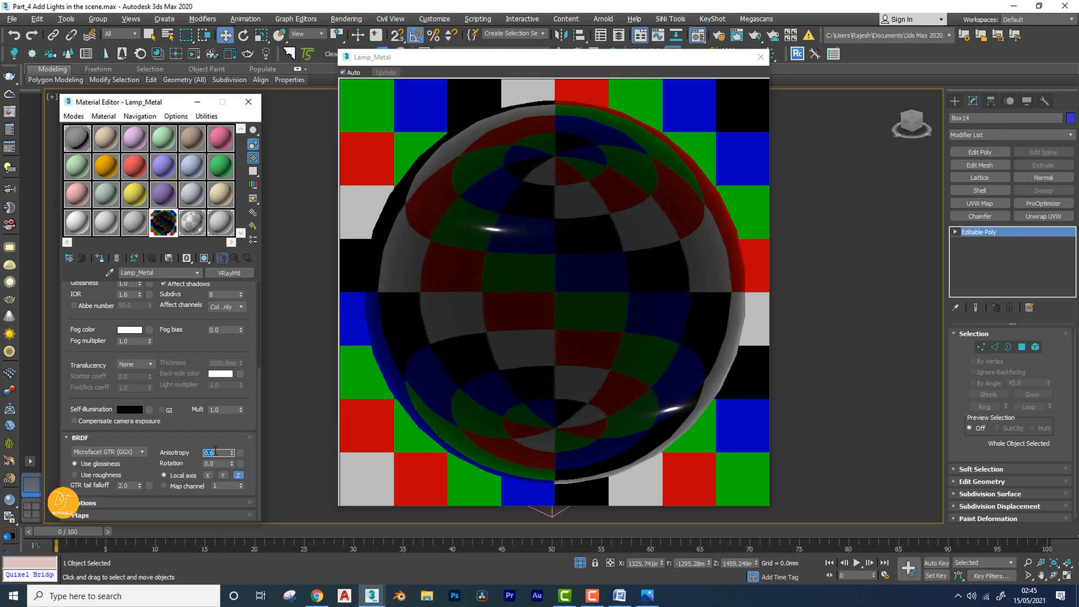
Set Lamp_Metal's anisotropy to -0.6 and close the enlarged material preview
text(-)
key(Return)
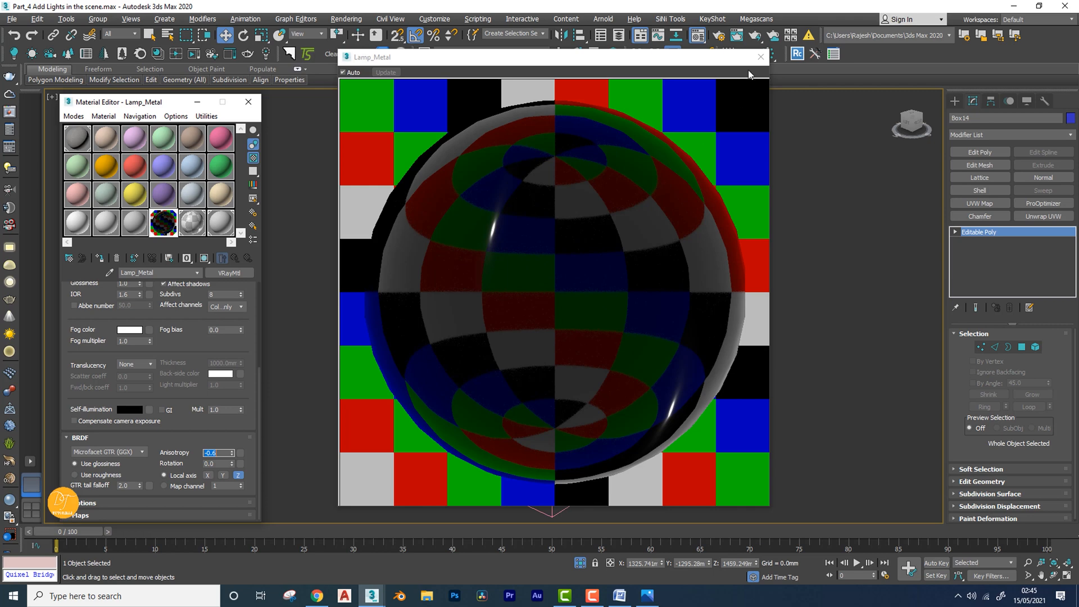
click(760, 57)
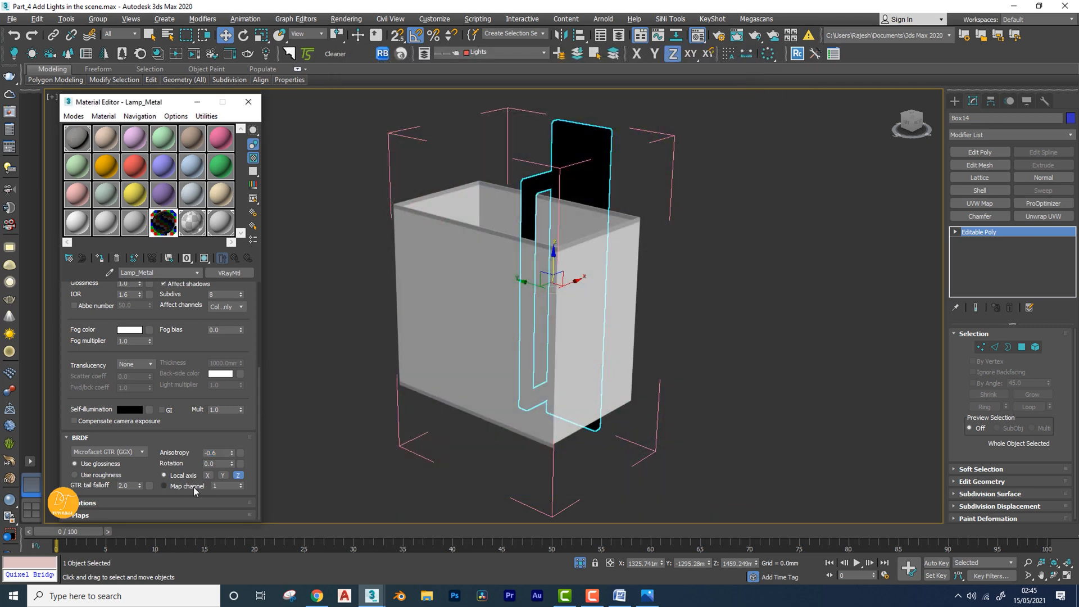
drag(205, 333, 179, 506)
drag(205, 301, 210, 402)
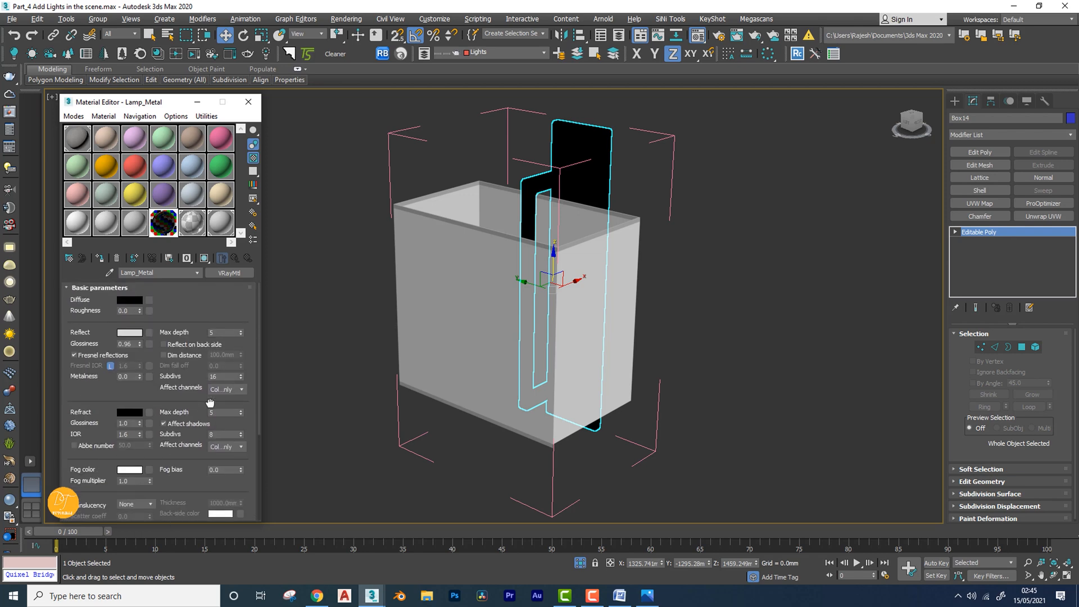
Select all lamp parts, close the Light_Lamp group, and exit isolation to show the whole bathroom
scroll(592, 239, down, 4)
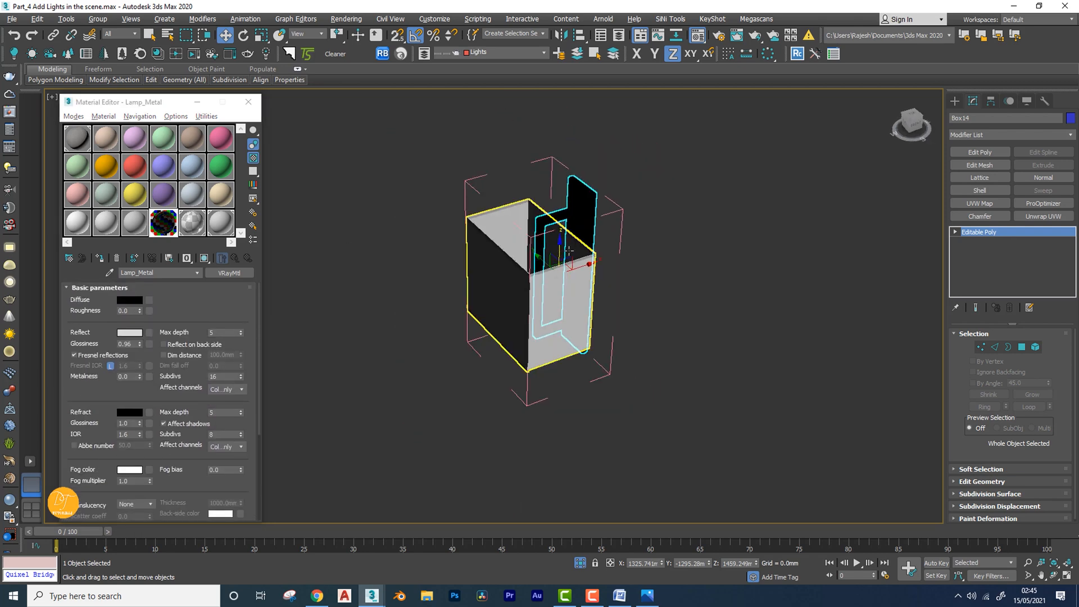
drag(692, 144, 376, 432)
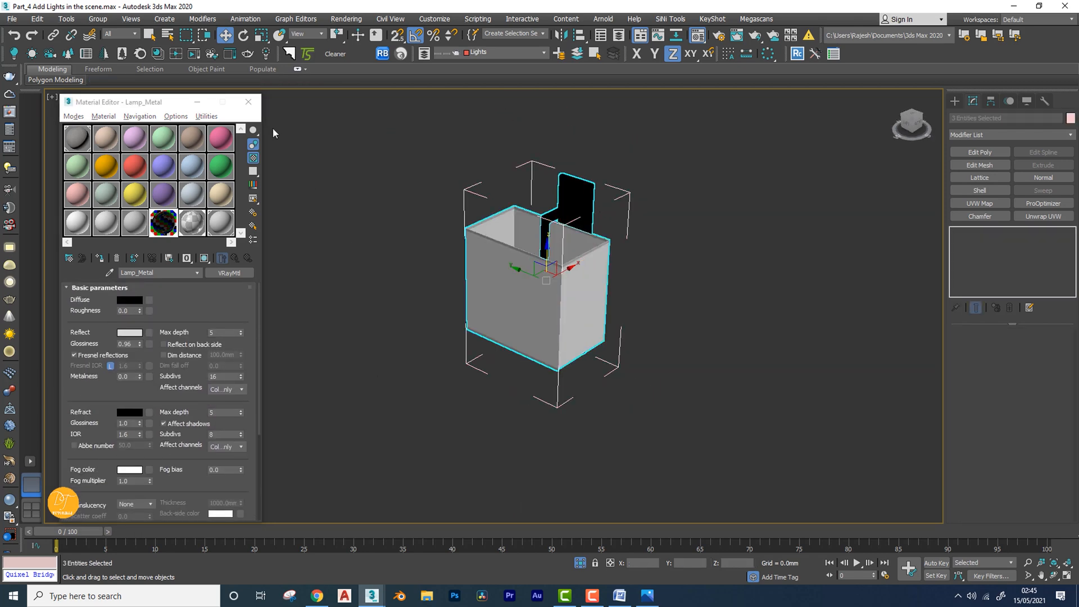
click(98, 19)
click(111, 97)
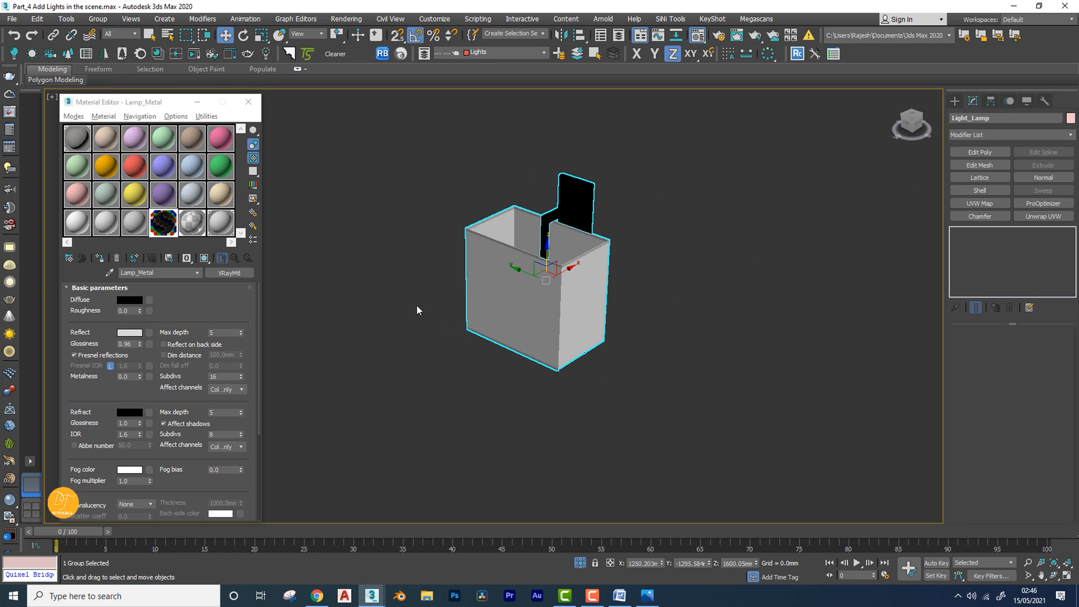
click(576, 566)
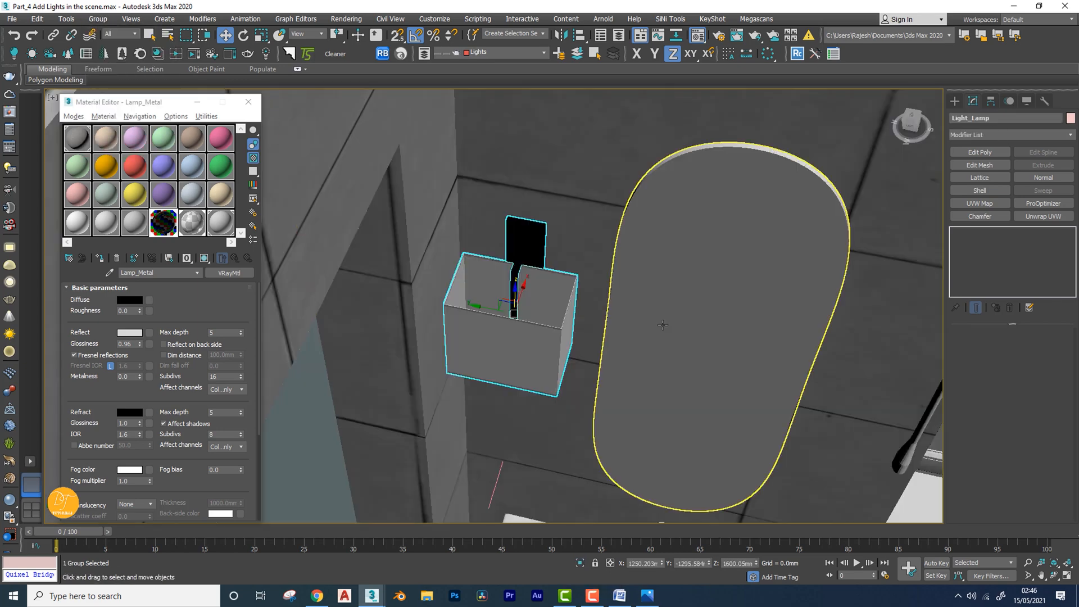
Isolate the wall mirror beside the lamp and select it
middle_drag(665, 324, 533, 325)
click(556, 245)
scroll(562, 281, down, 3)
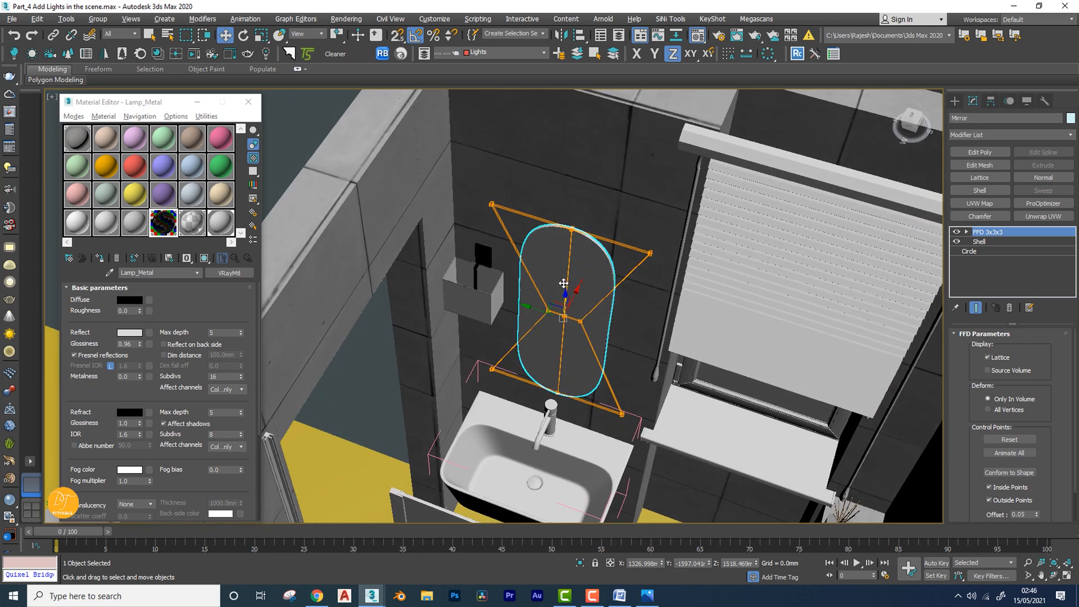
key(alt+q)
mouse_move(585, 296)
alt+middle_down()
mouse_move(518, 298)
mouse_move(642, 308)
mouse_move(561, 315)
mouse_move(597, 301)
alt+middle_up()
click(651, 305)
scroll(621, 312, down, 4)
scroll(621, 312, down, 2)
scroll(591, 303, up, 5)
scroll(591, 303, up, 2)
click(559, 289)
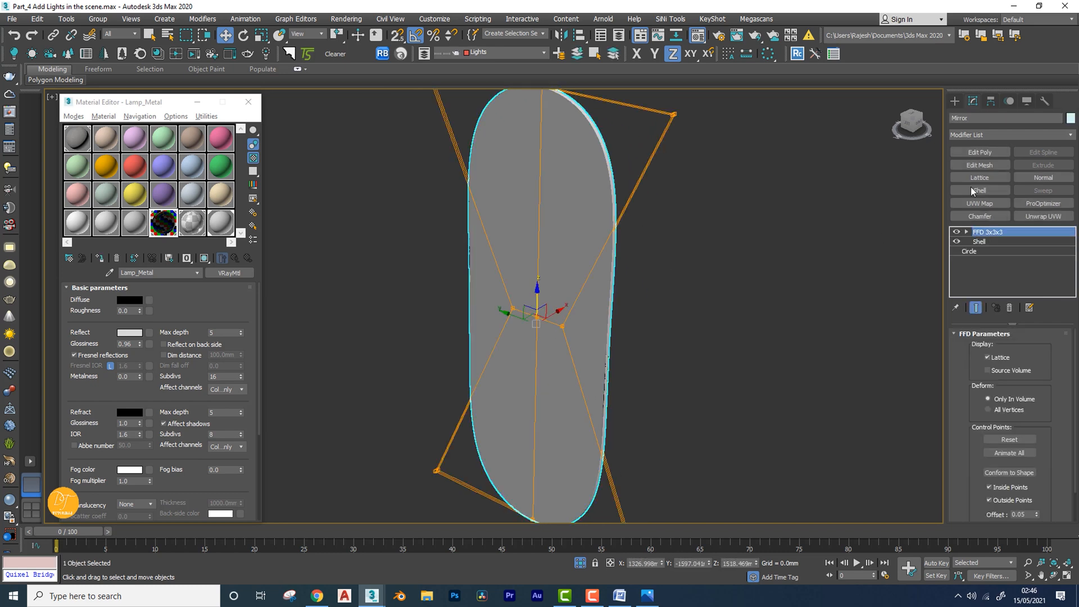
Scale the mirror's FFD 3x3x3 control points along Y to make the mirror slightly wider
scroll(677, 279, down, 5)
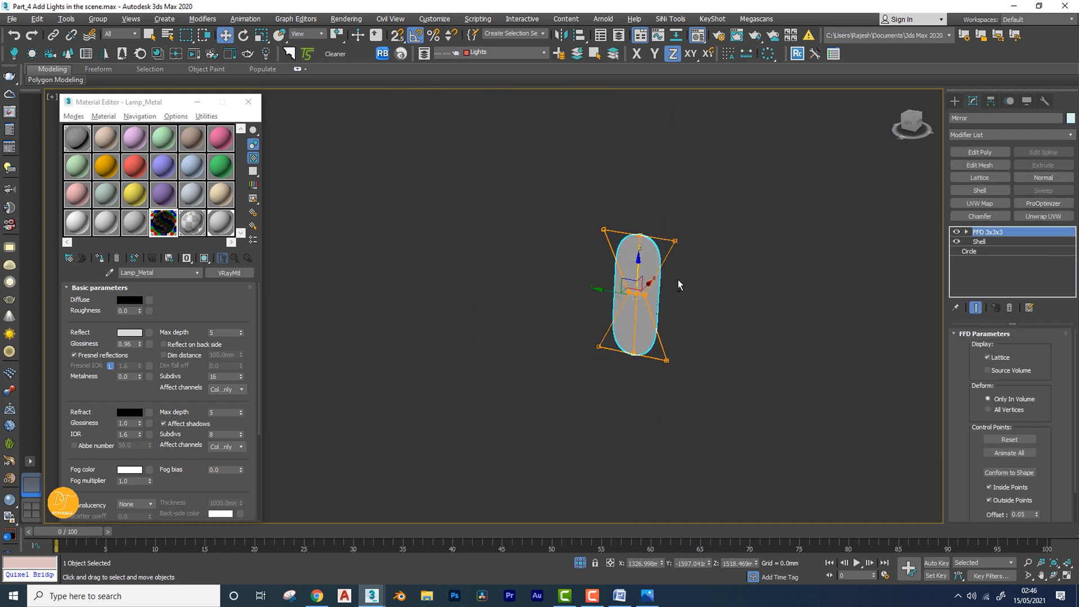
alt+middle_drag(678, 278, 699, 262)
scroll(633, 292, up, 3)
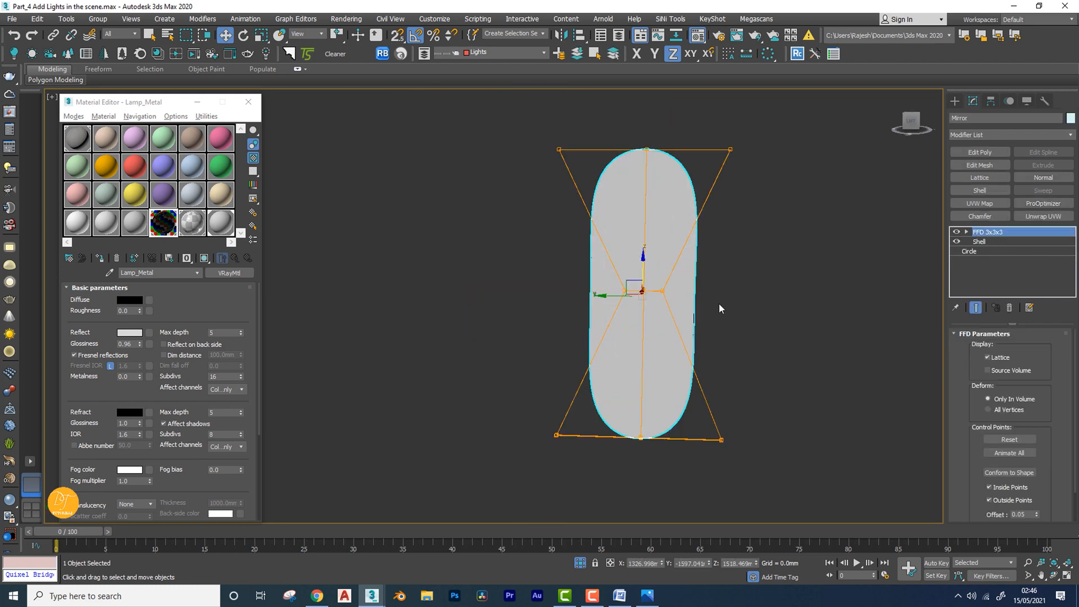
click(966, 232)
click(996, 241)
middle_drag(751, 248, 698, 240)
click(587, 119)
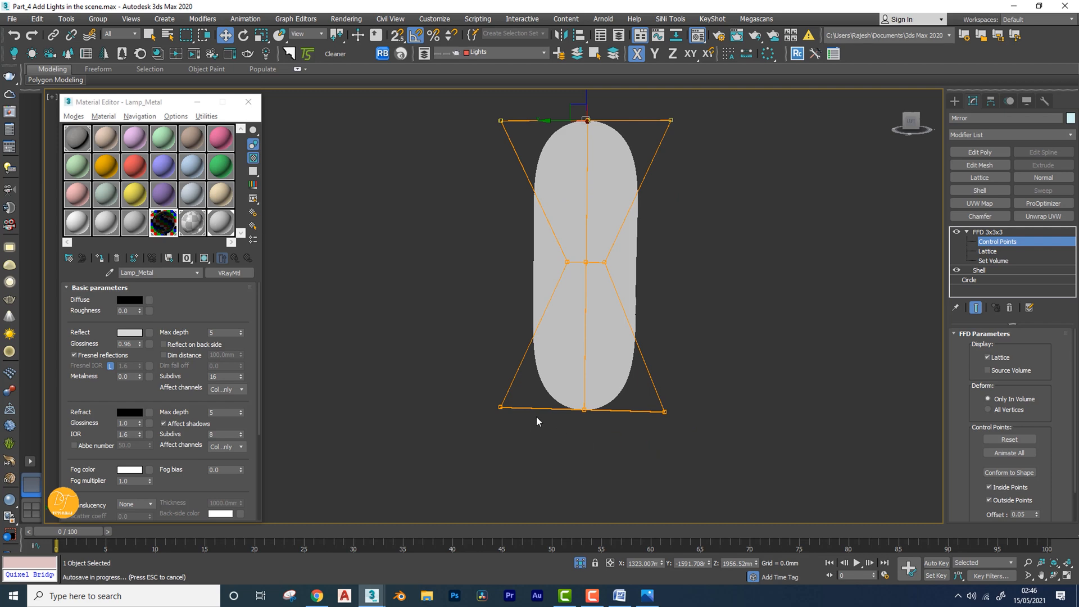
drag(470, 392, 696, 438)
key(r)
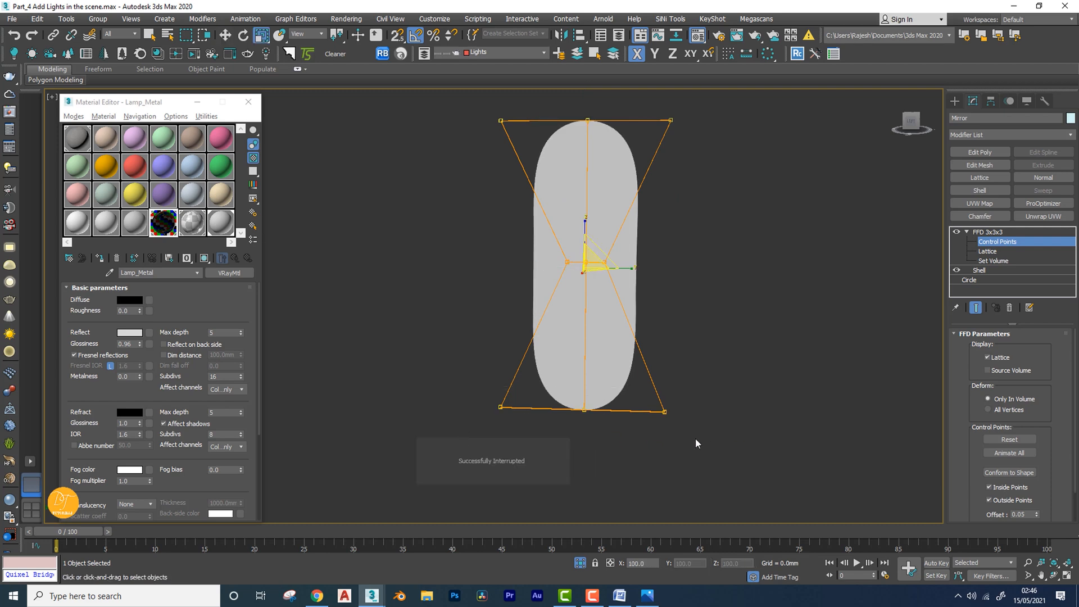
drag(633, 269, 635, 268)
drag(527, 249, 623, 262)
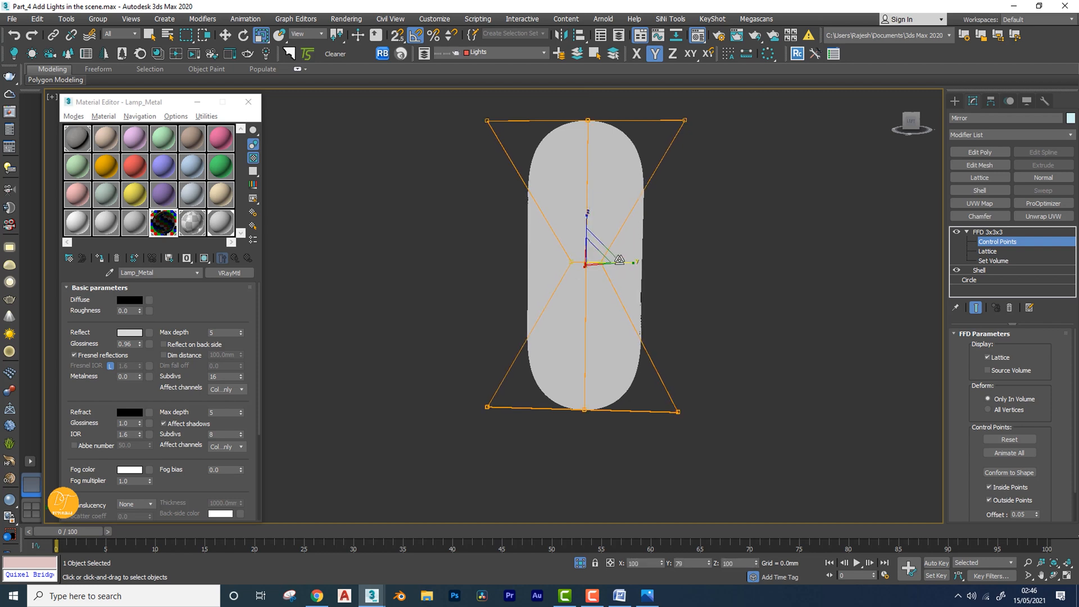
Finish editing the control points and collapse the mirror's whole modifier stack into an Editable Mesh
click(989, 232)
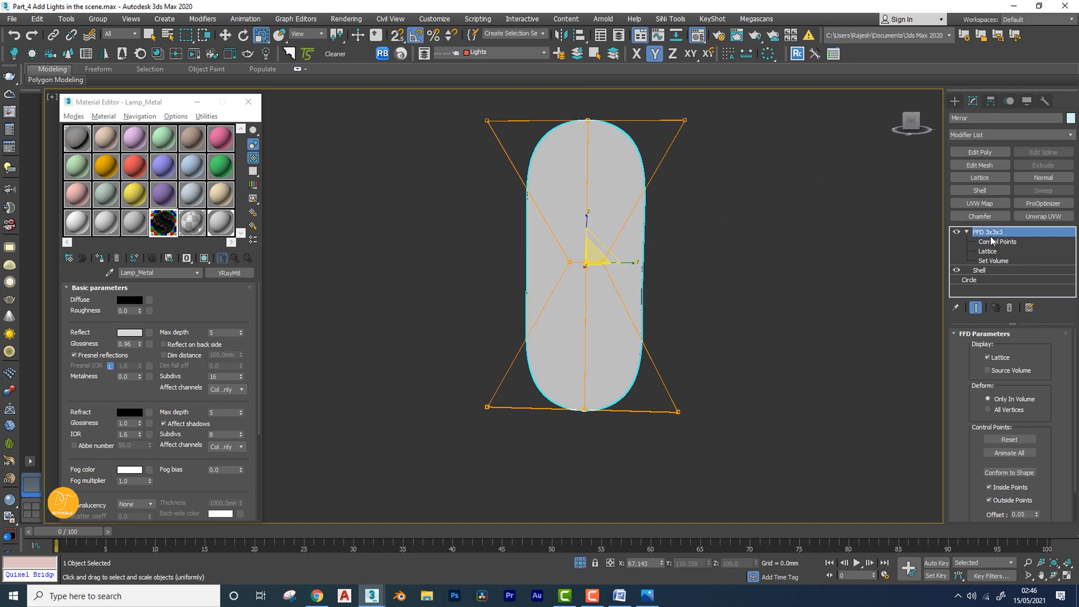
right_click(989, 233)
click(955, 333)
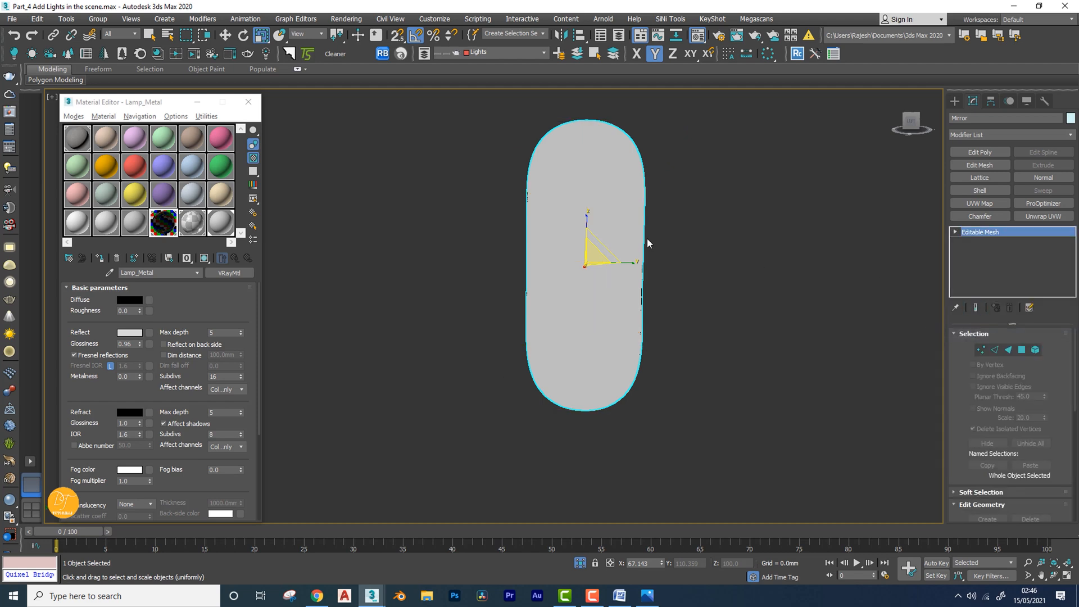
Assign the unused VRayMtl Material #21 to the mirror and rename the material Mirror
alt+middle_drag(645, 240, 636, 260)
scroll(560, 215, up, 5)
scroll(561, 215, down, 2)
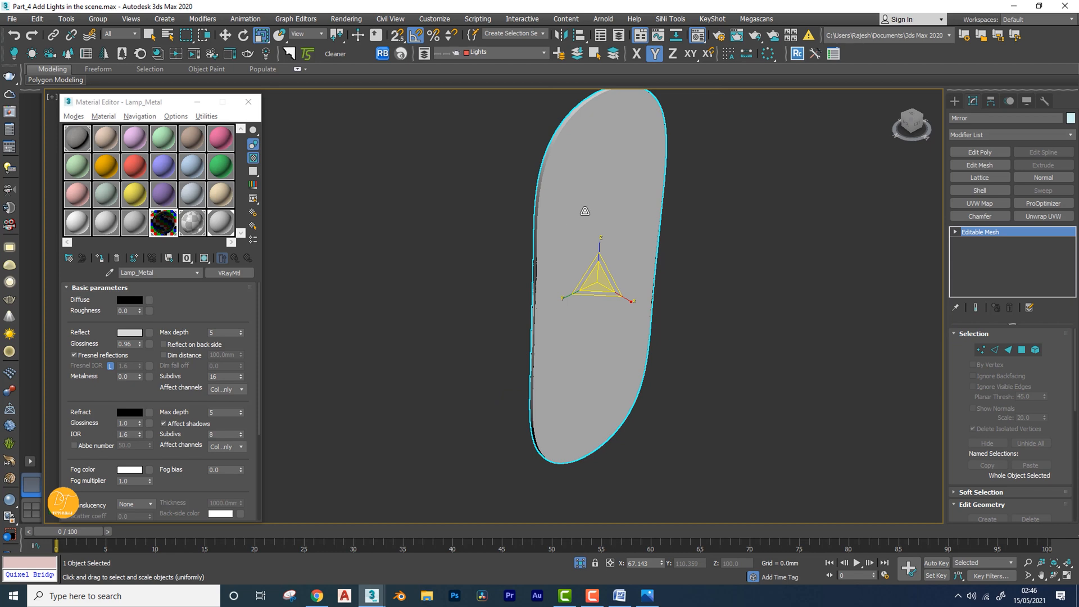
middle_drag(585, 210, 571, 238)
click(139, 227)
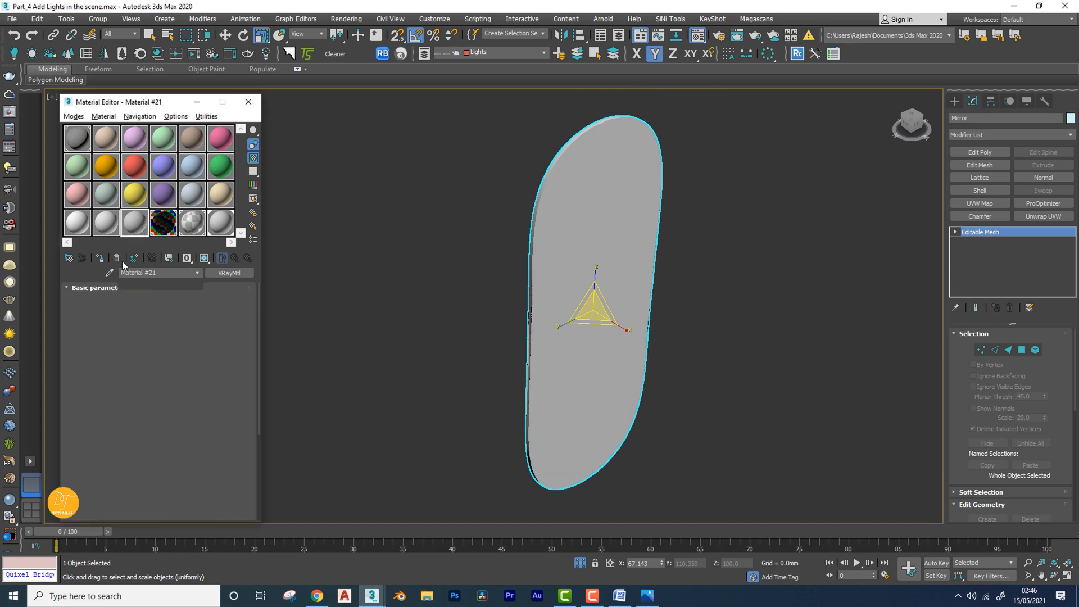
click(99, 258)
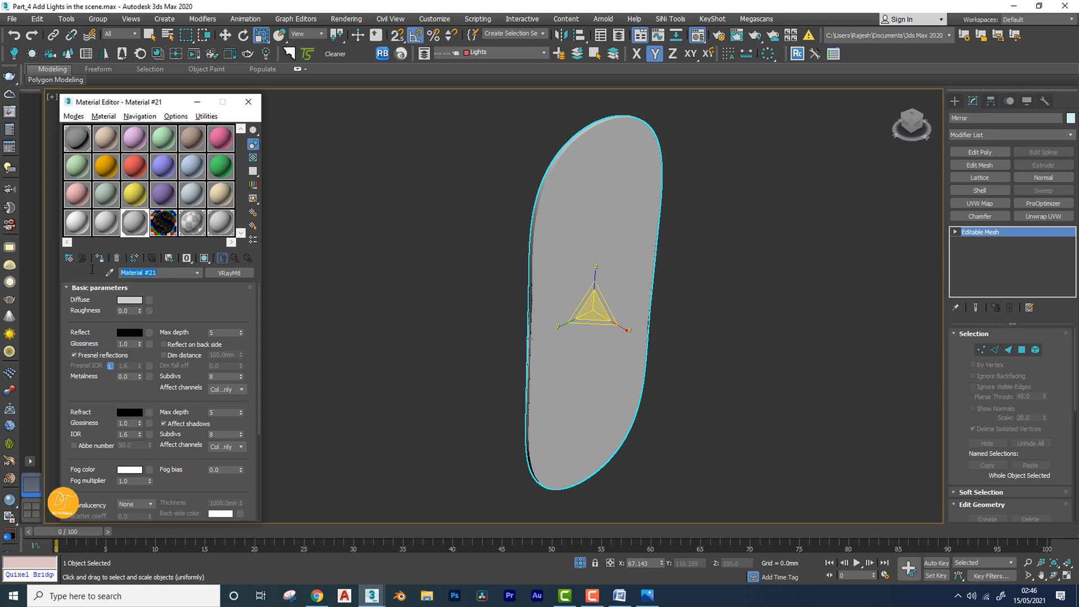
text(<)
Set the Mirror material's diffuse color to black and its reflect color to pure white (value 255)
click(130, 300)
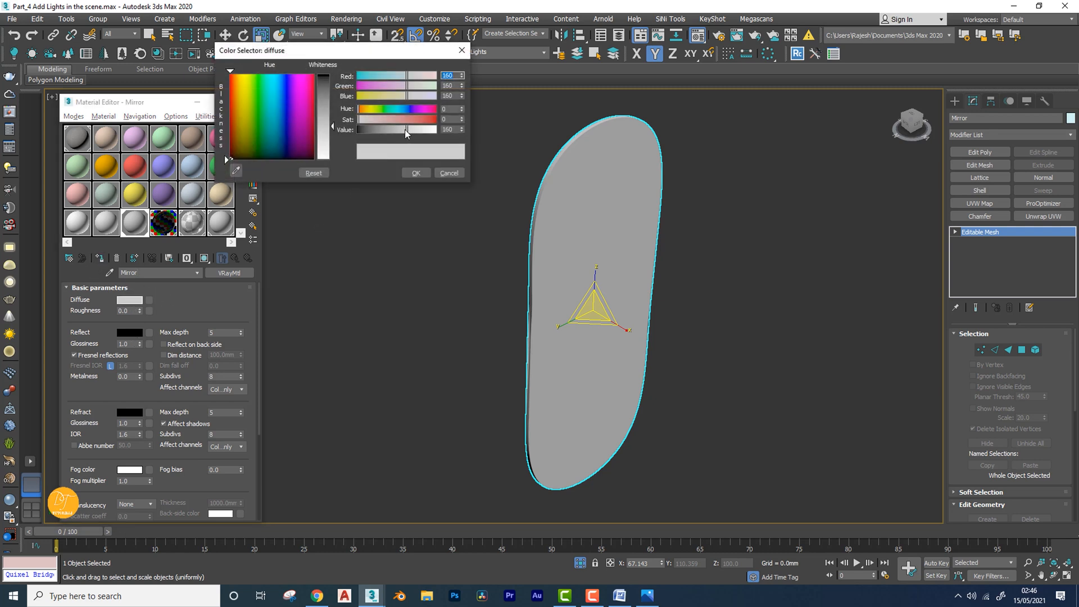
drag(407, 131, 351, 130)
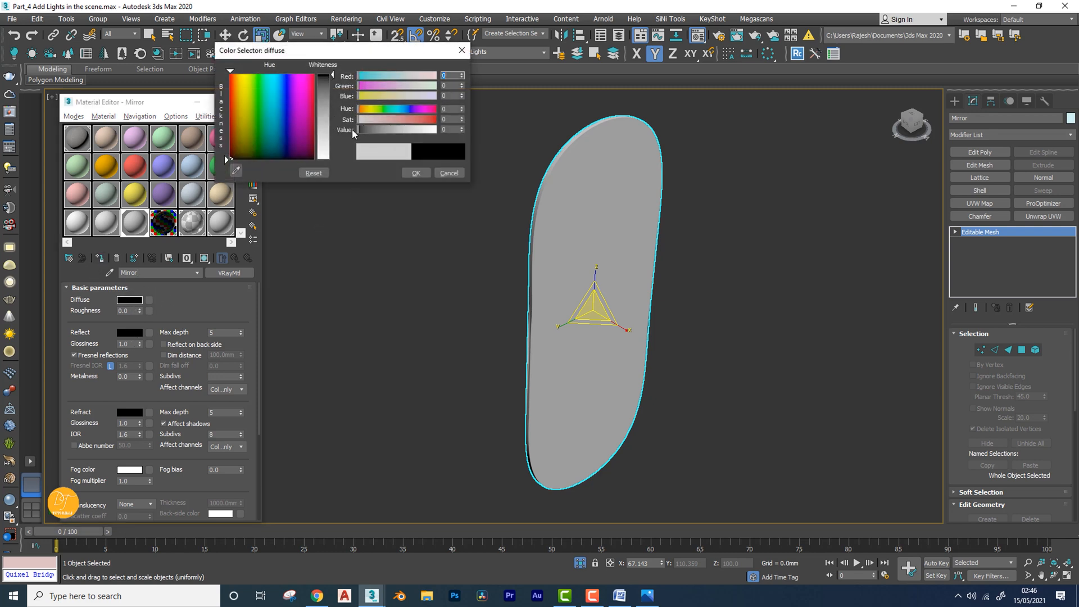
click(419, 174)
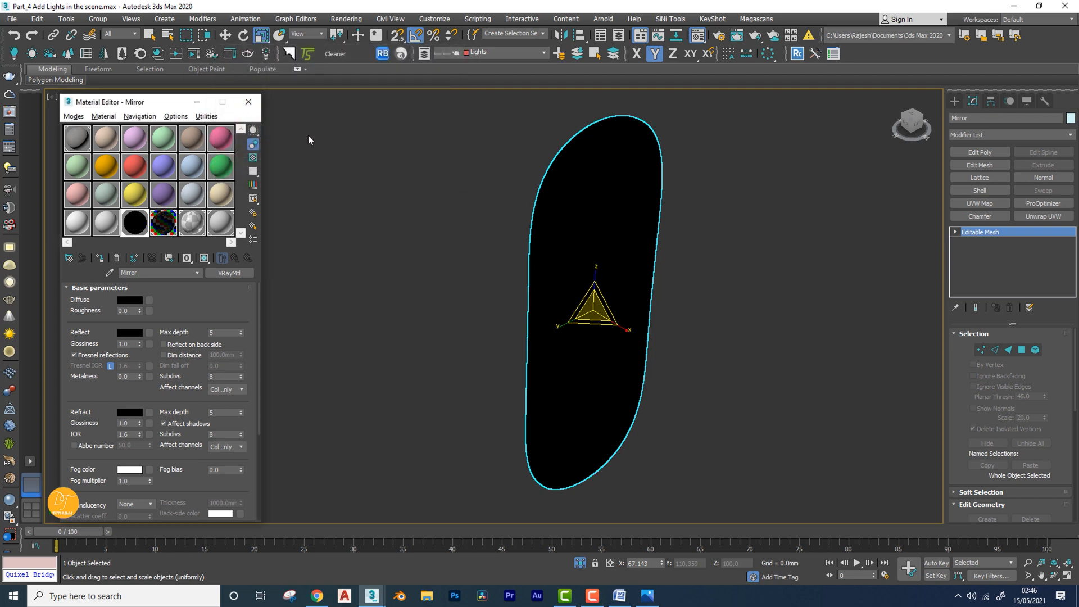
click(130, 332)
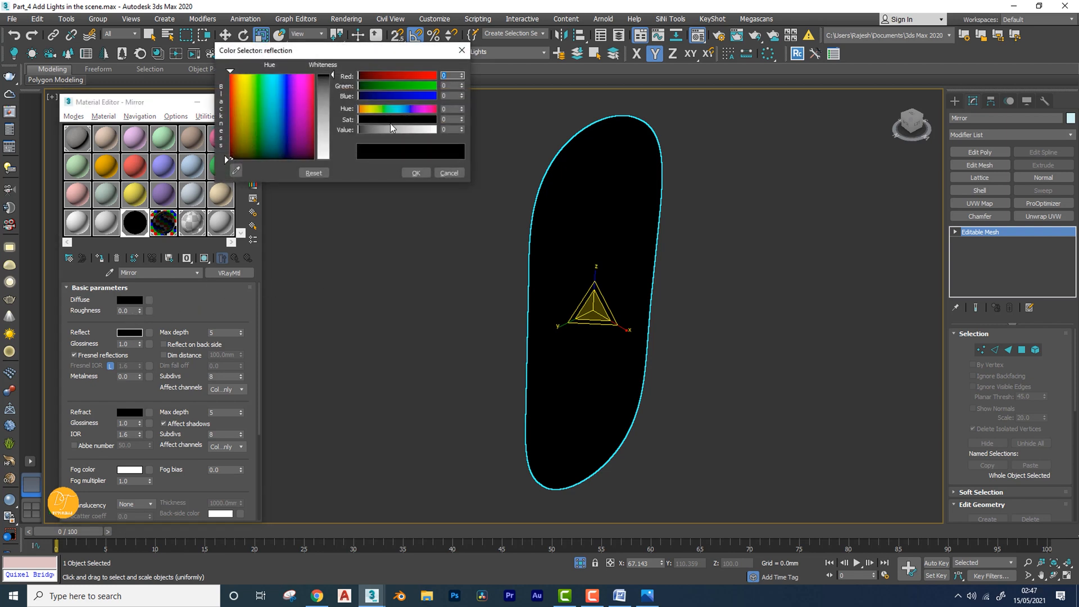
drag(391, 125, 460, 133)
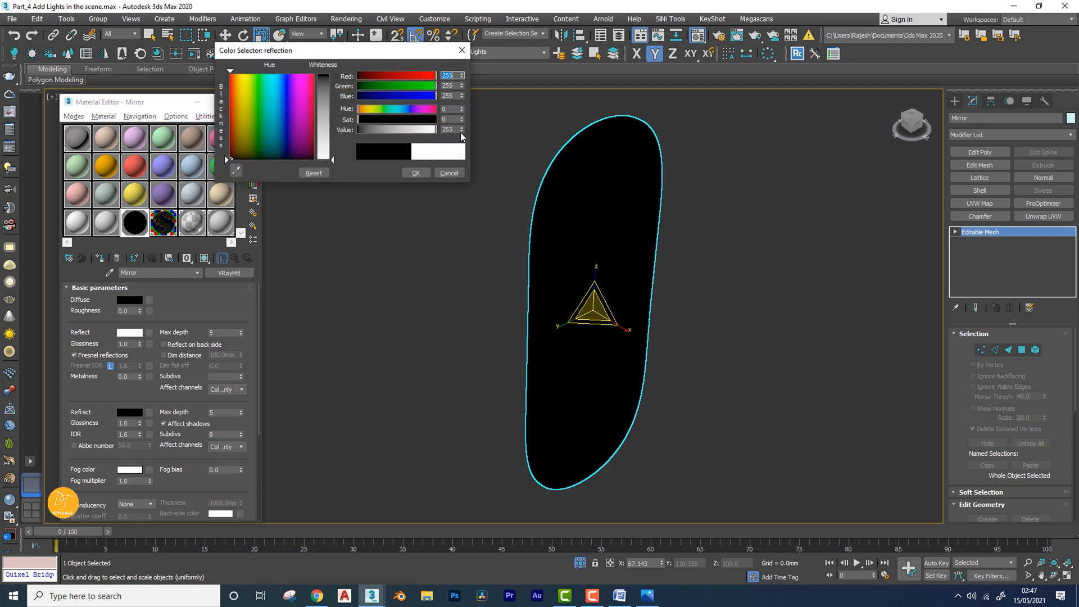
click(415, 174)
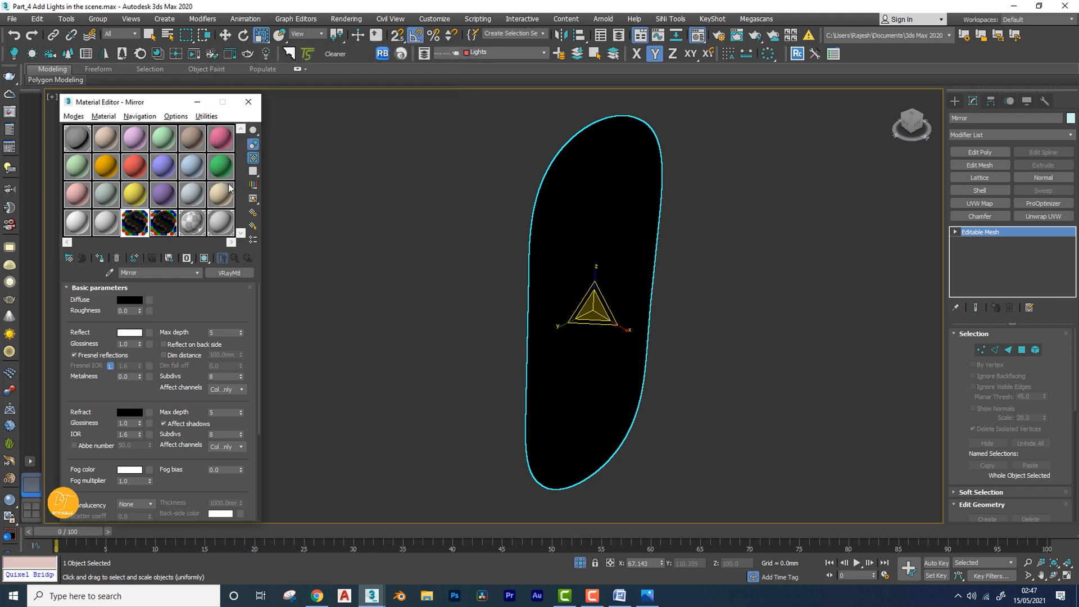
Unlock the Mirror material's Fresnel IOR and set it to 20 while checking the enlarged preview, closing the preview when done
double_click(137, 224)
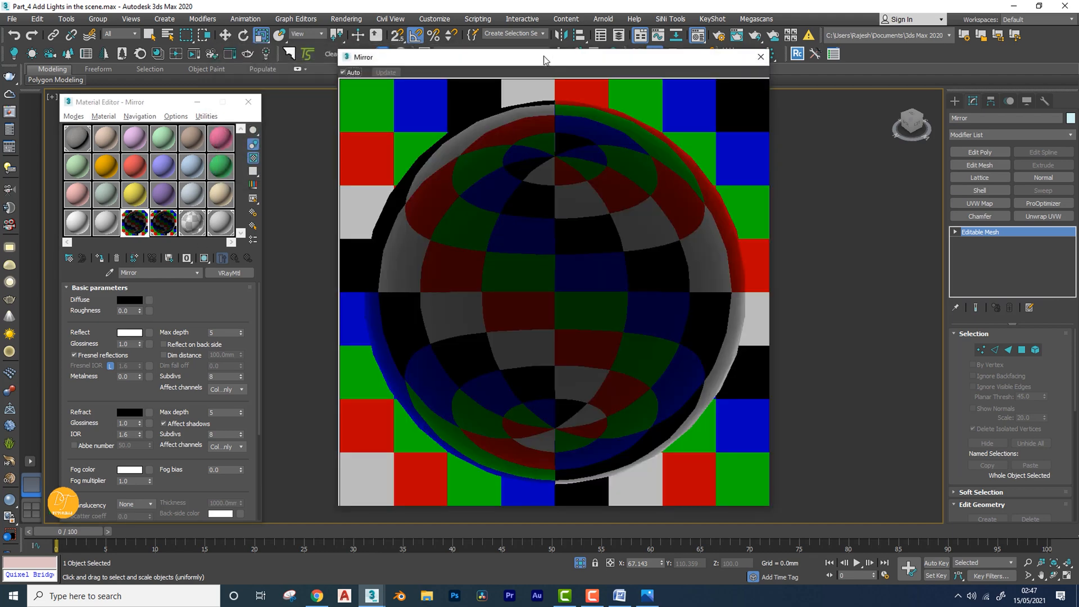
drag(544, 56, 542, 29)
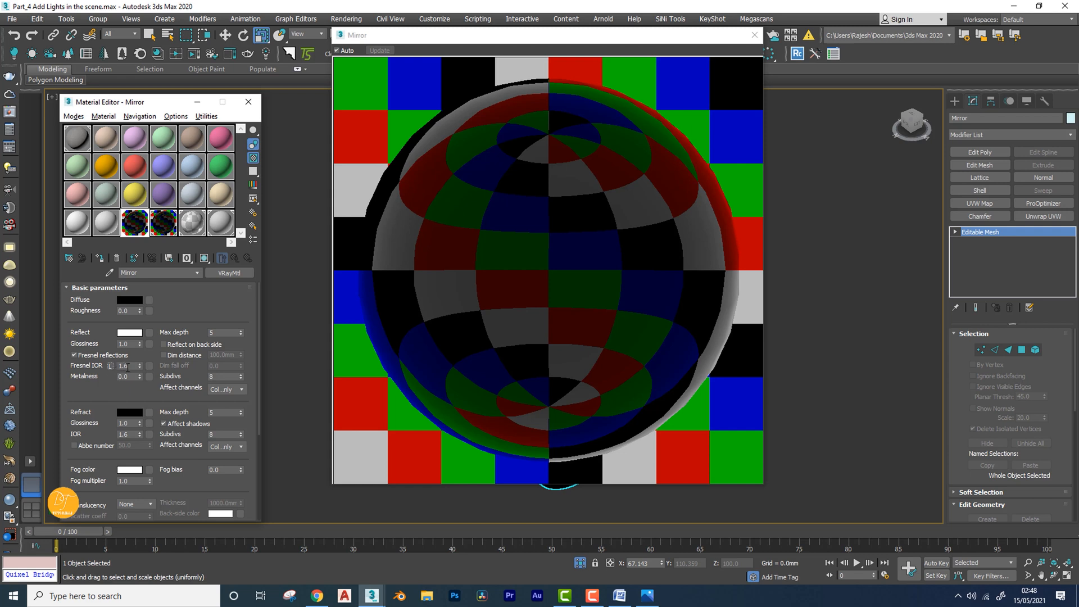
drag(128, 366, 116, 366)
key(Return)
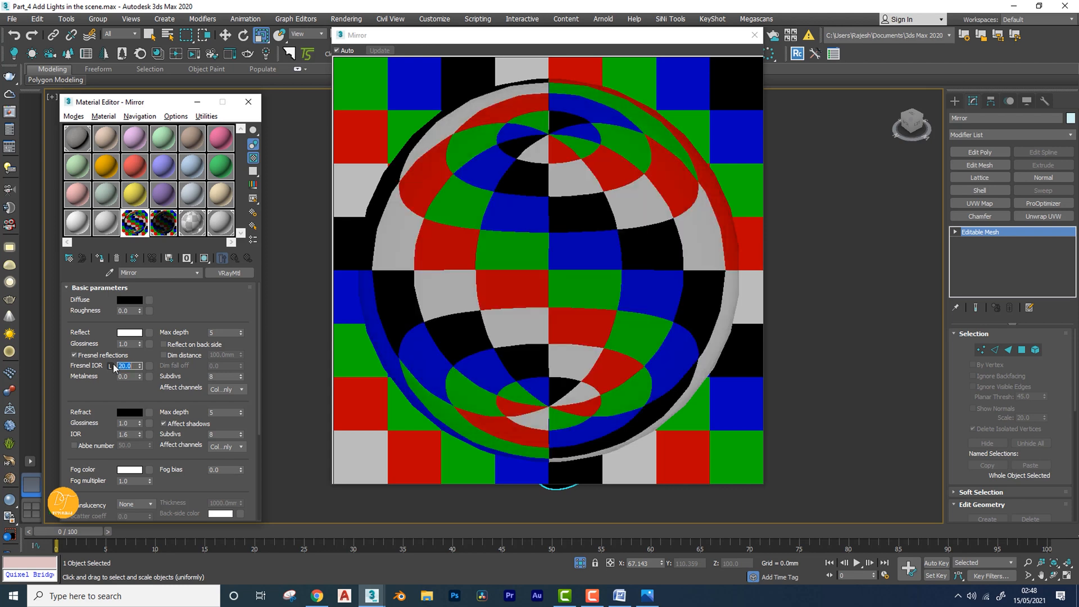
click(754, 37)
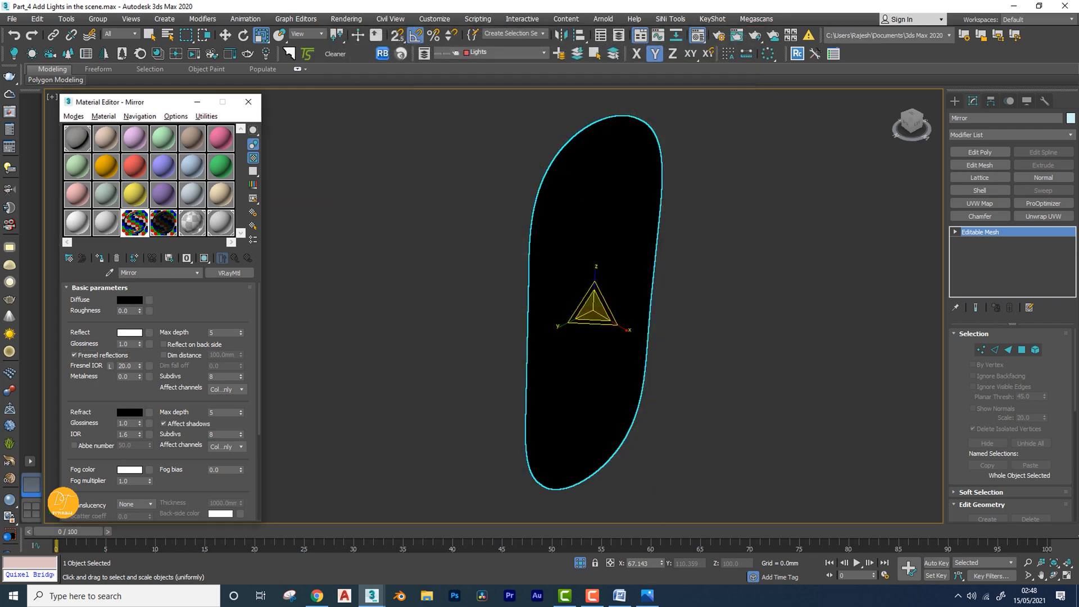
Exit isolation to show the whole bathroom, select the washbasin parts and close their open group
click(581, 564)
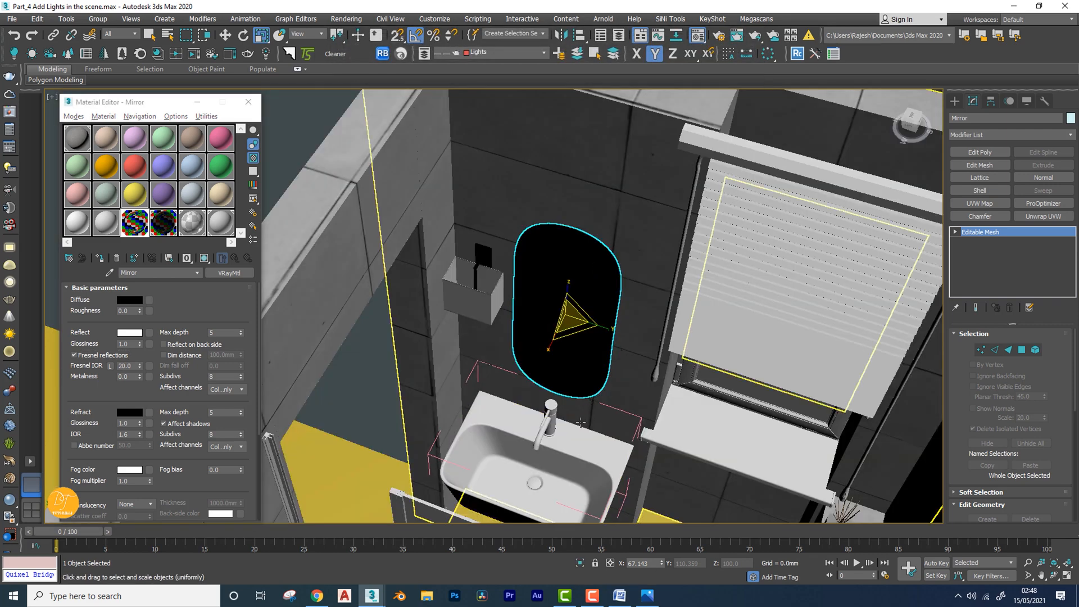
alt+middle_drag(688, 401, 551, 324)
scroll(562, 339, up, 5)
scroll(561, 339, down, 5)
click(551, 324)
alt+middle_drag(622, 306, 551, 327)
ctrl+click(501, 332)
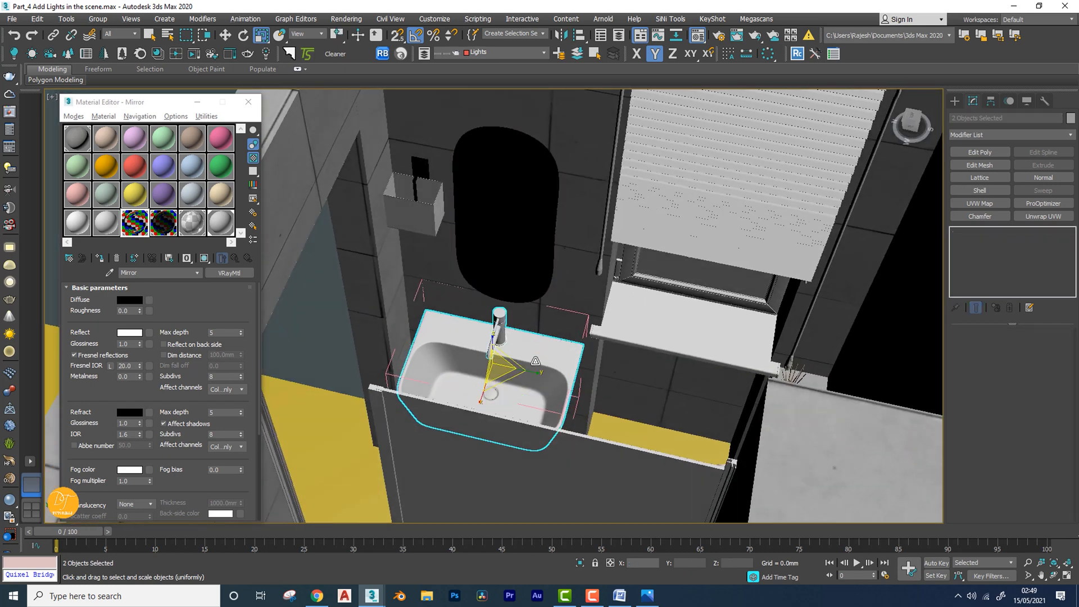
click(95, 20)
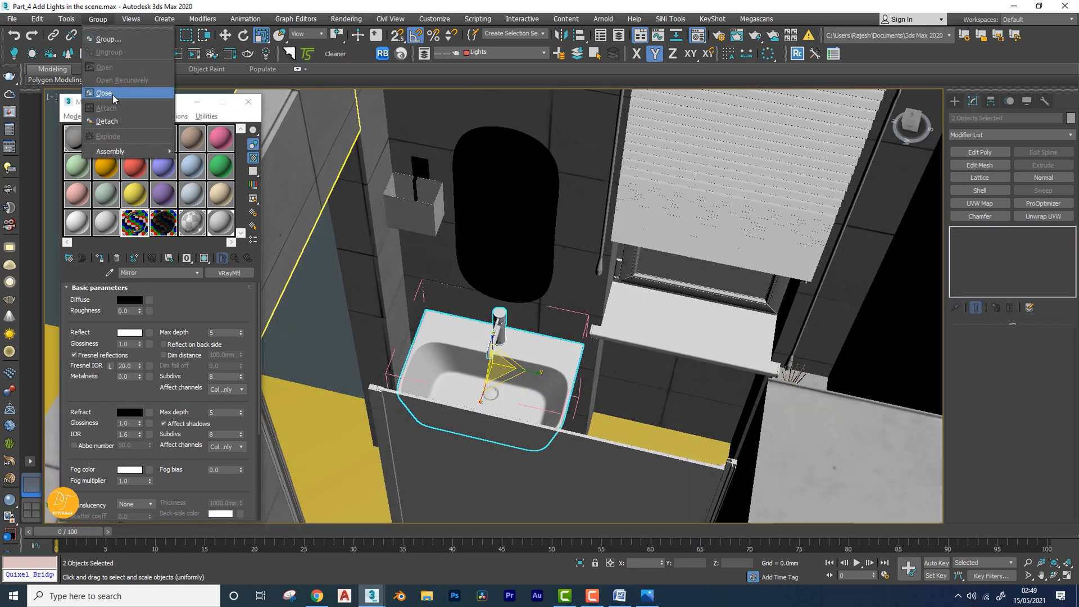
click(107, 32)
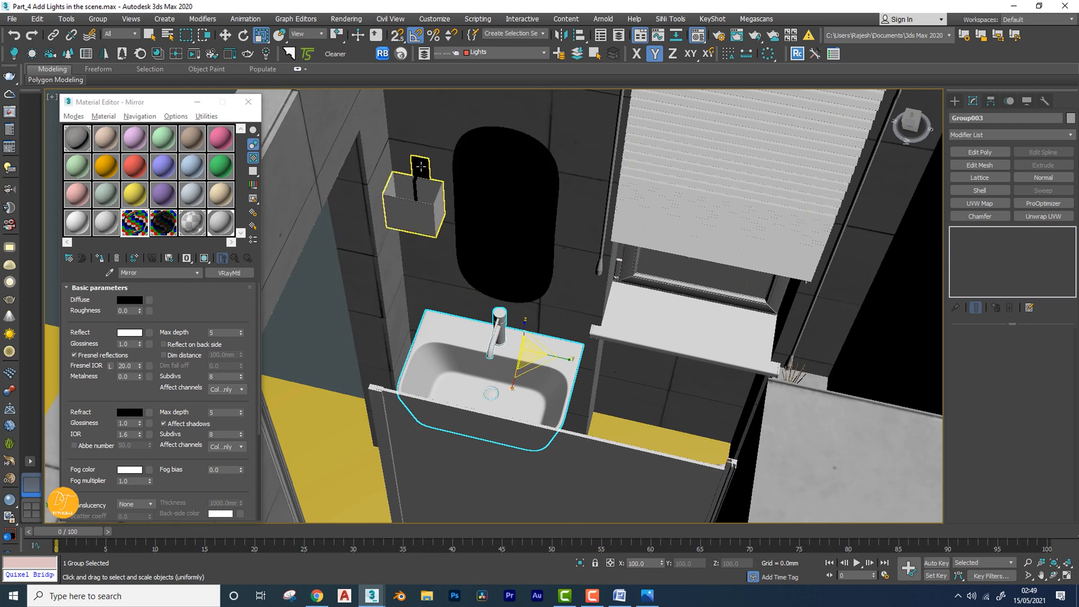
Isolate the washbasin group together with the wall lamp, and open the washbasin group for editing
ctrl+click(415, 193)
key(alt+q)
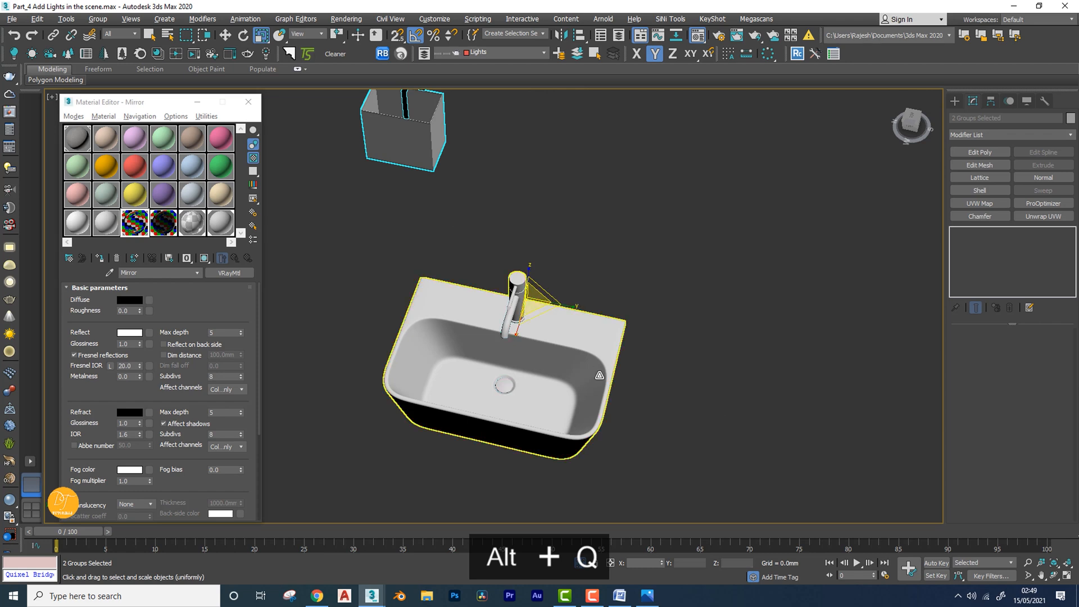
alt+middle_drag(599, 373, 604, 343)
click(661, 306)
alt+middle_drag(512, 410, 549, 361)
click(549, 361)
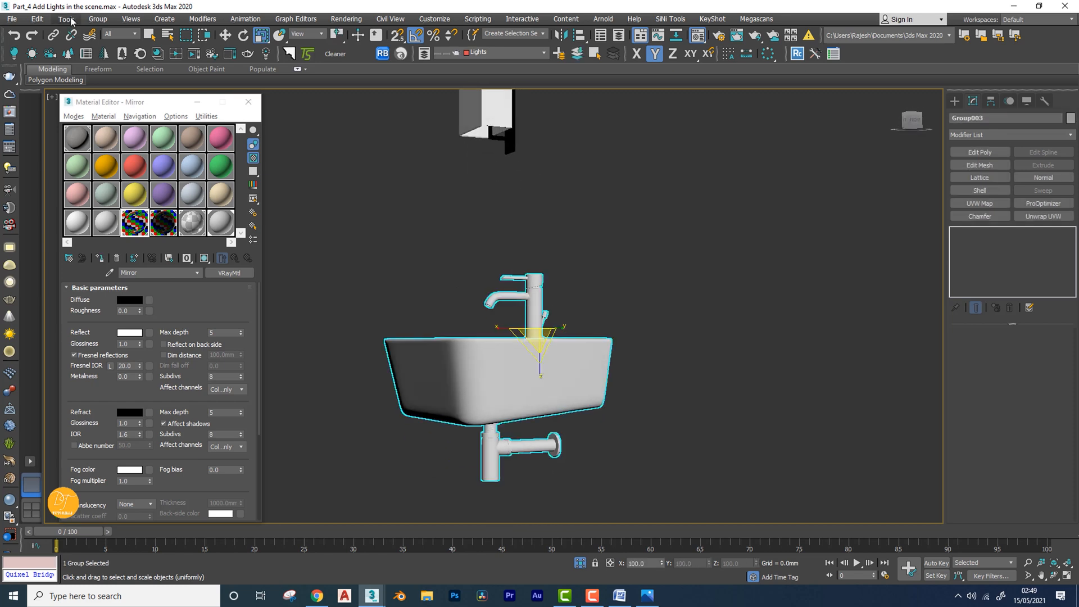
click(98, 18)
click(105, 67)
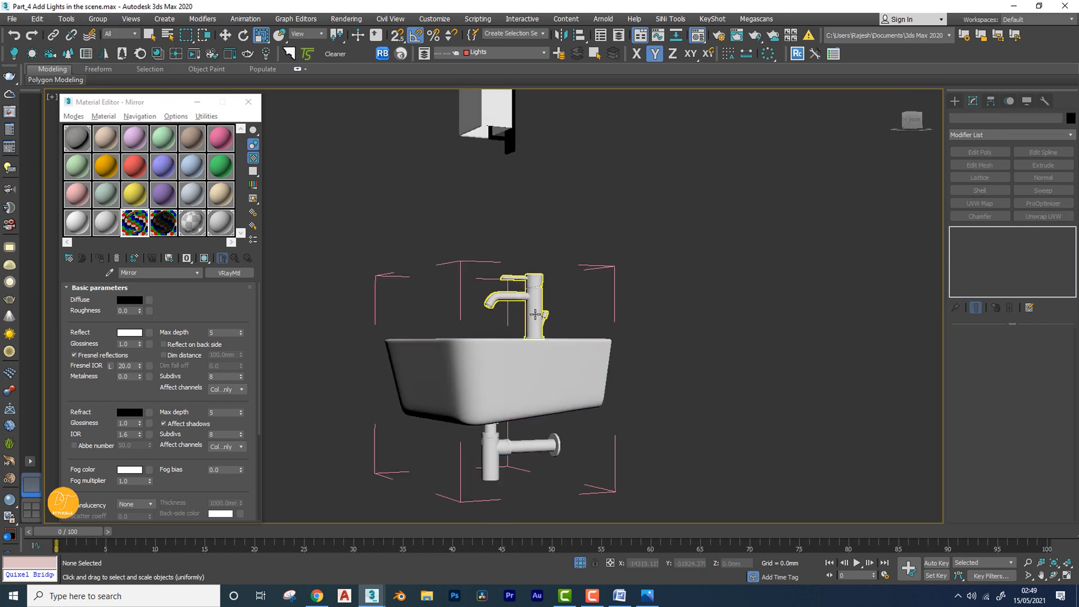
Select the faucet and drain pipe parts without the basin, assign Lamp_Metal to the selection, and deselect them
click(529, 329)
drag(723, 219, 310, 526)
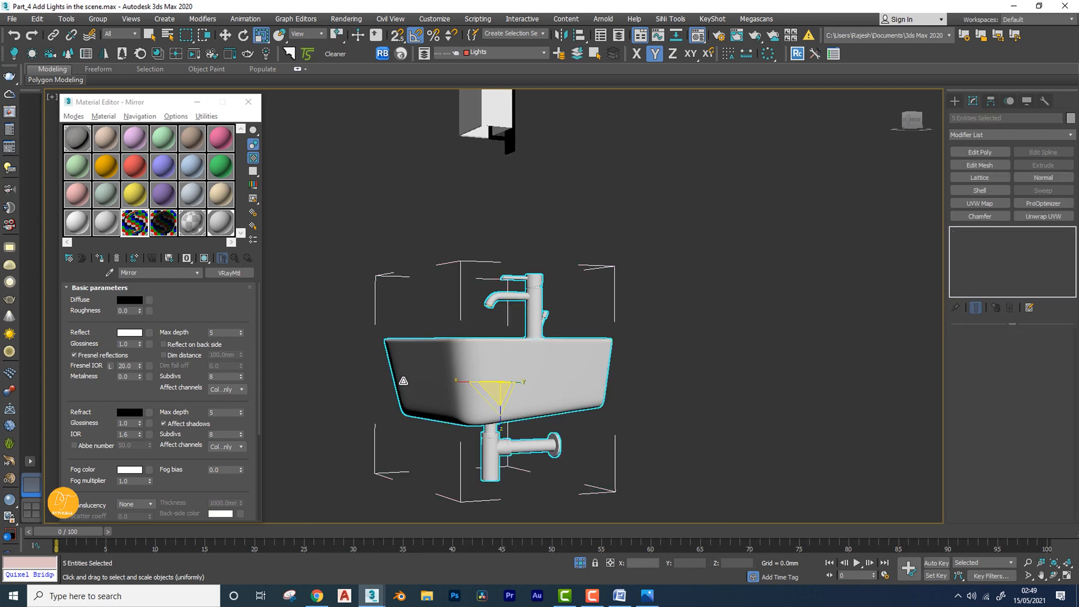
alt+middle_drag(494, 365, 379, 303)
alt+click(360, 276)
middle_drag(440, 201, 441, 273)
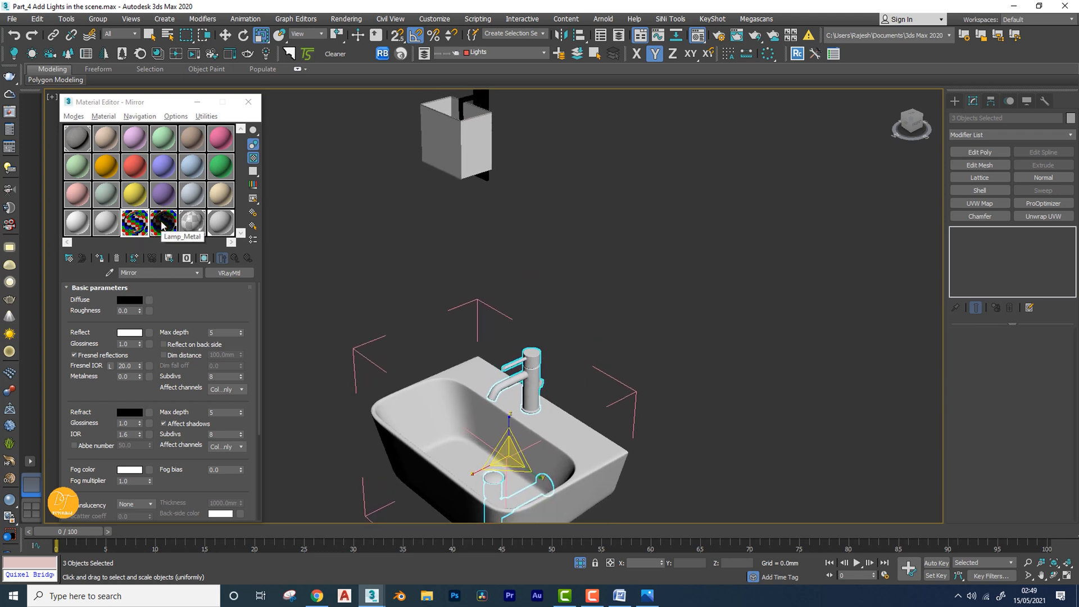
drag(163, 227, 532, 371)
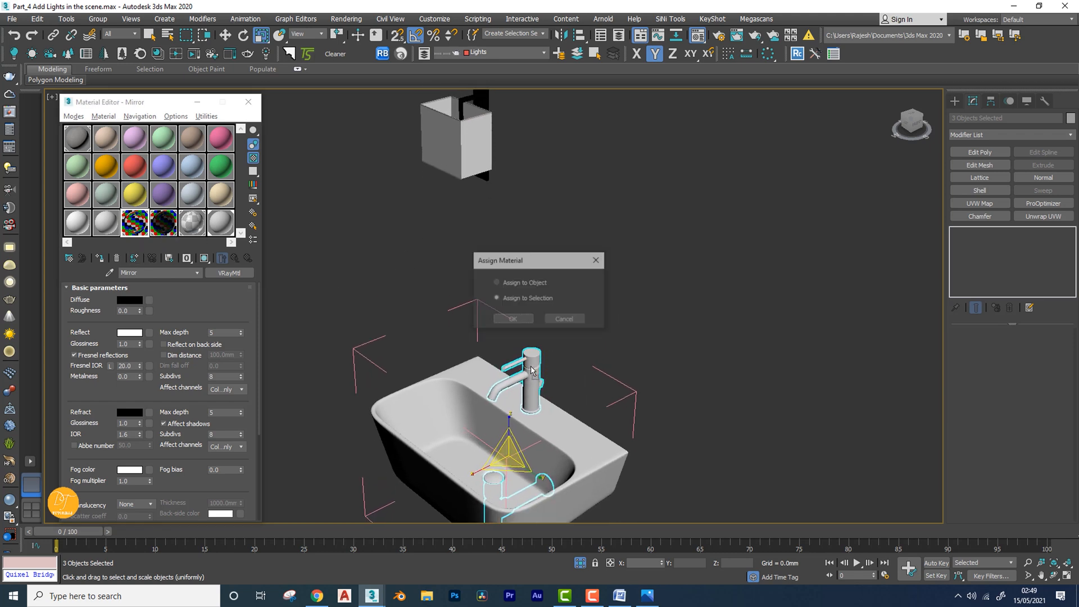
click(524, 321)
alt+middle_drag(507, 466, 528, 388)
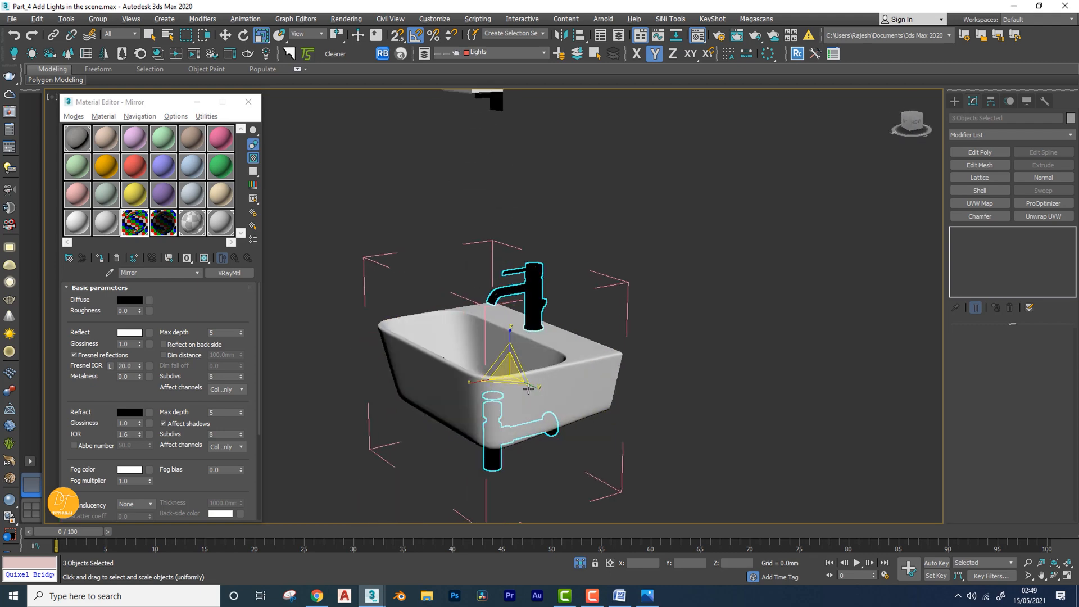
click(698, 375)
Name the unused light grey VRayMtl material Wash basin and set its diffuse colour value to 230
click(104, 229)
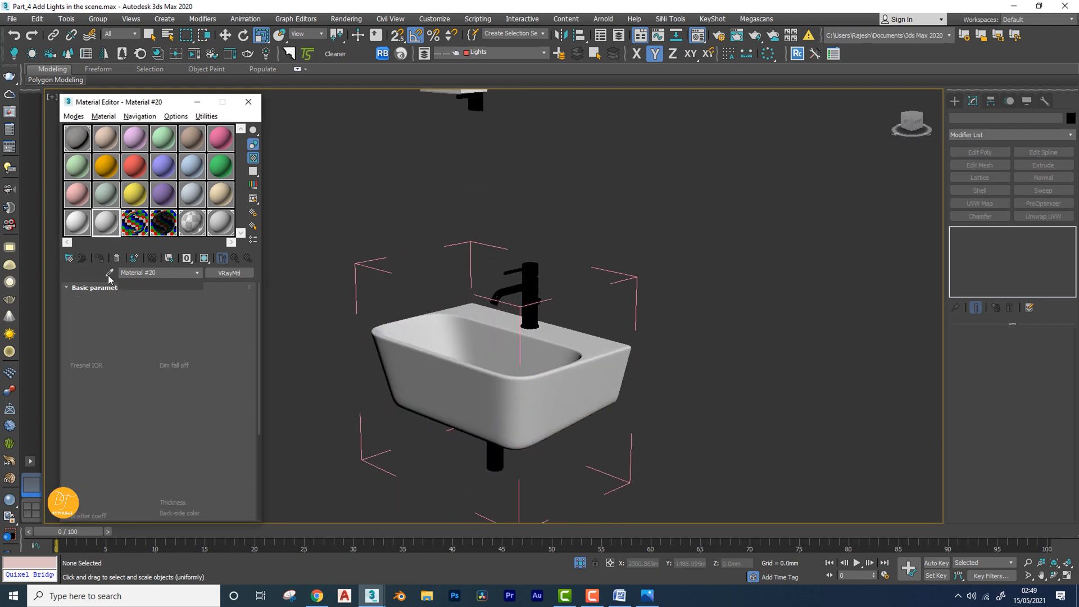
key(w)
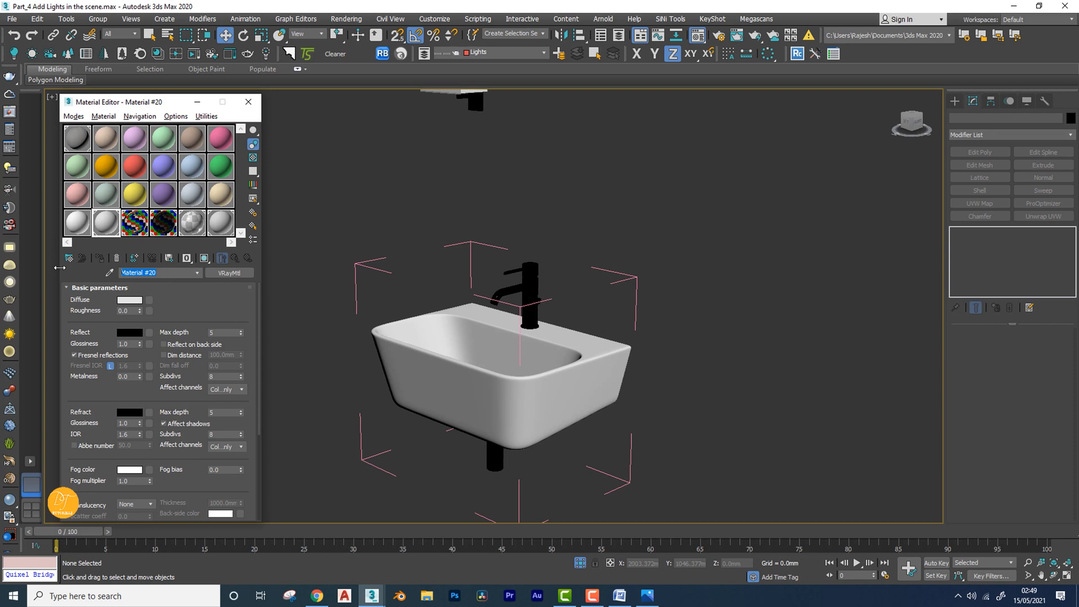
text(Wash basin)
click(136, 299)
click(452, 129)
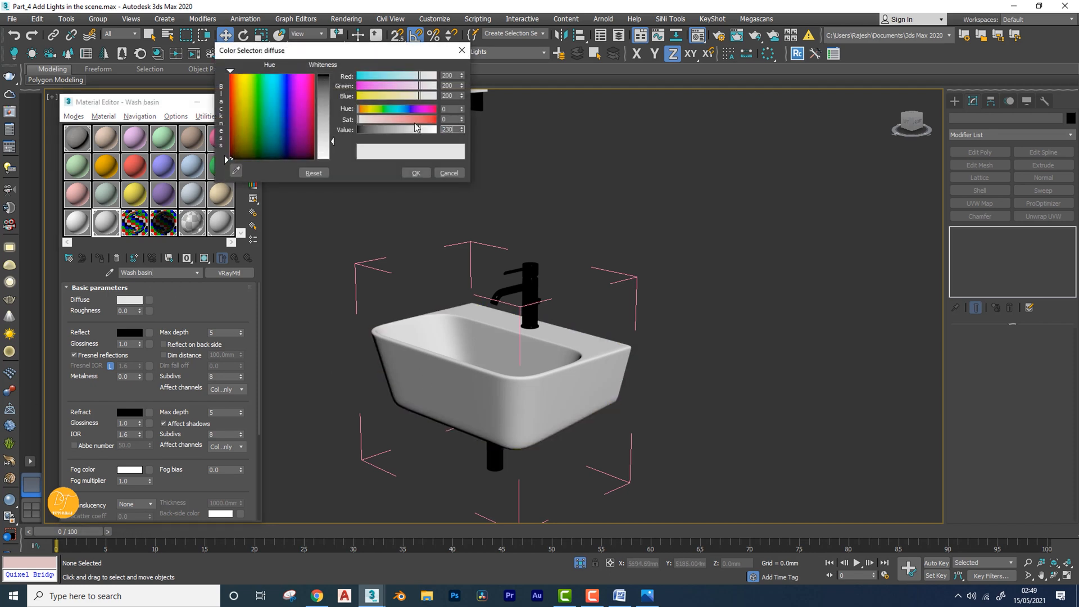
text(230)
key(Return)
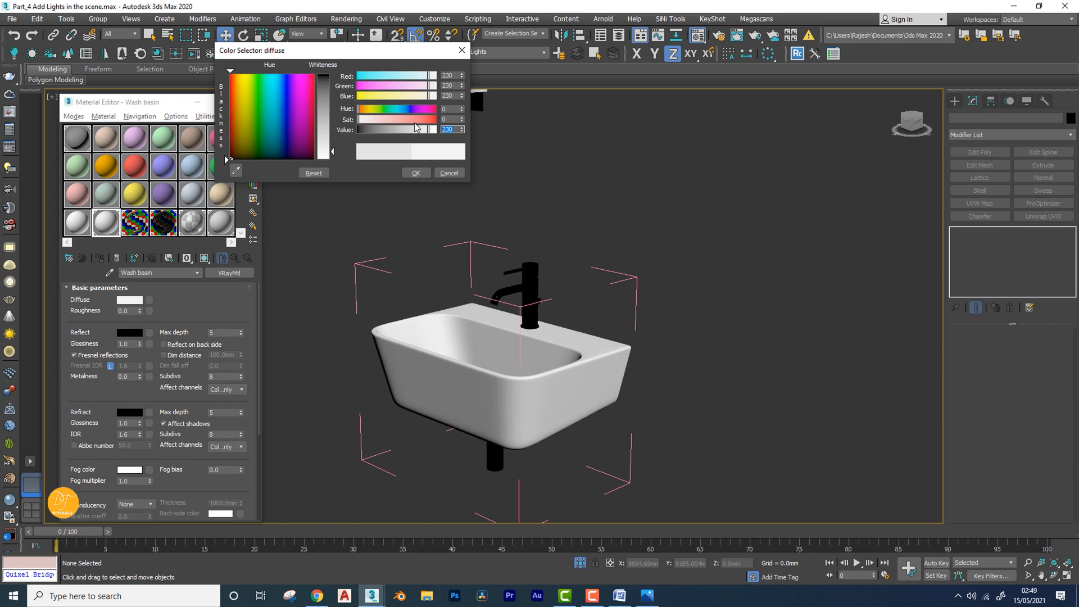
click(415, 173)
Set the Wash basin material's reflection colour value to 188 and its reflection glossiness to 0.88
click(130, 332)
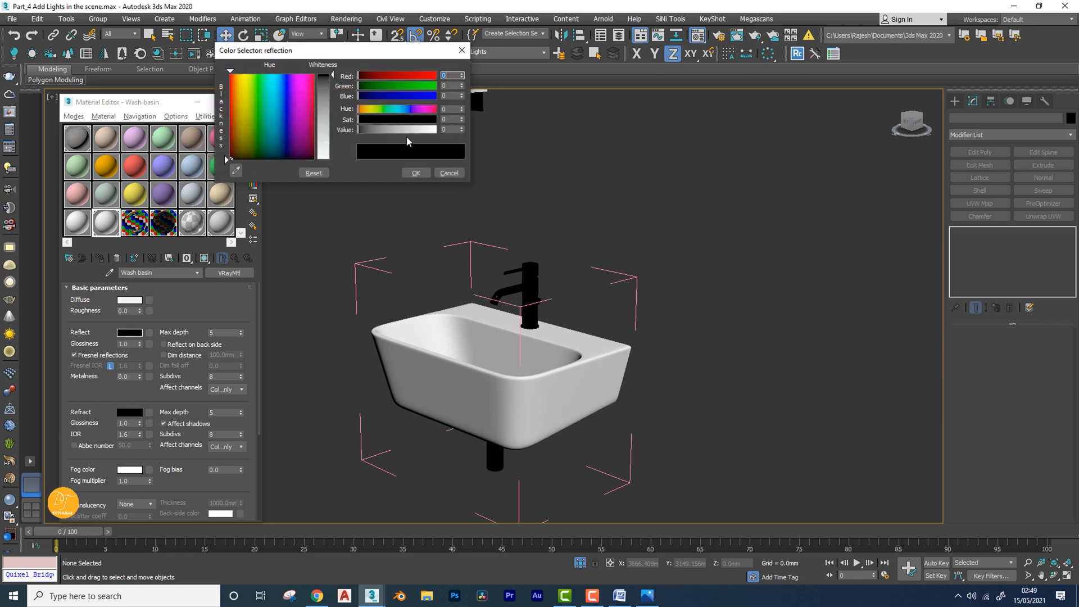
click(415, 129)
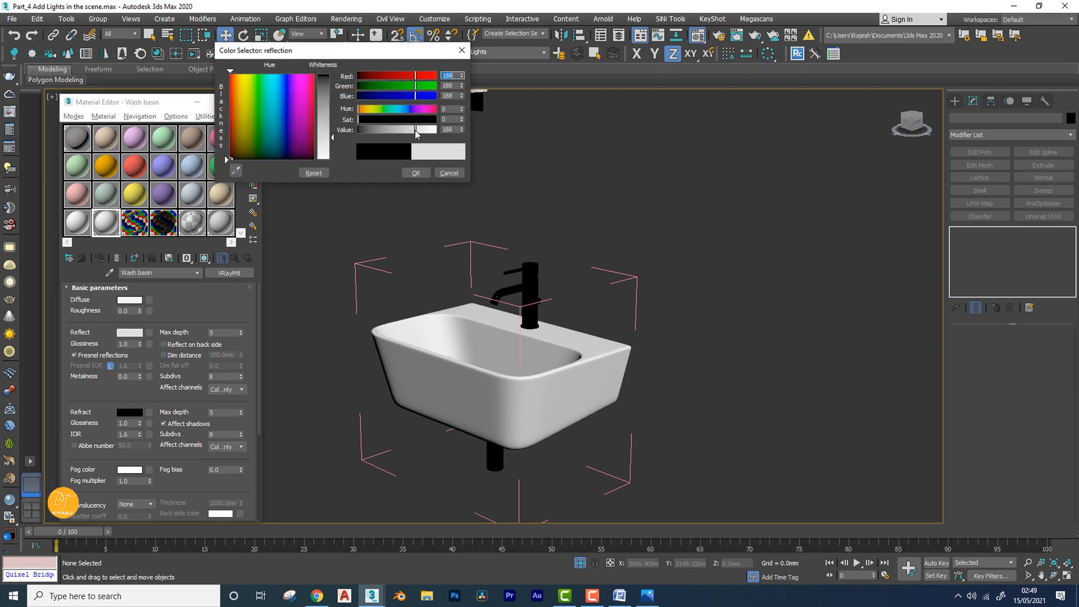
click(417, 173)
click(132, 344)
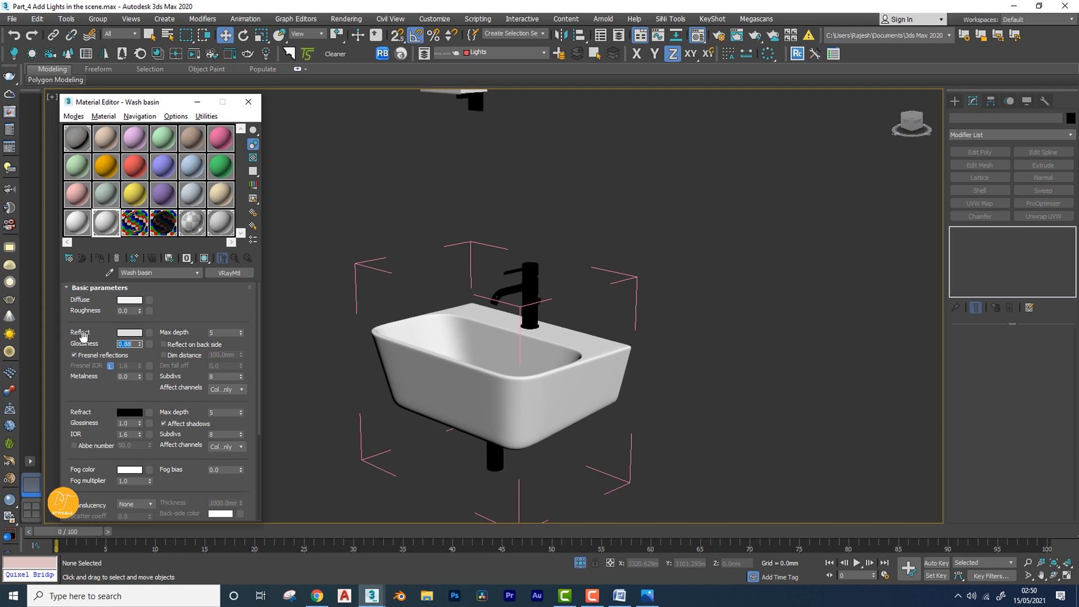
double_click(111, 220)
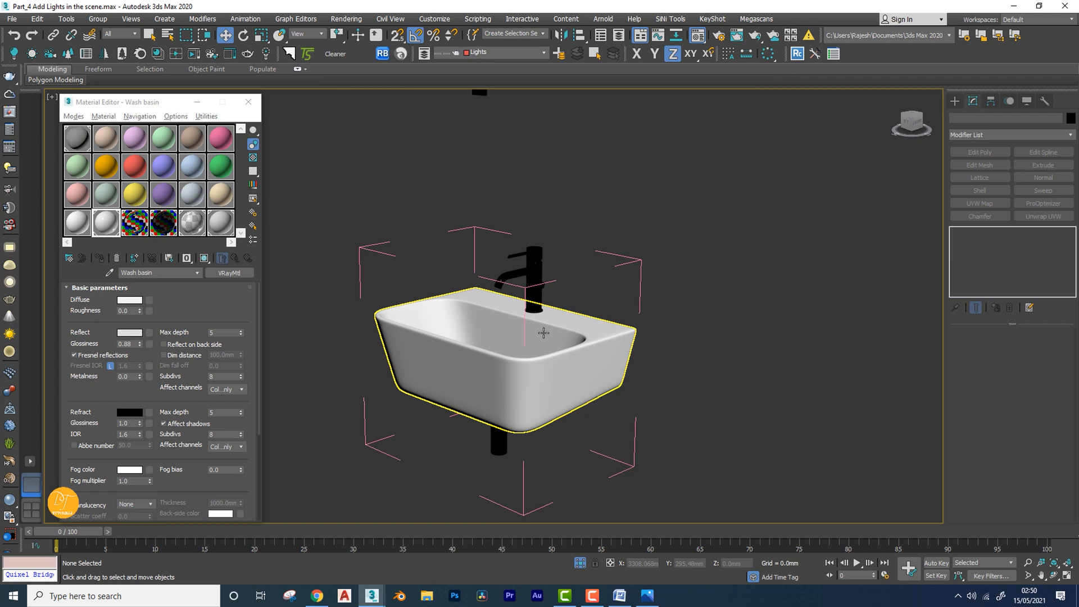
Select all washbasin parts, close their open group, and exit isolation to show the whole bathroom
scroll(539, 331, down, 4)
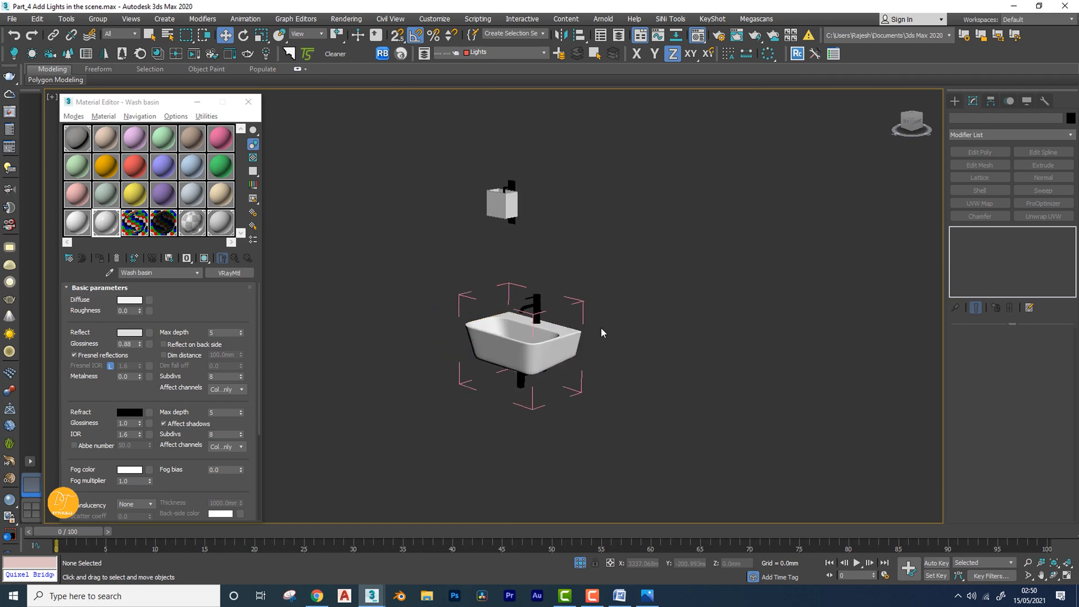
drag(646, 264, 380, 454)
click(97, 19)
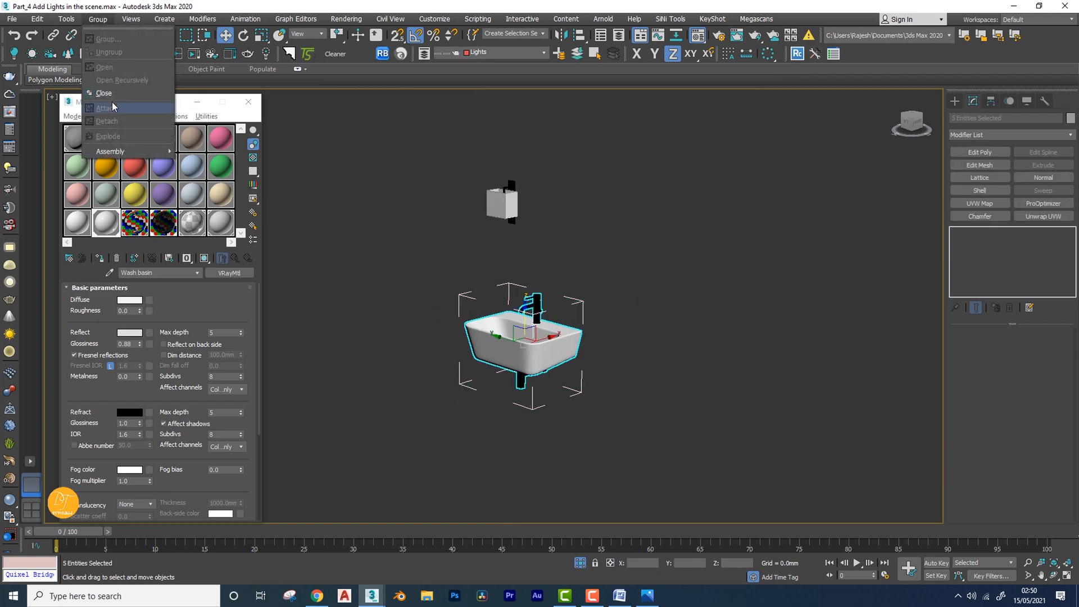
click(113, 99)
click(580, 563)
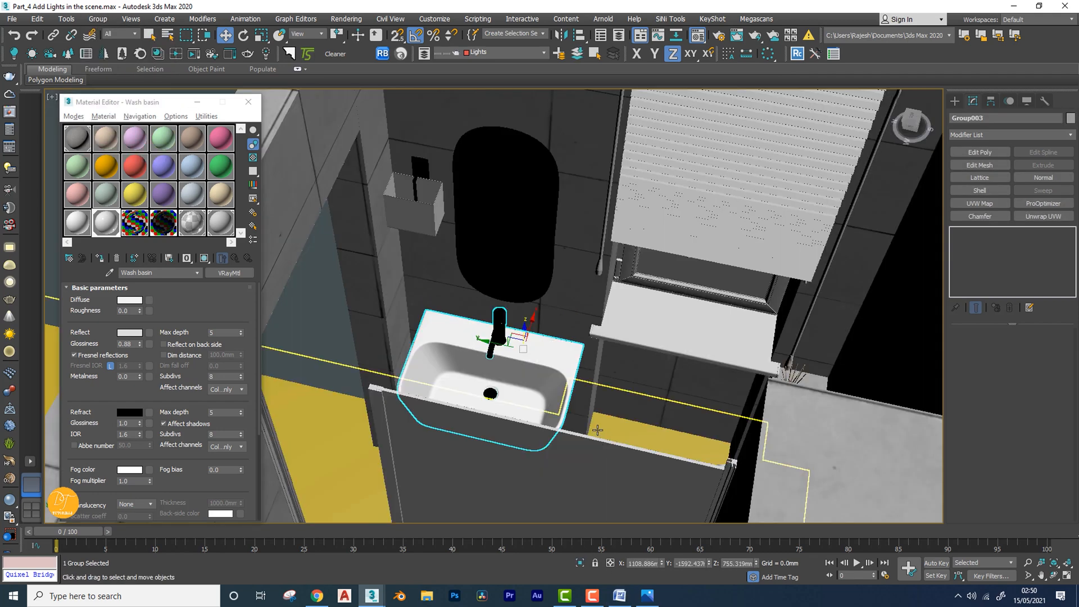
Select the window blinds group in the bathroom, isolate it, and clear the selection
middle_drag(695, 425, 561, 455)
click(540, 354)
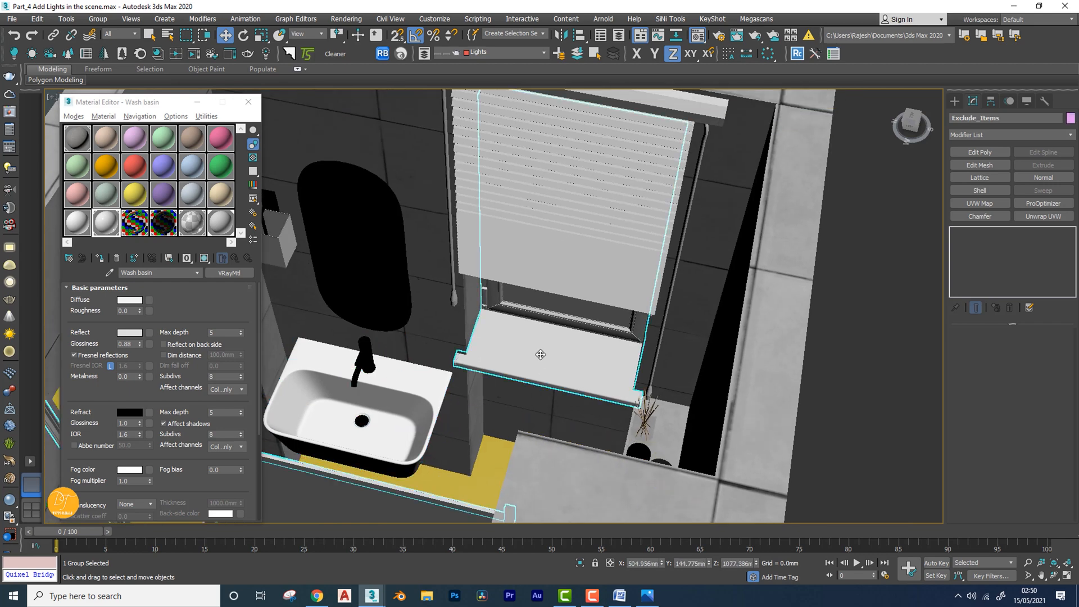
click(534, 233)
middle_drag(534, 233, 549, 296)
key(alt+q)
middle_drag(501, 325, 577, 318)
middle_drag(588, 260, 597, 290)
click(787, 281)
alt+middle_drag(681, 341, 667, 337)
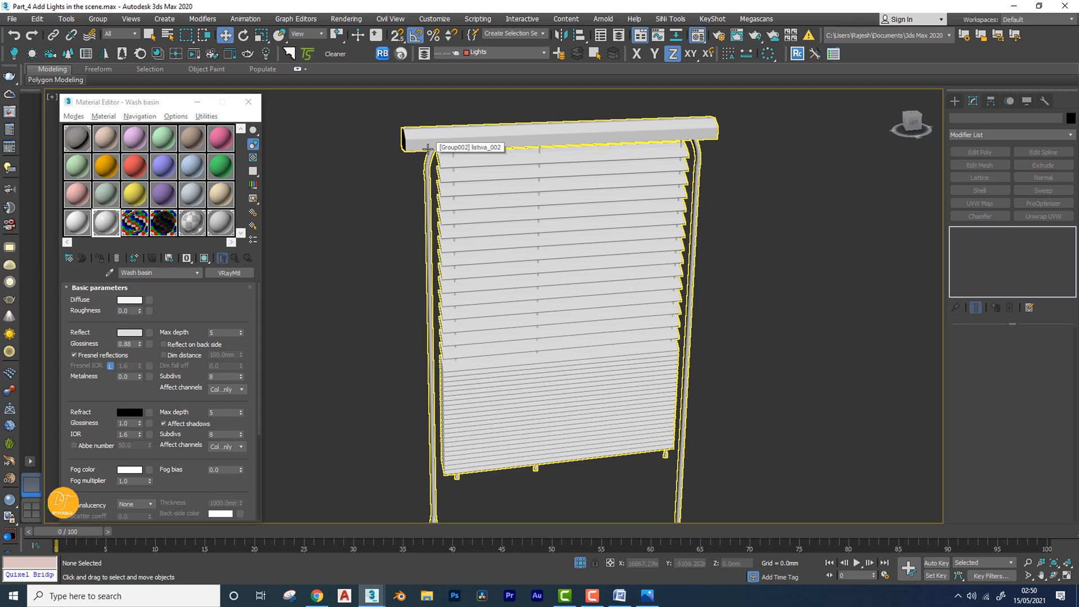
alt+middle_drag(588, 302, 592, 304)
Select the isolated blinds group and open it for editing its parts
click(537, 129)
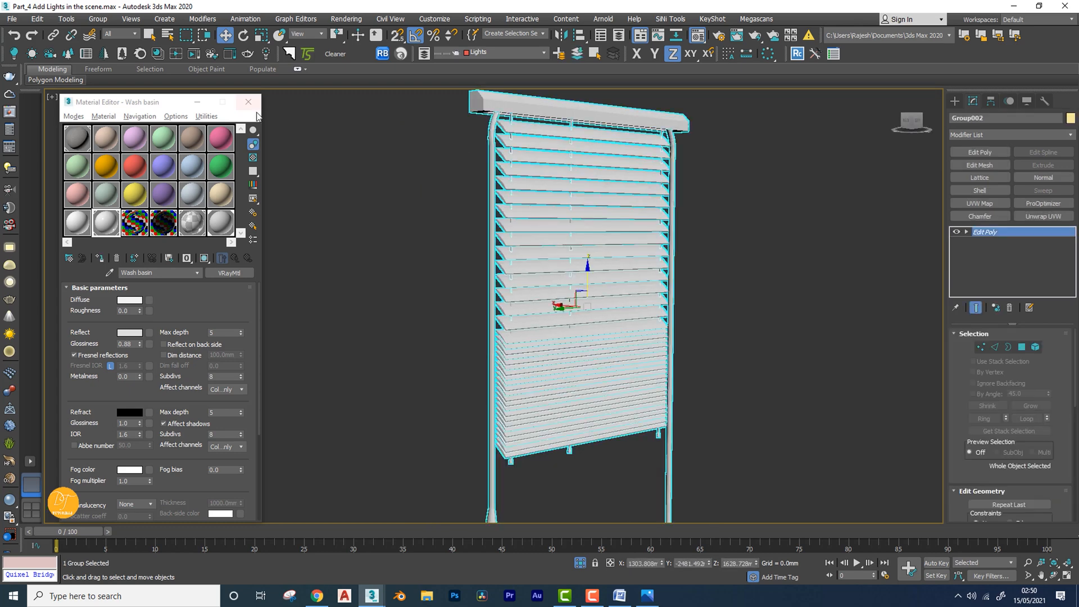
click(97, 20)
click(115, 68)
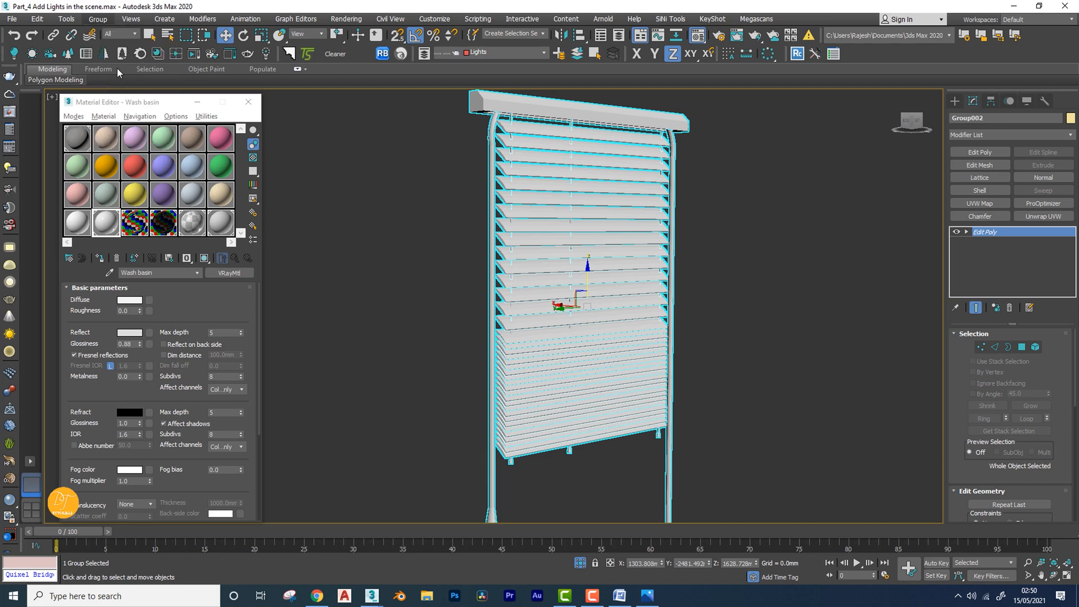
Select all parts of the blinds, then remove the horizontal slats and the group container from the selection
click(521, 110)
alt+middle_drag(559, 174, 585, 198)
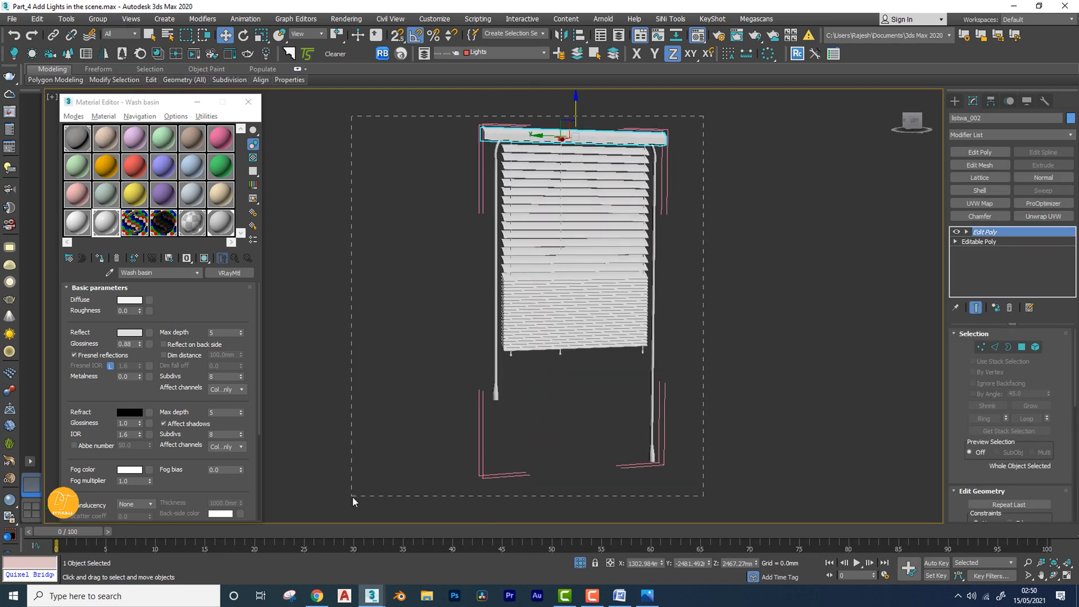
drag(353, 497, 352, 497)
alt+middle_drag(558, 389, 566, 384)
scroll(566, 388, down, 1)
alt+drag(530, 361, 526, 218)
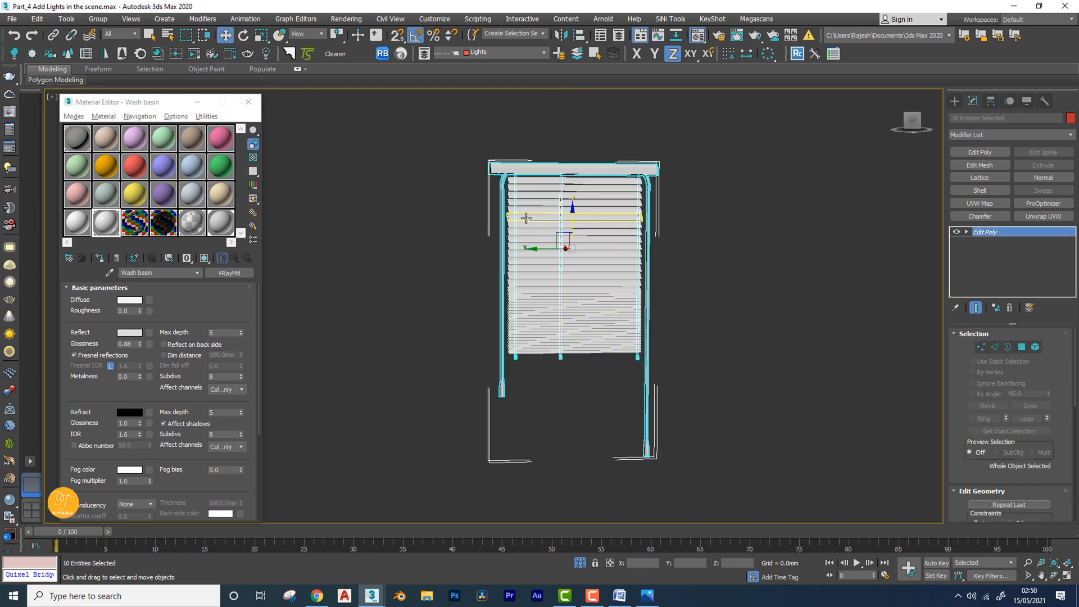
alt+middle_drag(526, 218, 544, 225)
scroll(513, 223, down, 3)
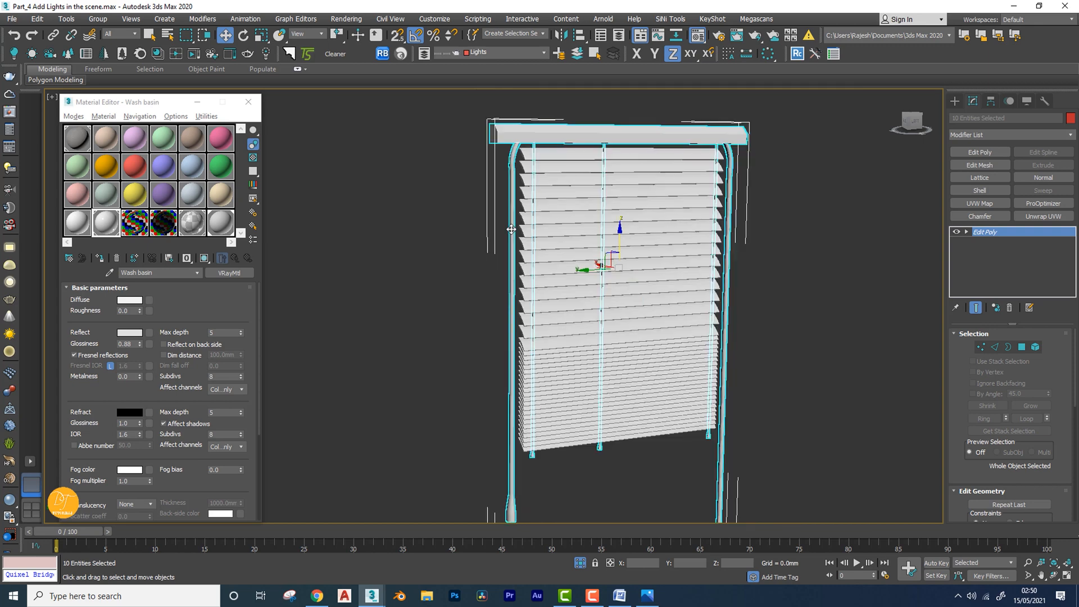
alt+drag(500, 230, 500, 230)
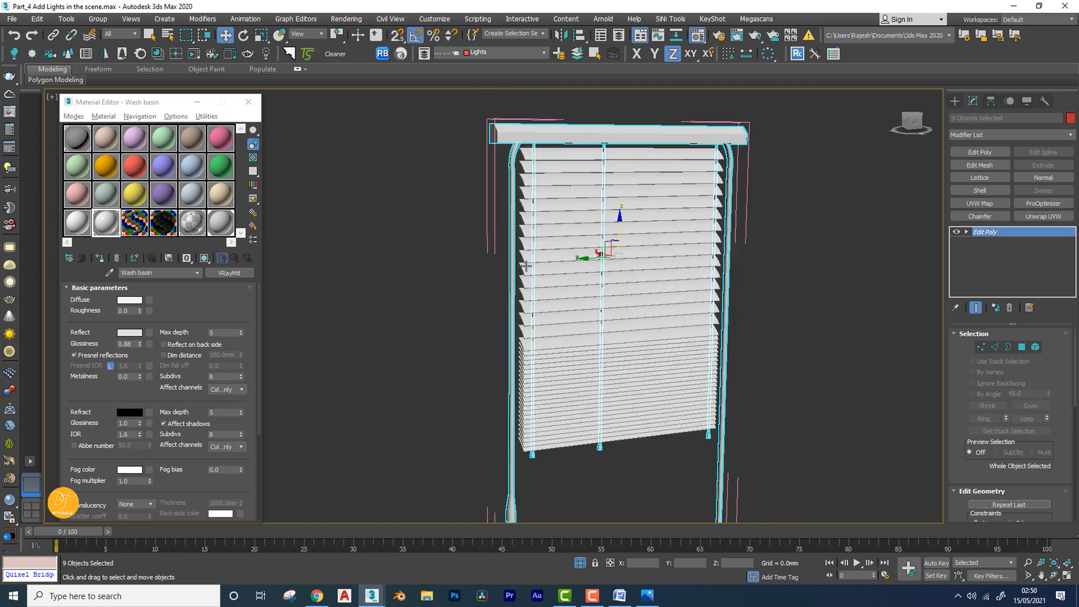
middle_drag(526, 268, 466, 197)
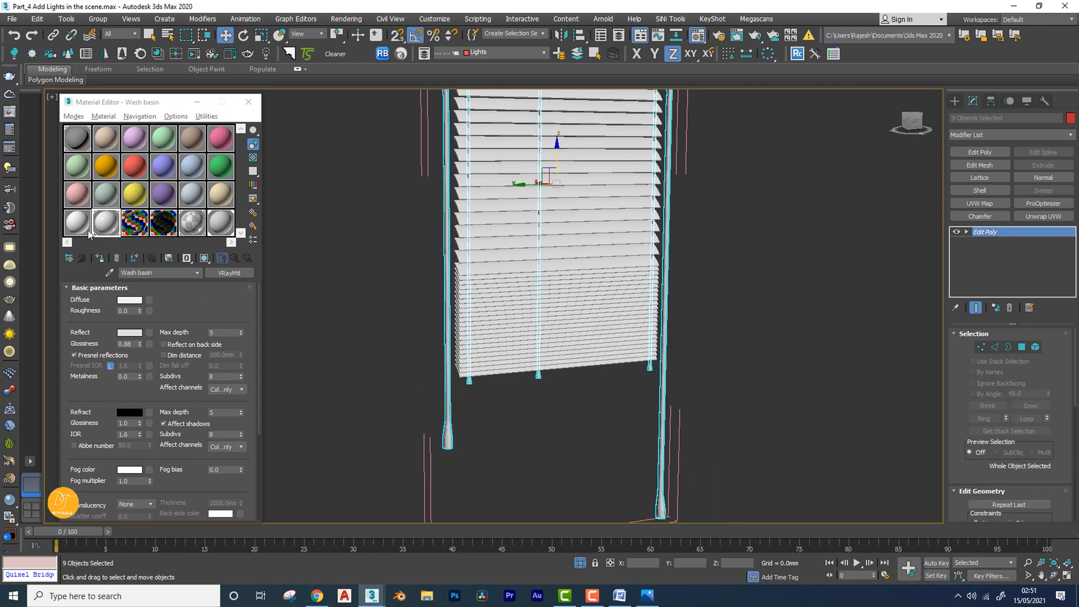
Assign the unused white VRayMtl material to the selected rail, rods and cords, and name it Blinds_Frame
click(77, 225)
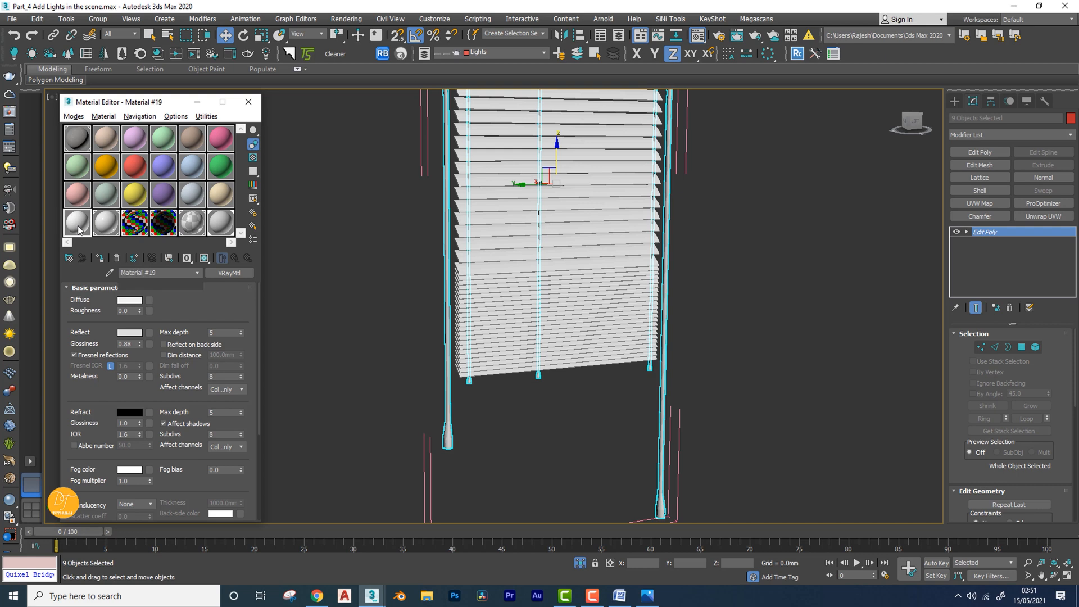
click(100, 259)
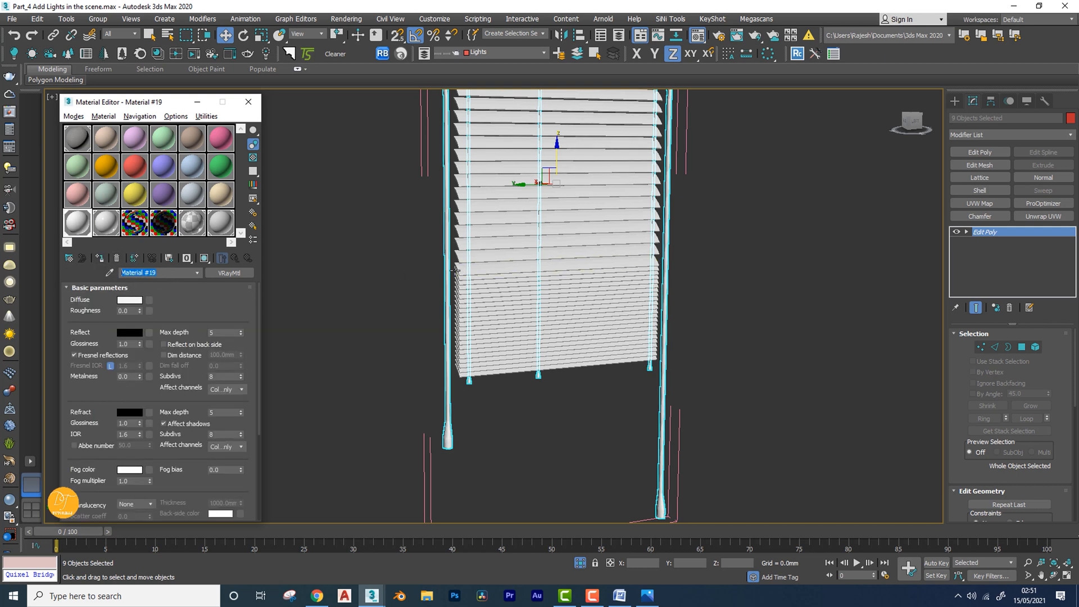
text(Blinds_Frame)
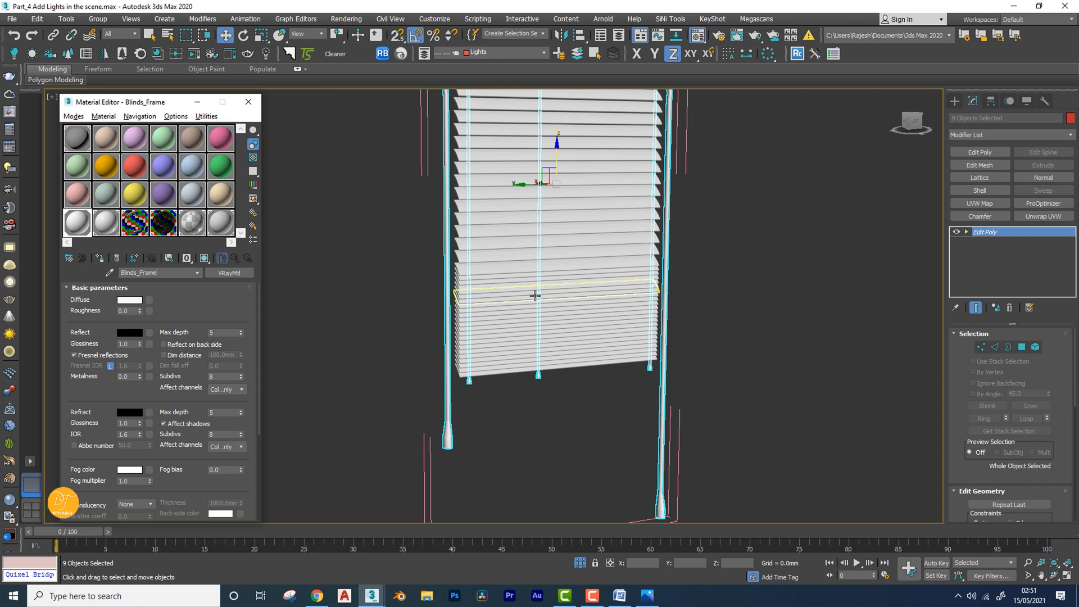
Set the Blinds_Frame material's diffuse colour to a mid grey with value 122
scroll(537, 292, down, 5)
click(134, 302)
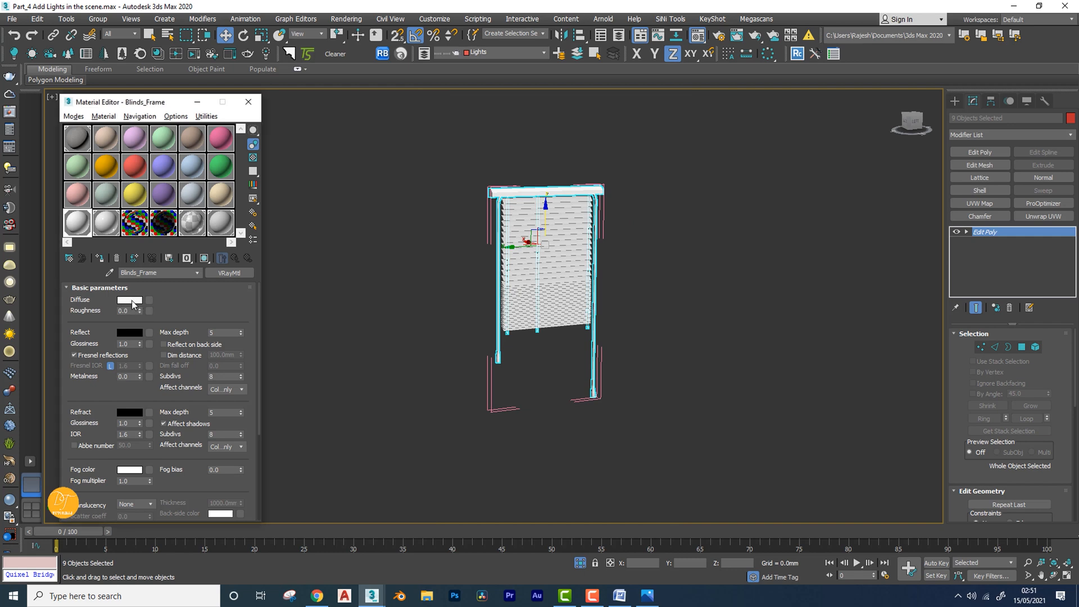
drag(399, 130, 395, 131)
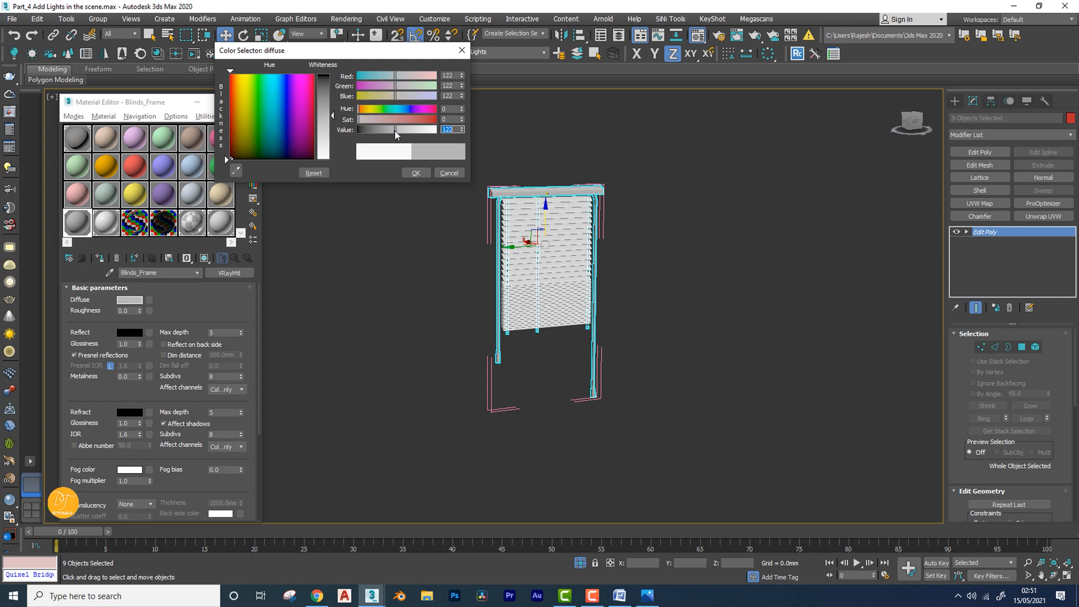
click(416, 172)
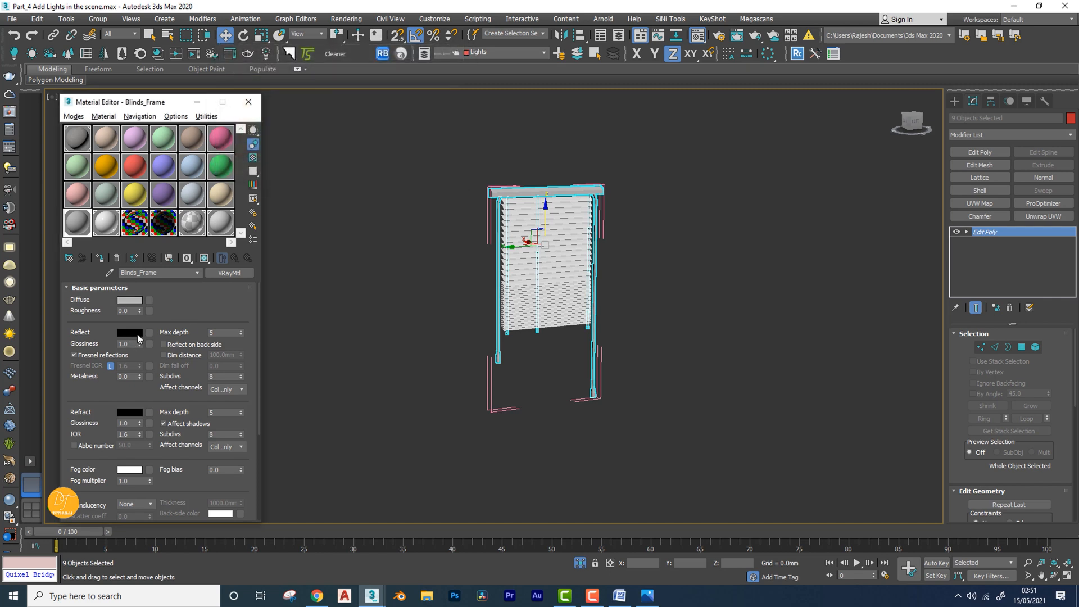
Give the Blinds_Frame material a dark grey reflection with 0.6 glossiness and review its diffuse colour
click(137, 334)
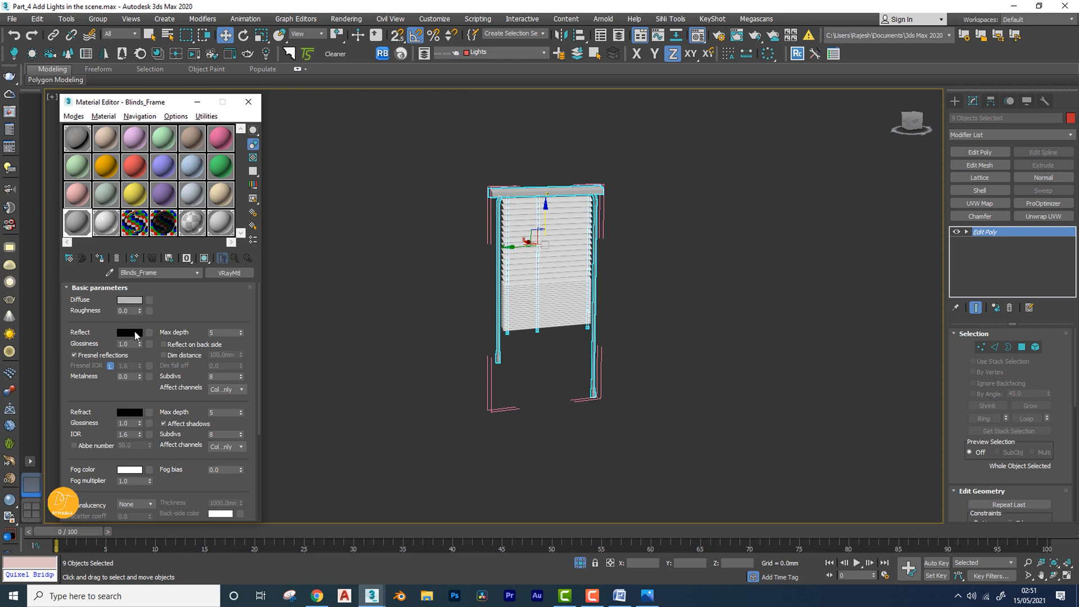
drag(369, 129, 366, 129)
click(415, 173)
double_click(123, 343)
click(133, 301)
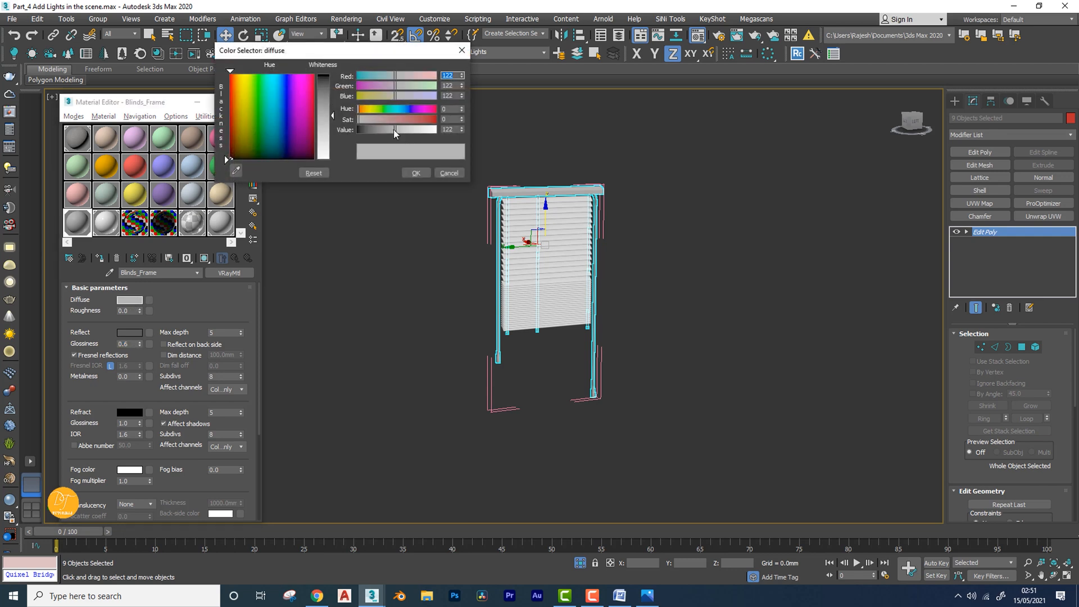
click(416, 173)
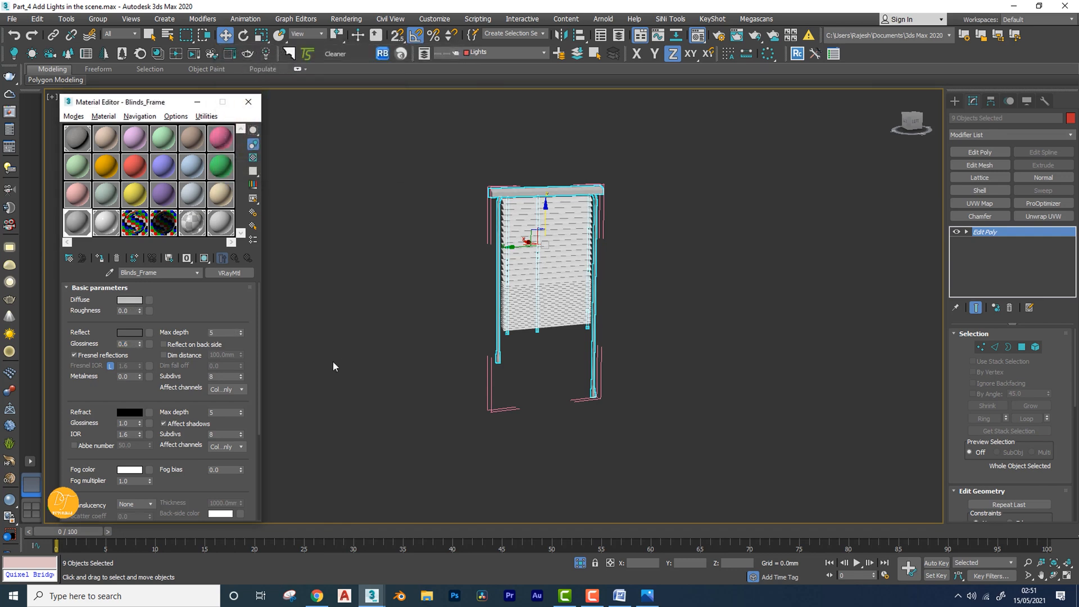
Invert the selection within the blinds and exclude the group container, leaving only the slats selected
middle_drag(333, 362, 424, 370)
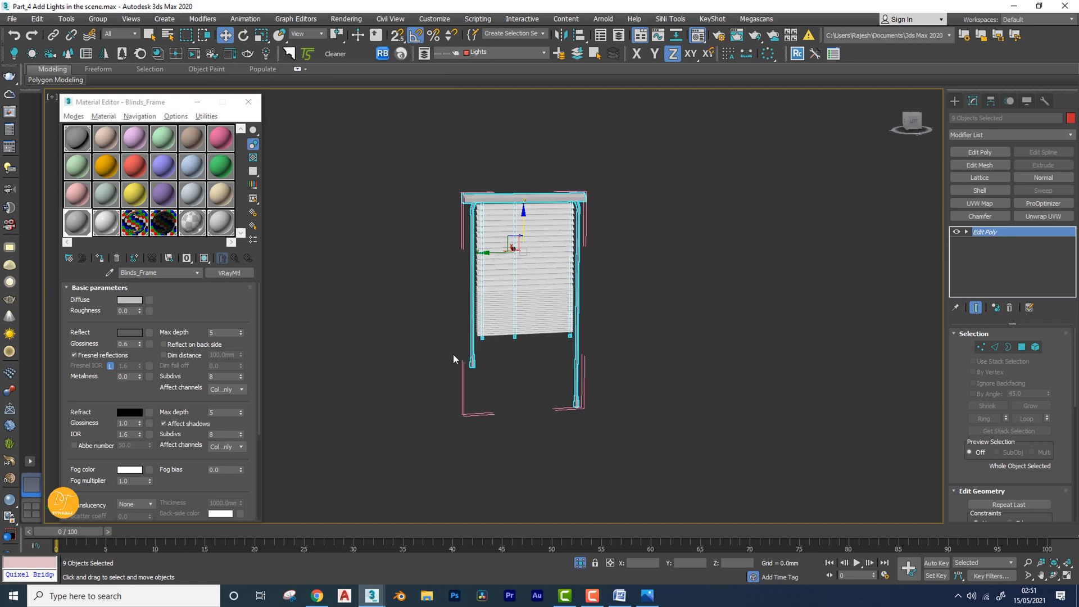
alt+middle_drag(550, 348, 538, 344)
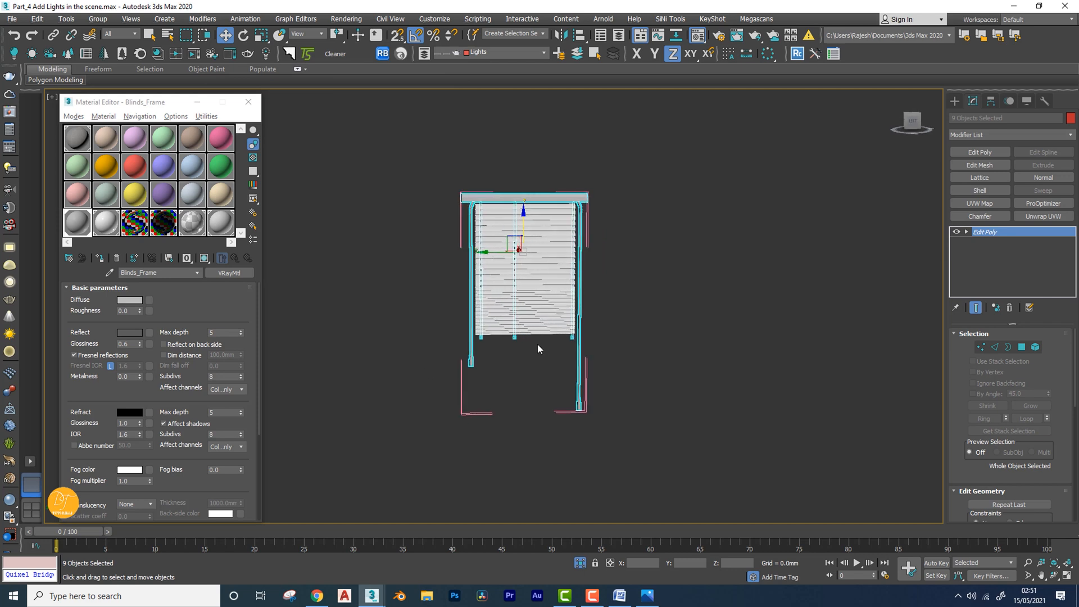
key(ctrl+i)
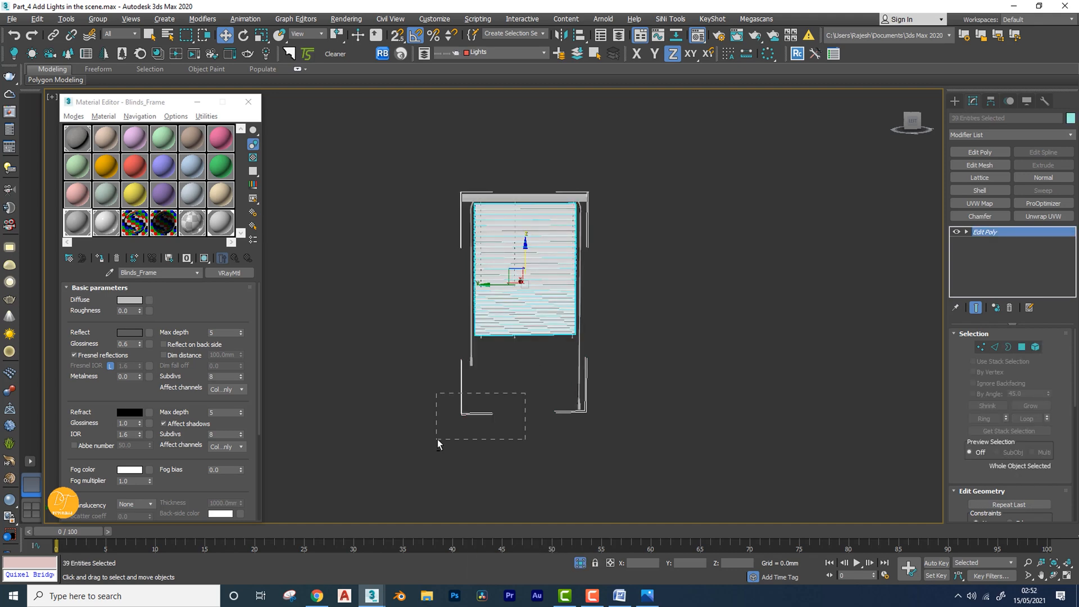
alt+drag(437, 439, 436, 440)
Assign the unused beige VRayMtl material, Material #18, to the selected blind slats and name it Blinds
scroll(501, 328, up, 5)
middle_drag(545, 186, 562, 331)
scroll(542, 354, down, 2)
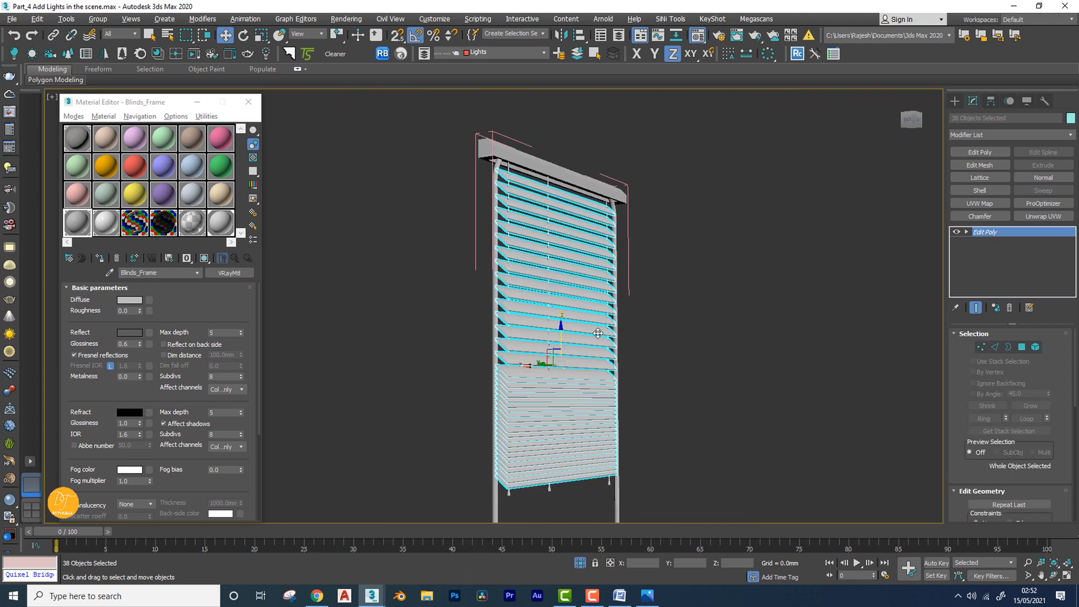
click(221, 194)
click(100, 258)
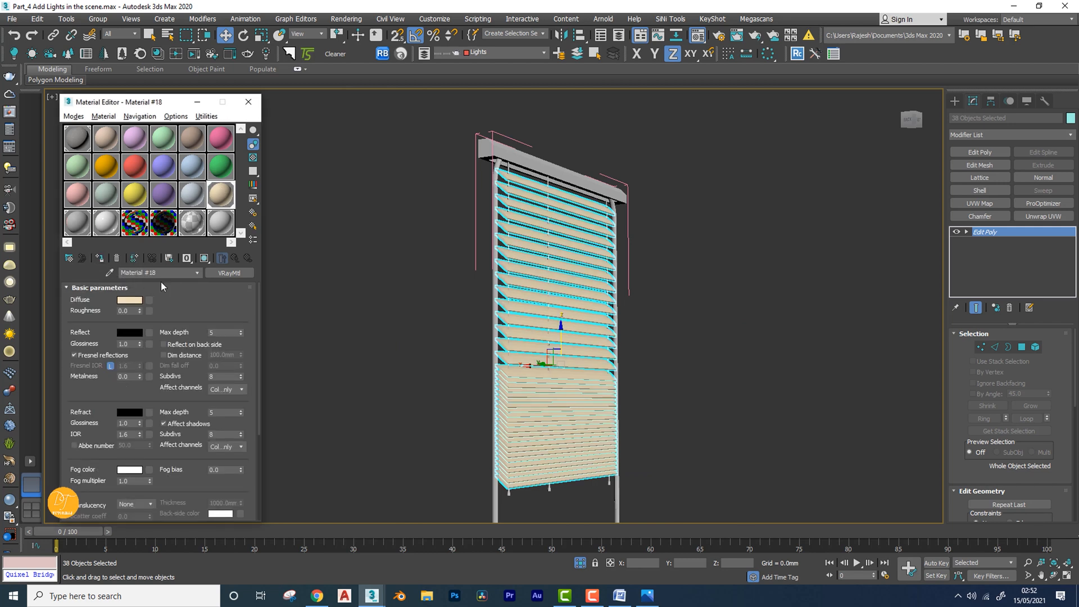
text(Blinds)
Change the Blinds material's diffuse colour to a near-white with saturation 0
click(132, 302)
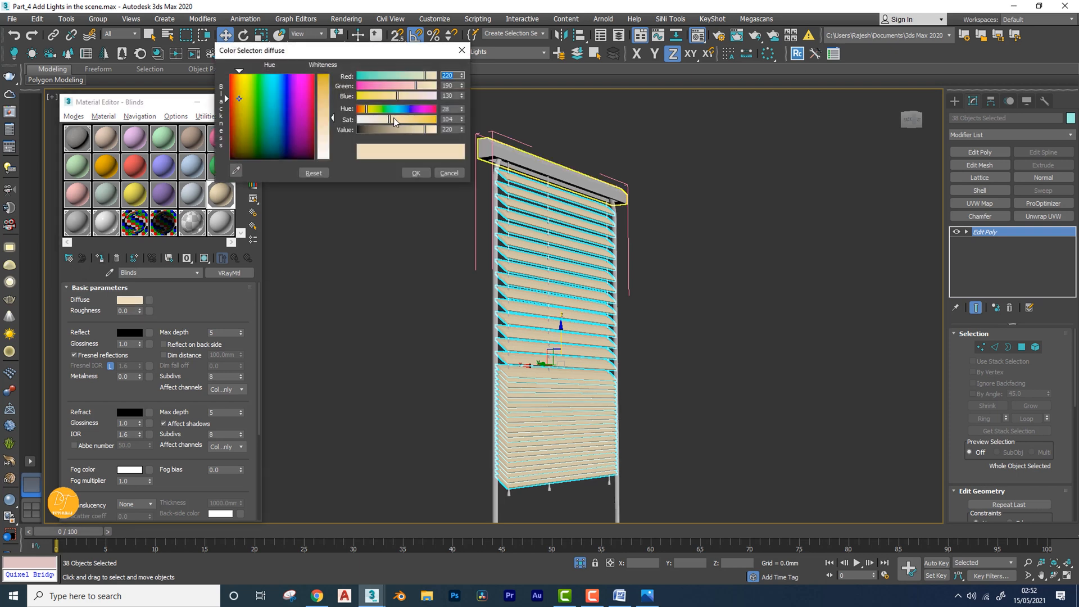
drag(392, 119, 356, 119)
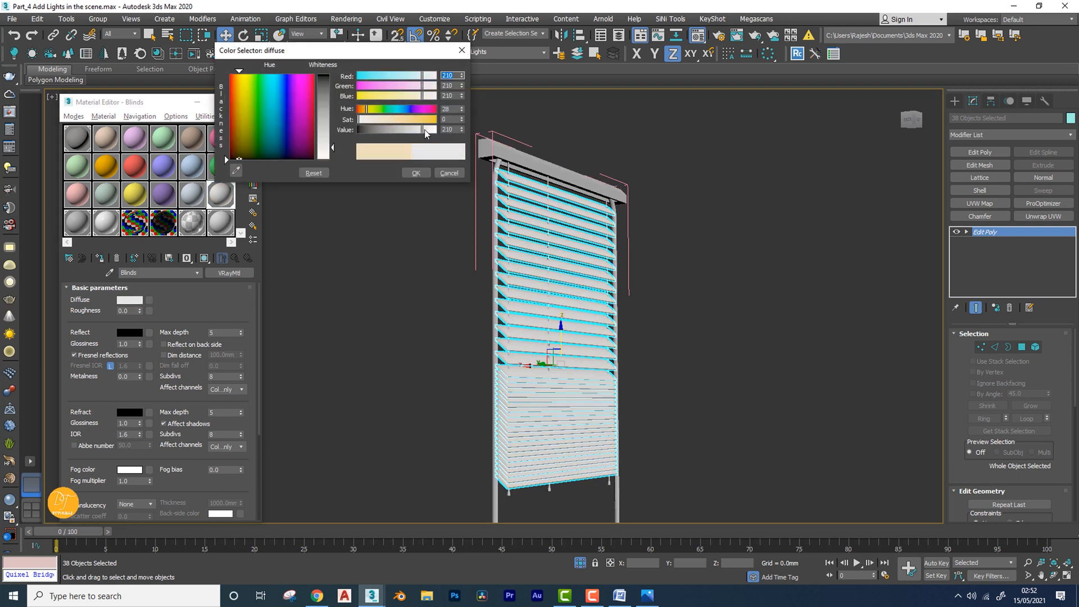
click(416, 172)
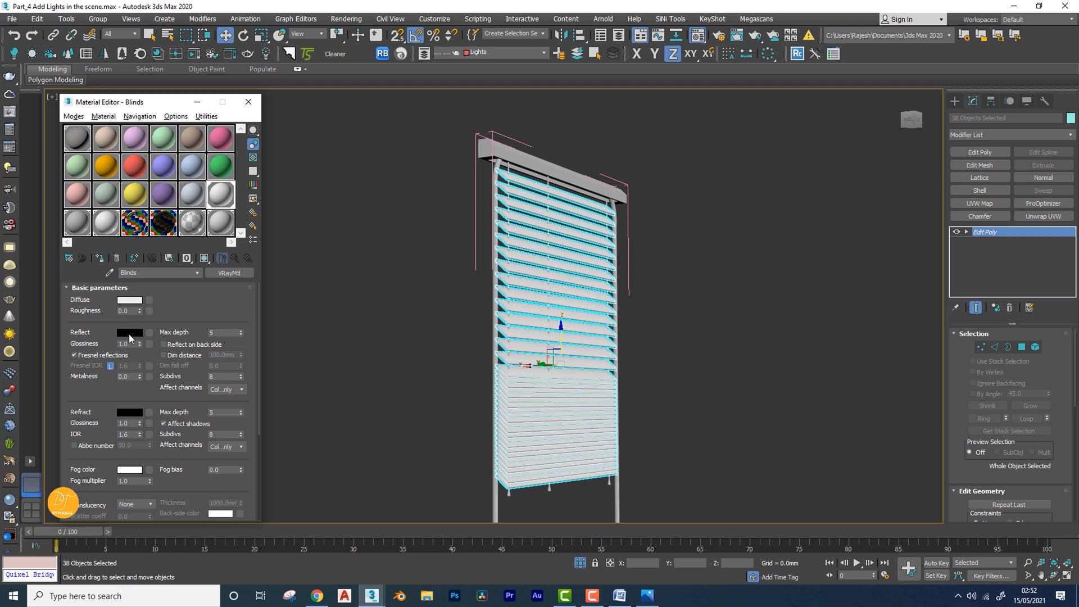
Give the Blinds material a mid grey reflection with 0.6 glossiness and 12 reflection subdivisions
click(129, 333)
mouse_move(387, 128)
mouse_down()
mouse_move(406, 131)
mouse_move(382, 130)
mouse_up()
click(416, 174)
click(133, 344)
text(.6)
key(Return)
click(218, 376)
Close the opened blinds group and exit isolation to bring back the rest of the bathroom scene
scroll(520, 311, down, 5)
alt+middle_drag(509, 346, 500, 280)
scroll(509, 280, up, 5)
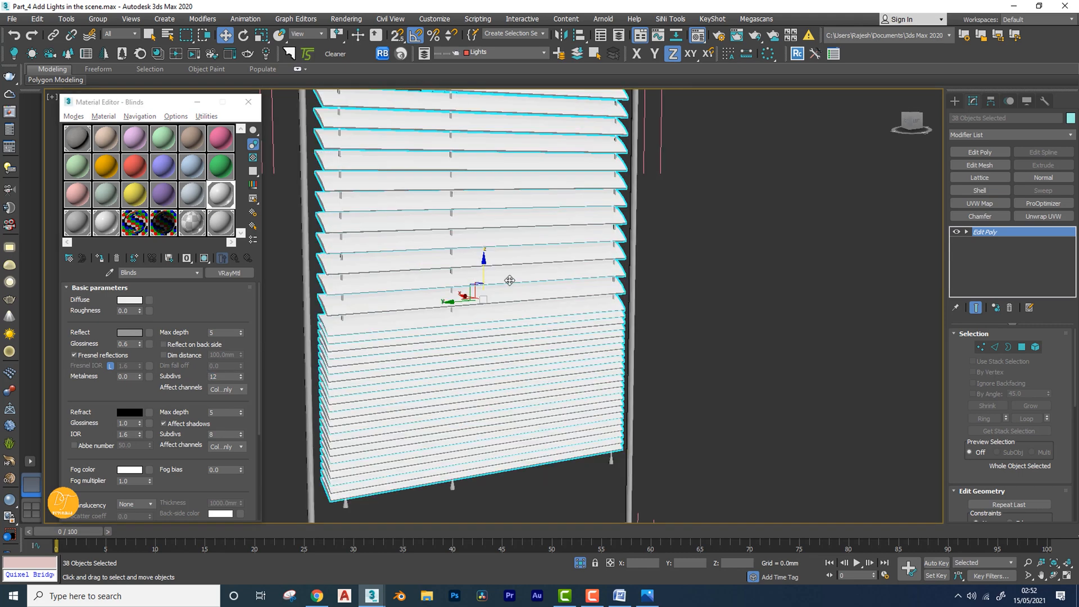
scroll(510, 280, down, 5)
click(98, 18)
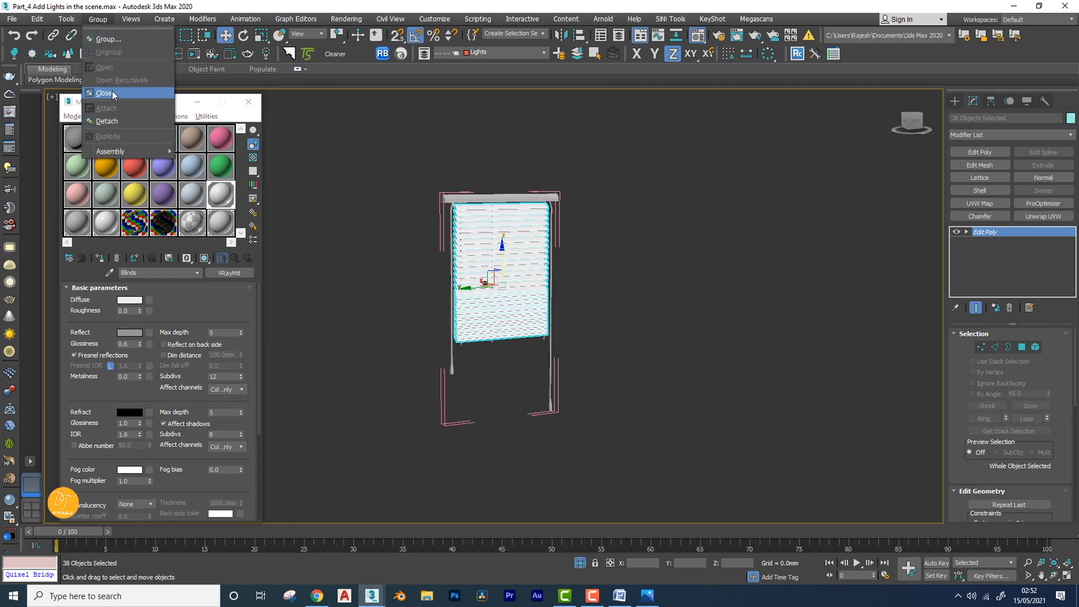
click(112, 93)
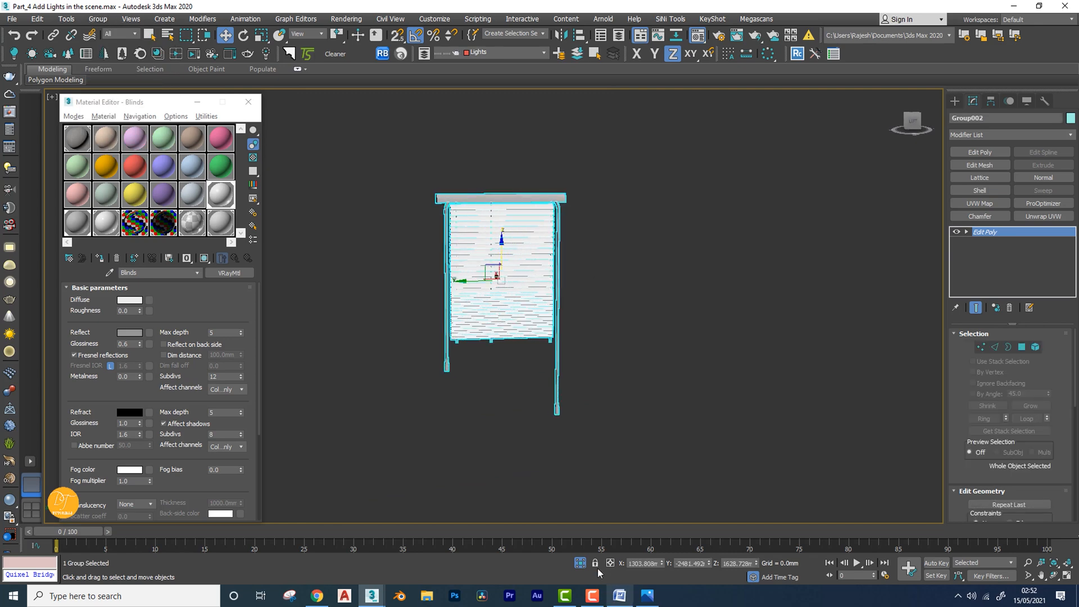
click(579, 562)
alt+middle_drag(500, 365, 496, 398)
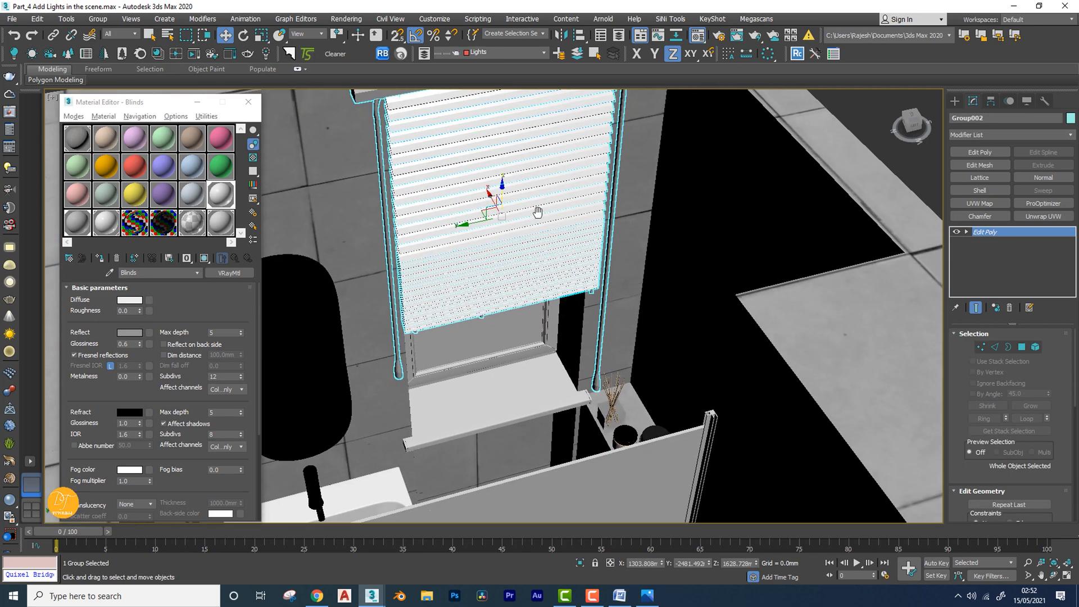
Isolate the Exclude_Items group containing the windows and the shower enclosure
click(497, 397)
key(alt+q)
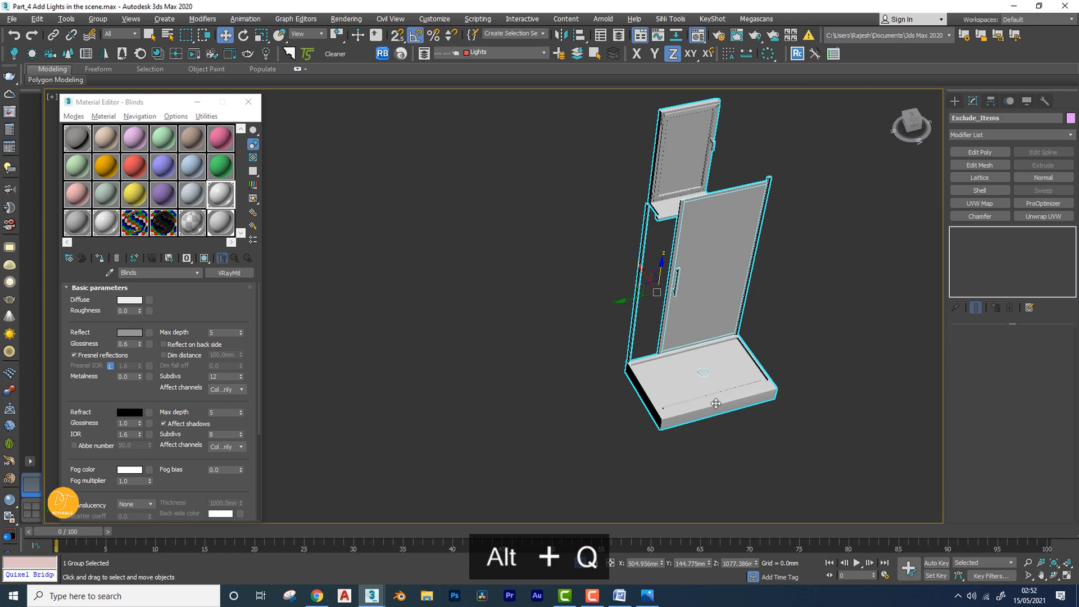
alt+middle_drag(715, 403, 585, 336)
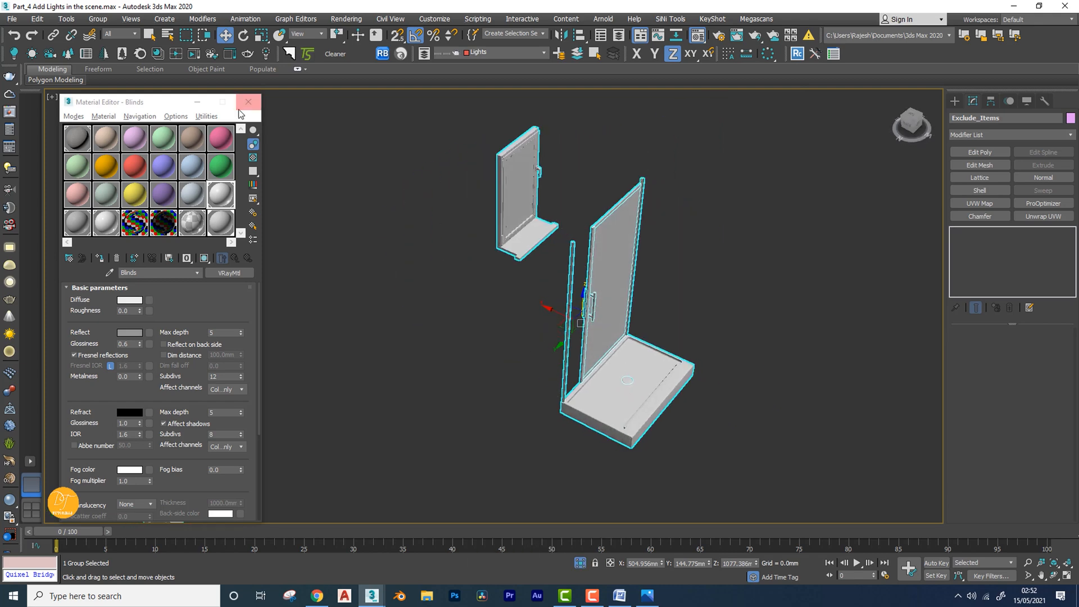
scroll(450, 261, down, 5)
scroll(455, 264, up, 6)
scroll(471, 274, down, 4)
middle_drag(473, 273, 503, 272)
Open the Exclude_Items group and isolate the small window with the sill
click(98, 18)
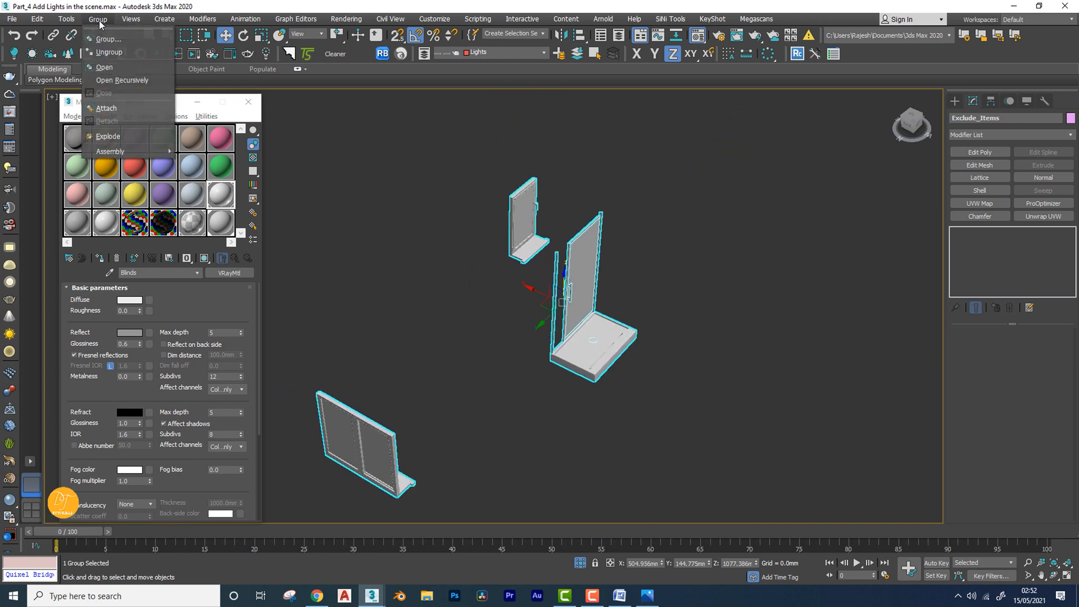
click(106, 67)
click(522, 223)
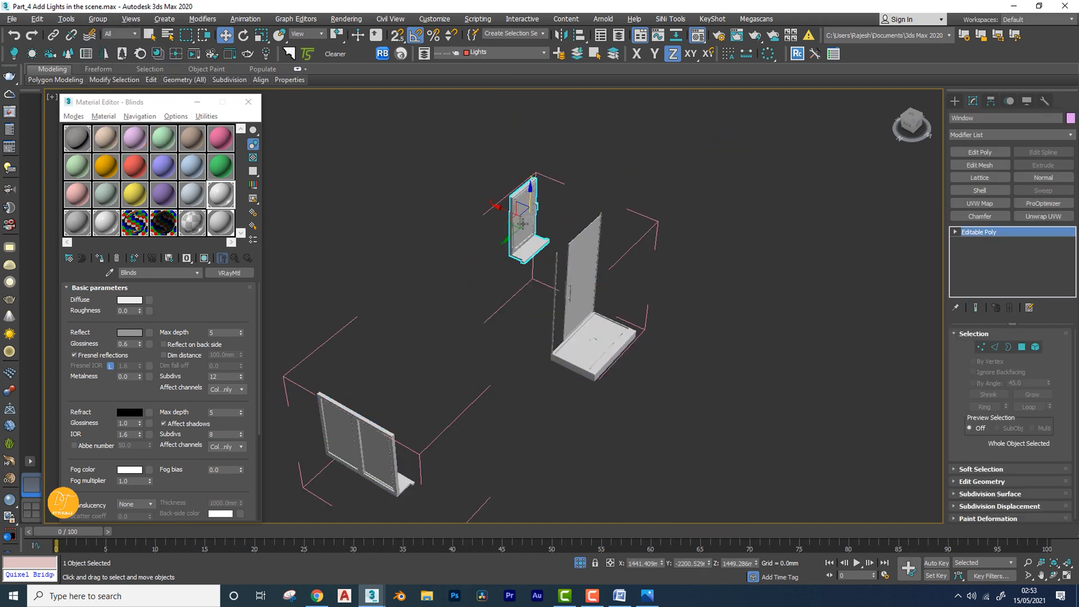
key(alt+q)
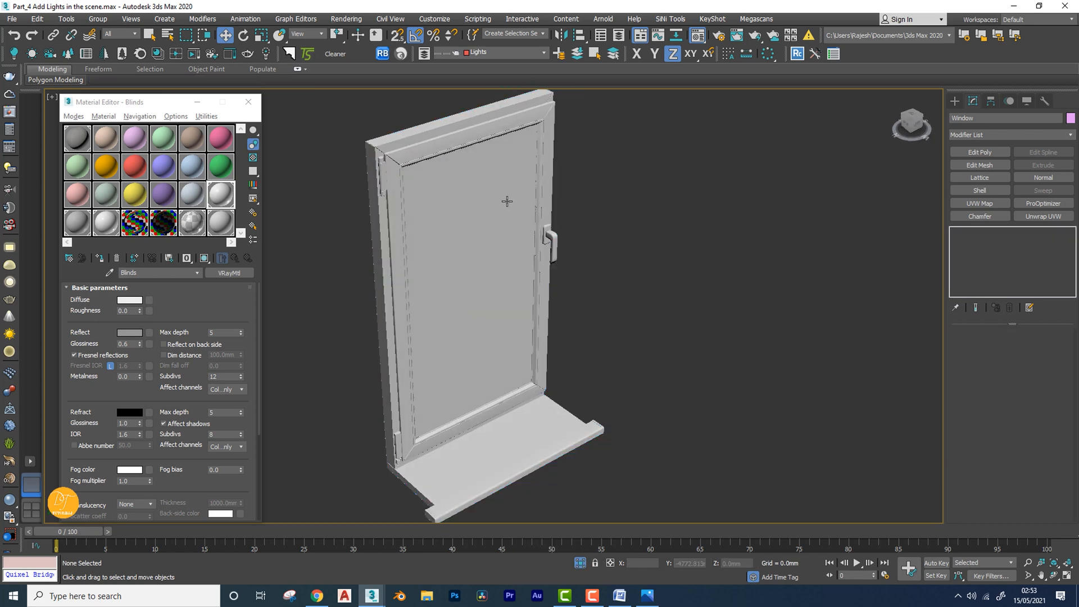
Apply the Material #17 sample to the isolated window
click(507, 201)
click(601, 378)
key(l)
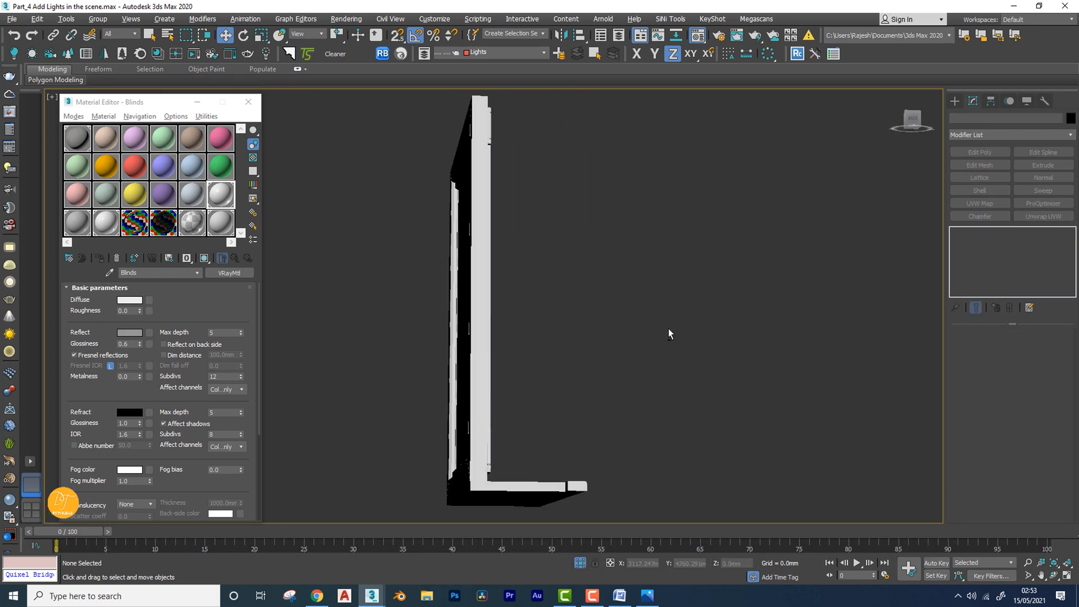
alt+middle_drag(669, 328, 586, 354)
scroll(507, 363, down, 5)
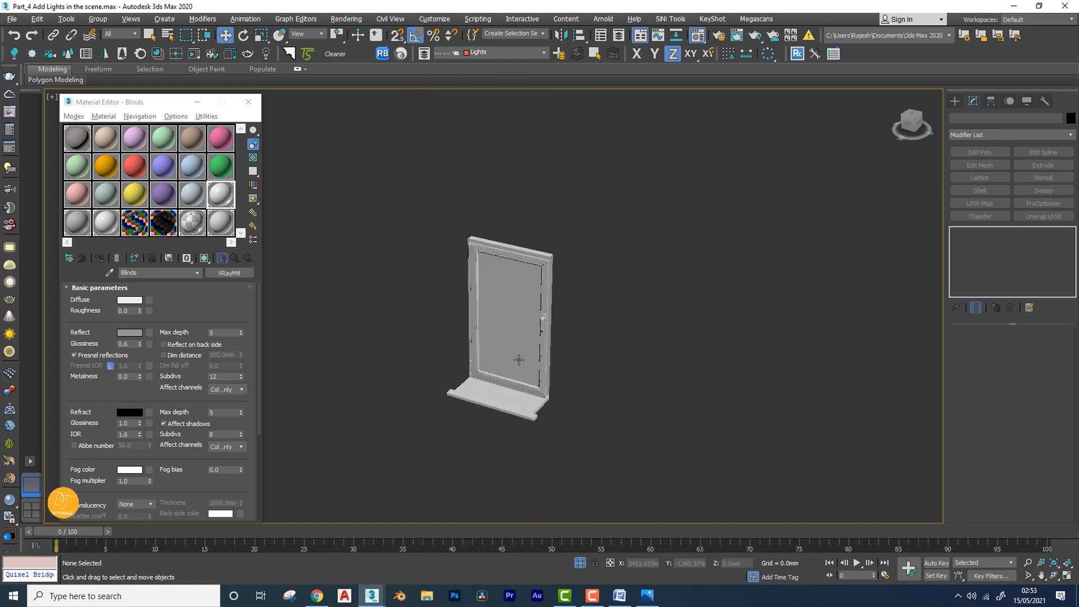
scroll(513, 345, up, 6)
click(201, 195)
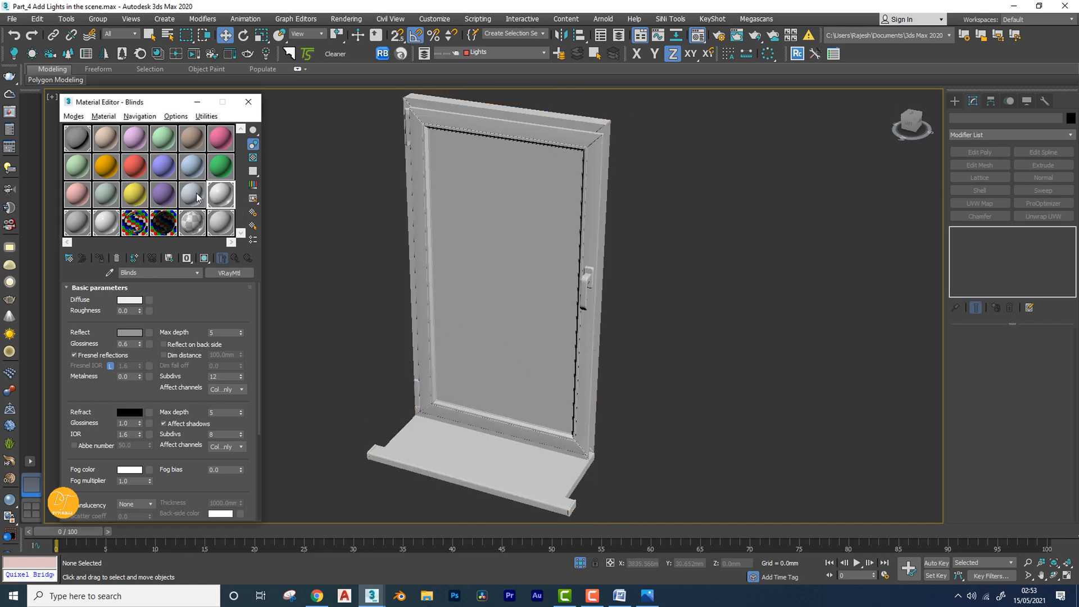
drag(273, 227, 507, 271)
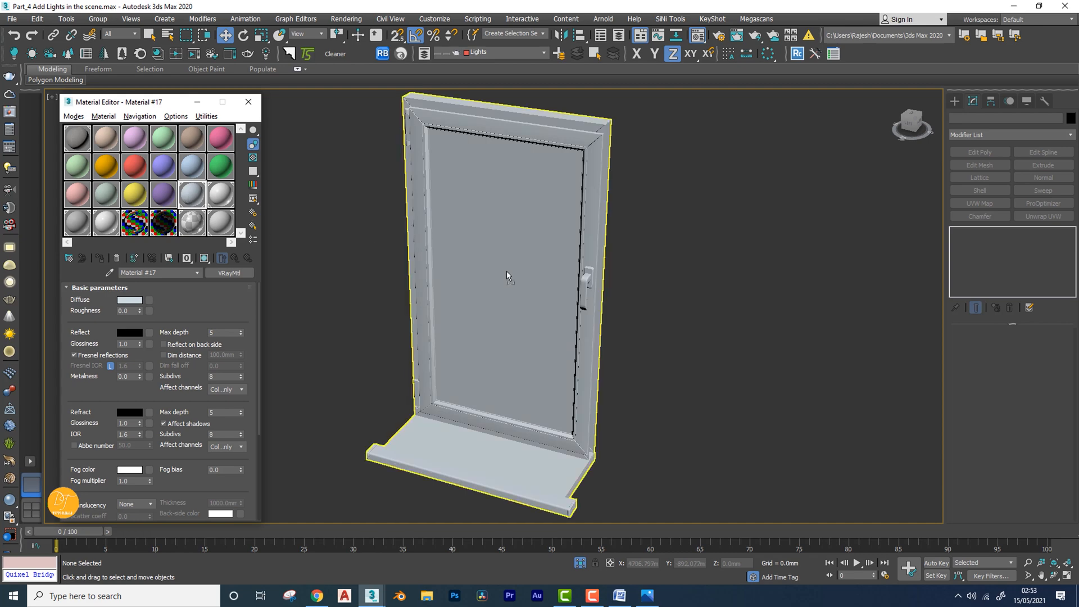
Select the window and pick its front and back glass panes at Element level
alt+middle_drag(504, 212, 495, 290)
click(494, 290)
click(98, 19)
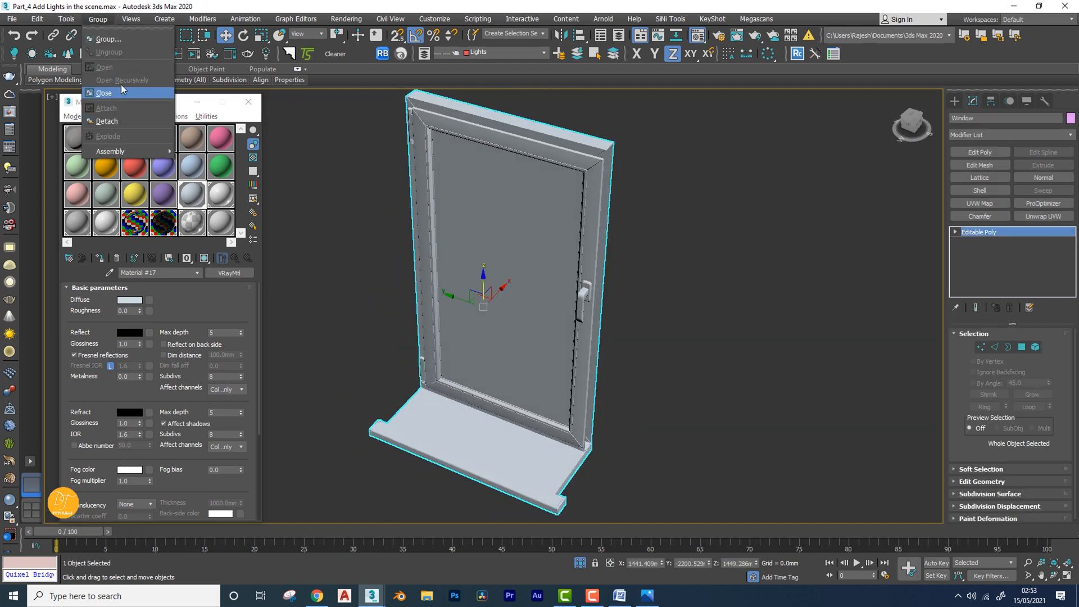
click(436, 115)
alt+middle_drag(439, 293, 441, 291)
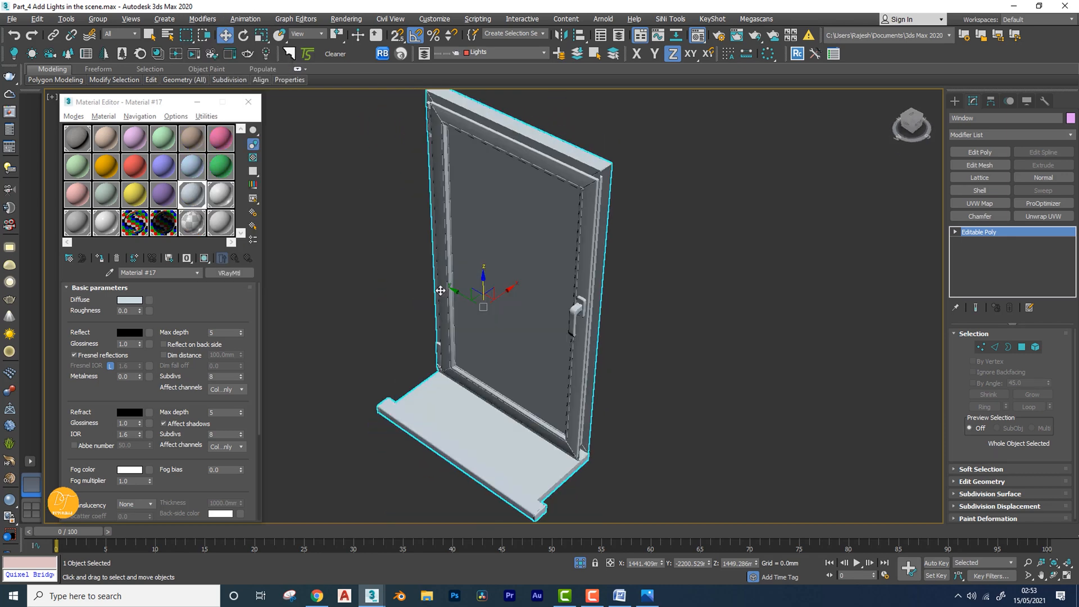
click(1037, 350)
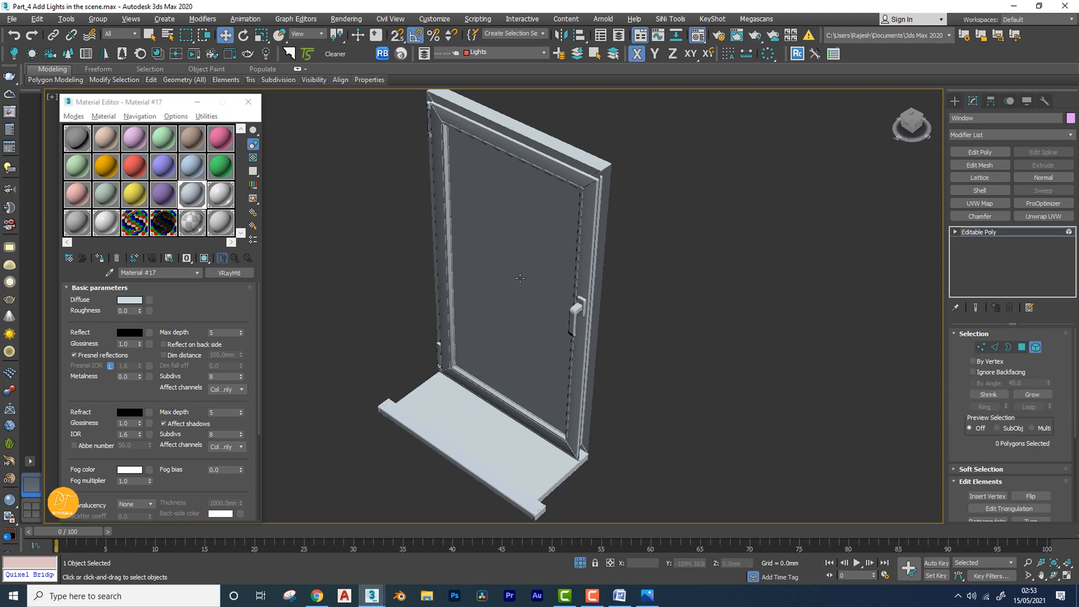
click(494, 244)
alt+middle_drag(504, 278, 433, 269)
ctrl+click(500, 213)
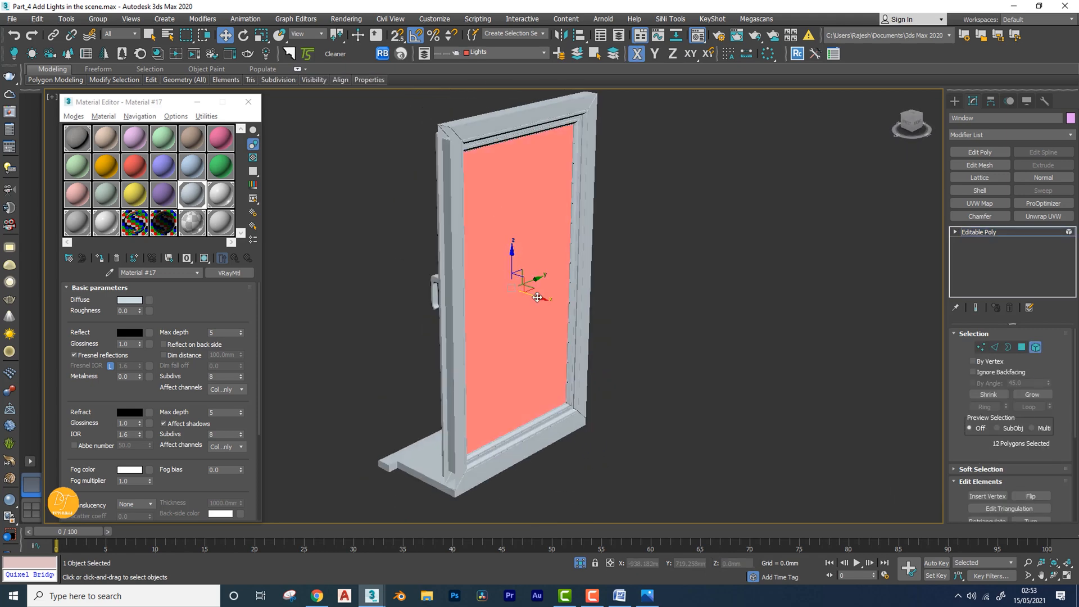
Try moving the selected glass panes out of the window frame and undo the move
drag(537, 296, 773, 361)
mouse_move(665, 360)
alt+middle_down()
mouse_move(651, 361)
mouse_move(641, 408)
mouse_move(741, 366)
mouse_move(686, 346)
mouse_move(638, 360)
mouse_move(516, 356)
mouse_move(500, 388)
mouse_move(513, 395)
mouse_move(528, 354)
alt+middle_up()
key(ctrl+z)
Select all layered pane elements inside the window frame in wireframe display, excluding the frame and fittings, and return to shaded display
key(F3)
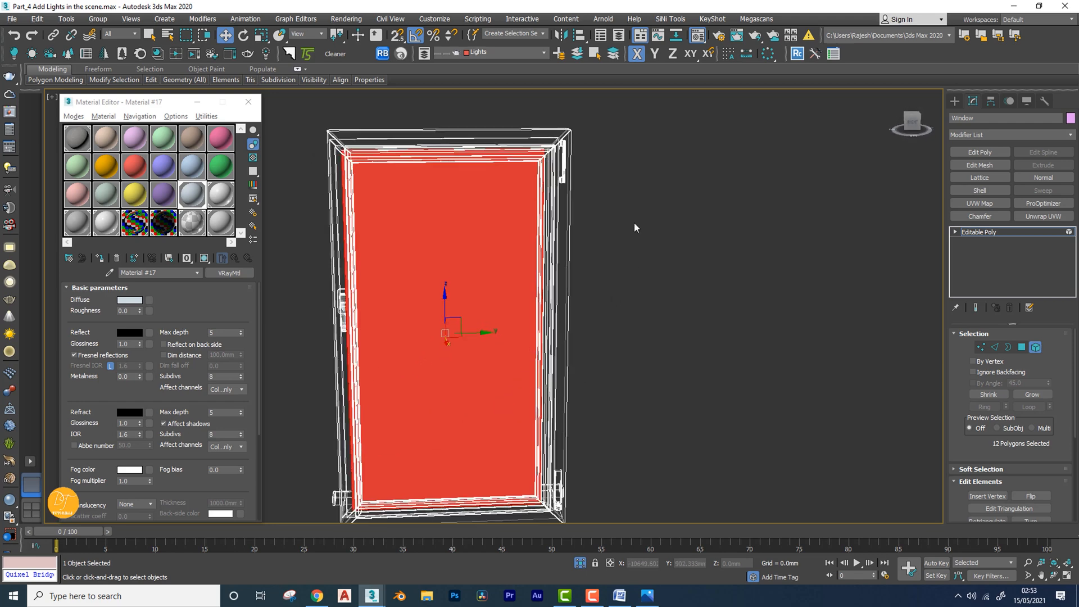
drag(634, 222, 487, 252)
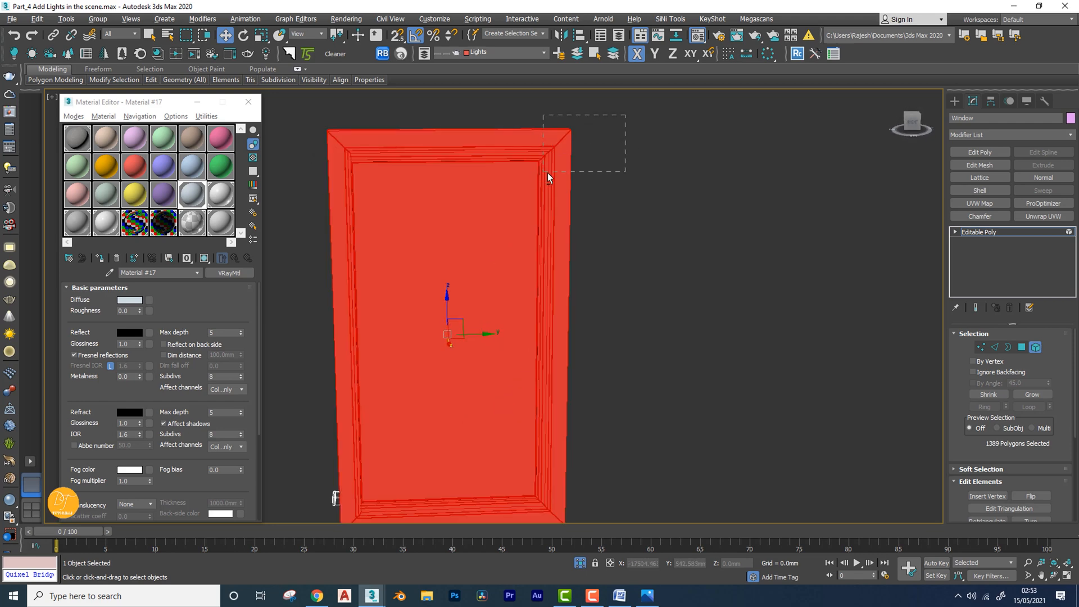
alt+drag(548, 173, 548, 174)
mouse_move(548, 175)
alt+middle_down()
mouse_move(566, 236)
mouse_move(500, 259)
mouse_move(575, 320)
mouse_move(508, 341)
alt+middle_up()
key(F3)
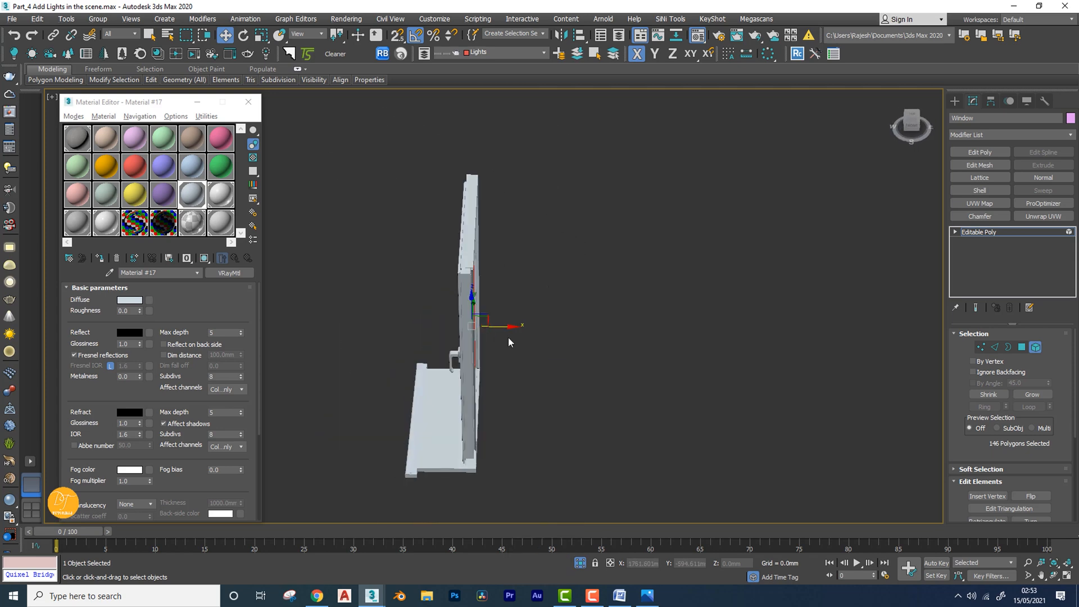
Move the selected pane layers out of the frame along X to inspect them, and undo the move
drag(506, 326, 608, 326)
alt+middle_drag(537, 352, 521, 329)
scroll(561, 264, up, 6)
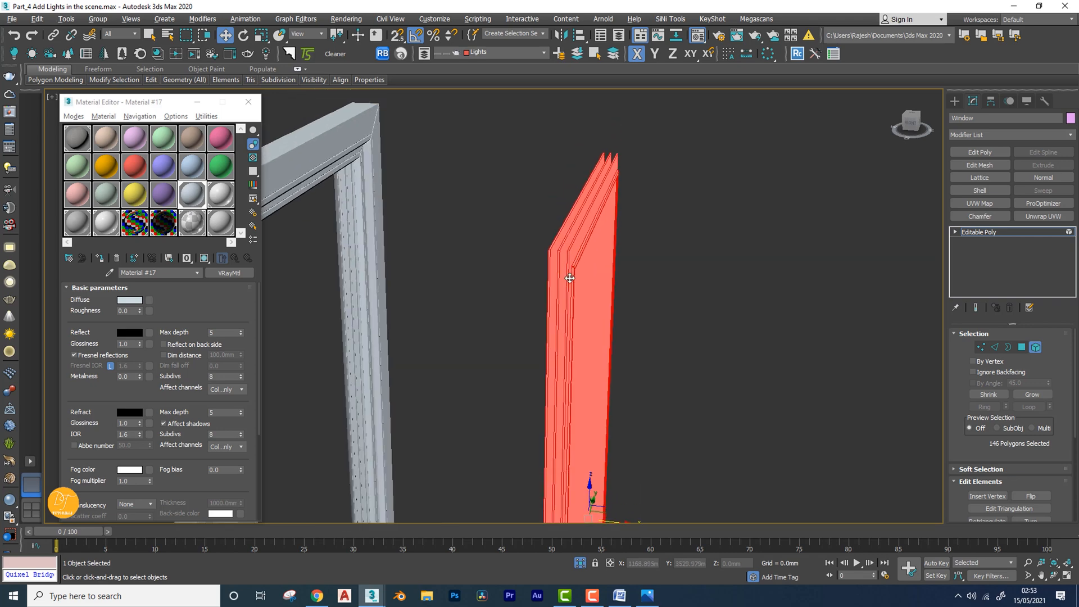
alt+middle_drag(580, 264, 590, 300)
key(ctrl+x)
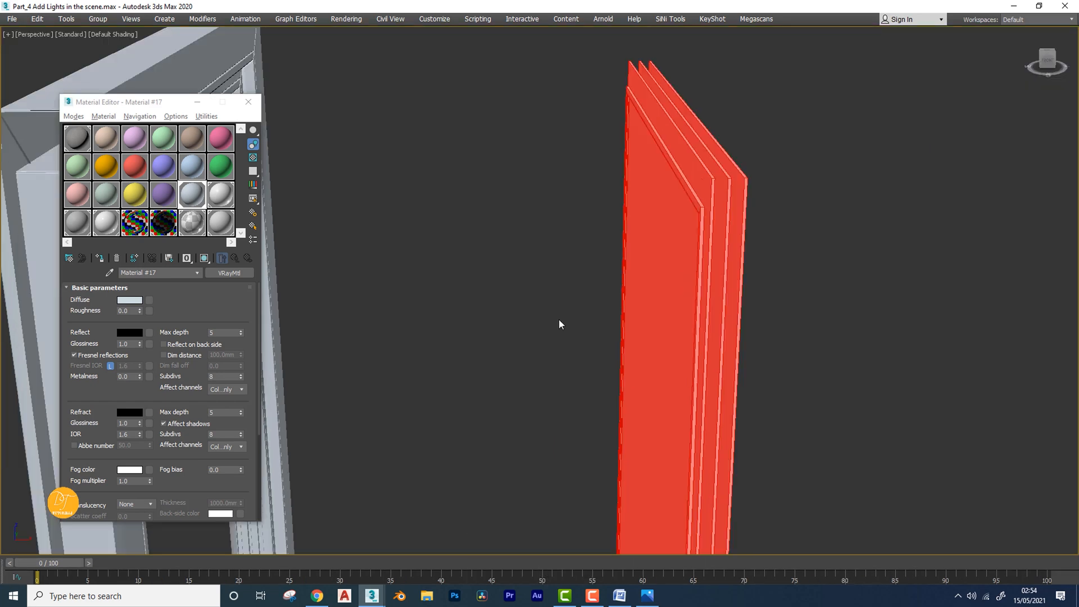
key(ctrl+x)
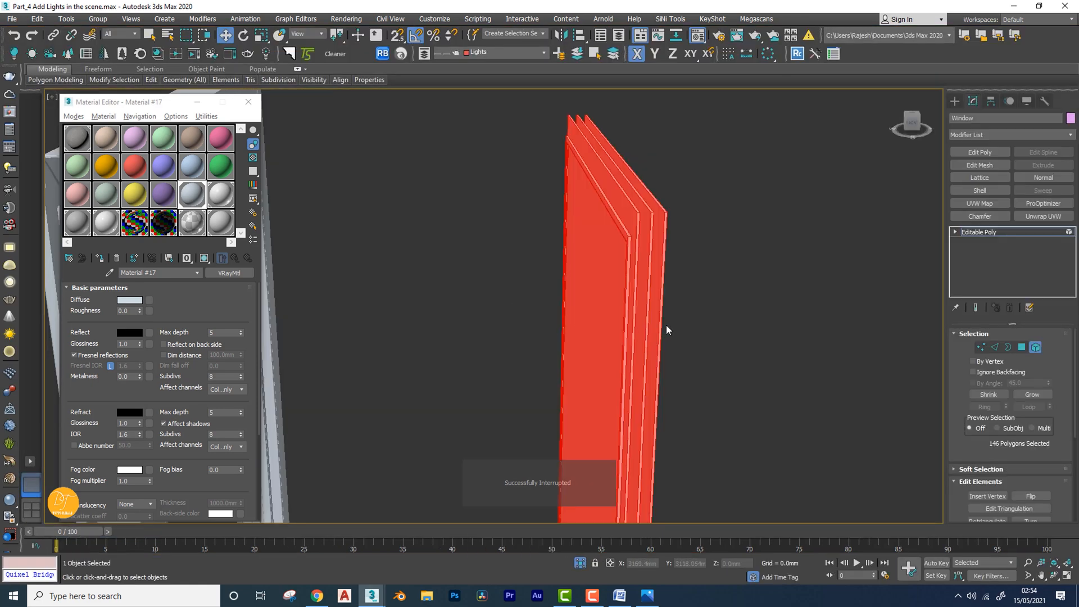
alt+middle_drag(666, 324, 637, 299)
scroll(601, 273, down, 4)
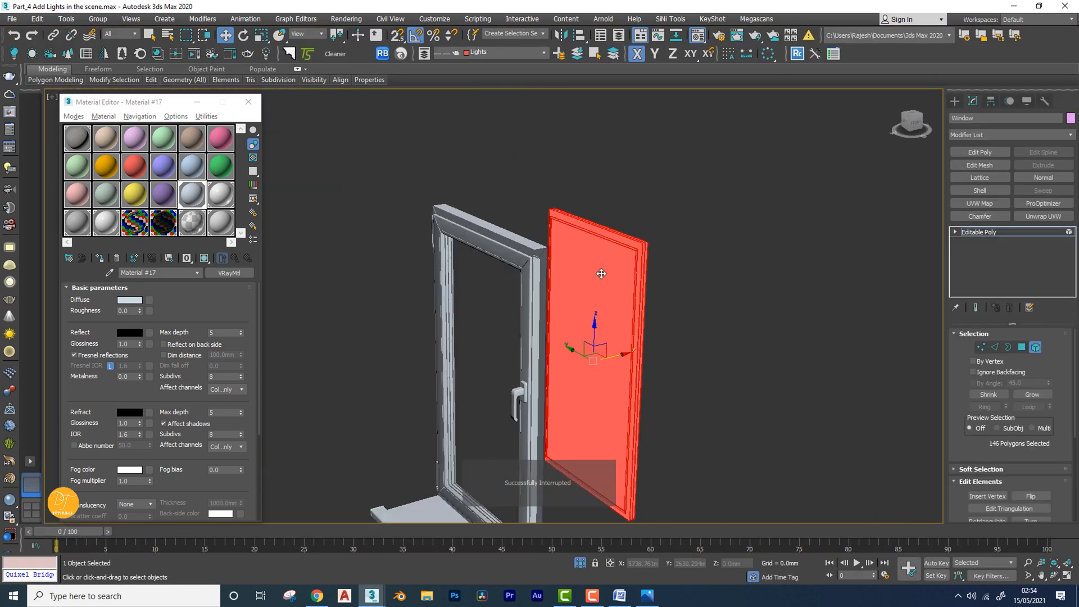
key(ctrl+z)
Remove the thin seal elements around the panes from the selection, keeping only the glass
scroll(494, 251, up, 8)
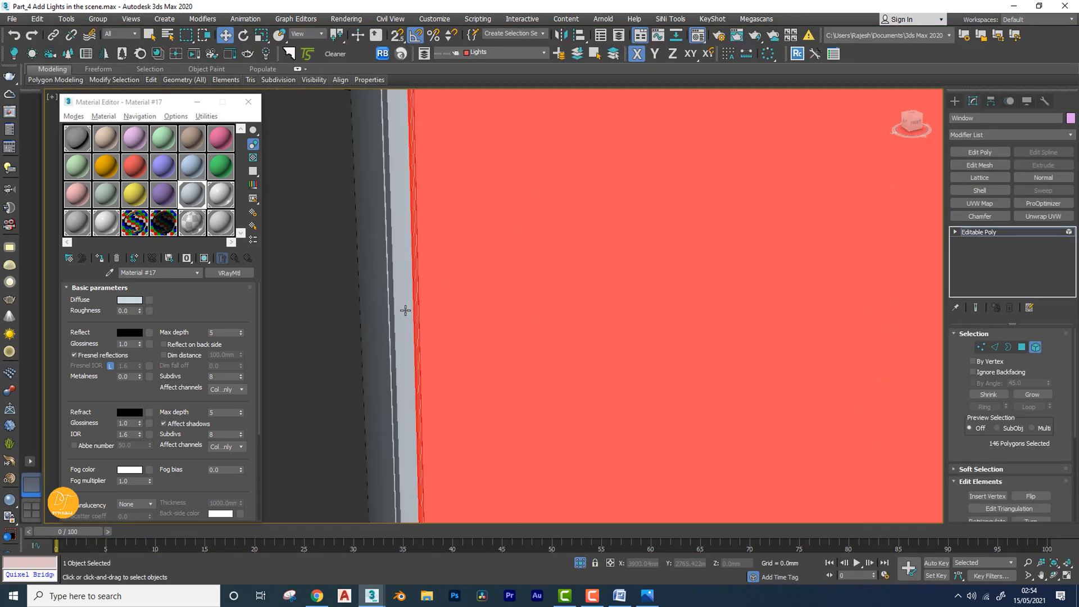
scroll(405, 310, up, 3)
alt+click(441, 299)
scroll(458, 316, down, 5)
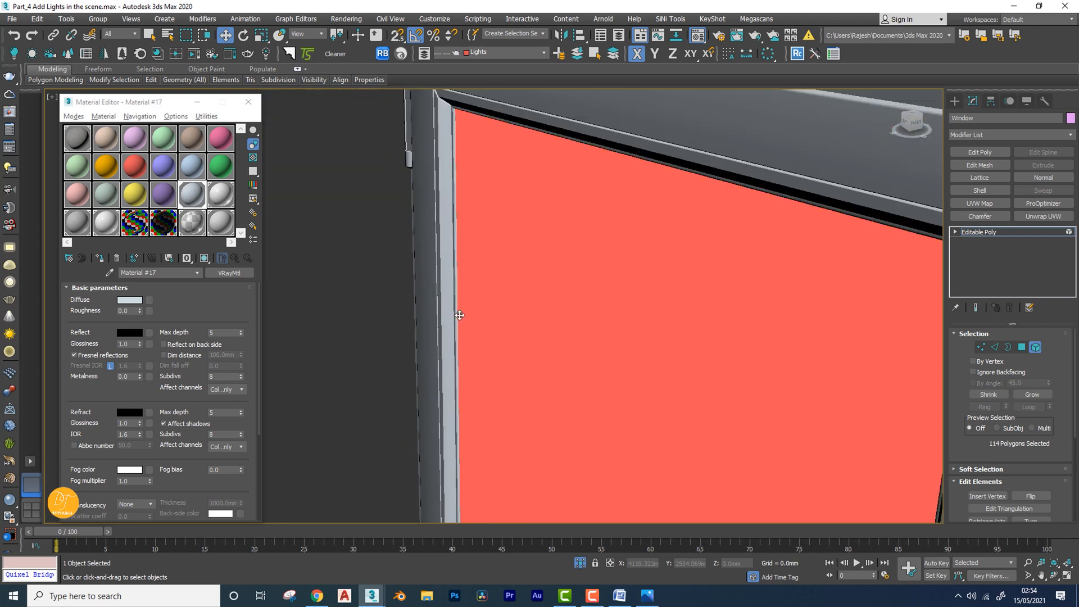
scroll(460, 315, down, 4)
alt+middle_drag(562, 351, 479, 354)
scroll(639, 316, up, 7)
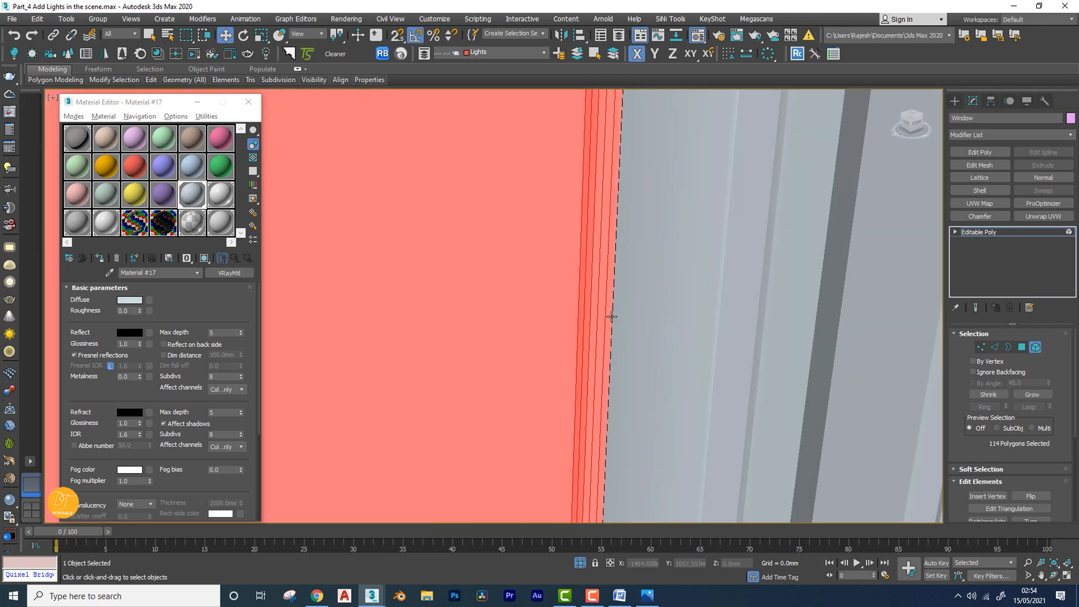
alt+click(597, 313)
scroll(599, 308, down, 8)
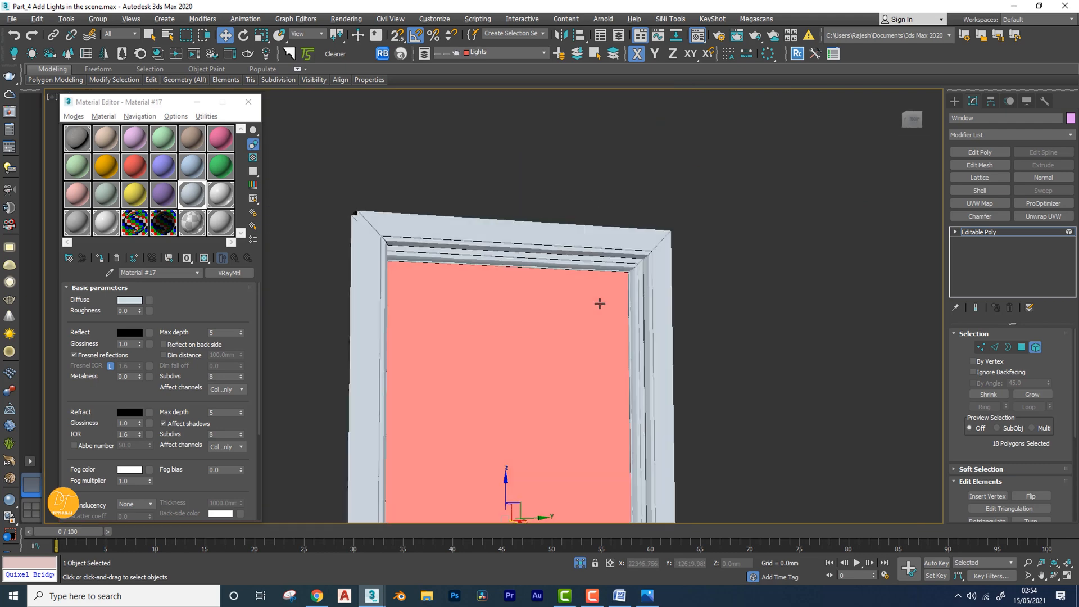
Assign the selected glass elements their own polygon material ID
alt+middle_drag(600, 303, 750, 345)
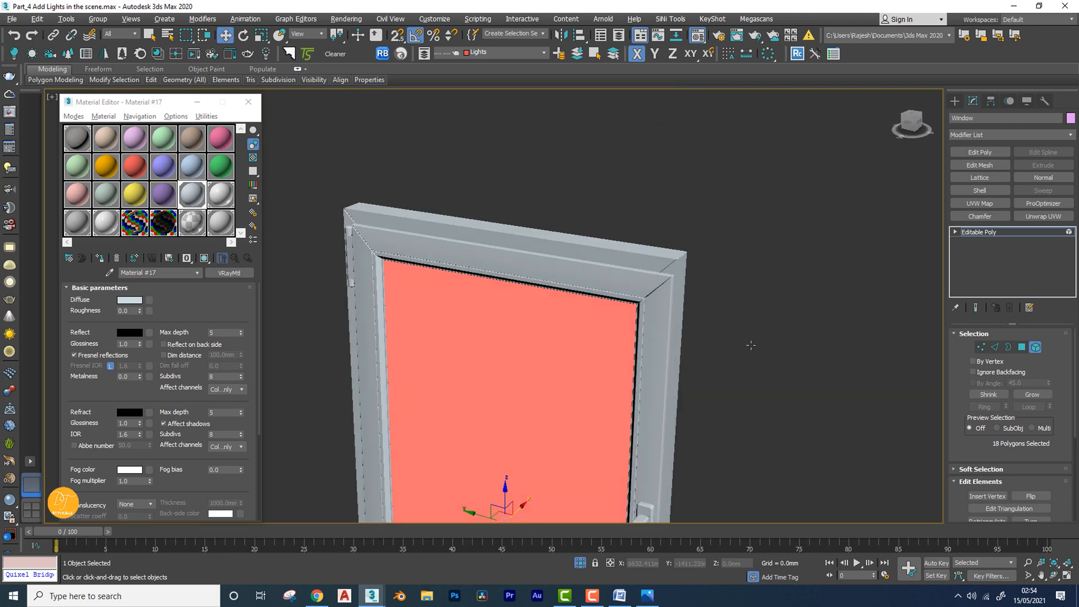
middle_drag(654, 398, 672, 292)
scroll(674, 272, down, 5)
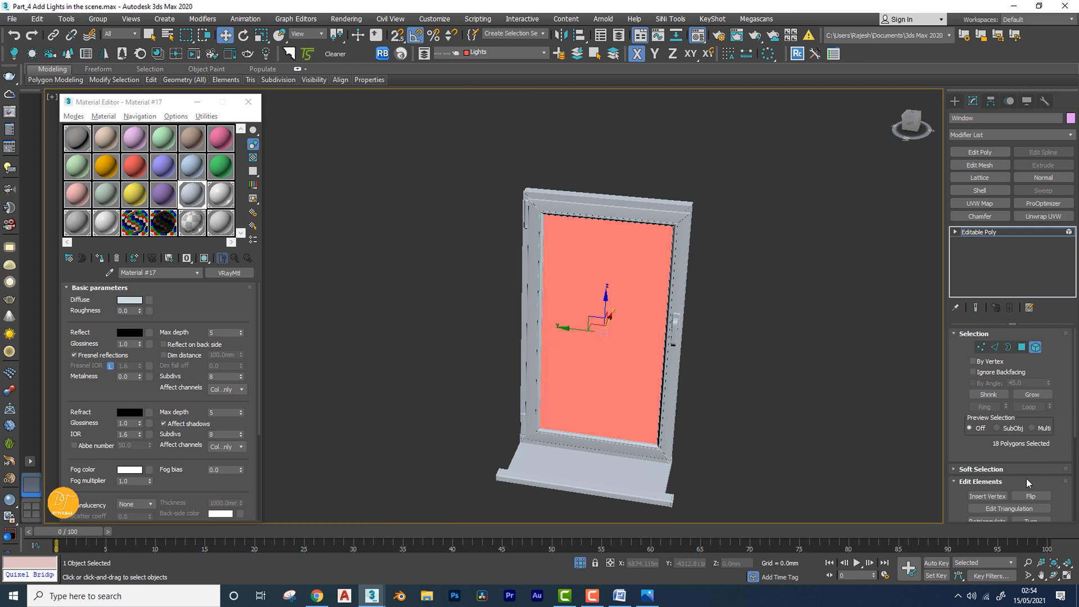
scroll(1042, 470, down, 5)
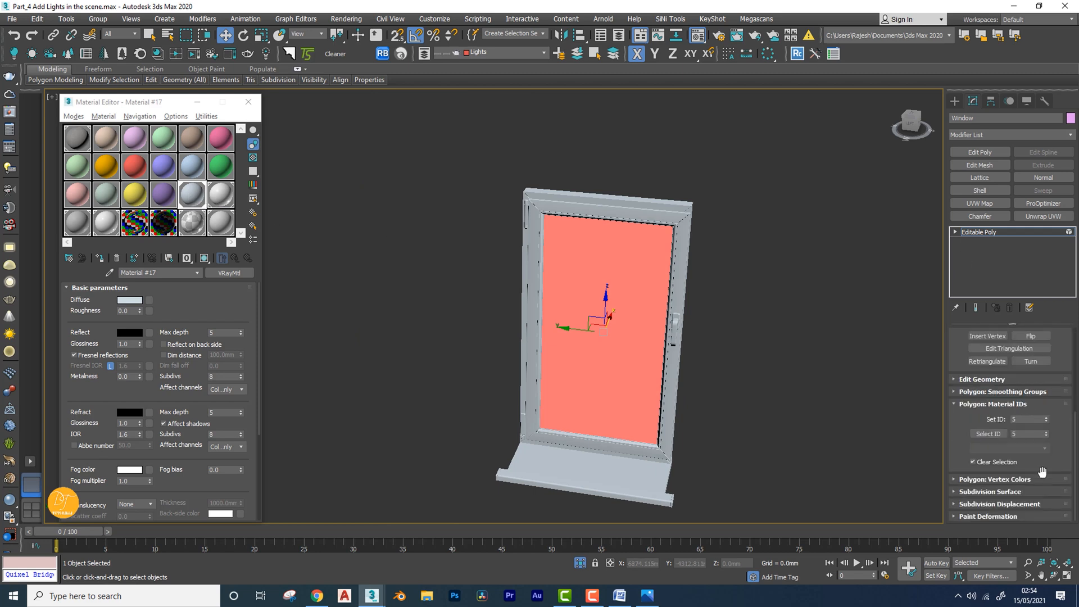
double_click(1024, 418)
key(Return)
Invert the selection to the rest of the window, set its material ID to 1, and leave Element level
key(ctrl+i)
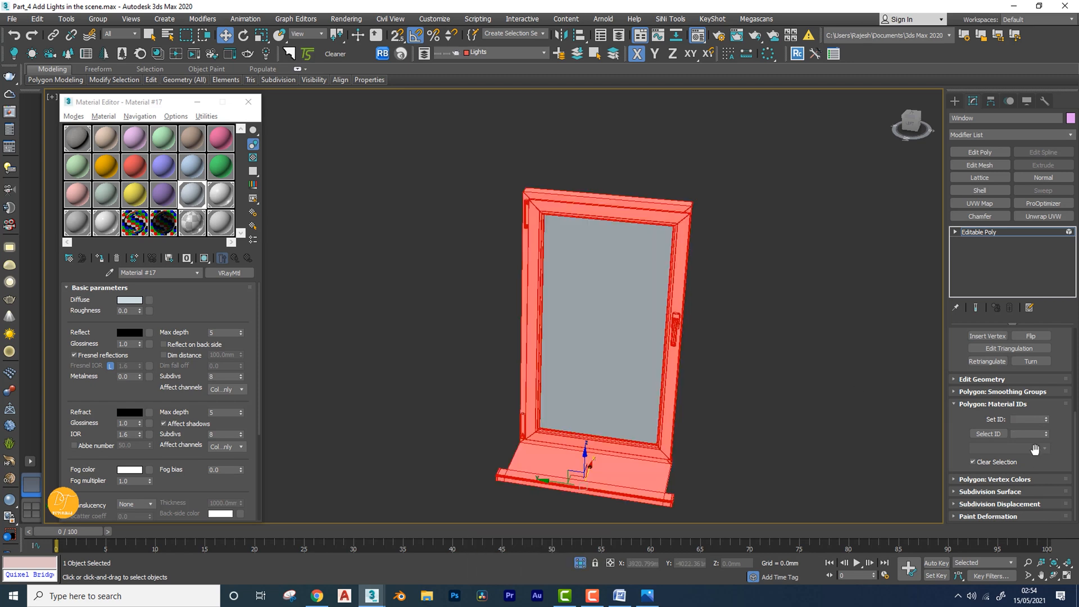
click(1023, 419)
text(1)
key(Return)
alt+middle_drag(710, 353, 756, 323)
click(983, 232)
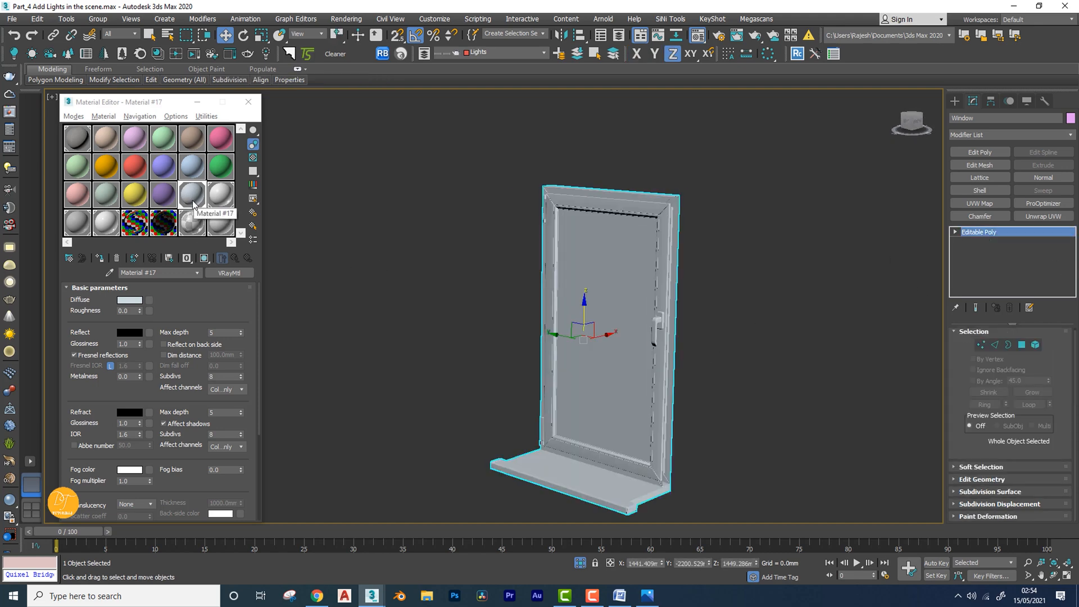
Change Material #17 to a Multi/Sub-Object material, keeping the old material as a sub-material
click(229, 273)
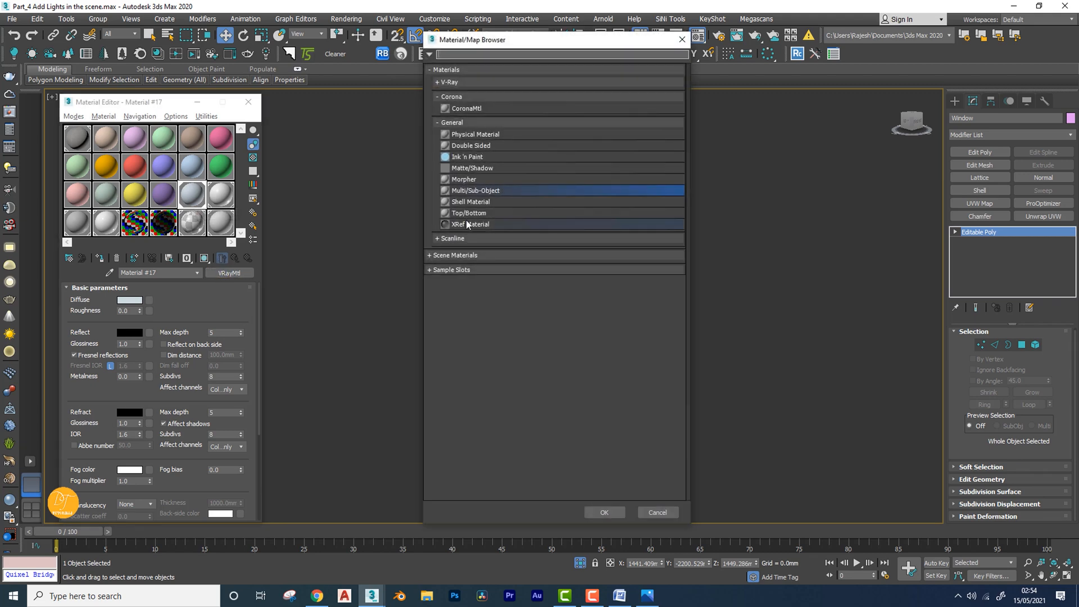
double_click(469, 191)
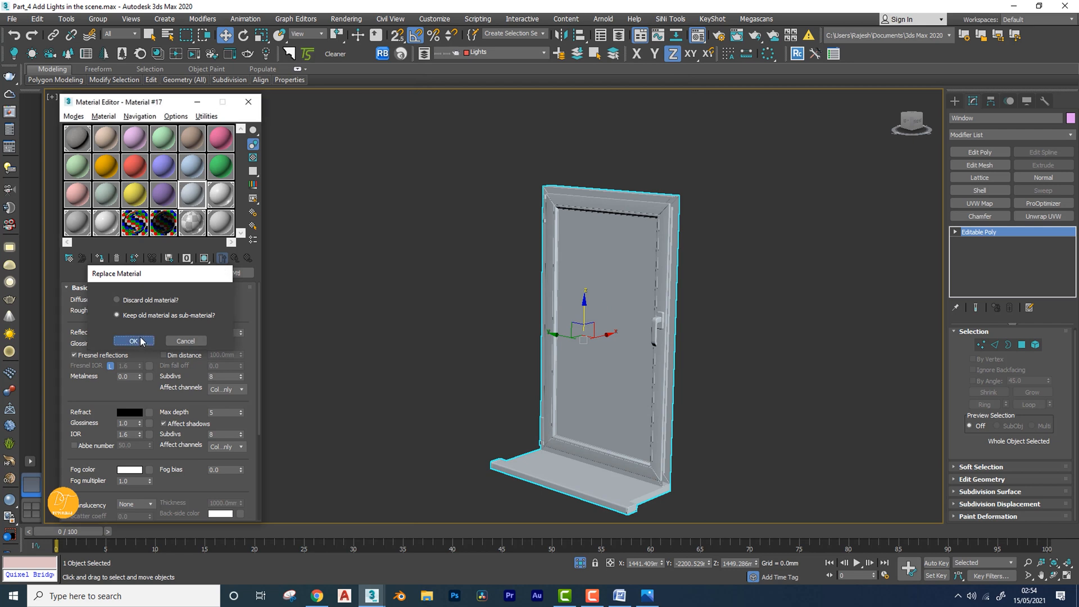
click(138, 340)
Set the number of sub-materials to 2 and duplicate the VRayMtl from slot 1 into slot 2
click(113, 305)
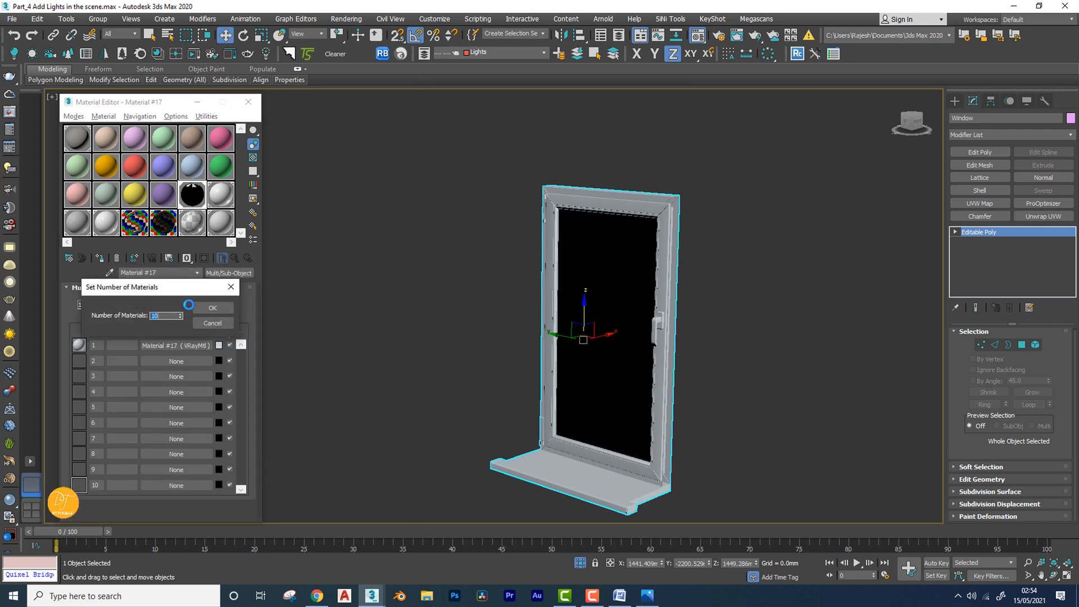
text(2)
click(211, 308)
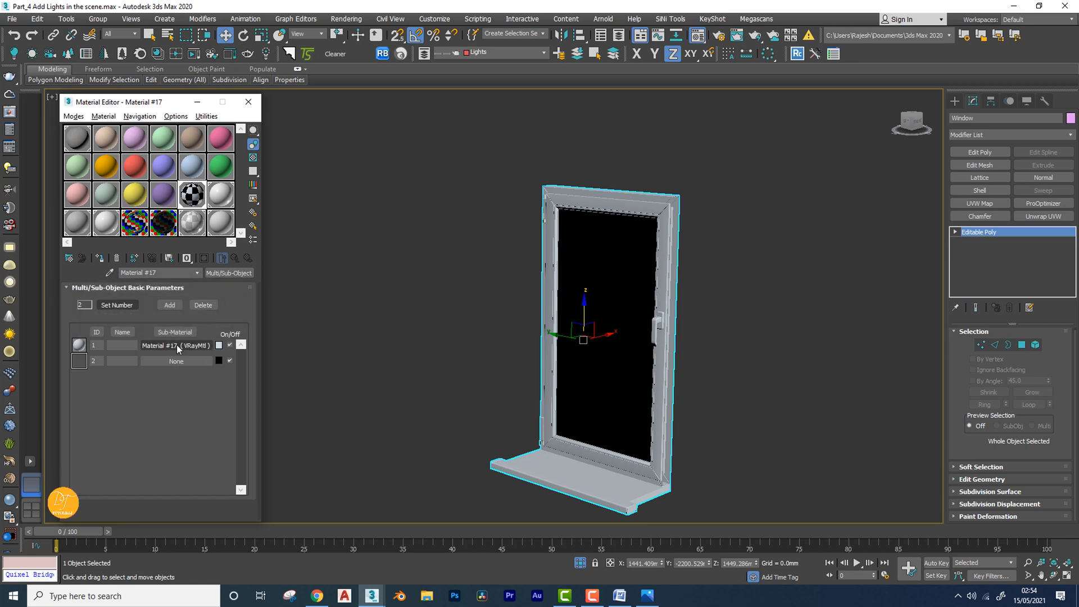
drag(176, 345, 176, 361)
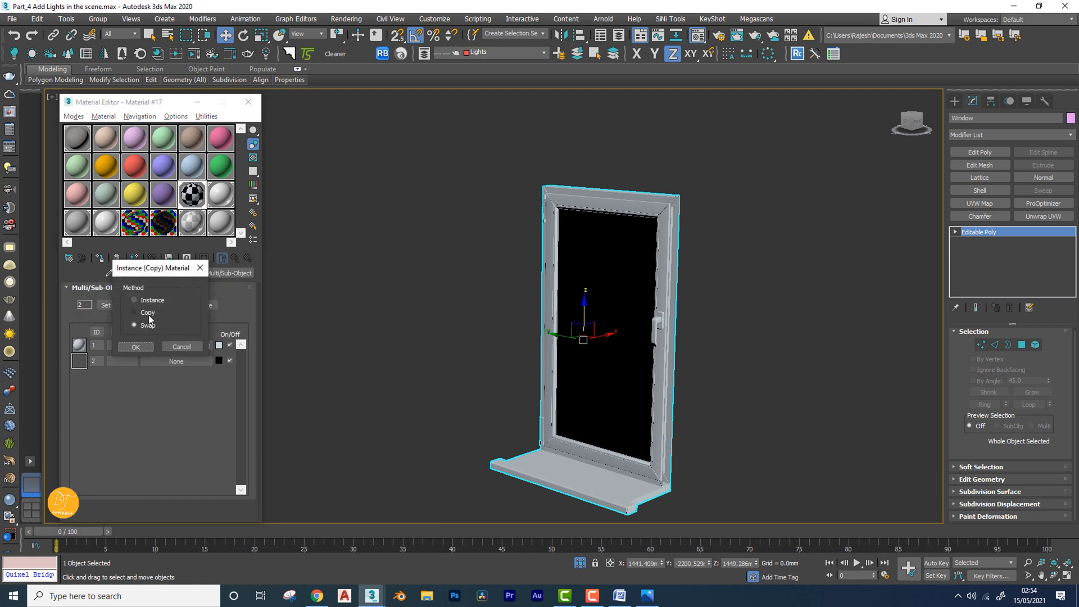
click(137, 347)
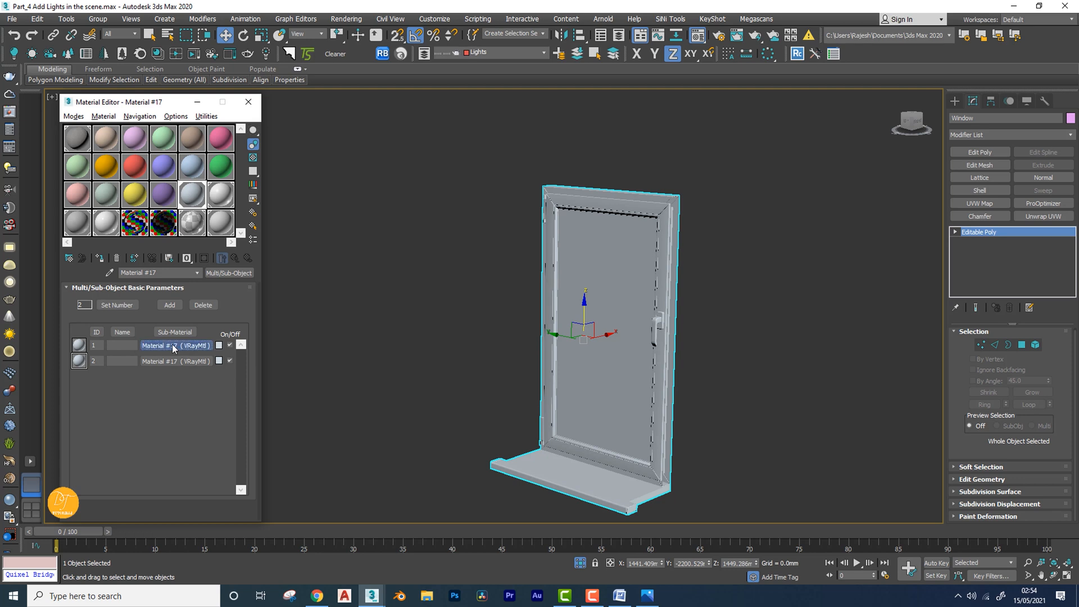
In sub-material 1 for the window frame, set the diffuse color to near-white with a value of about 231
click(172, 345)
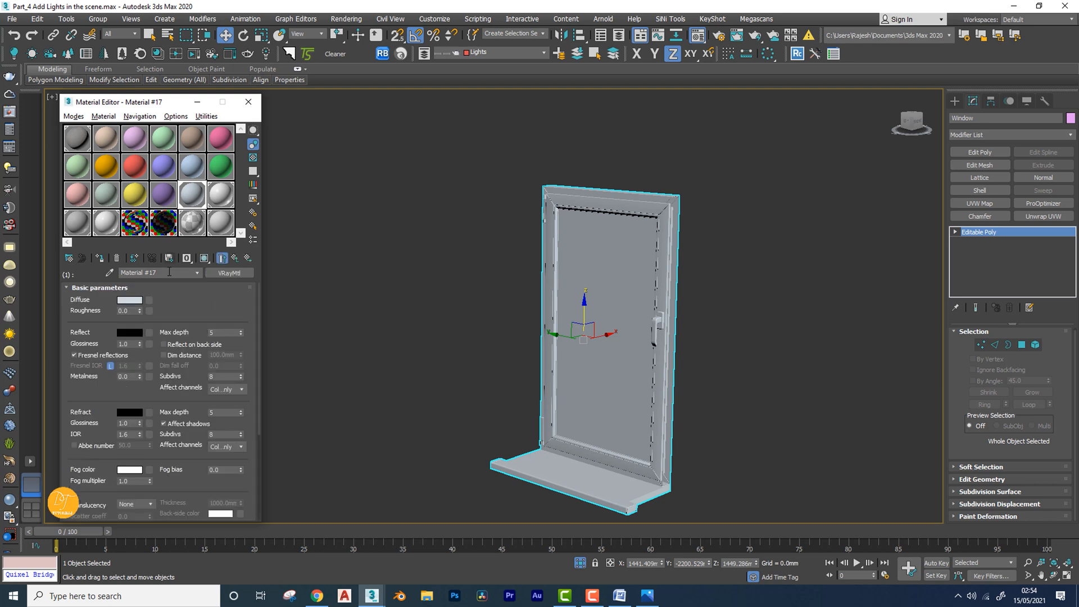
click(131, 299)
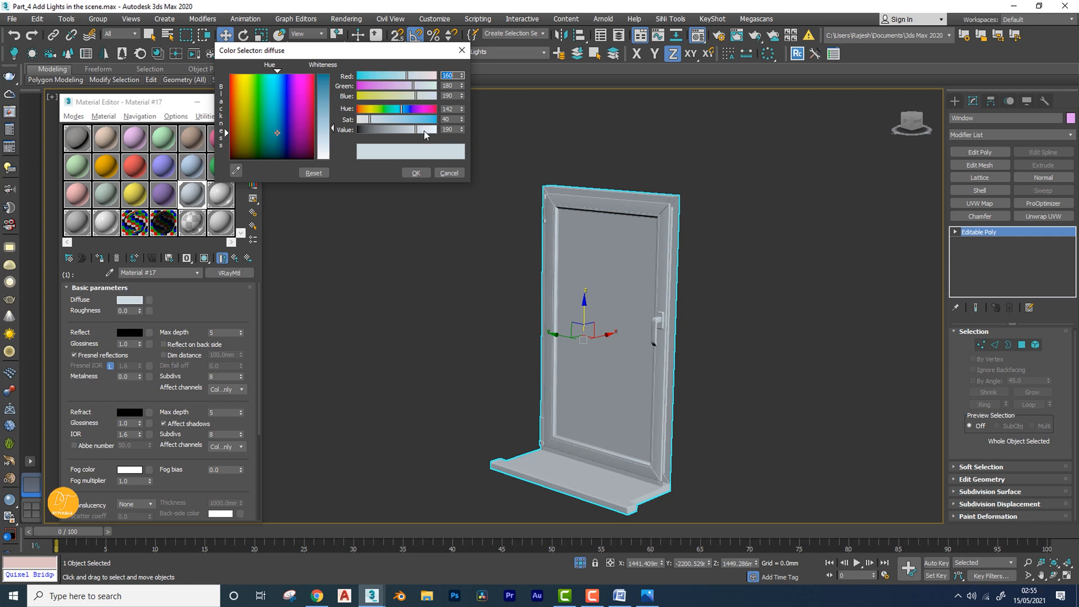
mouse_move(413, 120)
mouse_down()
mouse_move(356, 120)
mouse_move(425, 130)
mouse_up()
click(403, 108)
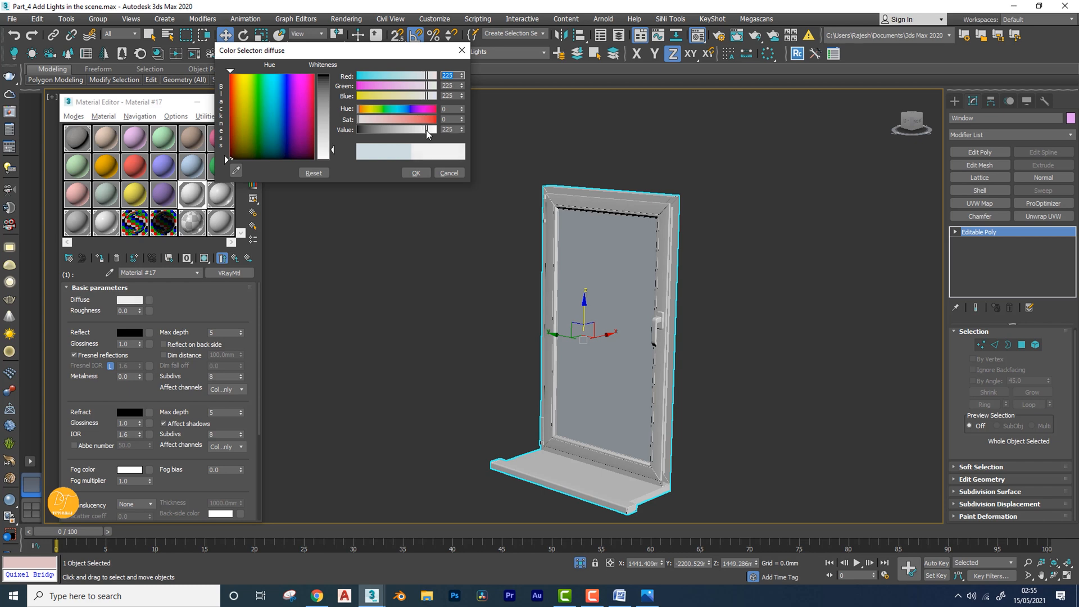
drag(425, 130, 432, 130)
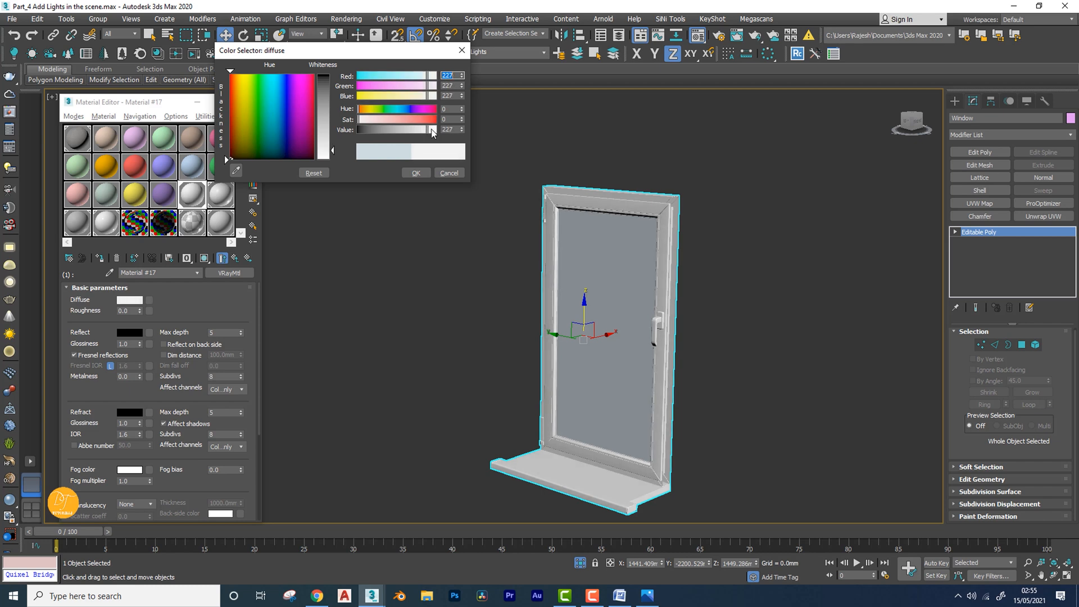
drag(432, 130, 441, 130)
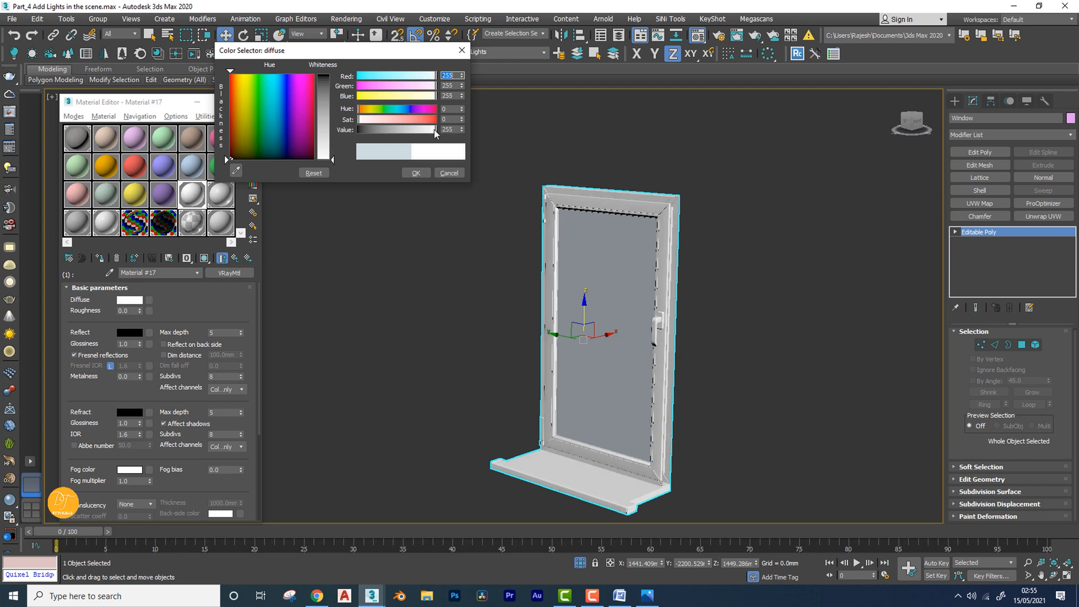
drag(436, 133, 432, 139)
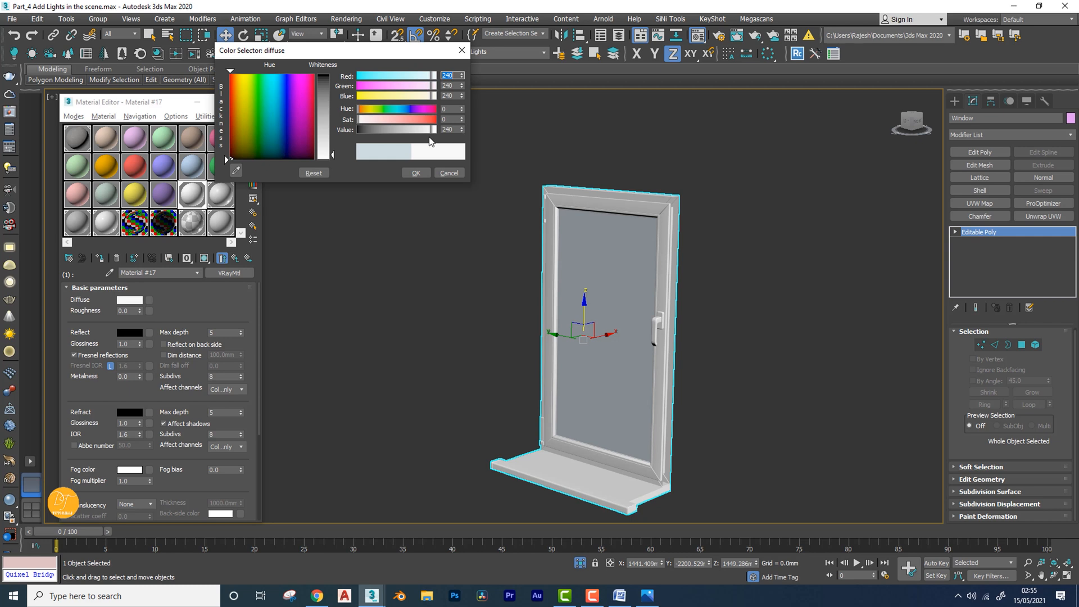
drag(377, 55, 426, 107)
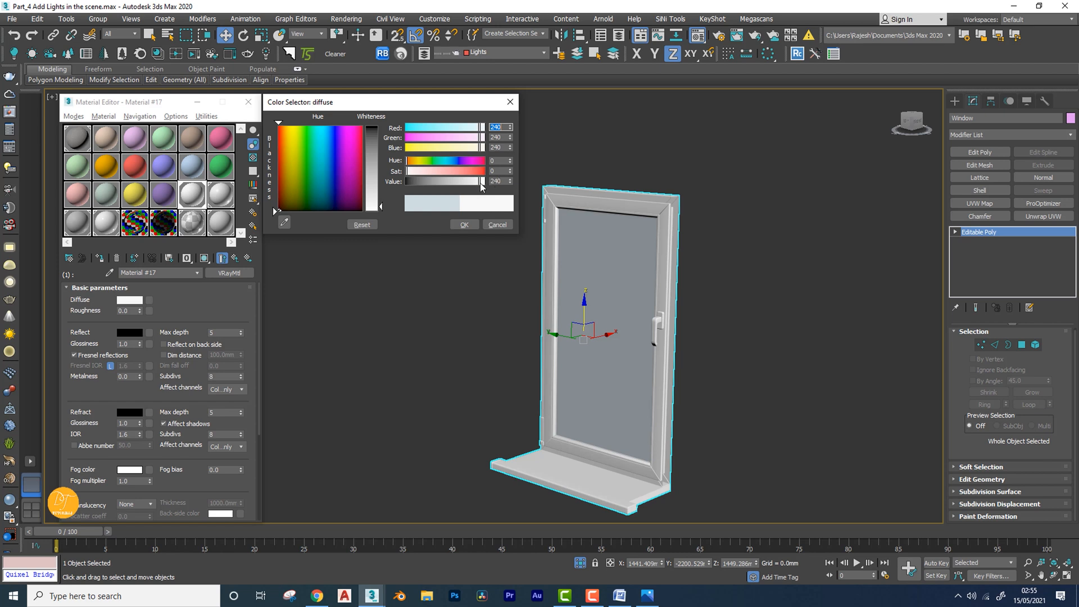
drag(480, 187, 477, 186)
click(464, 224)
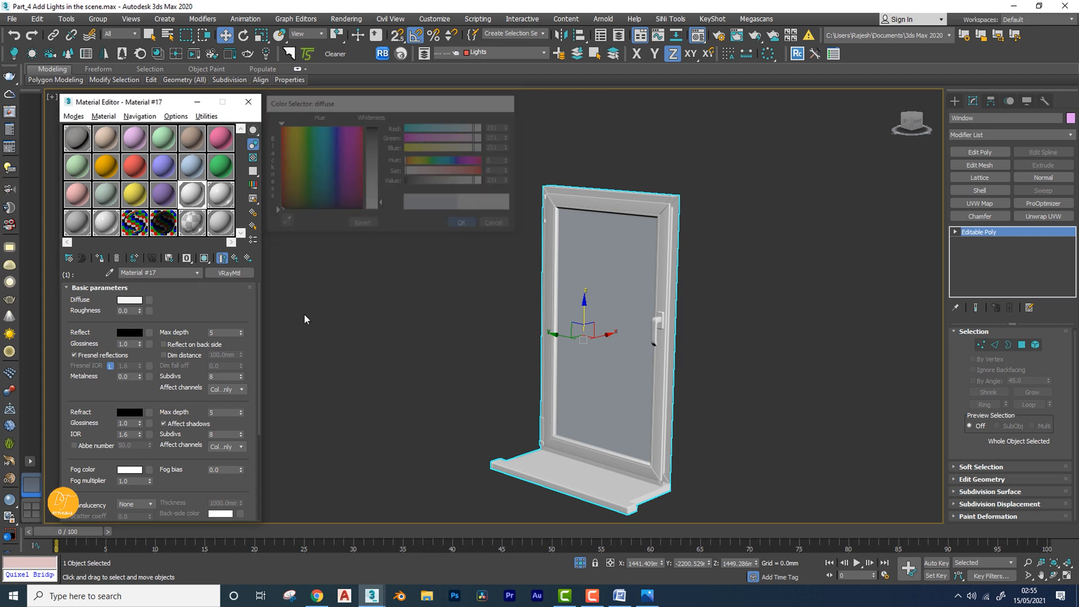
Set the frame sub-material's reflection color to light grey with a value of 198
click(129, 332)
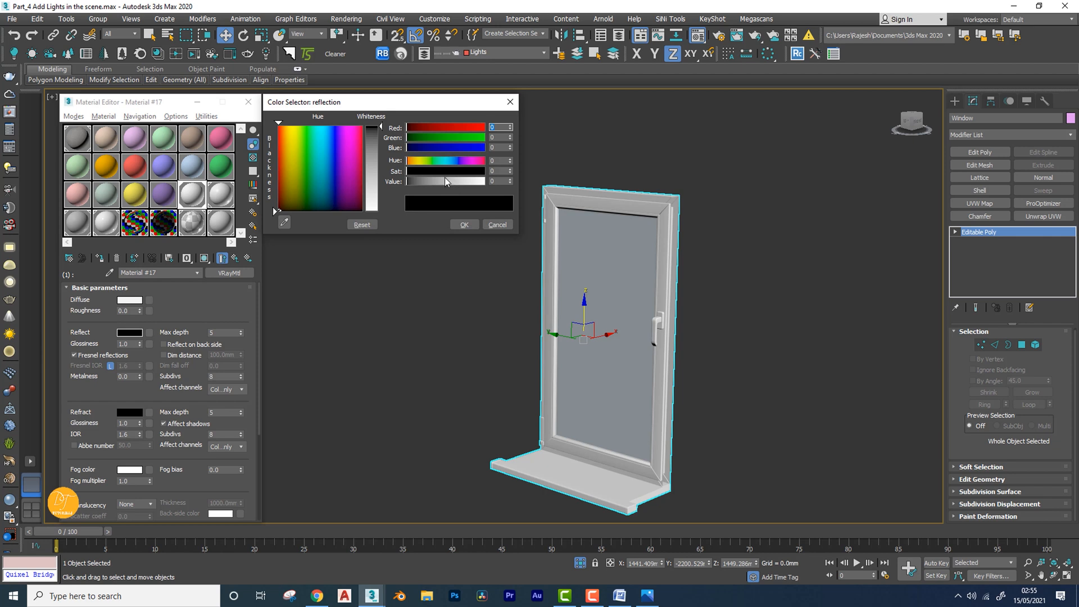
drag(446, 181, 466, 181)
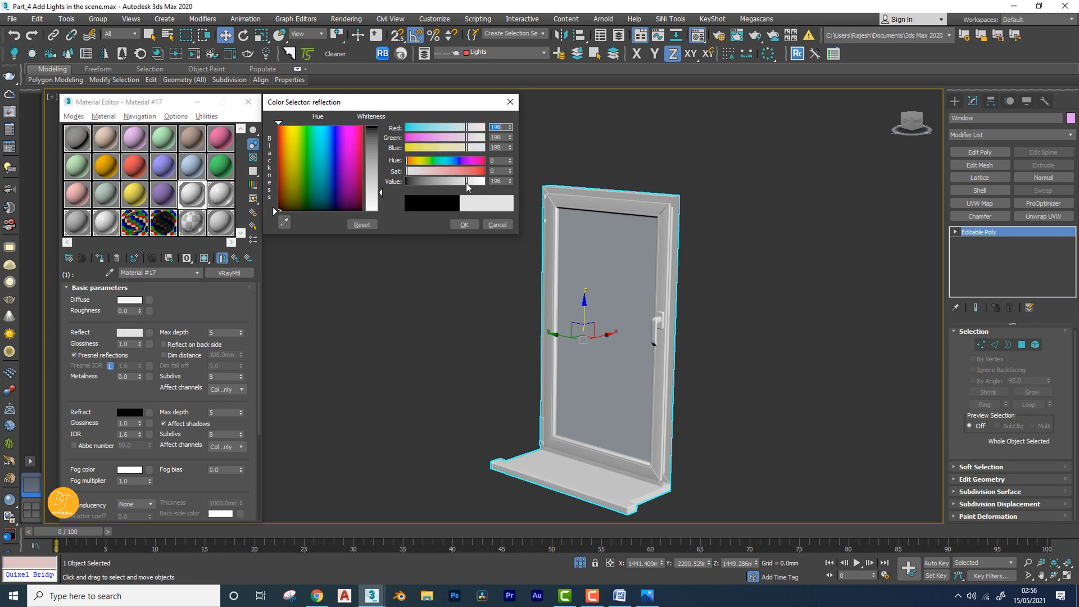
click(464, 224)
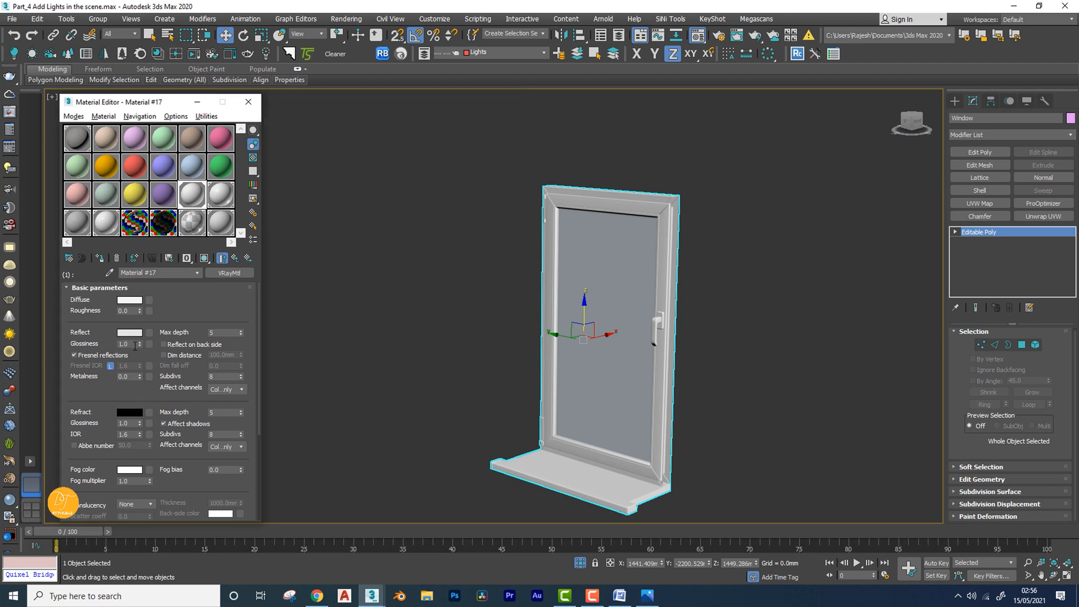
Try a reflection glossiness of 0.6 in an enlarged material preview, raise it to 0.8, and close the preview
drag(131, 344, 64, 343)
text(0.6)
key(Return)
double_click(192, 194)
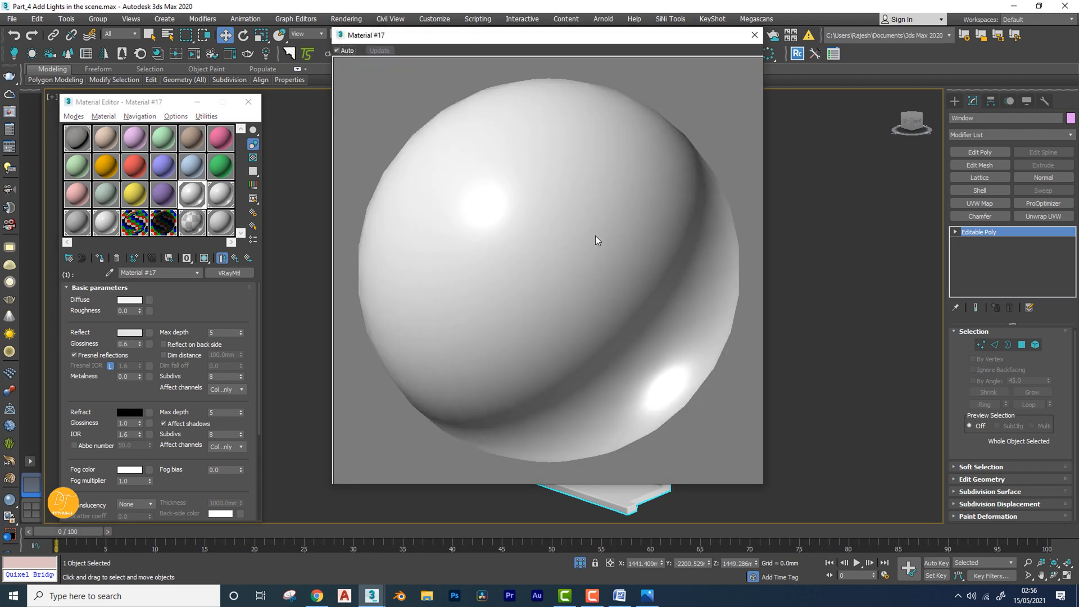
double_click(132, 344)
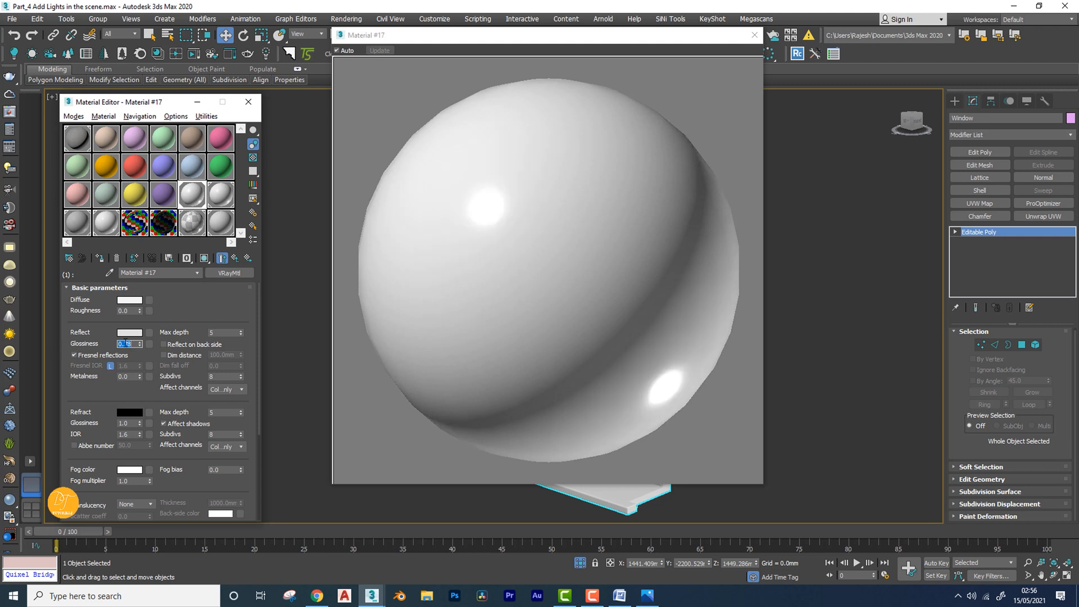
text(0.8)
click(754, 34)
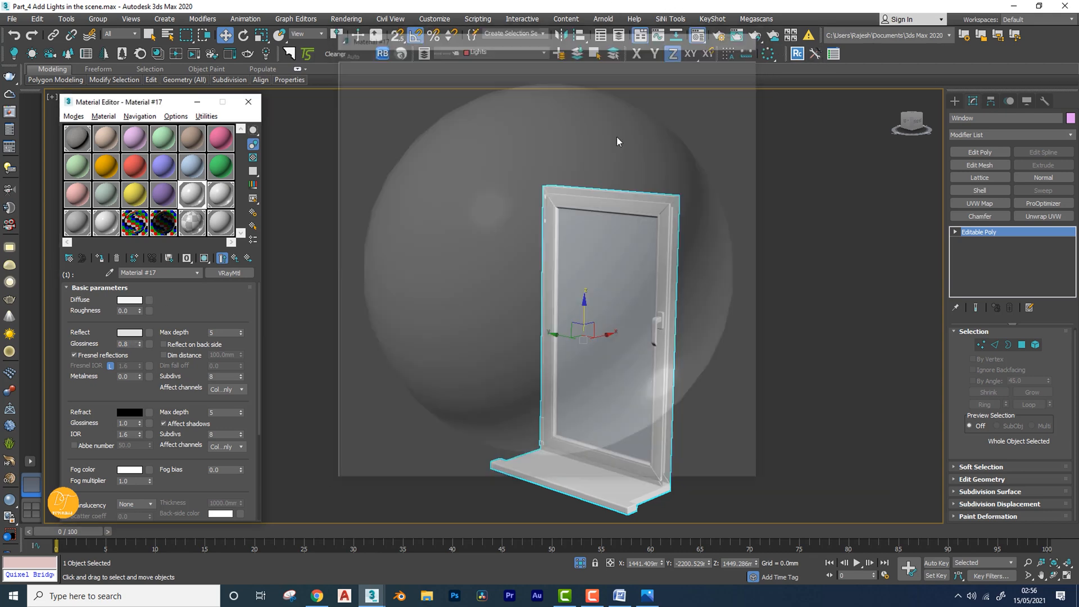
Return to the parent material, enter sub-material 2 for the glass, and set its diffuse color to black
middle_drag(570, 373, 574, 335)
alt+middle_drag(574, 335, 551, 352)
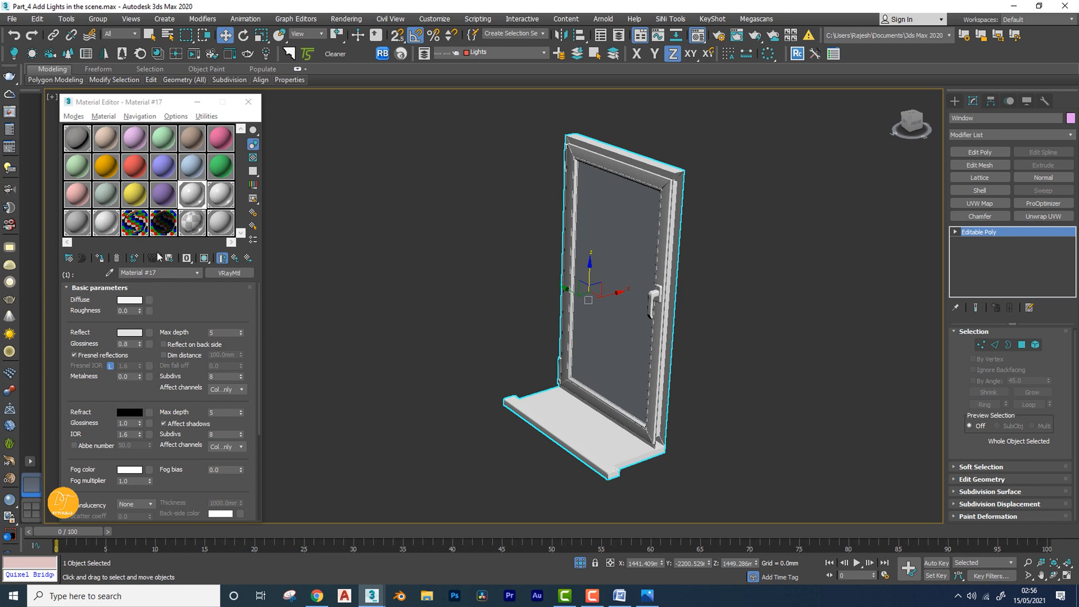
click(234, 258)
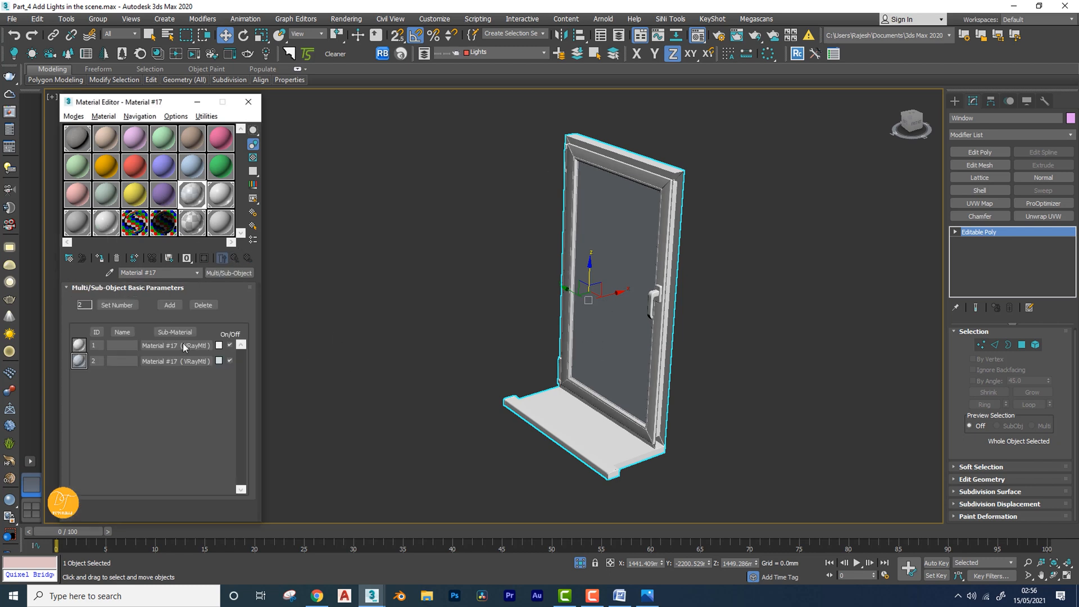
click(172, 360)
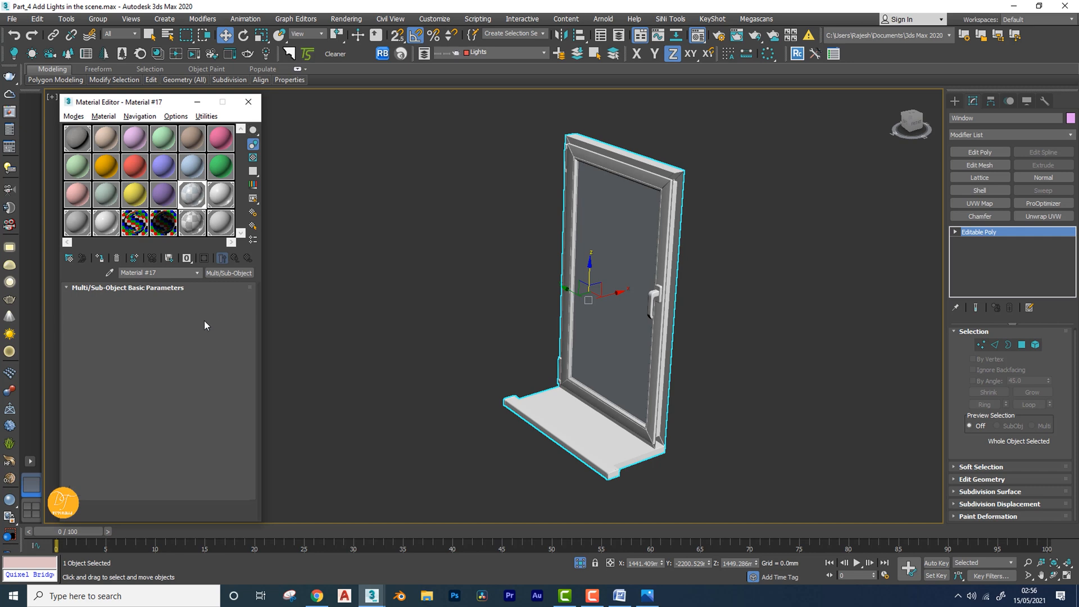
click(129, 299)
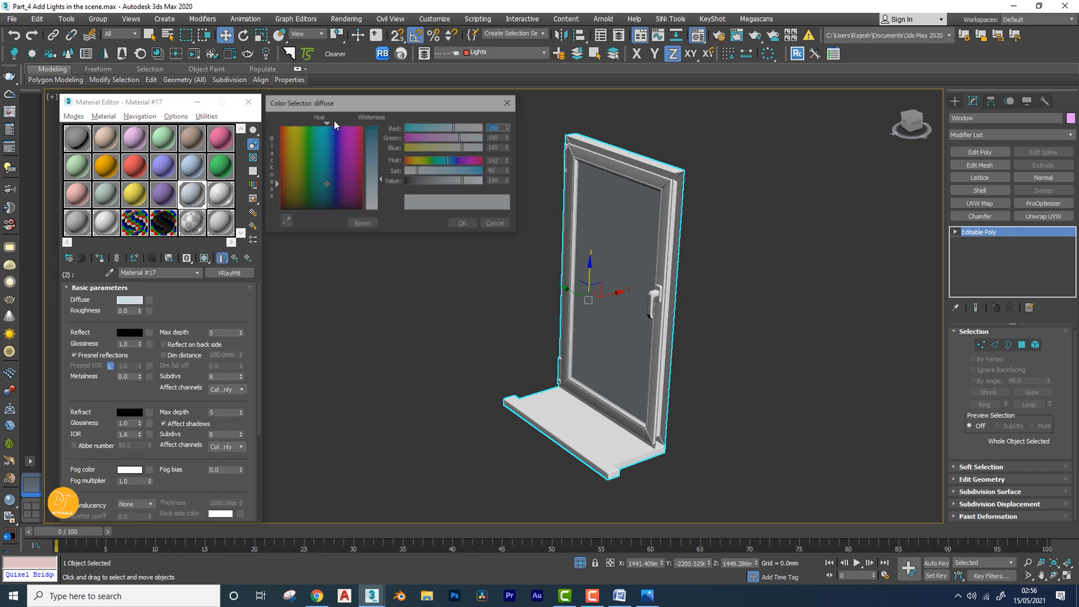
drag(464, 181, 382, 175)
click(464, 224)
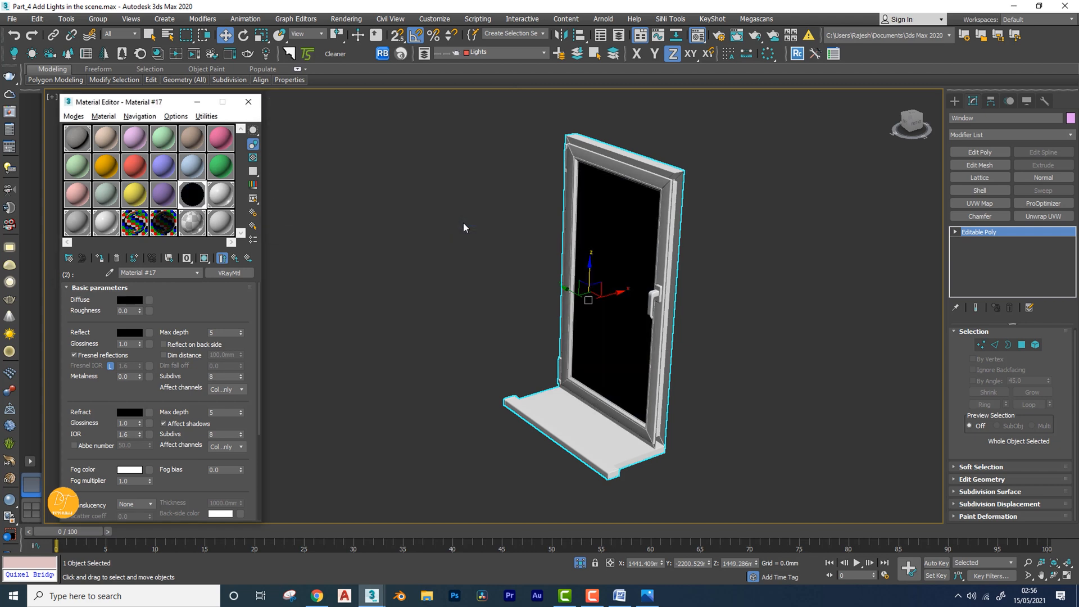
Set the glass sub-material's reflection color to light grey
click(130, 332)
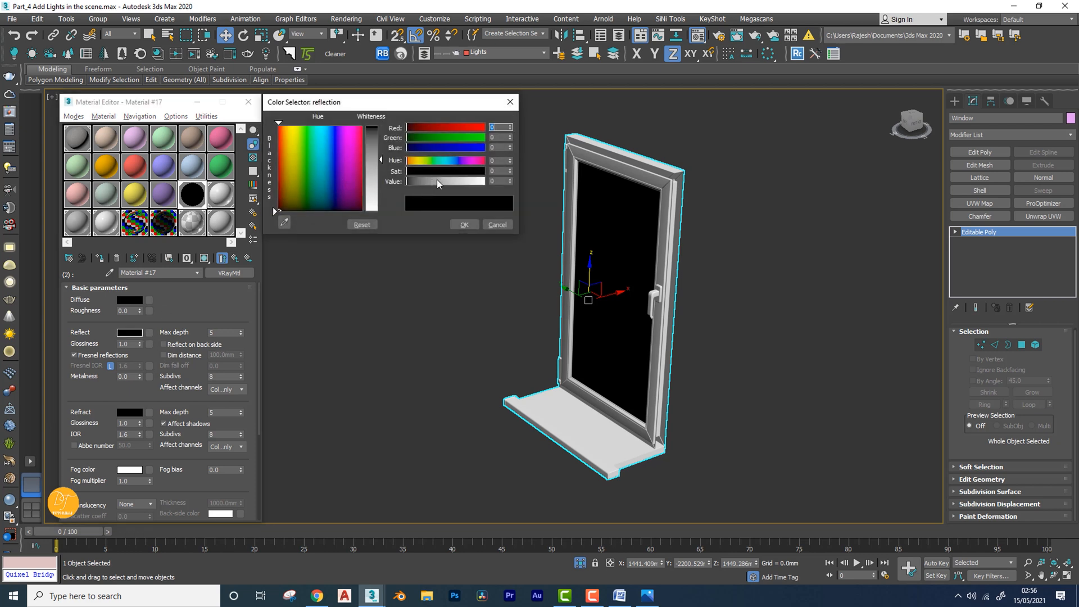
drag(436, 181, 465, 186)
click(464, 225)
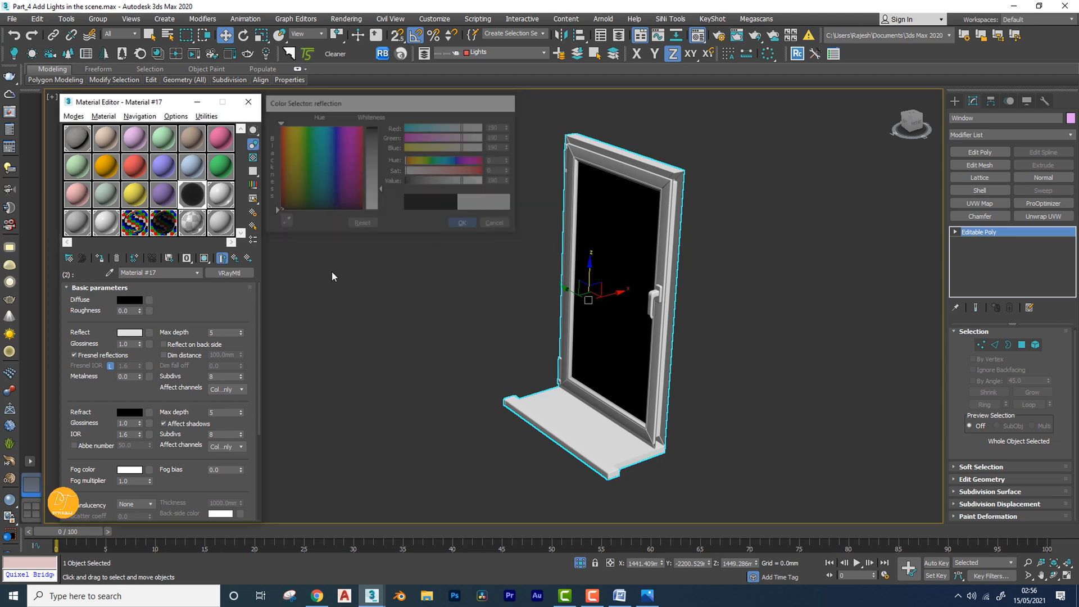
double_click(129, 344)
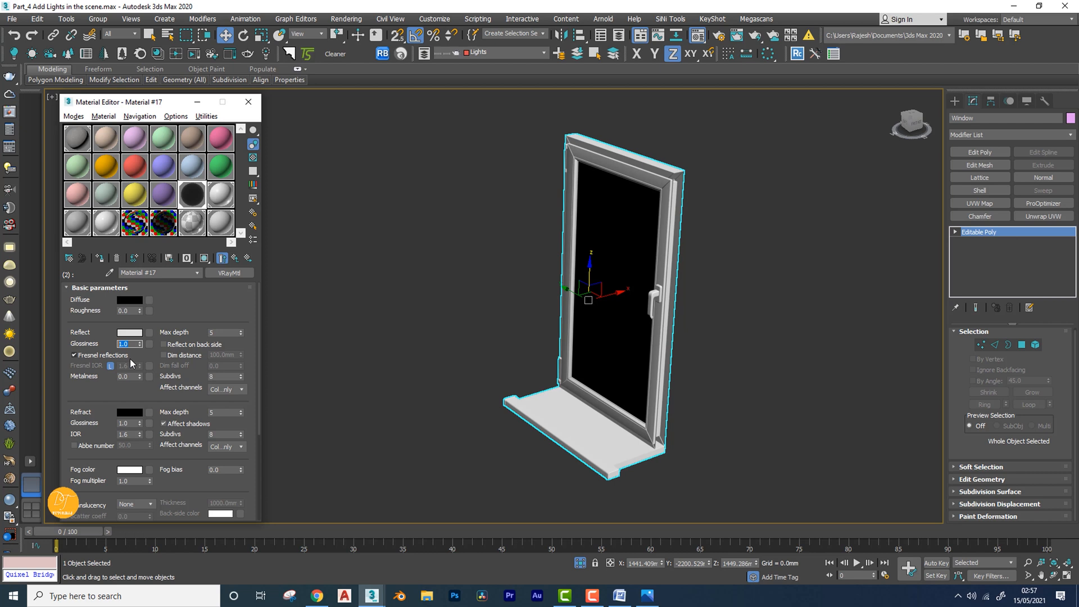
Set the glass sub-material's refraction color to nearly white with a value of 249
click(131, 412)
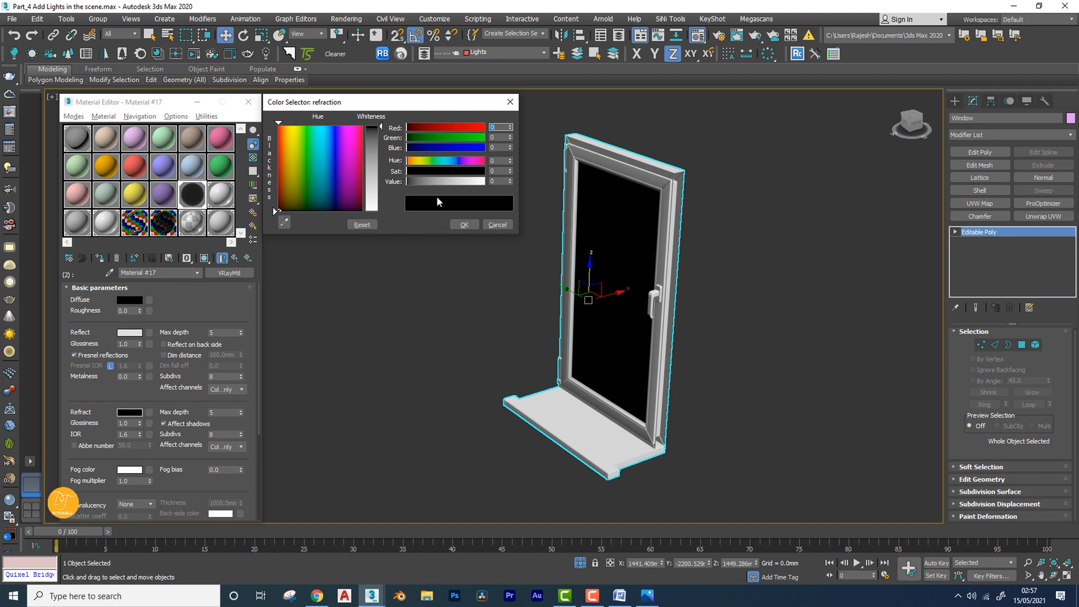
drag(456, 183, 480, 181)
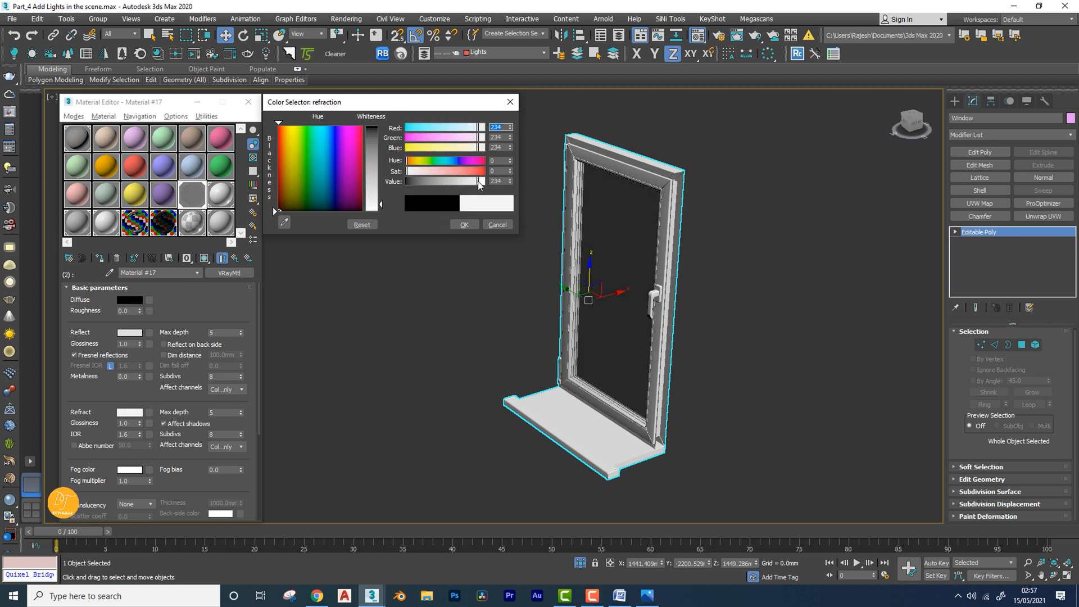
alt+middle_drag(592, 327, 659, 306)
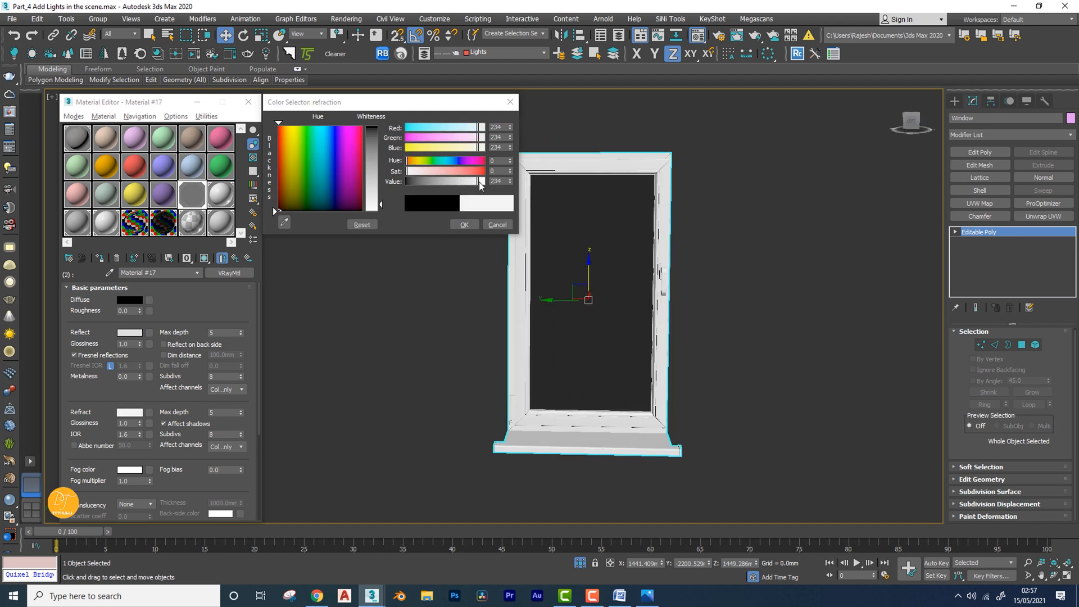
drag(481, 182, 483, 188)
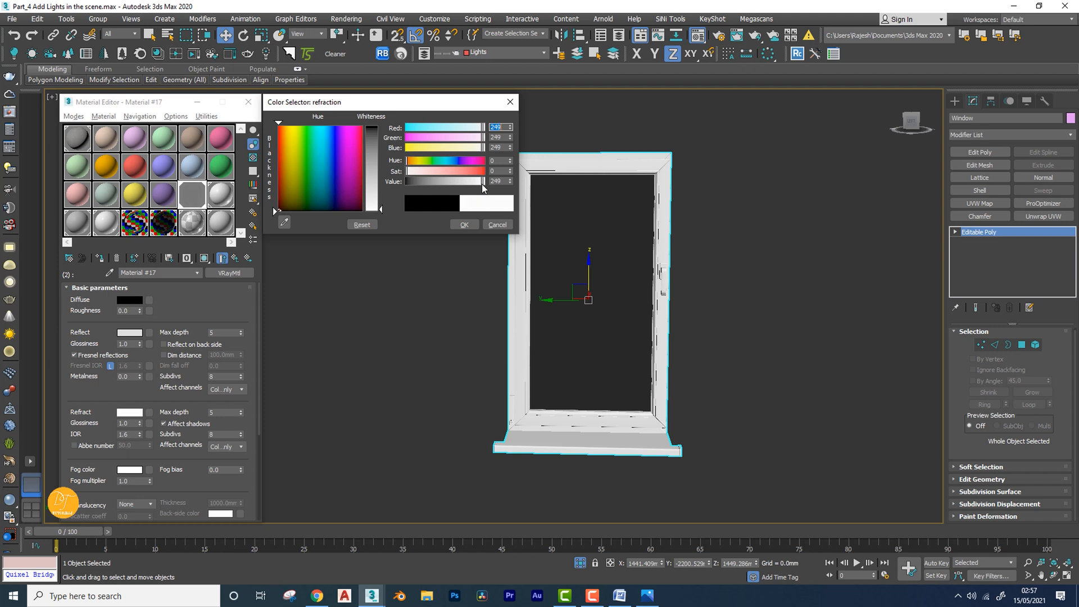
click(464, 224)
alt+middle_drag(595, 315, 662, 338)
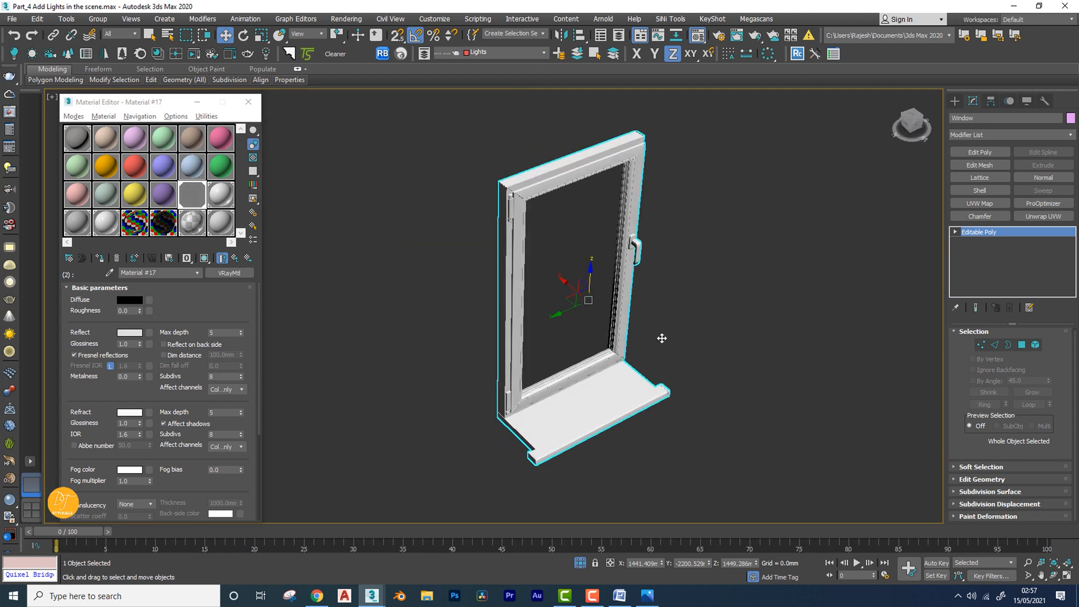
Set the glass reflection glossiness to 0.99 and turn on the checkered background for its material sample
click(82, 336)
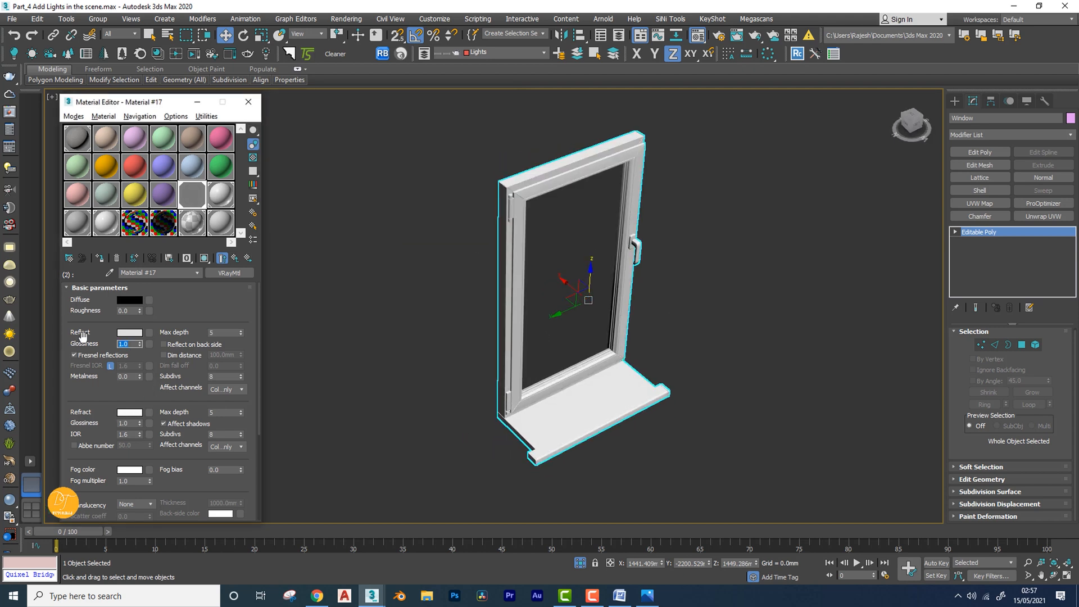
text(0.99)
key(Return)
click(253, 159)
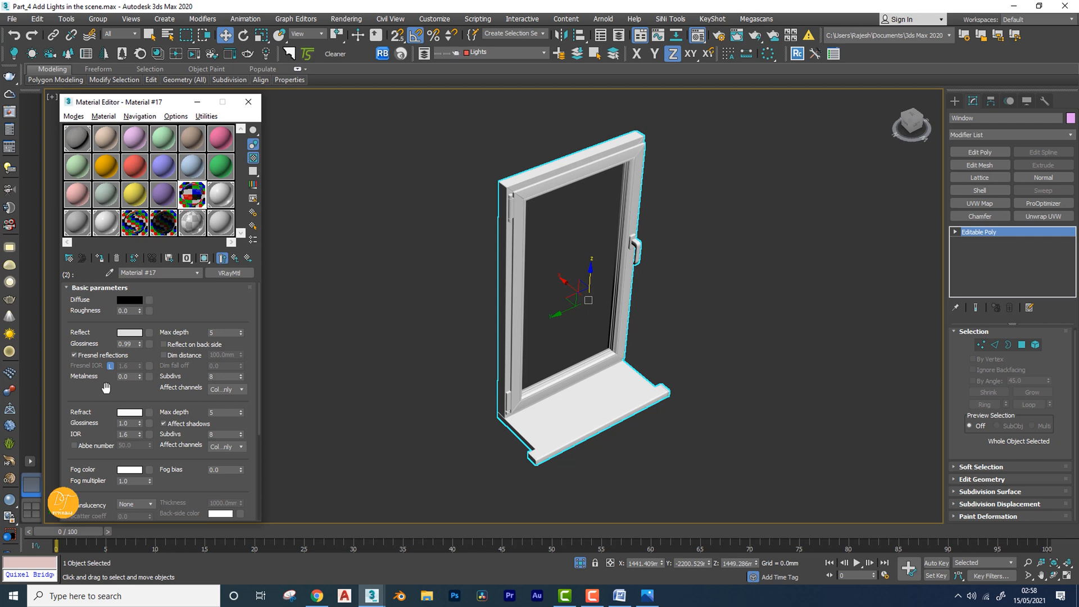
Review the glass sub-material's refraction color and its other basic parameters
drag(124, 400, 125, 323)
click(129, 335)
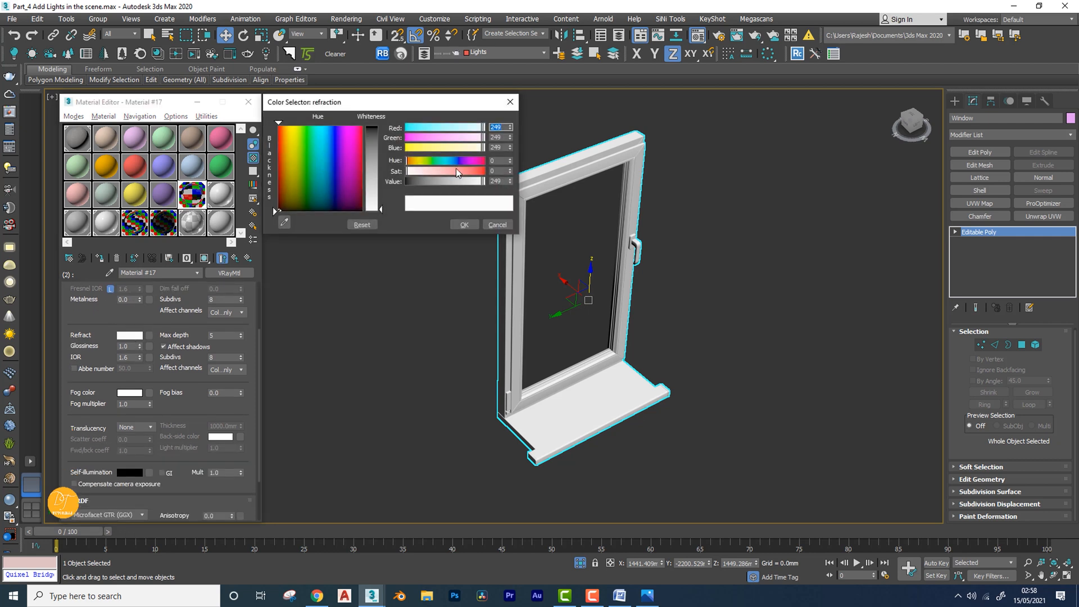
drag(118, 330, 106, 404)
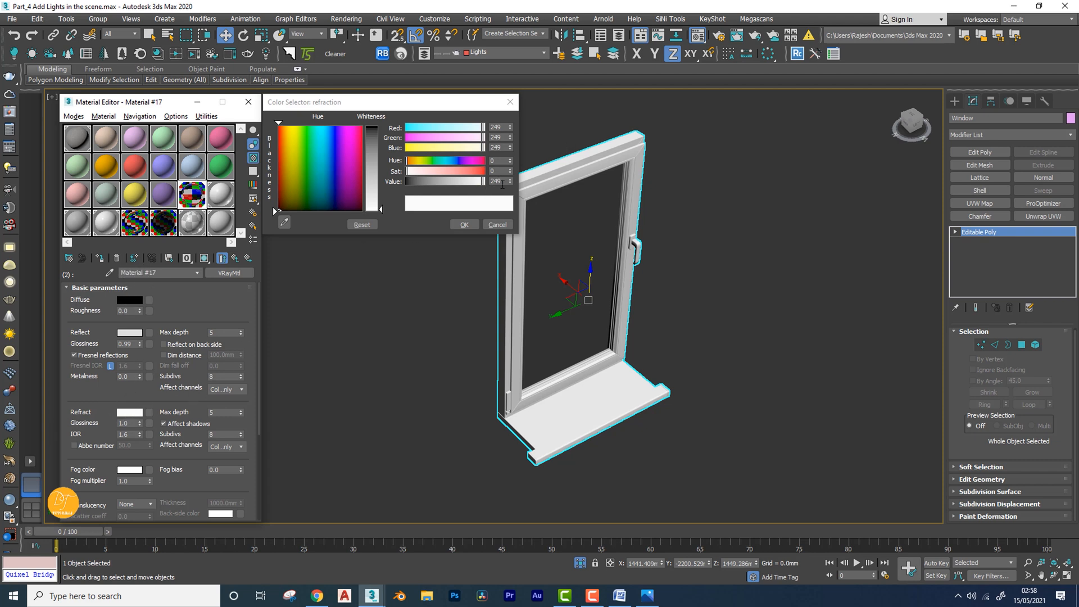
click(464, 225)
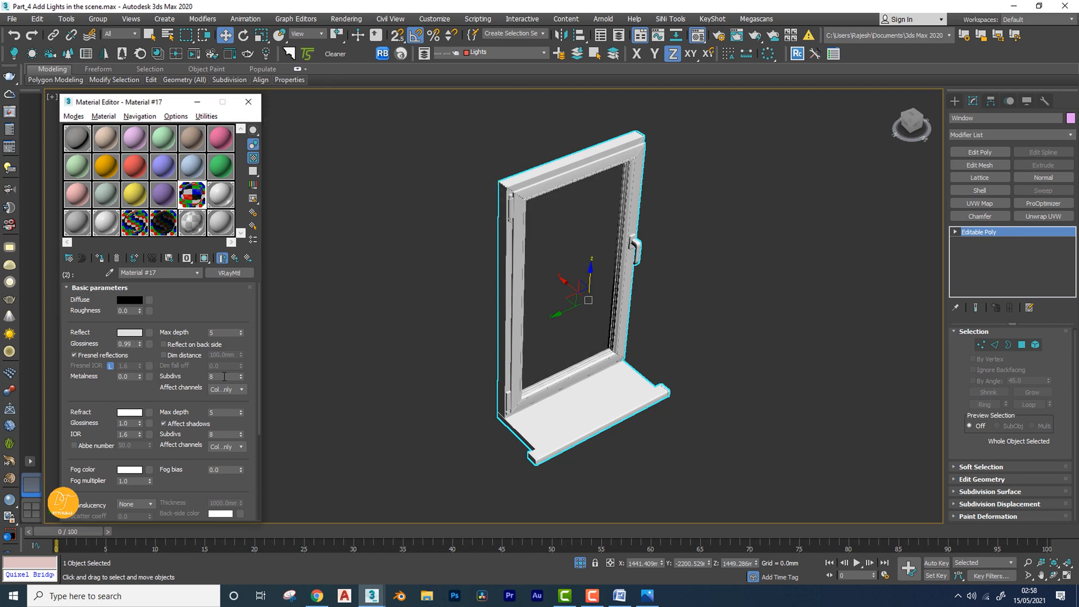
Set the glass sub-material's reflection Subdivs to 12
drag(218, 376, 186, 369)
text(30)
key(Return)
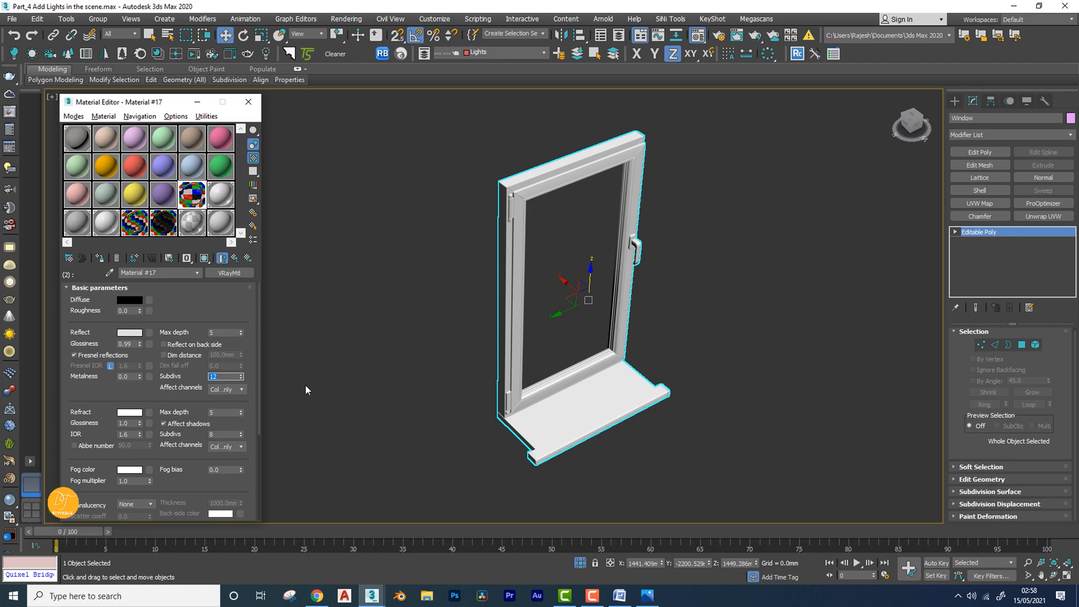
Exit isolation of the window to bring back the whole bathroom scene
click(580, 564)
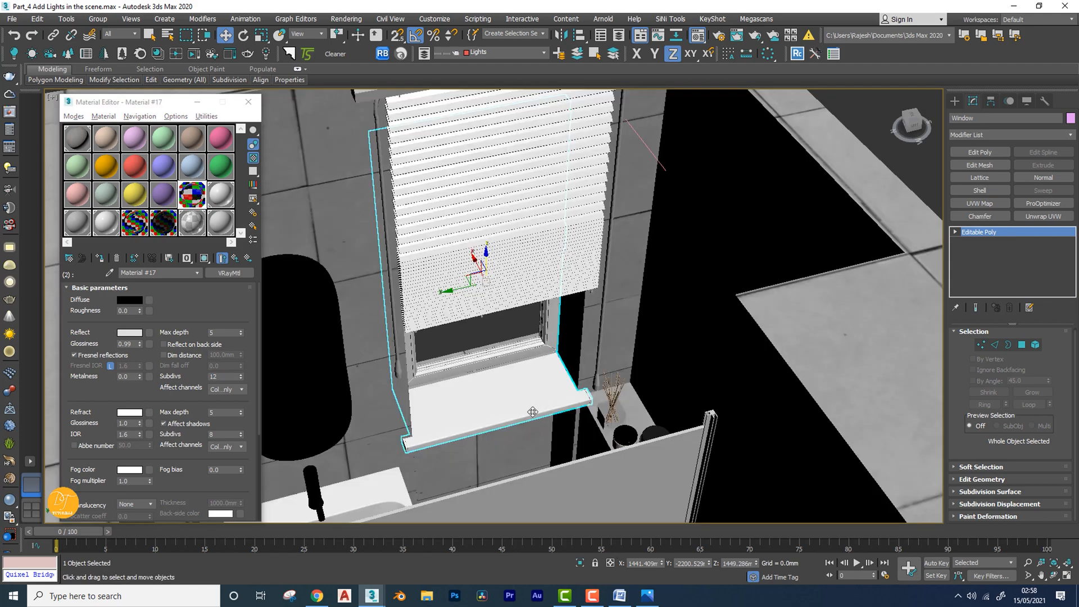
scroll(542, 411, up, 5)
mouse_move(549, 412)
alt+middle_down()
mouse_move(573, 418)
mouse_move(546, 424)
mouse_move(553, 455)
mouse_move(573, 424)
mouse_move(564, 396)
mouse_move(559, 402)
alt+middle_up()
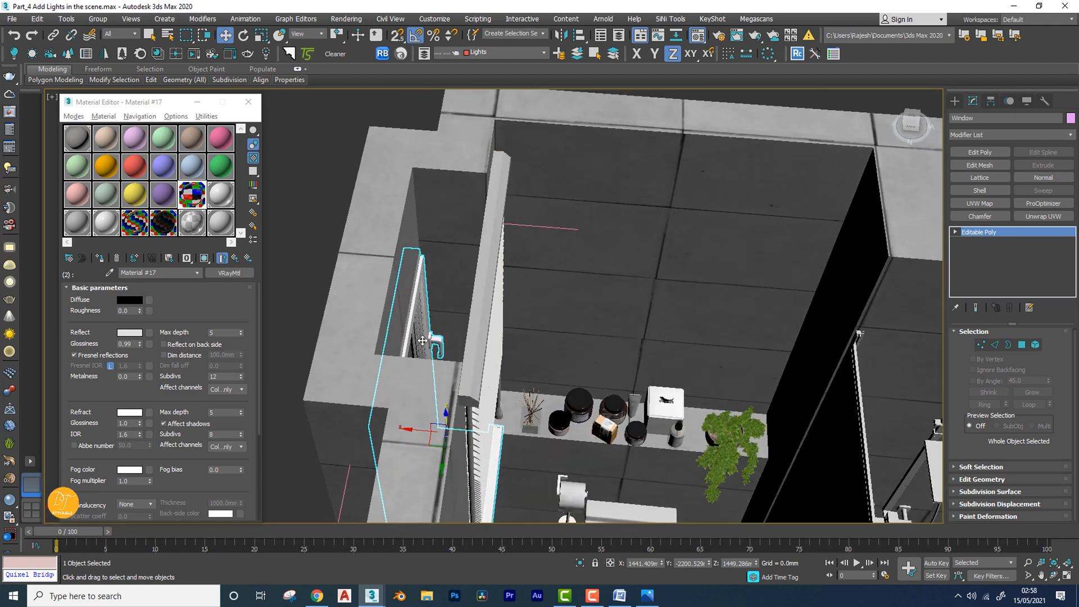
Isolate the toilet and the wash basin from the rest of the bathroom and clear the selection
scroll(430, 340, up, 2)
scroll(430, 341, down, 2)
alt+middle_drag(430, 341, 448, 291)
scroll(567, 298, up, 3)
middle_drag(573, 325, 510, 275)
scroll(477, 274, down, 3)
scroll(433, 365, up, 10)
scroll(559, 384, down, 8)
alt+middle_drag(527, 380, 581, 379)
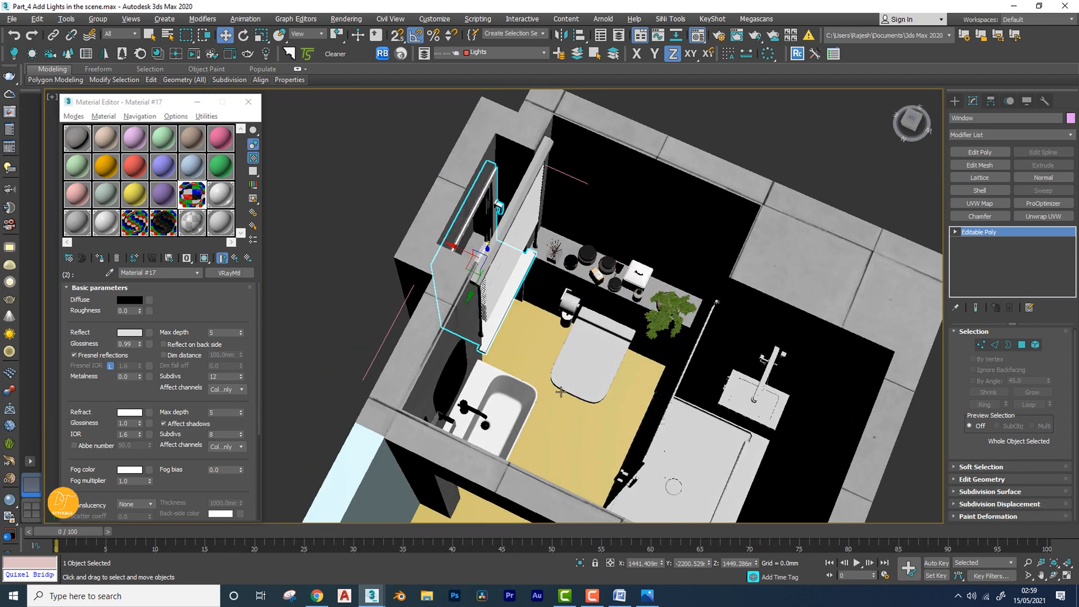
scroll(583, 375, up, 5)
click(568, 377)
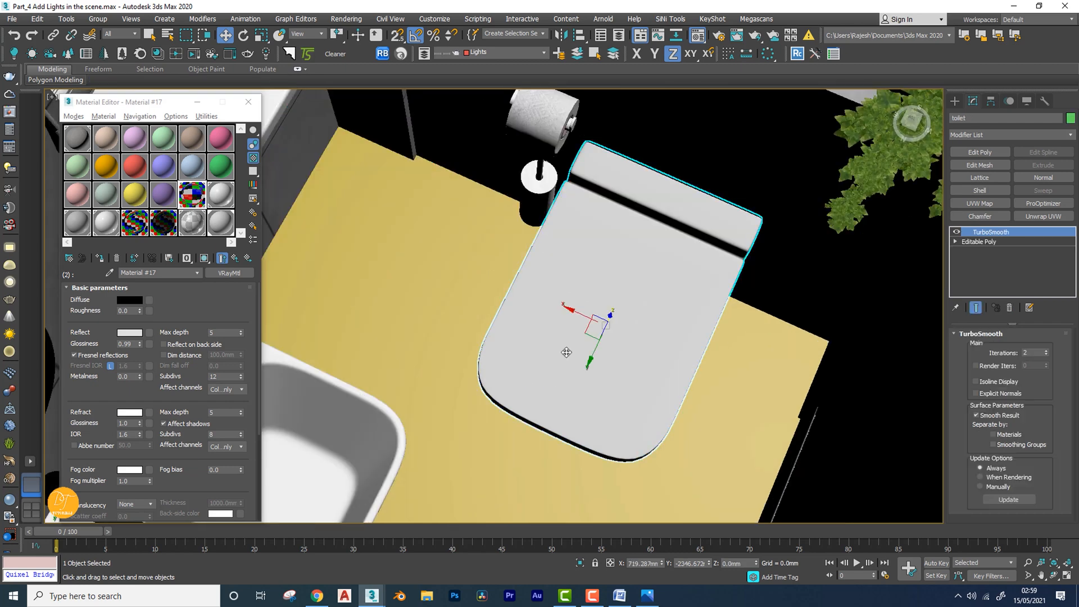
ctrl+click(318, 411)
key(alt+q)
alt+middle_drag(372, 411, 493, 387)
click(463, 439)
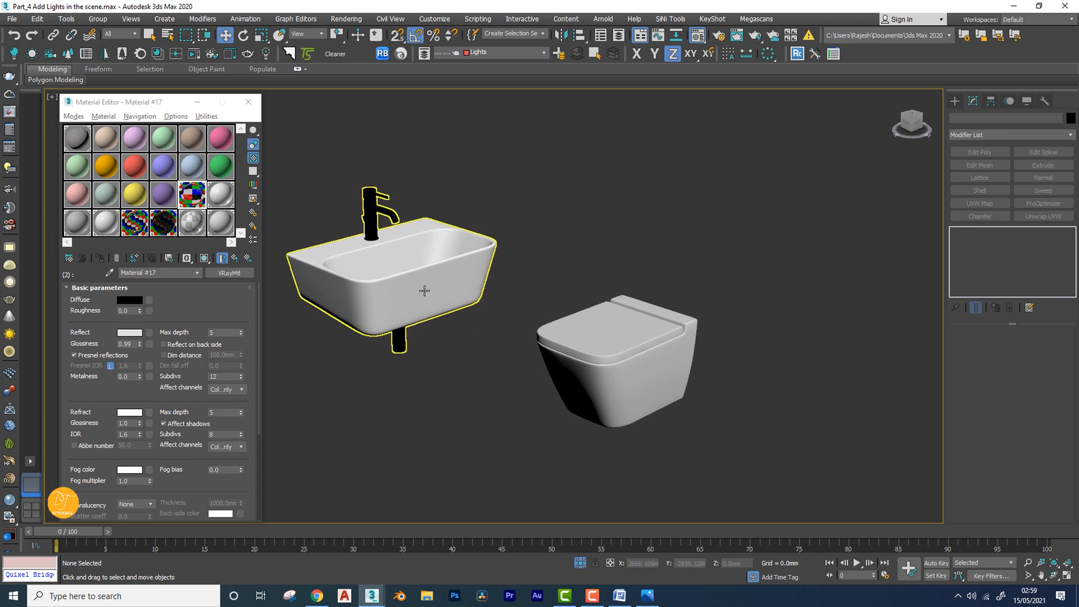
Pick the basin's Wash basin material into the purple Material #16 sample slot and apply it to the toilet
click(162, 200)
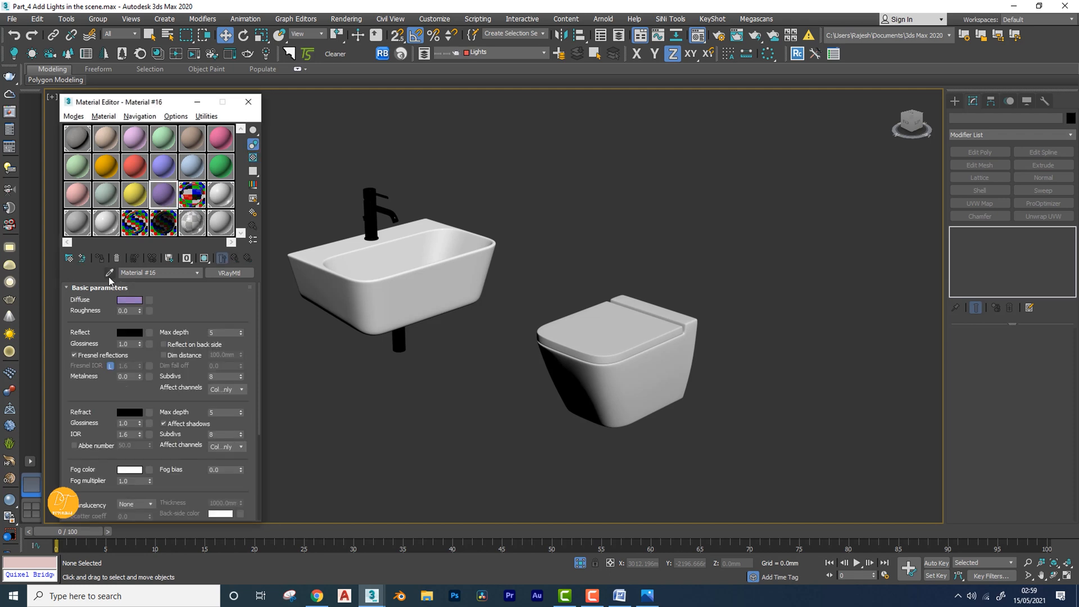
click(109, 274)
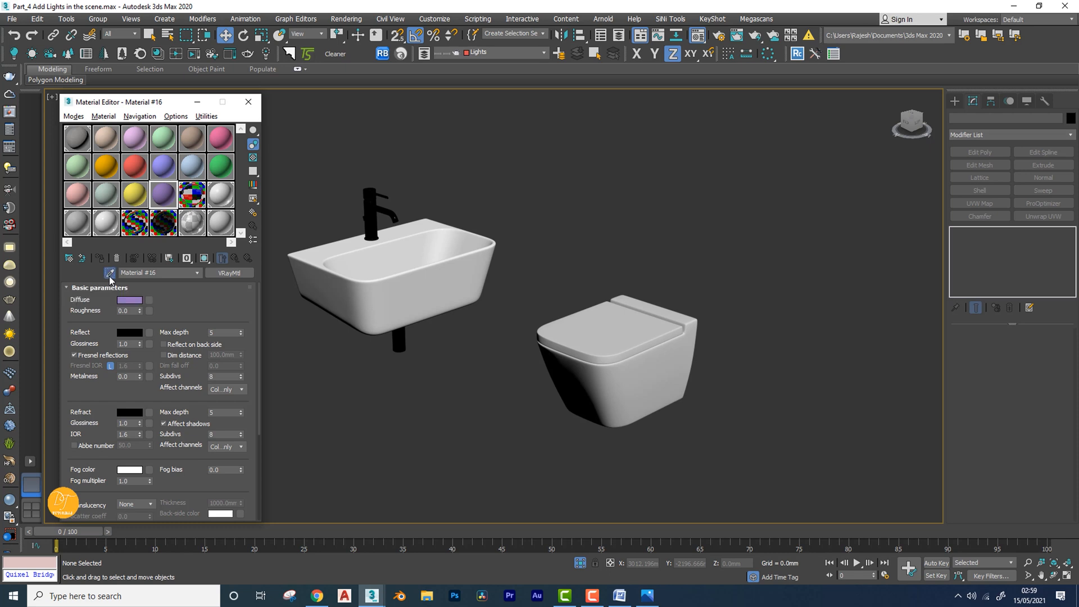
click(436, 285)
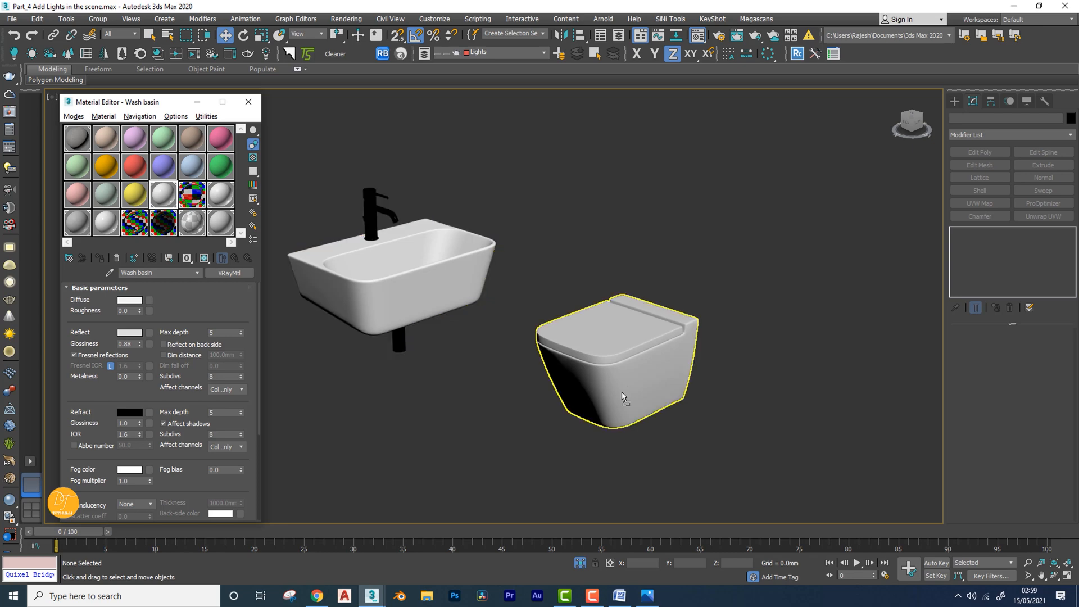
drag(622, 392, 622, 392)
mouse_move(624, 395)
alt+middle_down()
mouse_move(629, 410)
mouse_move(629, 400)
alt+middle_up()
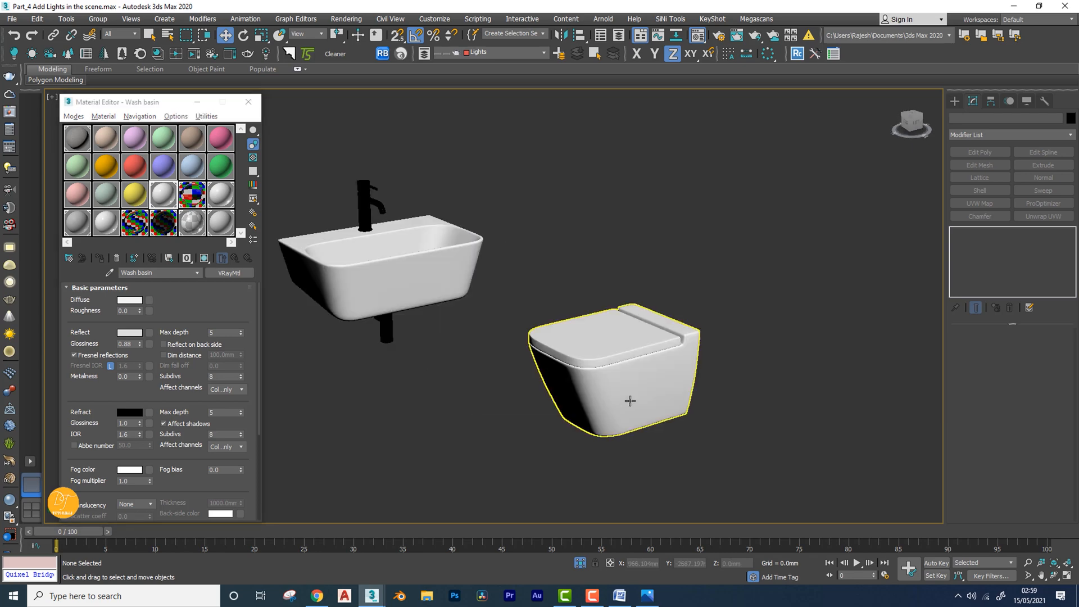
Exit the toilet and basin isolation and isolate the shower enclosure group instead
click(581, 564)
scroll(599, 352, down, 5)
alt+middle_drag(611, 347, 625, 388)
middle_drag(598, 221, 540, 264)
scroll(500, 304, up, 5)
scroll(457, 277, down, 4)
middle_drag(456, 278, 453, 320)
click(598, 341)
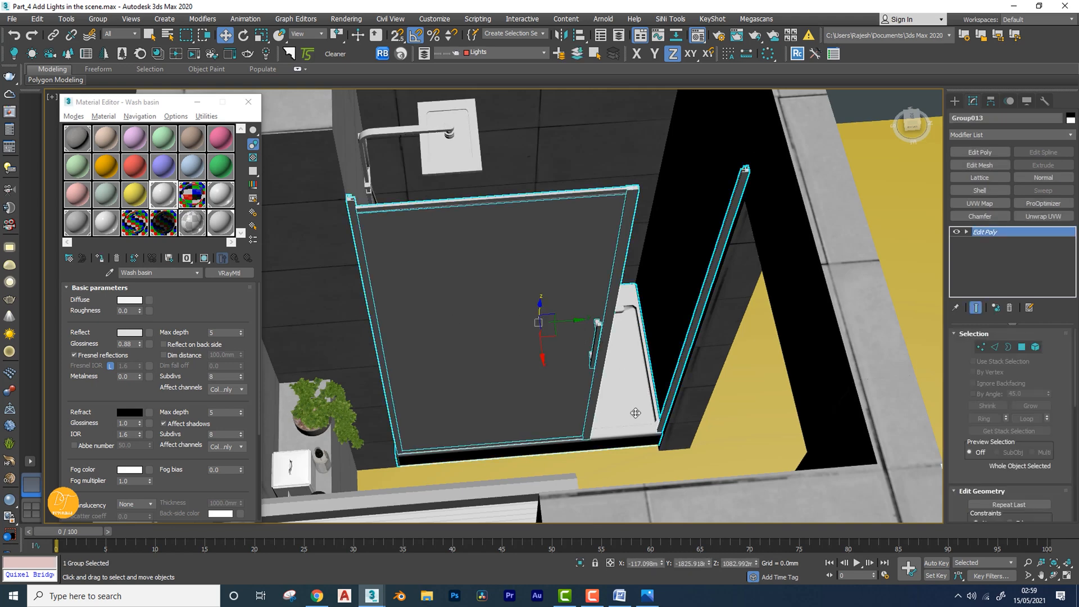
key(alt+q)
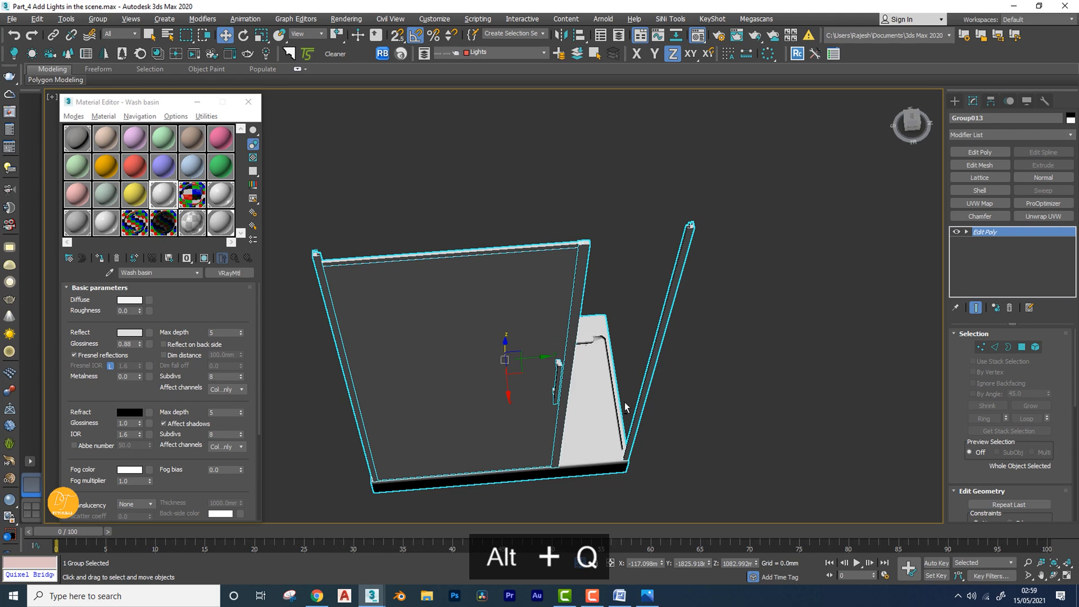
alt+middle_drag(624, 407, 542, 334)
scroll(521, 379, down, 2)
scroll(542, 334, up, 4)
scroll(542, 334, down, 8)
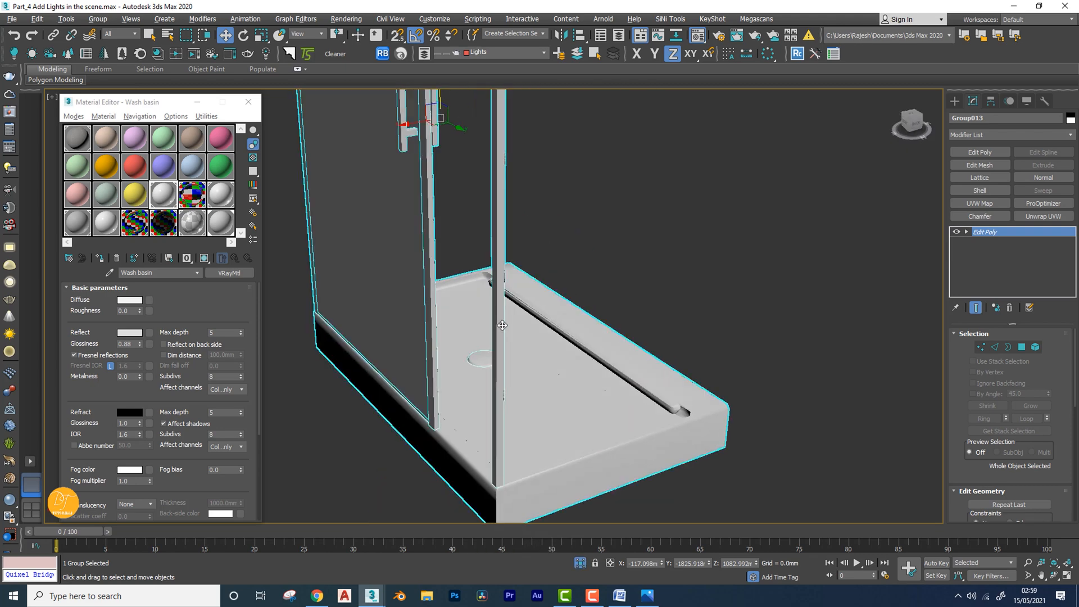
Make the yellow Material #15 the active sample and deselect the shower enclosure
click(135, 197)
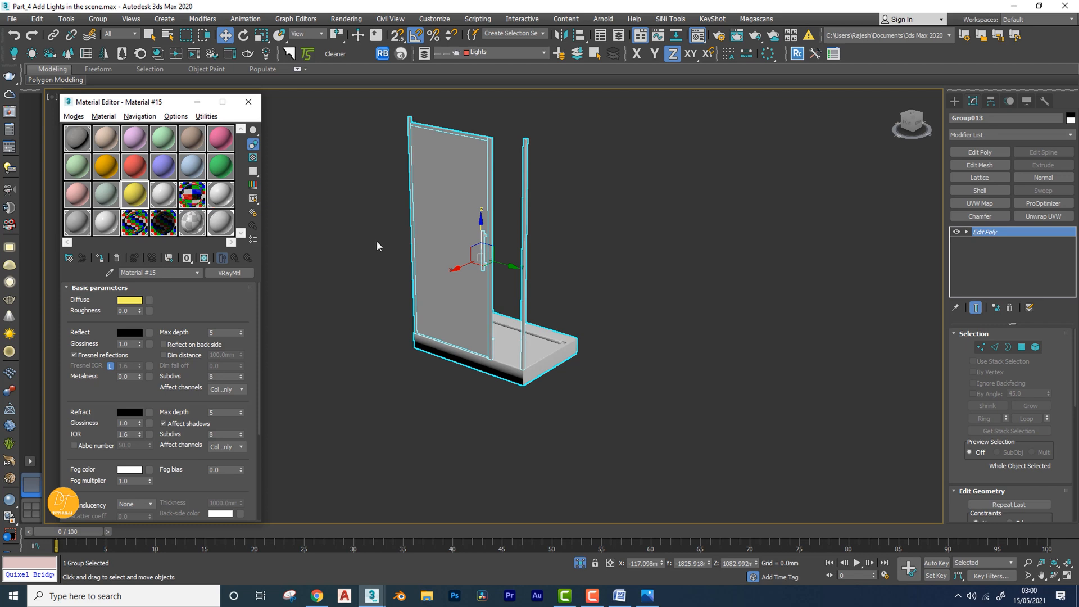
middle_drag(378, 243, 450, 243)
click(382, 281)
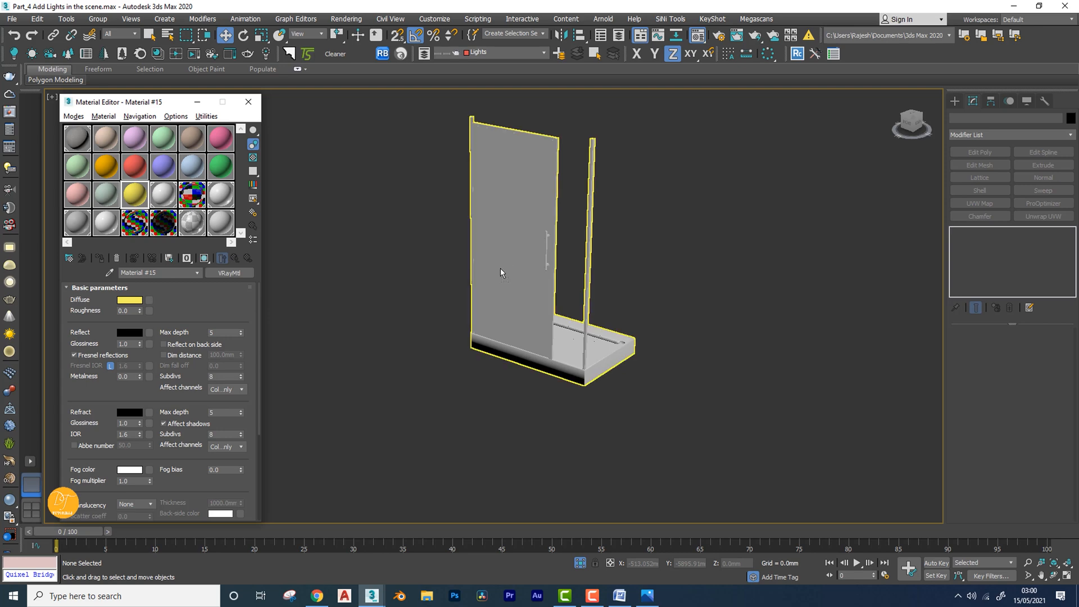
scroll(542, 258, up, 6)
scroll(547, 249, down, 6)
middle_drag(543, 247, 418, 181)
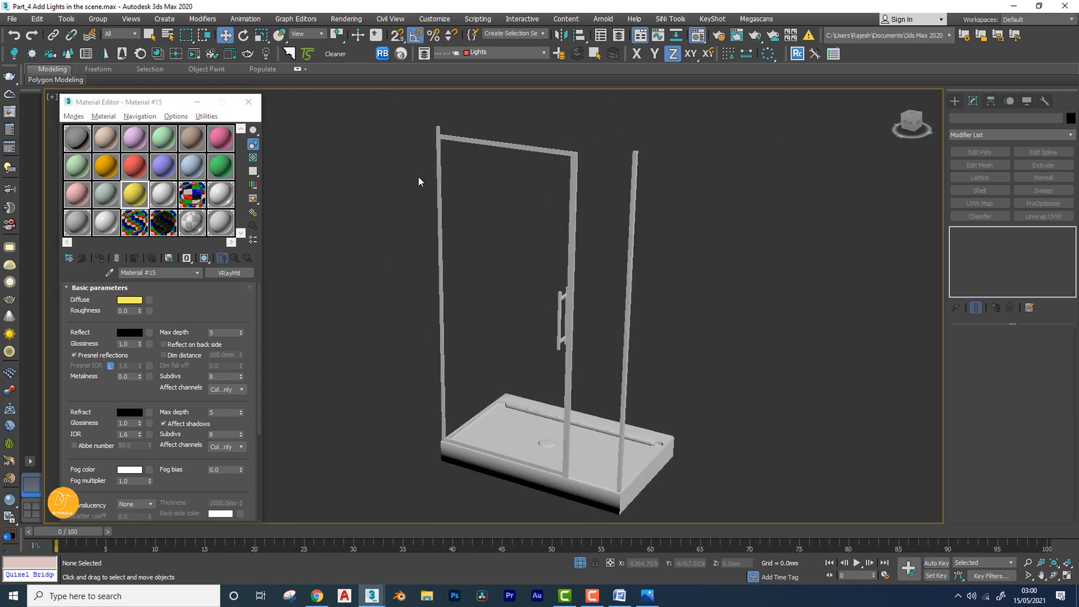
Apply Material #15 to the shower door's top rail and to the outer vertical posts of the frame
click(135, 195)
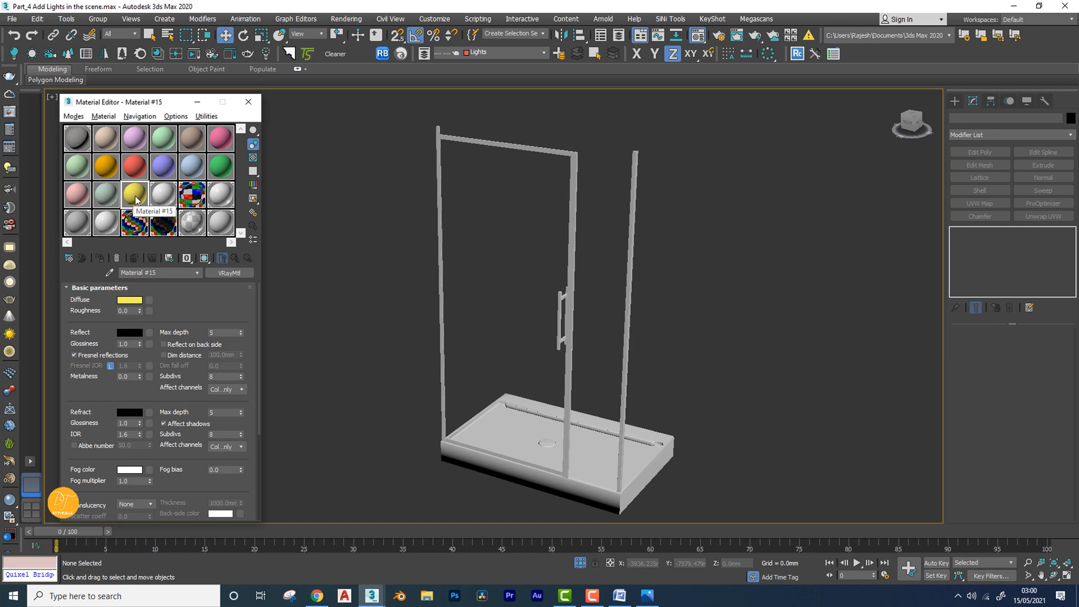
scroll(589, 178, up, 5)
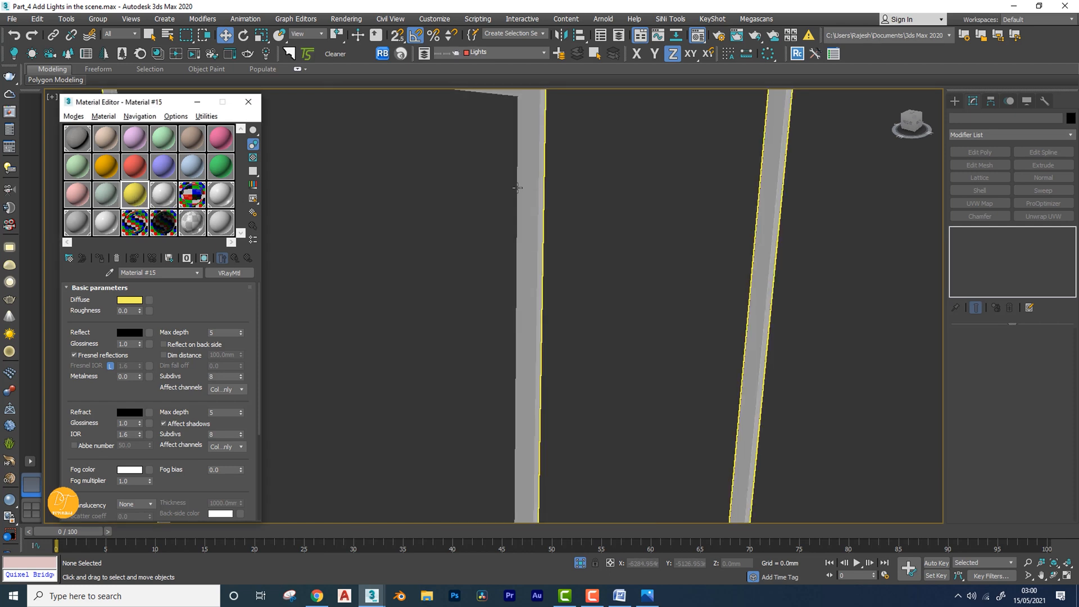
scroll(526, 172, down, 2)
scroll(526, 173, down, 1)
scroll(528, 174, up, 4)
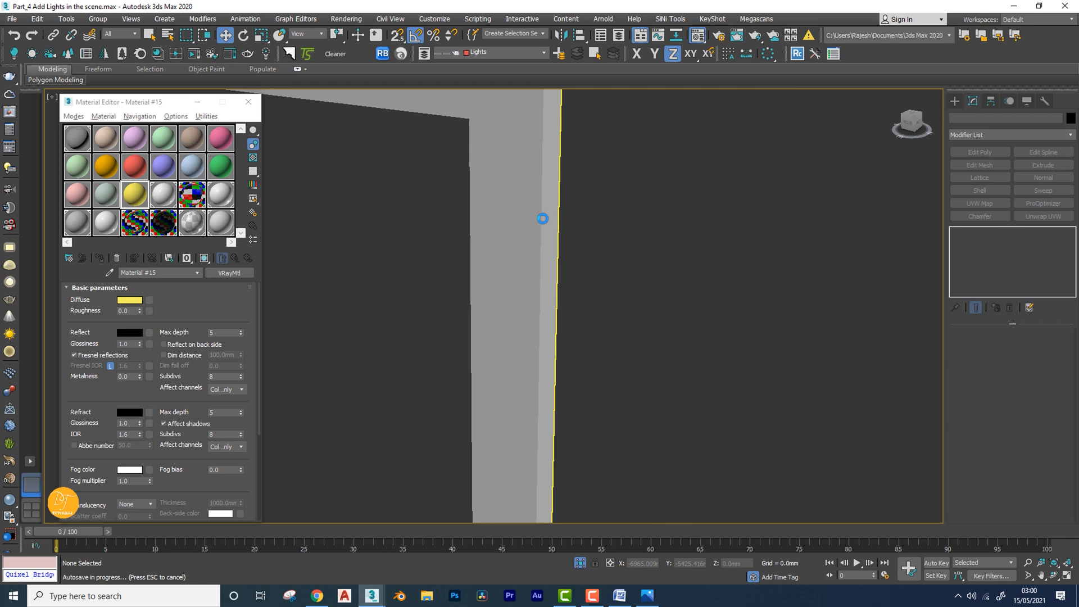
key(Escape)
click(133, 197)
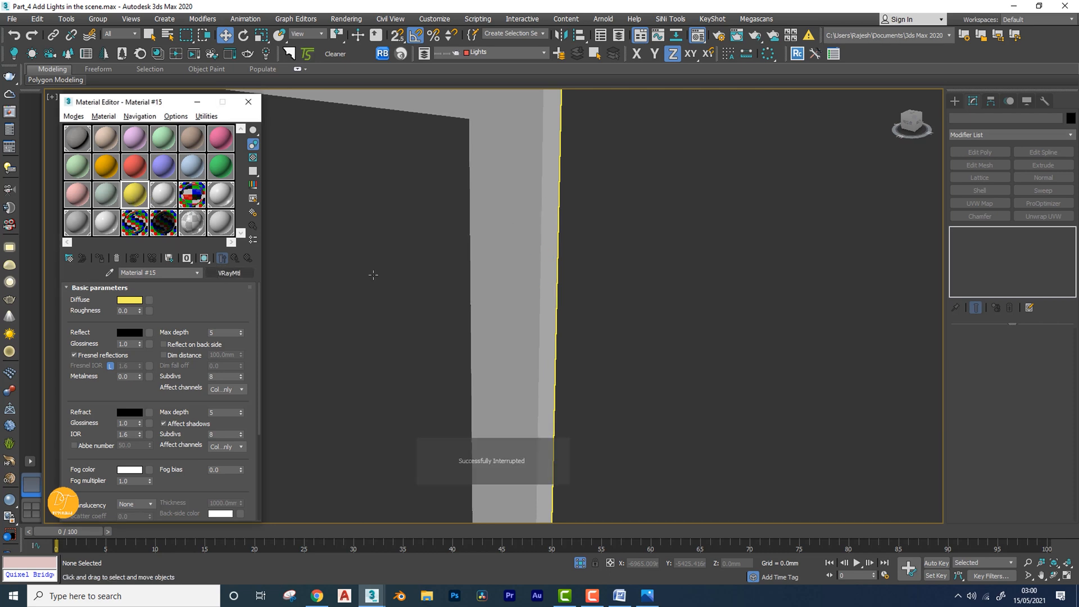
scroll(515, 277, down, 5)
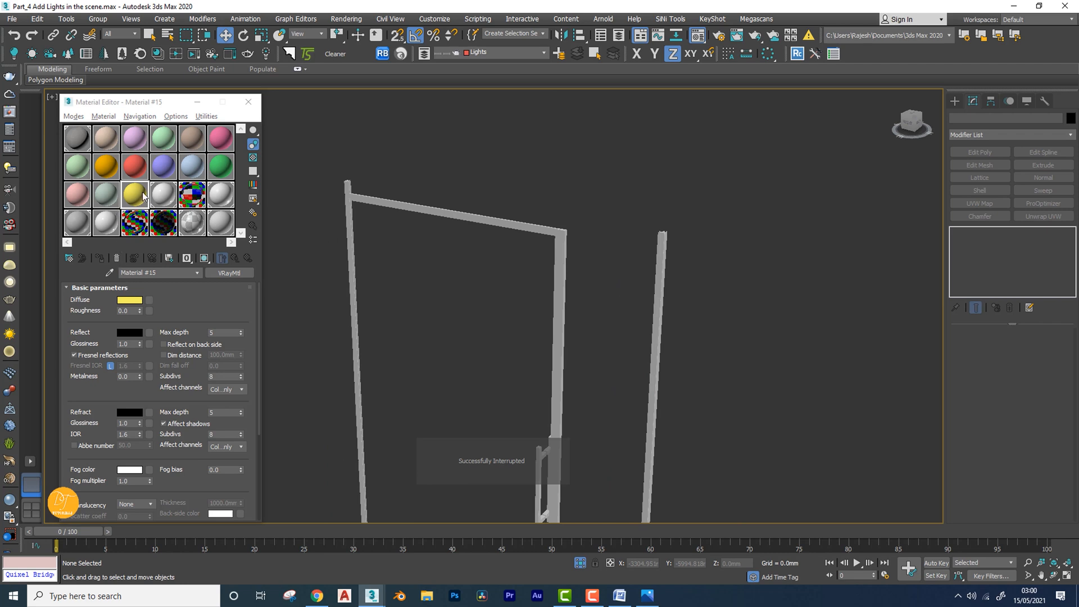
drag(365, 202, 362, 200)
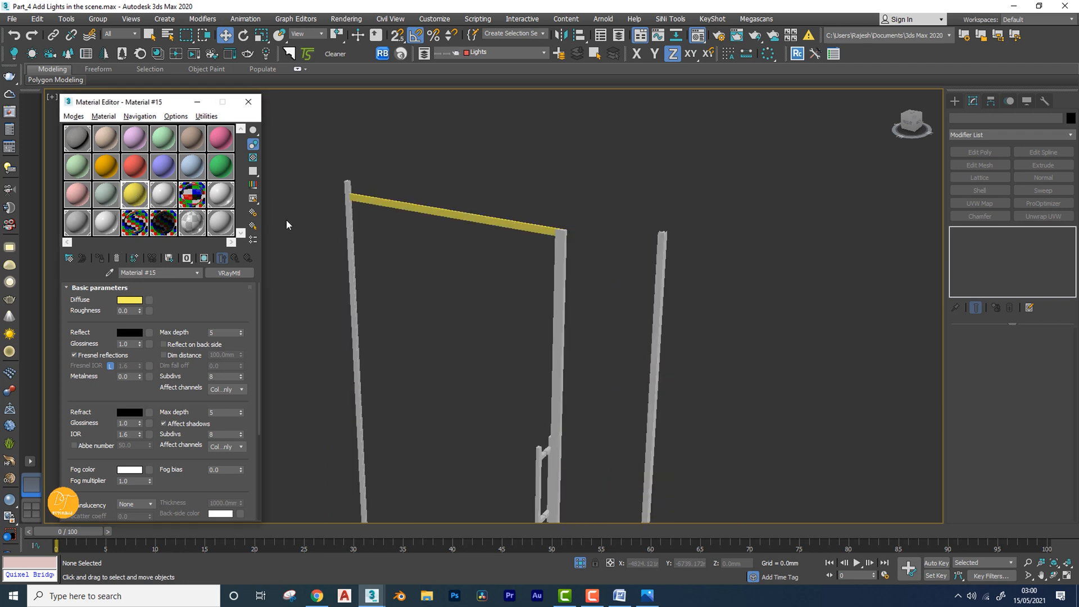
drag(135, 199, 348, 217)
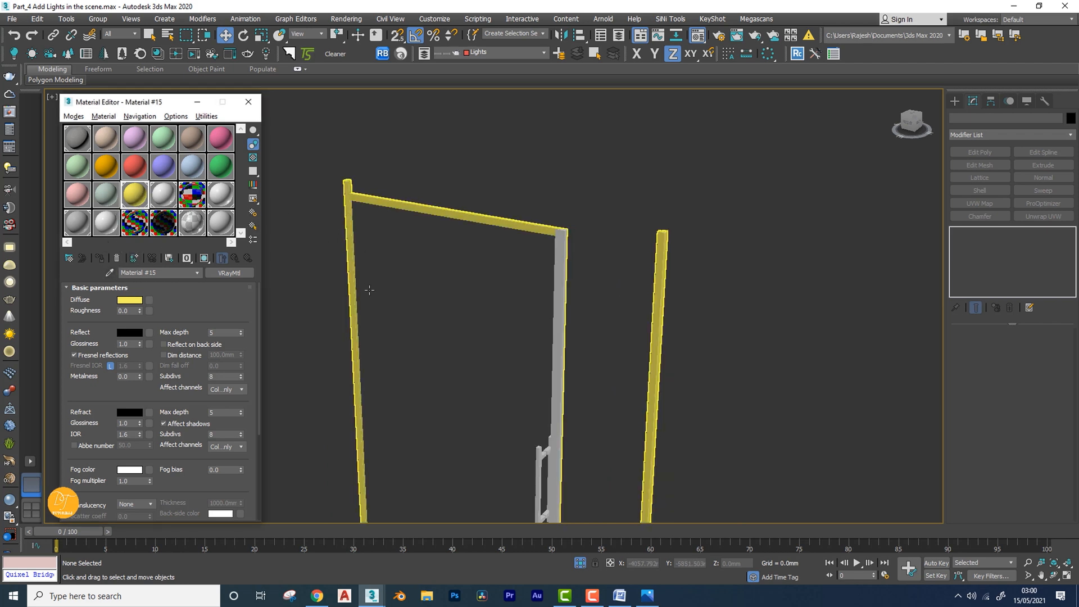
Apply Material #15 to the remaining middle post of the shower frame and to the door handle
scroll(349, 216, up, 4)
drag(135, 194, 490, 308)
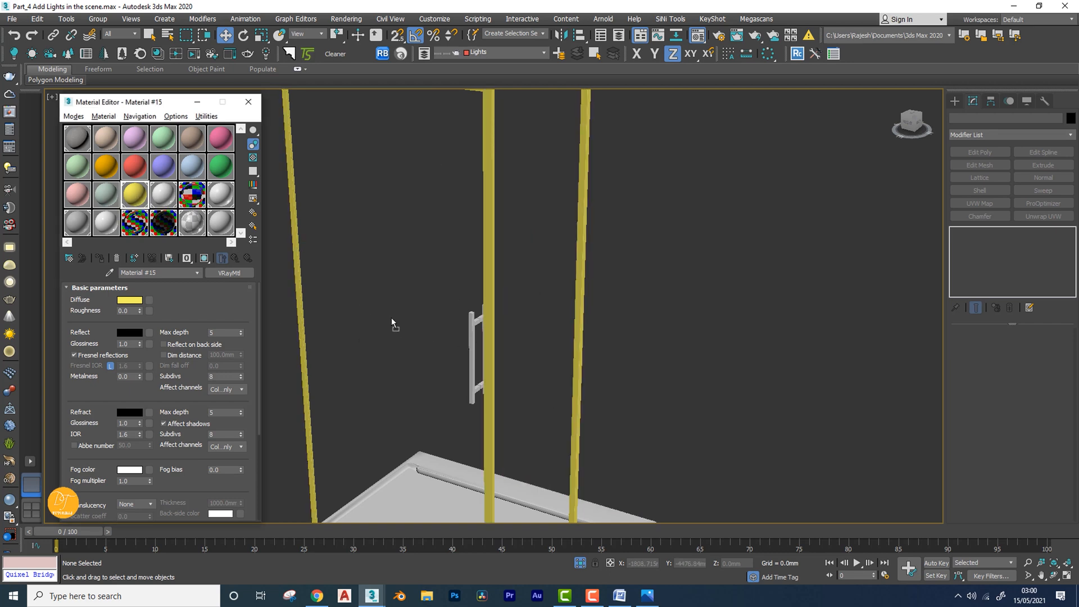
drag(392, 318, 472, 338)
scroll(477, 331, up, 4)
scroll(494, 349, down, 7)
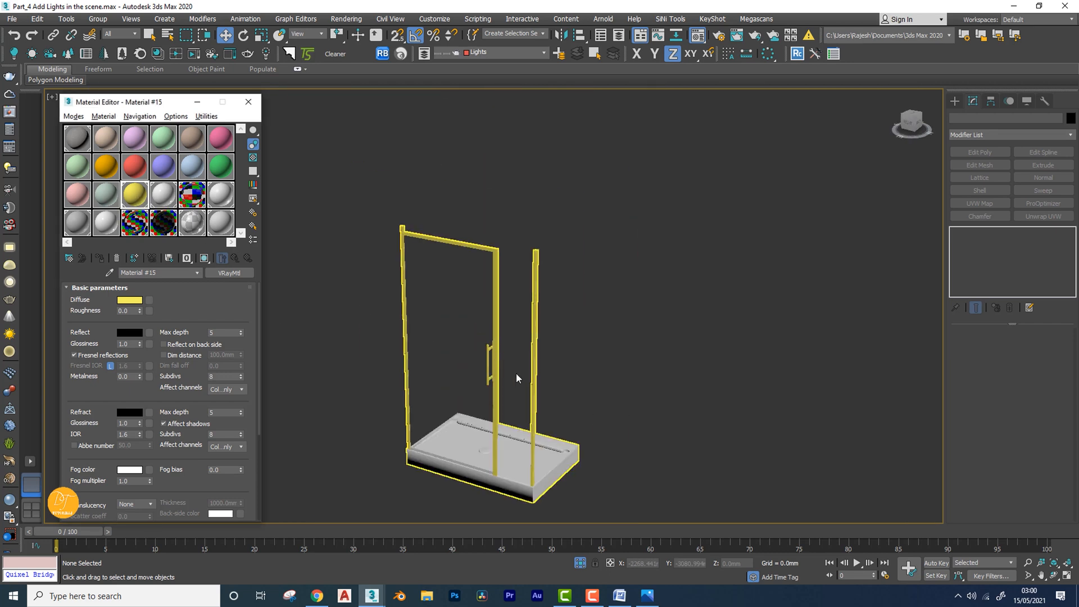
middle_drag(516, 378, 518, 276)
scroll(535, 341, up, 7)
middle_drag(539, 352, 686, 284)
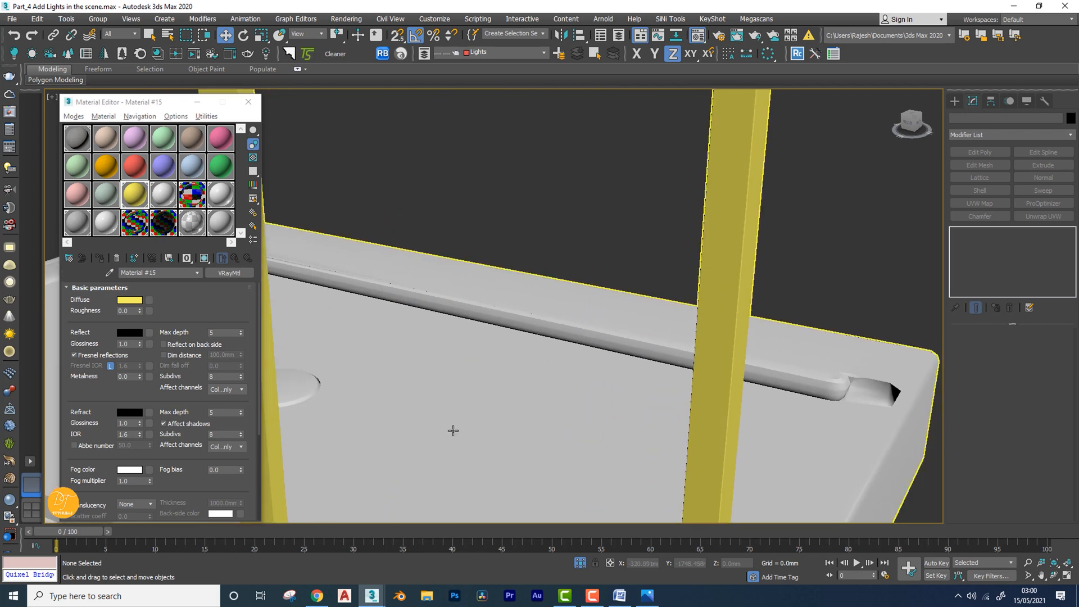
middle_drag(453, 430, 698, 300)
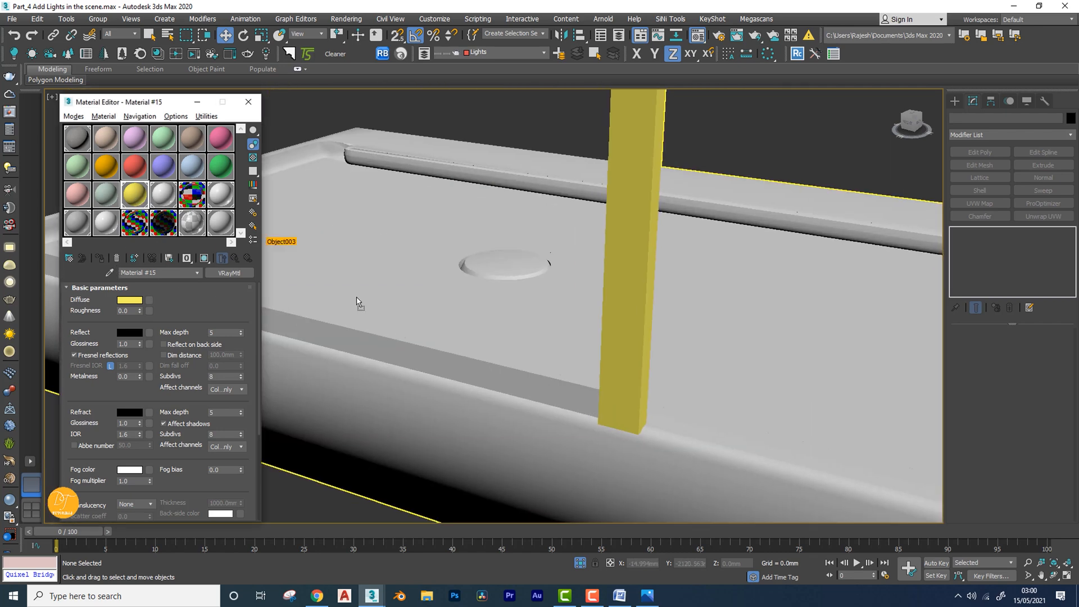
scroll(563, 378, up, 5)
key(ctrl+z)
key(ctrl+z)
key(ctrl+z)
key(ctrl+z)
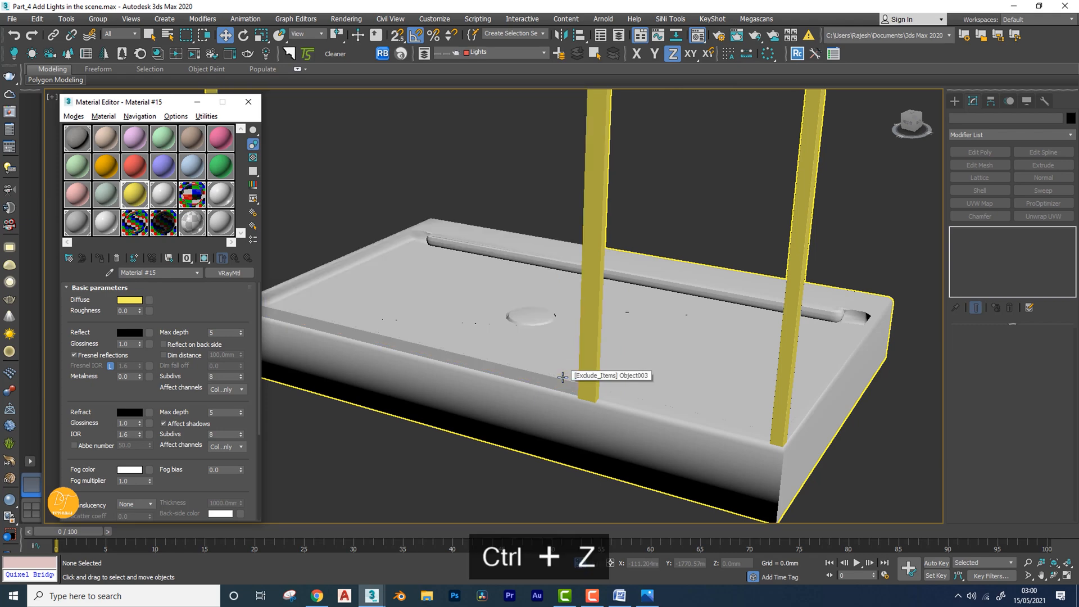
key(ctrl+z)
key(ctrl+z)
key(ctrl+z)
key(ctrl+z)
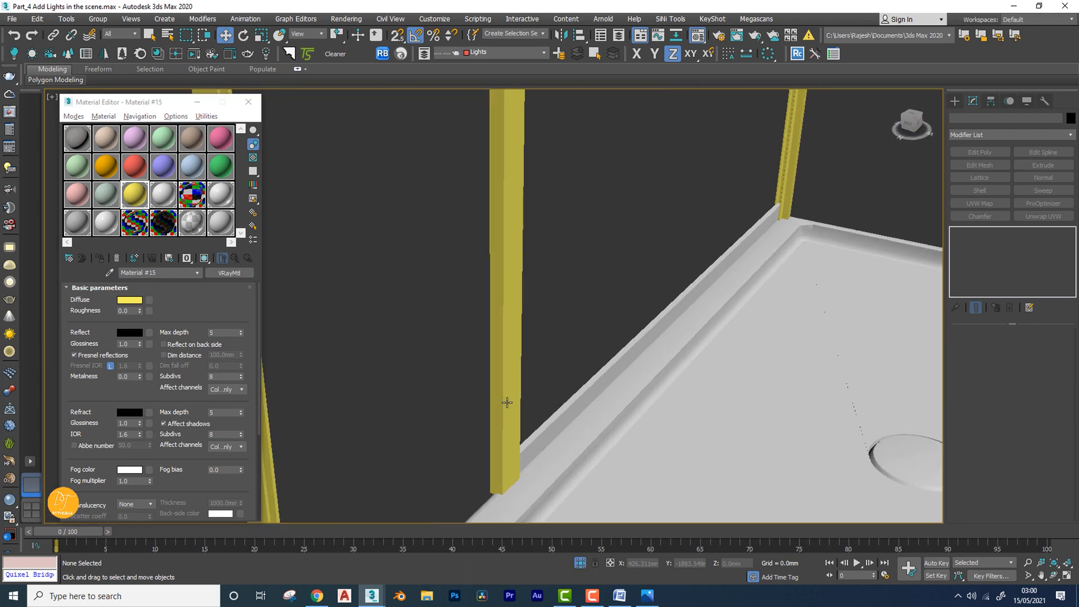
Apply Material #15 to the bottom rail of the shower door along the tray edge
drag(134, 198, 536, 459)
scroll(536, 460, down, 4)
alt+middle_drag(536, 460, 623, 493)
scroll(483, 366, down, 2)
scroll(483, 366, down, 2)
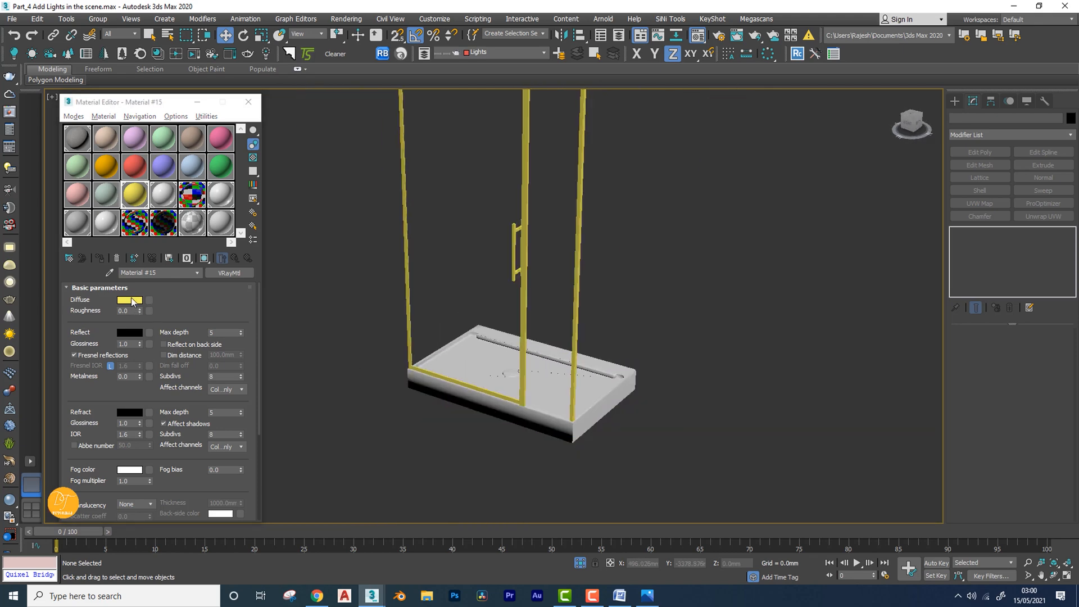
Set Material #15's diffuse color to a light grey and its reflection color to a grey of value 113
click(133, 302)
drag(445, 170, 375, 172)
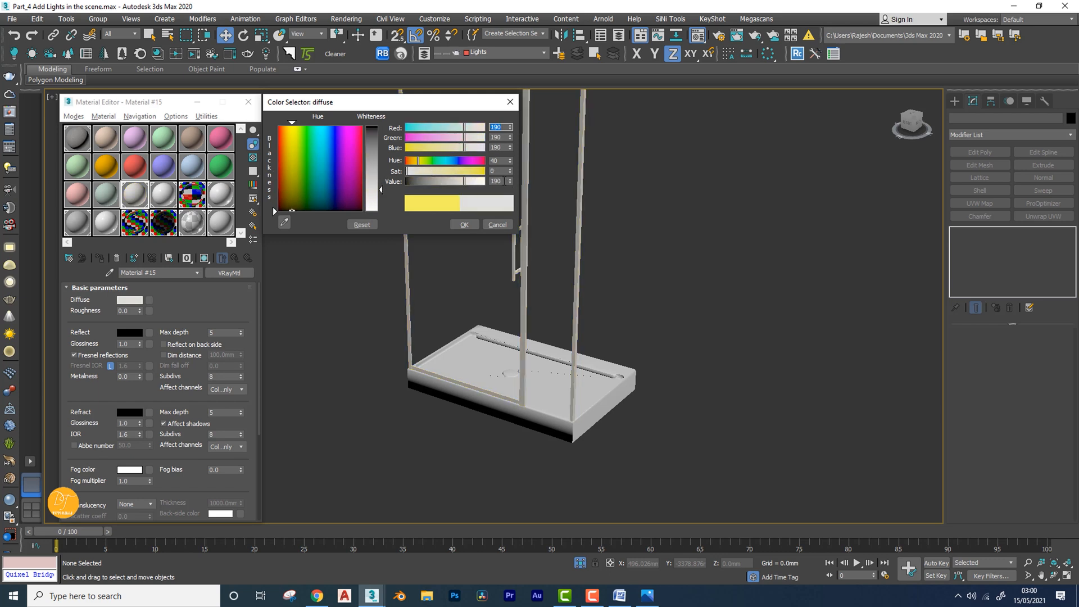
drag(504, 181, 452, 175)
click(464, 225)
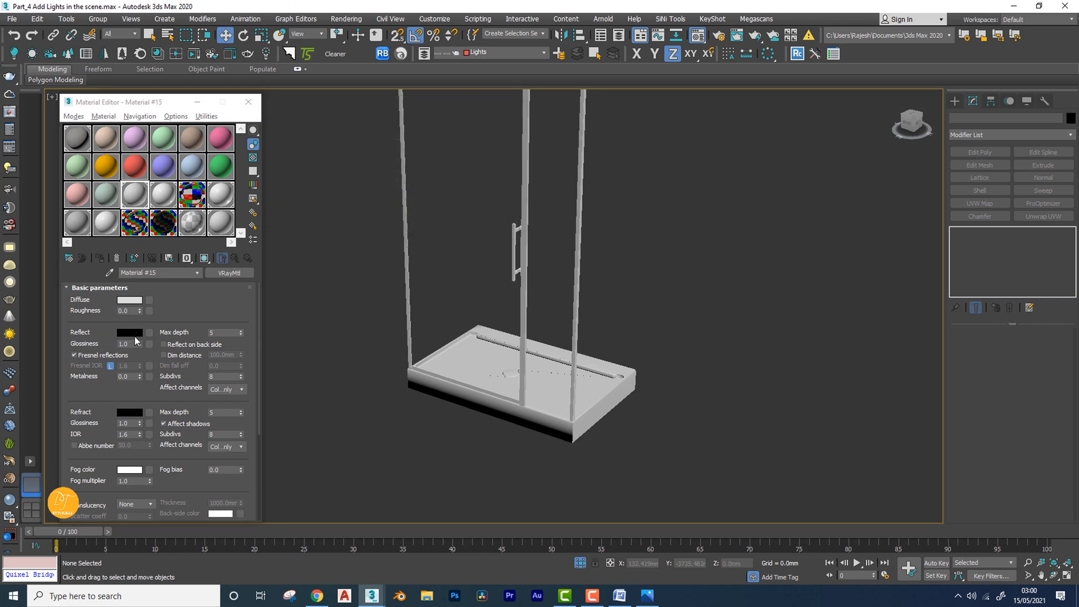
click(133, 333)
click(439, 183)
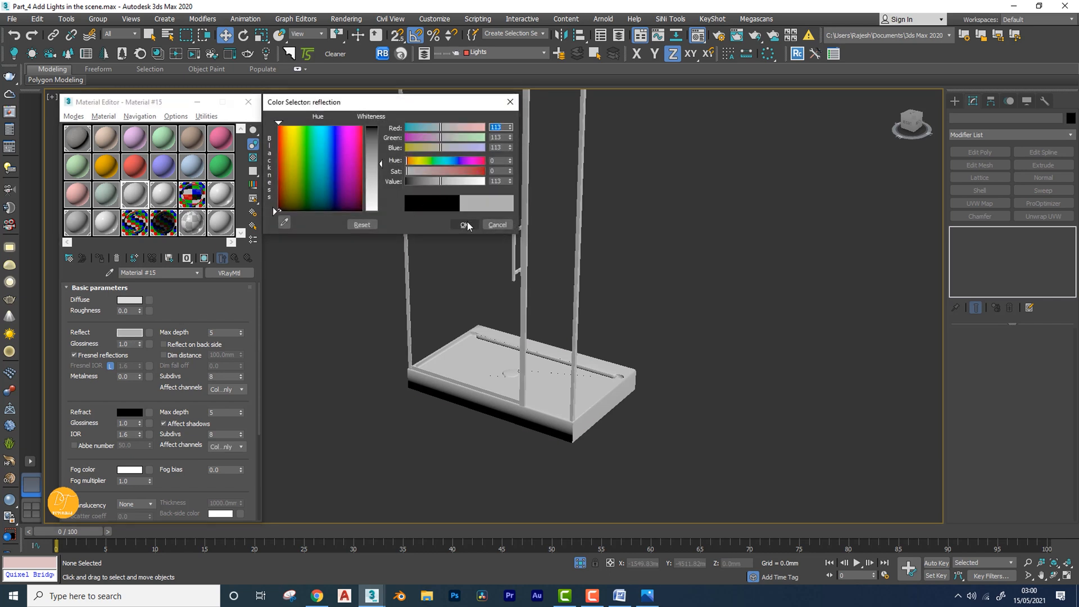
click(464, 225)
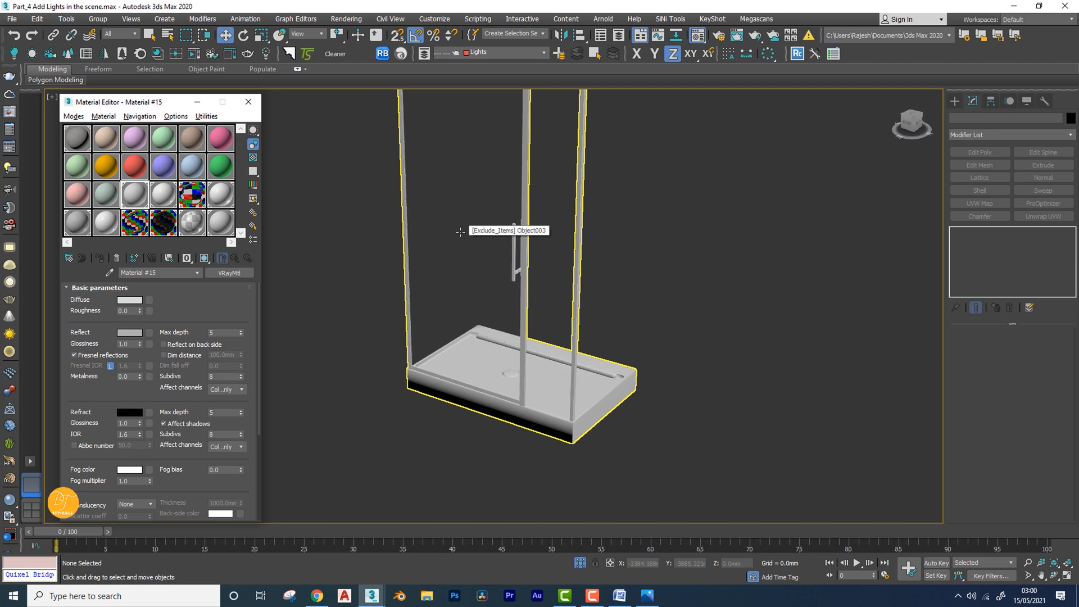
Lighten Material #15's diffuse color to a near-white grey of value 231
click(129, 299)
drag(460, 180, 479, 194)
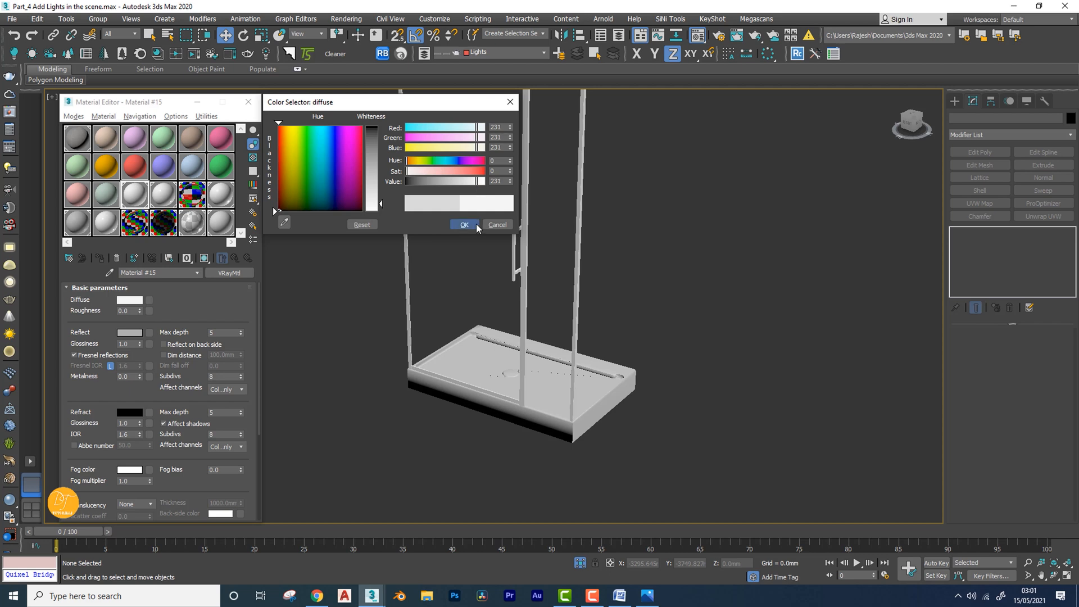
click(464, 225)
Lighten Material #15's reflection color to a very light grey and set its reflection glossiness to 0.83
click(129, 333)
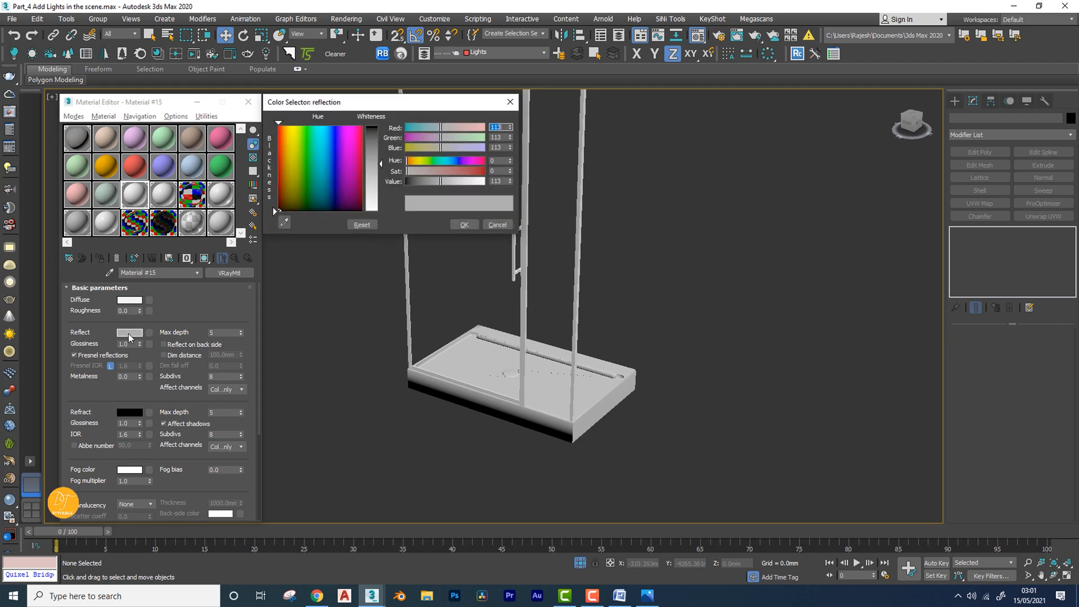
click(466, 226)
double_click(125, 343)
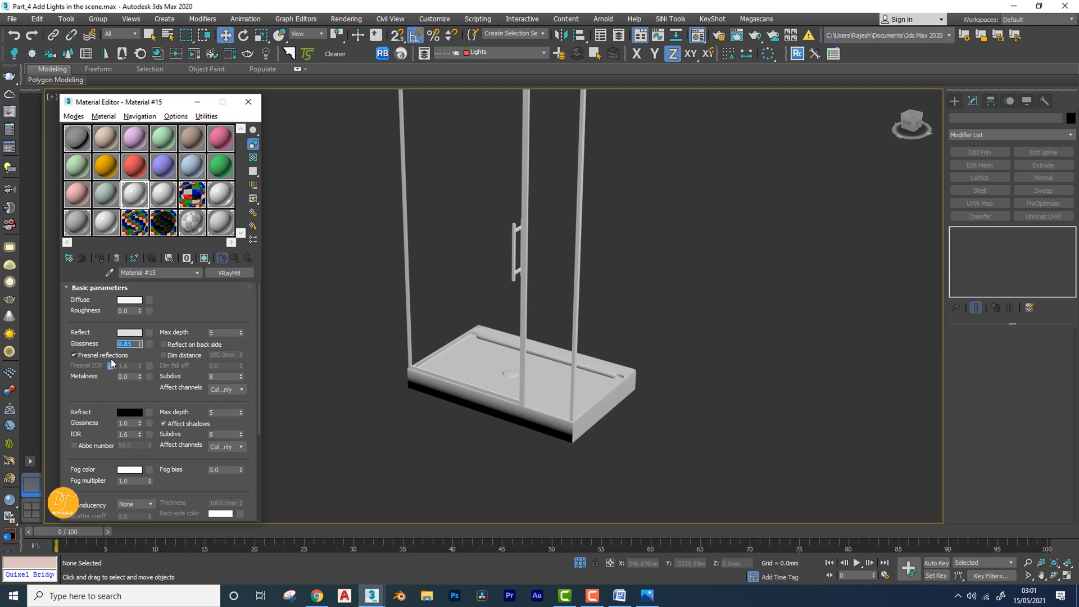
Set Material #15's reflection Subdivs to 3
click(226, 377)
text(3)
drag(200, 478, 211, 316)
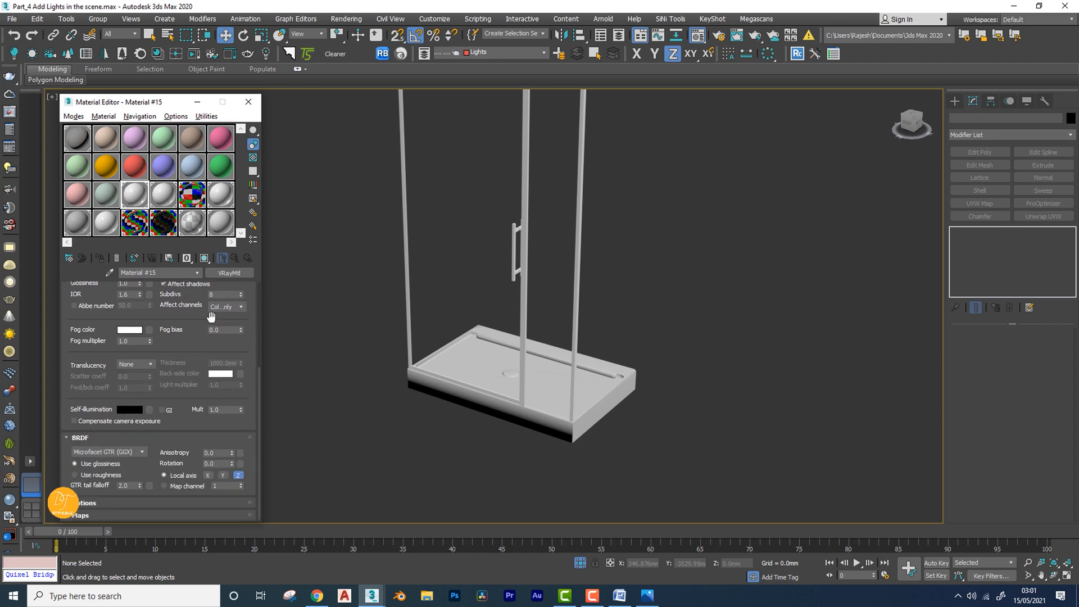
Add a Bitmap map to Material #15's Bump slot and browse to the Shower Frame folder for its image
scroll(537, 306, up, 6)
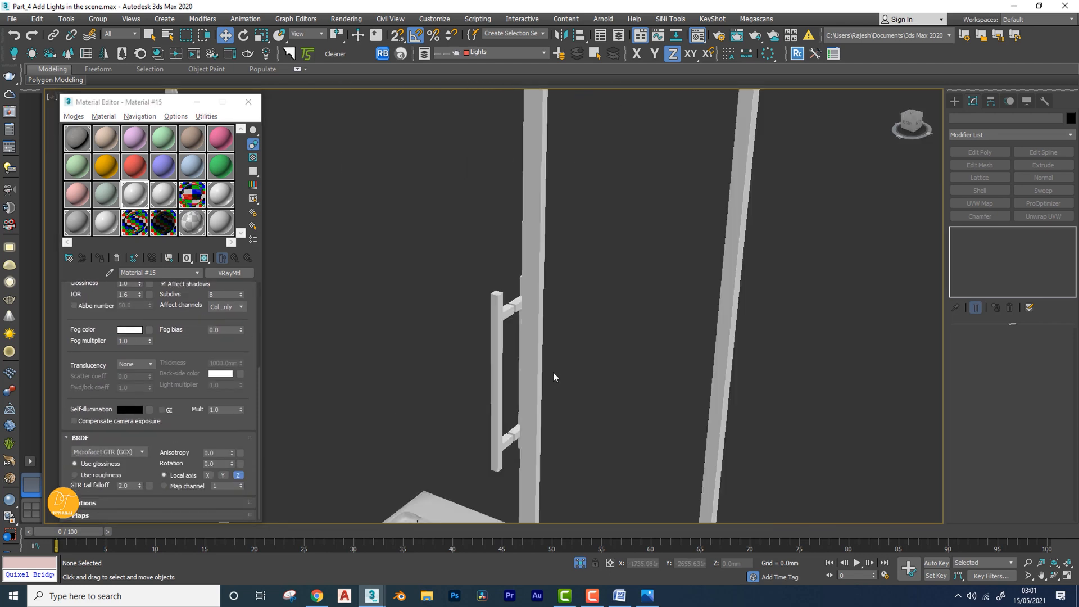
middle_drag(585, 317, 574, 339)
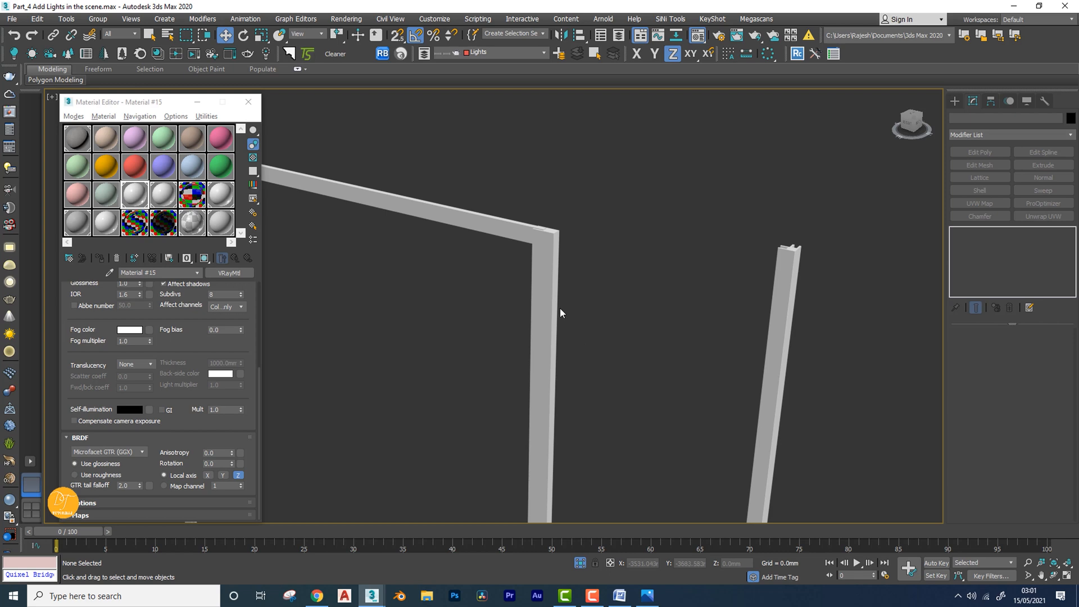
scroll(545, 247, up, 3)
scroll(559, 212, up, 2)
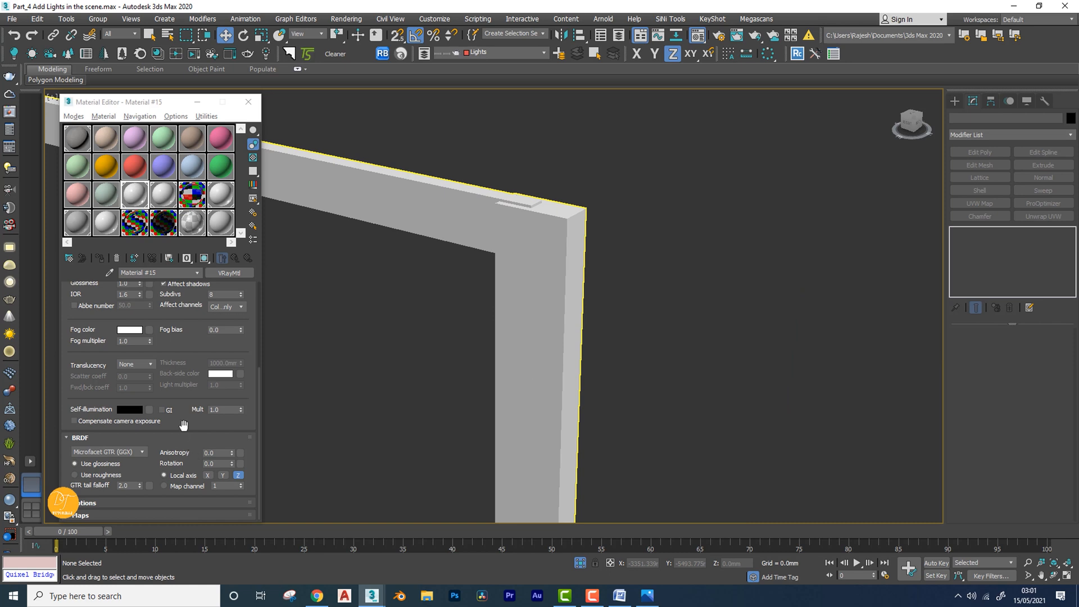
scroll(183, 426, up, 5)
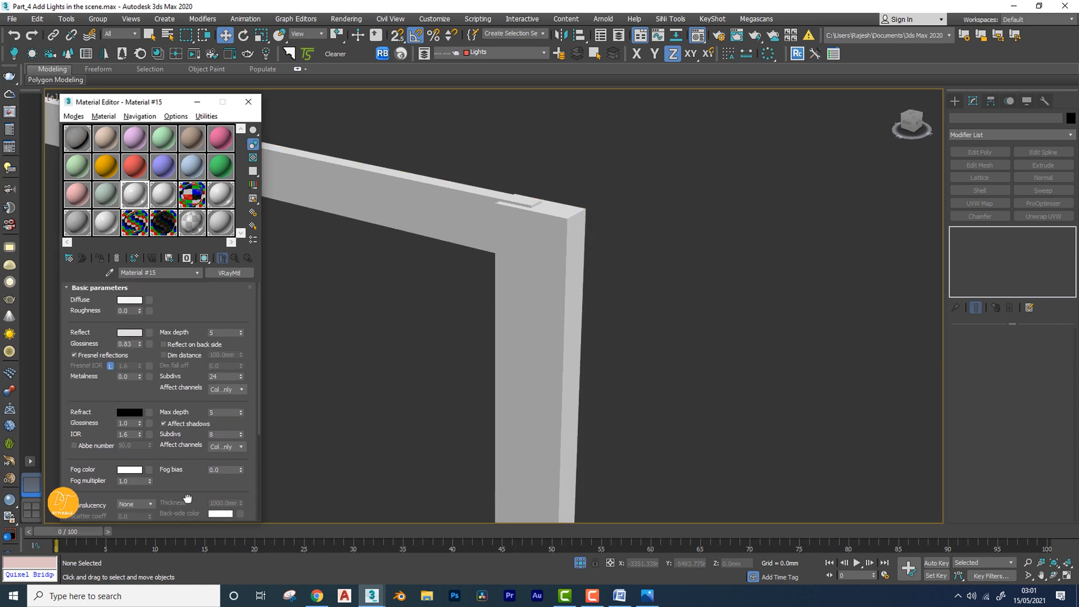
scroll(187, 498, down, 5)
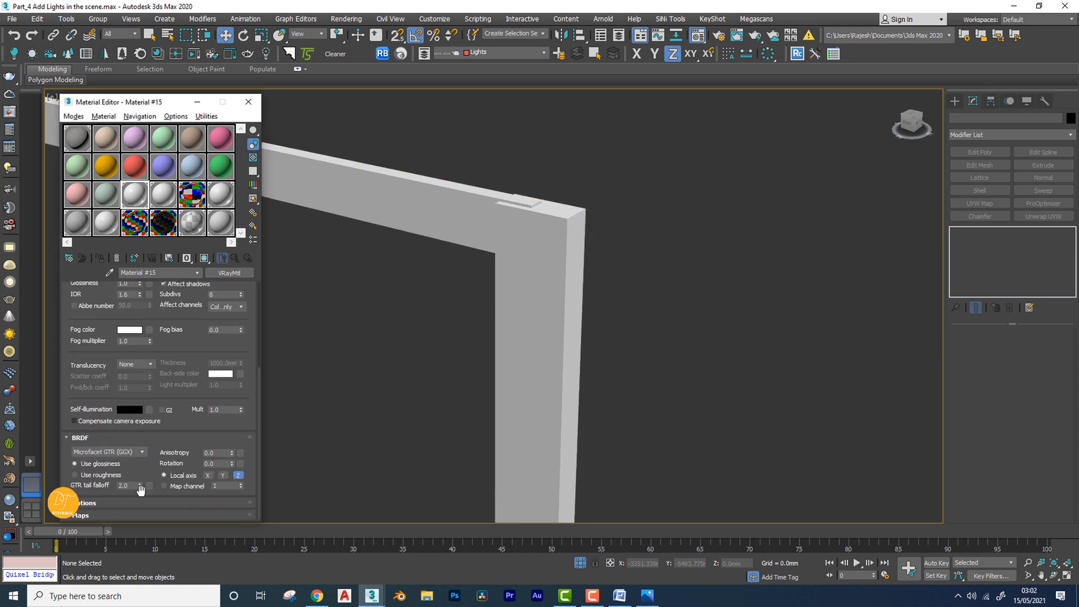
click(97, 515)
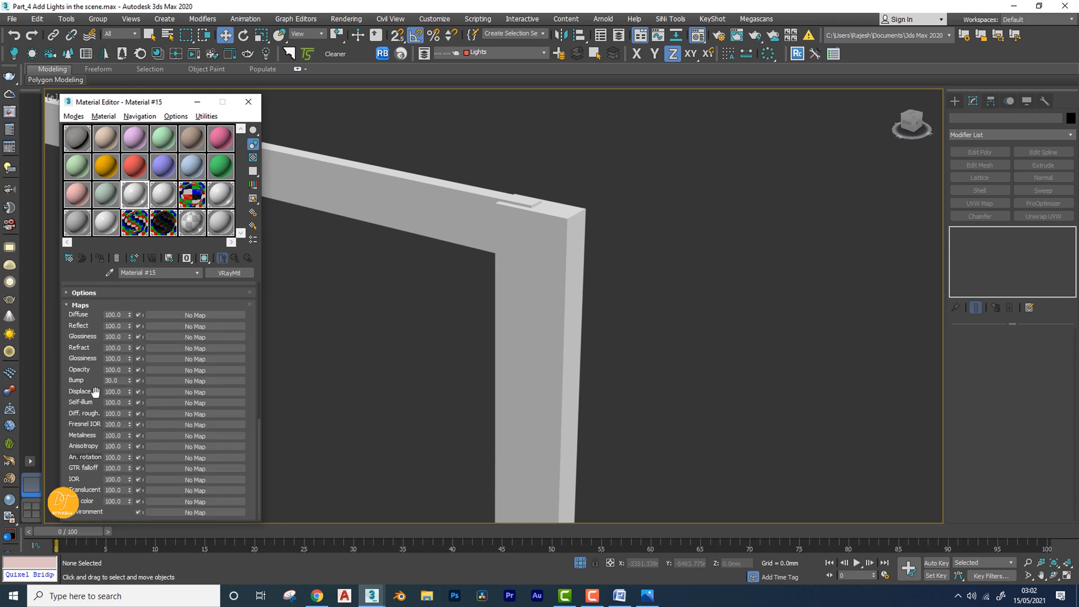
click(194, 381)
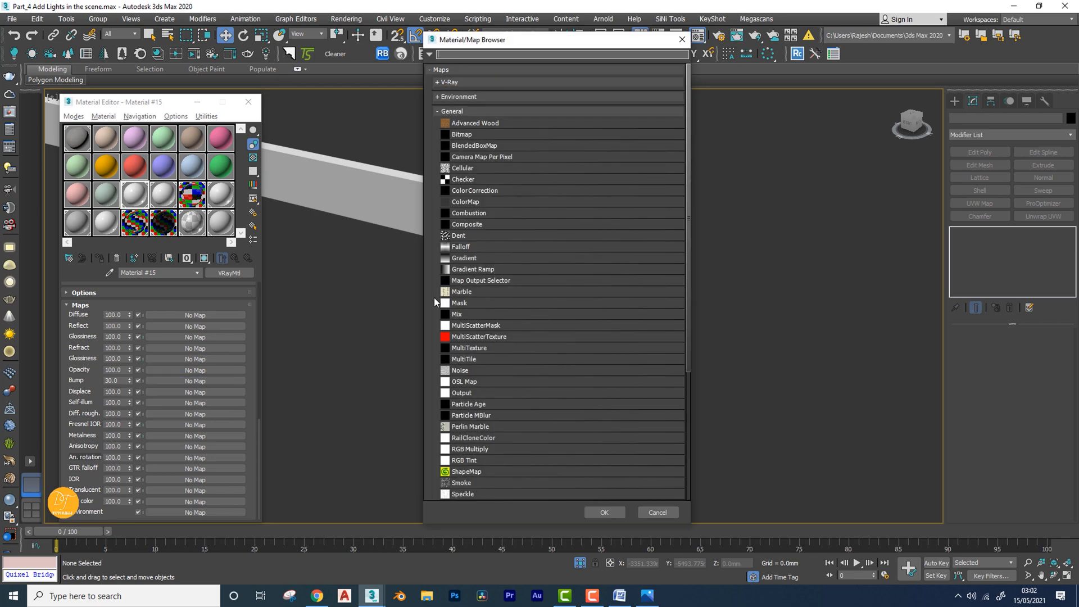
double_click(460, 134)
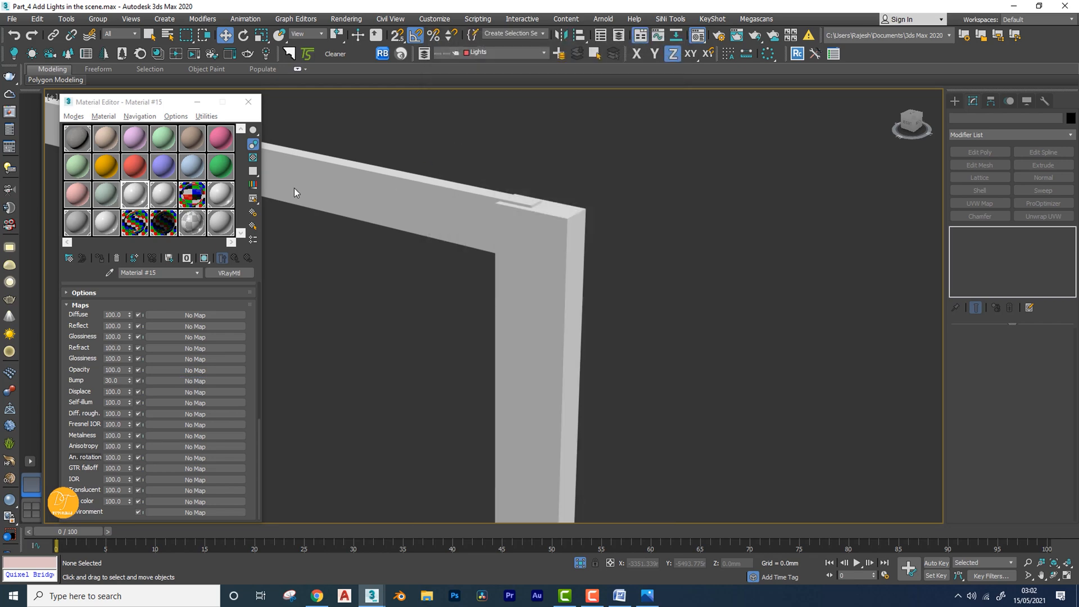
click(256, 54)
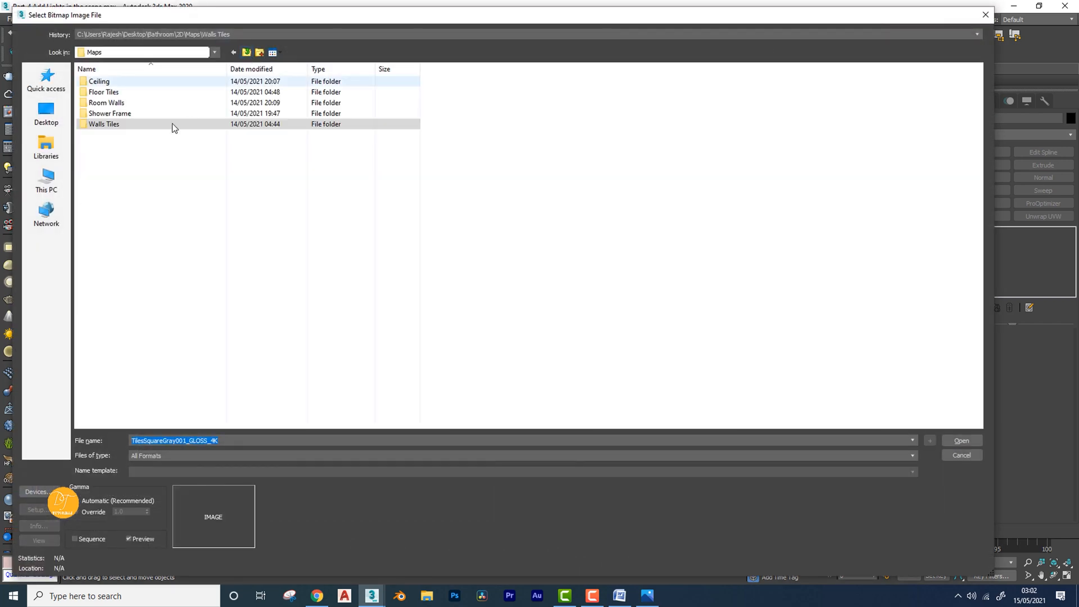
double_click(110, 113)
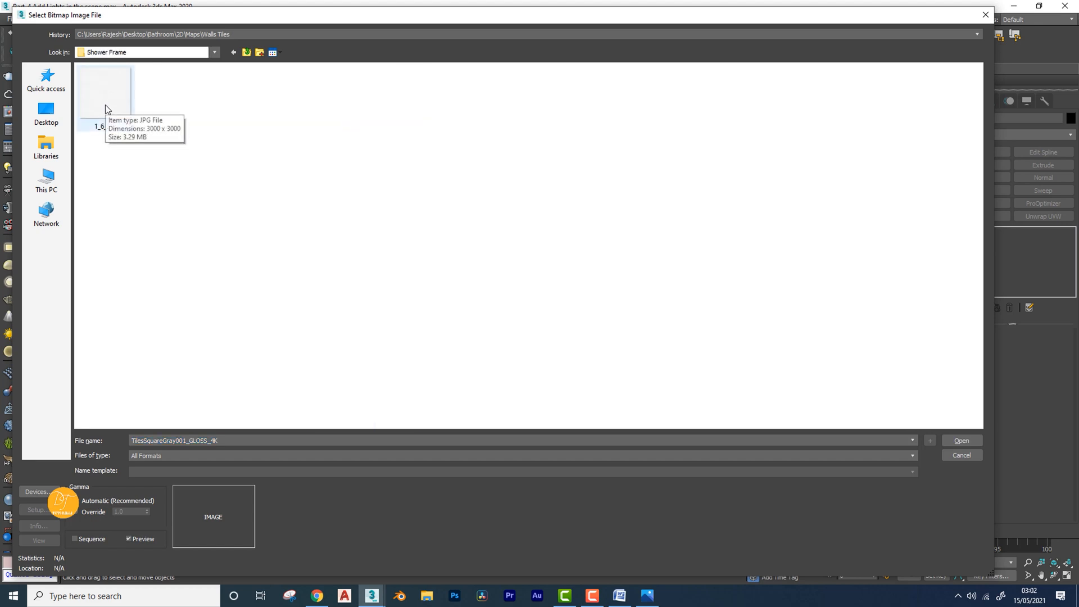
Preview the 1_6_2_b image at full size and inspect its scratch texture up close
right_click(105, 104)
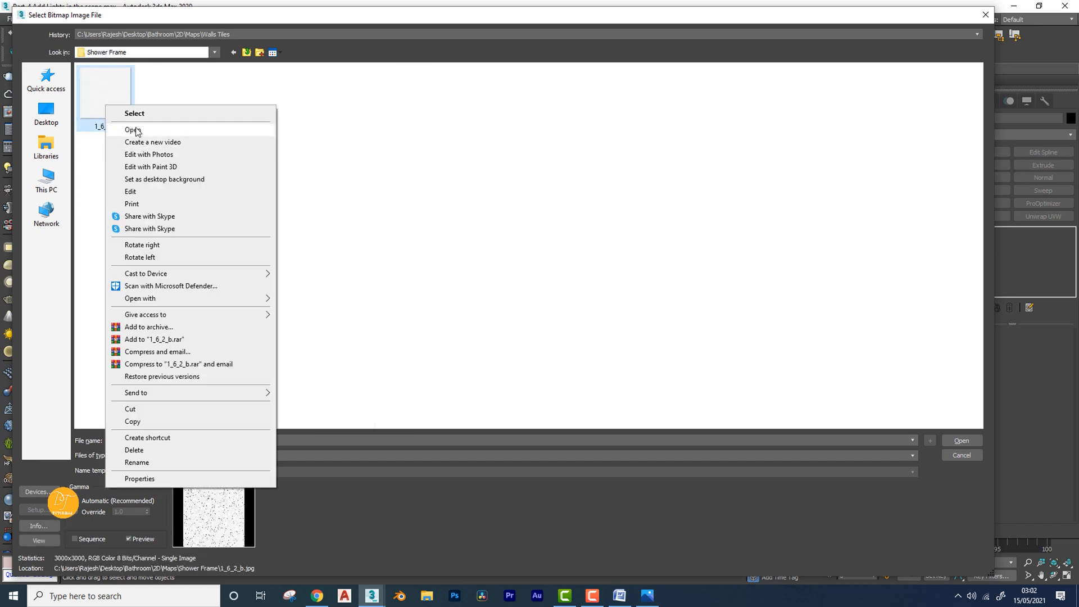
click(135, 130)
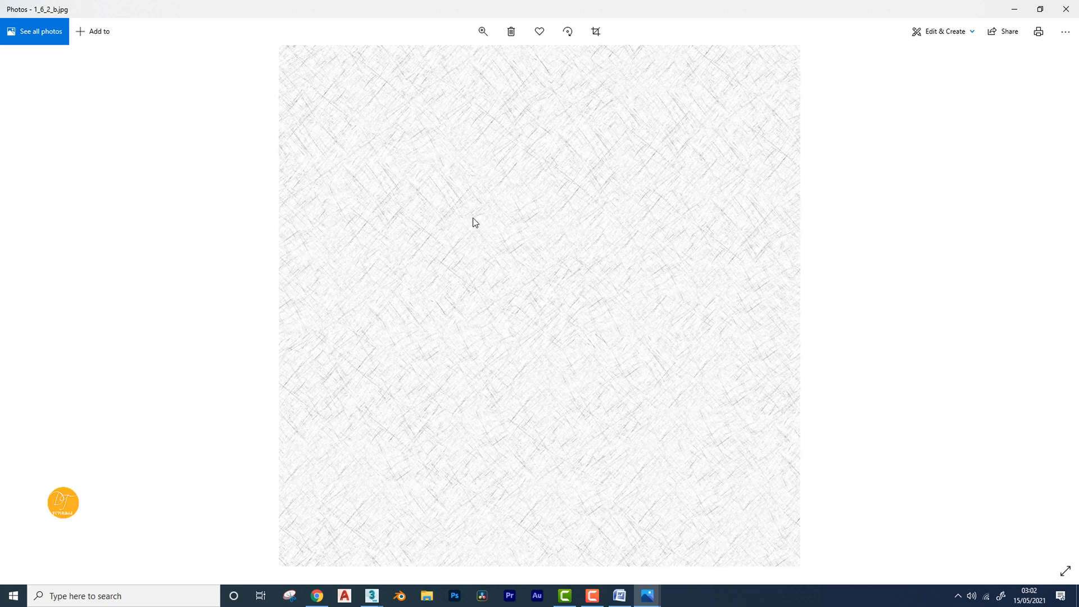
double_click(473, 218)
drag(357, 217, 728, 307)
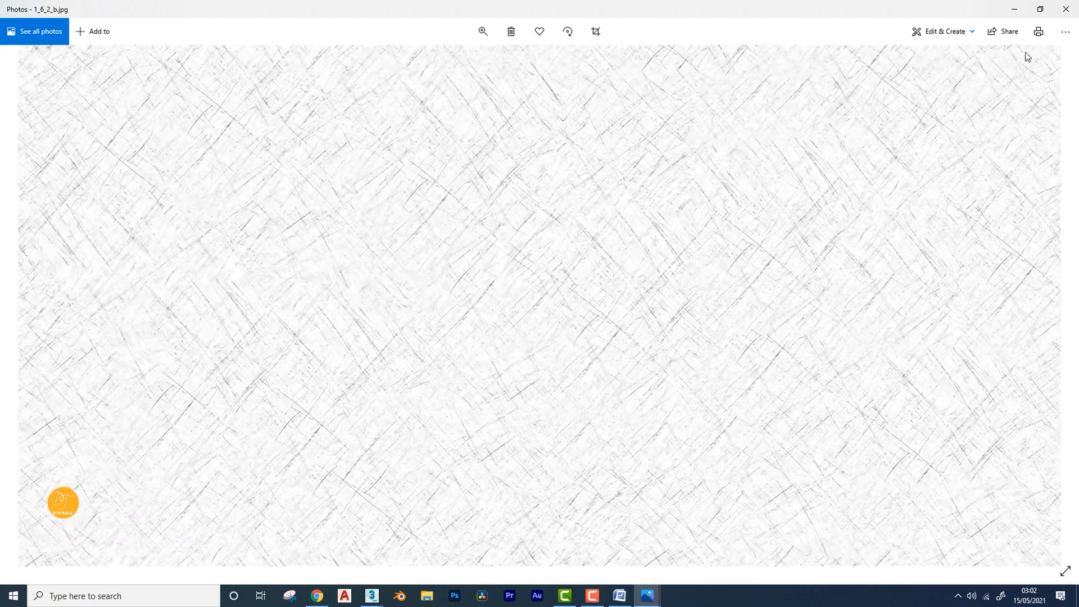
click(1066, 10)
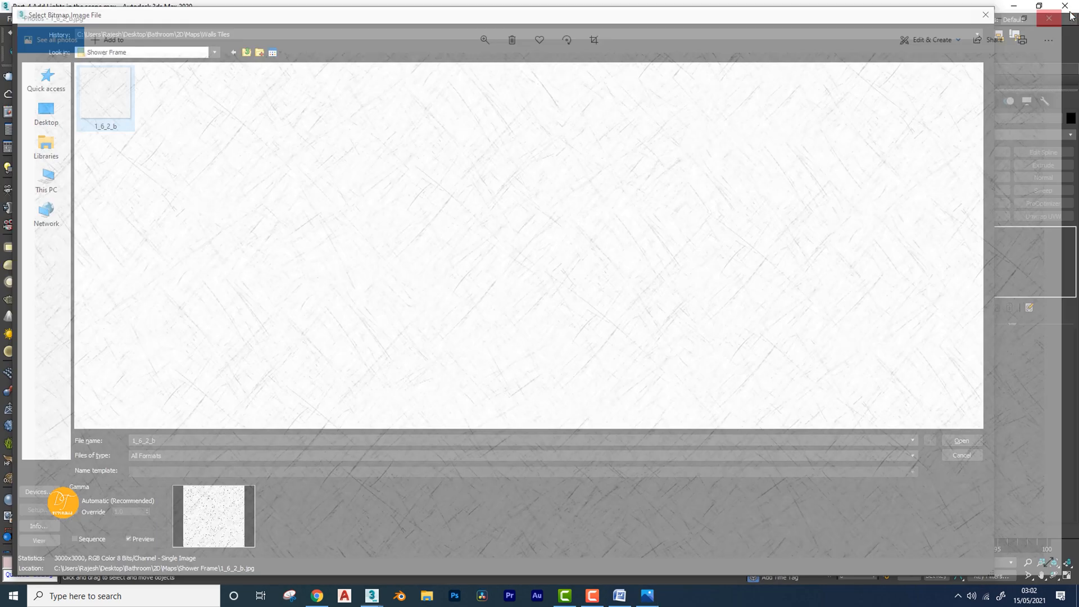
Load 1_6_2_b as Material #15's bump bitmap and show it shaded on the shower frame, returning to the parent material
double_click(106, 93)
click(204, 257)
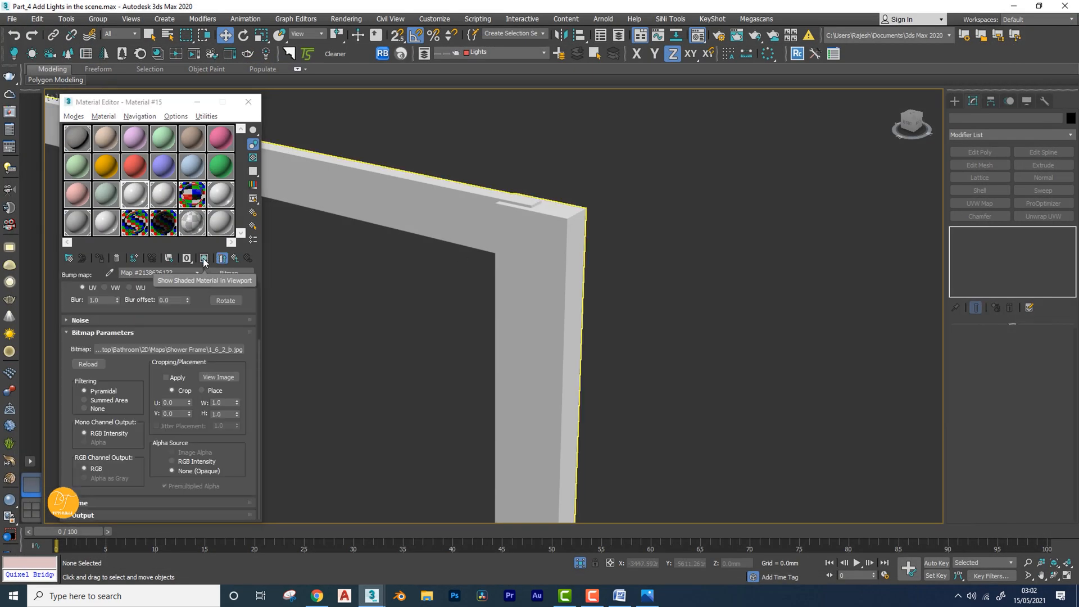
scroll(555, 251, up, 4)
scroll(555, 251, down, 4)
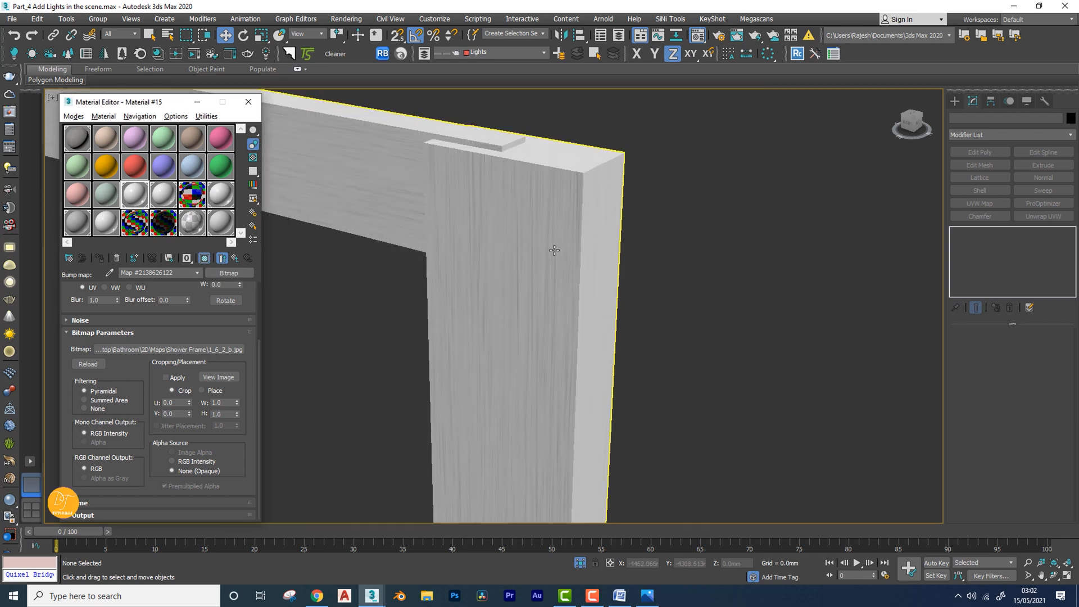
scroll(597, 274, down, 2)
key(z)
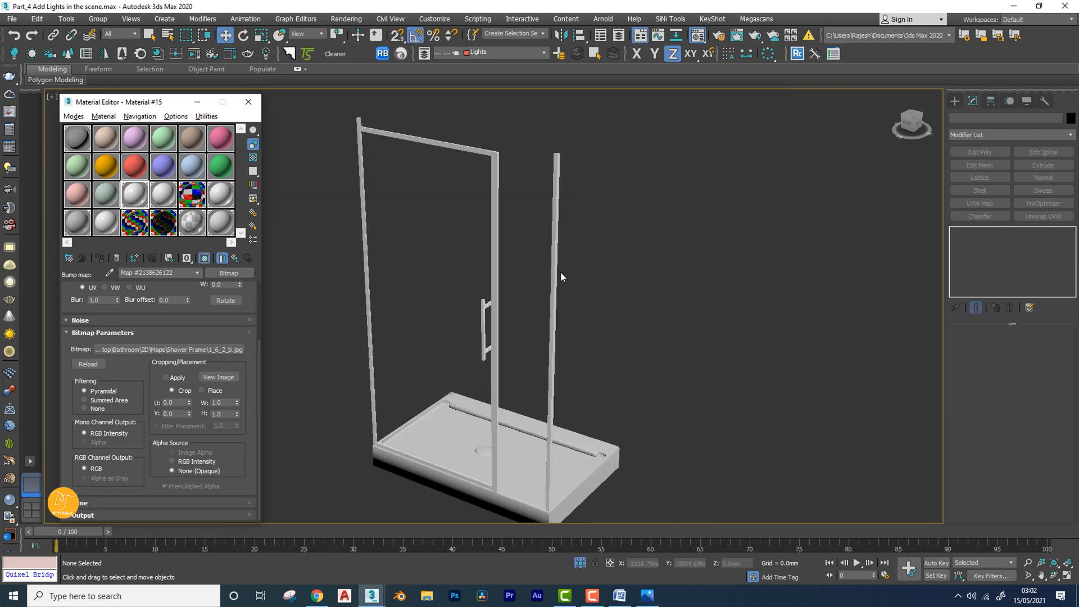
scroll(502, 219, up, 5)
middle_drag(544, 269, 501, 274)
scroll(530, 214, up, 5)
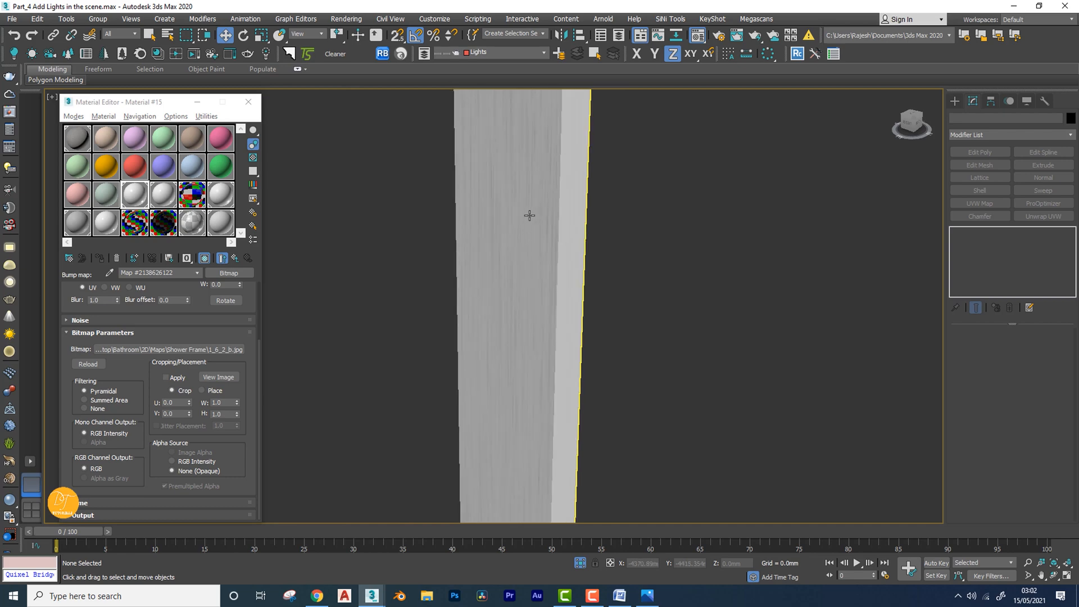
middle_drag(626, 215, 708, 227)
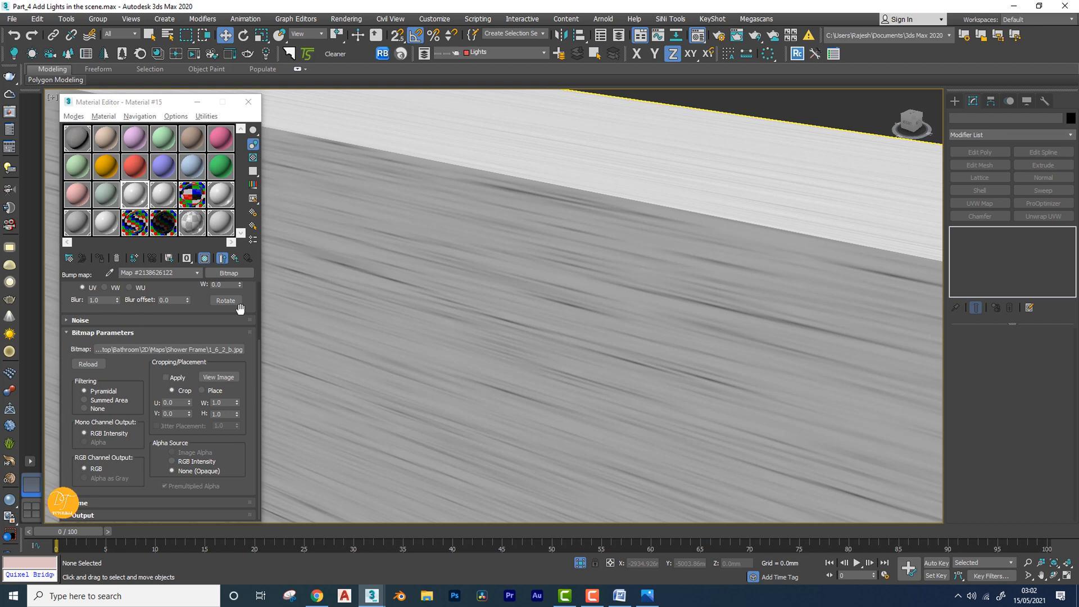
click(233, 259)
Examine the material on the shower door frame, handle and posts, and inspect the tray below
scroll(395, 345, down, 4)
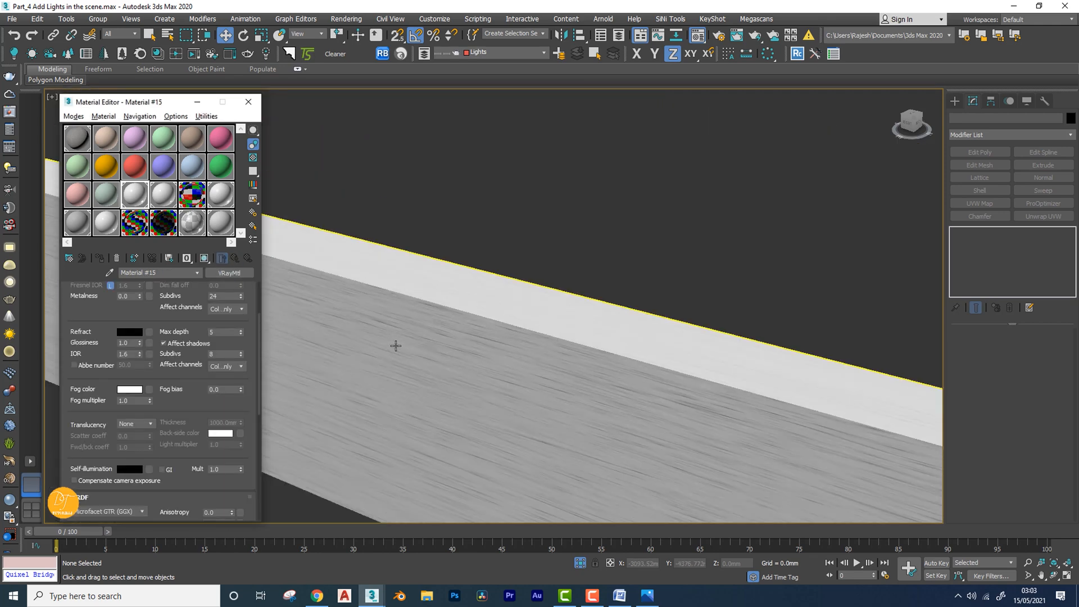
middle_drag(450, 371, 408, 289)
scroll(437, 304, down, 8)
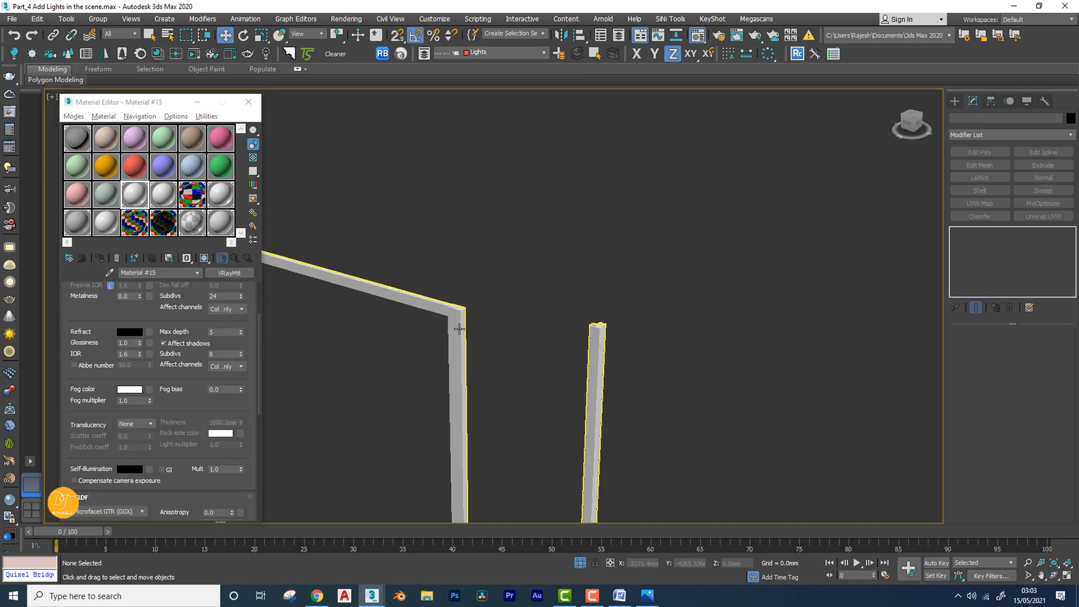
middle_drag(472, 346, 483, 292)
middle_drag(511, 467, 510, 261)
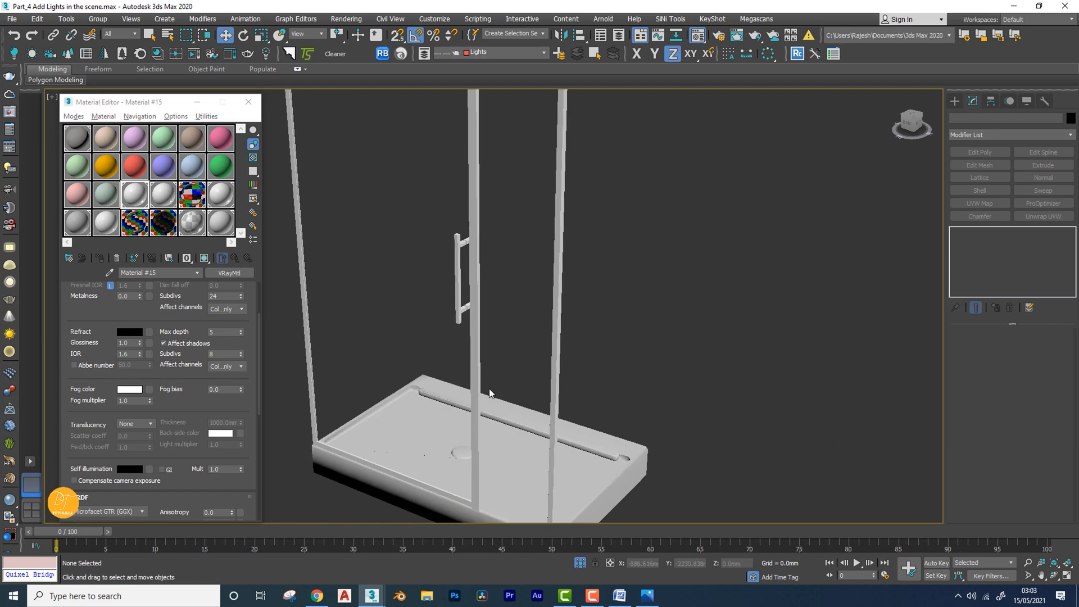
scroll(489, 391, up, 8)
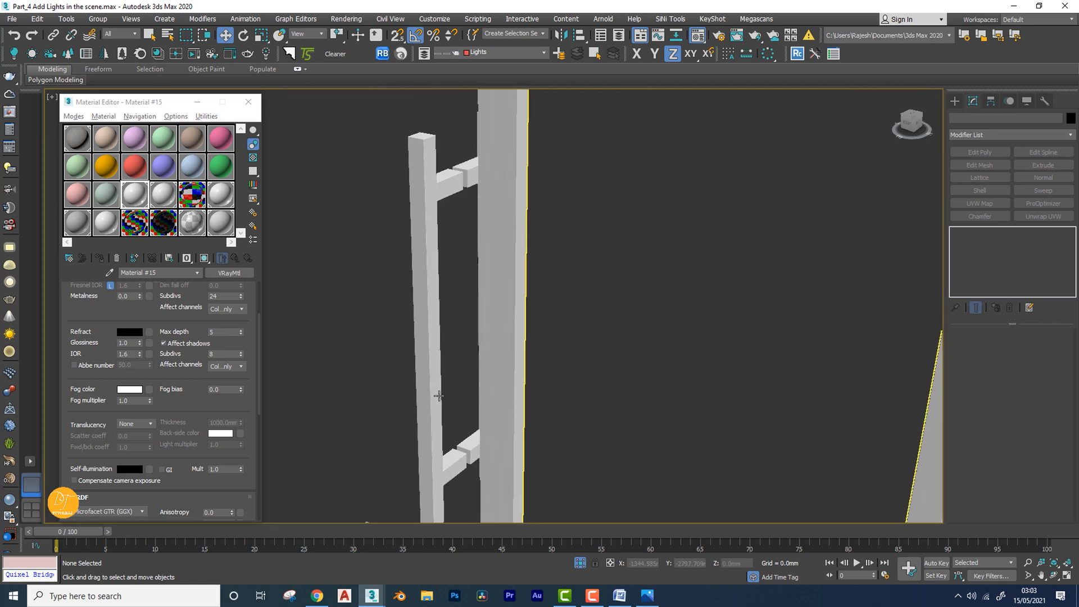
scroll(438, 395, up, 3)
scroll(437, 395, down, 5)
middle_drag(482, 437, 510, 319)
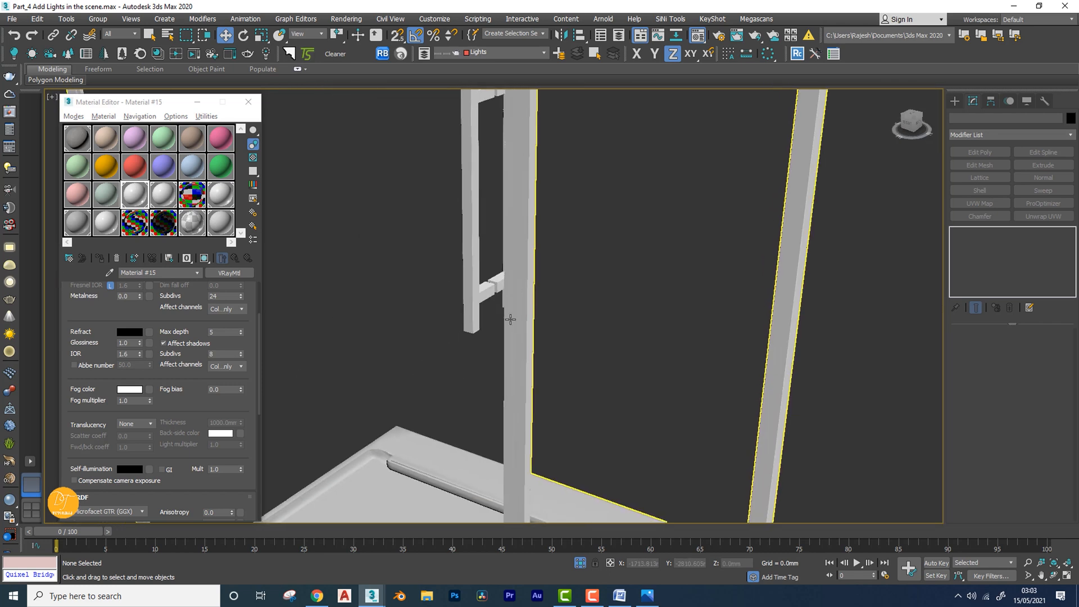
scroll(510, 319, down, 5)
scroll(527, 299, up, 9)
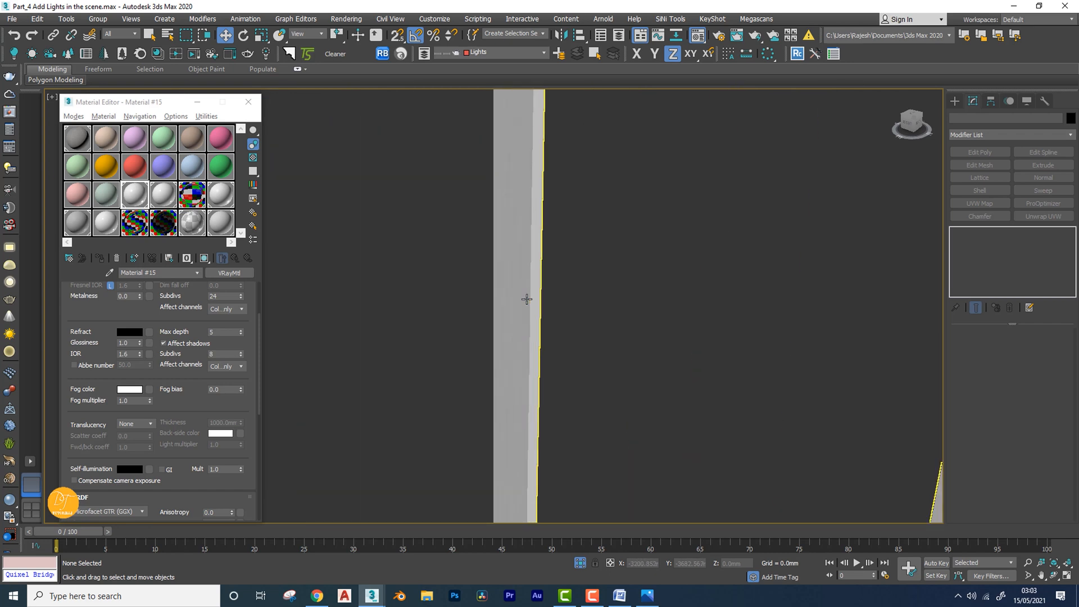
scroll(526, 298, up, 3)
scroll(517, 335, down, 10)
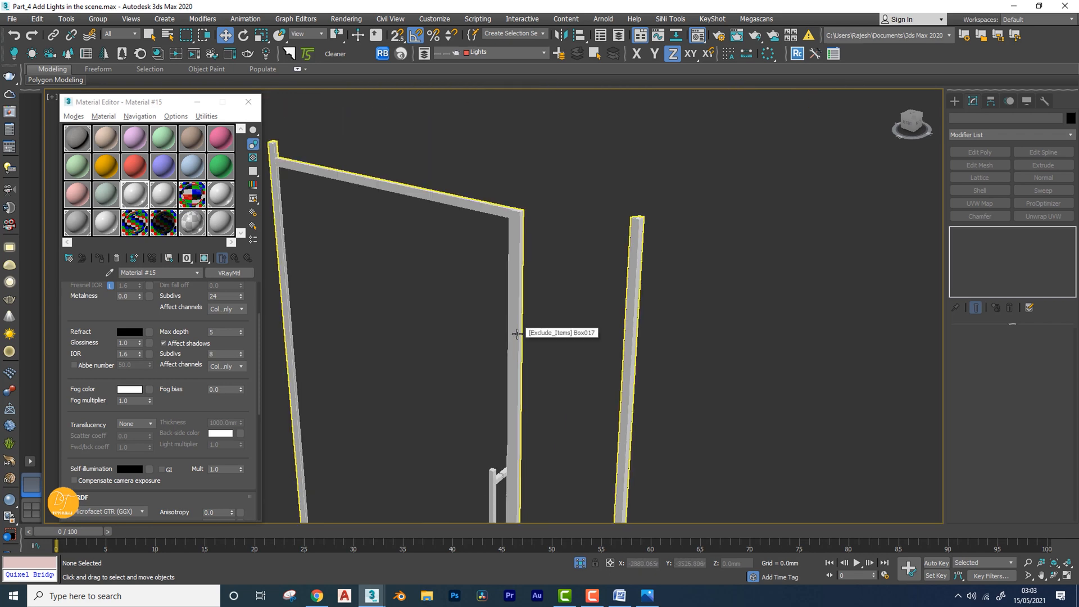
scroll(531, 393, up, 6)
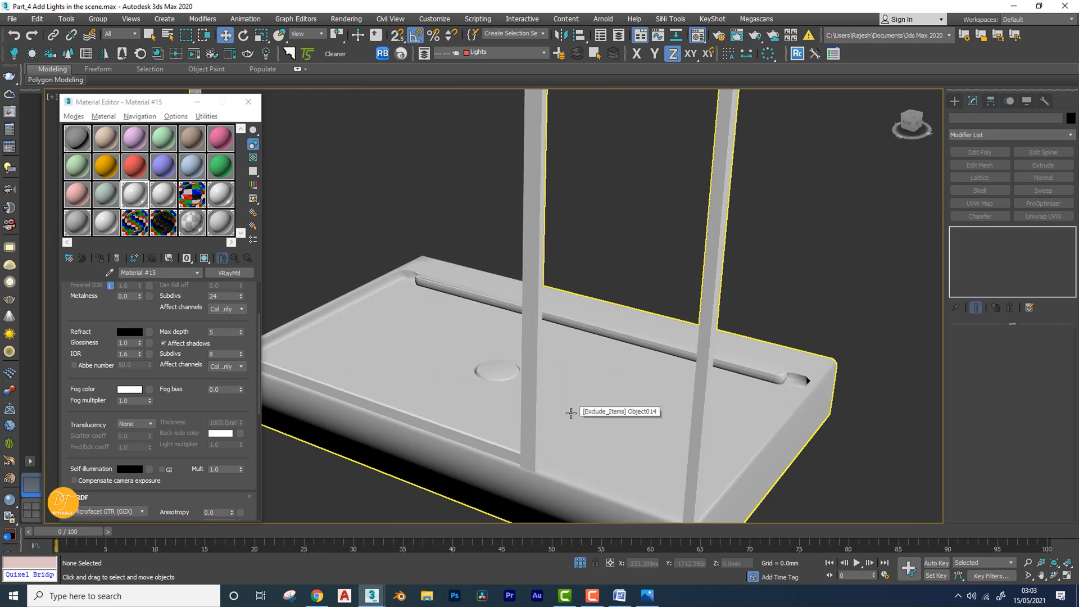
scroll(572, 413, down, 8)
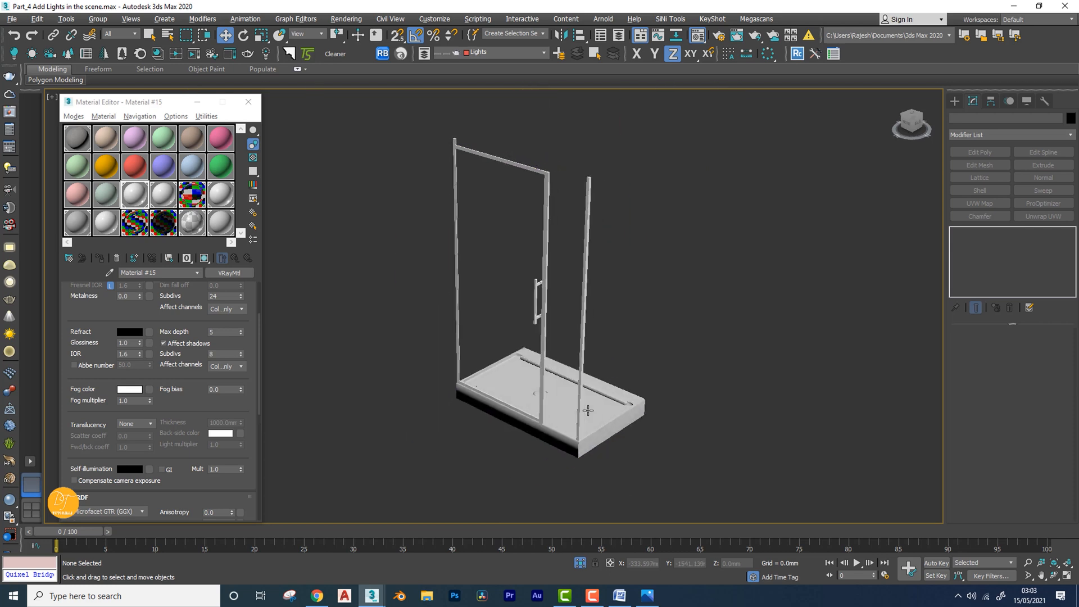
Assign the Wash basin material to the shower tray and check the tray around its round drain
scroll(590, 412, up, 5)
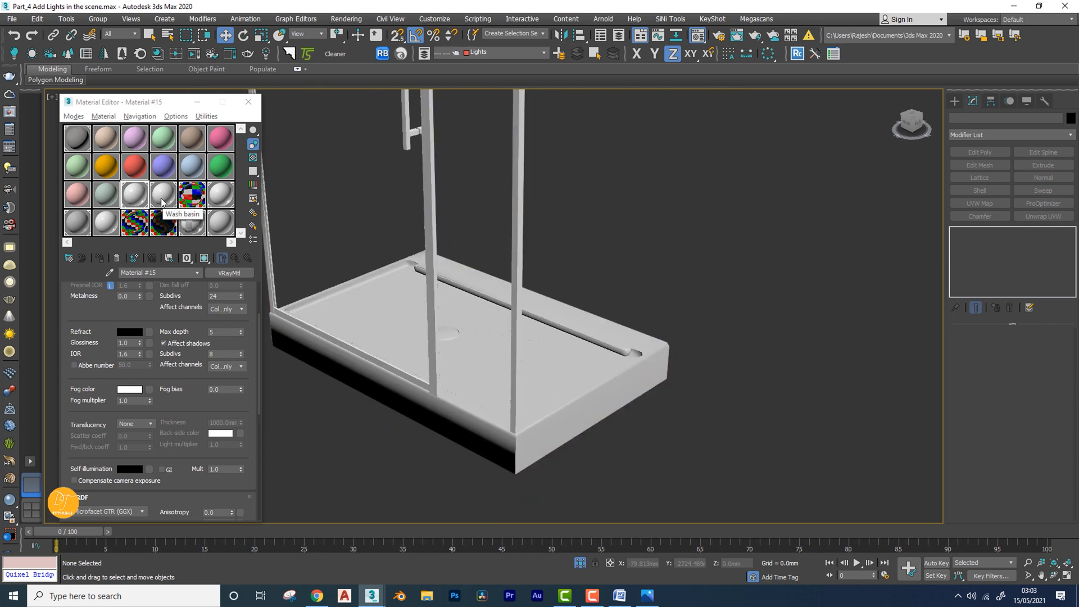
middle_drag(520, 342, 541, 353)
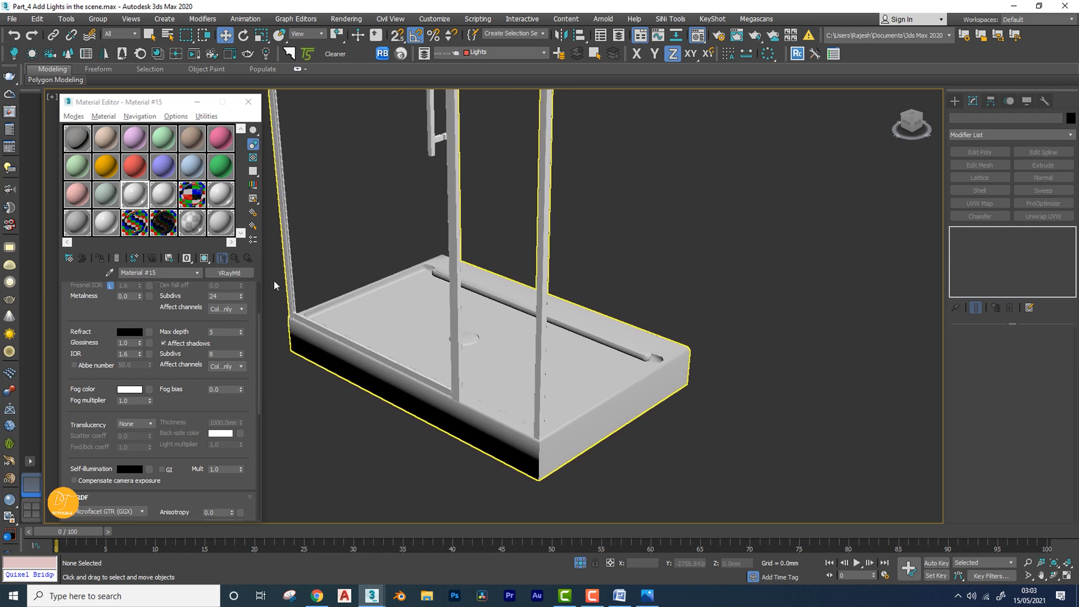
drag(162, 196, 588, 436)
alt+middle_drag(587, 436, 597, 349)
scroll(597, 350, up, 5)
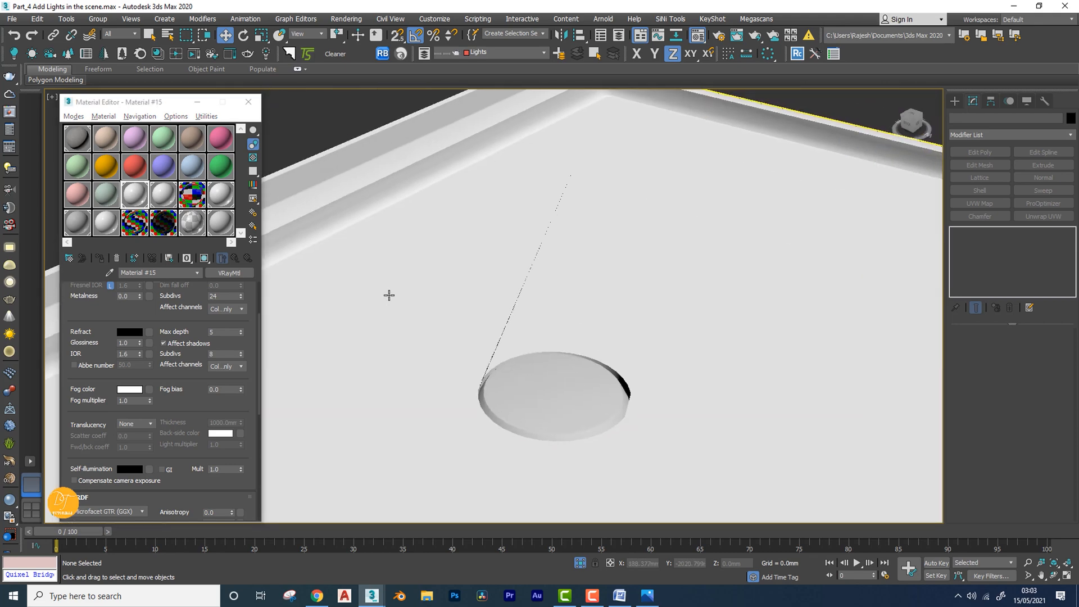
scroll(497, 286, down, 6)
scroll(506, 303, up, 4)
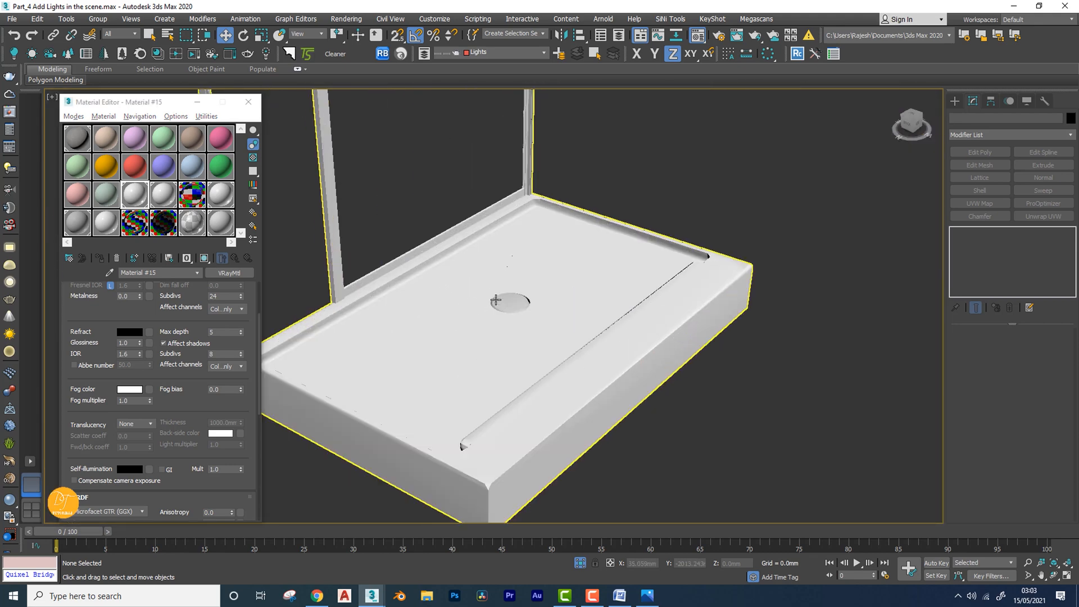
scroll(523, 309, up, 4)
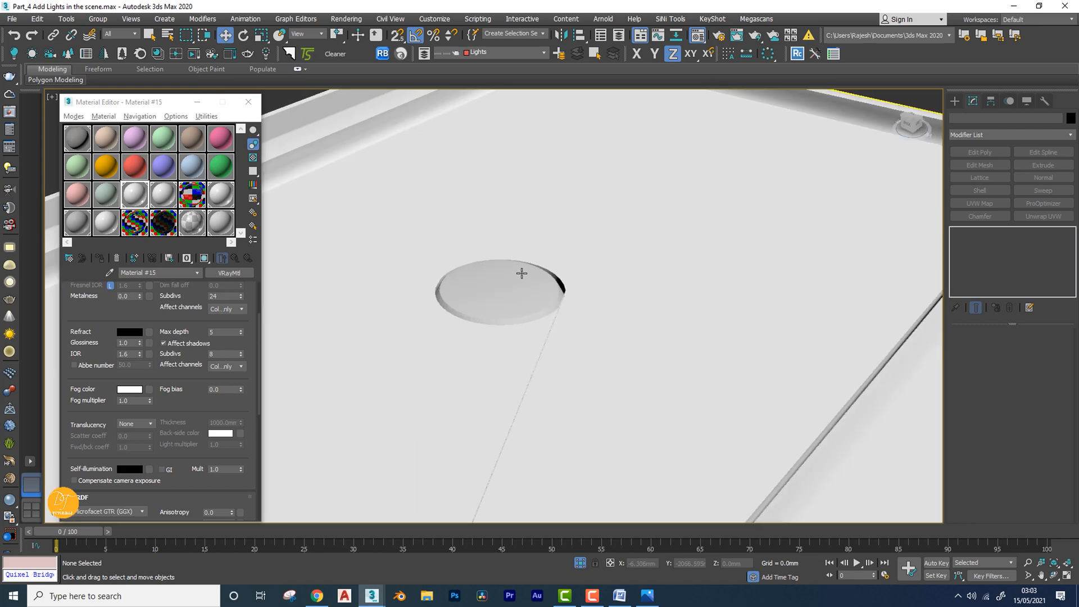
scroll(508, 317, down, 5)
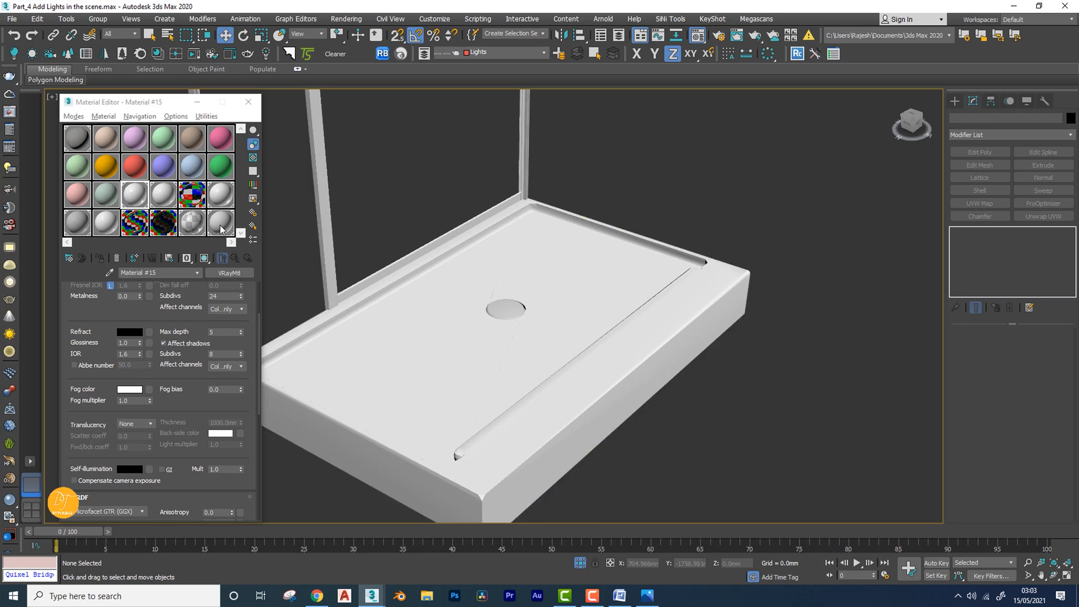
middle_drag(406, 343, 478, 315)
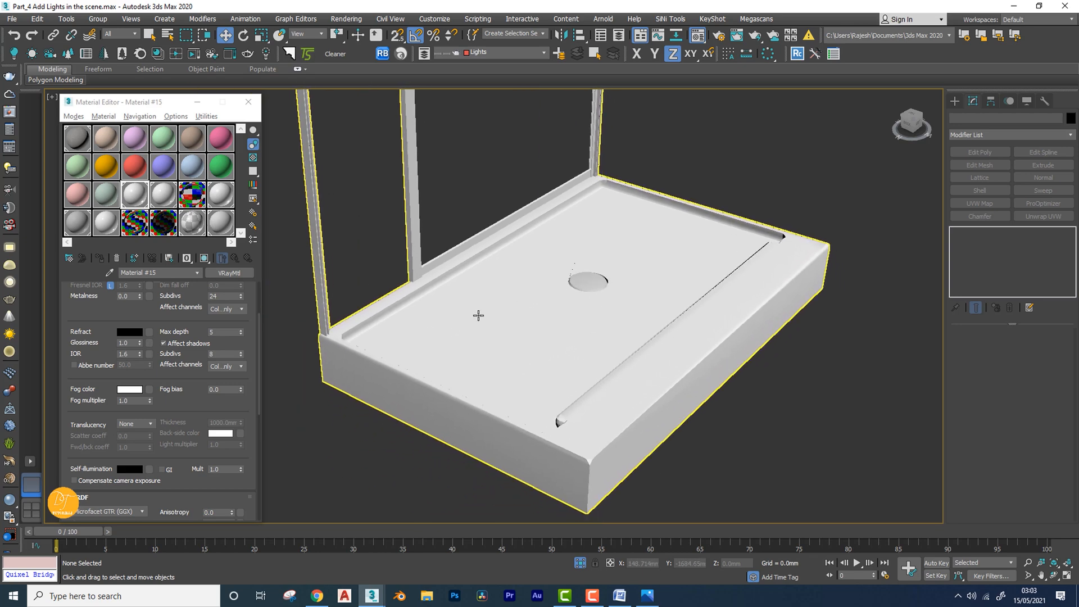
Pick Material #15 from the shower frame post and rename it Shower_Frame
scroll(603, 278, up, 8)
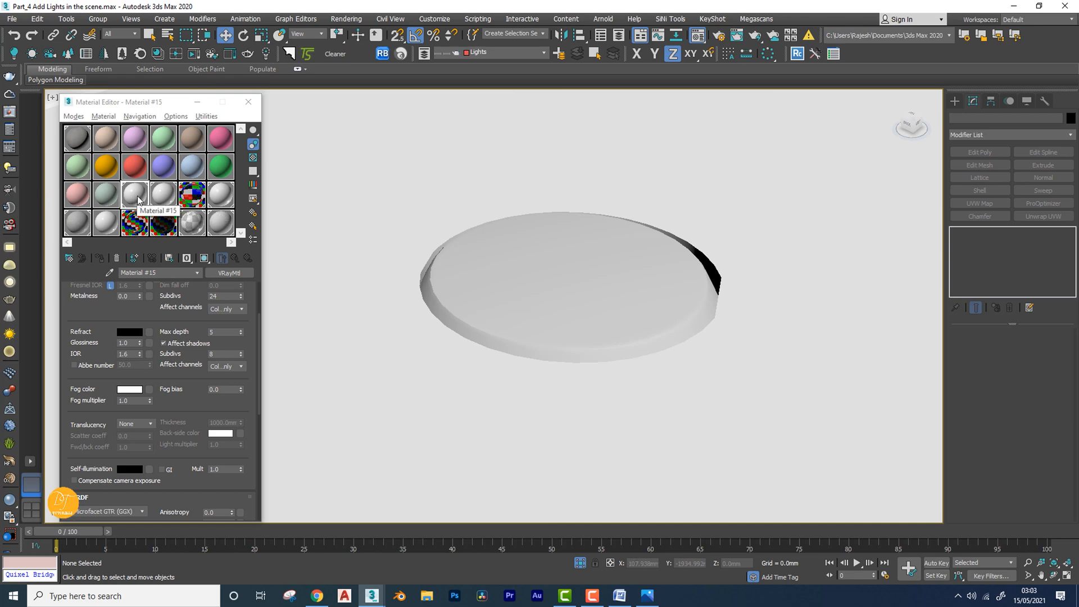
scroll(407, 318, down, 7)
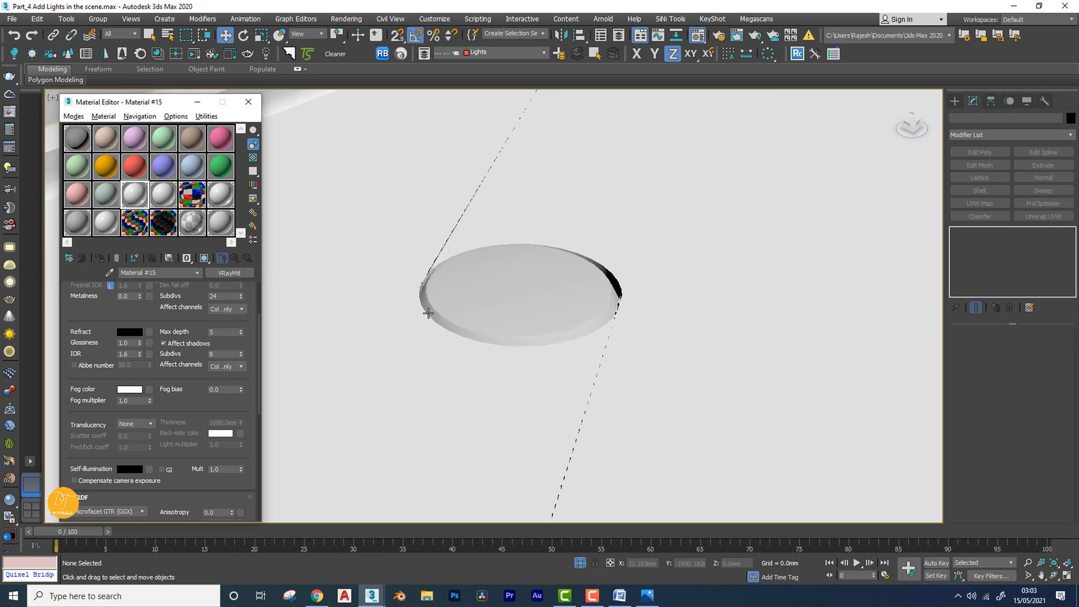
middle_drag(390, 247, 561, 521)
middle_drag(487, 266, 542, 521)
middle_drag(443, 227, 444, 328)
scroll(366, 254, up, 3)
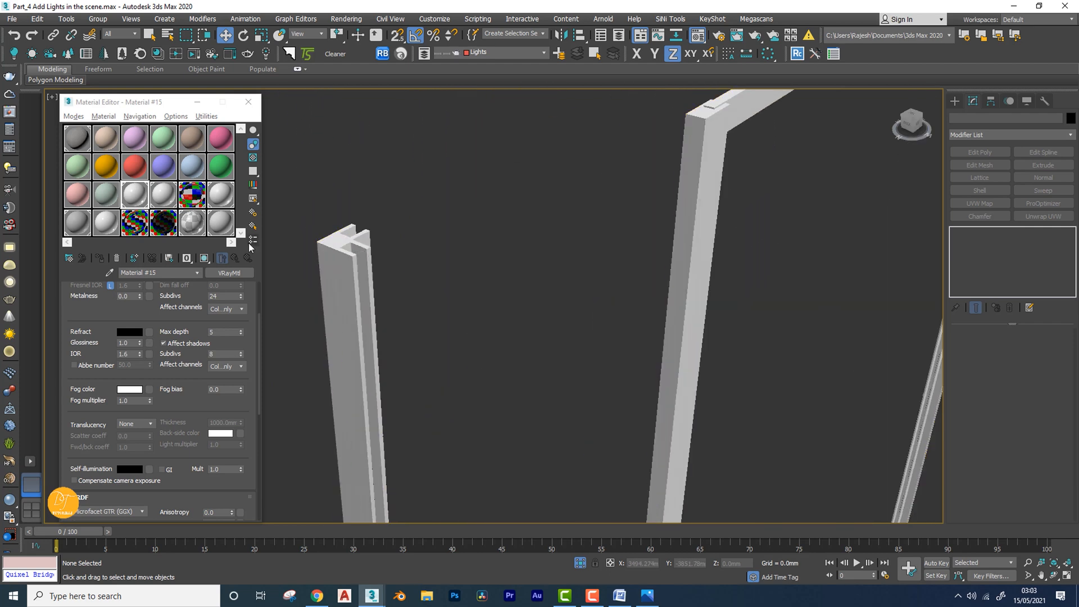
click(110, 272)
click(340, 283)
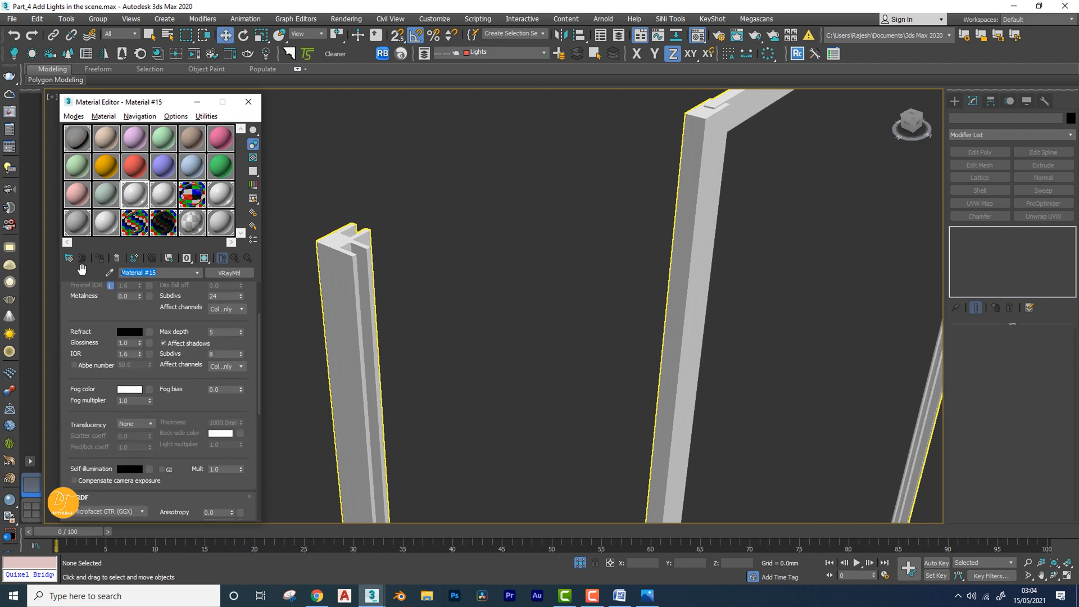
text(Shower_Frame)
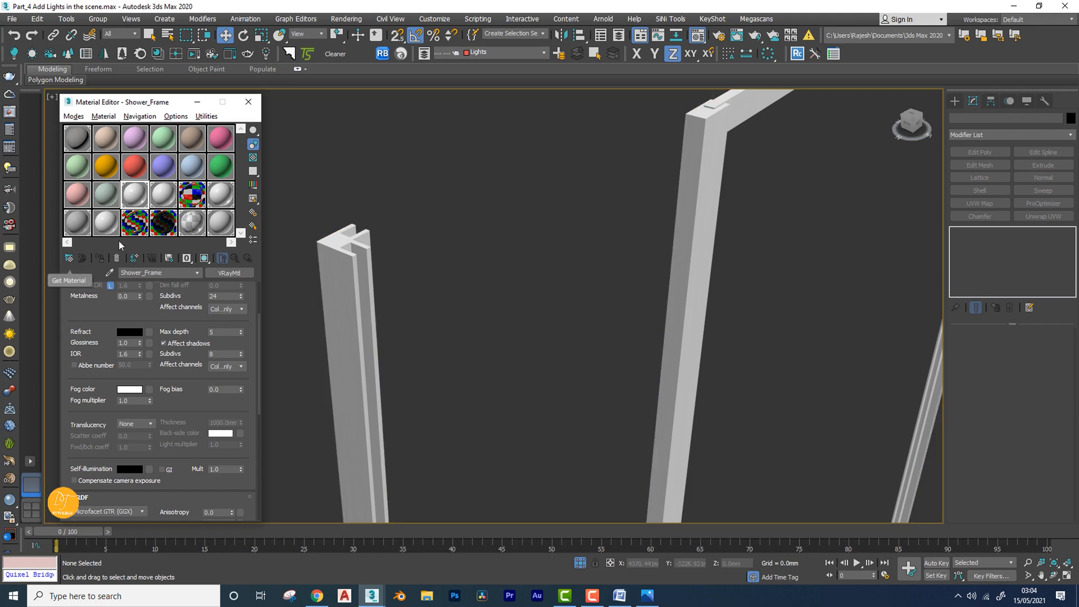
Clear the selection and assign the Shower_Frame material to the round drain cover in the shower tray
click(365, 295)
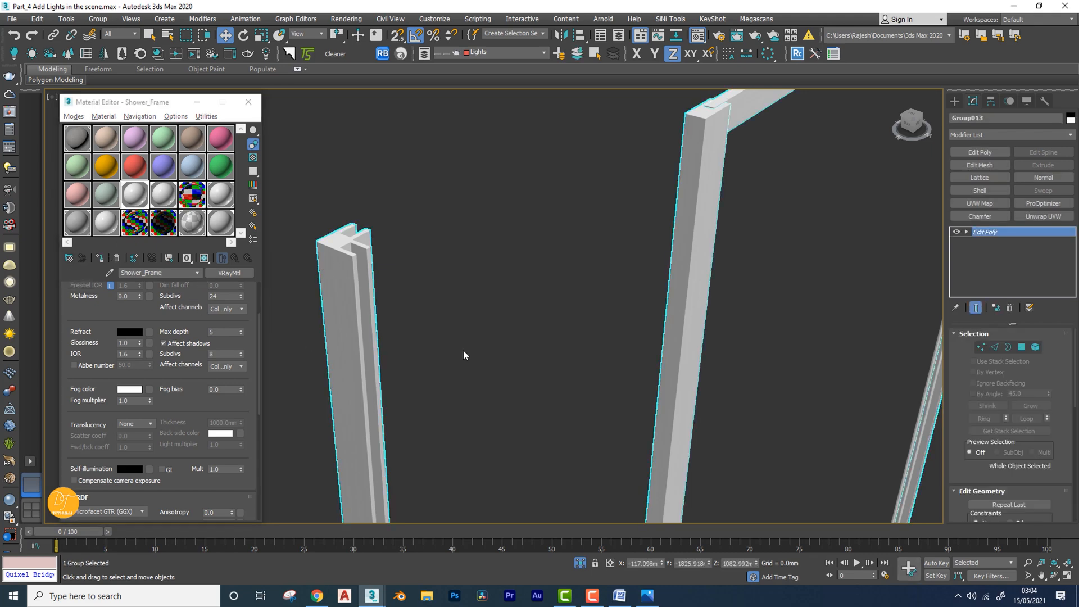
scroll(463, 360, down, 5)
middle_drag(515, 441, 494, 367)
scroll(496, 369, up, 4)
scroll(498, 372, up, 4)
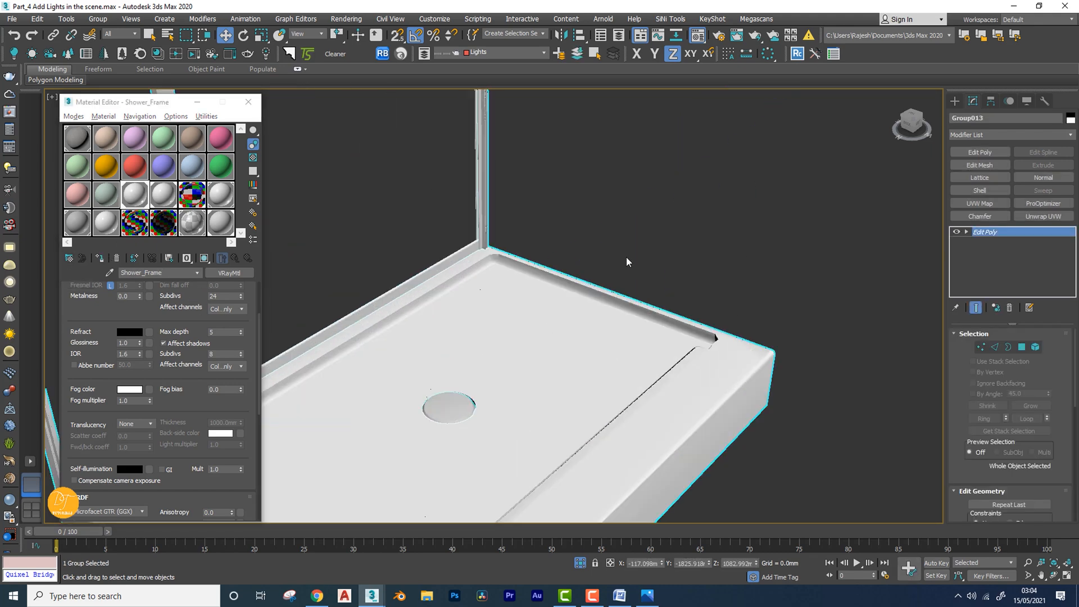
click(626, 260)
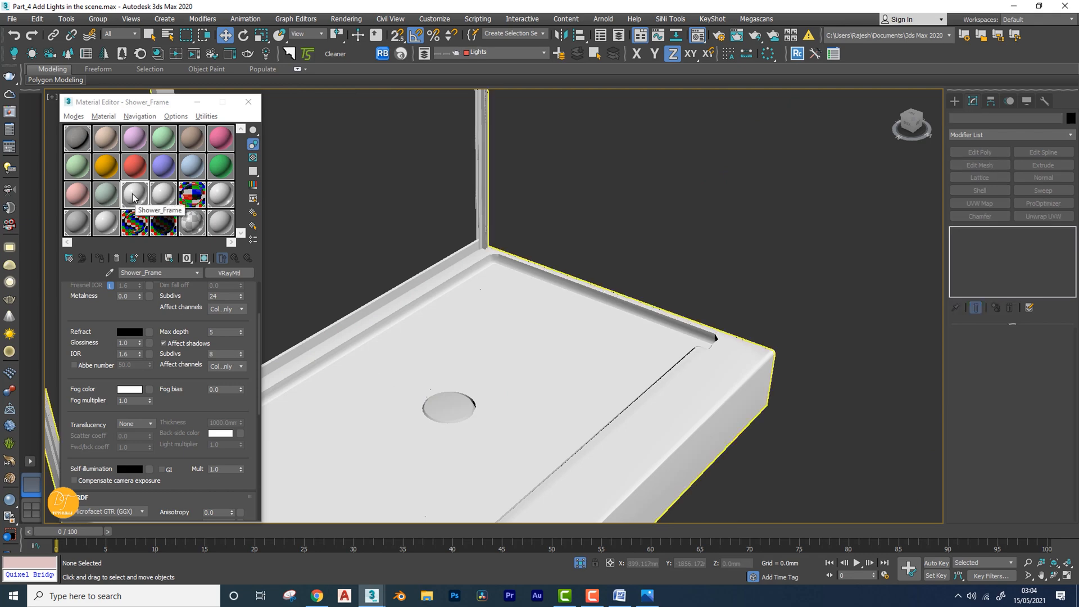
drag(133, 198, 448, 417)
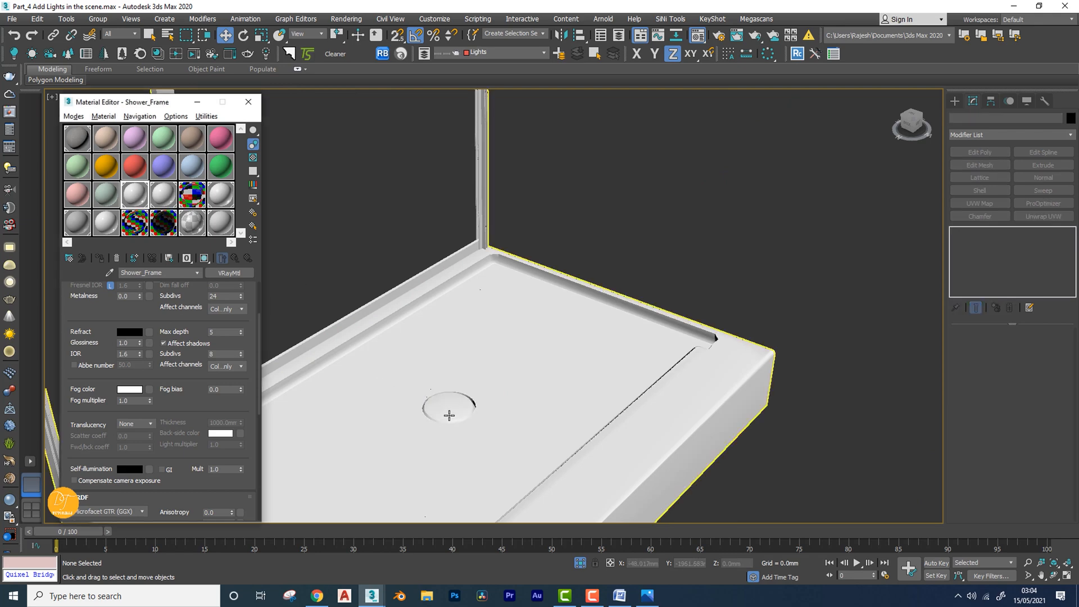
scroll(448, 415, up, 8)
scroll(442, 415, down, 3)
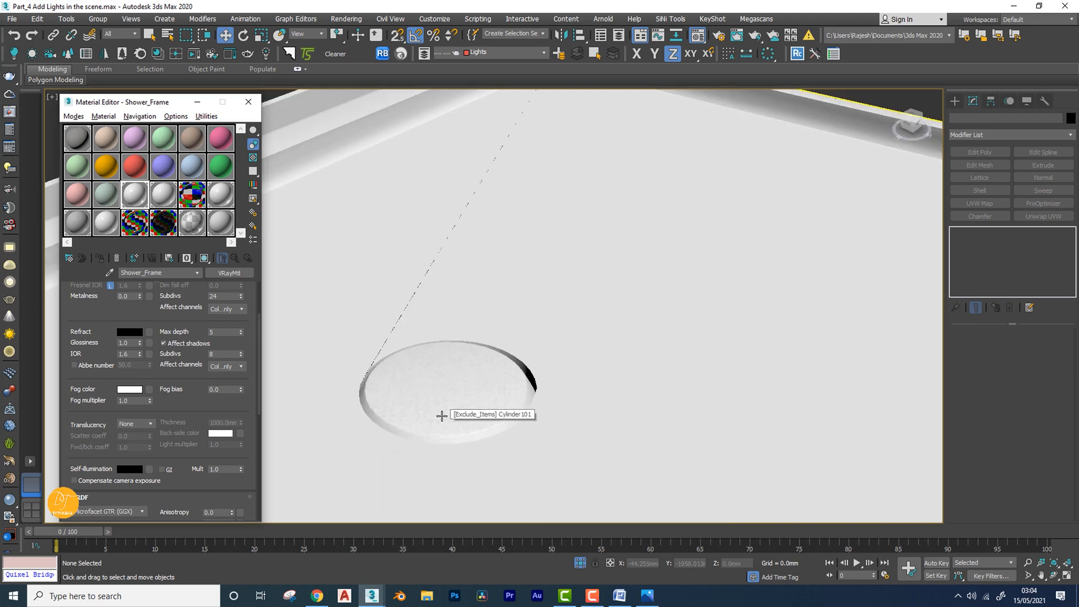
Inspect the drain cover and Shower_Frame parameters, and end isolation to check the tray within the whole bathroom
scroll(512, 393, down, 6)
scroll(555, 421, up, 2)
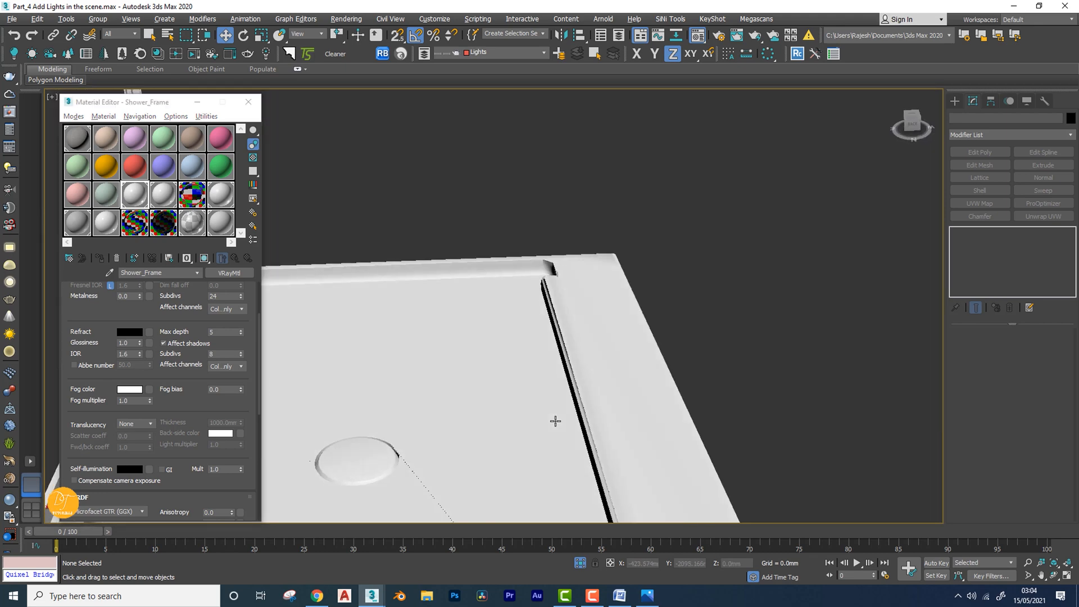
scroll(523, 416, down, 3)
scroll(181, 307, up, 5)
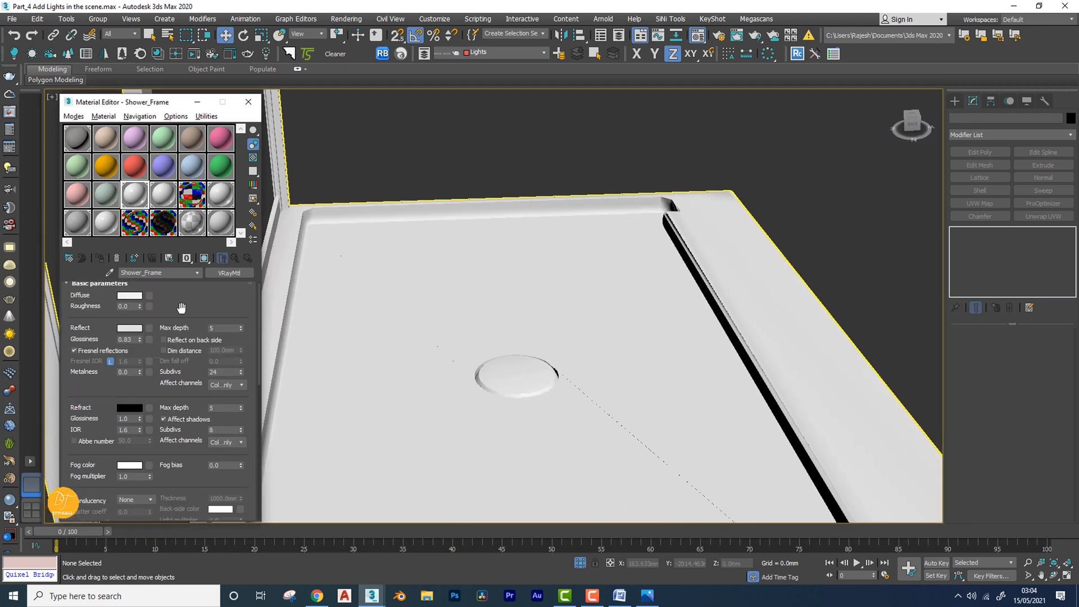
drag(181, 307, 136, 313)
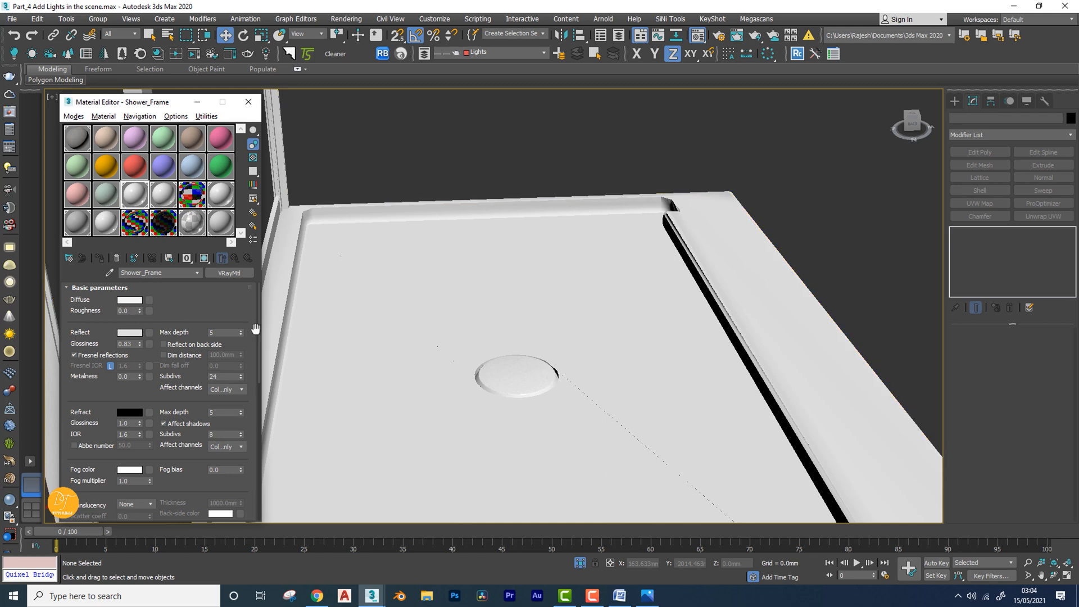
scroll(522, 443, down, 5)
scroll(532, 459, up, 5)
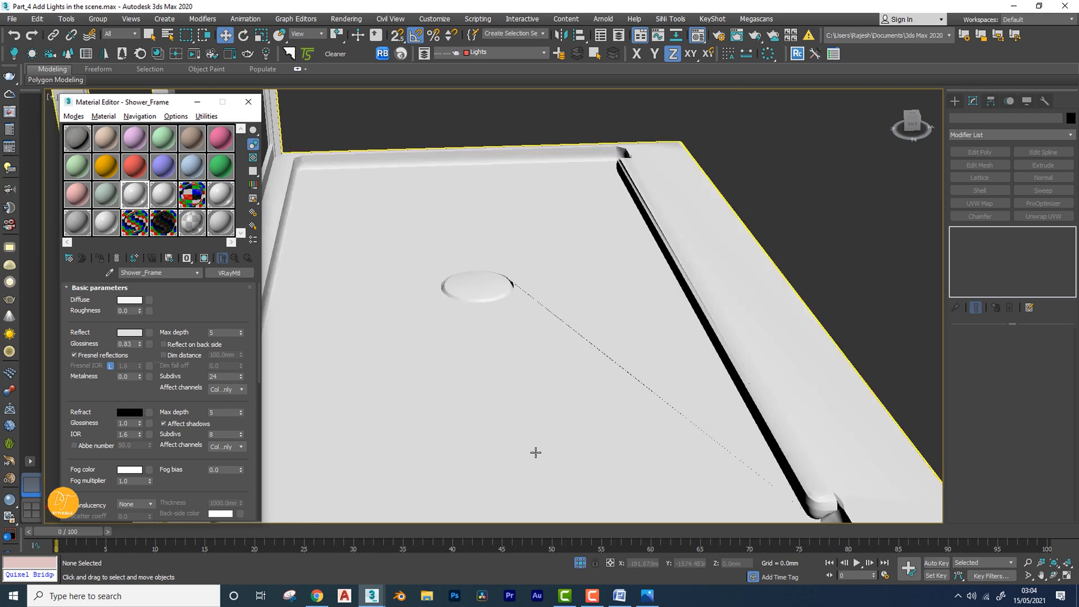
scroll(536, 453, down, 4)
click(580, 563)
scroll(539, 413, down, 3)
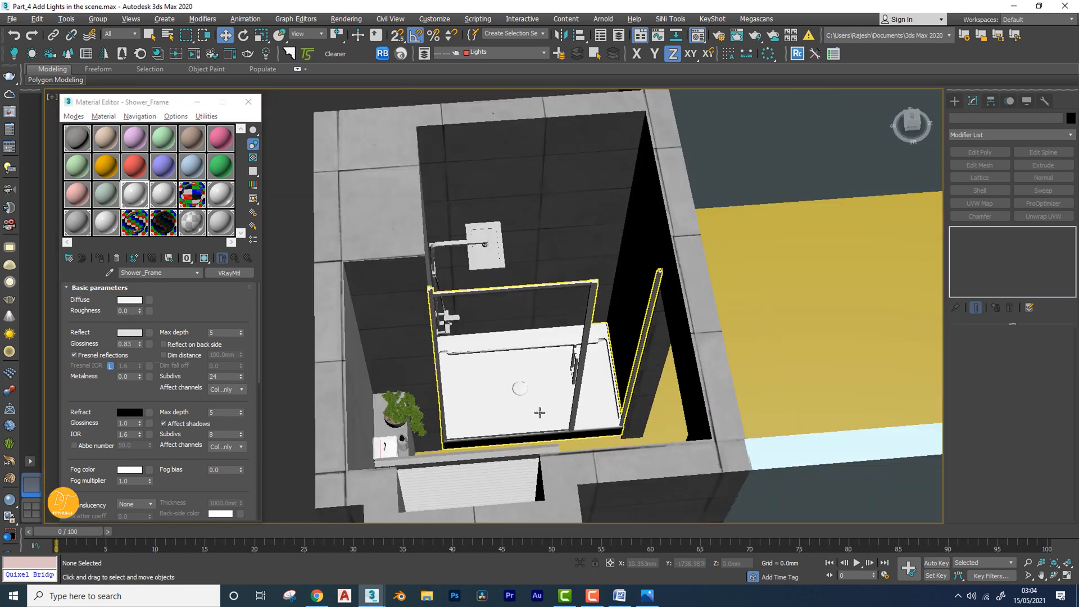
scroll(486, 404, up, 10)
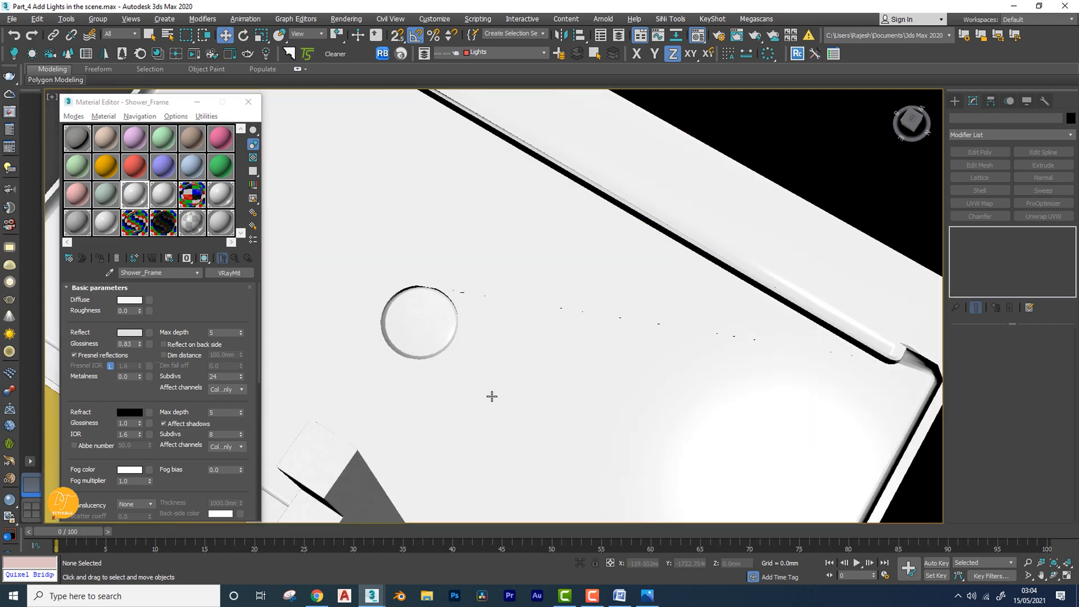
scroll(492, 396, down, 6)
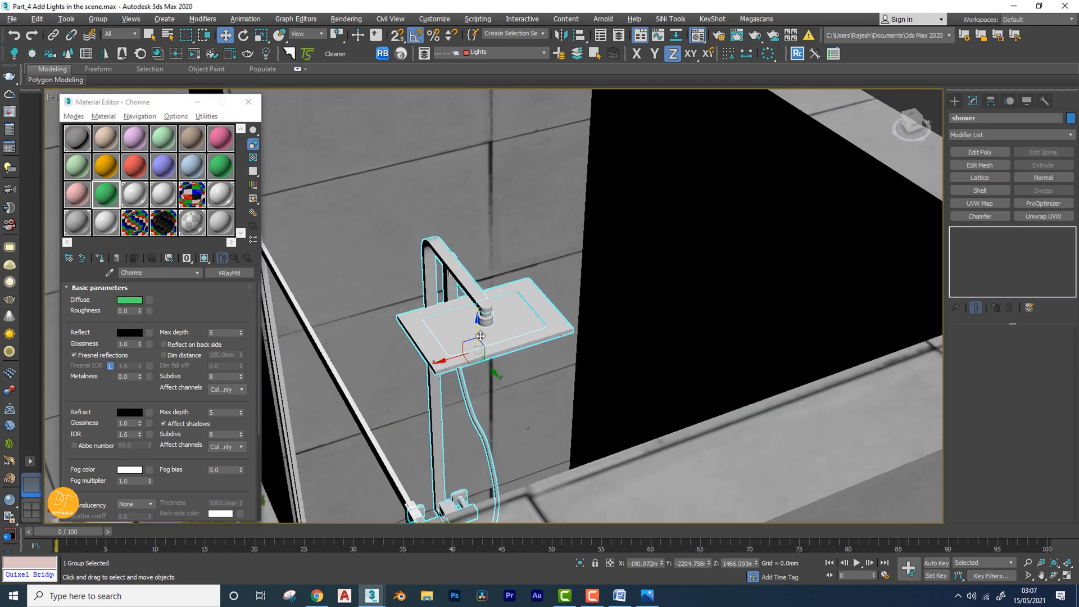
Isolate the shower group and examine its head nozzles, curved arm and hand shower from below
scroll(452, 339, up, 4)
scroll(455, 342, down, 4)
key(alt+q)
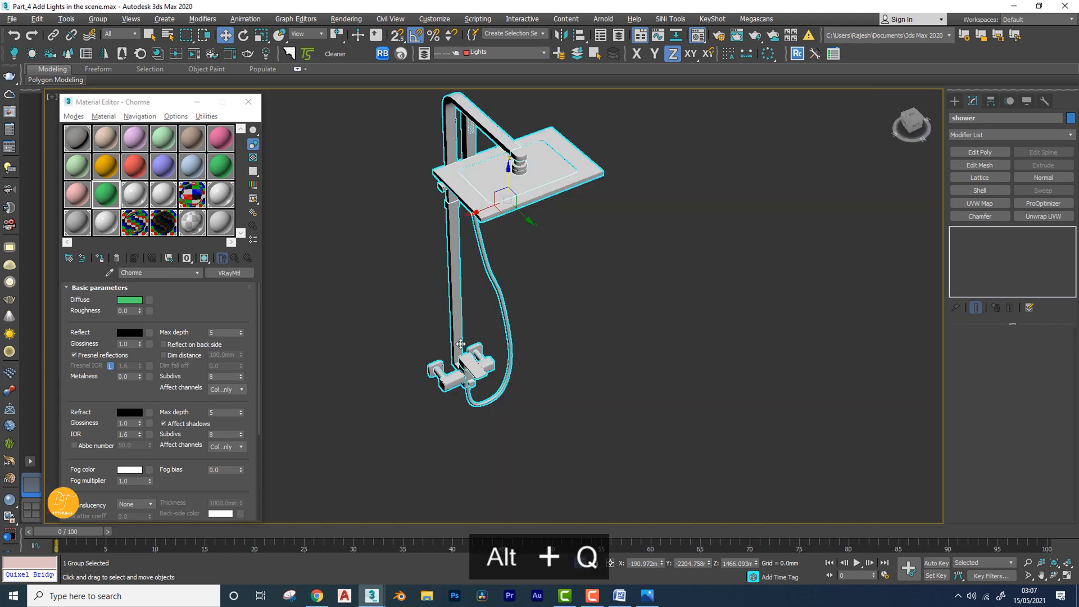
alt+middle_drag(460, 344, 514, 191)
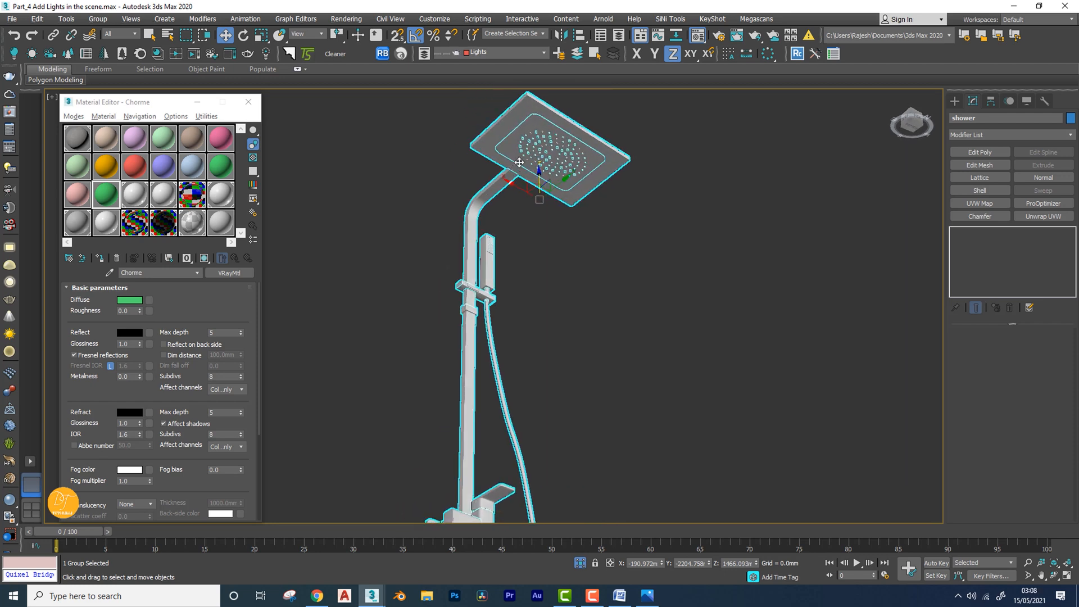
alt+middle_drag(486, 236, 482, 180)
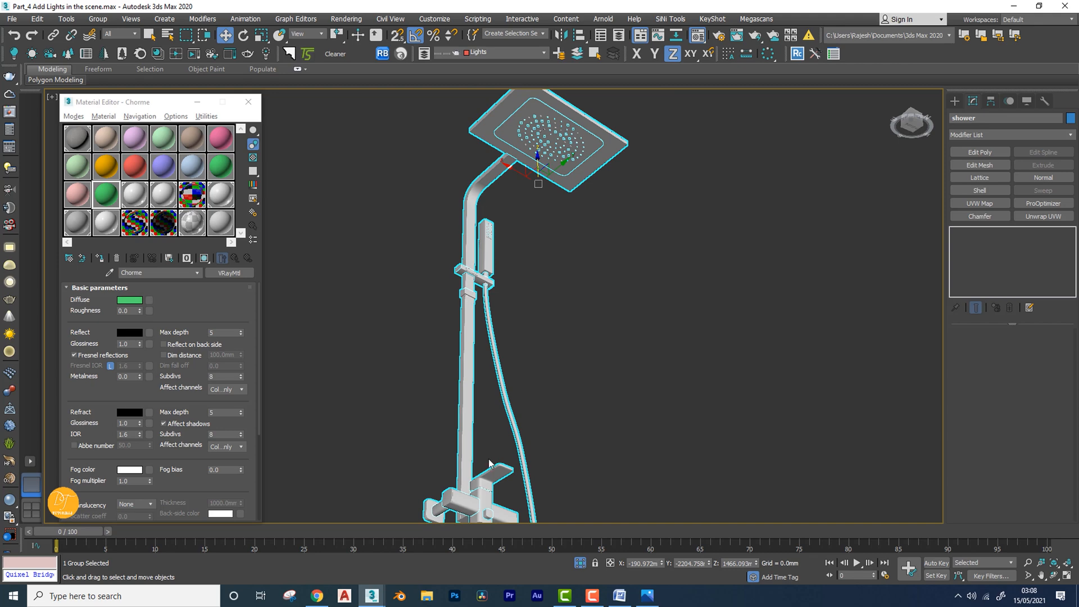
middle_drag(559, 272, 548, 341)
scroll(466, 289, up, 5)
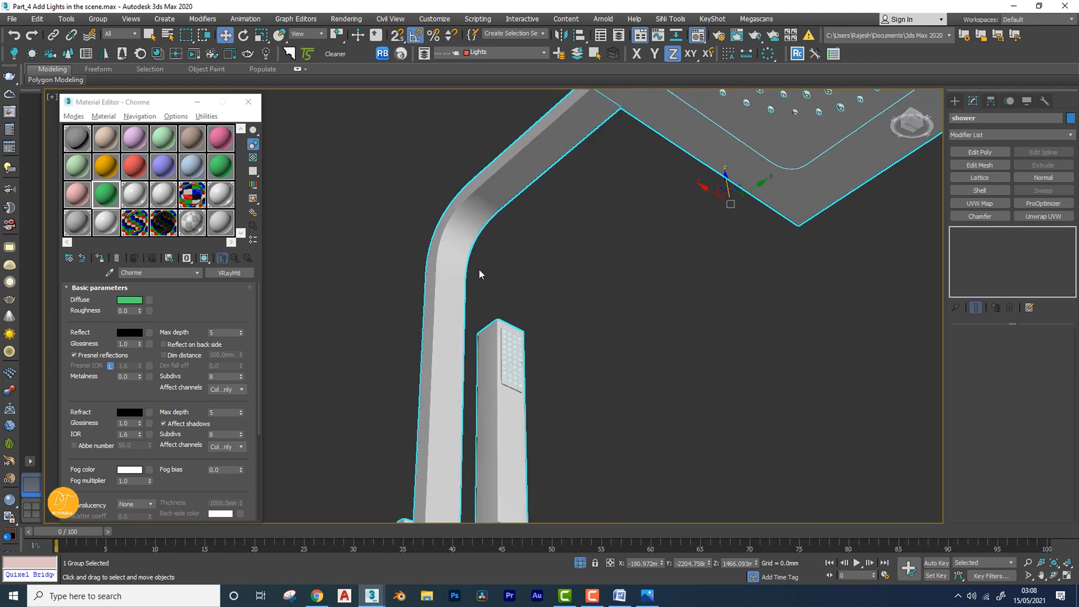
scroll(479, 330, down, 2)
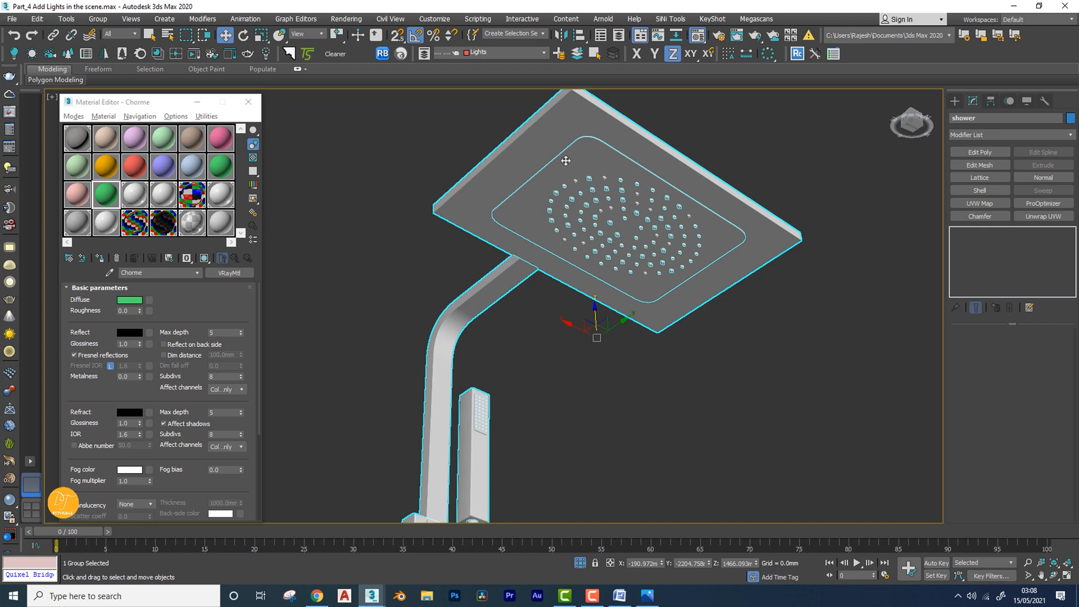
scroll(546, 209, up, 8)
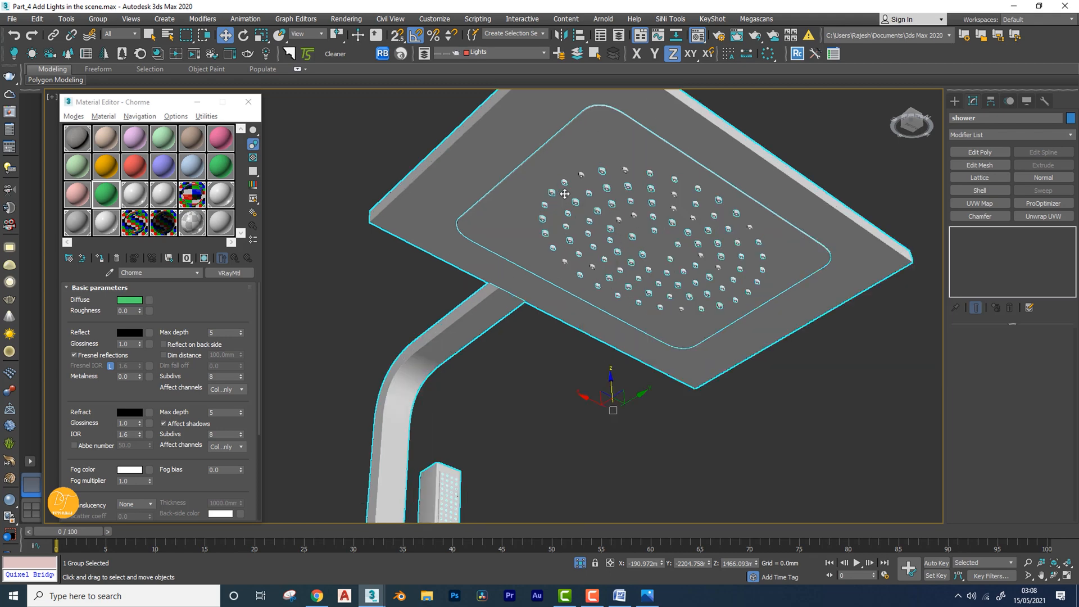
scroll(552, 189, up, 6)
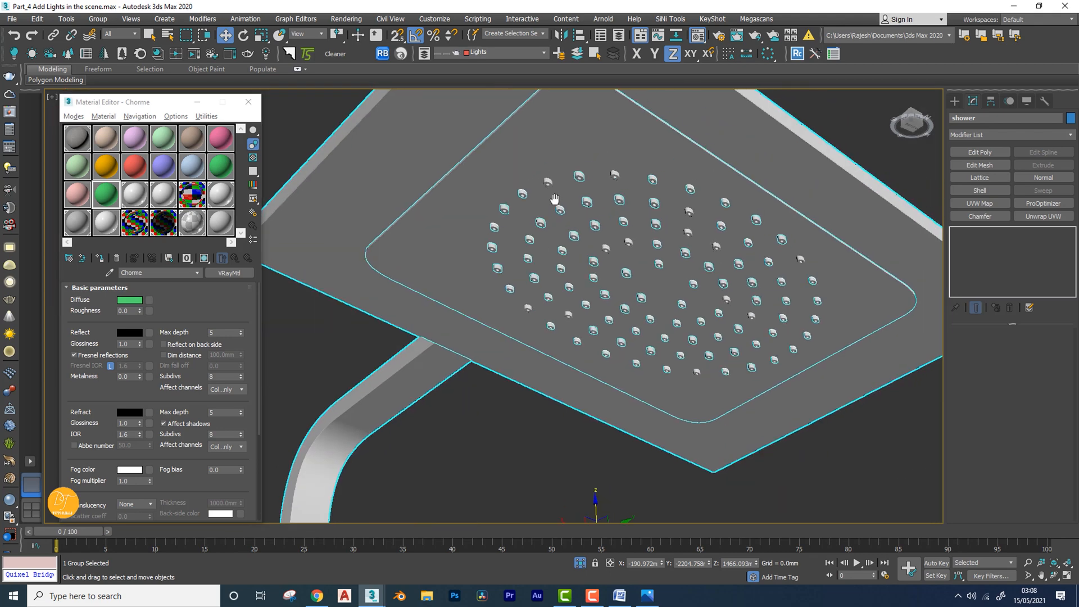
middle_drag(486, 161, 580, 203)
scroll(554, 207, down, 7)
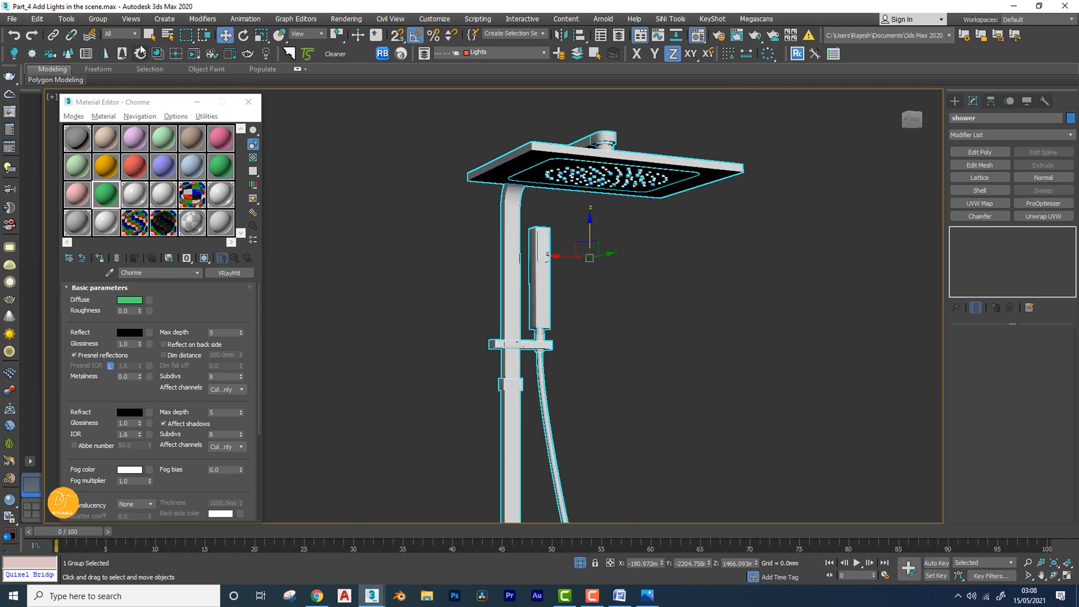
Open the shower group to reach its individual parts, with nothing selected
click(98, 20)
click(112, 67)
click(511, 259)
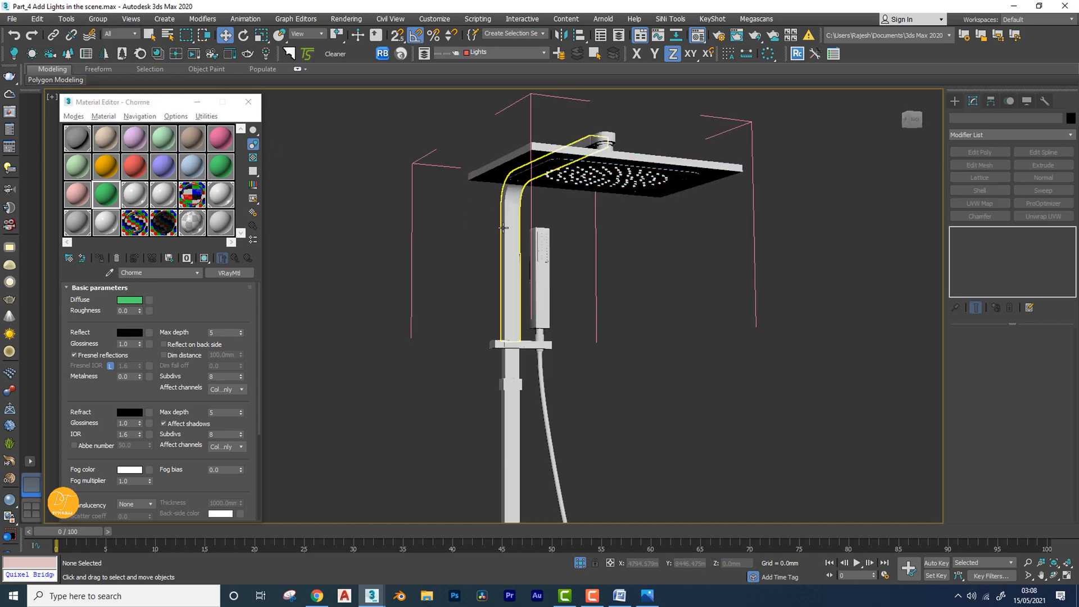
alt+middle_drag(511, 258, 663, 234)
Select the shower's arm, rail, hand shower, hose and mixer parts, leaving out the overhead shower plate
drag(635, 132, 696, 188)
alt+middle_drag(696, 188, 714, 217)
drag(802, 130, 687, 240)
alt+middle_drag(688, 240, 655, 176)
ctrl+drag(644, 157, 558, 303)
middle_drag(635, 342, 628, 162)
middle_drag(613, 389, 628, 300)
ctrl+drag(539, 318, 764, 548)
middle_drag(615, 108, 595, 349)
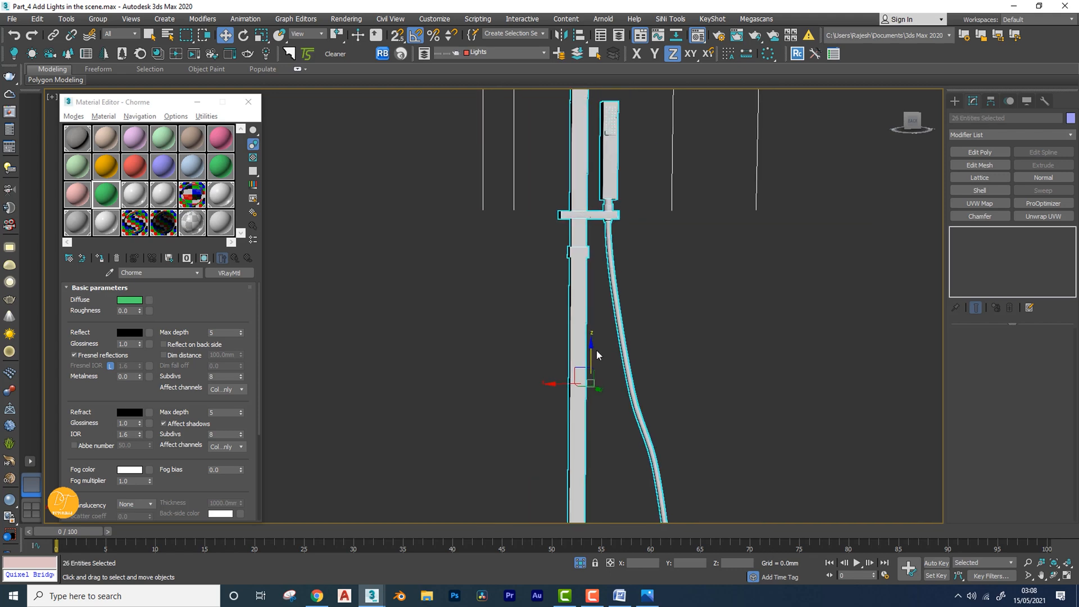
Remove the hand shower's nozzles from the selection and undo the accidental move of the selected parts
scroll(609, 122, up, 5)
middle_drag(628, 128, 635, 264)
scroll(636, 213, up, 5)
alt+click(608, 219)
scroll(564, 253, down, 5)
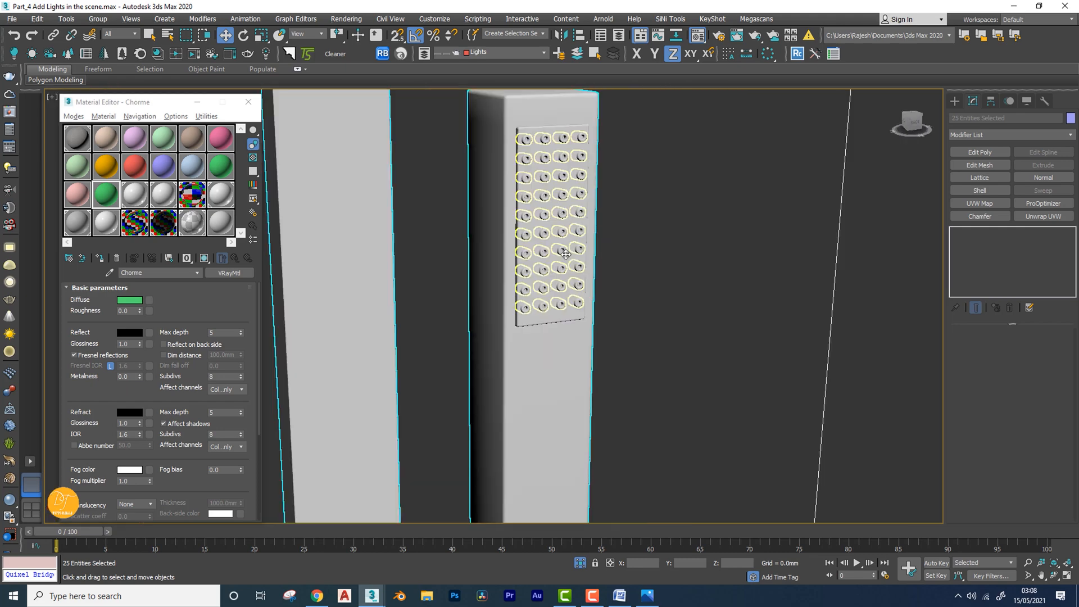
alt+middle_drag(564, 253, 589, 253)
scroll(577, 278, down, 8)
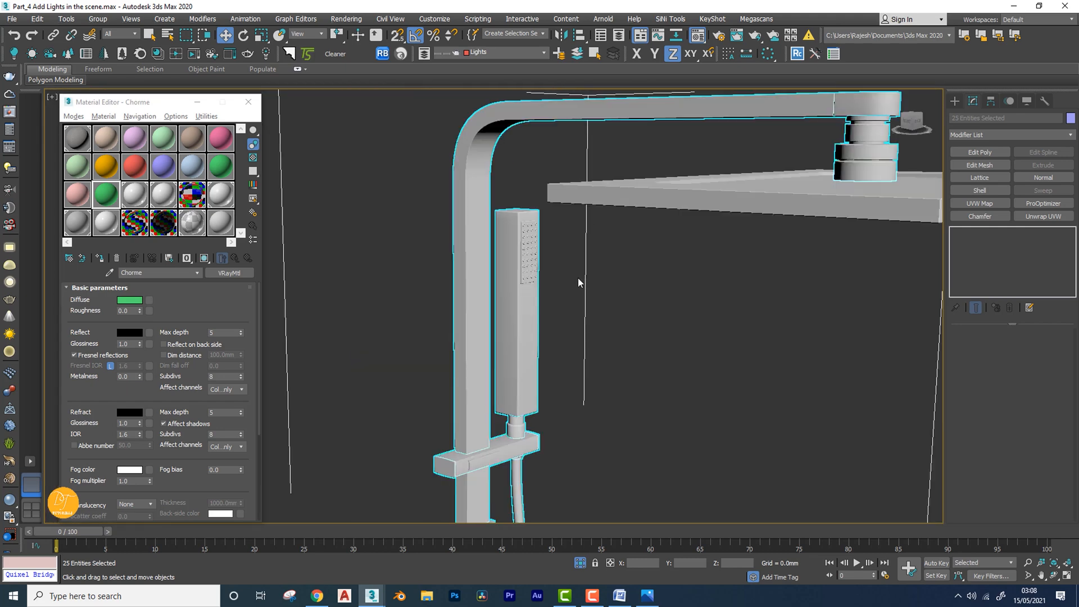
drag(594, 373, 538, 359)
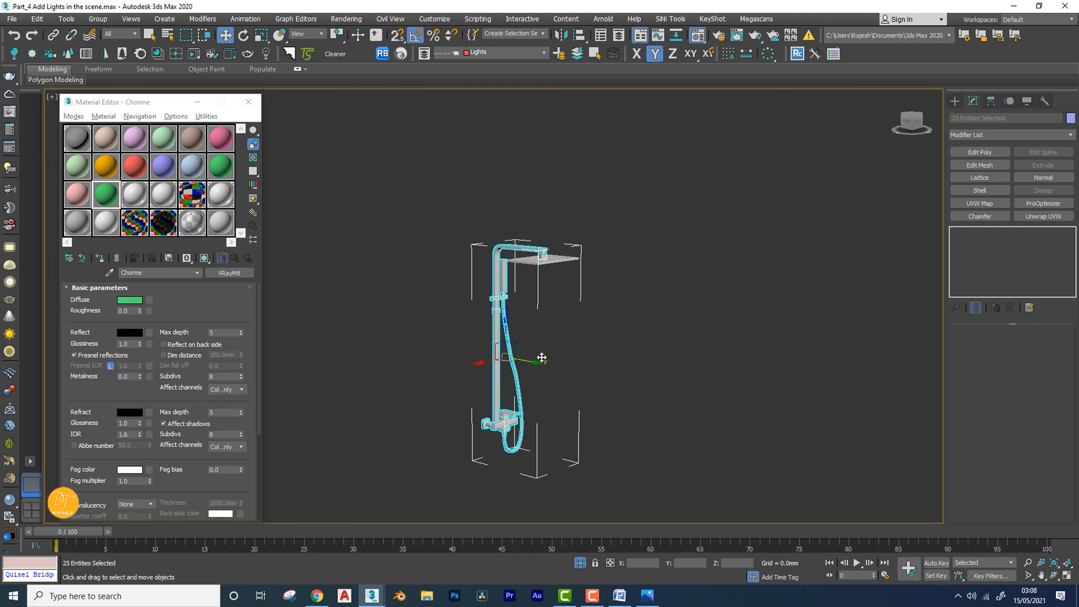
key(ctrl+z)
Switch the viewport to wireframe and remove the group's bounding box and the hand shower body from the selection
scroll(557, 283, up, 10)
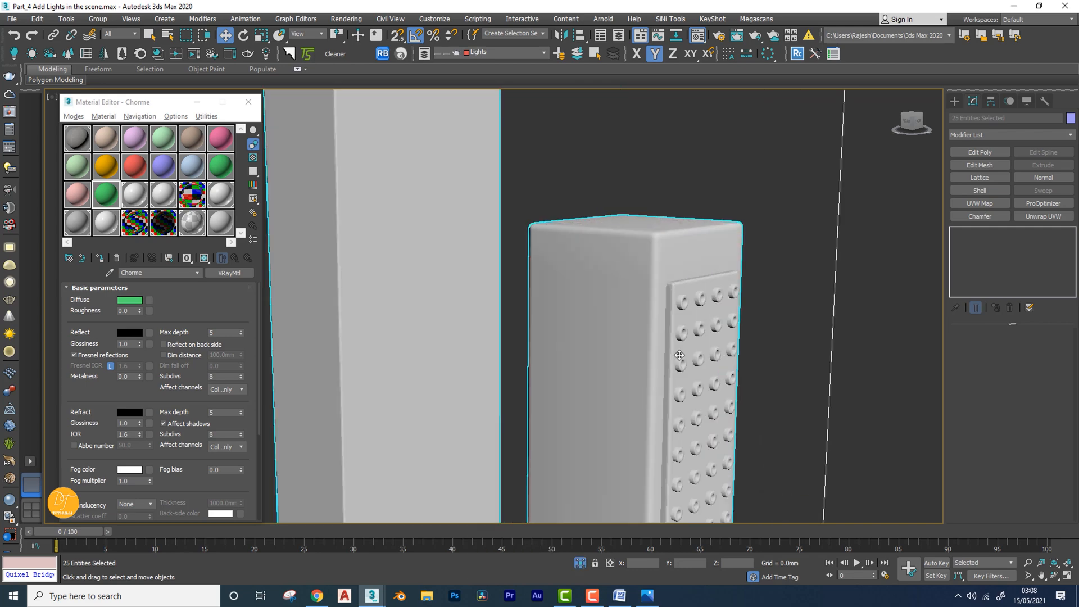
key(F3)
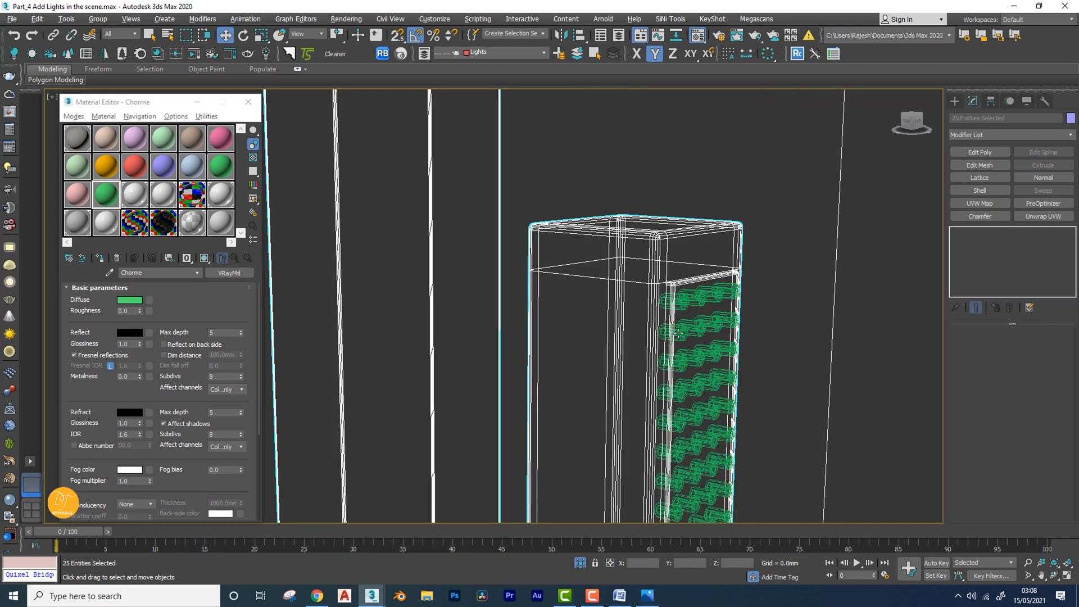
scroll(693, 338, down, 10)
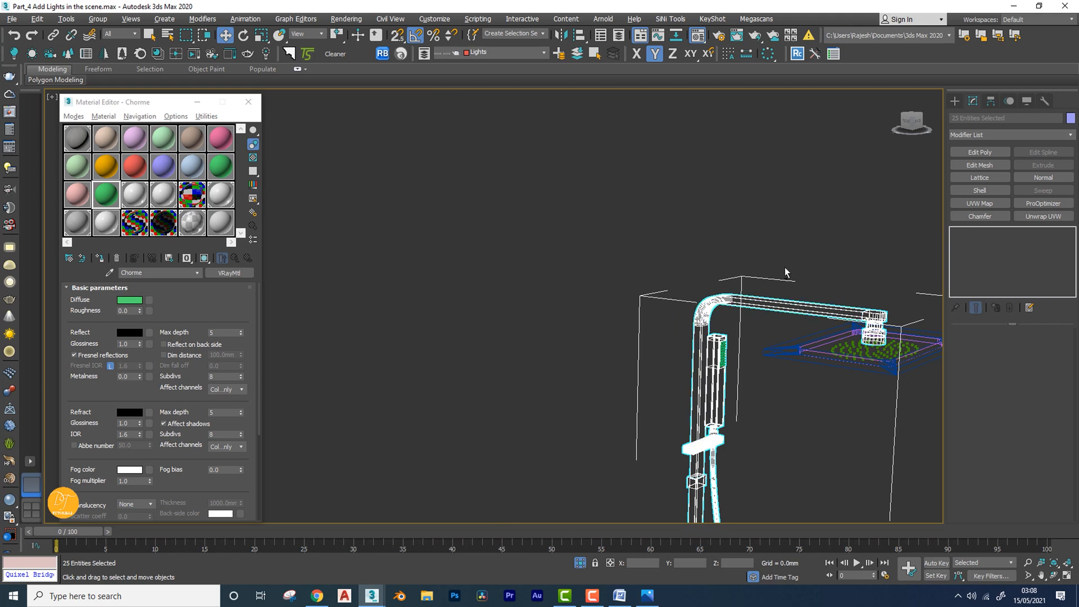
alt+drag(712, 279, 711, 282)
scroll(727, 353, up, 10)
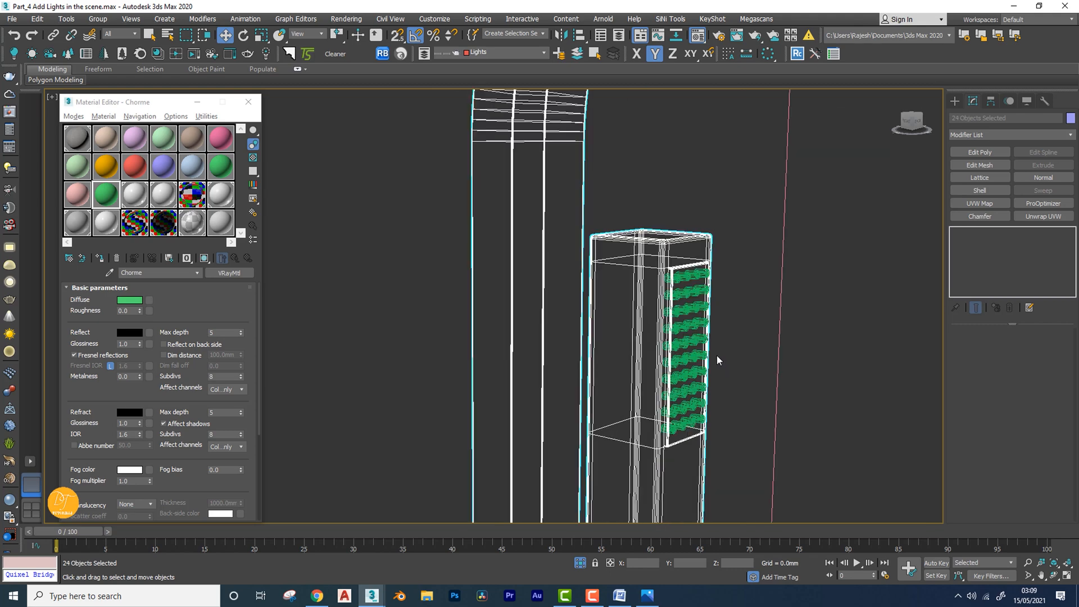
click(677, 266)
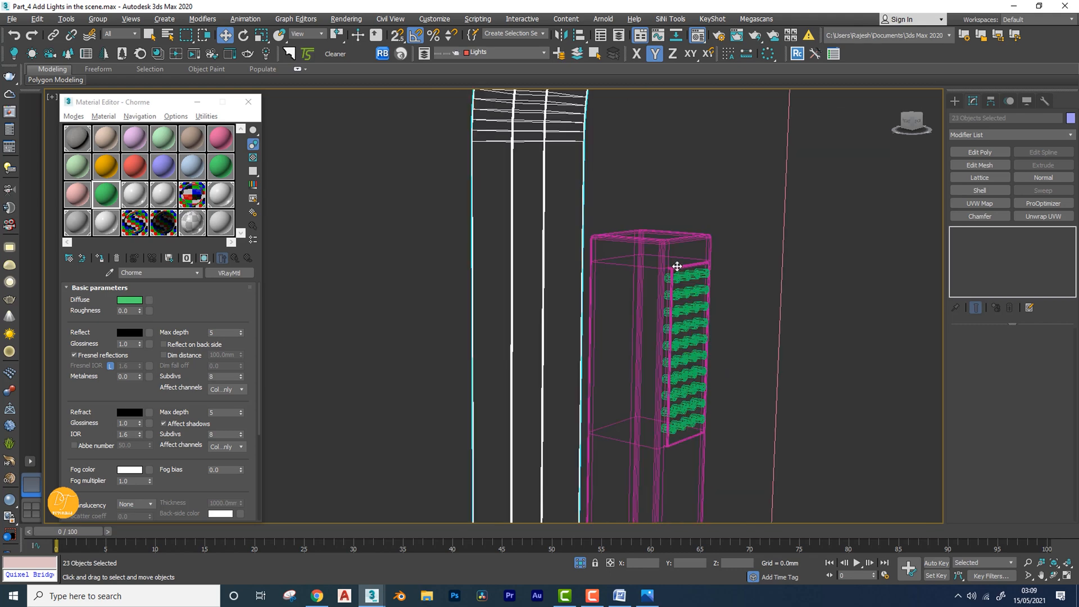
Undo the last deselection so the hand shower body is selected again, and return the viewport to shaded display
key(ctrl+z)
key(F3)
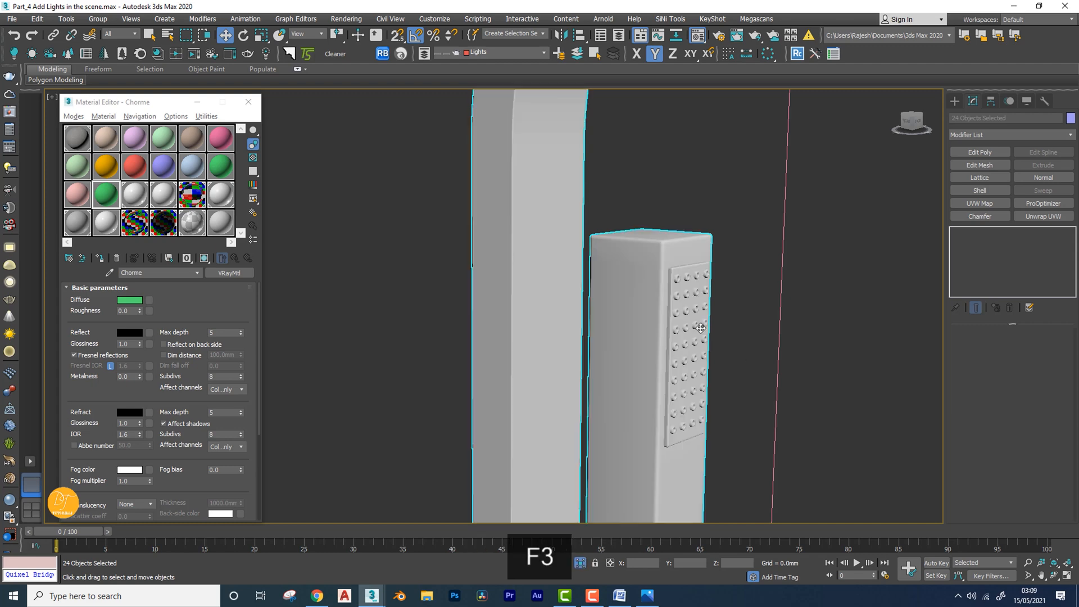
scroll(698, 327, down, 6)
mouse_move(698, 327)
middle_down()
mouse_move(696, 296)
mouse_move(700, 308)
mouse_move(686, 306)
mouse_move(684, 319)
middle_up()
middle_drag(684, 319, 655, 296)
scroll(665, 283, down, 5)
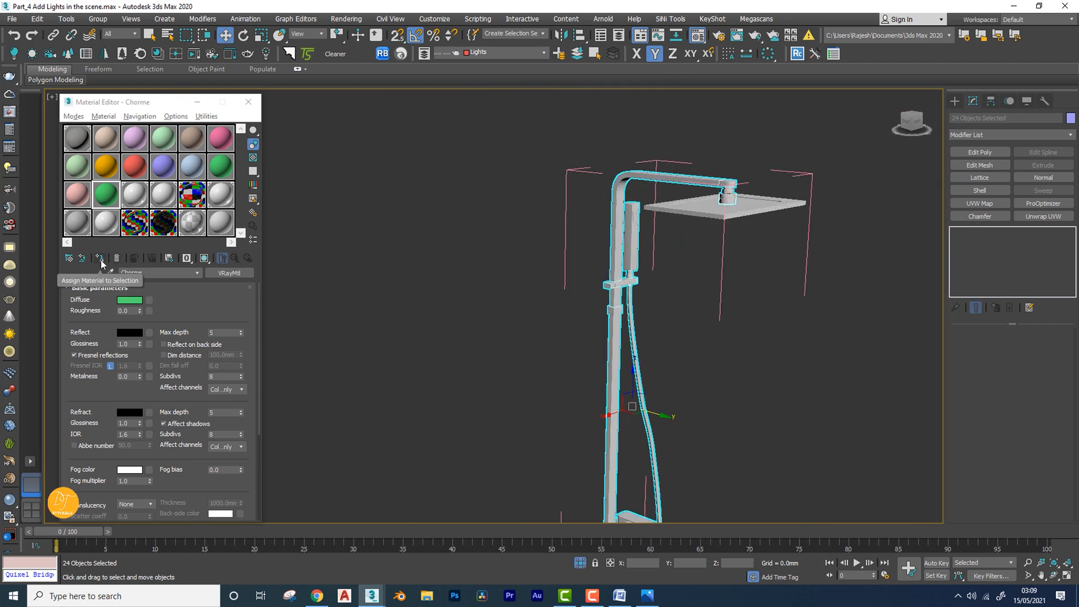
Assign the Chorme material to the 24 selected shower parts
middle_drag(510, 354, 494, 335)
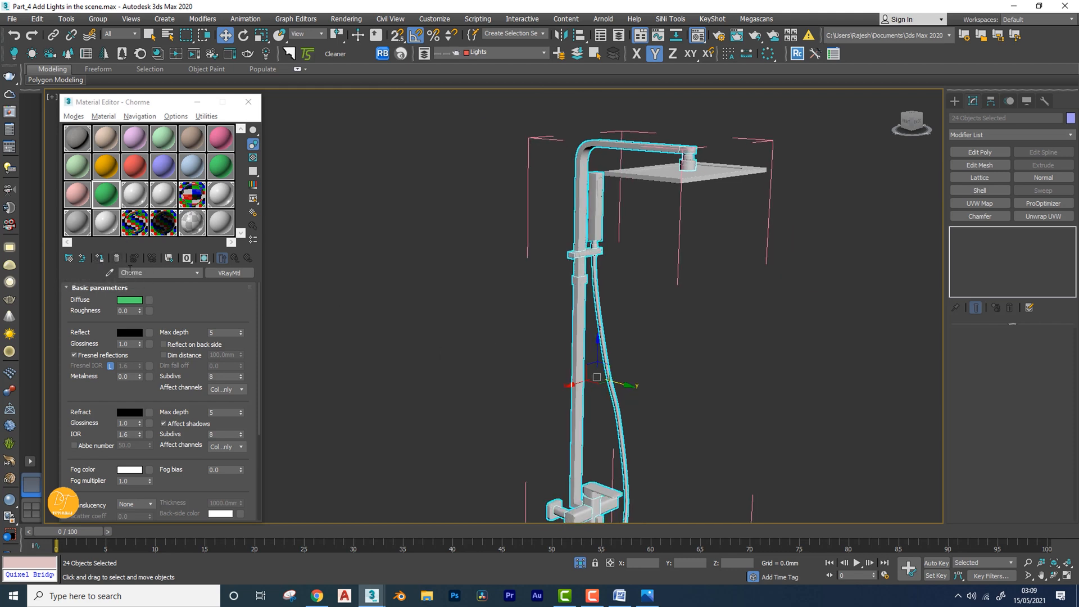
click(99, 259)
middle_drag(700, 419, 692, 399)
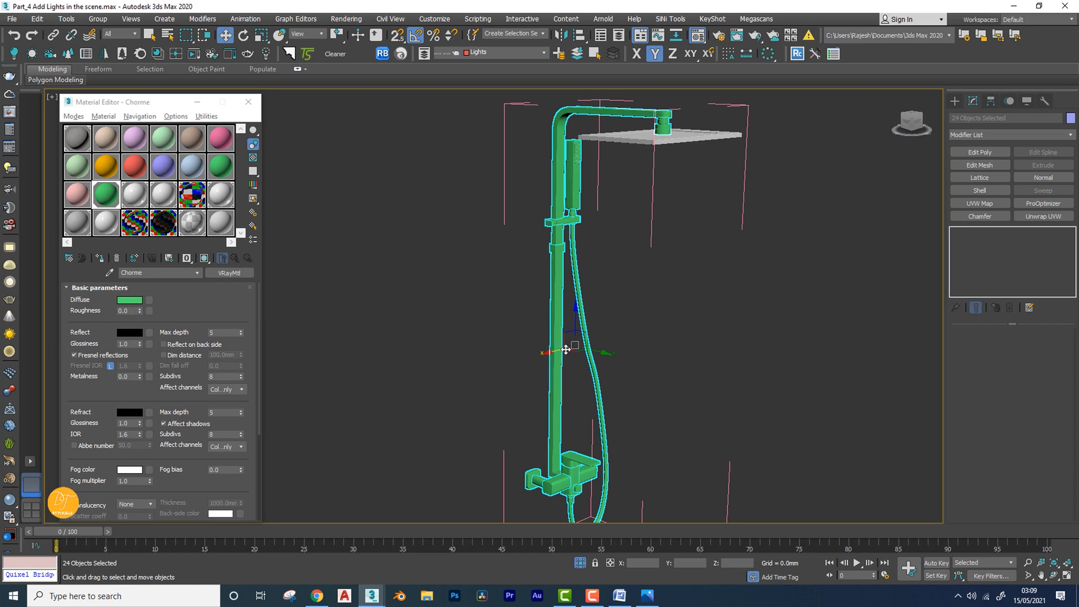
mouse_move(613, 349)
alt+middle_down()
mouse_move(569, 343)
mouse_move(604, 344)
alt+middle_up()
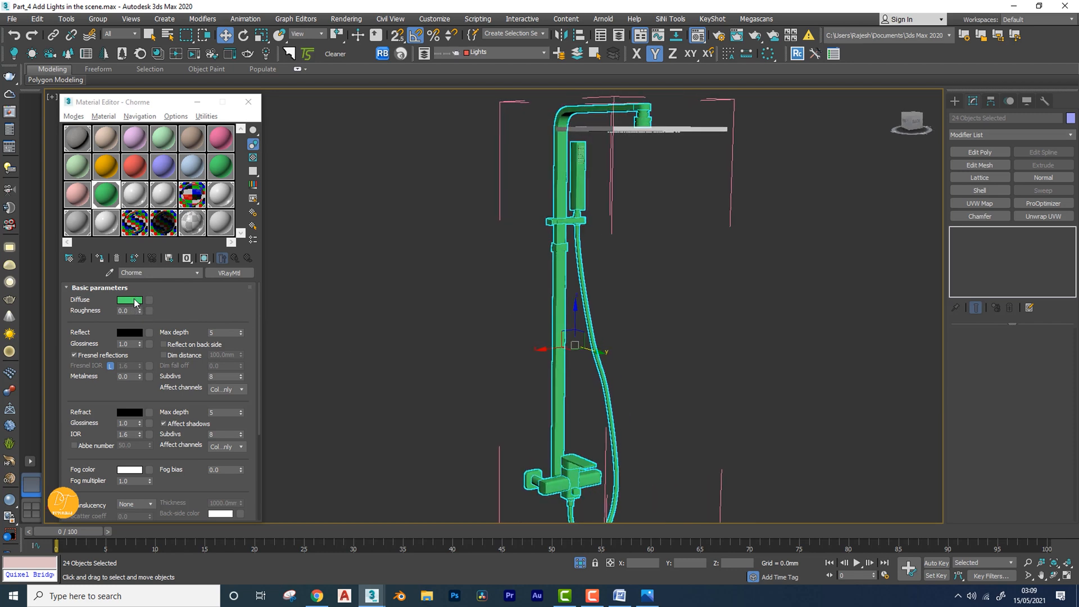
Set the Chorme material's diffuse colour to black
click(130, 300)
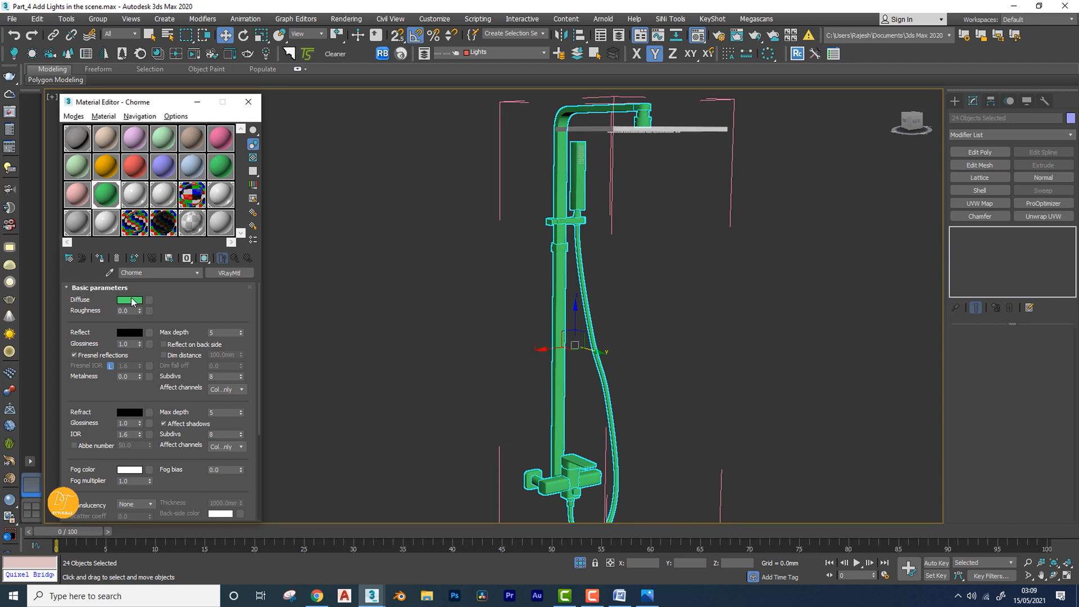
drag(446, 179, 272, 207)
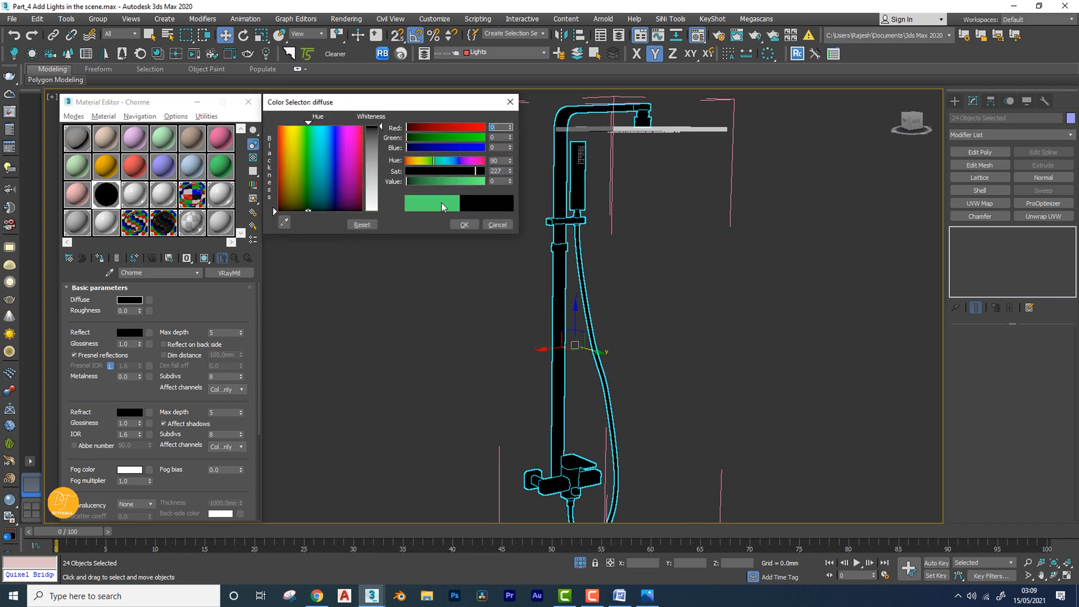
click(462, 224)
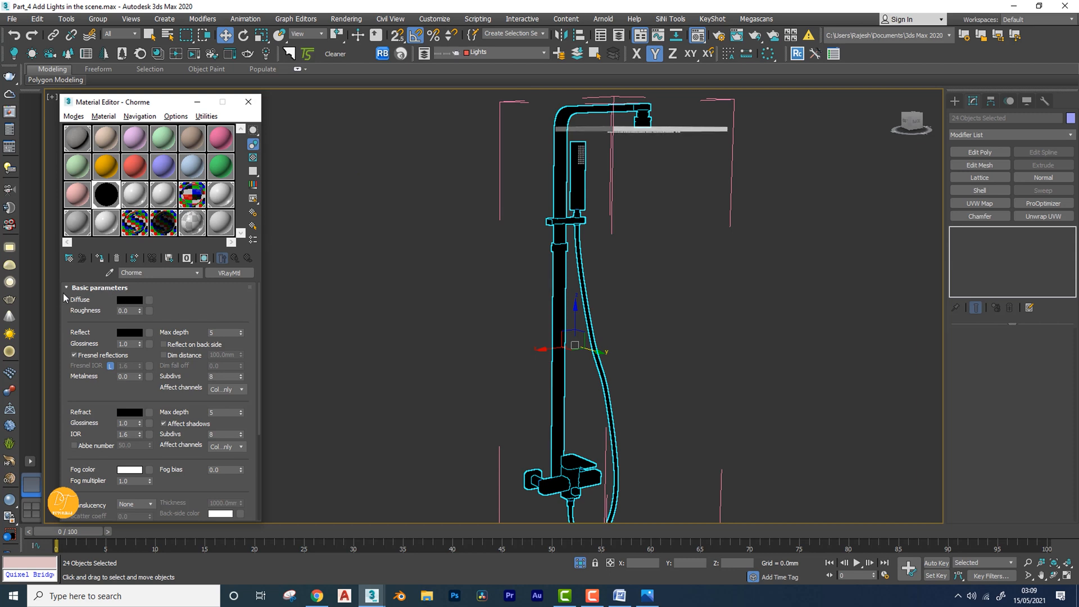
Set the Chorme material's reflection colour to a value of 225 and its reflection glossiness to 0.99
click(138, 332)
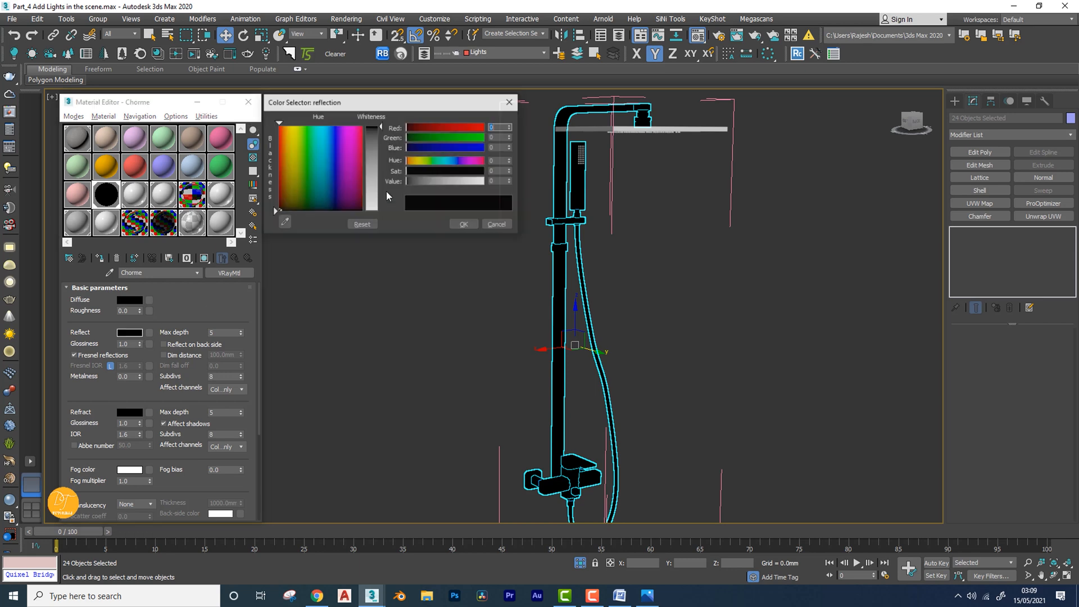
click(474, 182)
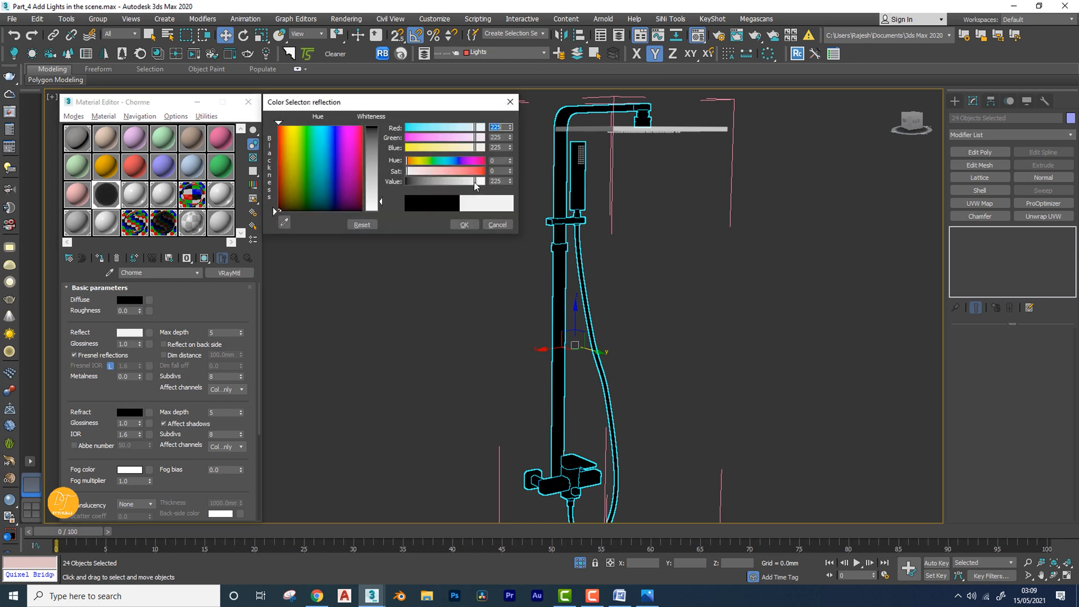
click(464, 225)
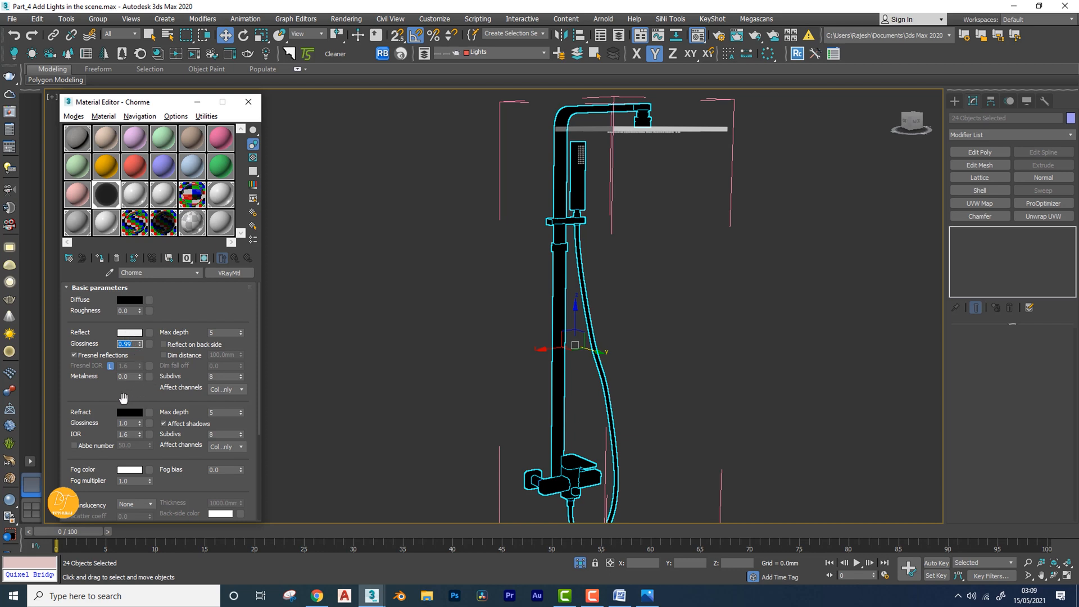
Unlock the Chorme material's Fresnel IOR and set it to 25
mouse_move(125, 399)
mouse_down()
mouse_move(123, 346)
mouse_move(113, 388)
mouse_up()
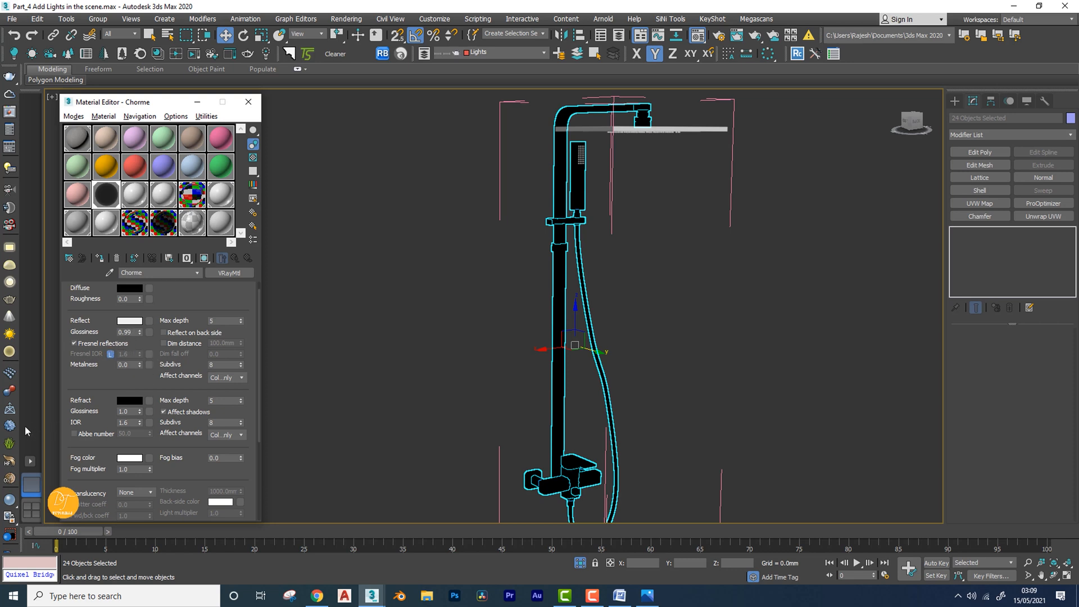
click(110, 354)
click(131, 354)
text(25)
key(Return)
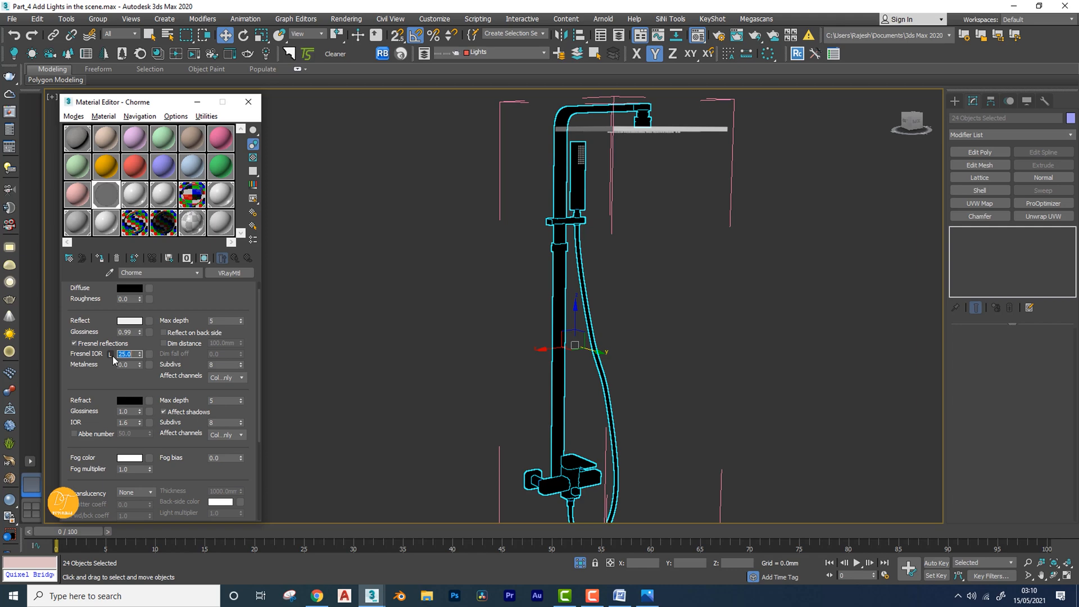
Turn on the checkered sample background and check the Chorme material in an enlarged preview
click(253, 158)
double_click(105, 196)
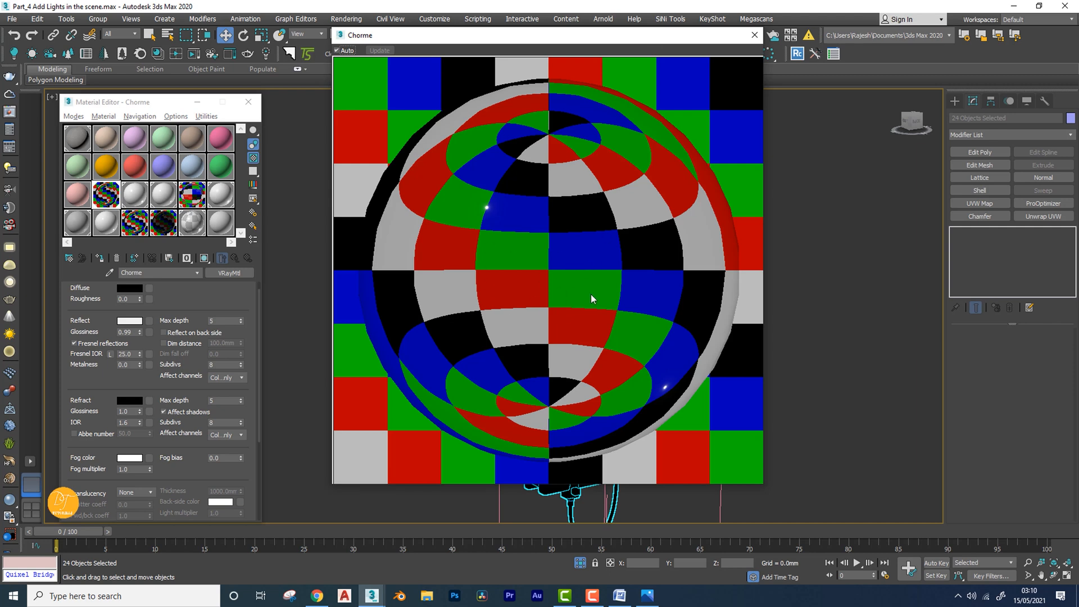
click(755, 35)
Load the bitmap 1_6_2_b from the Shower Frame maps folder into the Chorme material's Bump slot
alt+middle_drag(499, 354, 561, 365)
scroll(582, 253, up, 5)
scroll(557, 340, down, 3)
scroll(509, 302, up, 10)
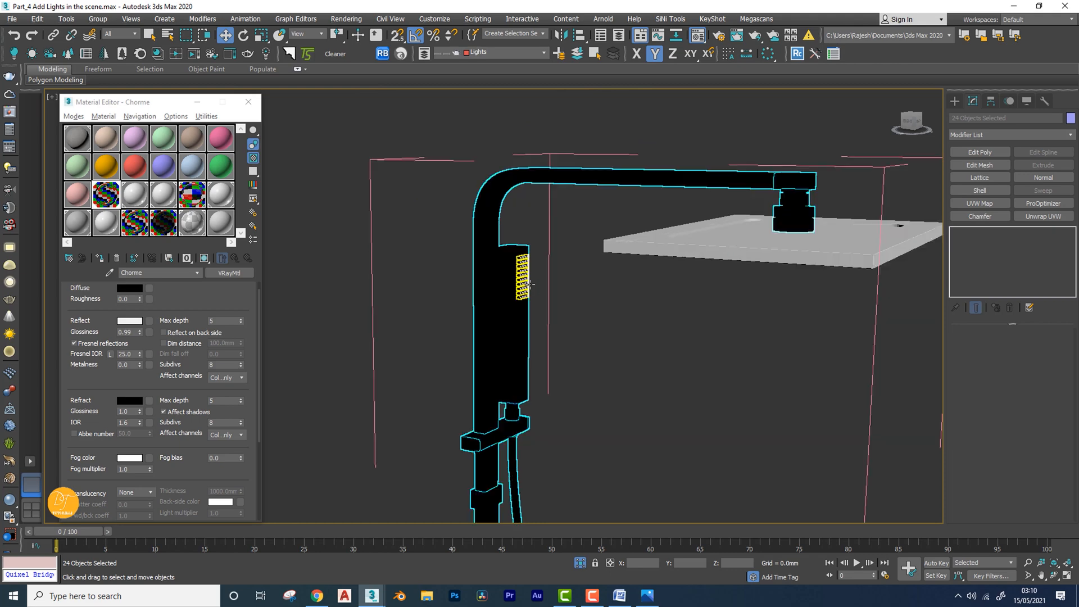
scroll(510, 302, down, 10)
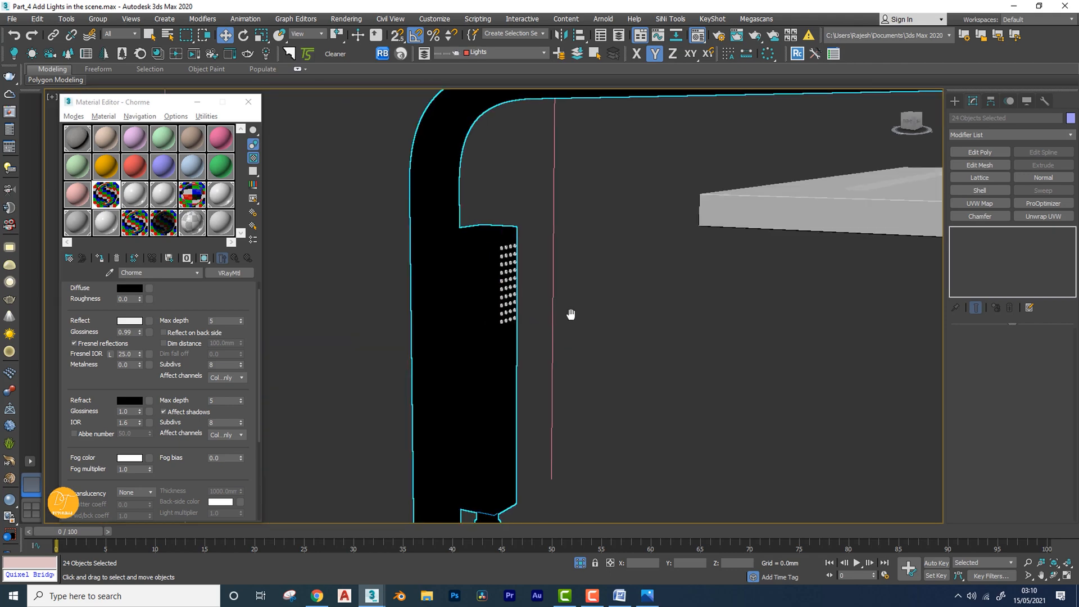
alt+middle_drag(562, 320, 506, 326)
drag(191, 478, 210, 255)
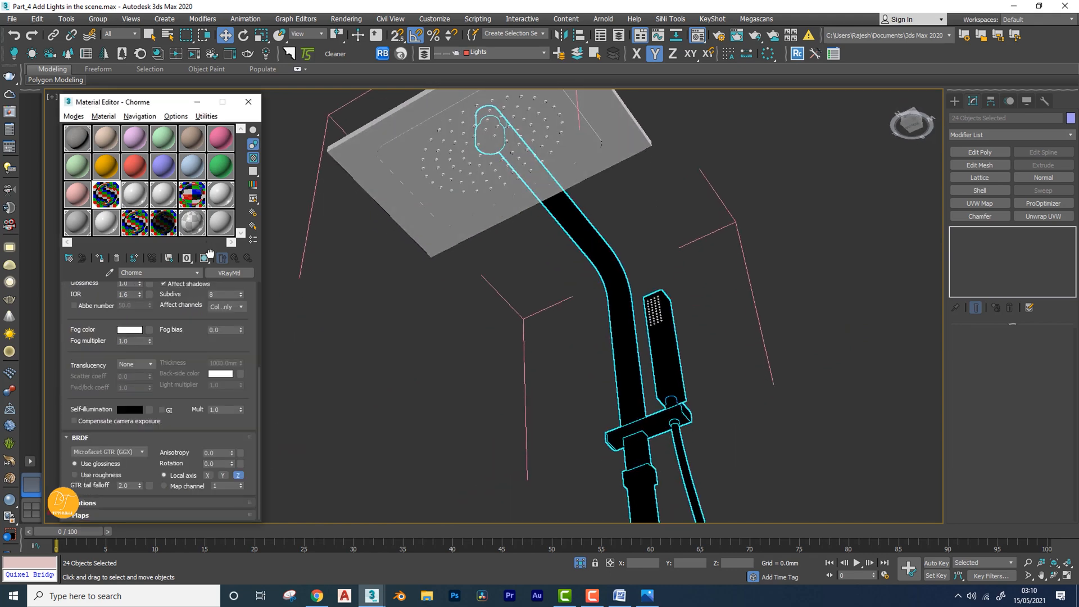
click(94, 515)
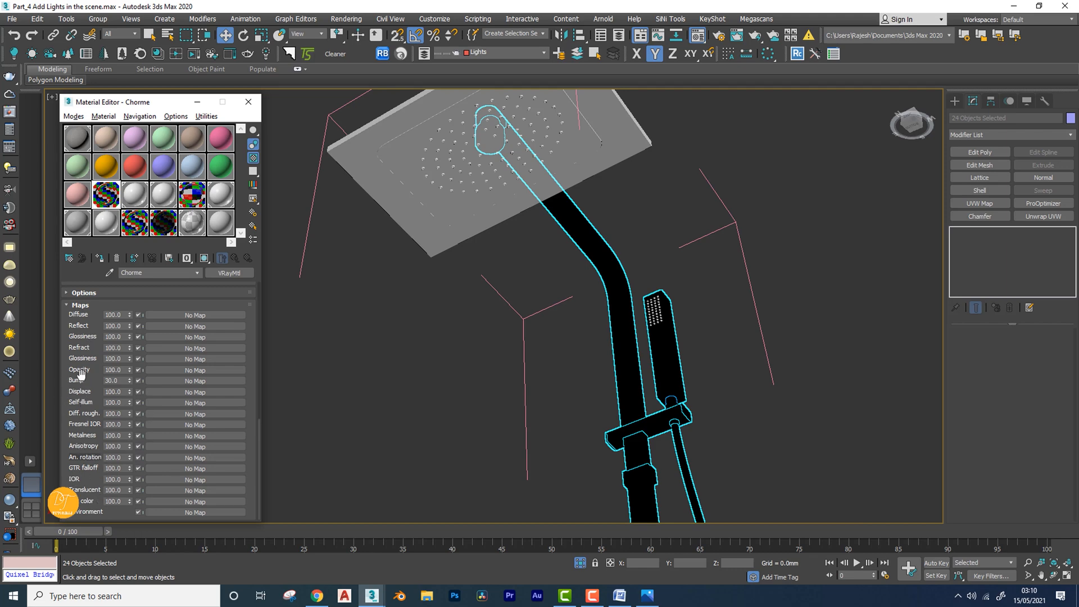
click(191, 381)
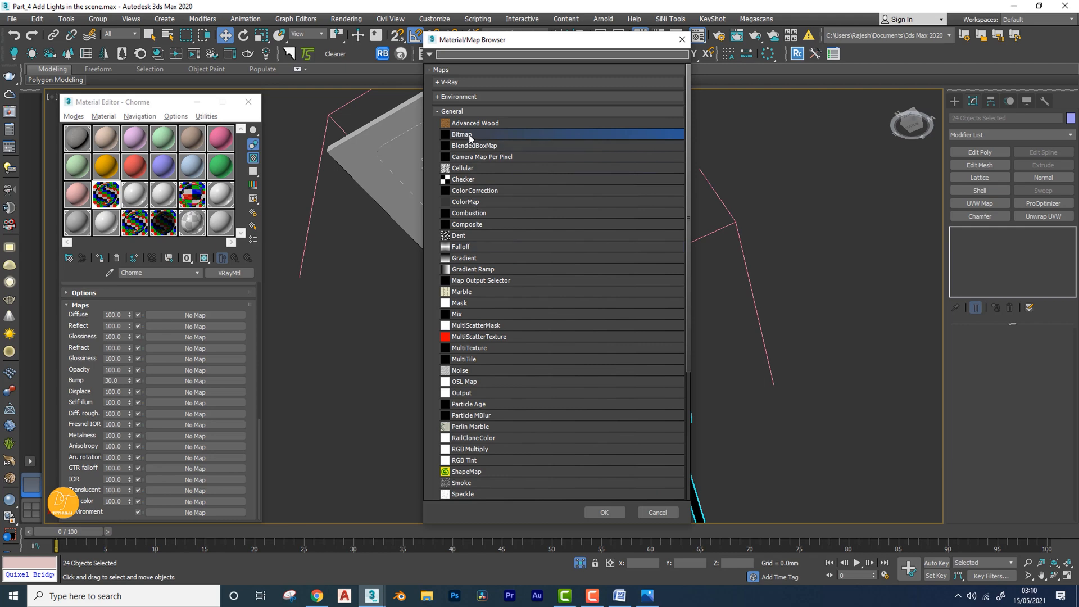
double_click(469, 135)
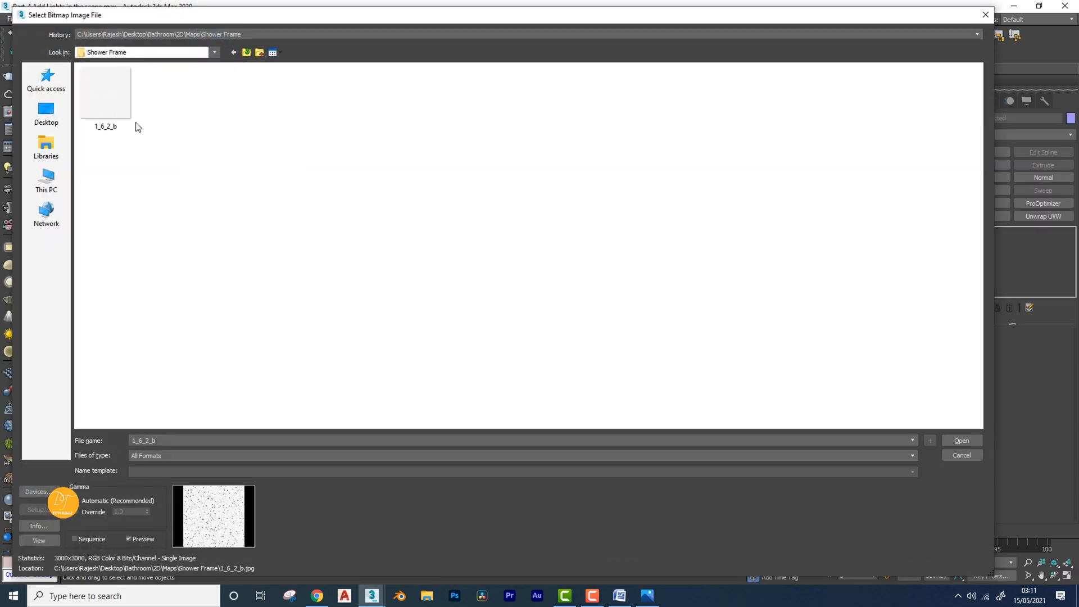
double_click(113, 103)
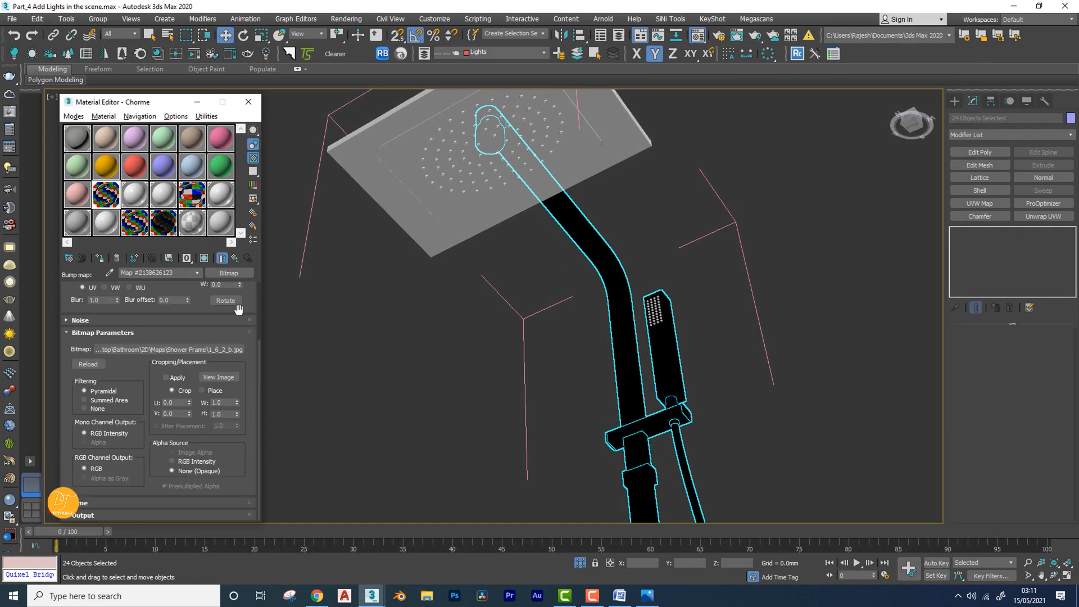
Show the bump bitmap in the viewport and inspect its texture on the shower rail, hand shower and bracket
click(204, 259)
scroll(648, 268, up, 5)
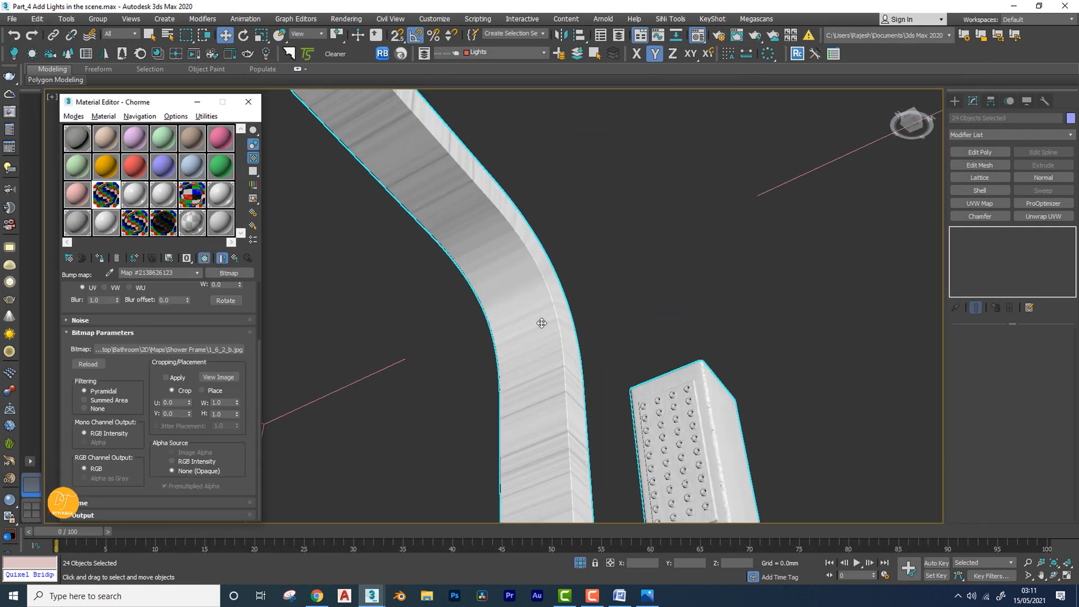
scroll(541, 323, down, 5)
middle_drag(556, 329, 568, 291)
scroll(561, 315, up, 3)
scroll(553, 337, up, 6)
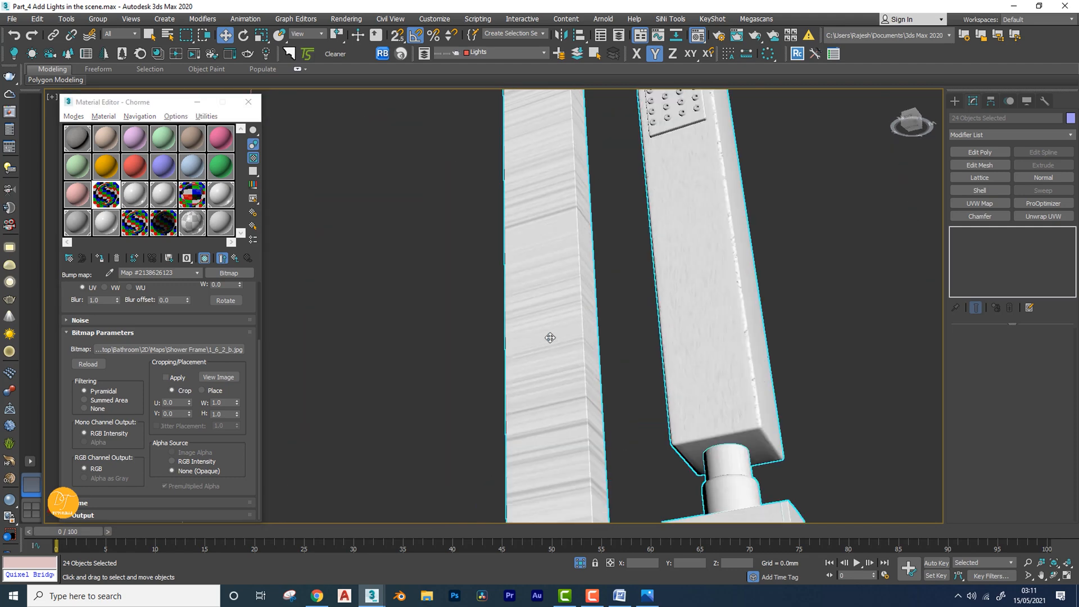
middle_drag(604, 372, 620, 258)
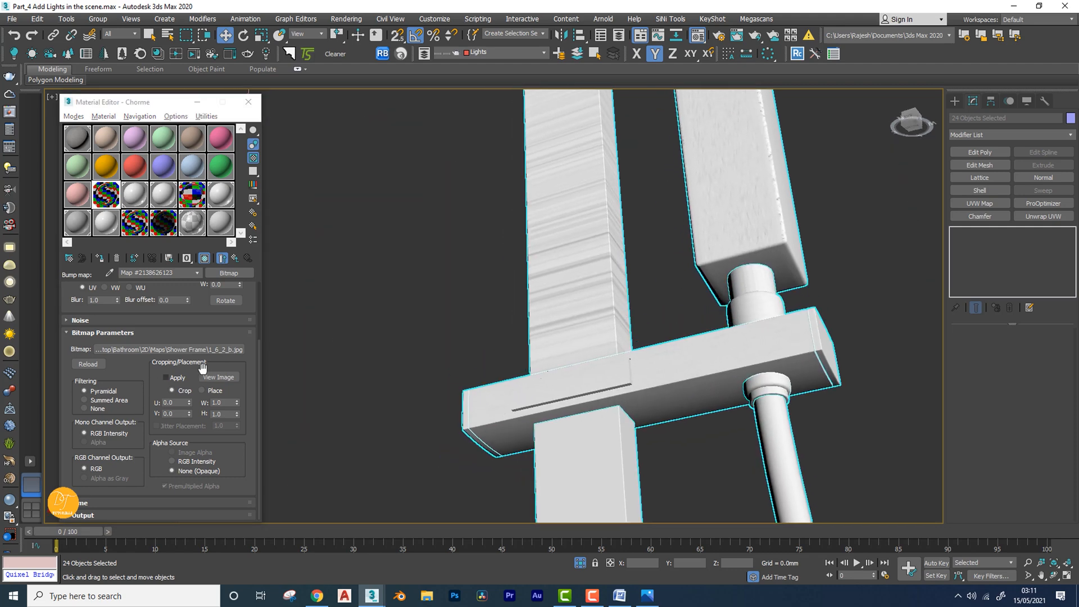
Try a W angle of 90 on the bump bitmap and reset it to 0
drag(201, 299, 172, 363)
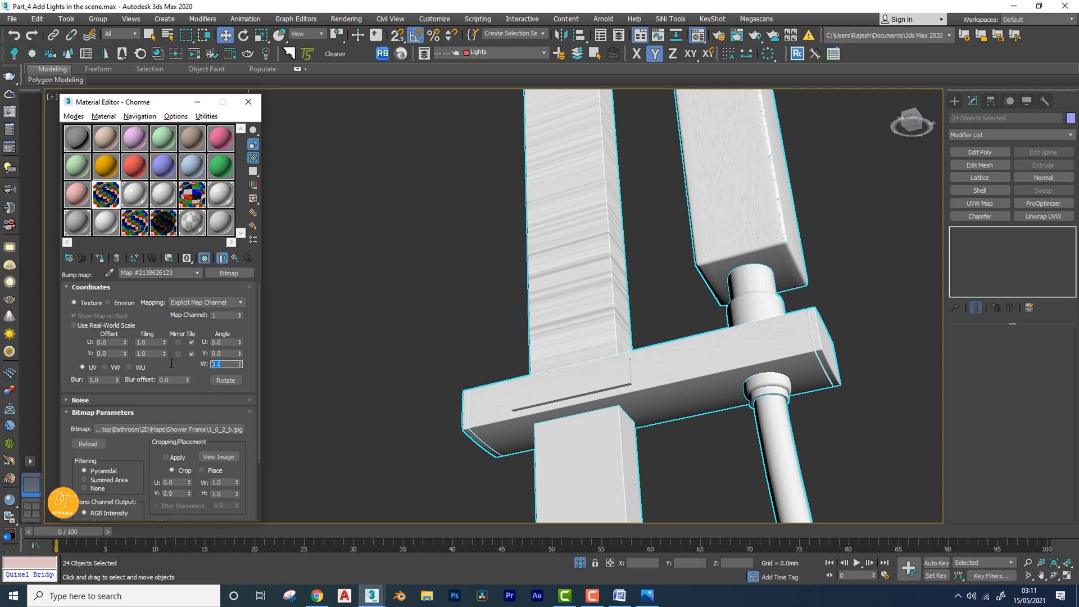
text(180)
key(BackSpace)
key(BackSpace)
key(BackSpace)
key(Return)
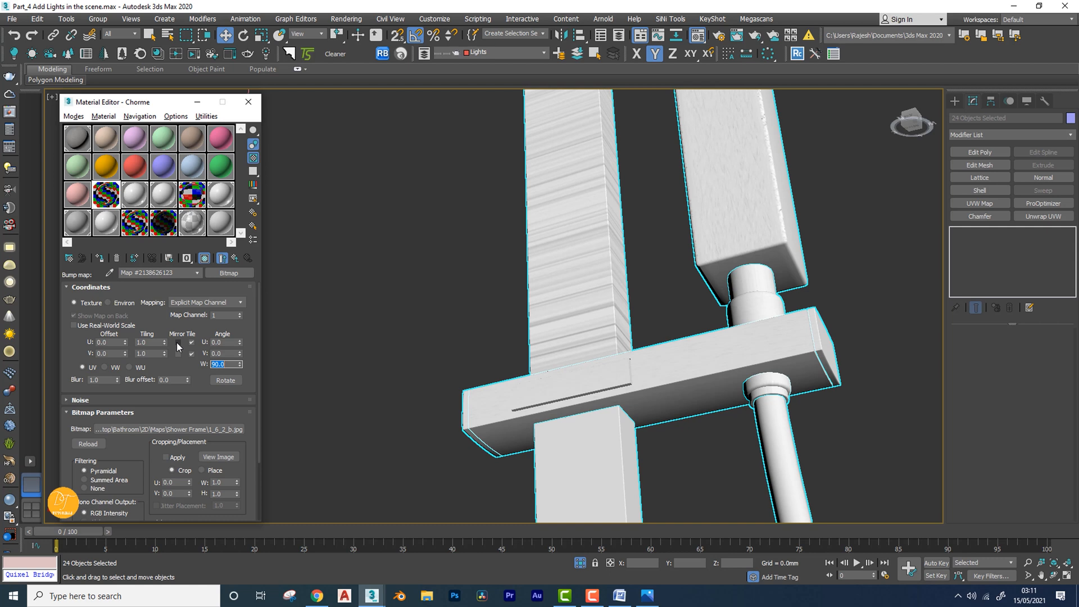
right_click(241, 363)
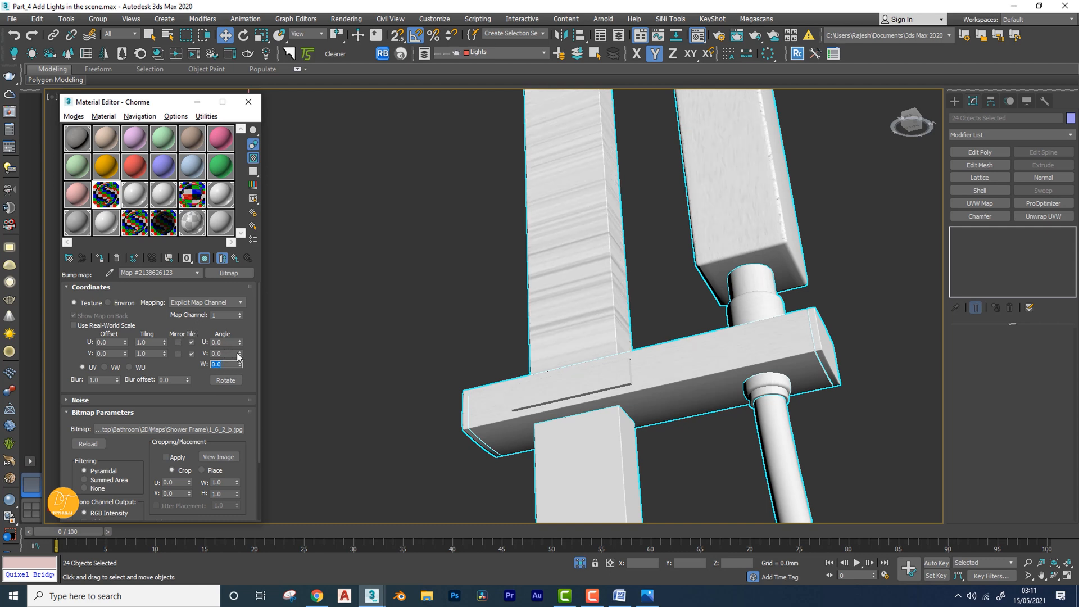
Try different V and U angles on the bump bitmap and reset both to 0
drag(241, 352, 239, 297)
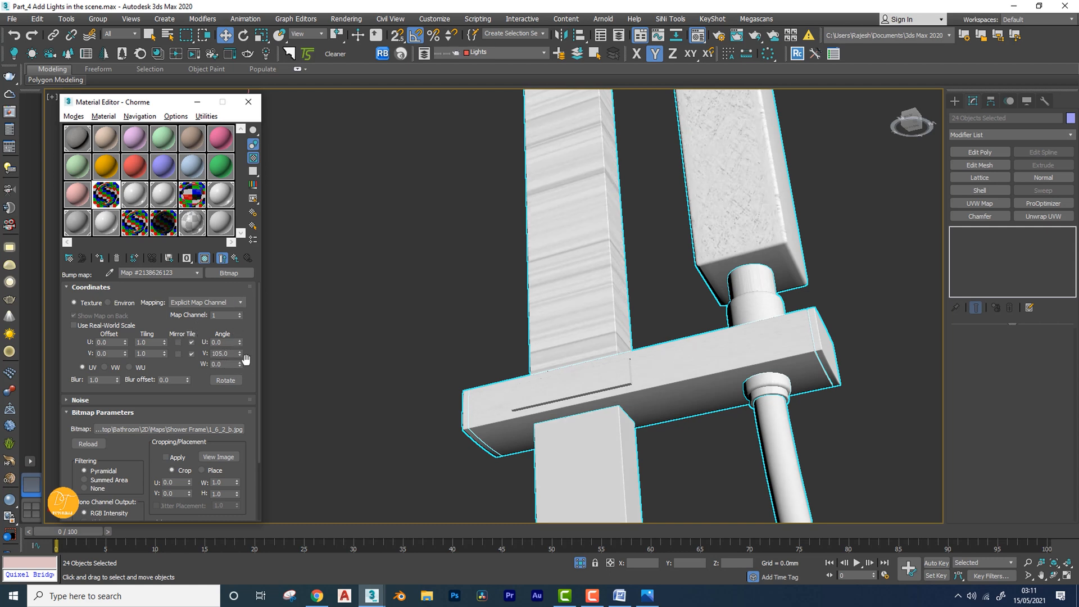
drag(240, 355, 242, 296)
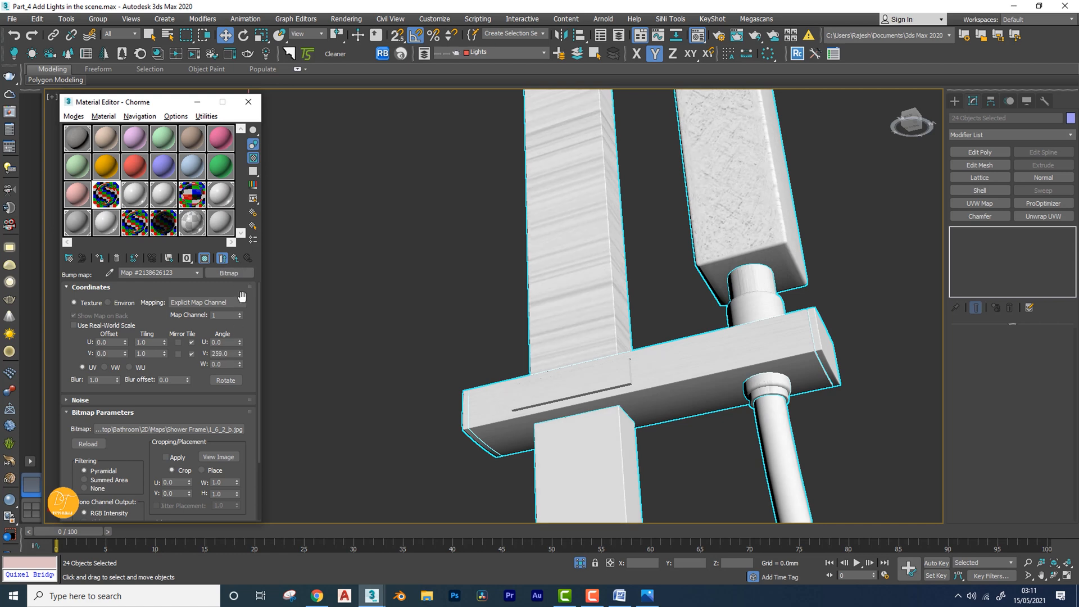
right_click(239, 352)
drag(240, 342, 243, 326)
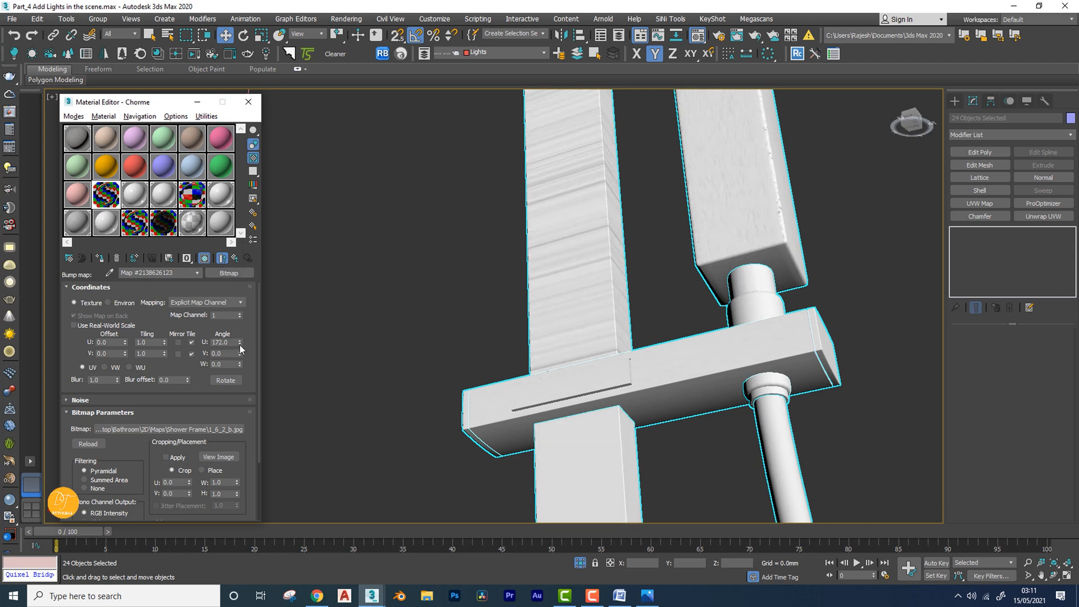
right_click(240, 343)
Select only the curved shower arm and undo that selection change
scroll(656, 272, down, 5)
alt+middle_drag(656, 273, 677, 291)
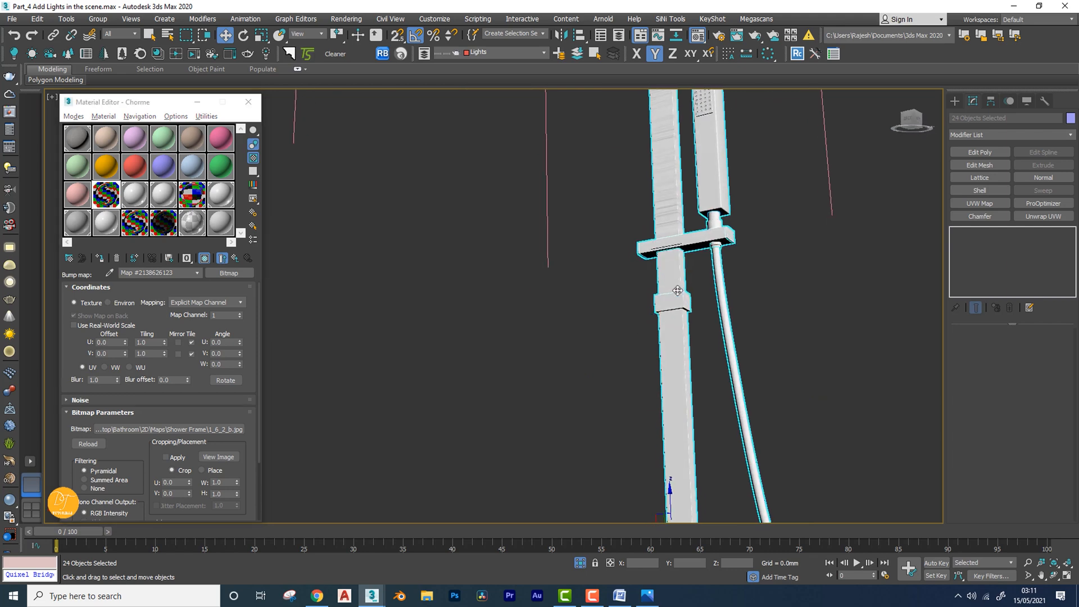
middle_drag(706, 224, 636, 348)
scroll(633, 325, up, 3)
click(629, 323)
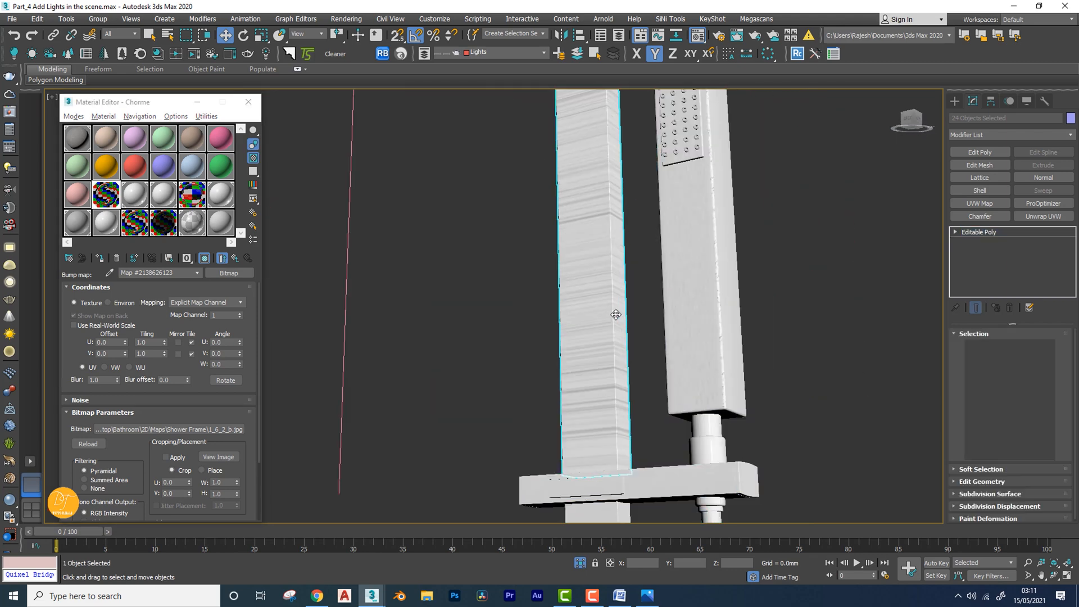
scroll(635, 323, down, 3)
key(ctrl+z)
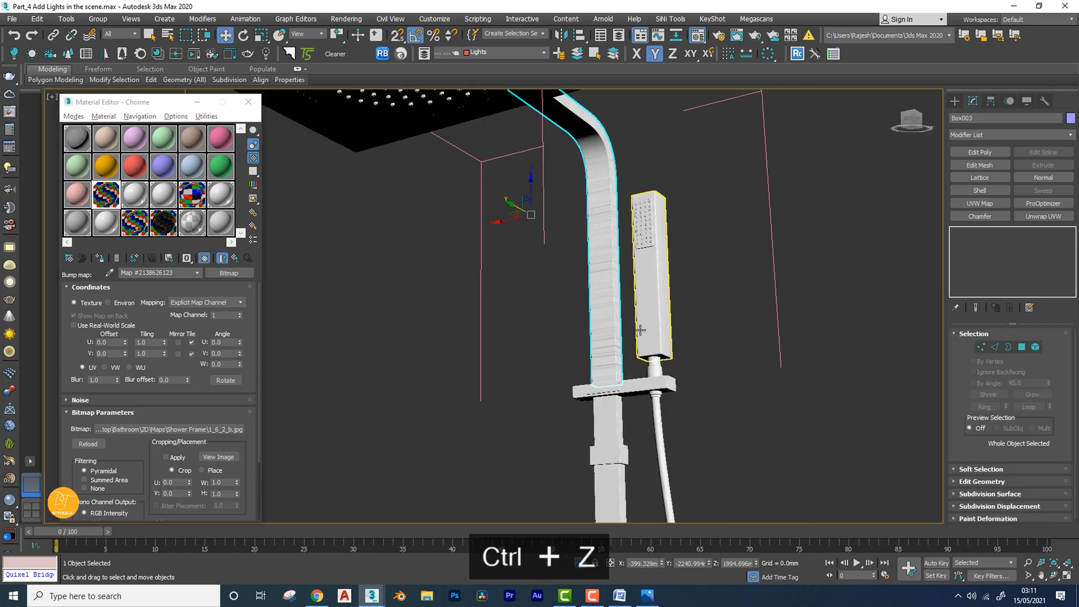
Apply a UVW Map modifier to all 24 selected shower parts and examine the texture up close
scroll(703, 336, down, 3)
alt+middle_drag(703, 336, 691, 351)
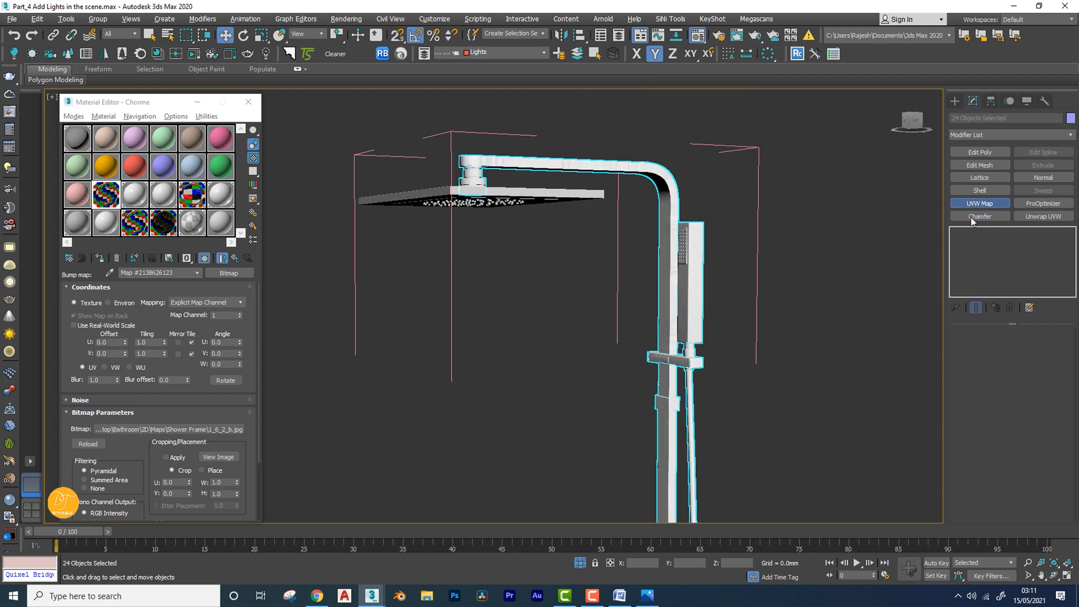
click(992, 203)
scroll(703, 286, up, 6)
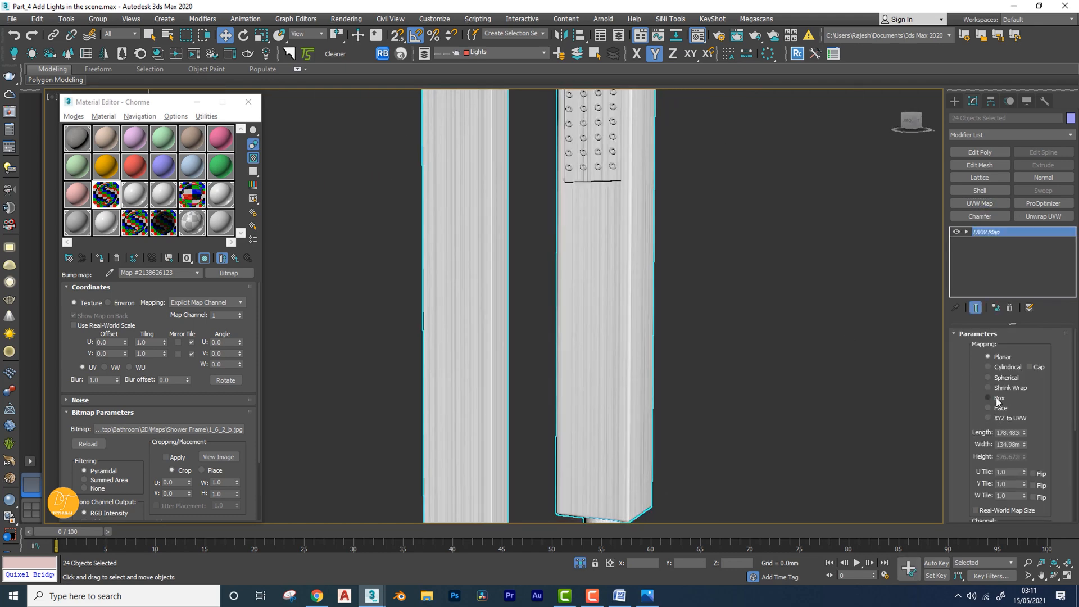
Switch the UVW Map on the selected shower parts to Box mapping and examine the texture around the hand-shower bracket
click(998, 400)
scroll(726, 348, down, 6)
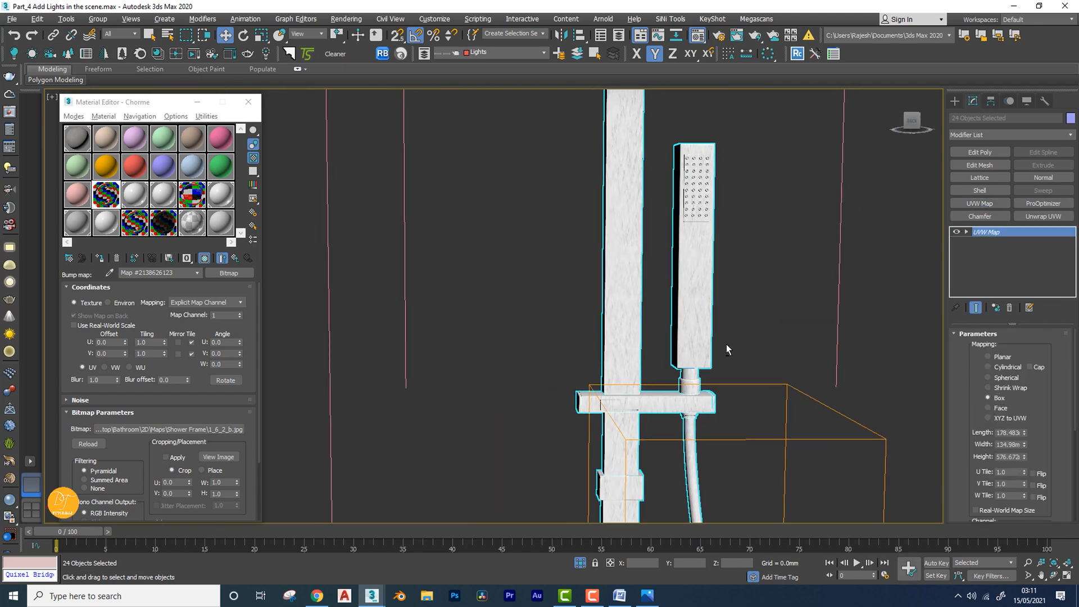
scroll(648, 372, up, 5)
mouse_move(647, 372)
middle_down()
mouse_move(643, 325)
mouse_move(770, 356)
mouse_move(703, 368)
mouse_move(651, 355)
middle_up()
scroll(628, 349, down, 5)
scroll(619, 311, up, 5)
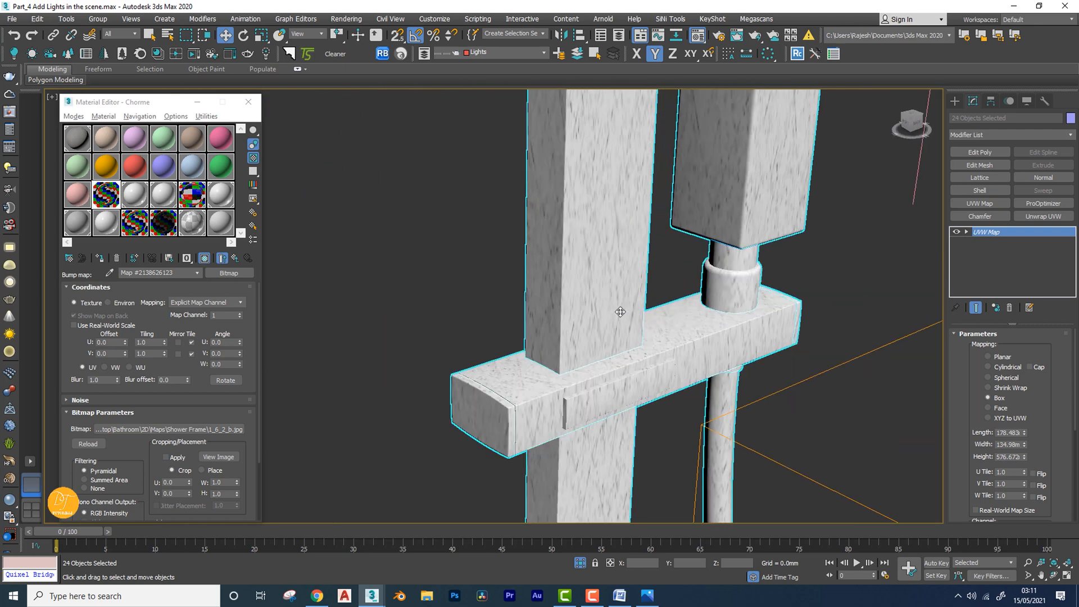
scroll(619, 312, up, 2)
scroll(597, 309, down, 6)
alt+middle_drag(607, 309, 542, 312)
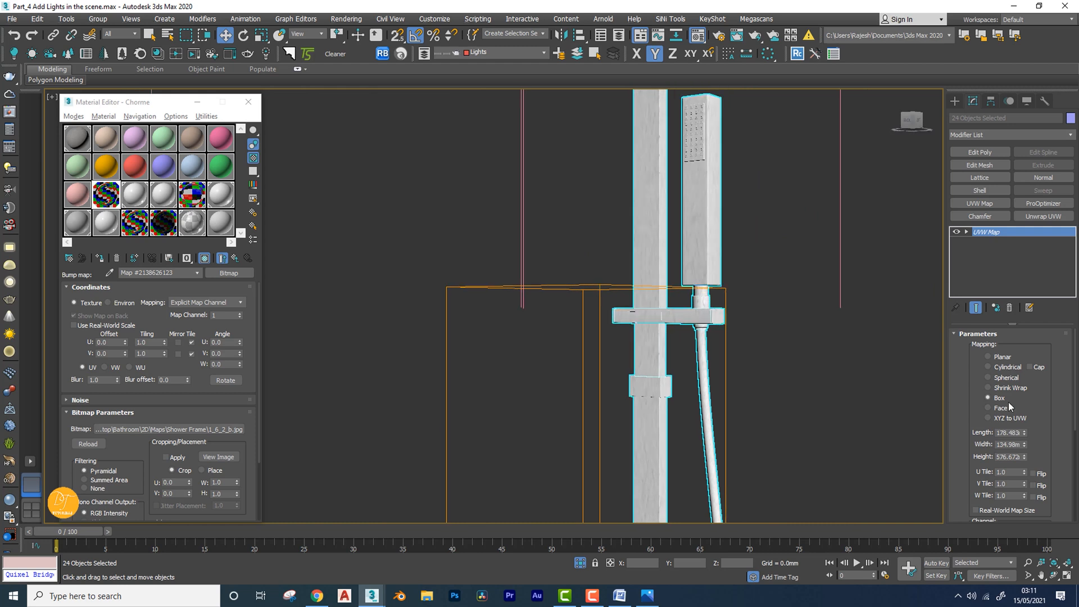
Set the box mapping's length, width and height to 100 mm each and inspect the texture on the shower parts
mouse_move(1046, 446)
mouse_down()
mouse_move(1040, 334)
mouse_move(1037, 457)
mouse_up()
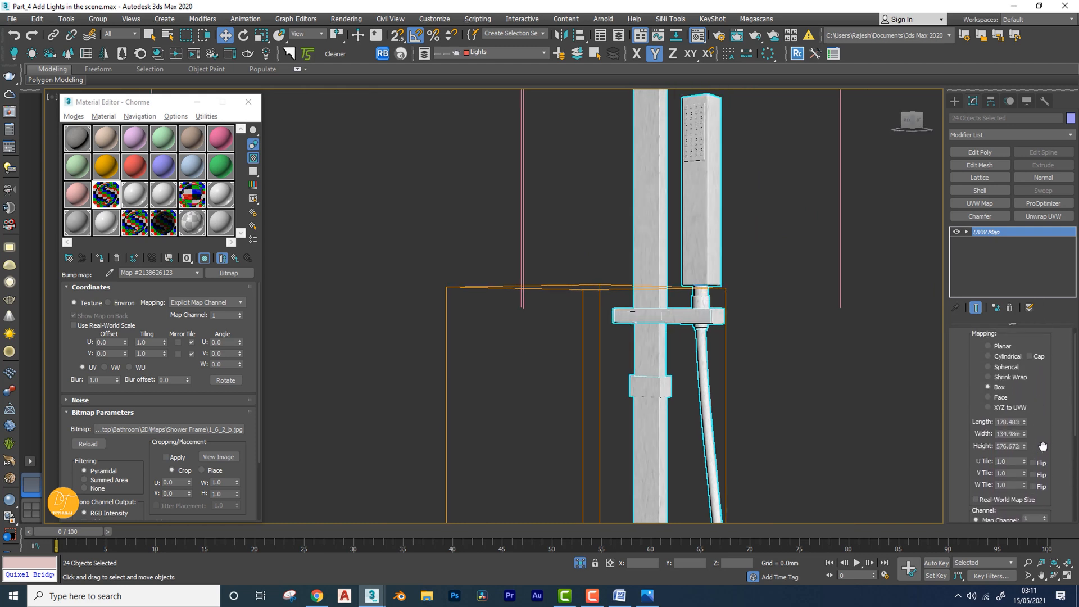
double_click(999, 423)
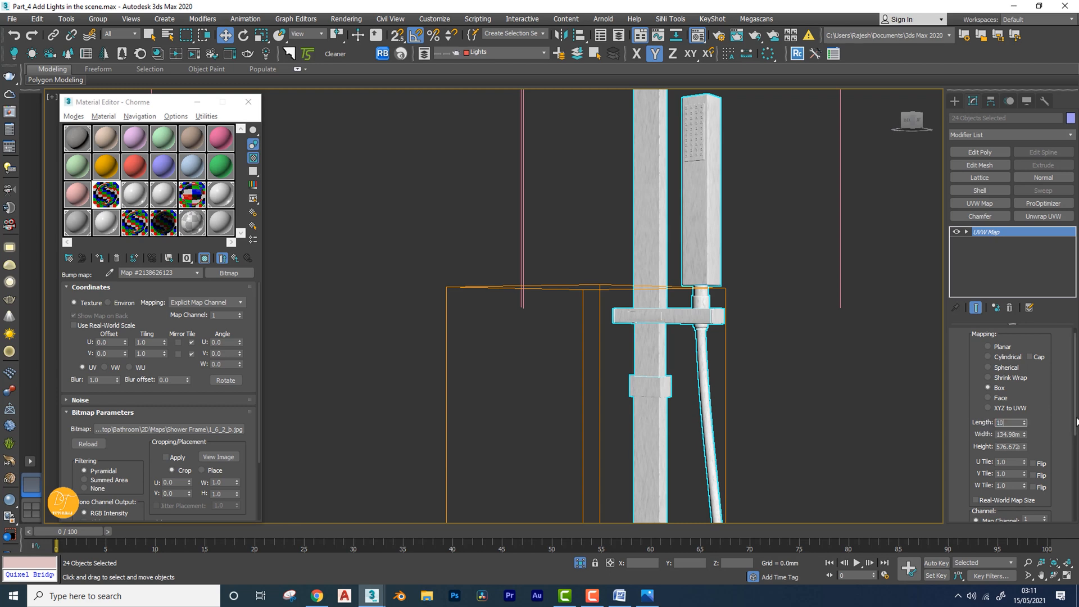
text(0)
key(Tab)
text(100)
key(Tab)
text(10)
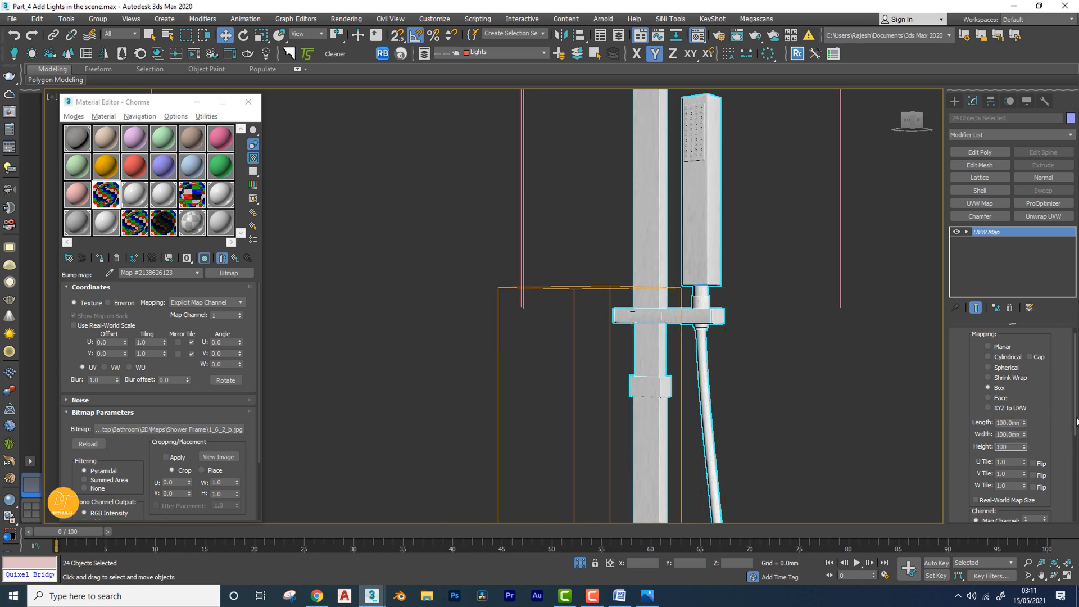
key(Tab)
scroll(724, 334, up, 5)
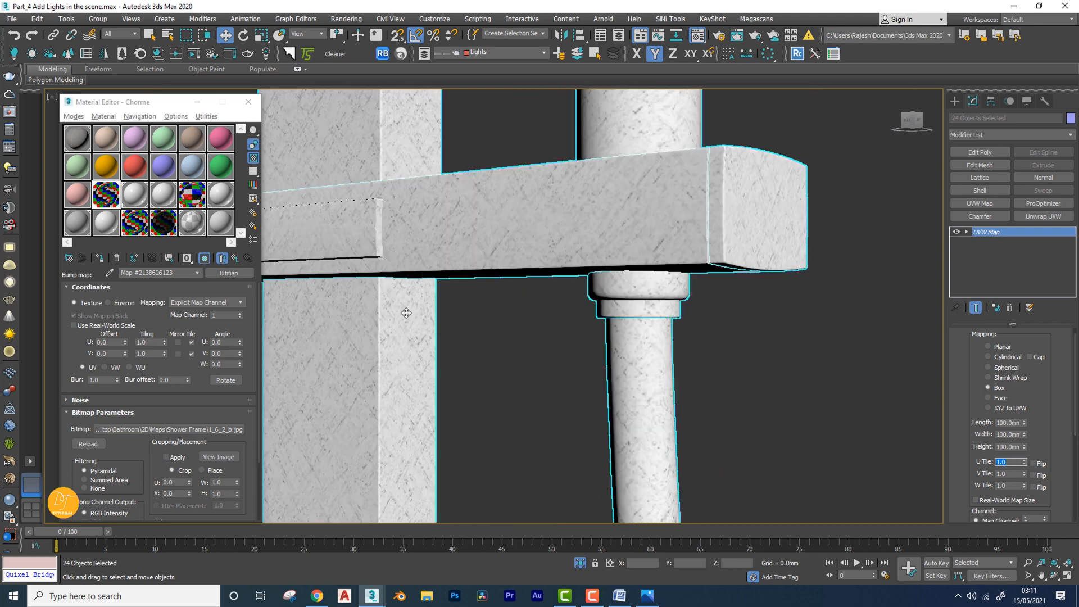
alt+middle_drag(406, 312, 542, 311)
scroll(576, 332, down, 7)
scroll(542, 311, up, 7)
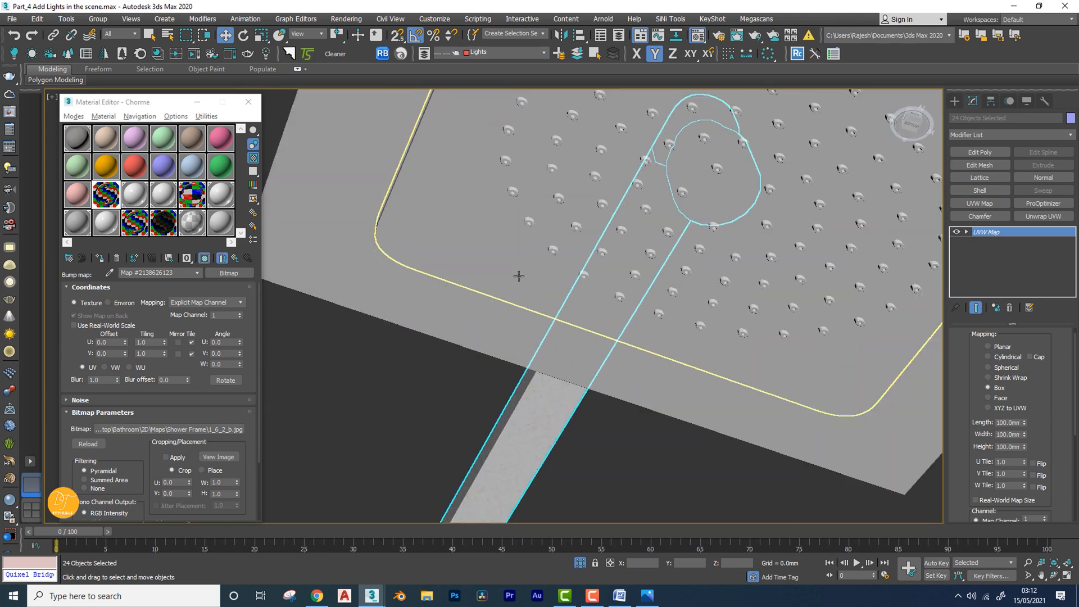
Save the scene as a new file named "Part_5 Add Materials in the scene"
scroll(518, 276, down, 8)
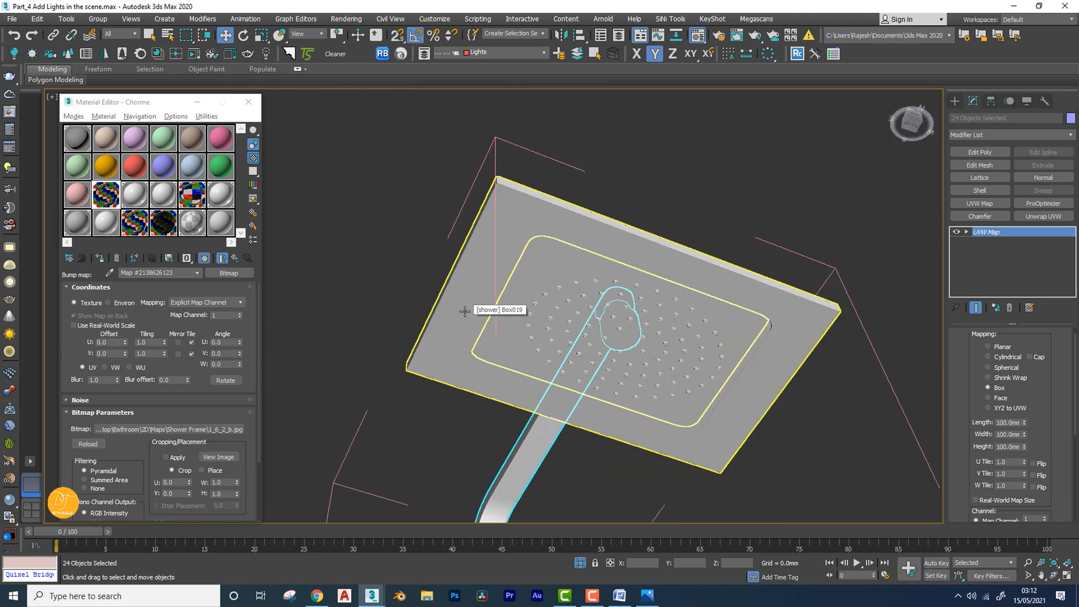
click(11, 19)
click(28, 119)
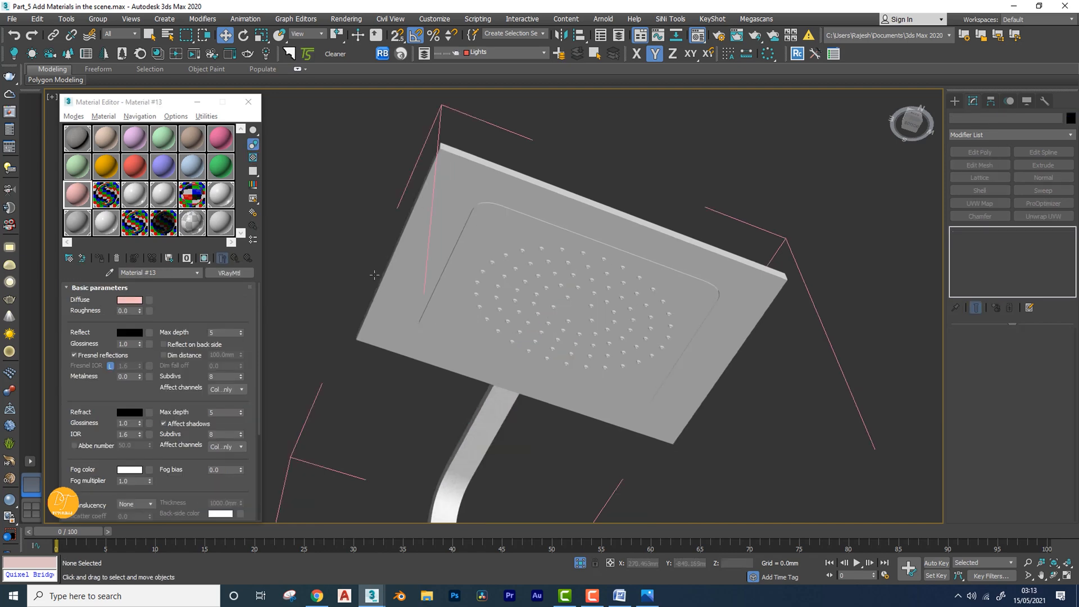
Assign the unused pink VRayMtl to the rectangular overhead shower plate and rename the material Shower_Tranparent
click(445, 164)
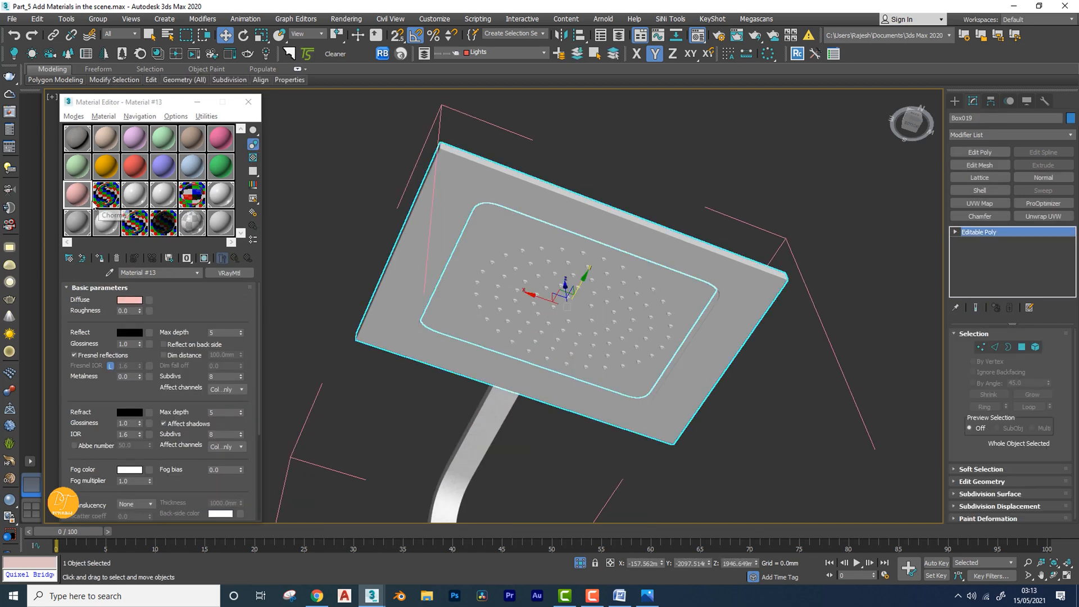
click(79, 196)
click(101, 260)
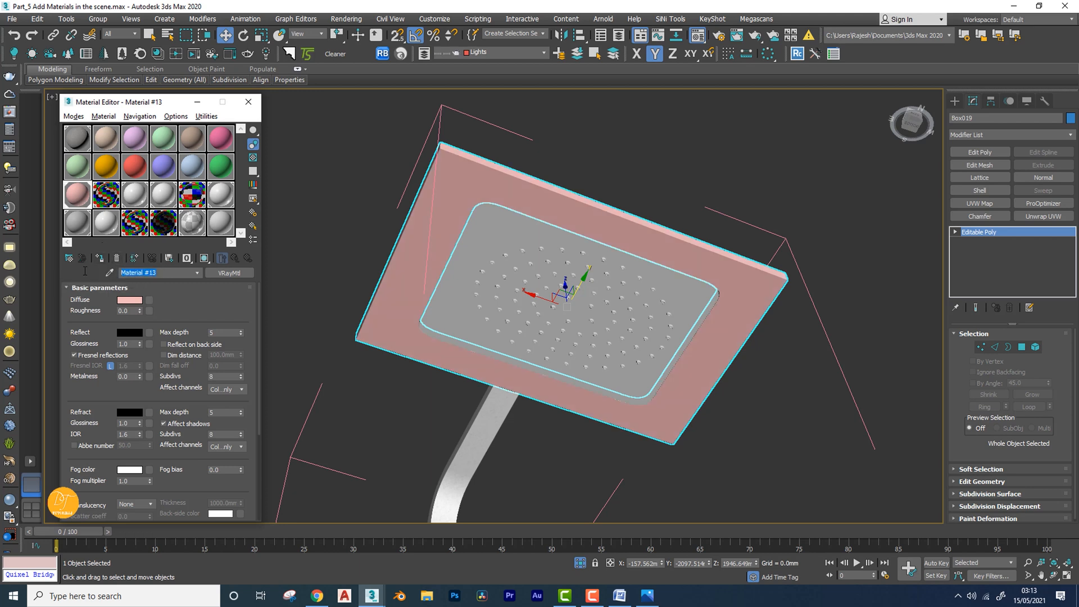
text(Shower_Tranparent)
Set the Shower_Tranparent diffuse colour to unsaturated light grey (230) and its reflection colour to pure white (255)
click(134, 302)
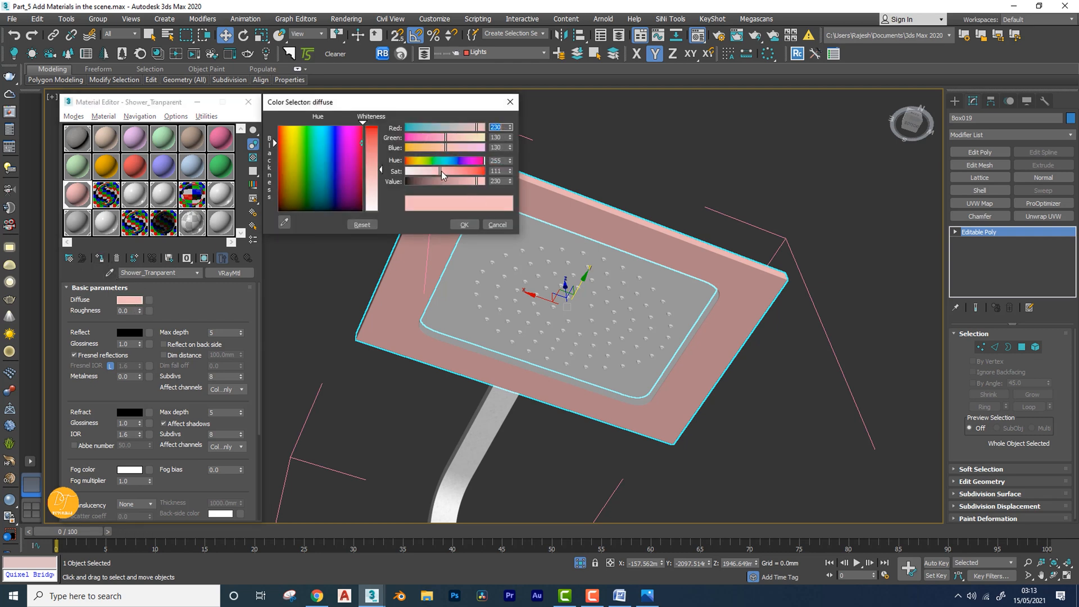
drag(441, 171, 406, 171)
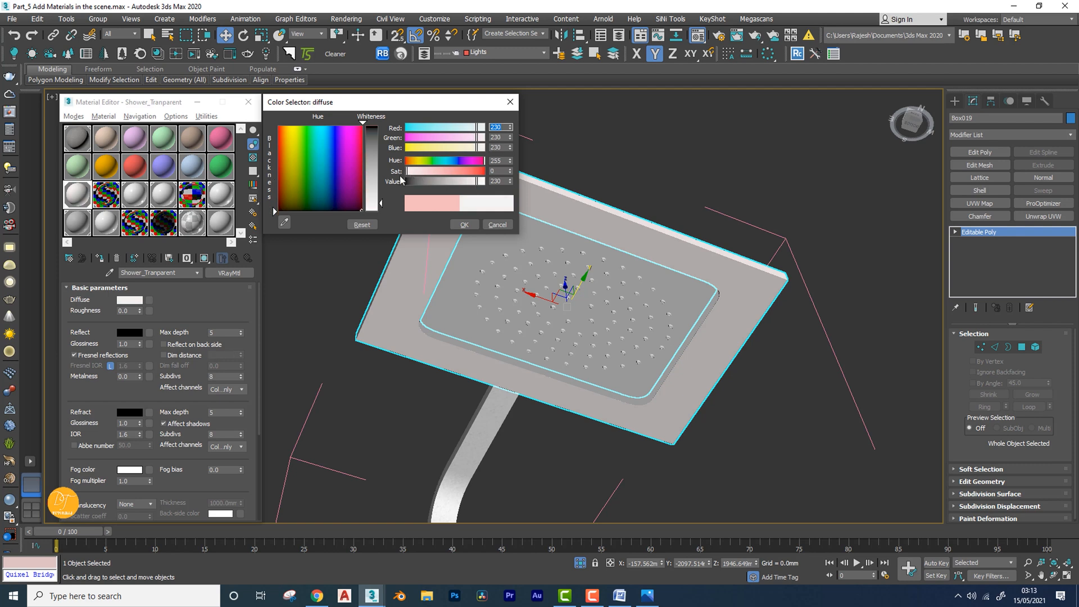
click(464, 225)
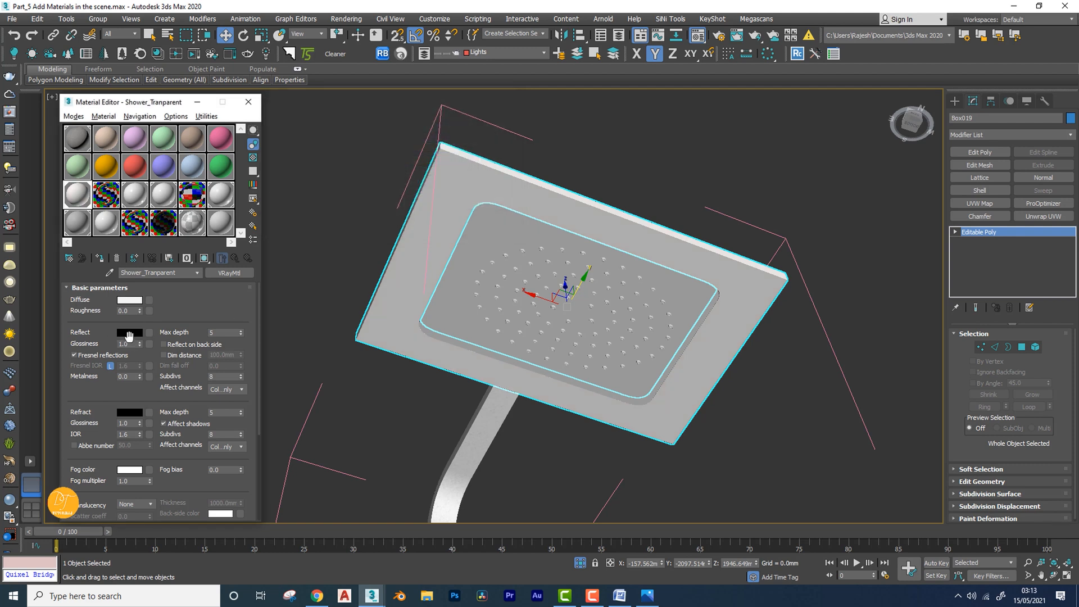
click(129, 333)
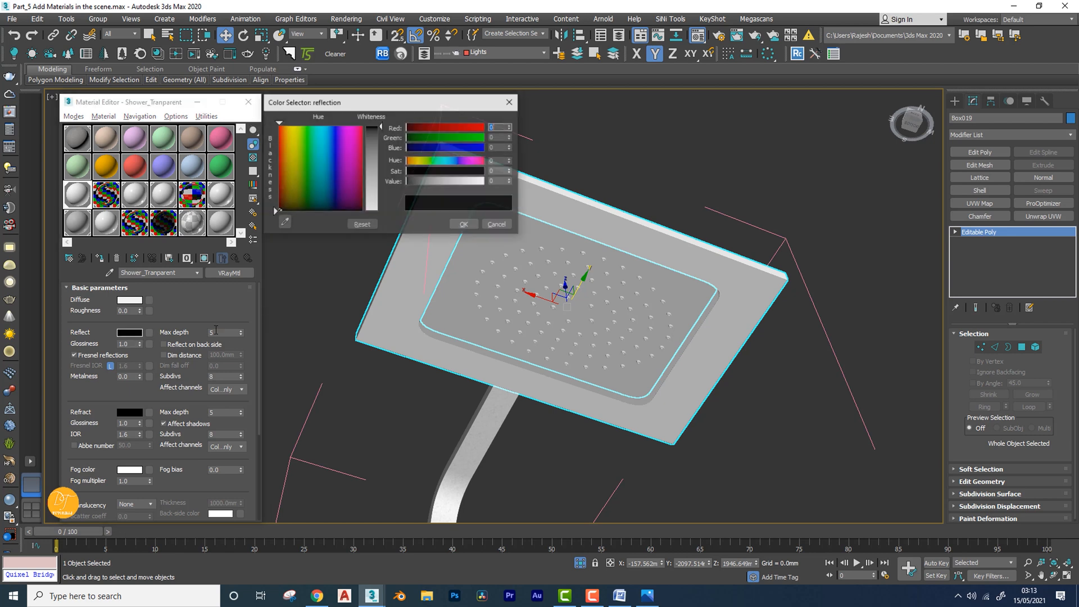
drag(435, 181, 484, 182)
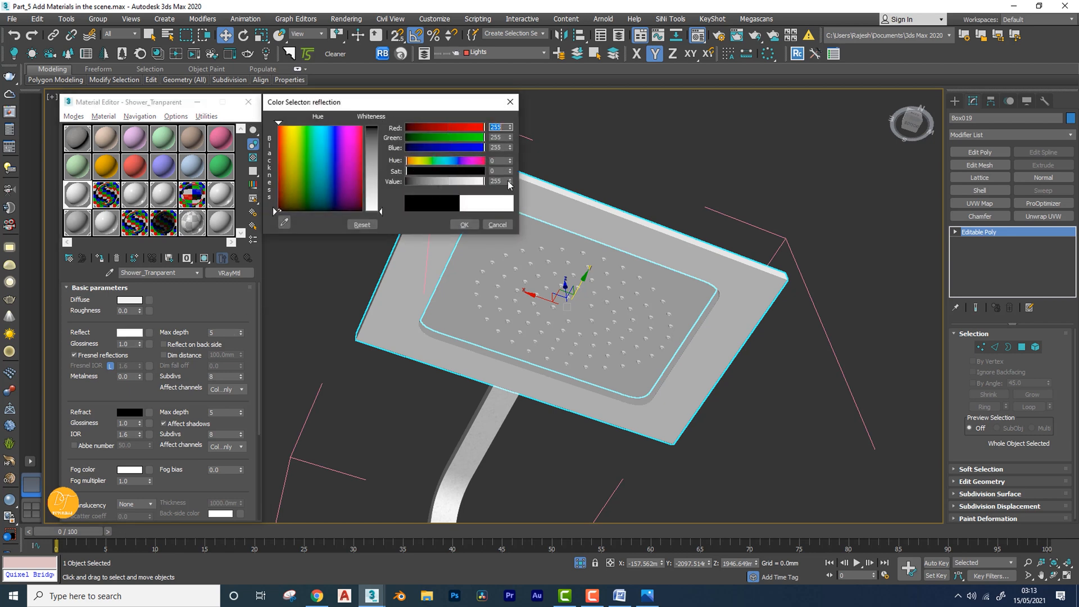
click(462, 226)
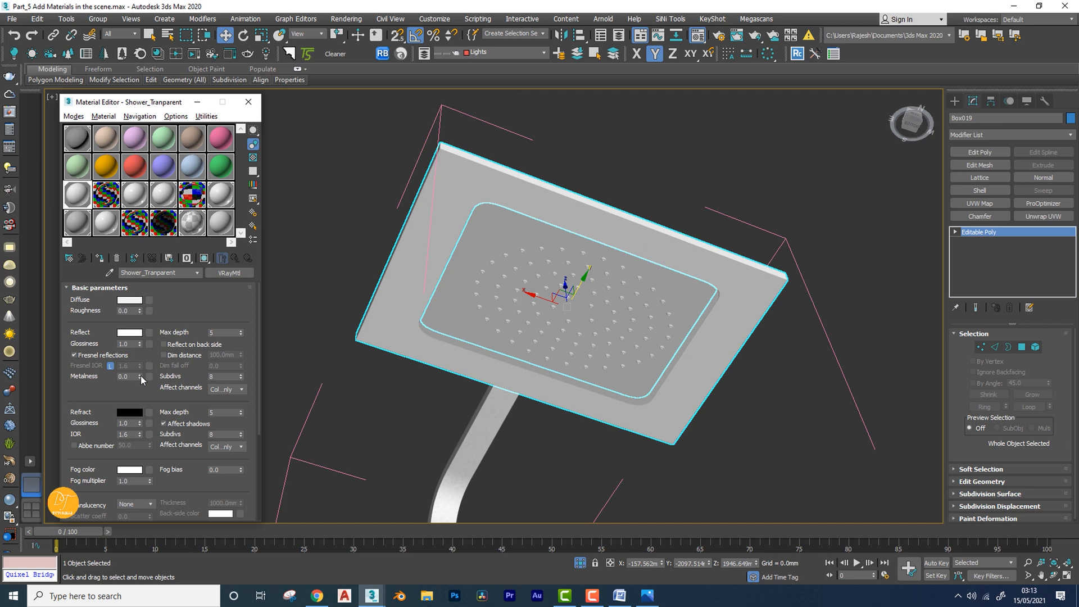
Set the reflection glossiness to 0.97 and the reflection max depth to 7
double_click(131, 344)
text(.97)
key(Return)
key(Tab)
mouse_move(386, 332)
alt+middle_down()
mouse_move(386, 341)
mouse_move(389, 329)
alt+middle_up()
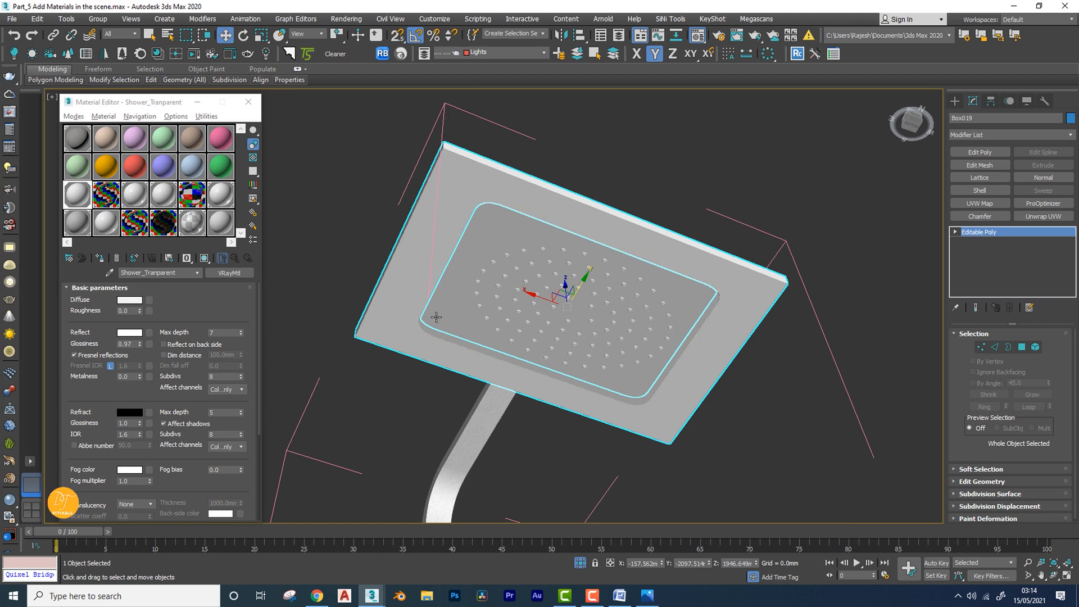
Unlock the Fresnel IOR of the Shower_Tranparent material and set it to 1.7
alt+middle_drag(435, 318, 446, 281)
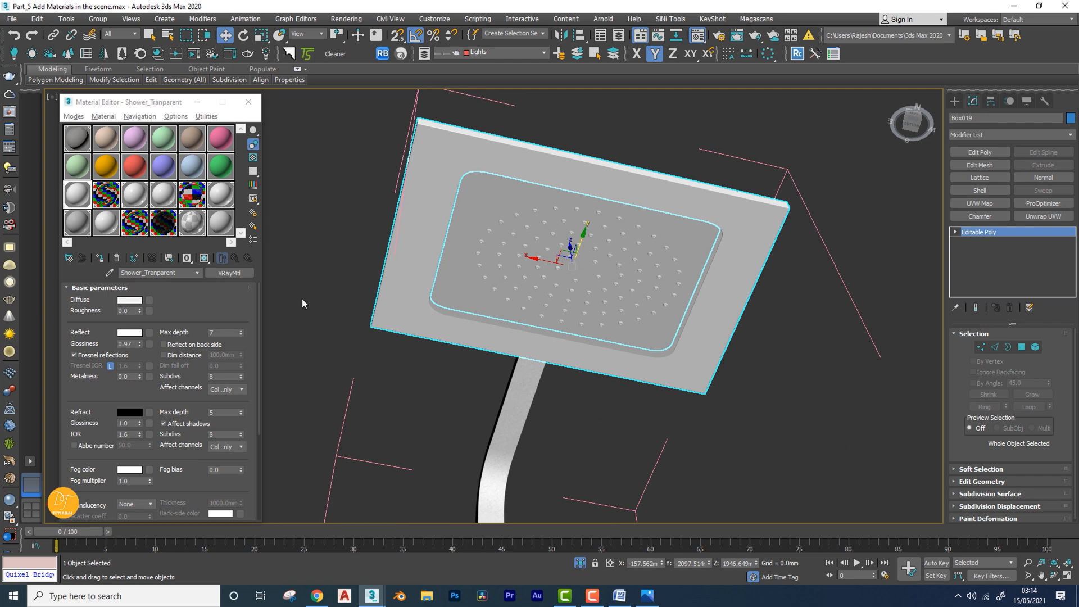
middle_drag(415, 355, 441, 313)
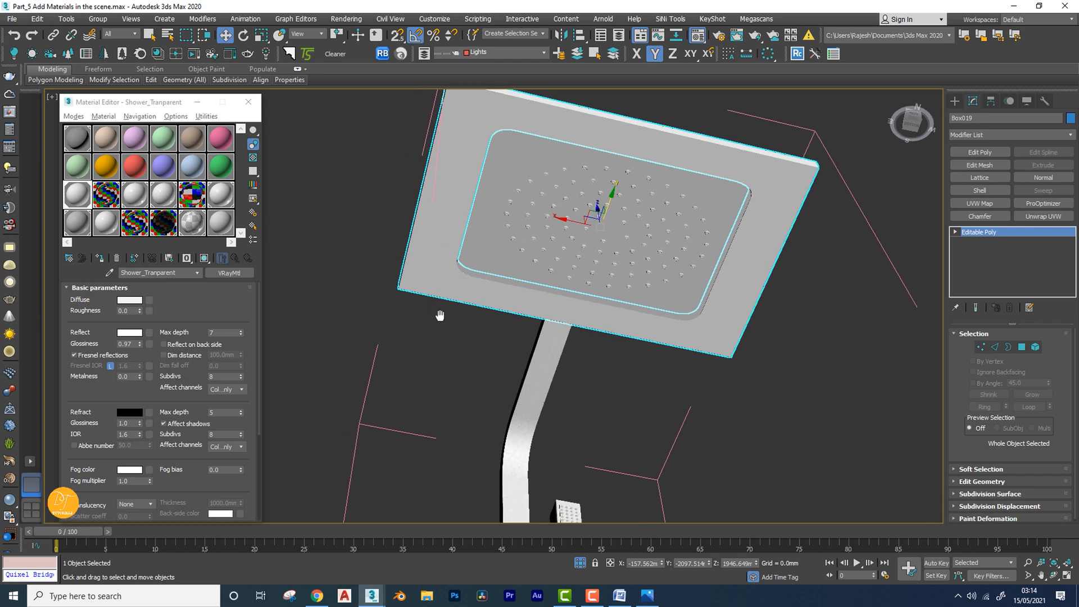
click(109, 366)
double_click(131, 366)
text(1)
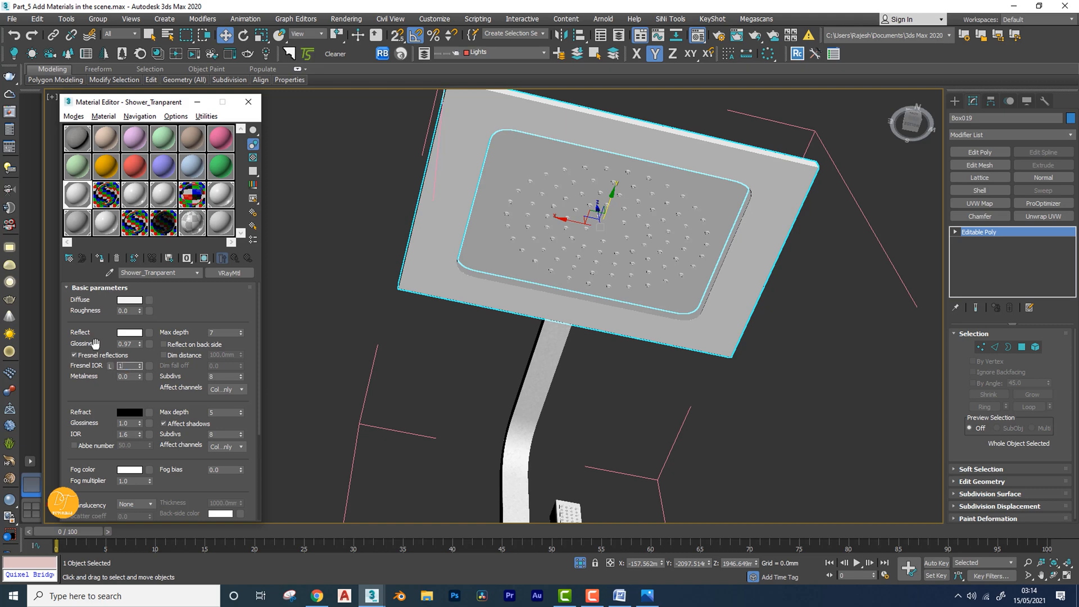
text(.7)
key(Return)
Open an enlarged preview of the Shower_Tranparent material beside the editor and set its refraction colour to white
double_click(82, 195)
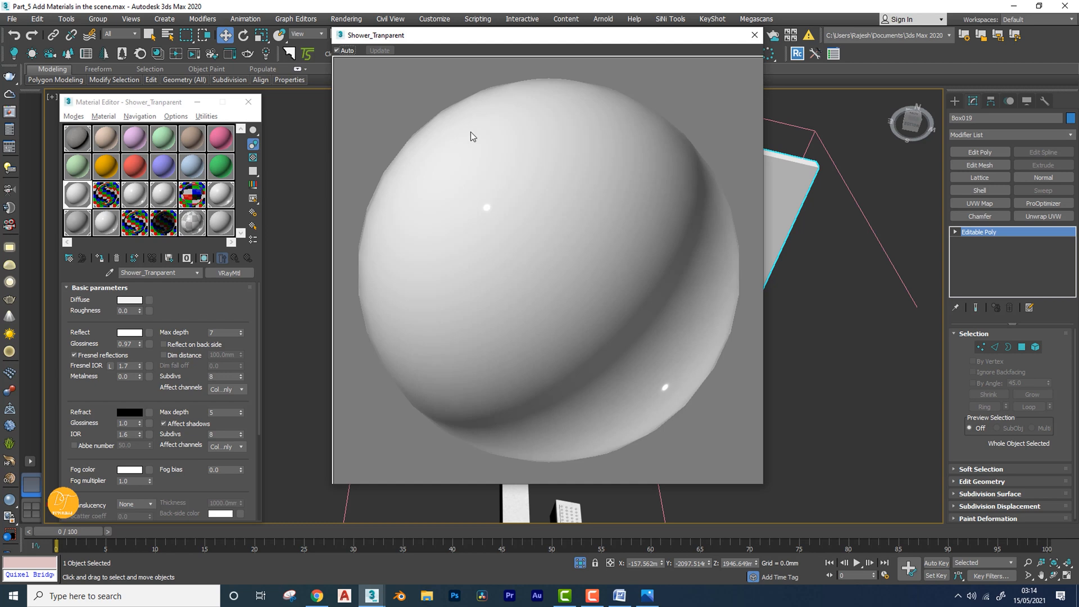
drag(543, 41, 783, 41)
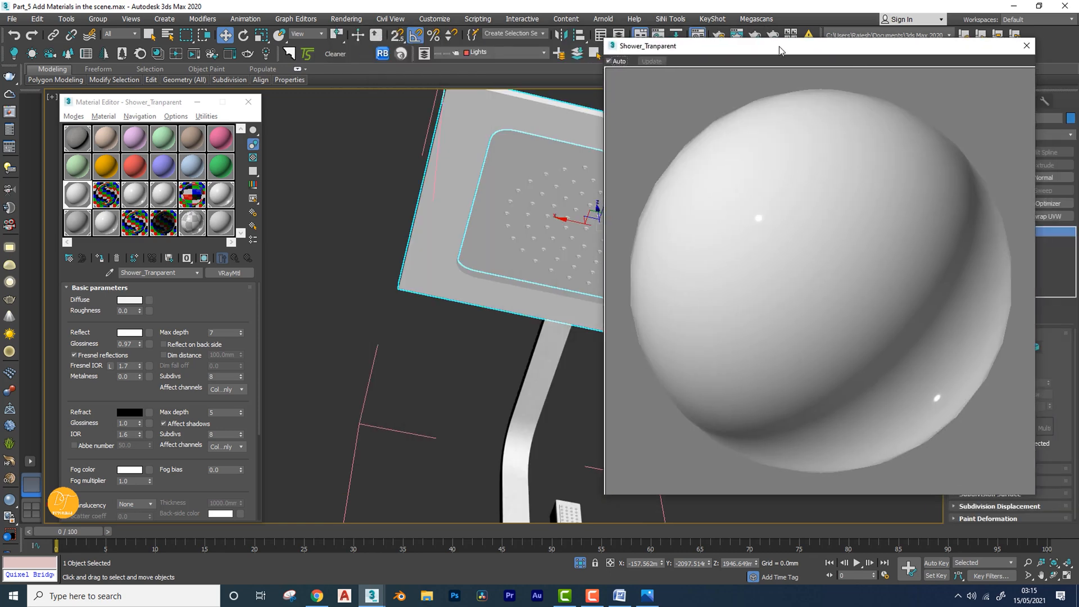
click(131, 413)
drag(428, 181, 482, 181)
click(462, 225)
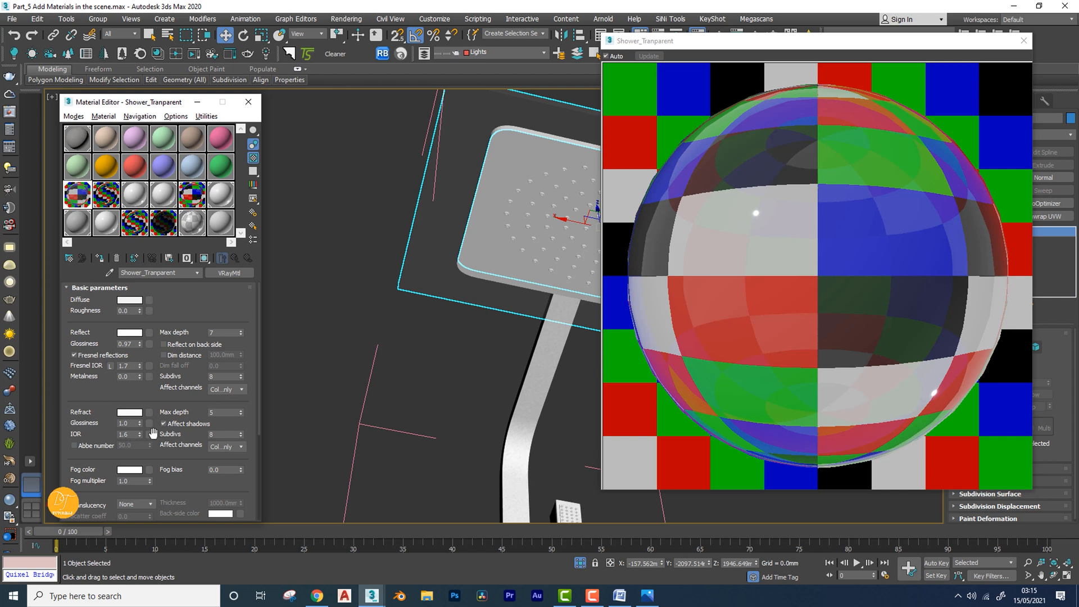
Set the refraction glossiness to 0.98 and, after trying a refraction IOR of 1.4, set it to 1.5
drag(131, 423, 102, 422)
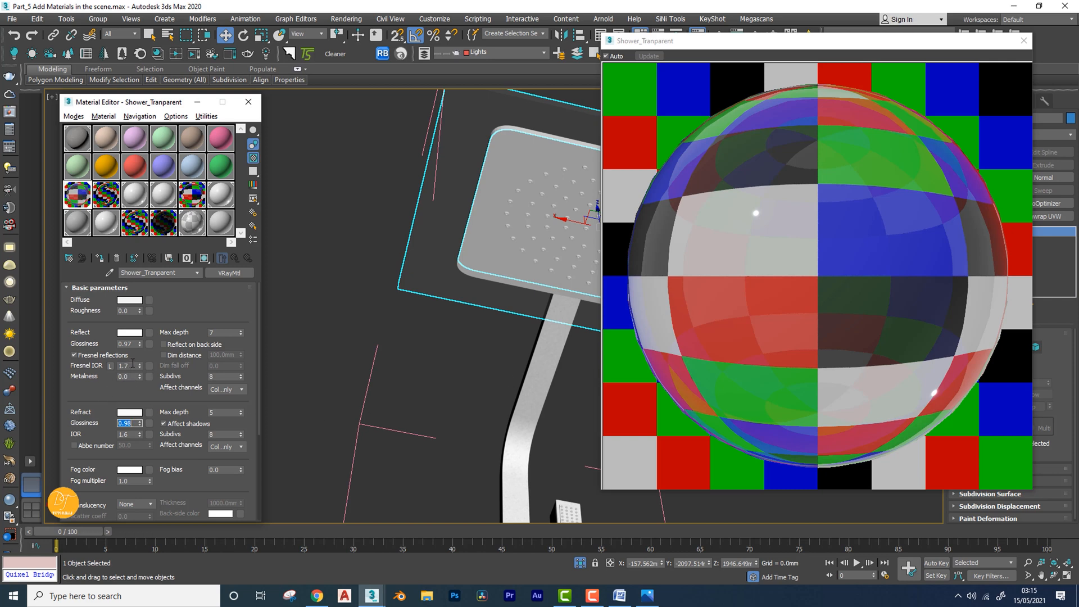
double_click(131, 365)
double_click(133, 434)
text(1.)
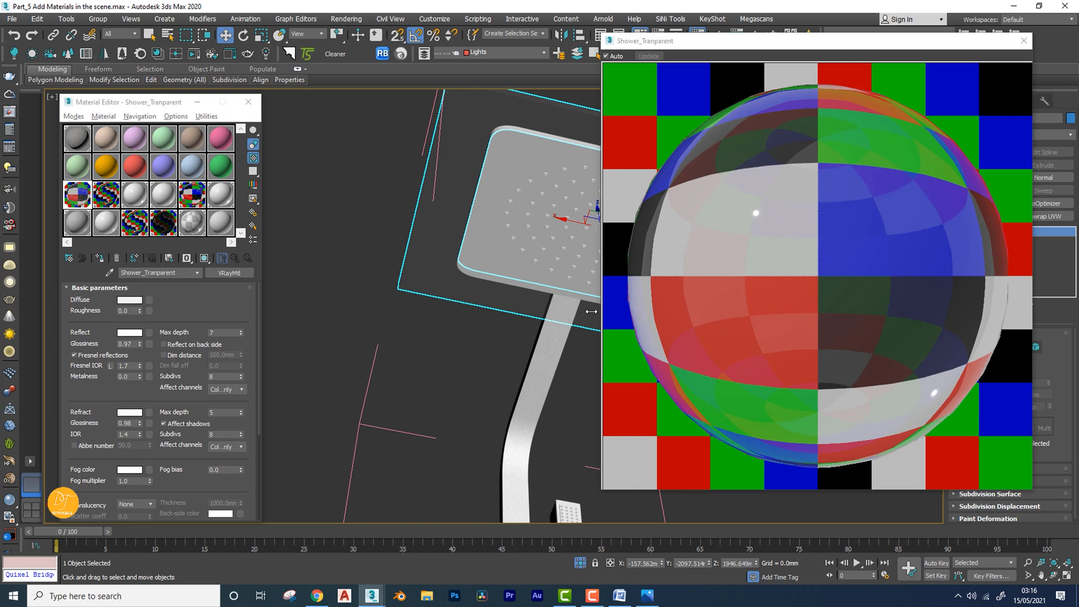
double_click(134, 434)
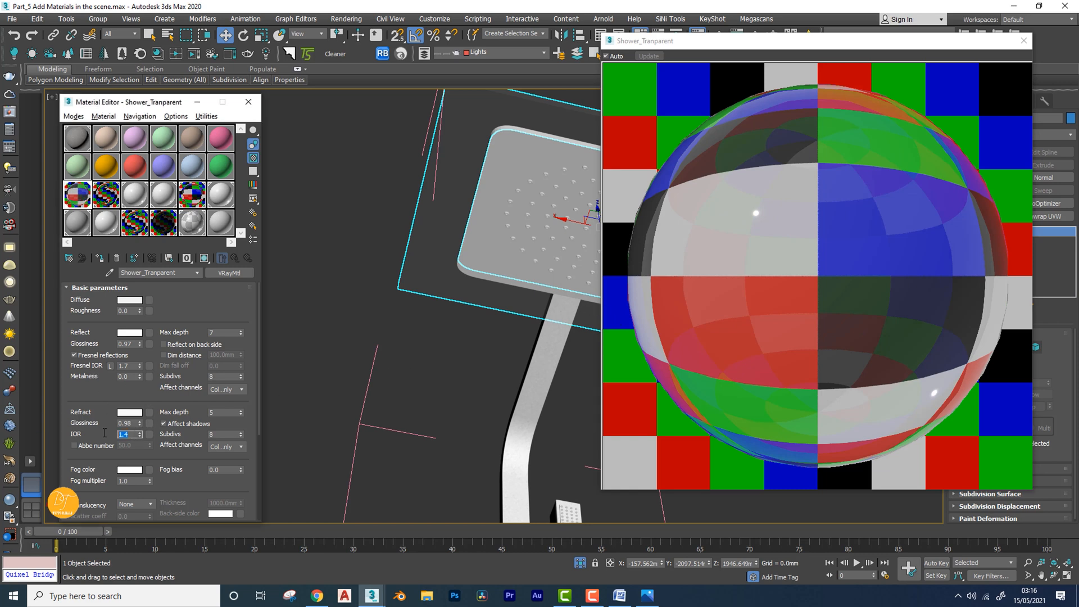
text(1)
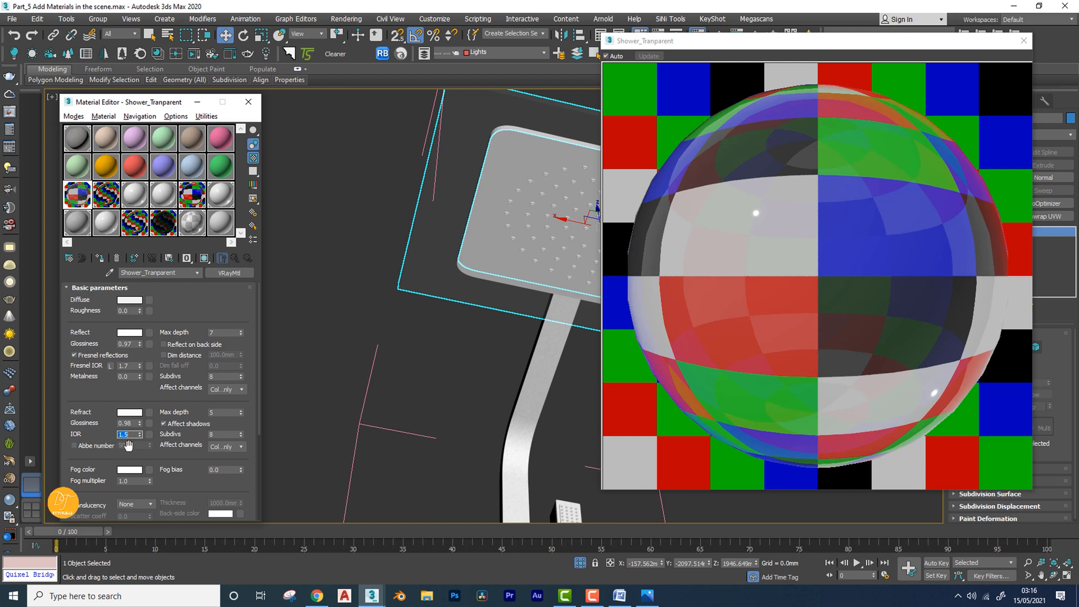
Raise the refraction and reflection subdivisions to 20 each and close the enlarged material preview
click(219, 434)
click(223, 376)
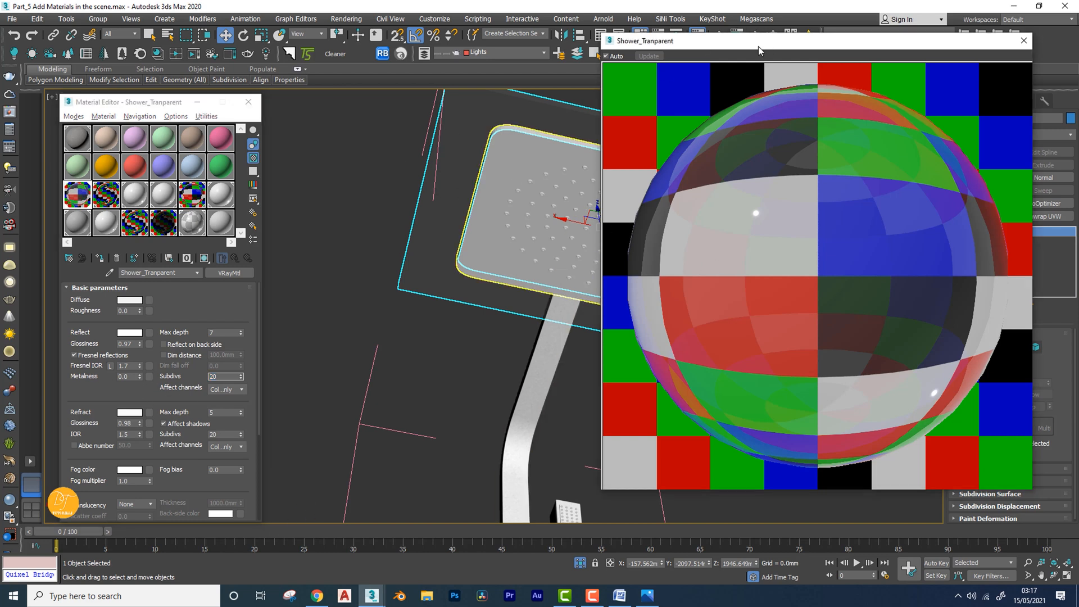
drag(767, 43, 582, 47)
click(838, 44)
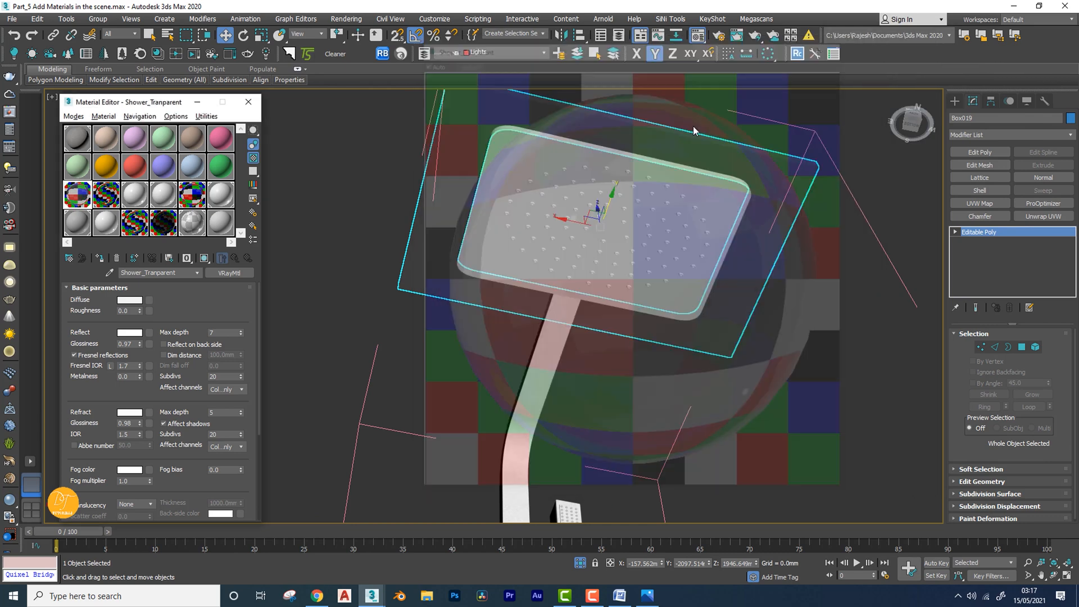
Set the Shower_Tranparent material's fog colour to a darkened grey-blue with hue 135 and saturation 104, dismissing the autosave error
alt+middle_drag(537, 343, 466, 322)
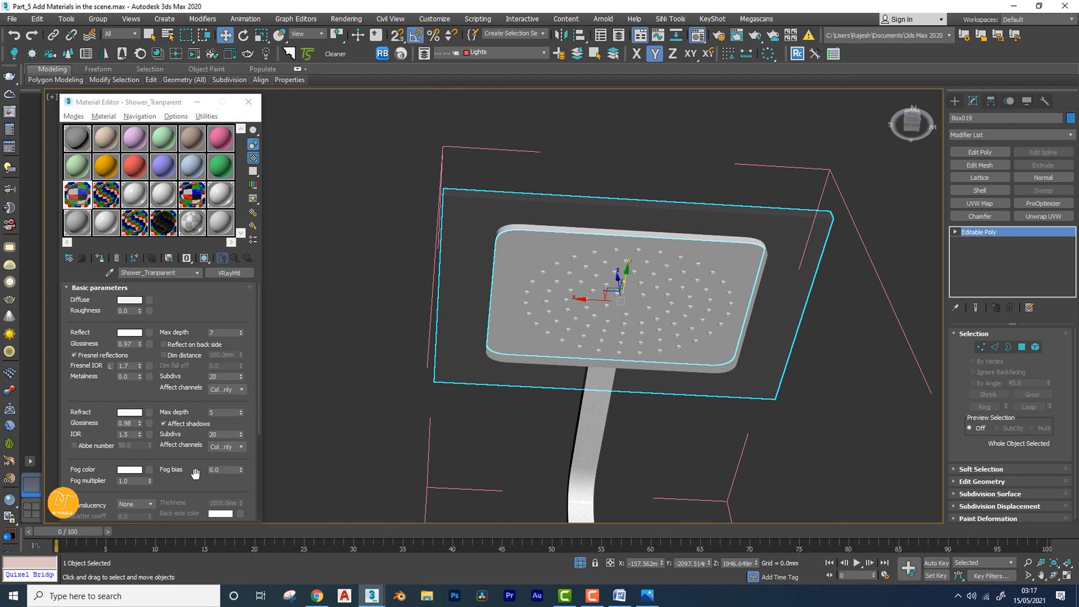
drag(195, 482, 183, 405)
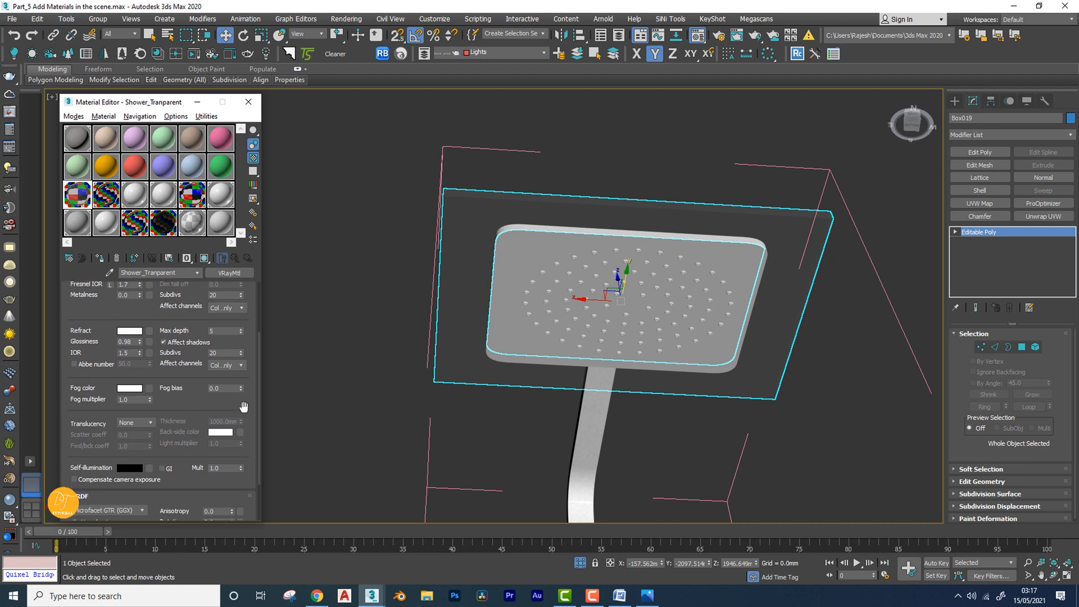
click(129, 389)
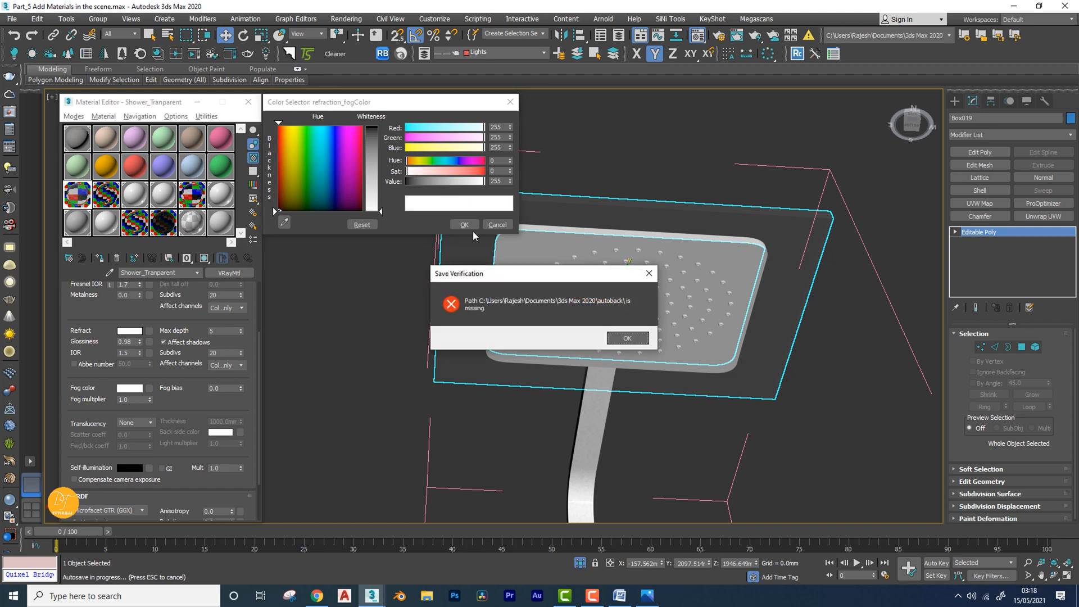
click(641, 337)
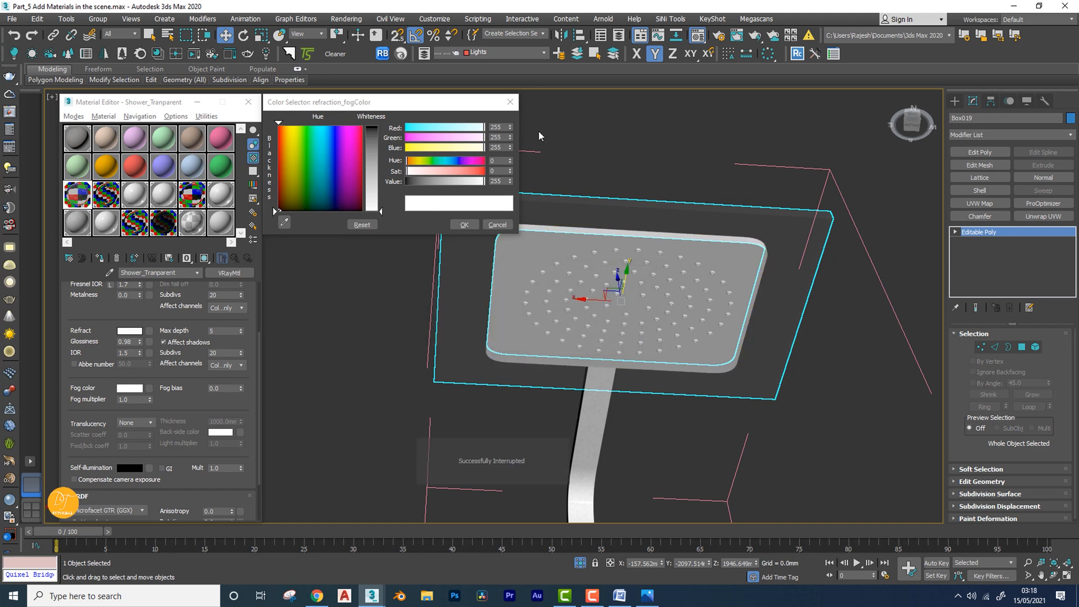
click(436, 160)
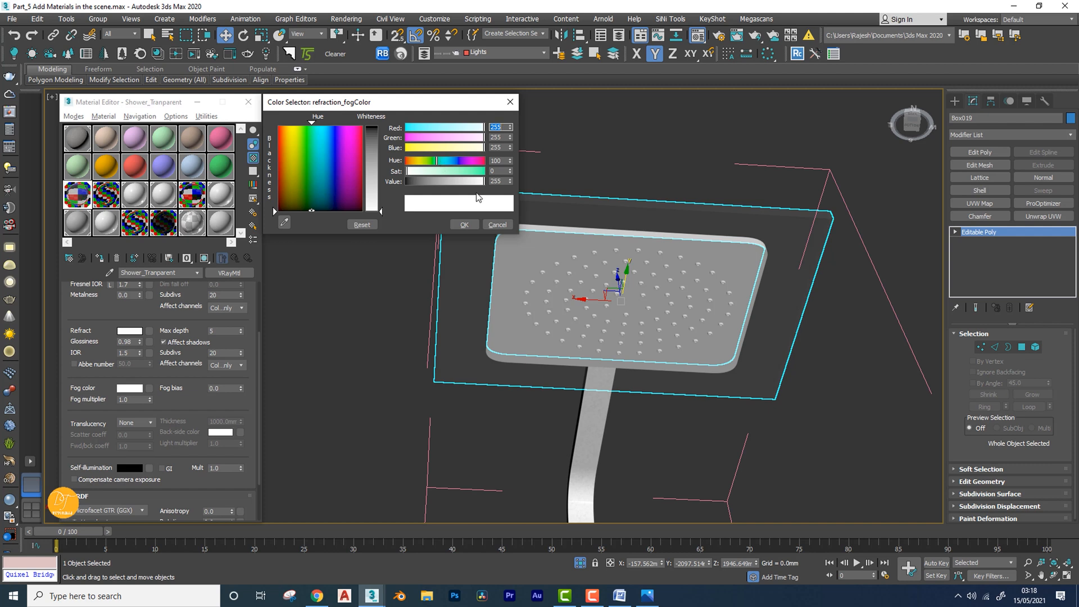
drag(436, 163, 448, 163)
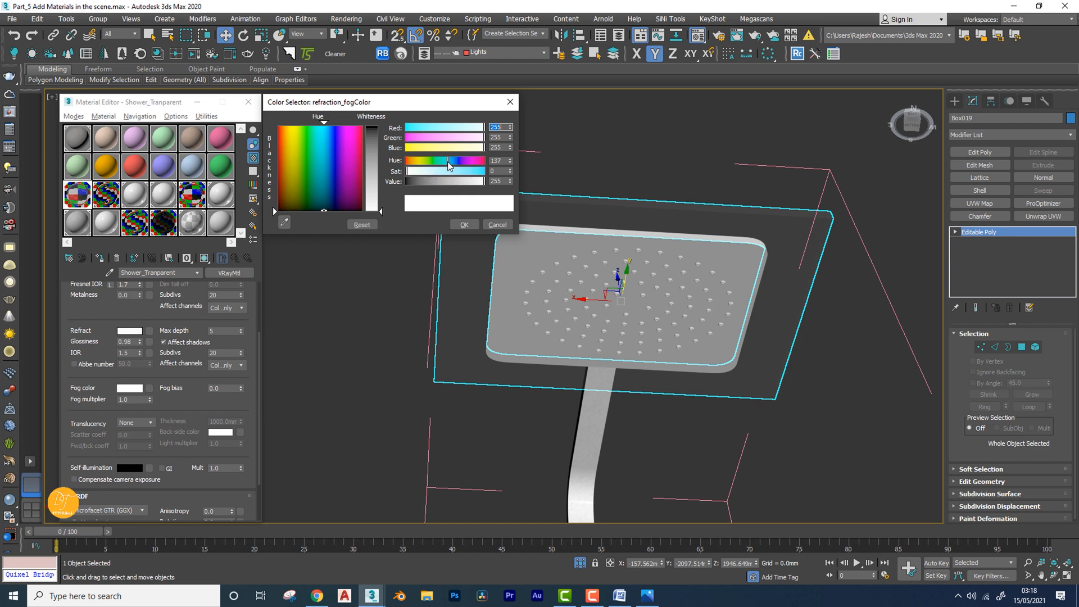
drag(448, 161, 438, 179)
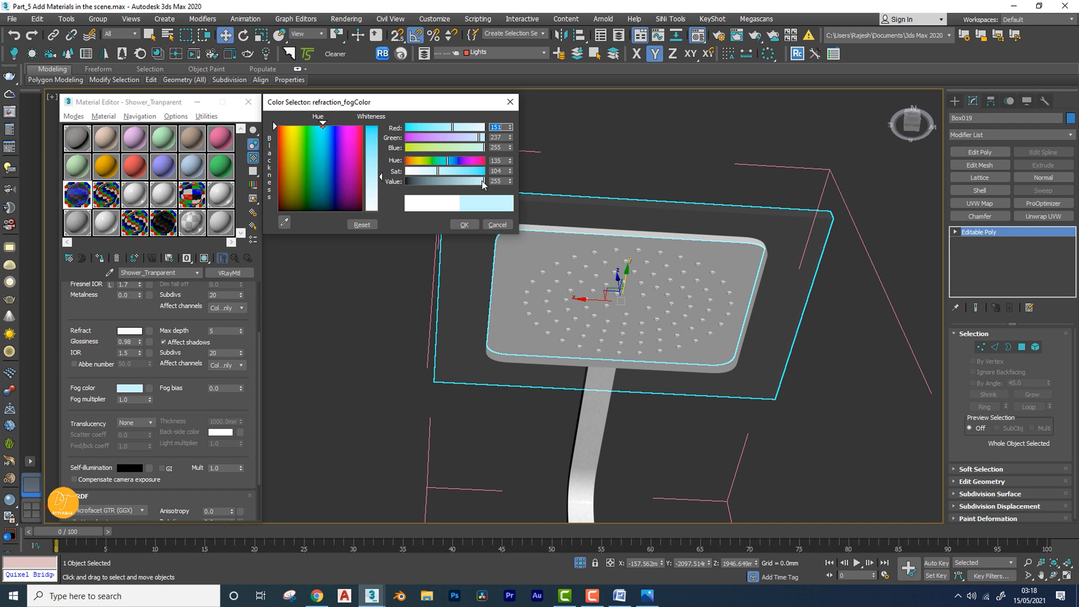
drag(482, 181, 429, 183)
click(469, 225)
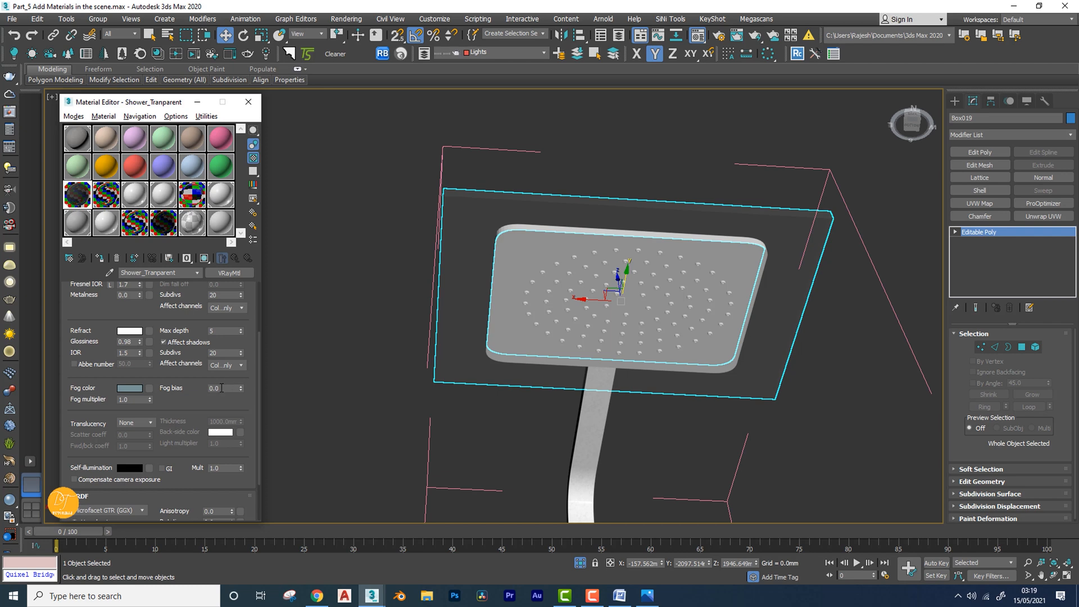
Set the fog bias of the Shower_Tranparent material to 2, comparing it with 0 in an enlarged material preview
double_click(222, 388)
text(2)
click(75, 196)
double_click(76, 196)
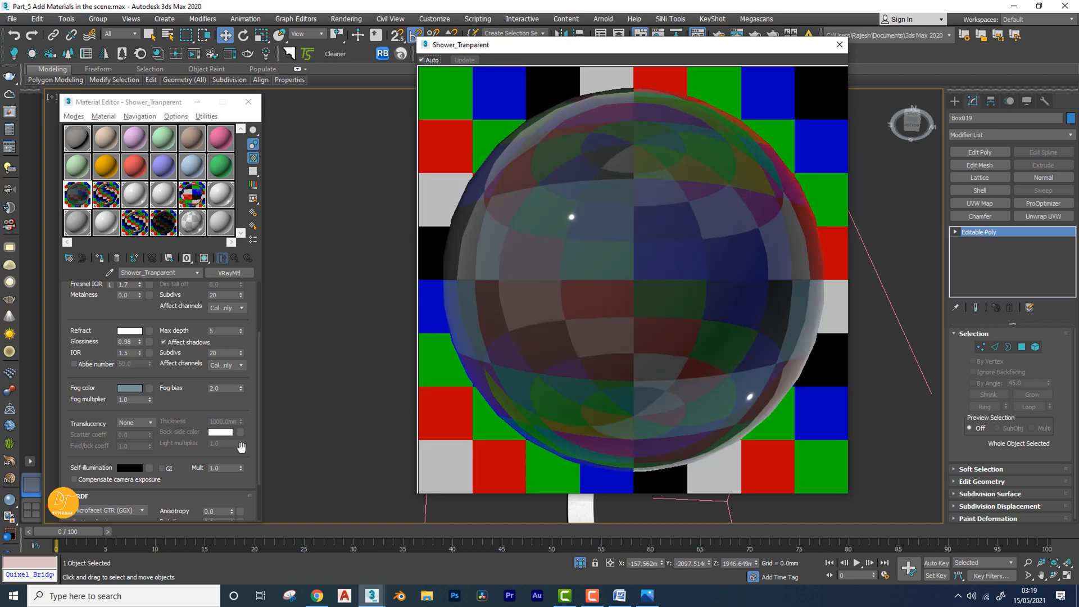
right_click(241, 388)
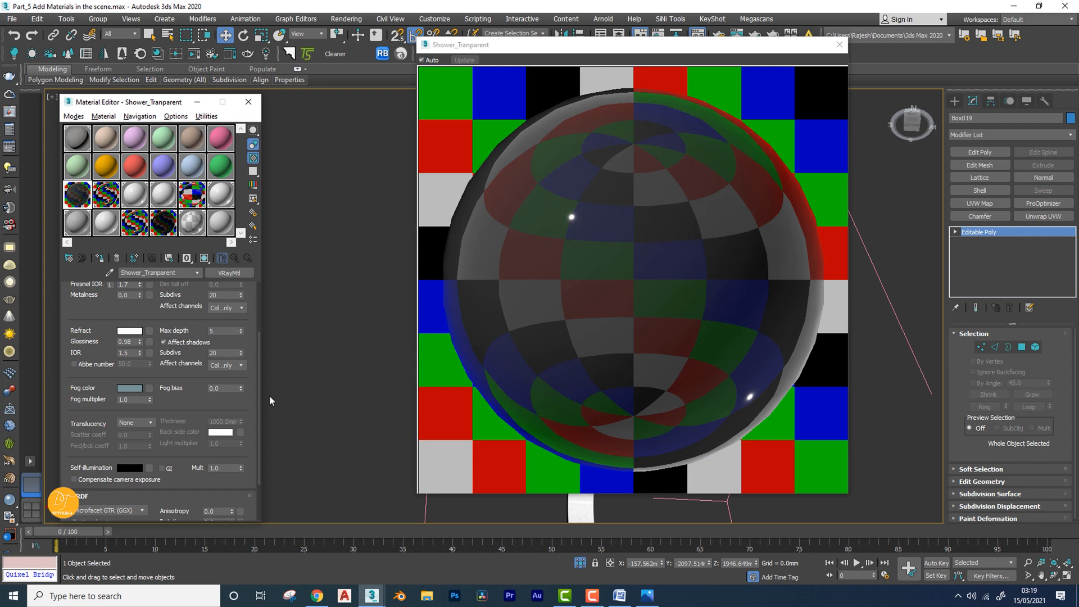
double_click(216, 388)
text(2)
key(Return)
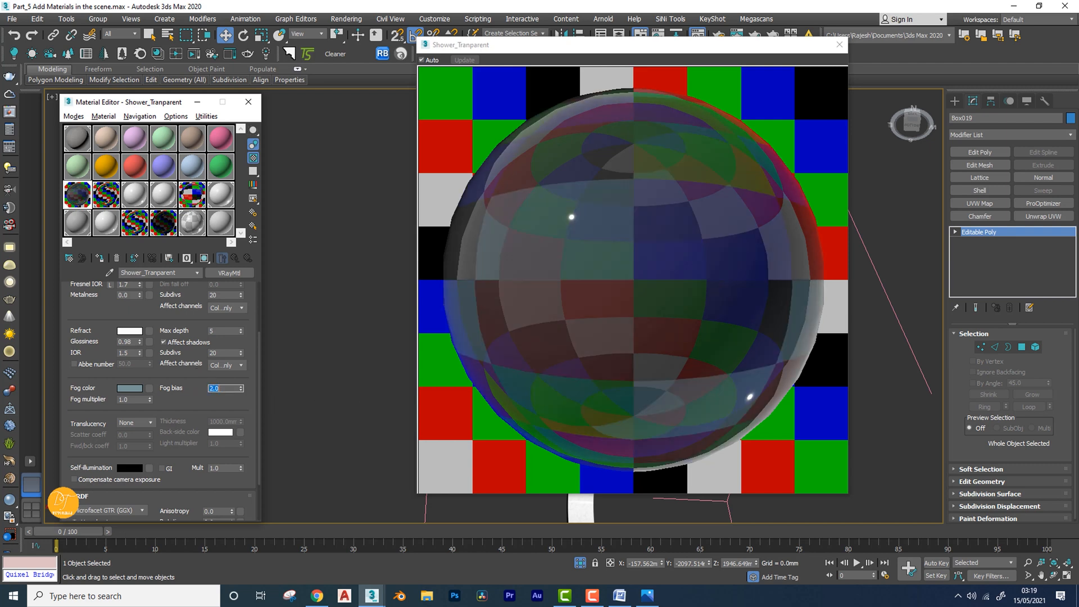
Set the Shower_Tranparent material's fog multiplier to 0.2 and close the enlarged preview
double_click(134, 399)
text(.2)
key(Return)
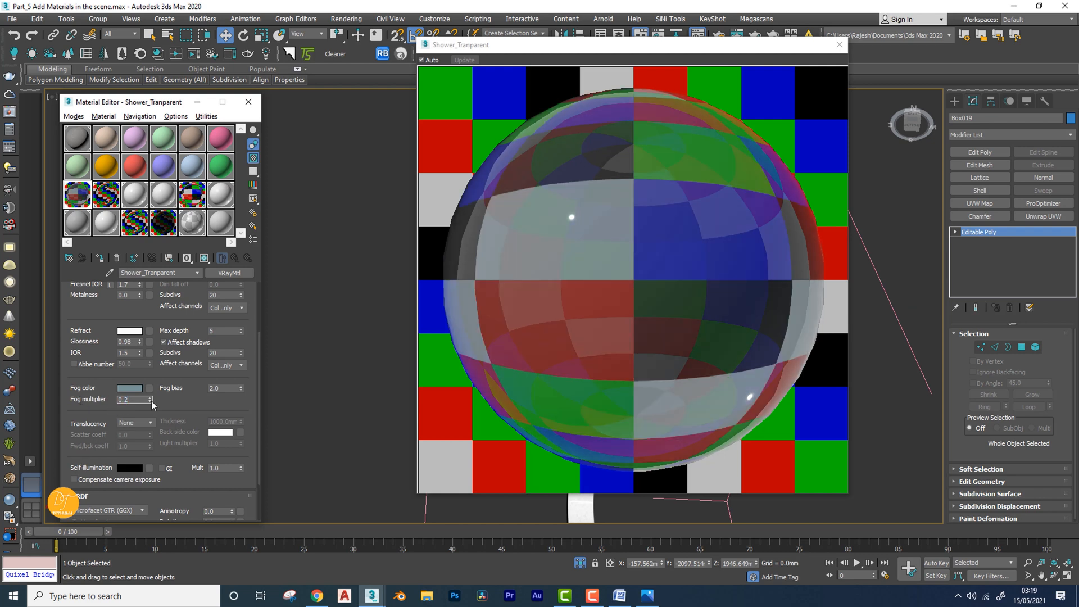
click(839, 45)
Select all the small spray nozzles under the overhead shower plate using wireframe display, then return to shaded display
alt+middle_drag(457, 320, 571, 340)
scroll(556, 283, up, 3)
scroll(514, 289, up, 5)
scroll(514, 289, down, 4)
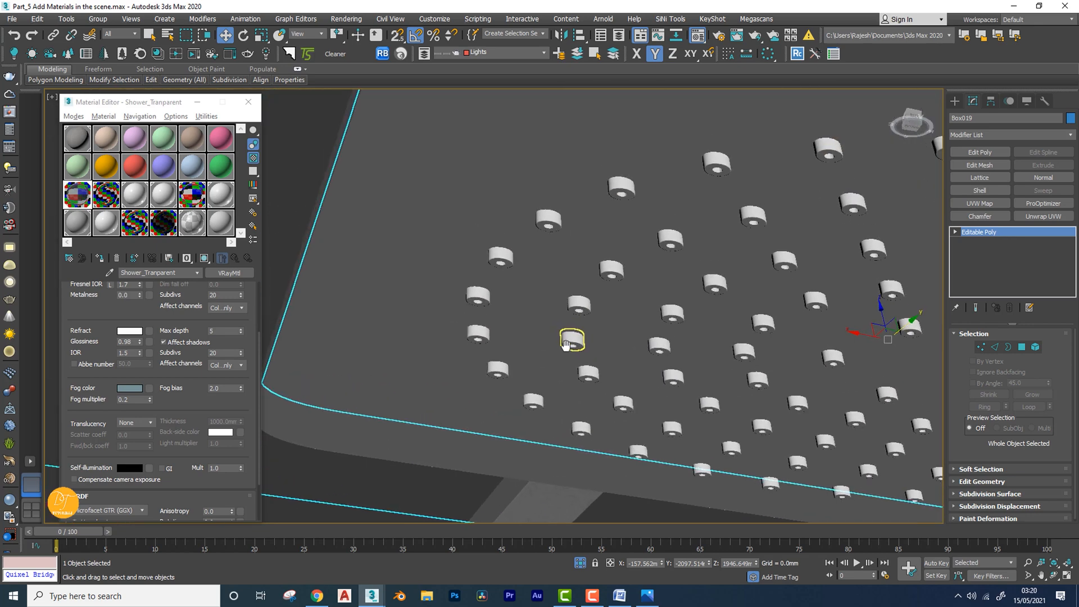
click(478, 334)
key(F3)
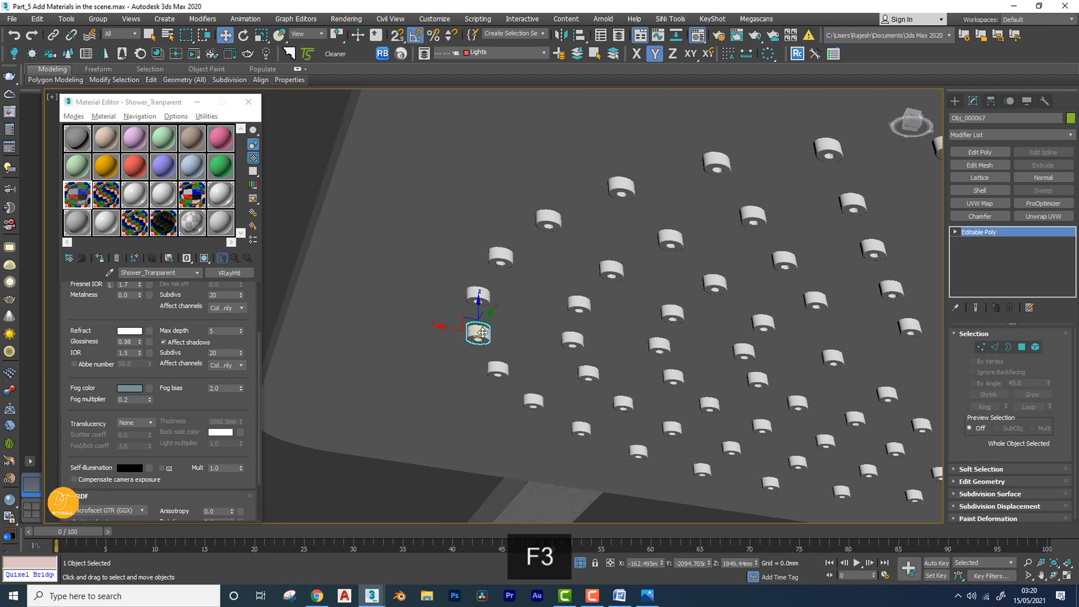
scroll(482, 332, down, 3)
alt+middle_drag(530, 352, 504, 326)
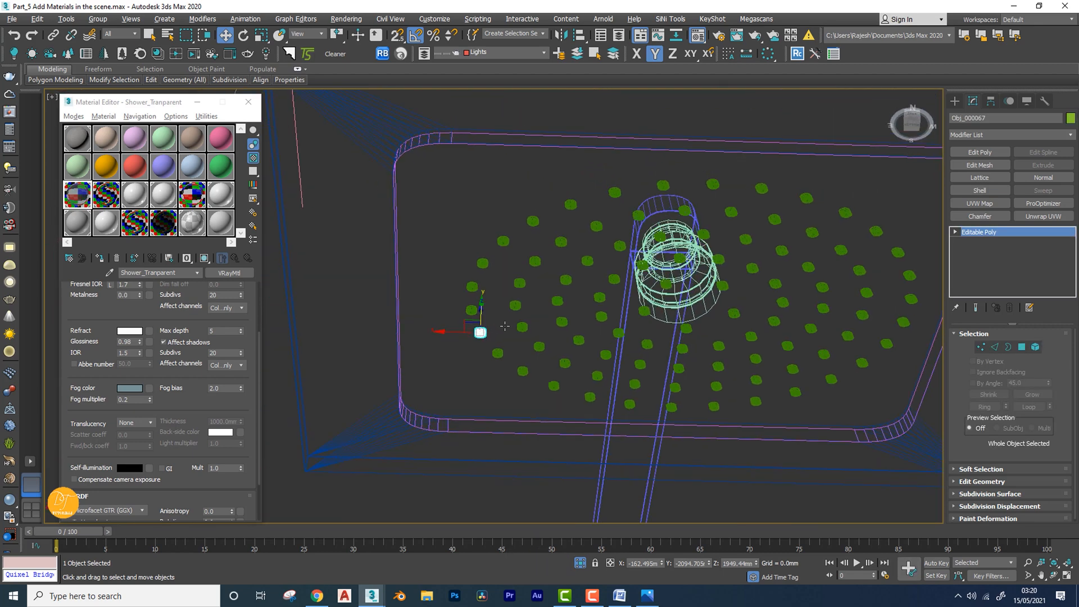
drag(551, 390, 553, 390)
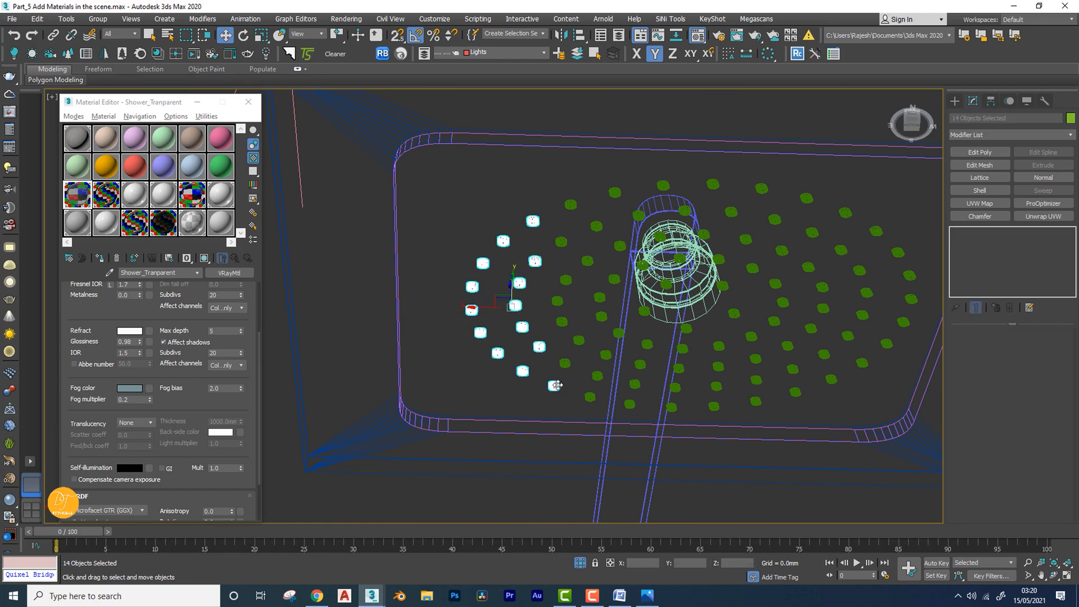
alt+middle_drag(553, 388, 648, 383)
drag(400, 382, 716, 315)
alt+middle_drag(678, 364, 667, 360)
middle_drag(517, 363, 645, 364)
alt+drag(454, 392, 551, 272)
alt+middle_drag(586, 315, 578, 289)
scroll(571, 339, down, 4)
key(F3)
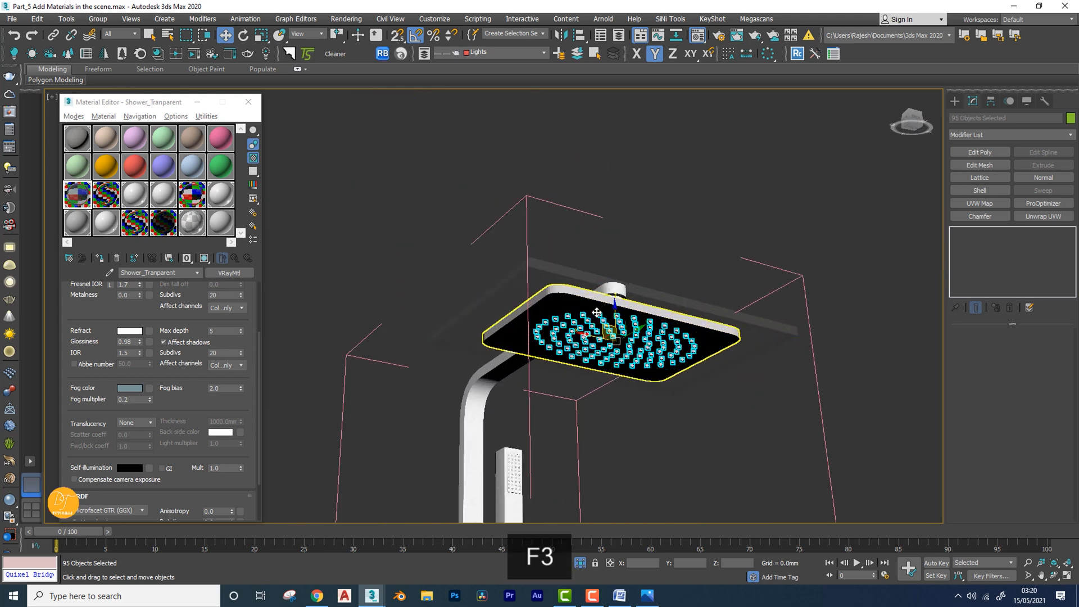
Examine the selected nozzles, the shower arm, the hand shower and its holder from several angles
scroll(607, 337, up, 10)
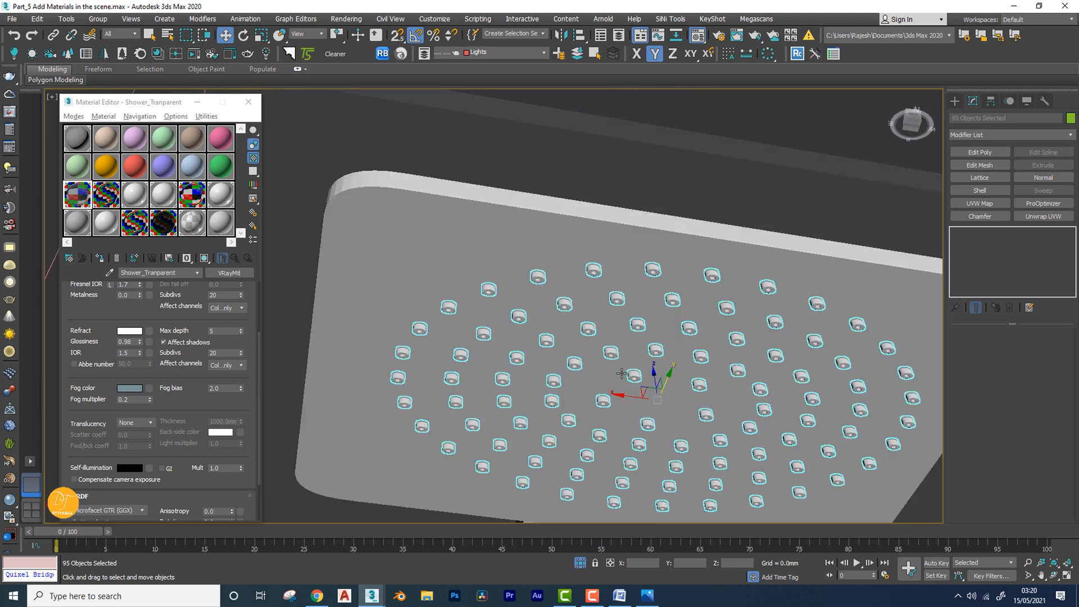
middle_drag(621, 373, 539, 319)
scroll(533, 314, down, 5)
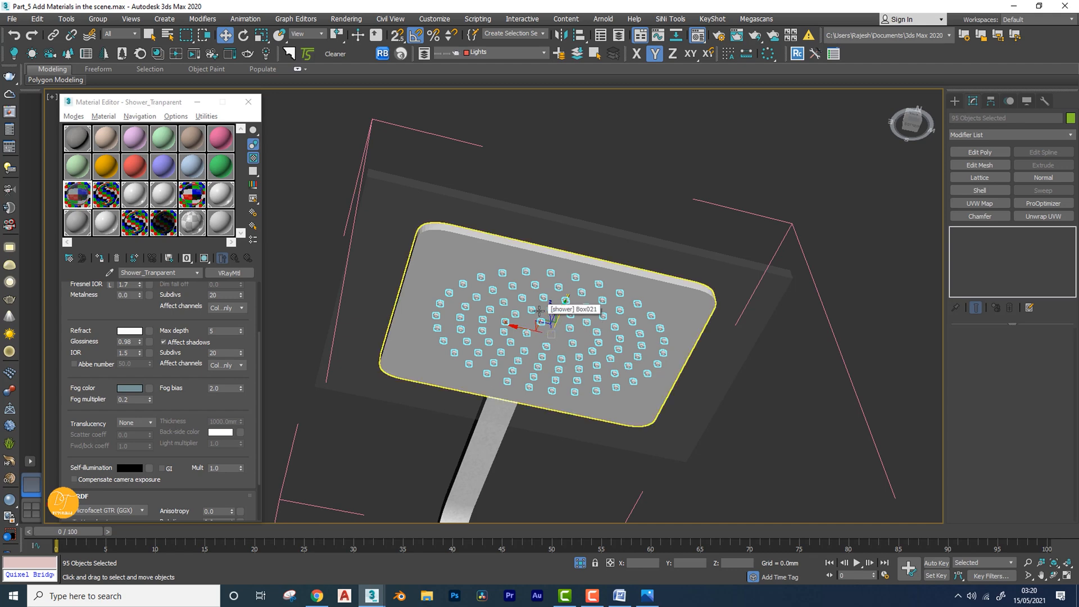
middle_drag(580, 331, 555, 347)
middle_drag(555, 348, 511, 323)
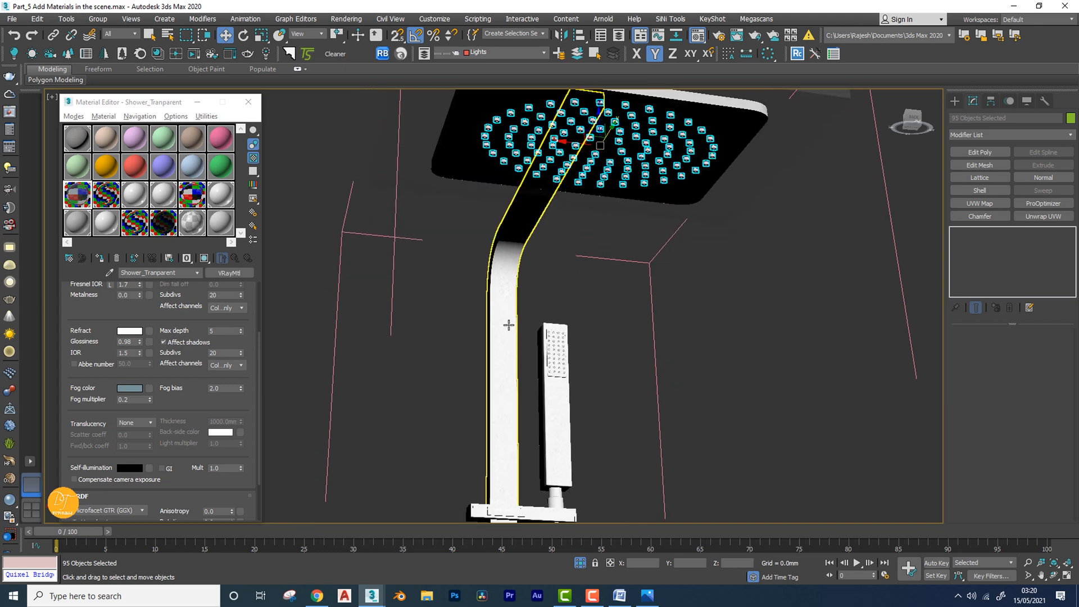
scroll(508, 325, down, 5)
scroll(494, 371, up, 8)
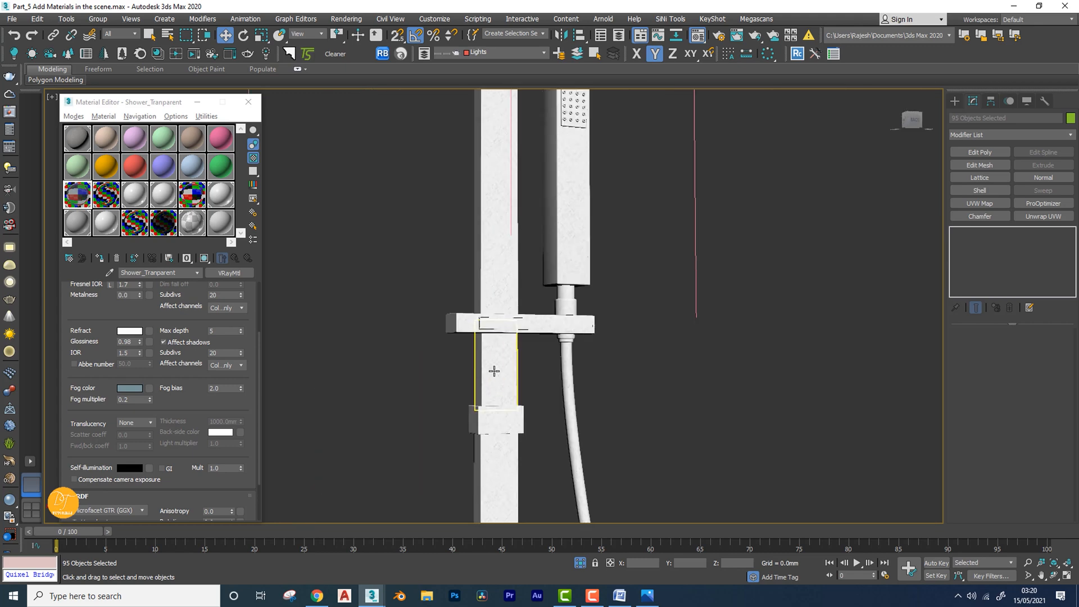
alt+middle_drag(494, 371, 549, 388)
scroll(535, 334, up, 2)
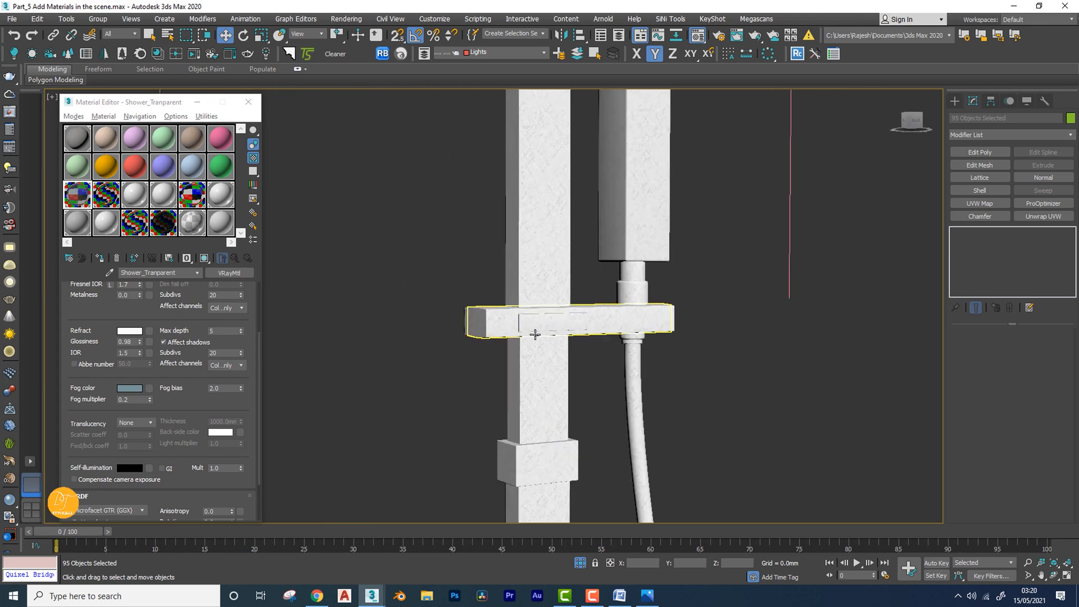
scroll(554, 331, down, 4)
middle_drag(540, 276, 560, 355)
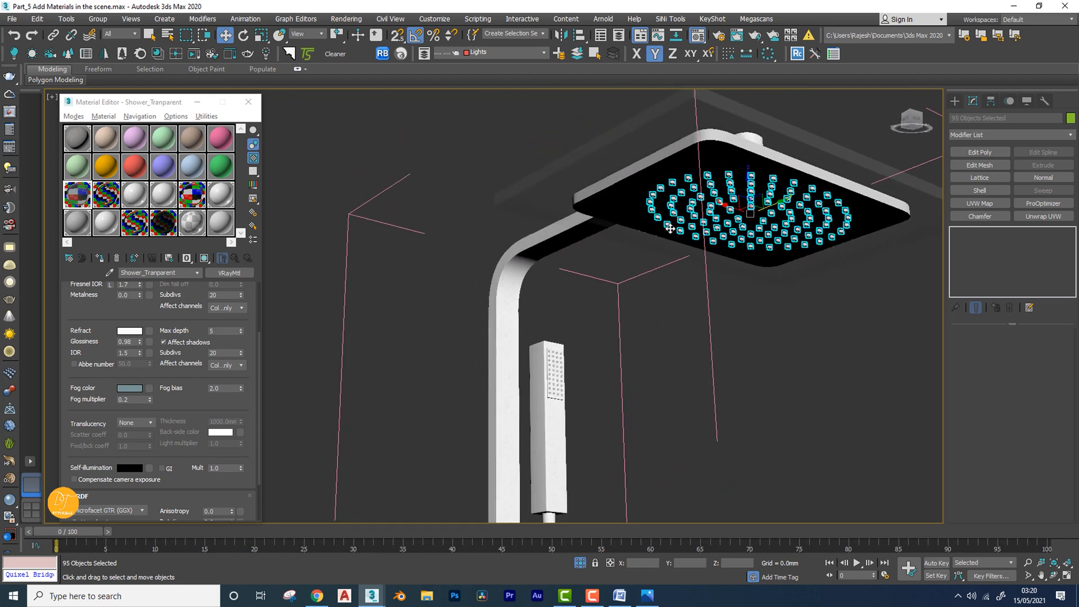
scroll(670, 197, up, 3)
scroll(669, 198, down, 1)
alt+middle_drag(670, 198, 656, 269)
scroll(654, 255, down, 3)
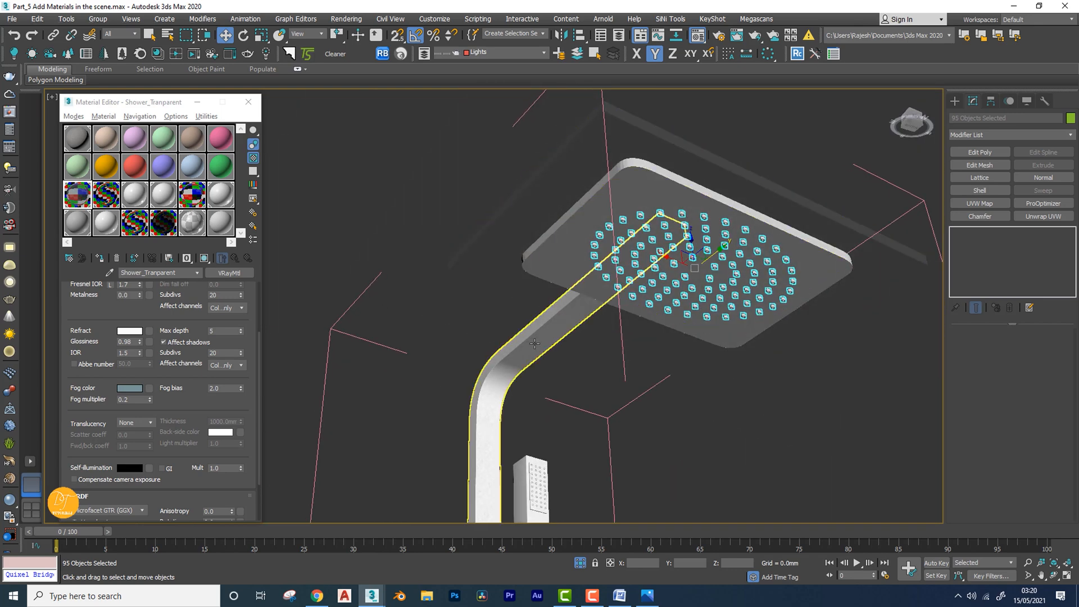
alt+middle_drag(543, 349, 569, 334)
scroll(585, 262, up, 5)
scroll(587, 261, down, 3)
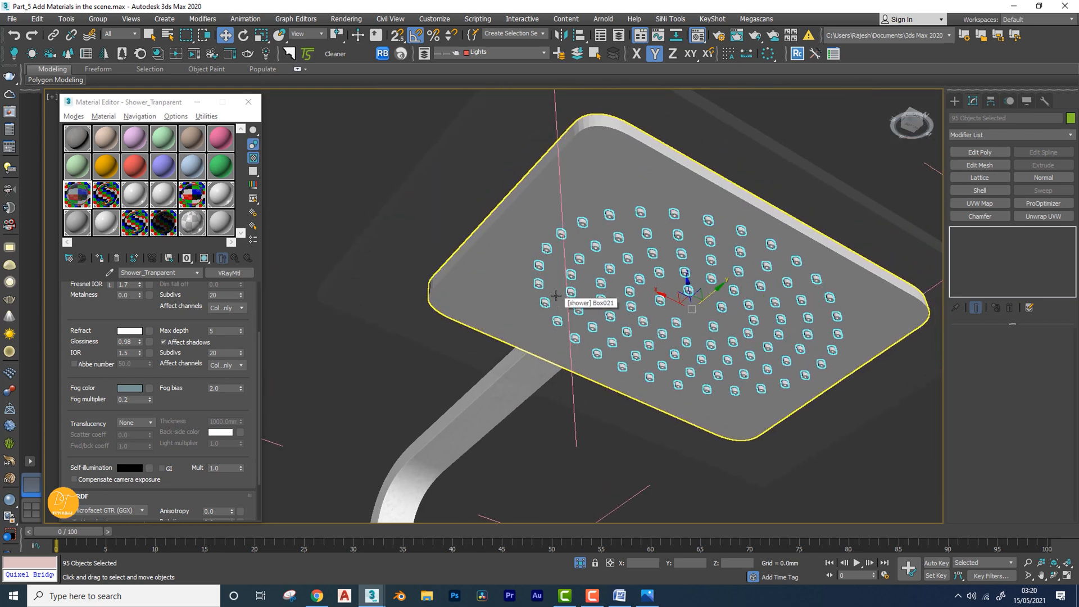
scroll(545, 302, up, 5)
scroll(546, 302, down, 4)
scroll(546, 301, up, 3)
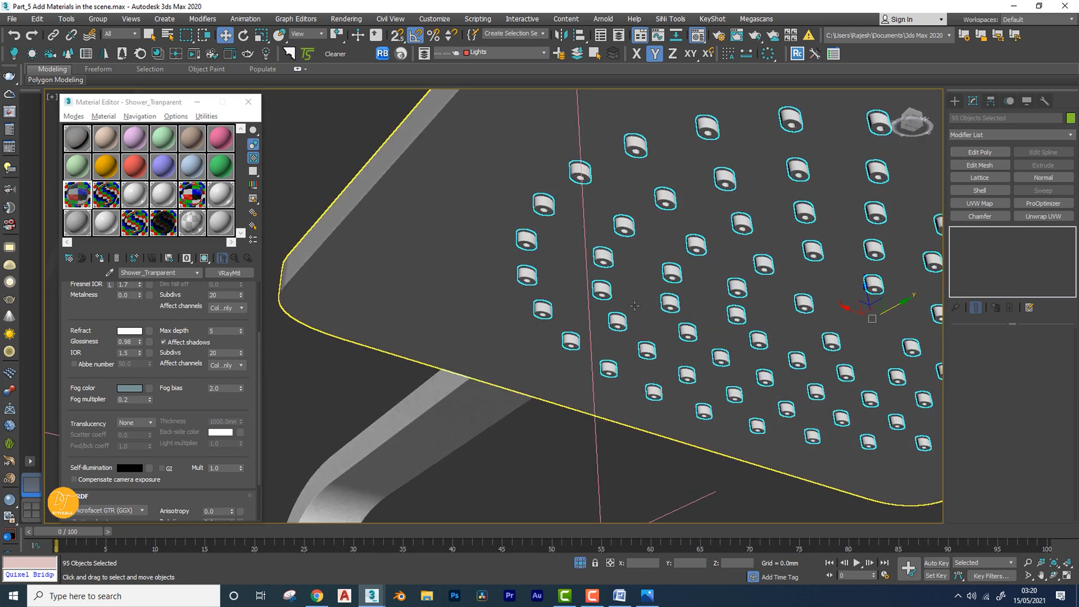
Assign the unused green V-Ray material, Material #12, to the selected nozzles and rename it Shower_Nos
middle_drag(521, 288, 554, 299)
click(220, 166)
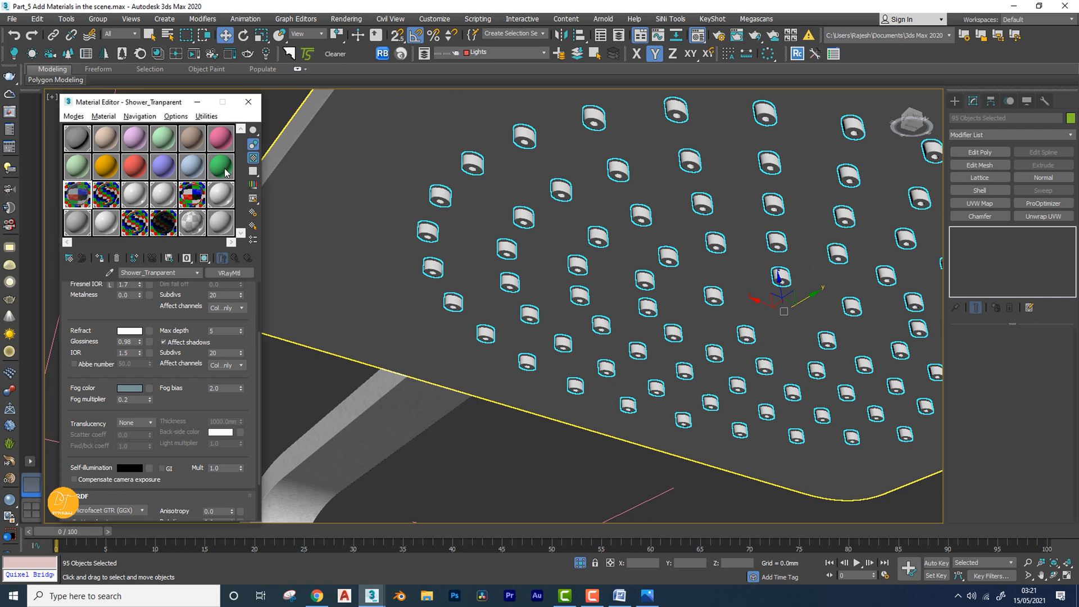
click(100, 258)
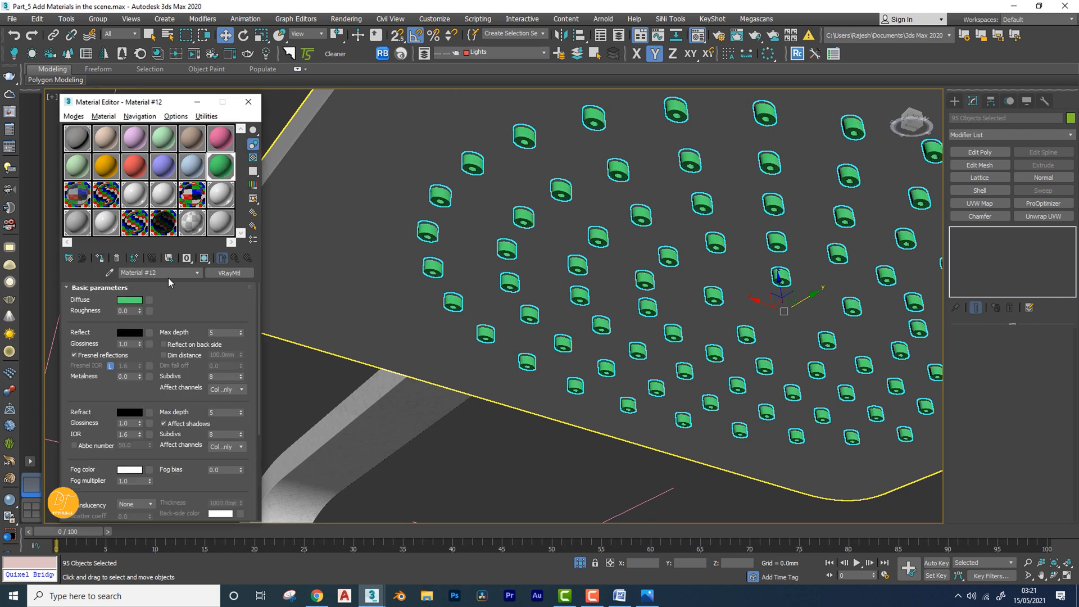
click(169, 273)
text(S)
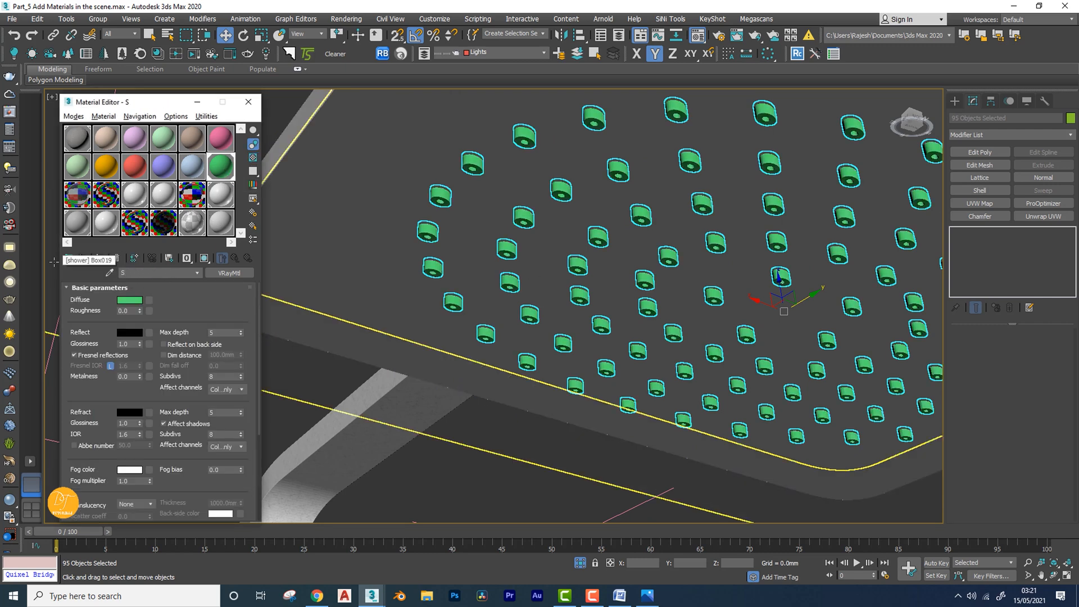
text(hower_Nos)
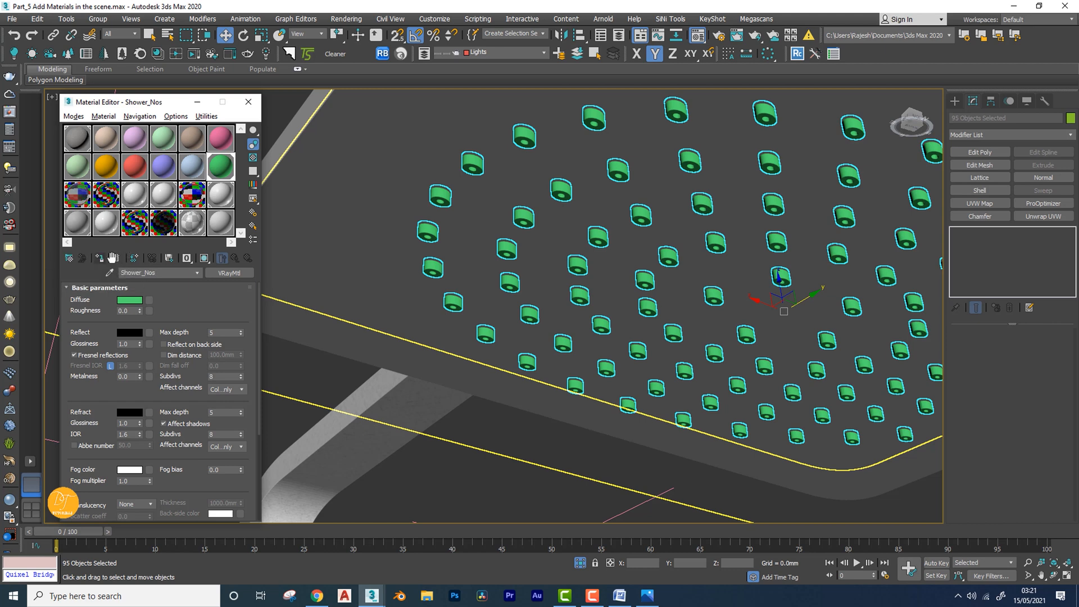
Set the Shower_Nos material's diffuse colour to a neutral dark grey with value 60
click(137, 301)
click(373, 186)
click(440, 161)
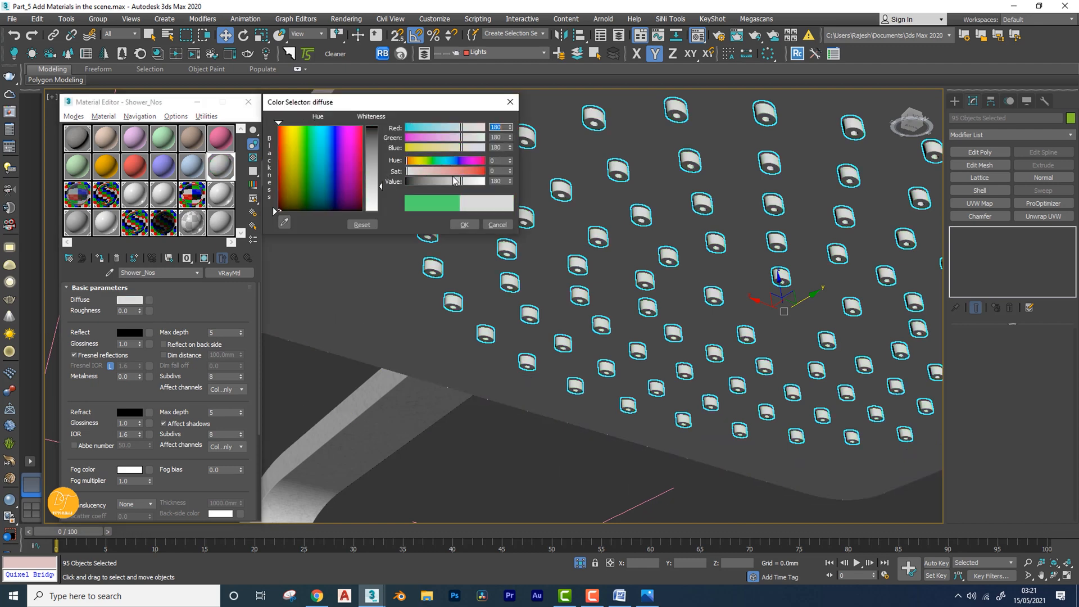
drag(454, 181, 424, 187)
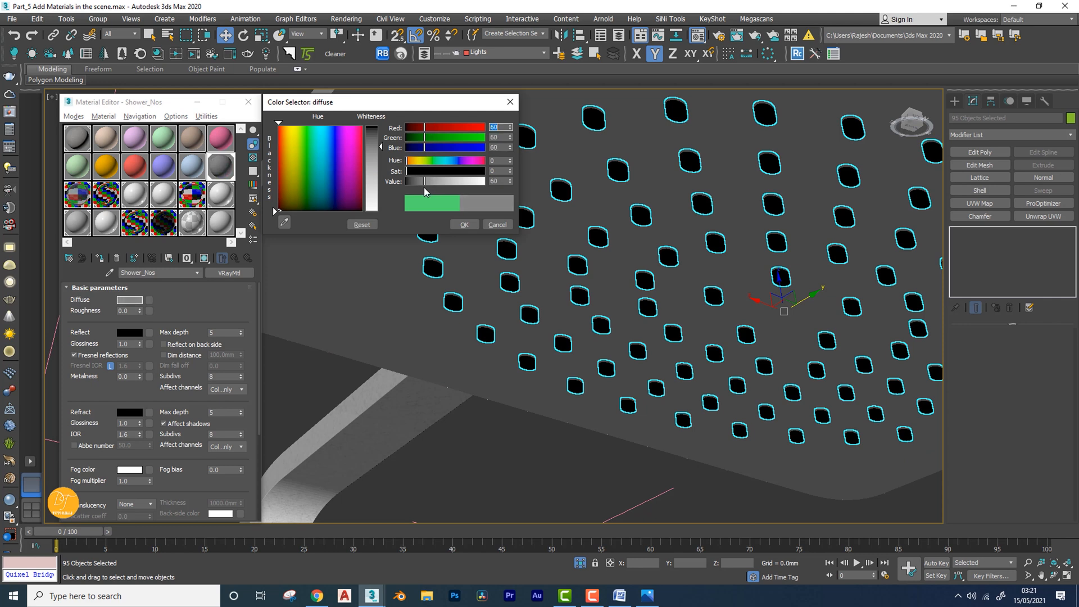
click(464, 225)
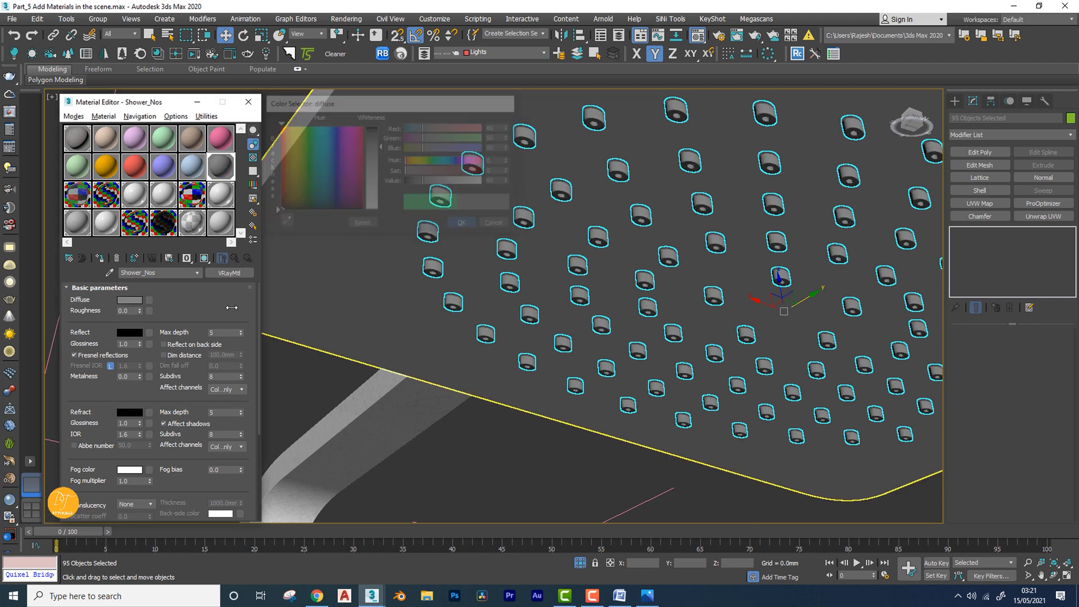
Set the Shower_Nos material's reflection colour to a light neutral grey
click(138, 334)
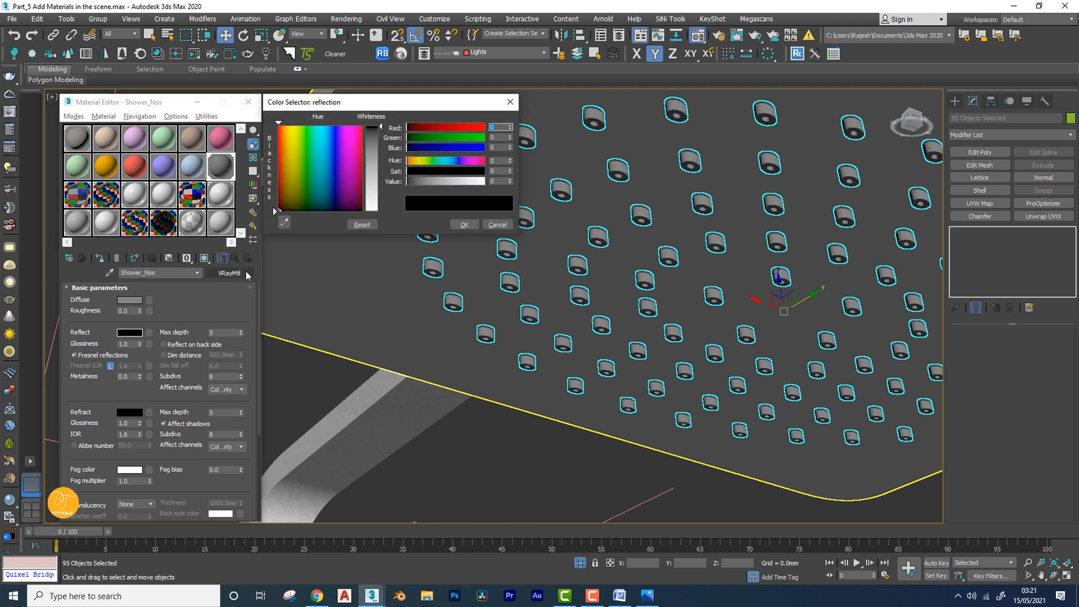
mouse_move(439, 185)
mouse_down()
mouse_move(479, 187)
mouse_move(459, 182)
mouse_up()
click(463, 225)
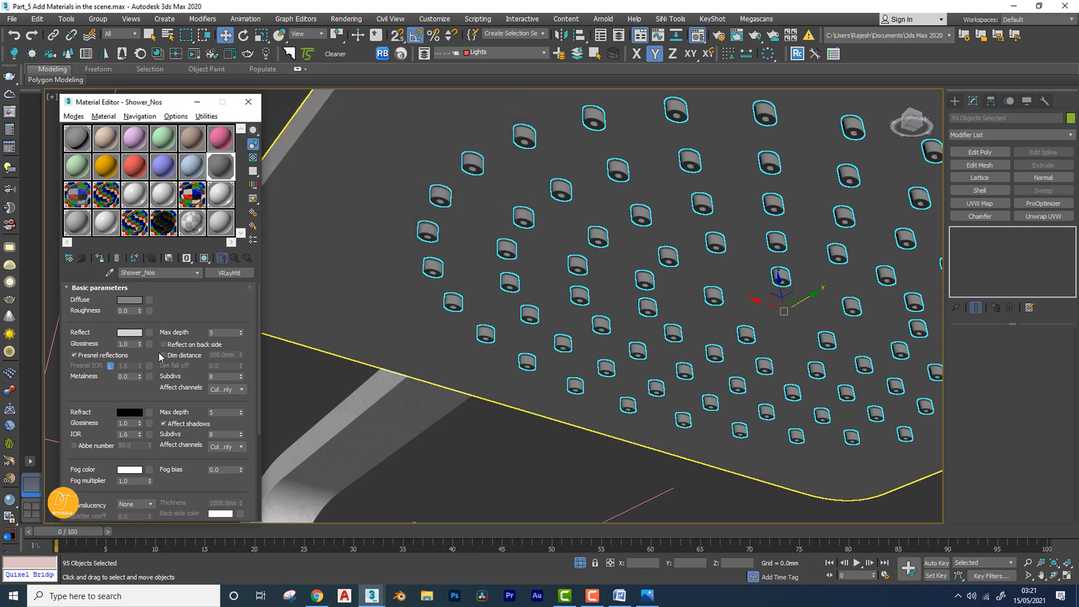
Set the Shower_Nos material's reflection glossiness to 0.5 and open its enlarged sample preview
click(124, 344)
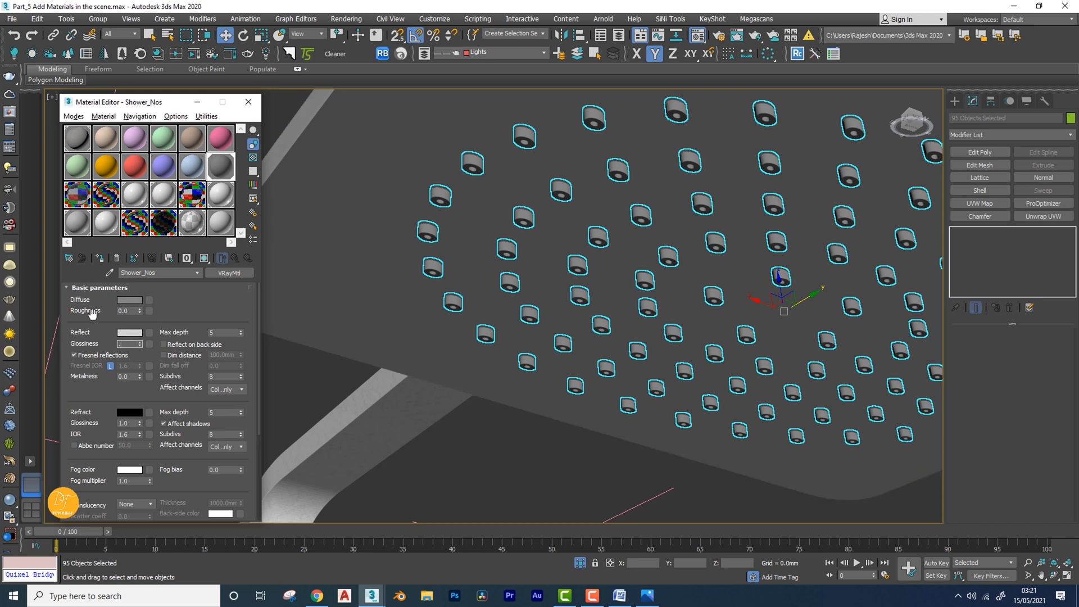
key(Return)
double_click(215, 170)
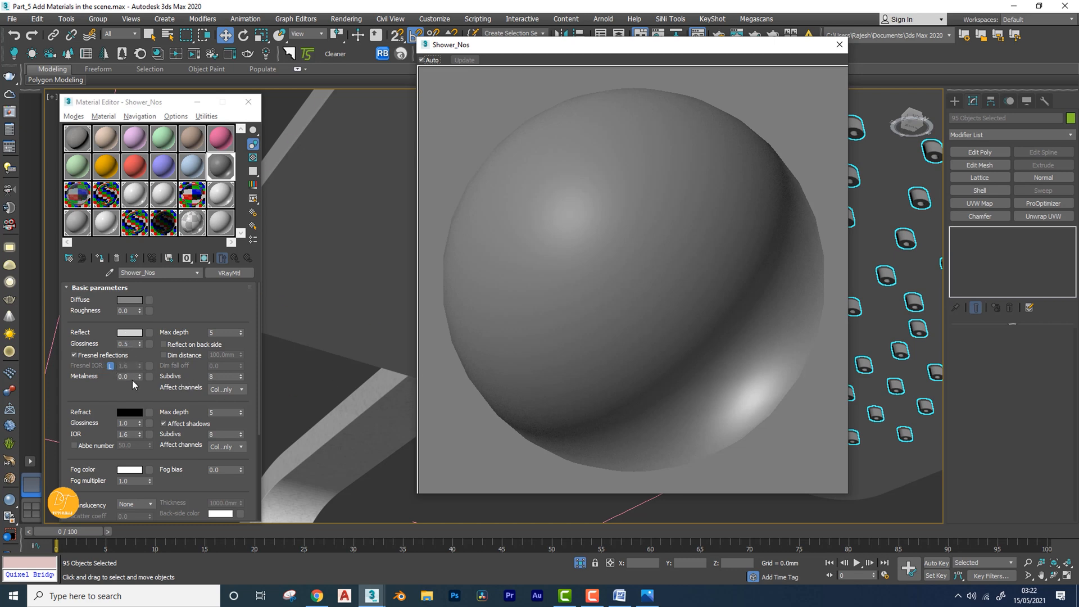
Set the Shower_Nos material's refraction colour to pure white with value 255
scroll(130, 370, down, 2)
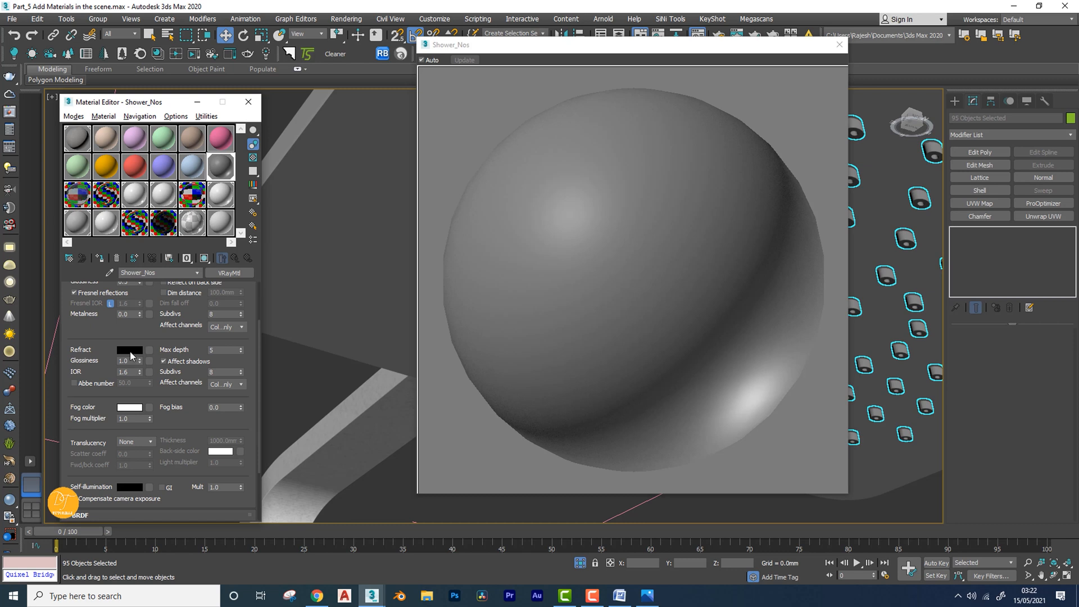
click(129, 350)
drag(444, 181, 492, 186)
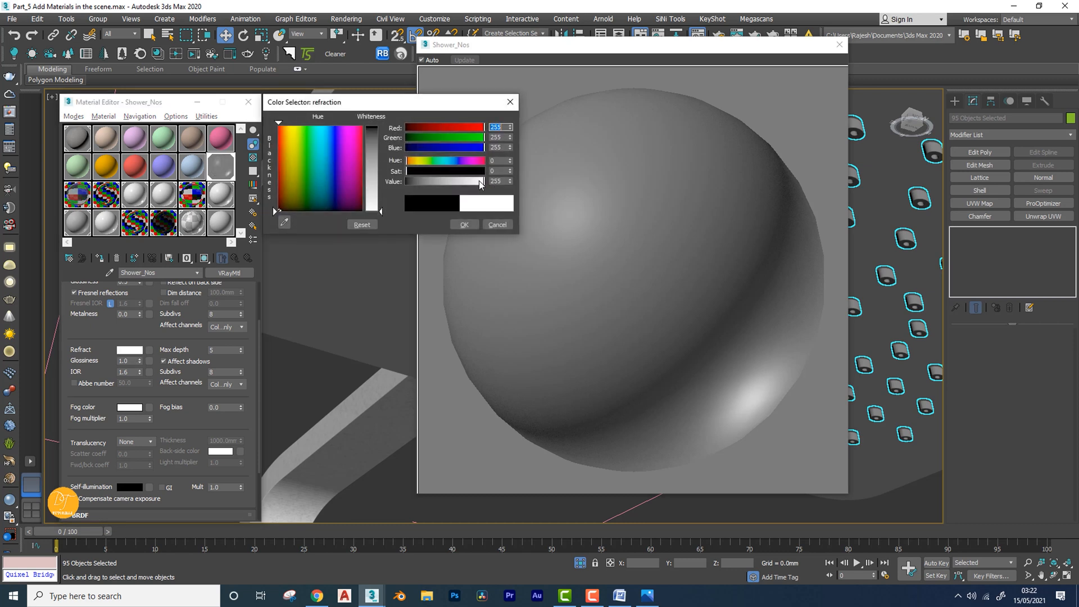
click(481, 181)
click(462, 225)
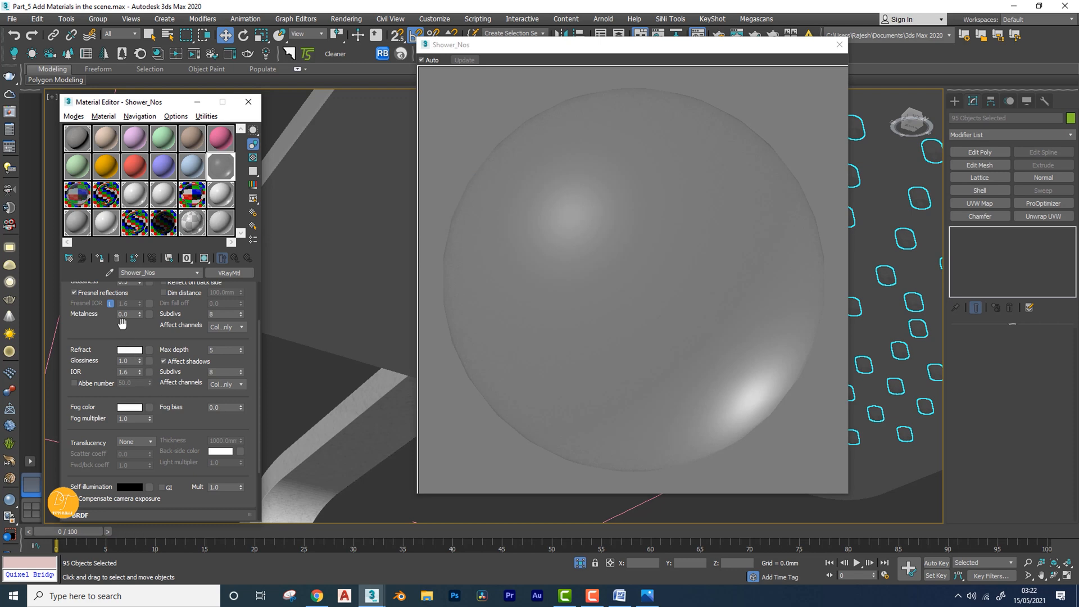
Unlock the Shower_Nos material's Fresnel IOR, set it to 2.0 and set the reflection subdivs to 20
drag(121, 329, 120, 392)
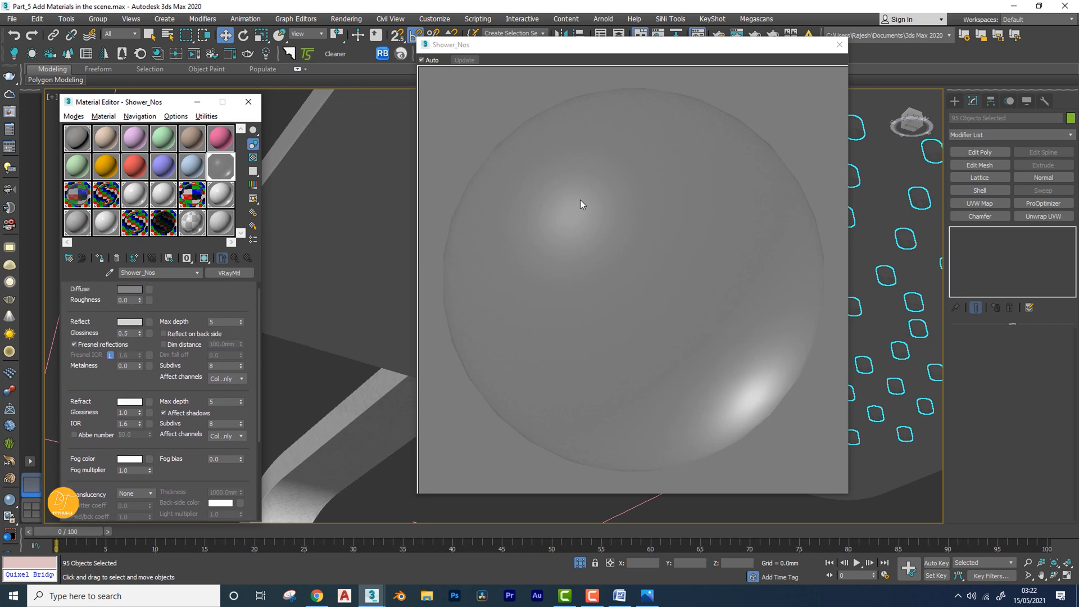
click(110, 355)
click(110, 355)
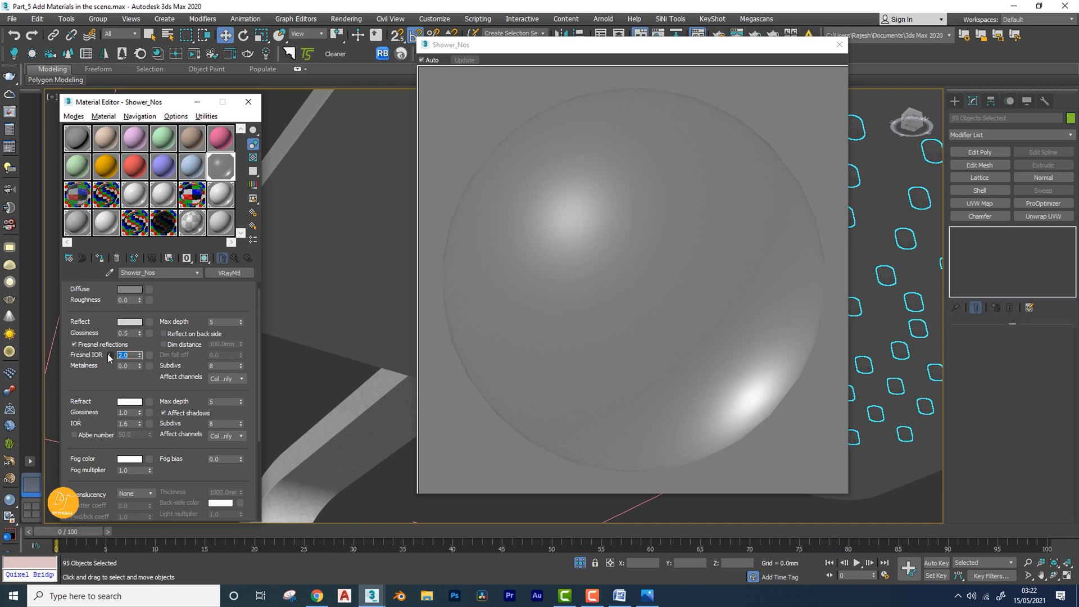
click(220, 366)
key(Return)
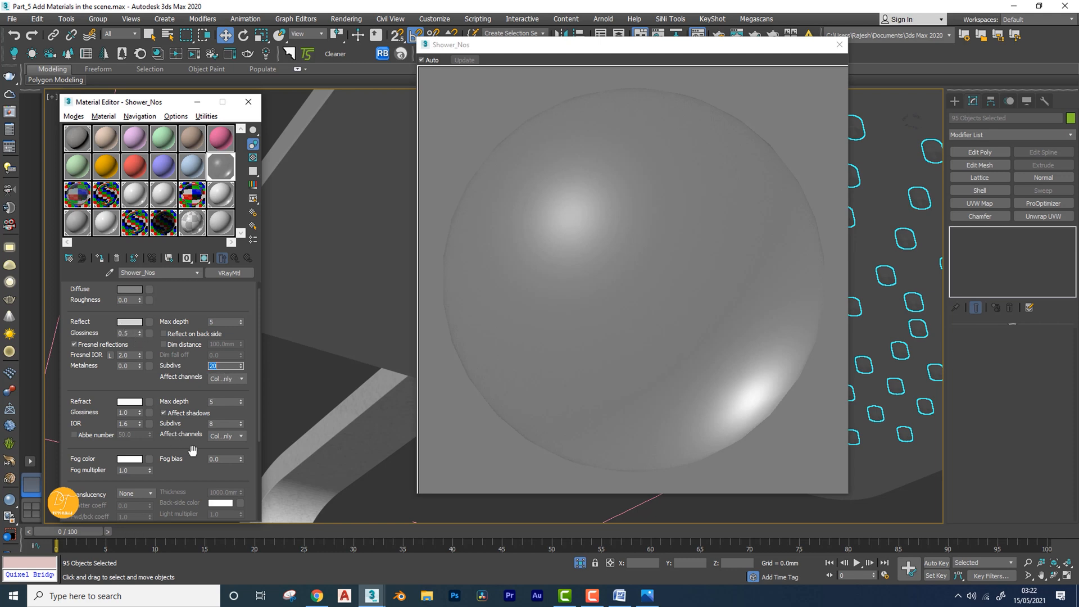
Set the Shower_Nos material's refraction glossiness to 0.8 and its refraction subdivs to 16
scroll(193, 445, down, 2)
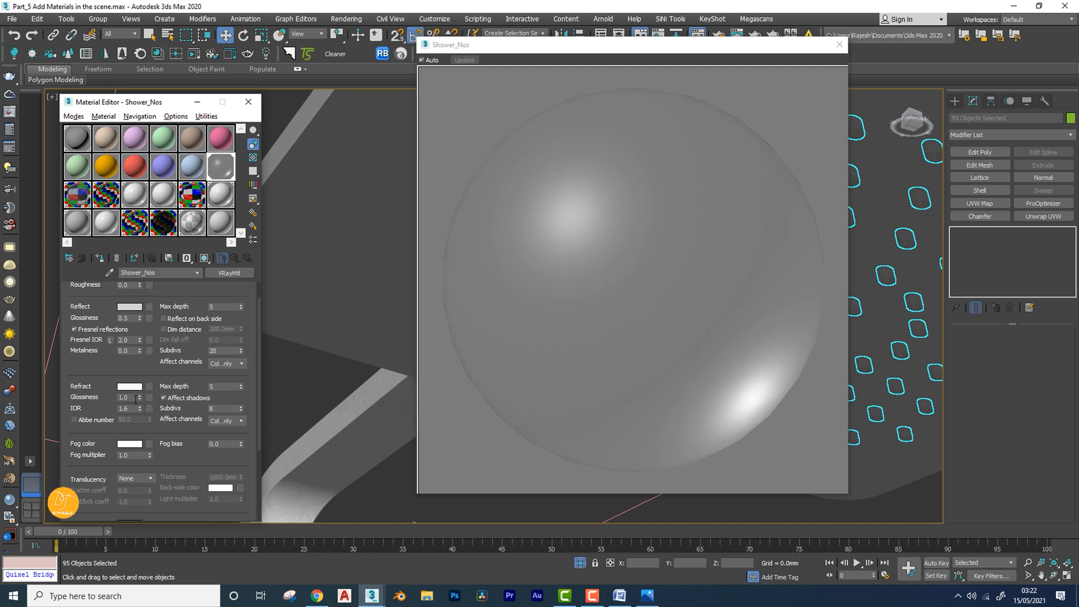
double_click(135, 397)
double_click(225, 408)
Try a higher refraction IOR on the Shower_Nos material and set it back to 1.6
text(3)
drag(140, 408, 142, 400)
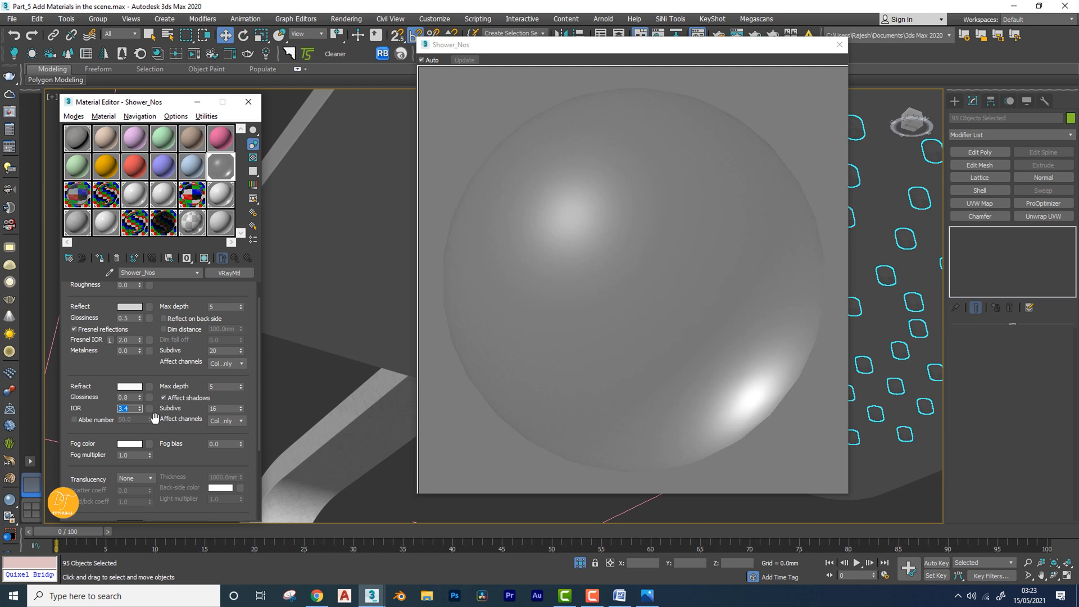
drag(139, 409, 141, 424)
click(132, 409)
text(1.6)
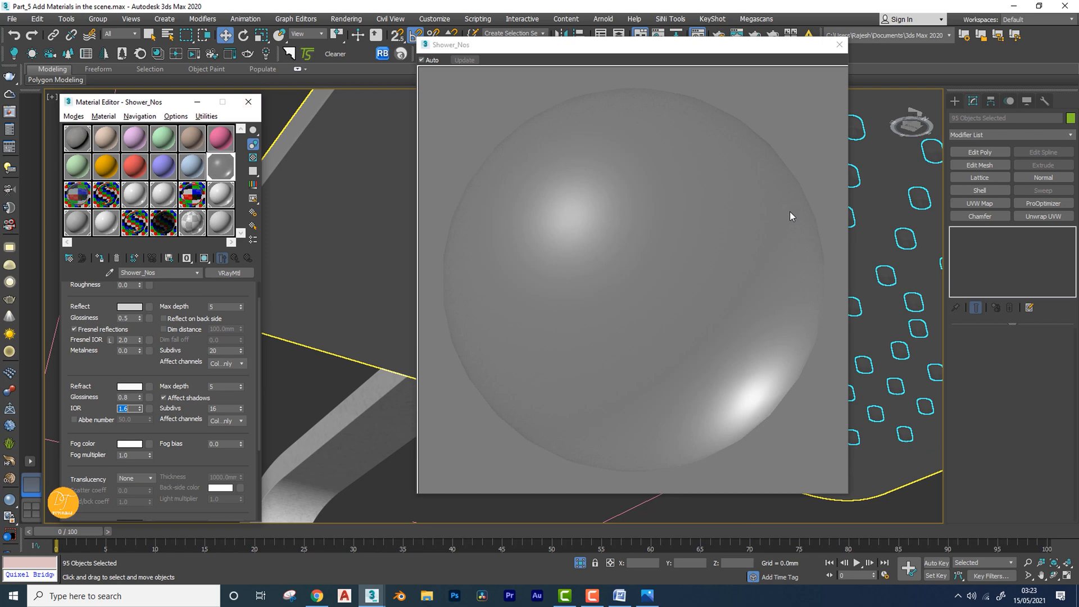
Close the sample preview and assign the unused light-blue V-Ray material, Material #11, to the overhead shower's nozzle plate
click(840, 44)
scroll(733, 270, down, 6)
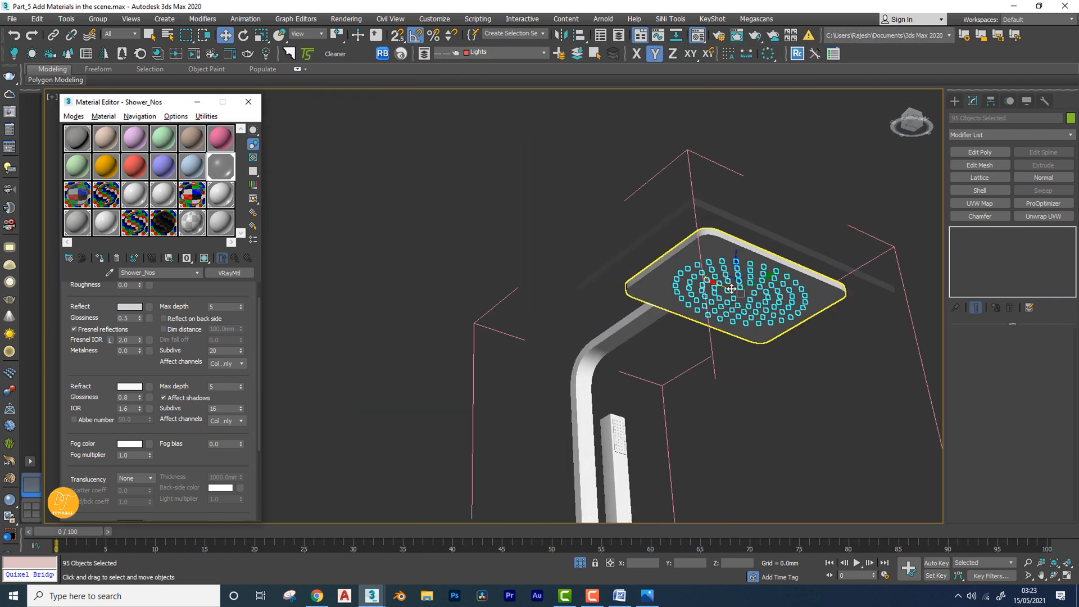
scroll(719, 270, up, 6)
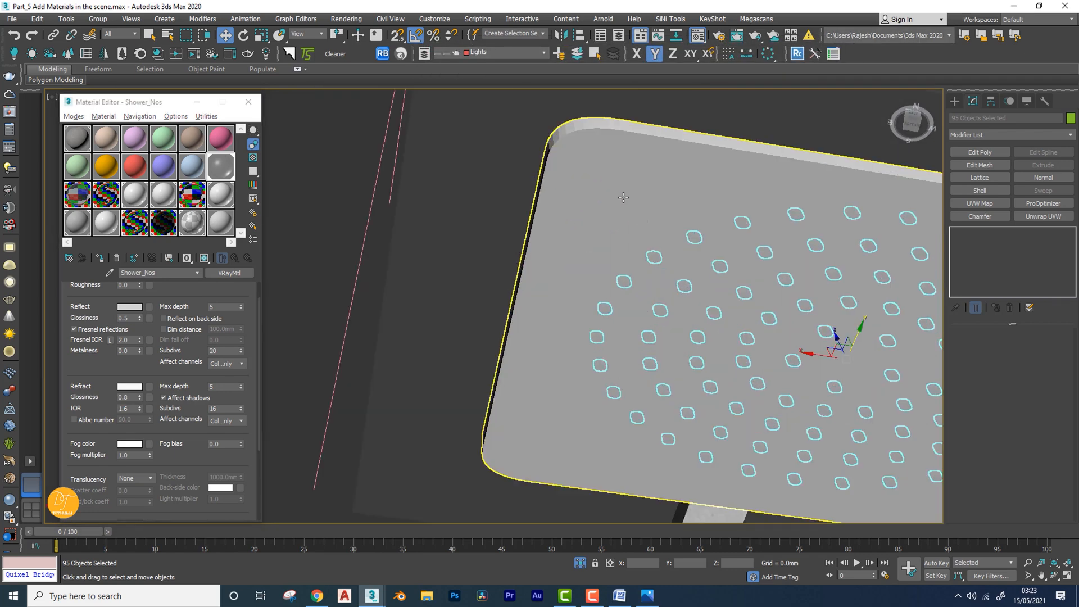
click(597, 200)
click(192, 167)
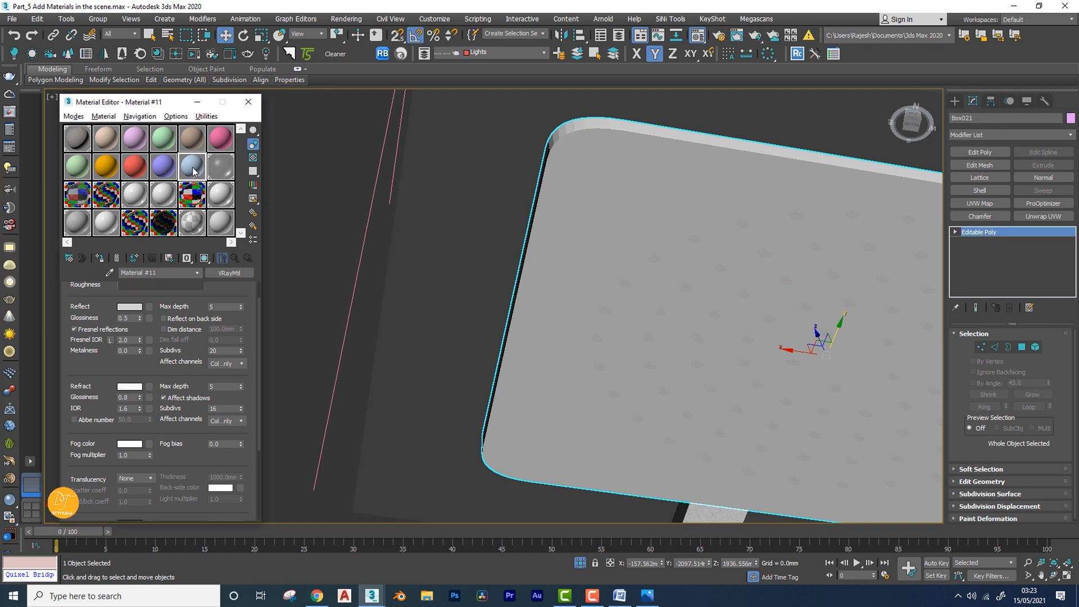
click(99, 258)
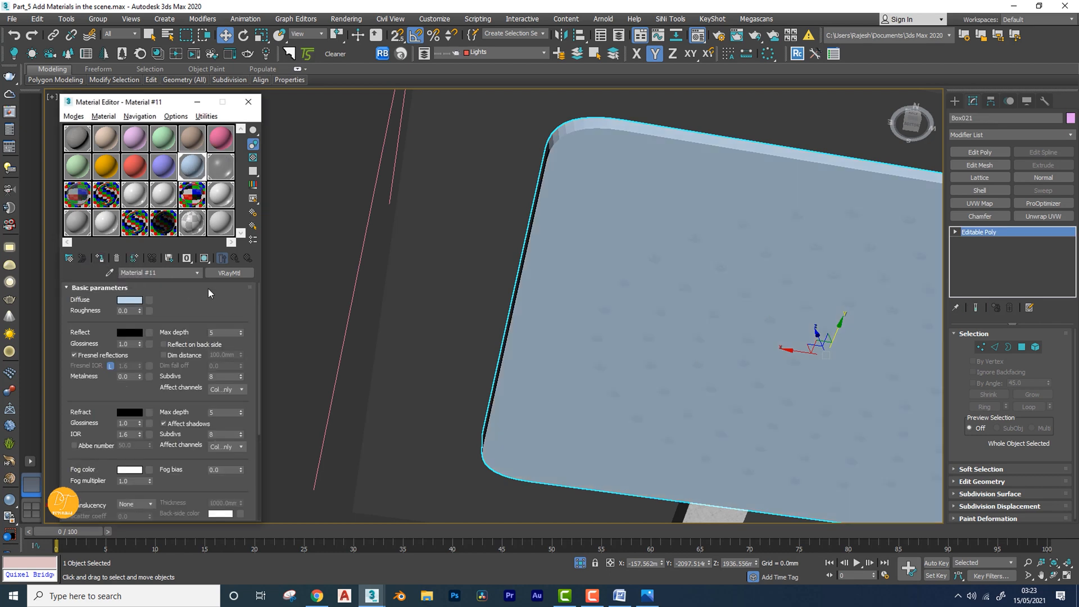
Rename the nozzle plate's material Shower_Head_Plastic
click(157, 273)
text(S)
key(Return)
text(hower_)
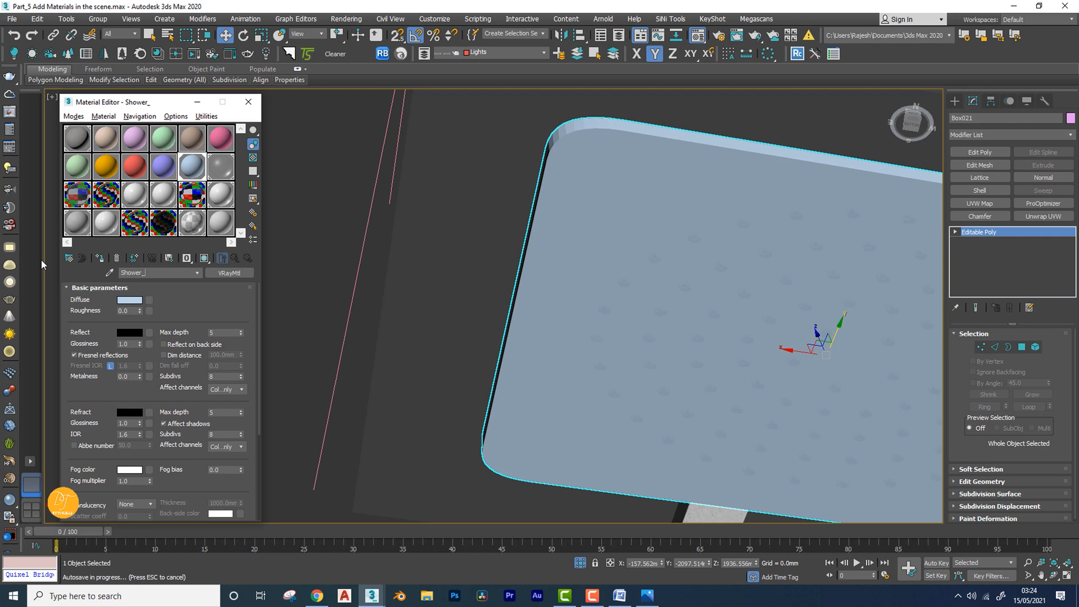
key(Escape)
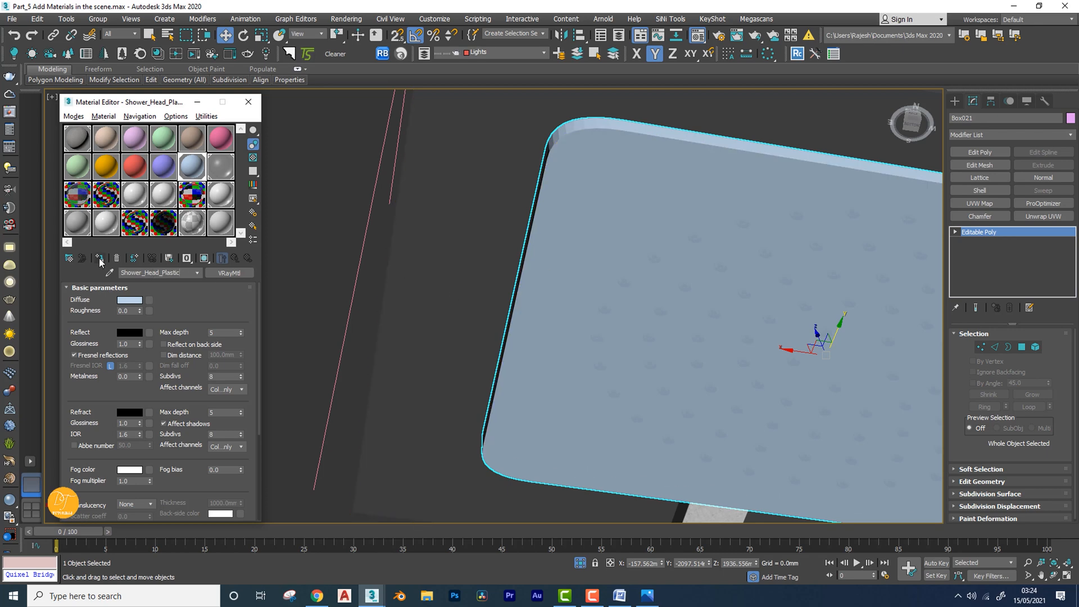
Set the Shower_Head_Plastic material's diffuse colour to a light grey with value 210
click(137, 305)
drag(472, 181, 423, 183)
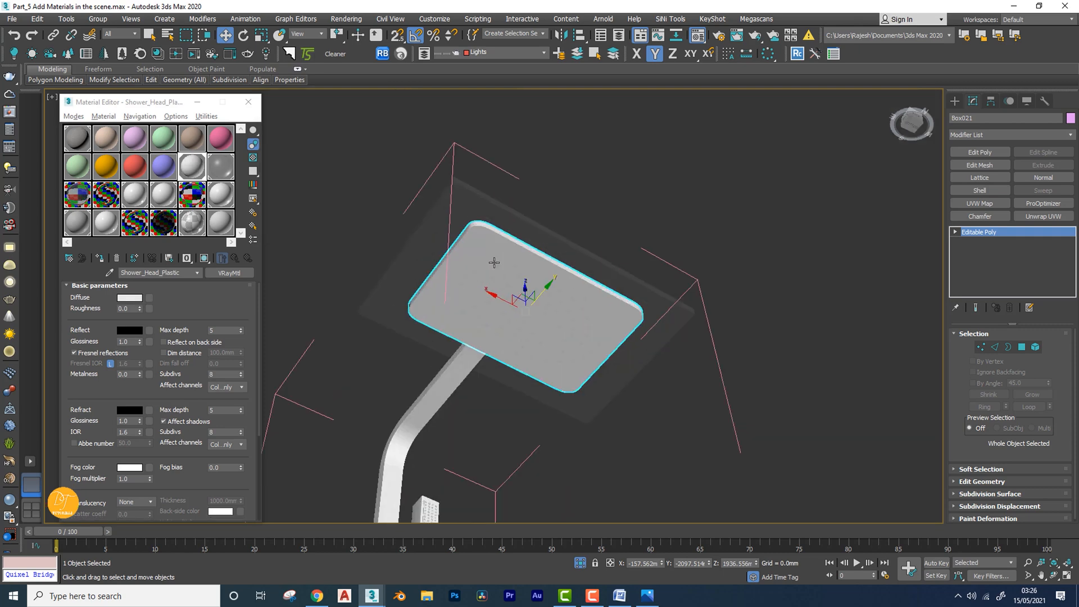
Examine the overhead shower's plate and nozzles up close and from a distance, toggling the wireframe display
alt+middle_drag(495, 270, 512, 312)
scroll(509, 309, up, 5)
scroll(513, 311, down, 4)
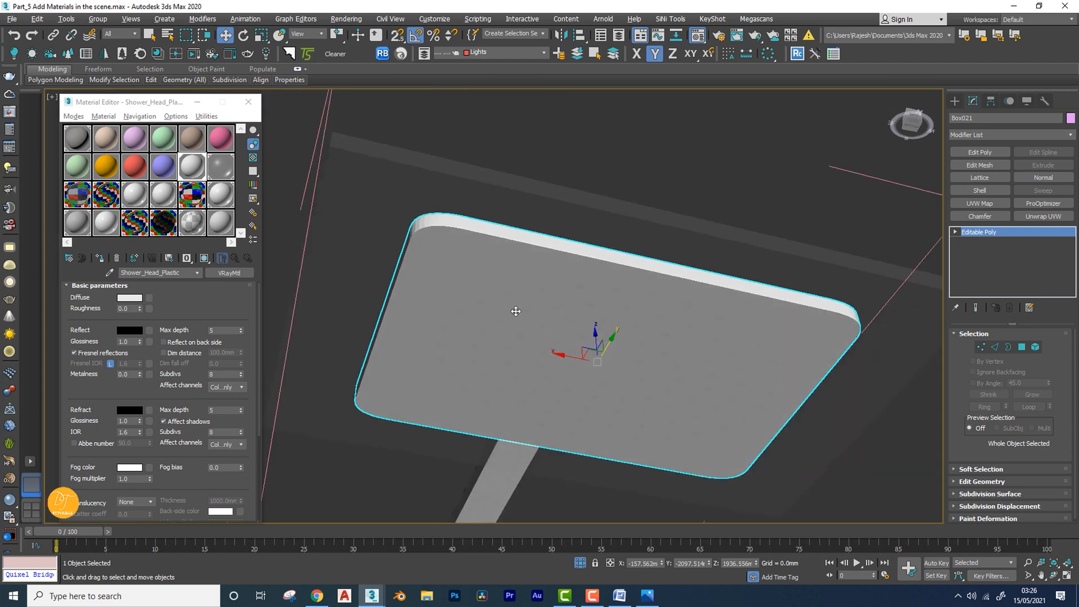
middle_drag(484, 247, 484, 265)
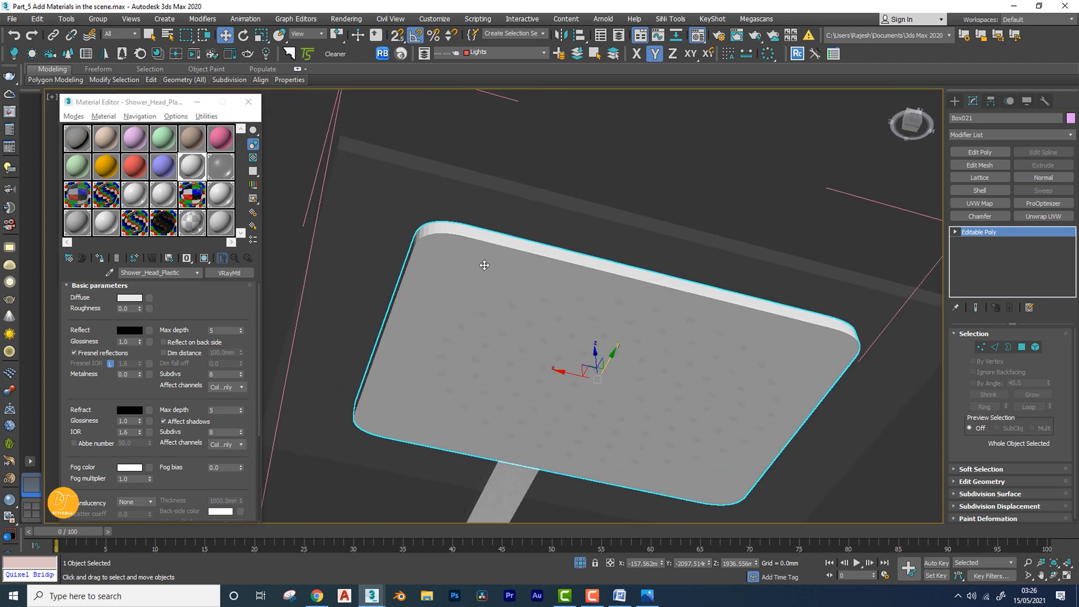
key(F3)
scroll(451, 281, down, 3)
key(F3)
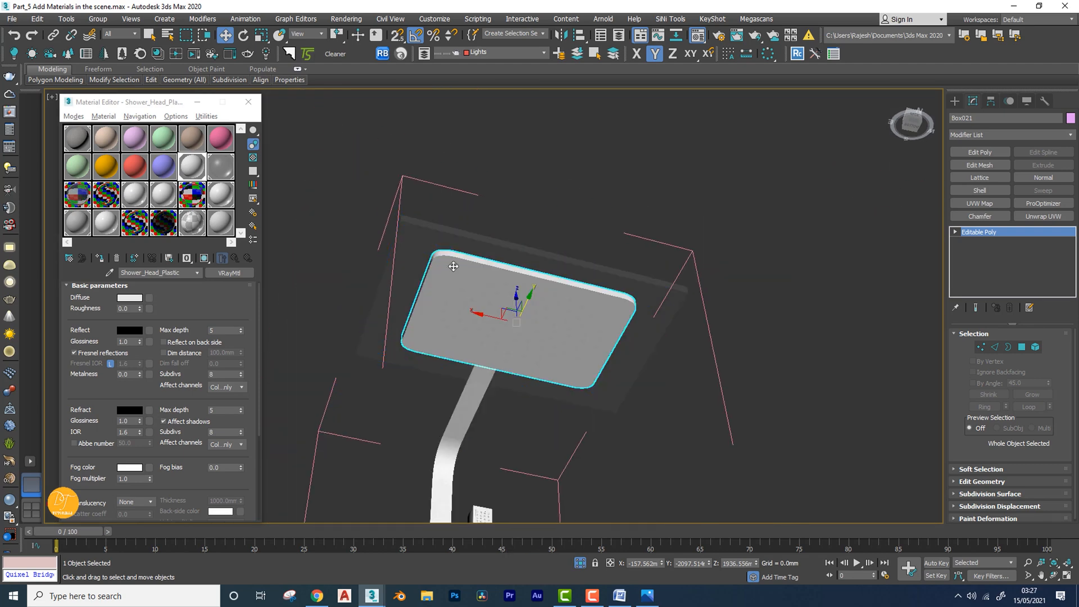
scroll(455, 277, up, 6)
scroll(457, 278, down, 2)
middle_drag(489, 296, 489, 287)
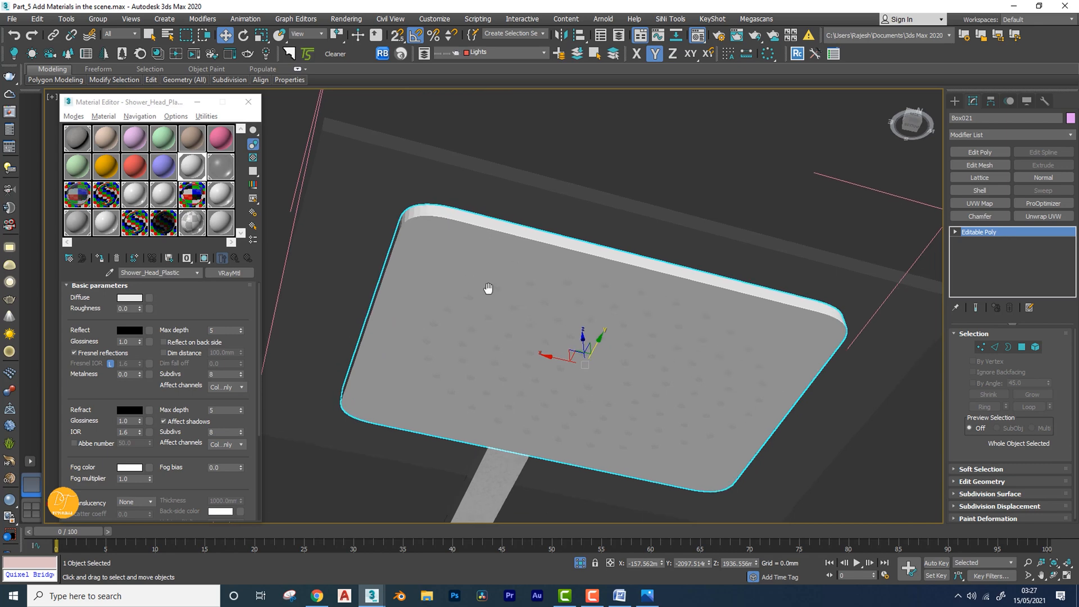
scroll(473, 304, down, 2)
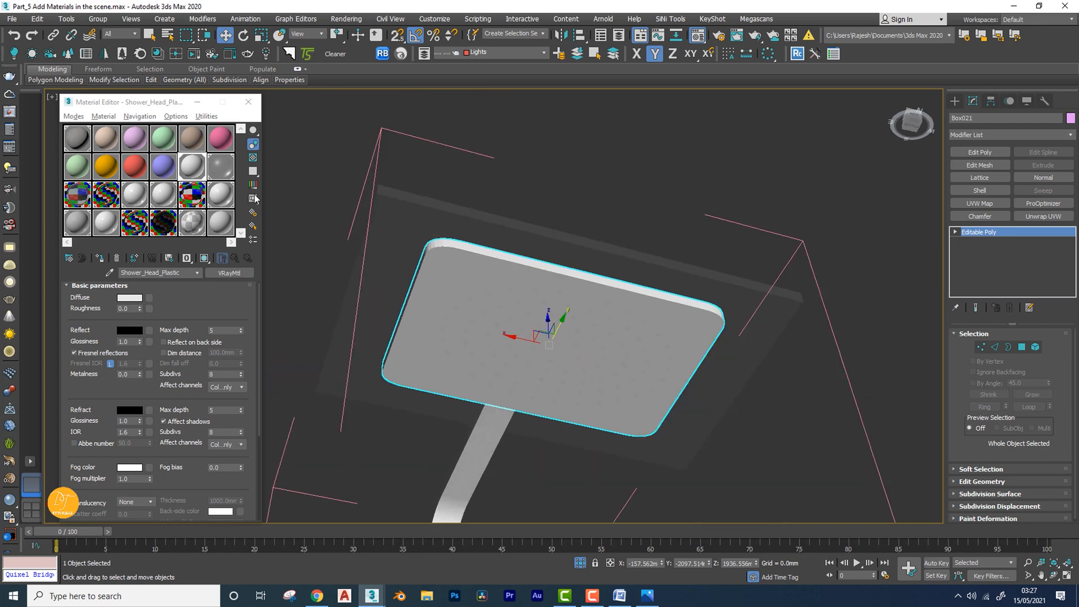
Assign the Shower_Head_Plastic material to the selected shower plate again and check its underside
click(189, 167)
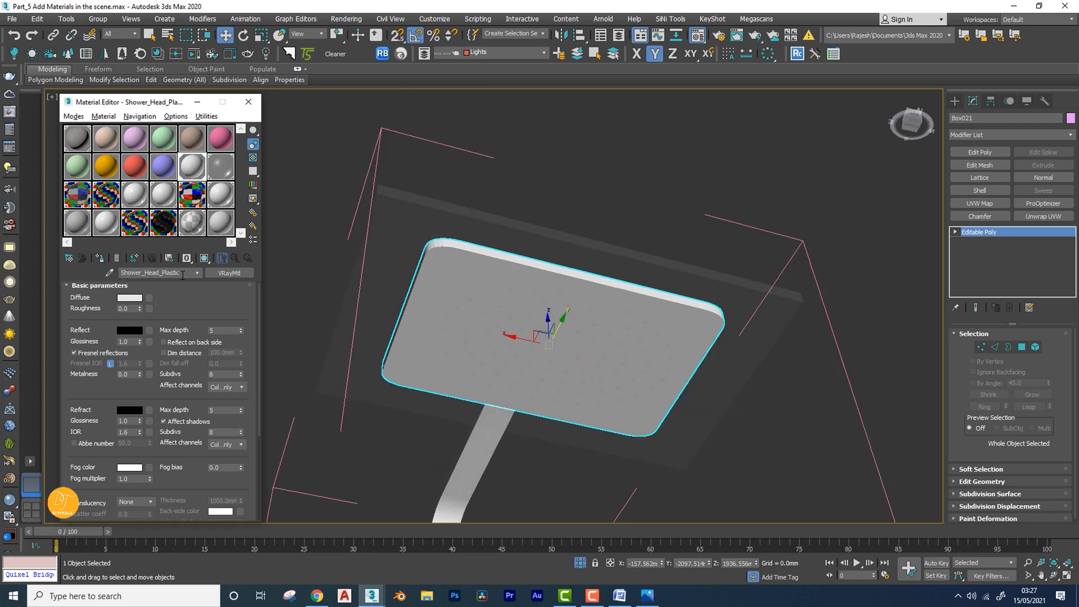
scroll(505, 342, up, 3)
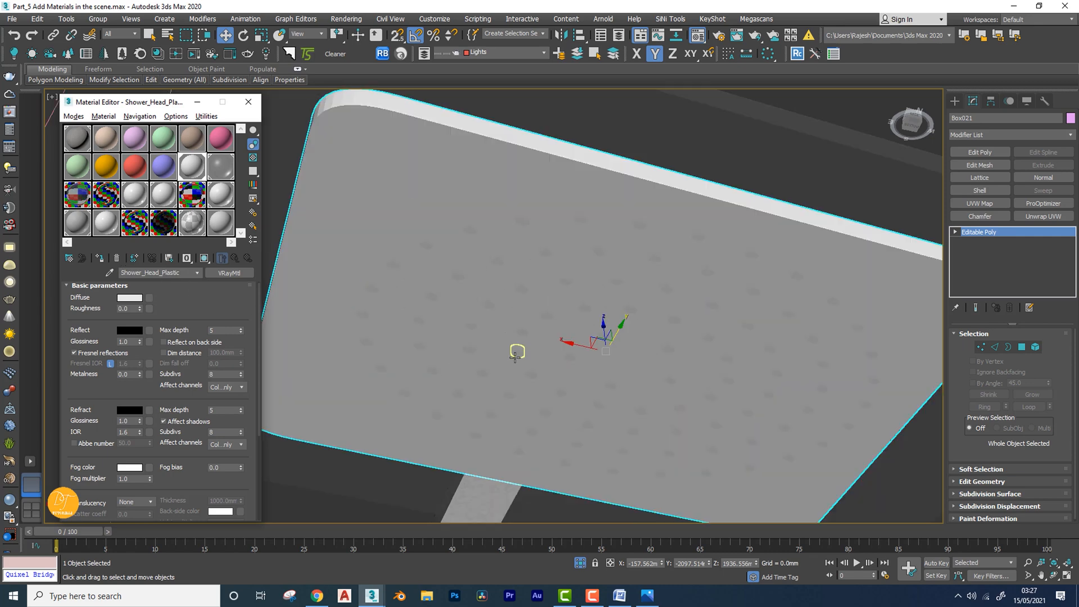
scroll(518, 342, down, 1)
scroll(518, 342, down, 1)
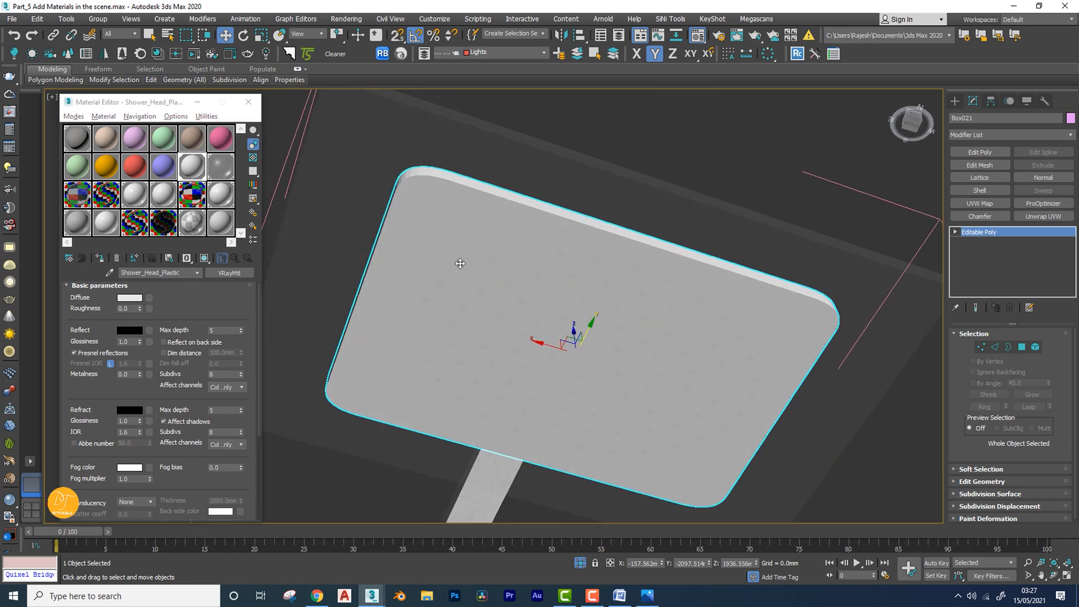
click(101, 257)
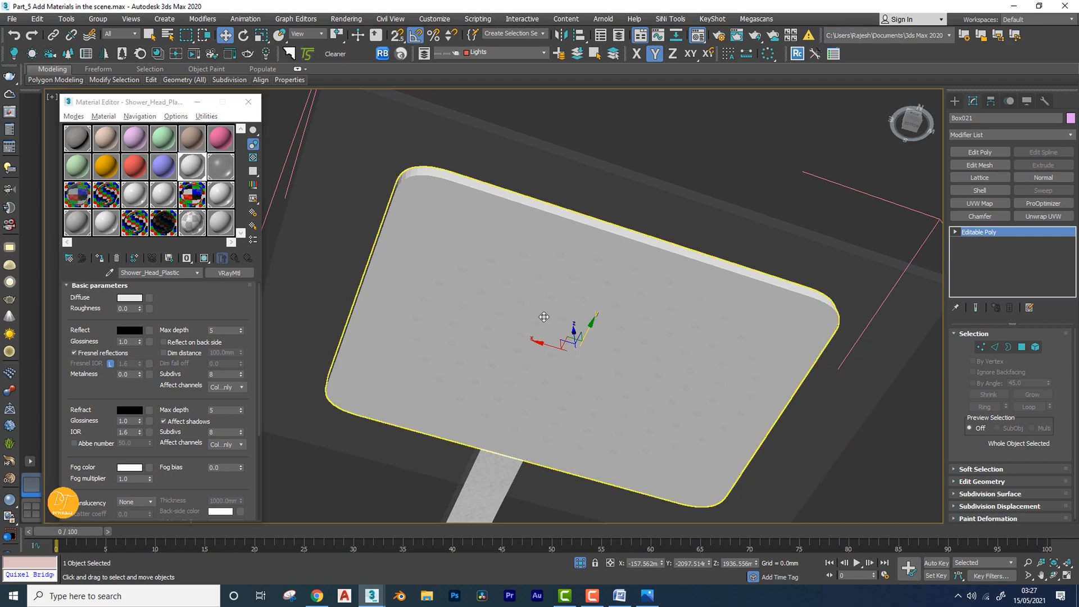
alt+middle_drag(541, 316, 544, 317)
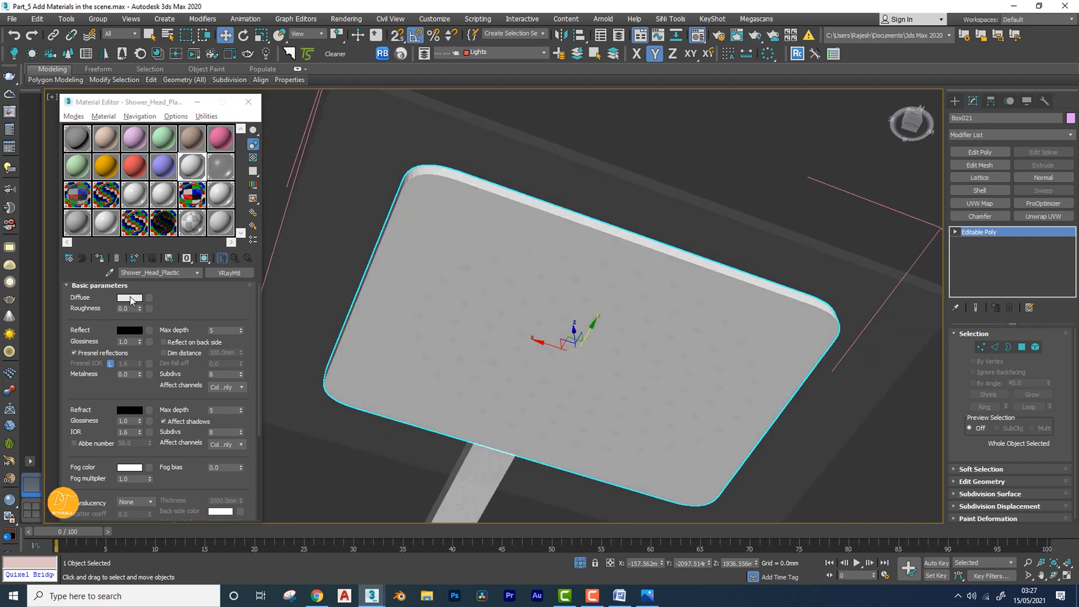
Darken the Shower_Head_Plastic material's diffuse colour to near-black
click(130, 297)
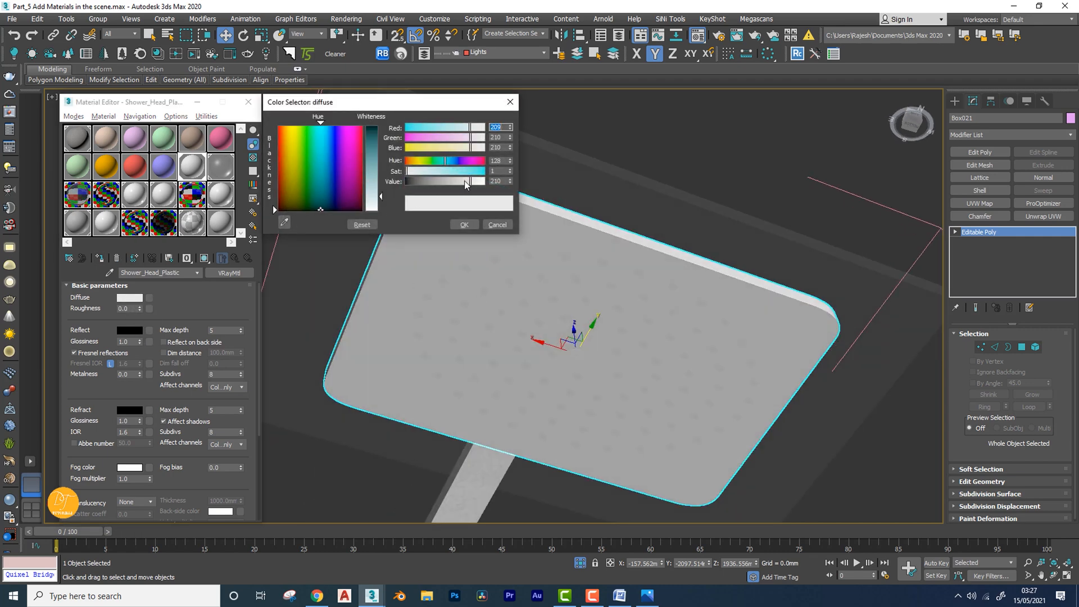
drag(465, 181, 406, 184)
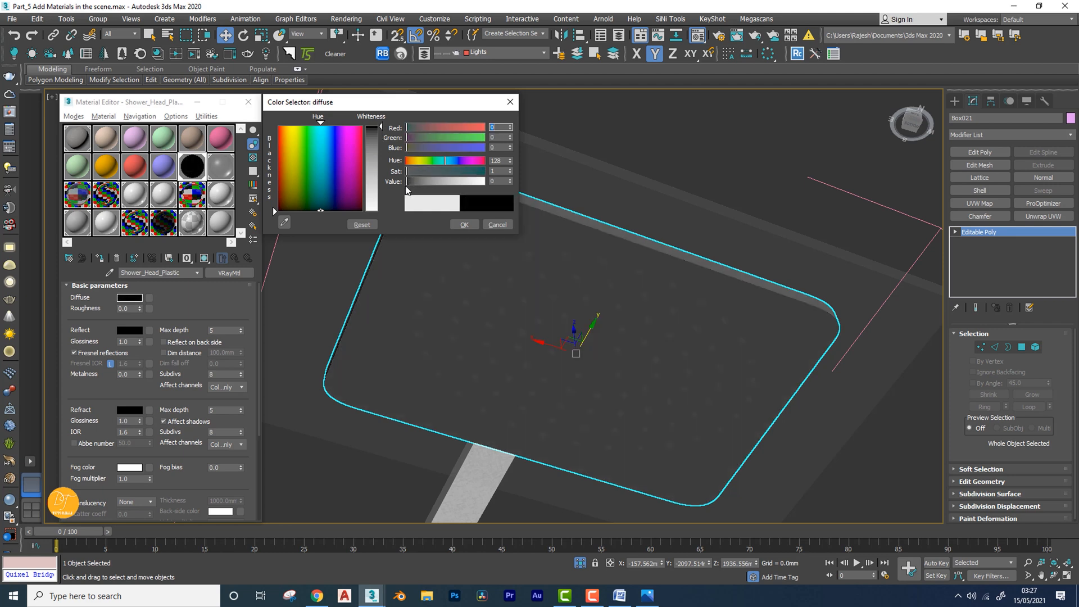
click(464, 224)
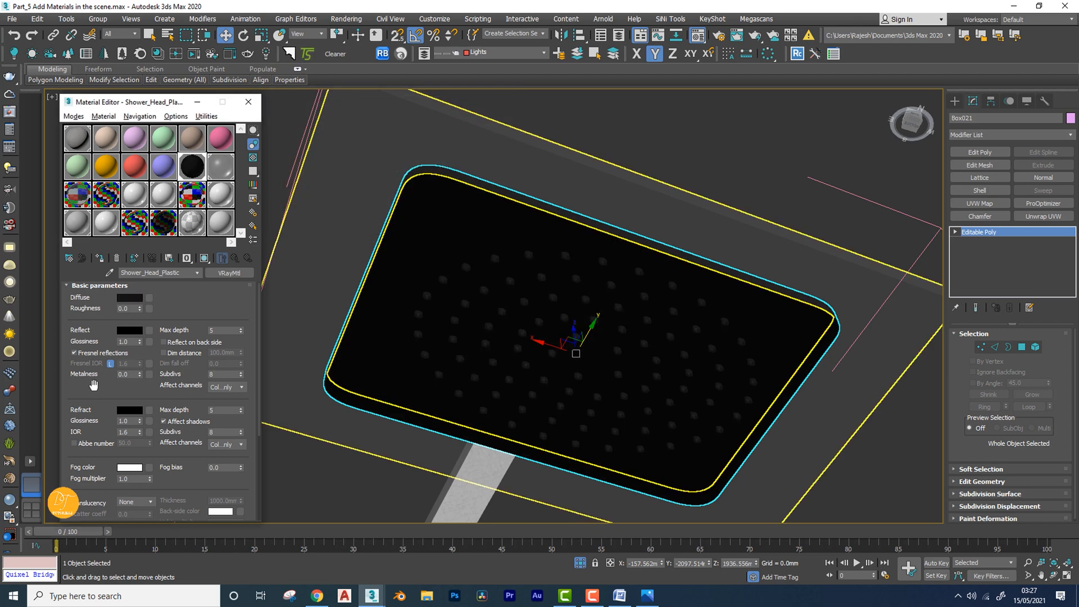
Set the Shower_Head_Plastic material's reflection colour to a medium neutral grey
click(132, 331)
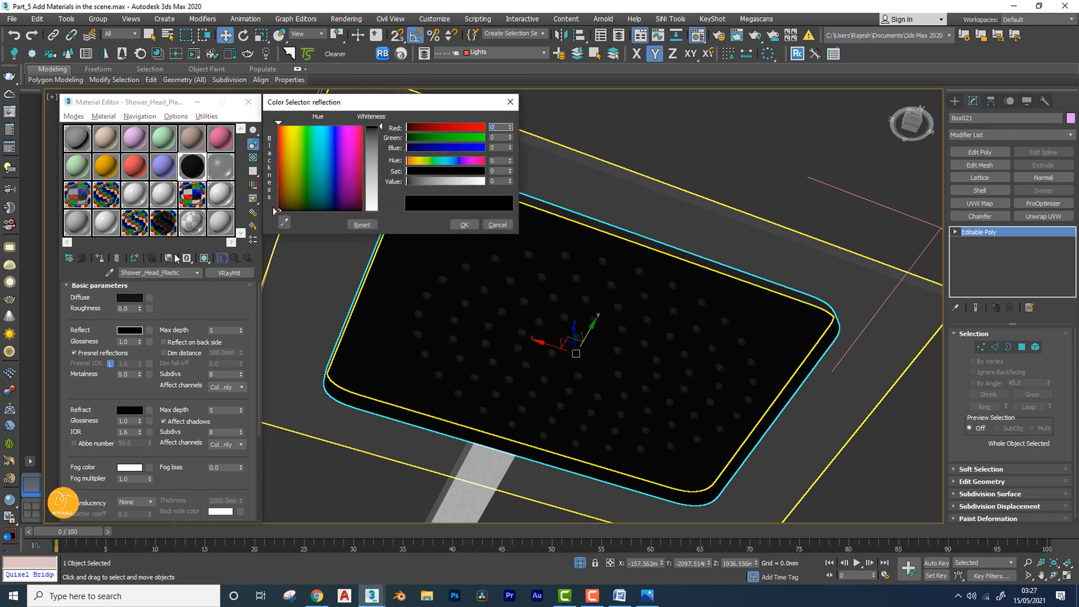
drag(416, 180, 423, 181)
click(464, 226)
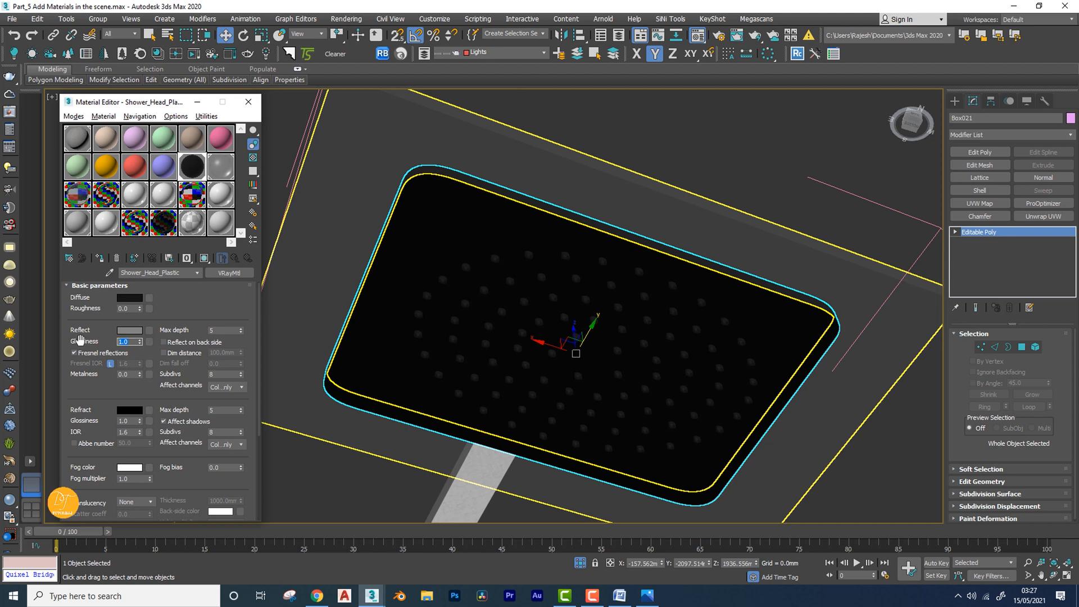
Set the Shower_Head_Plastic material's reflection glossiness to 0.8, unlock the Fresnel IOR and set it to 15
text(.8)
key(Return)
drag(144, 392, 124, 406)
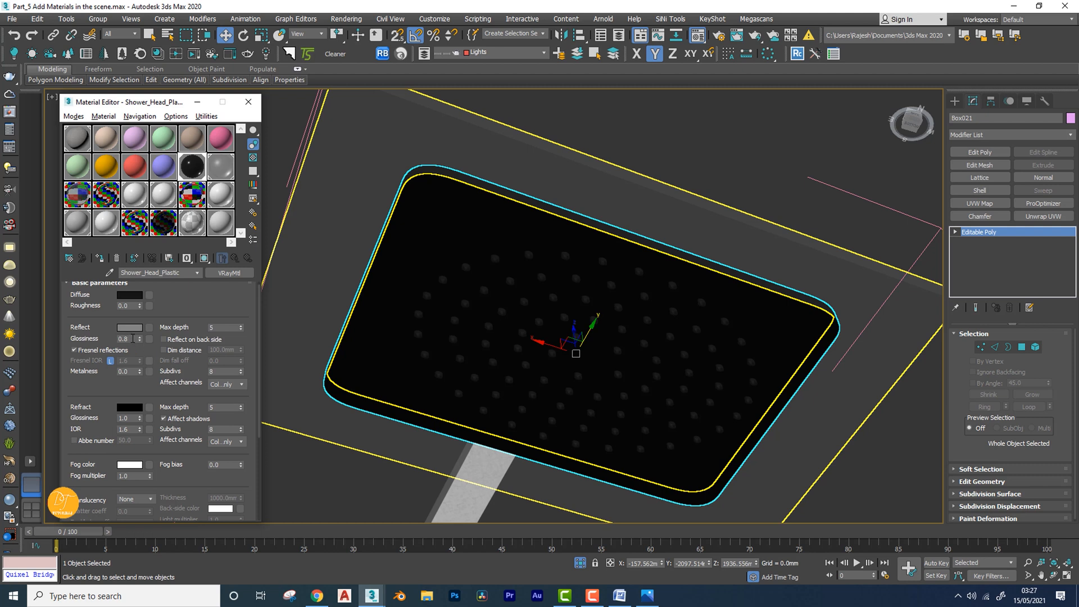
click(111, 361)
text(15)
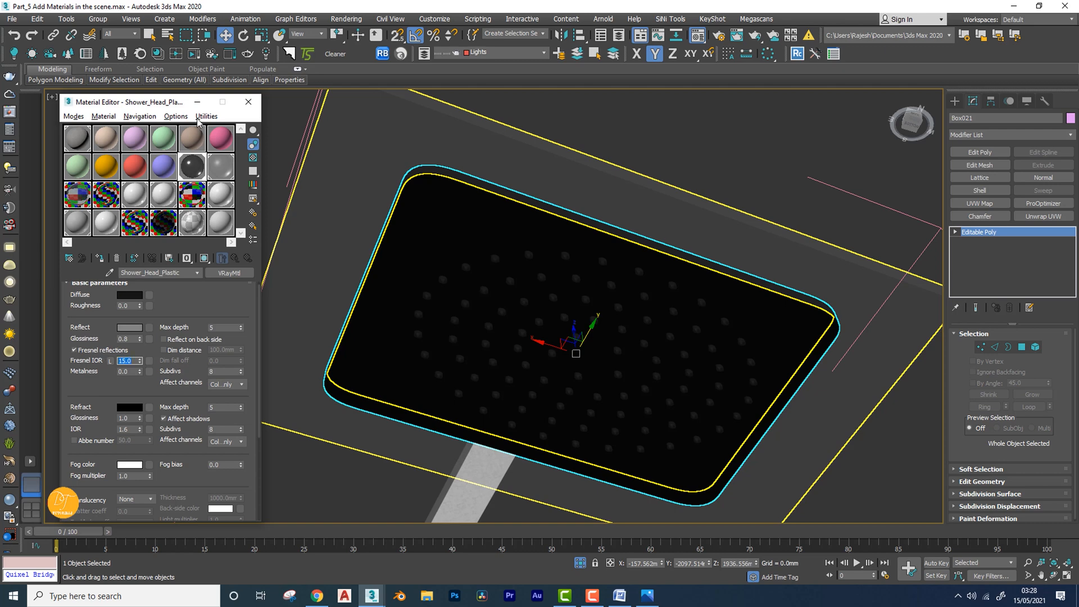
Inspect the Shower_Head_Plastic material in an enlarged sample preview and check the shower plate
double_click(192, 166)
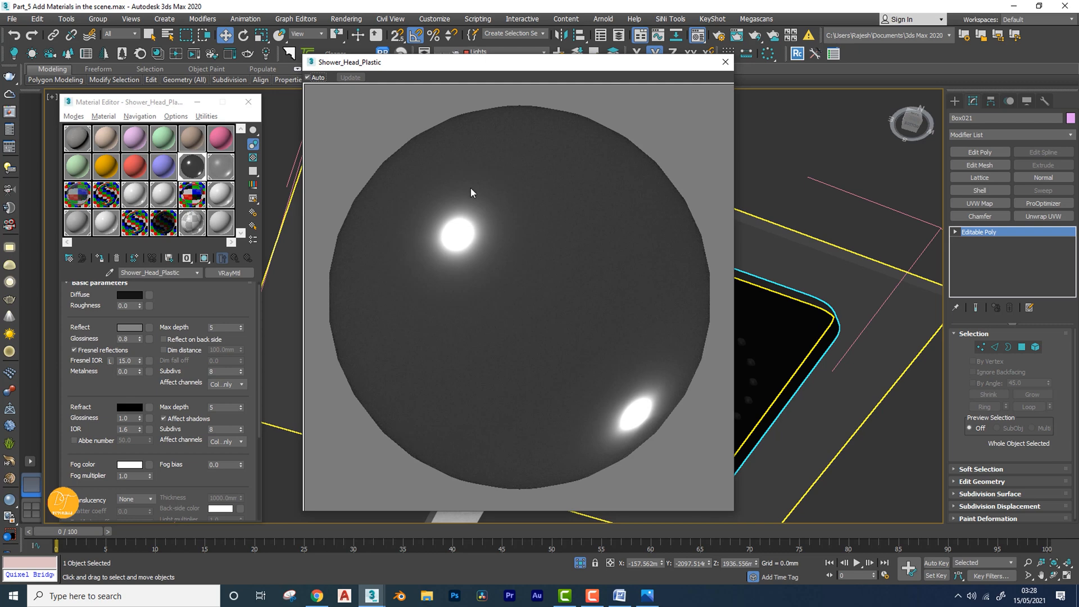
click(725, 62)
scroll(439, 347, down, 4)
mouse_move(438, 347)
alt+middle_down()
mouse_move(422, 365)
mouse_move(414, 433)
mouse_move(441, 401)
mouse_move(427, 341)
alt+middle_up()
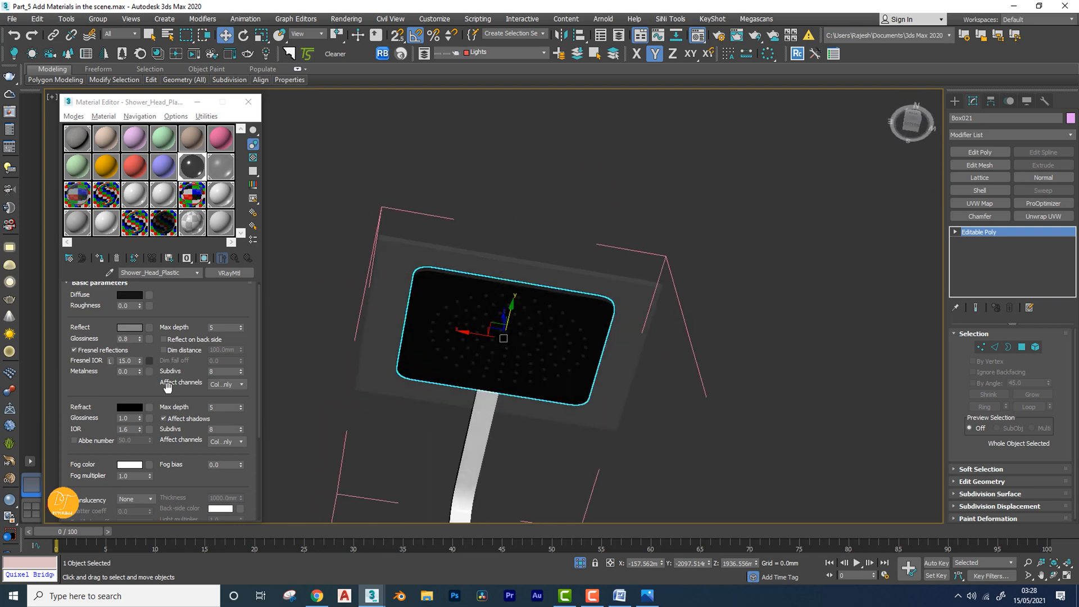
Set the Shower_Head_Plastic material's reflection subdivisions to 32
drag(167, 392, 165, 449)
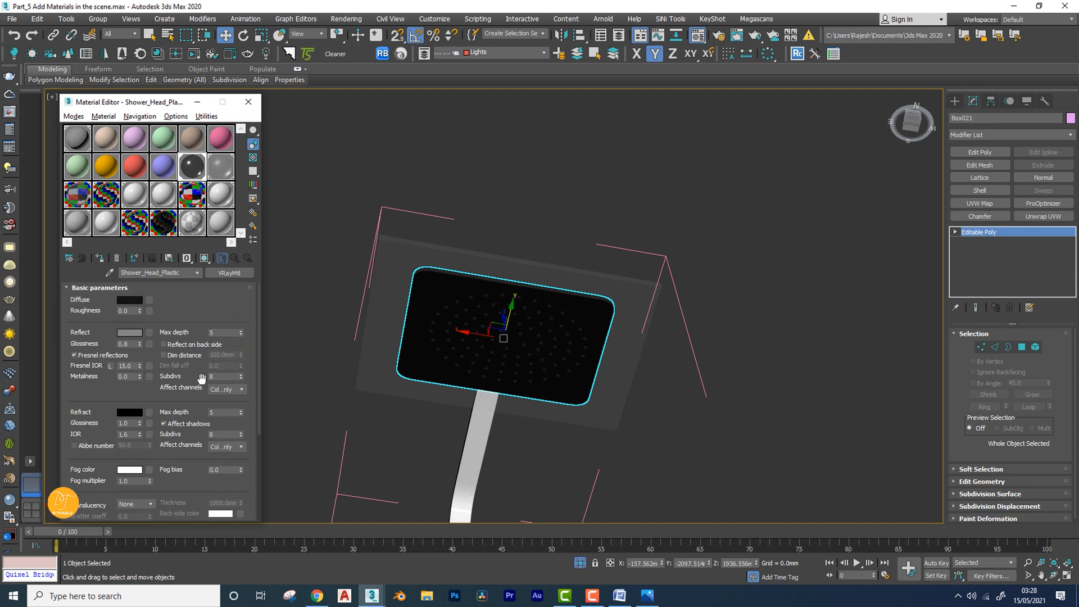
drag(121, 399, 127, 340)
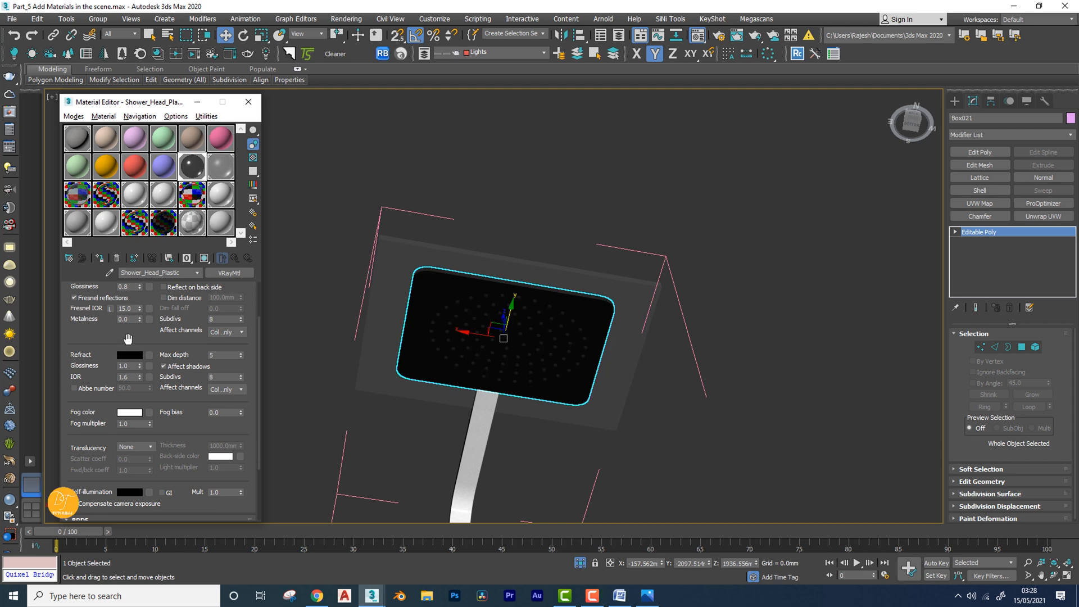
scroll(145, 340, up, 3)
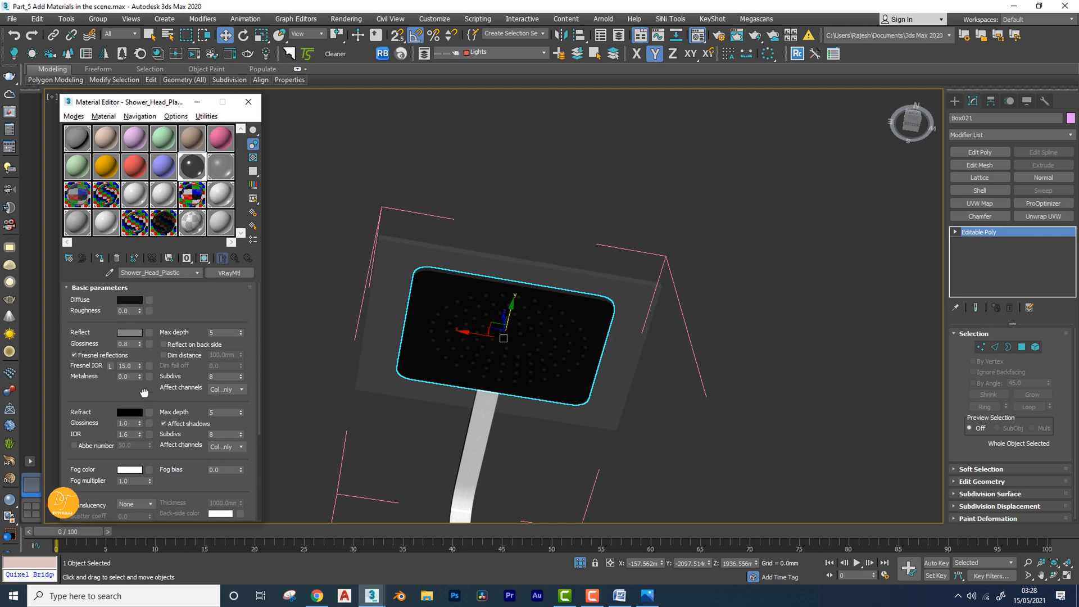
double_click(208, 376)
text(32)
Close the opened shower group and exit isolation to show the whole scene
alt+middle_drag(520, 306, 584, 328)
scroll(582, 322, down, 5)
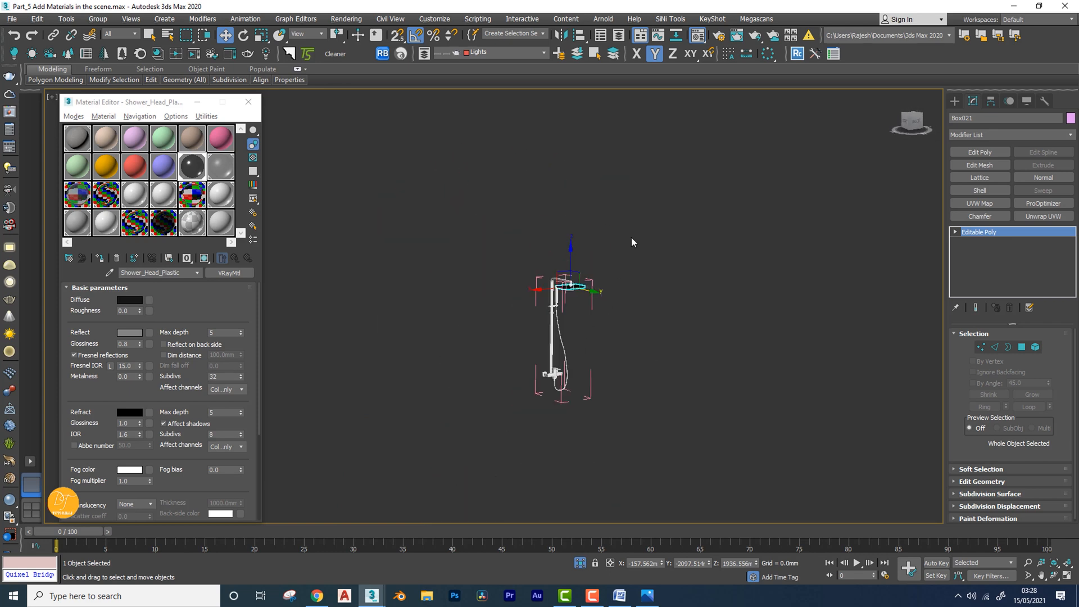
click(101, 19)
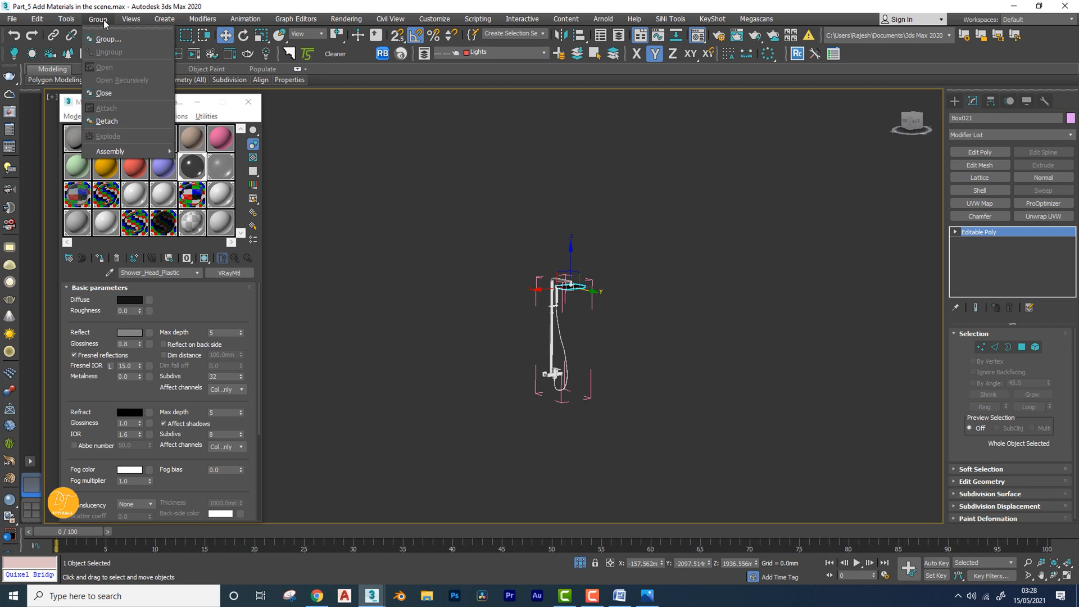
click(110, 94)
click(580, 563)
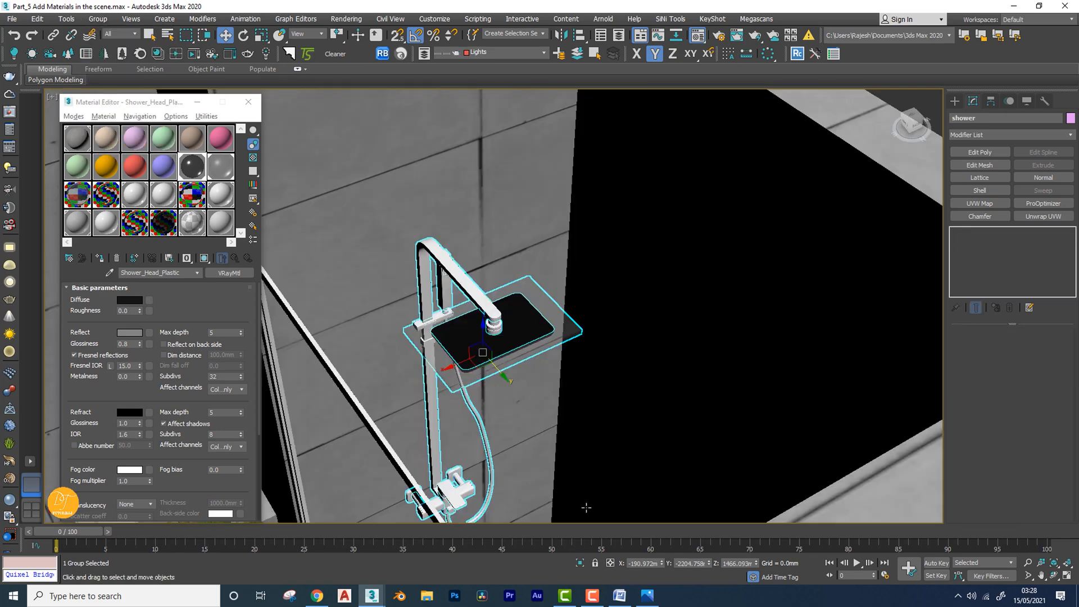
Assign the unused blue-violet V-Ray sample material to the Floor object and rename the material Floor_Tiles
scroll(528, 373, down, 3)
alt+middle_drag(528, 373, 644, 378)
alt+middle_drag(593, 375, 590, 376)
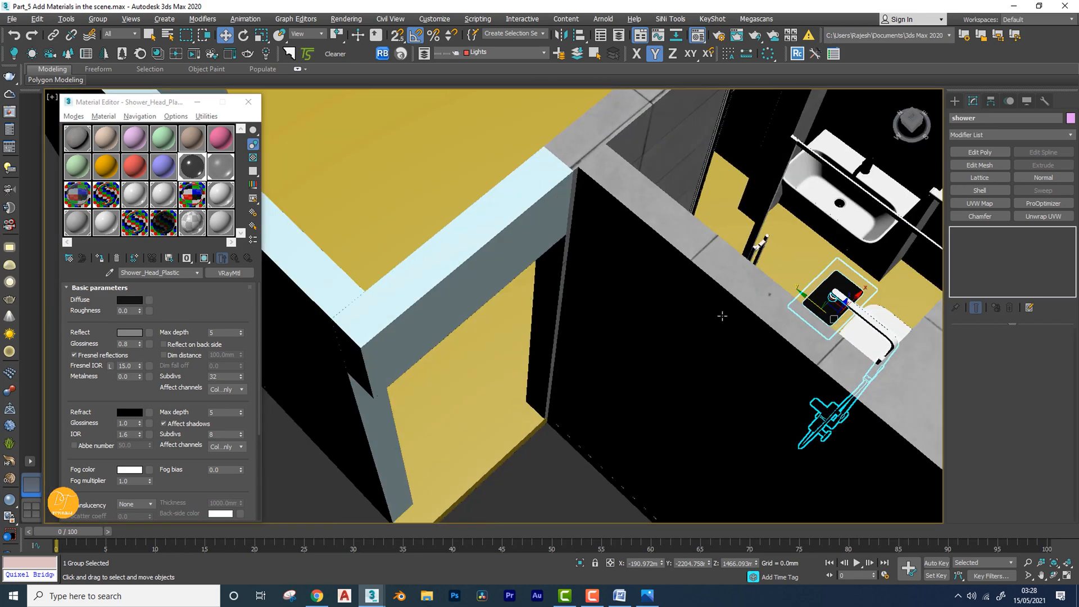
middle_drag(722, 316, 486, 490)
middle_drag(450, 351, 693, 367)
scroll(613, 363, down, 5)
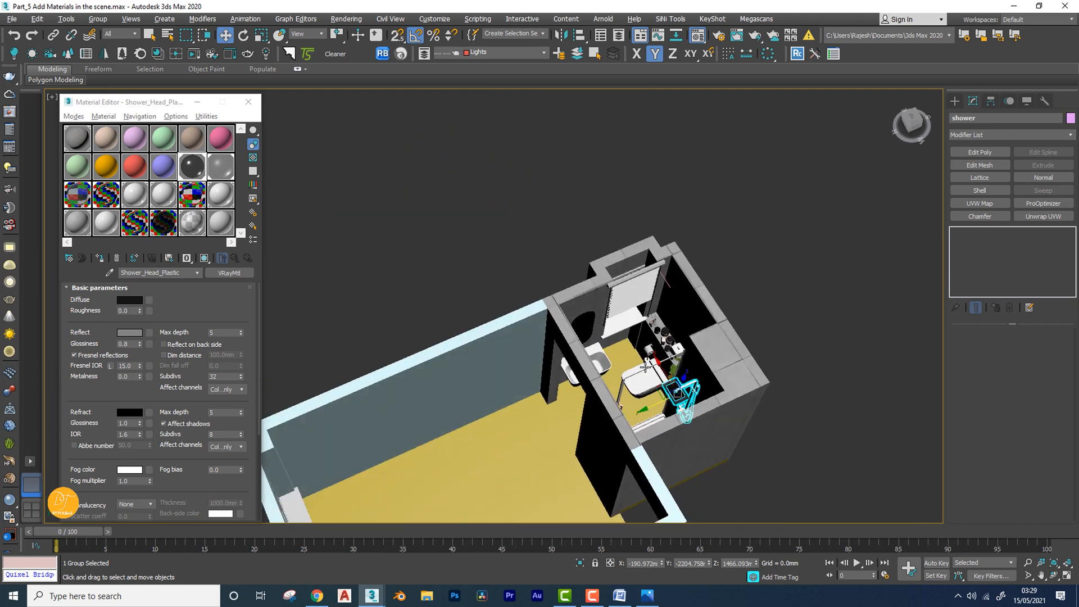
scroll(617, 357, up, 2)
click(617, 358)
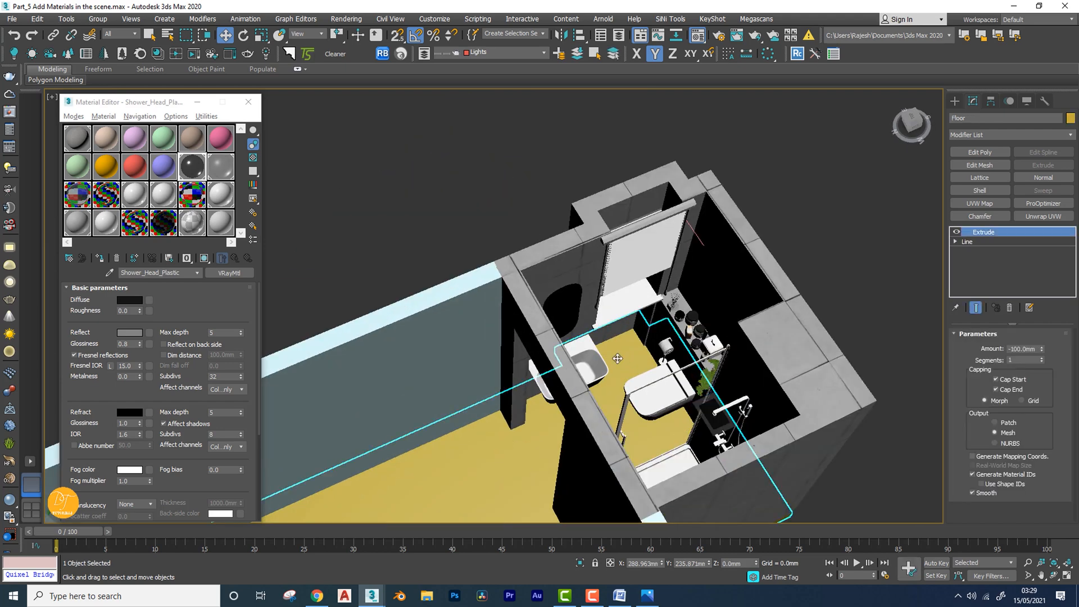
alt+middle_drag(617, 358, 471, 329)
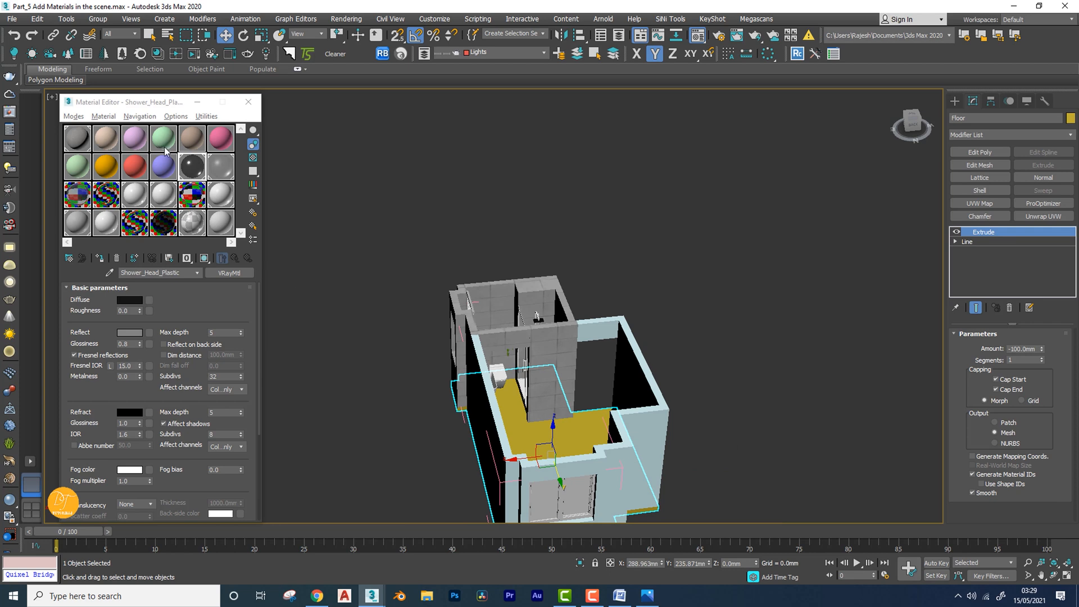
click(158, 170)
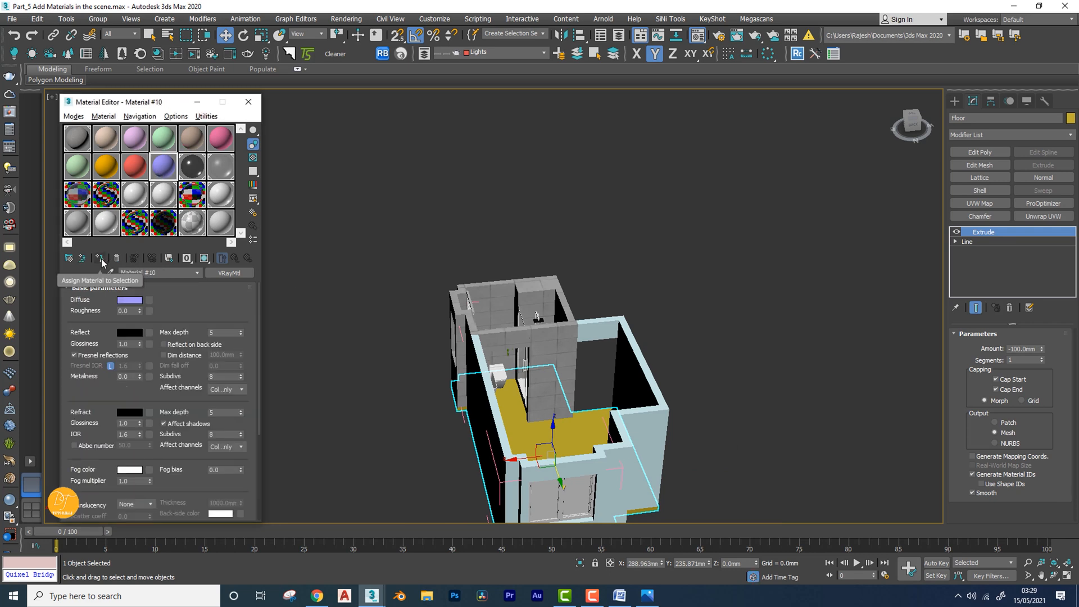
click(100, 258)
drag(161, 272, 49, 273)
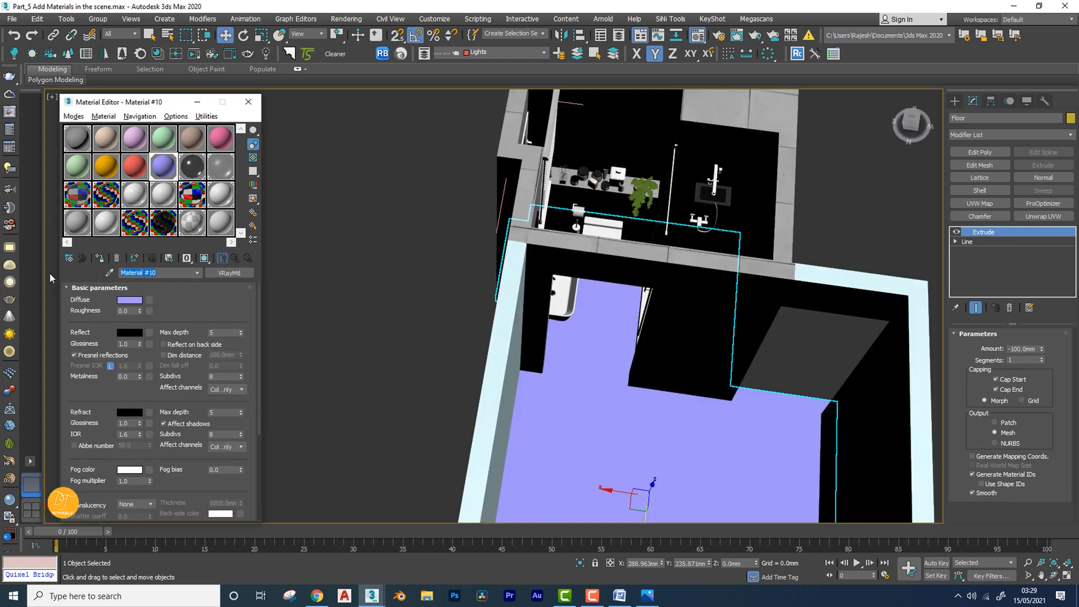
text(Floor_Tiles)
Load the Tiles22_COL_VAR1_3K bitmap from the Floor Tiles maps folder as the Floor_Tiles diffuse map
click(150, 300)
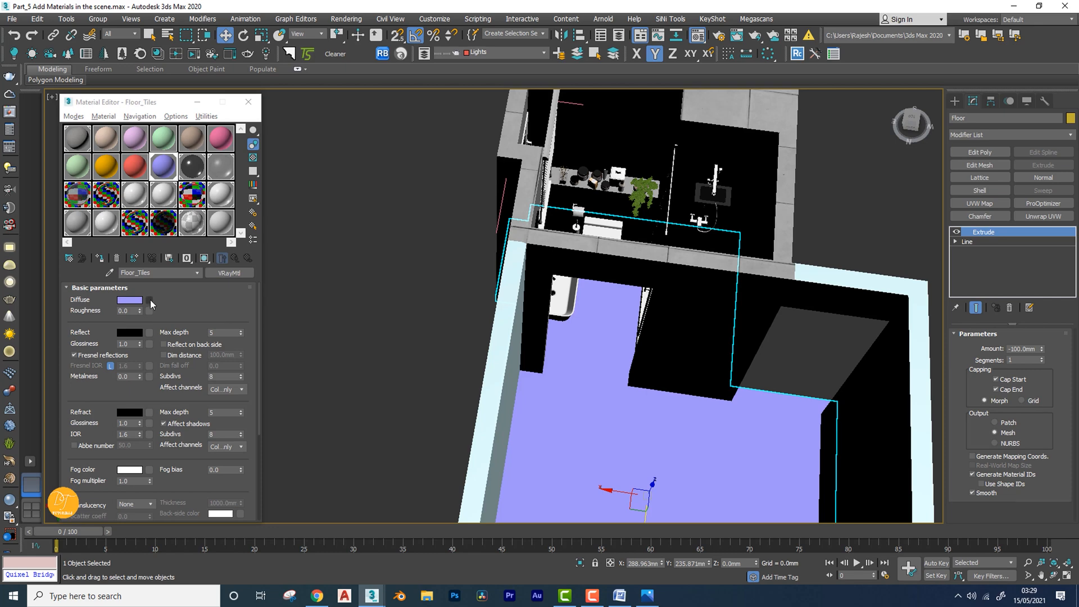
click(150, 300)
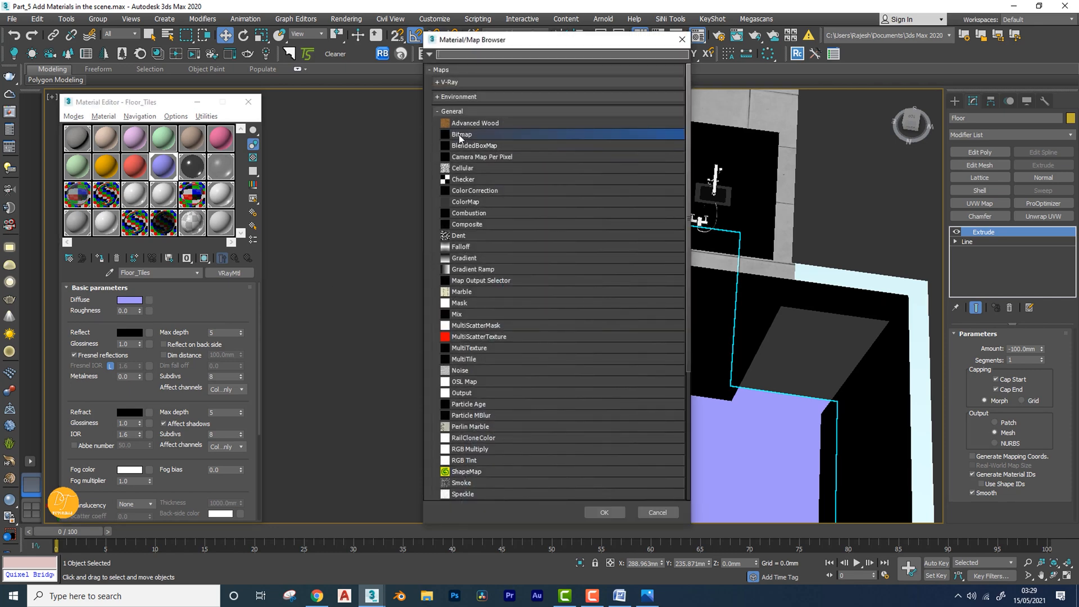
double_click(461, 135)
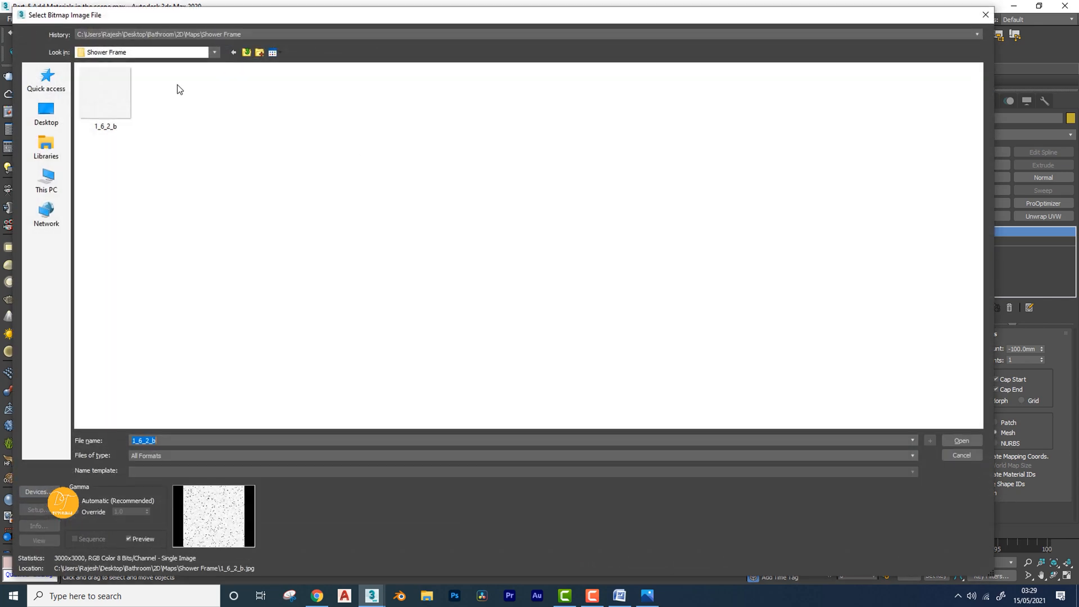
click(247, 53)
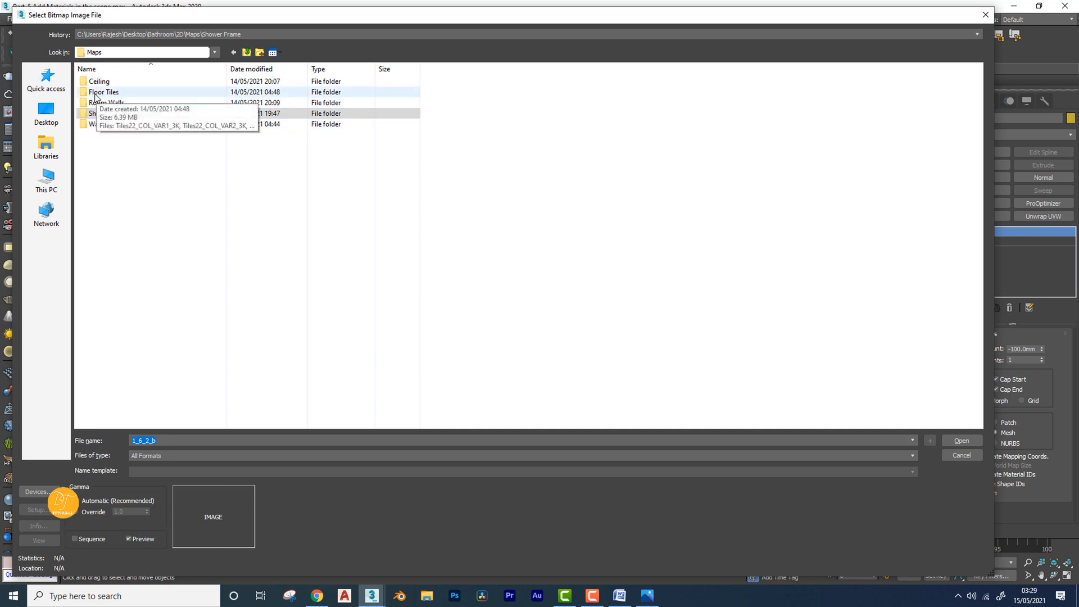
double_click(103, 93)
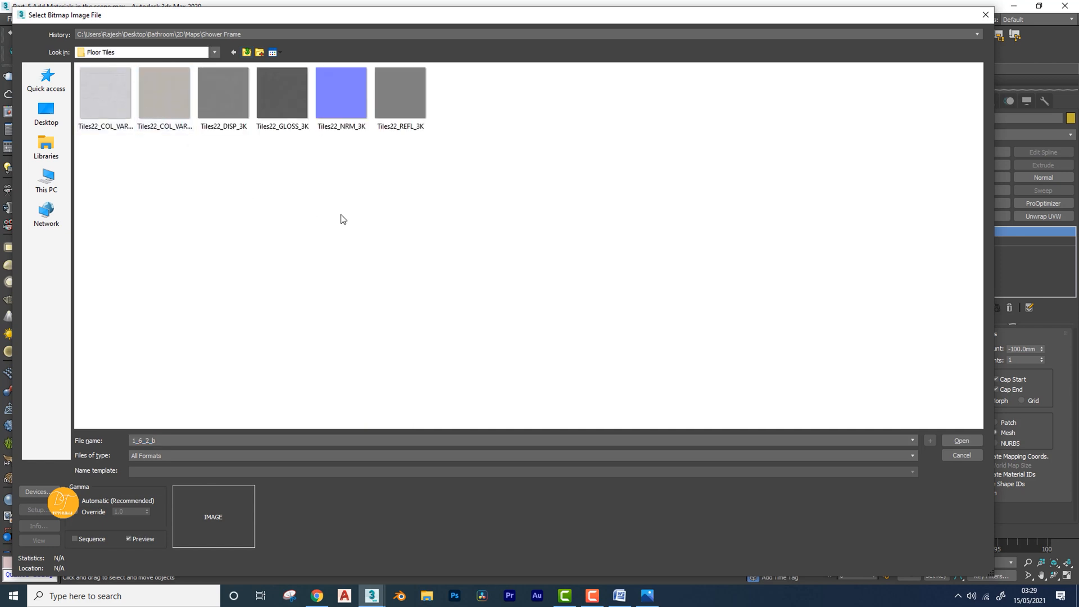
ctrl+scroll(337, 219, up, 3)
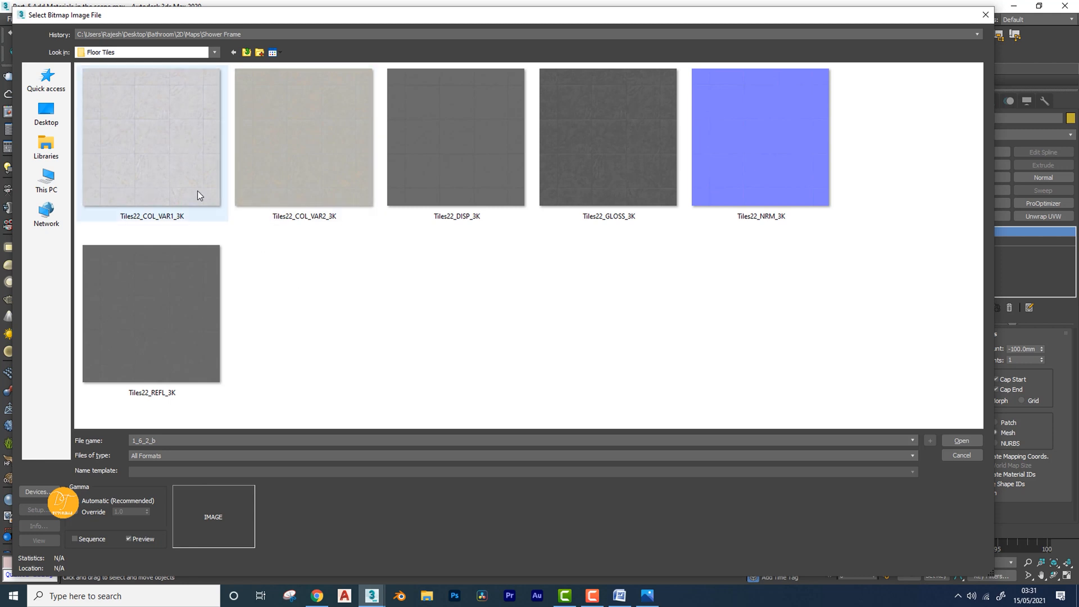
double_click(147, 143)
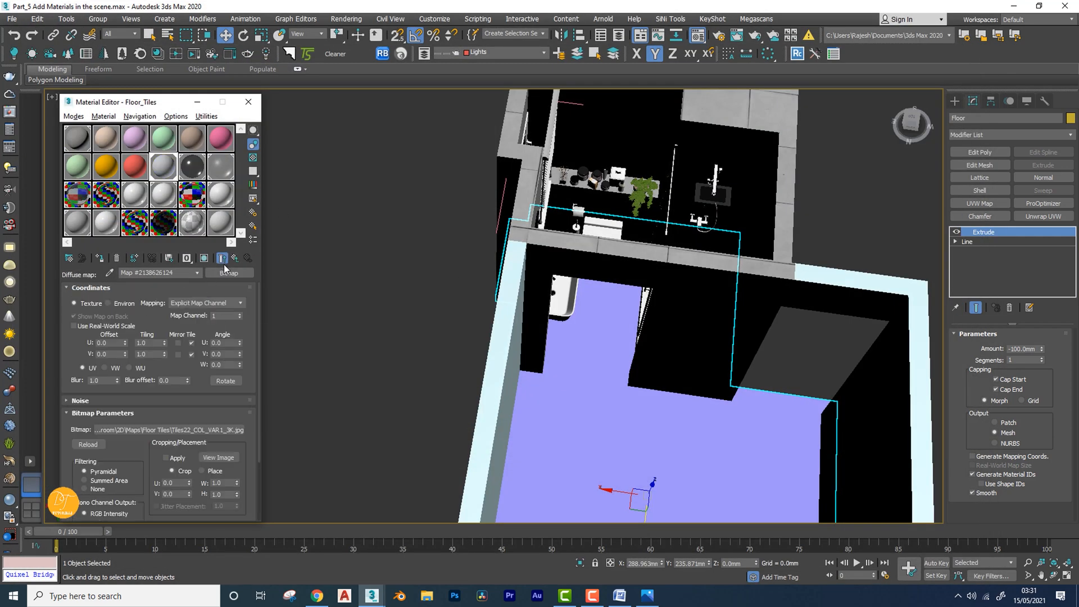
Show the Floor_Tiles diffuse map in the viewport and check it on the floor
click(204, 258)
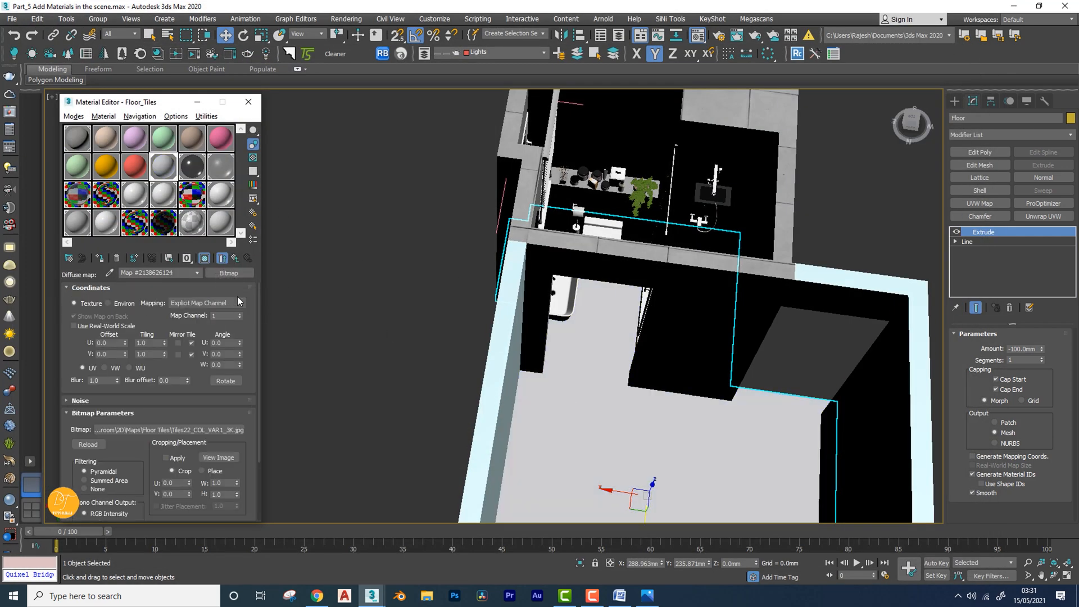
middle_drag(622, 455, 541, 373)
scroll(590, 349, up, 4)
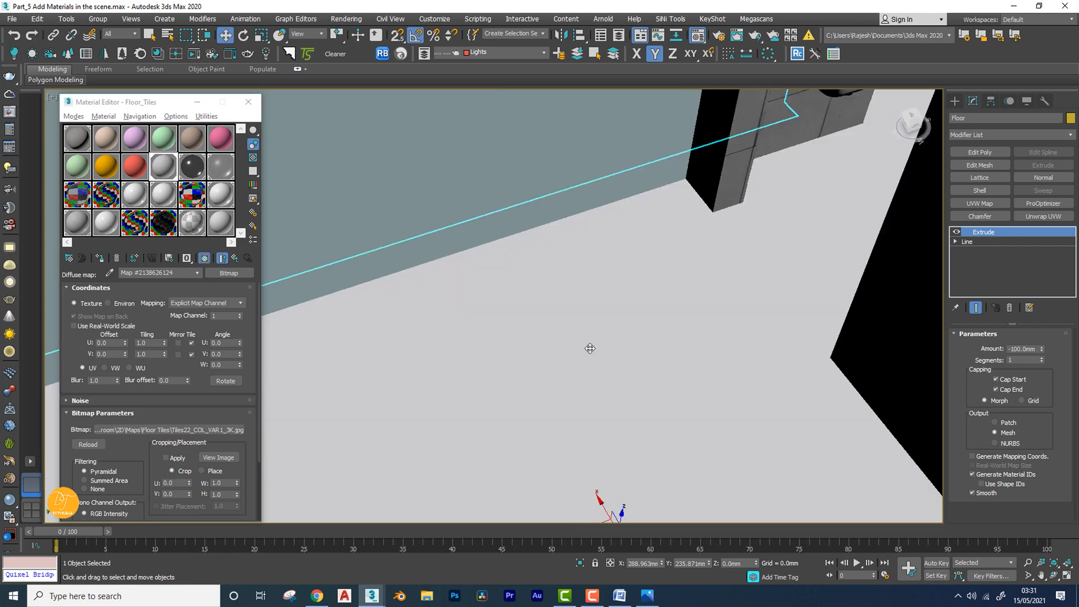
scroll(589, 349, down, 2)
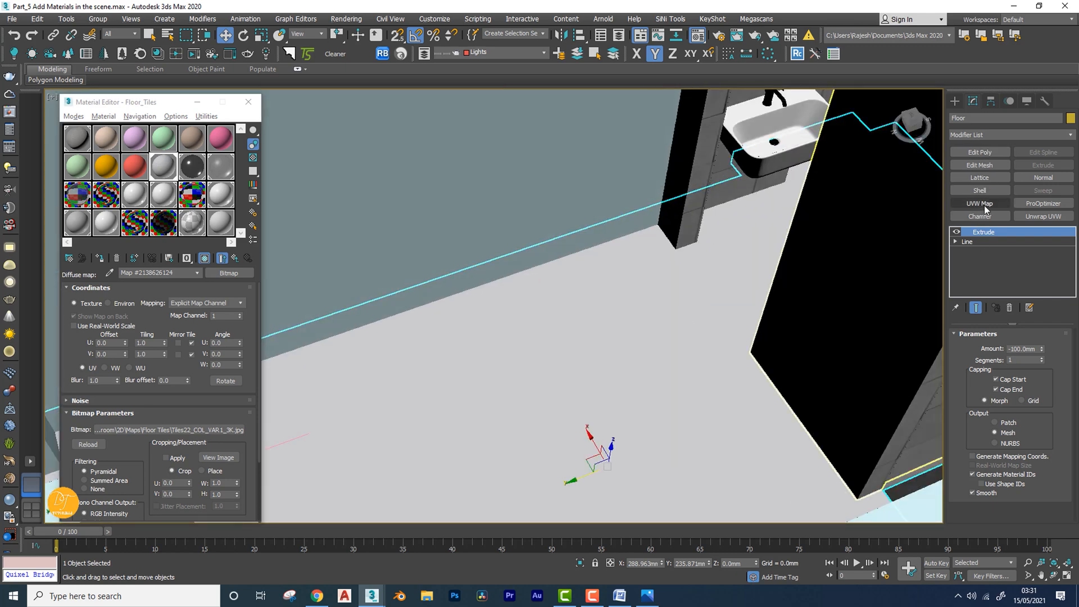
Add a UVW Map modifier to the extruded Floor object
click(989, 137)
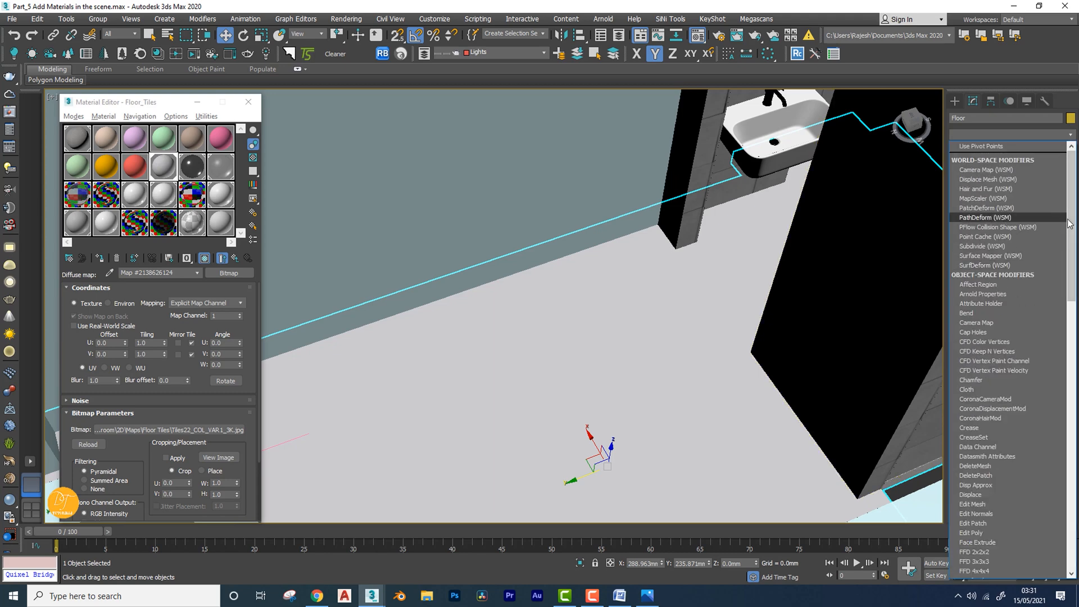
drag(1071, 224, 1074, 481)
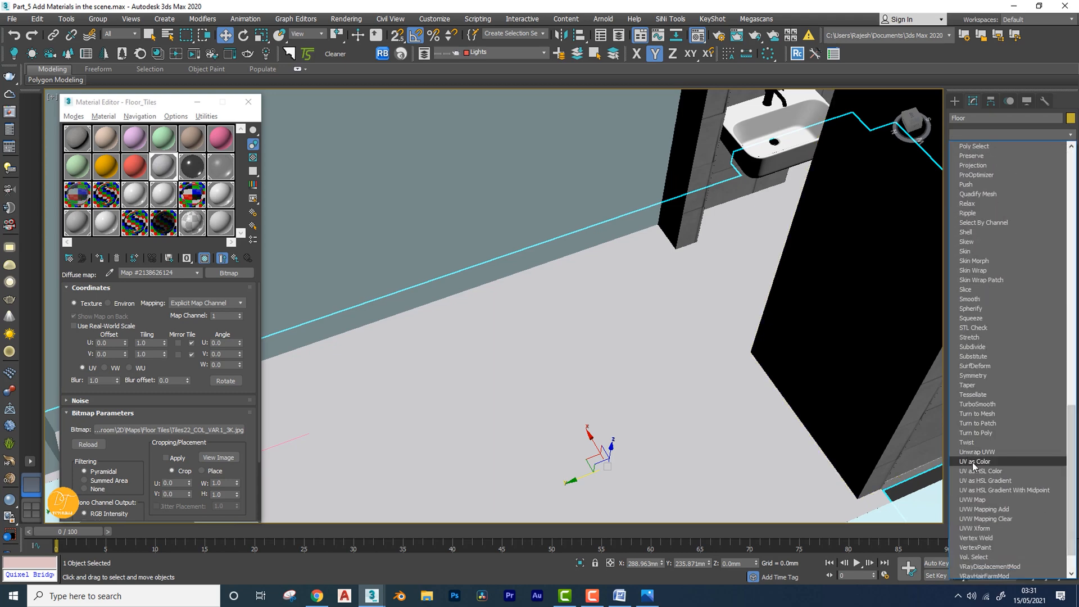
Apply a UVW Map modifier to the Floor object and set its mapping type to Box
click(976, 500)
key(z)
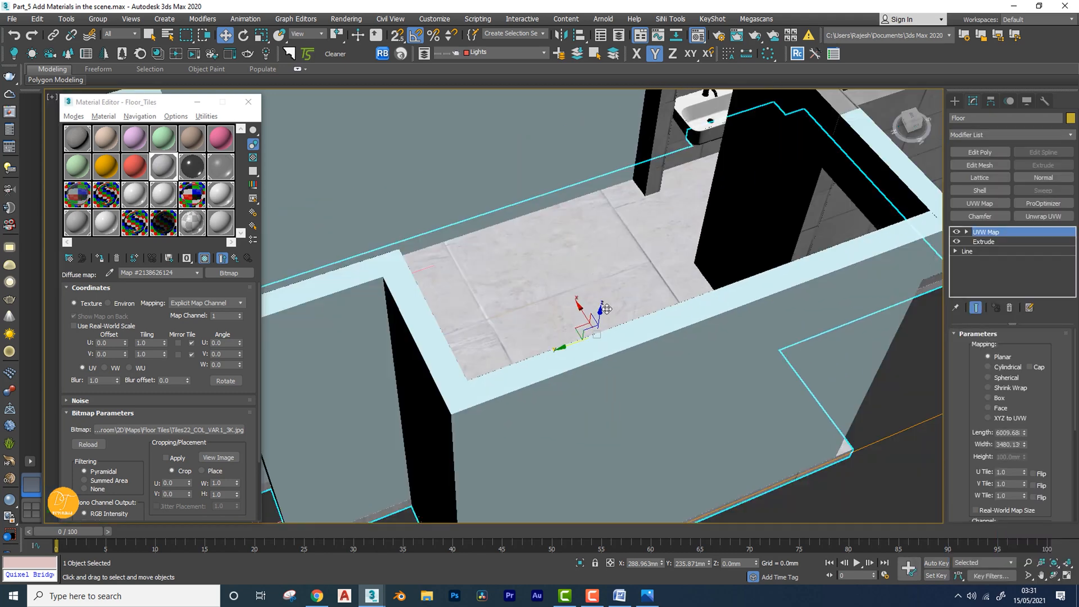
scroll(1028, 407, down, 1)
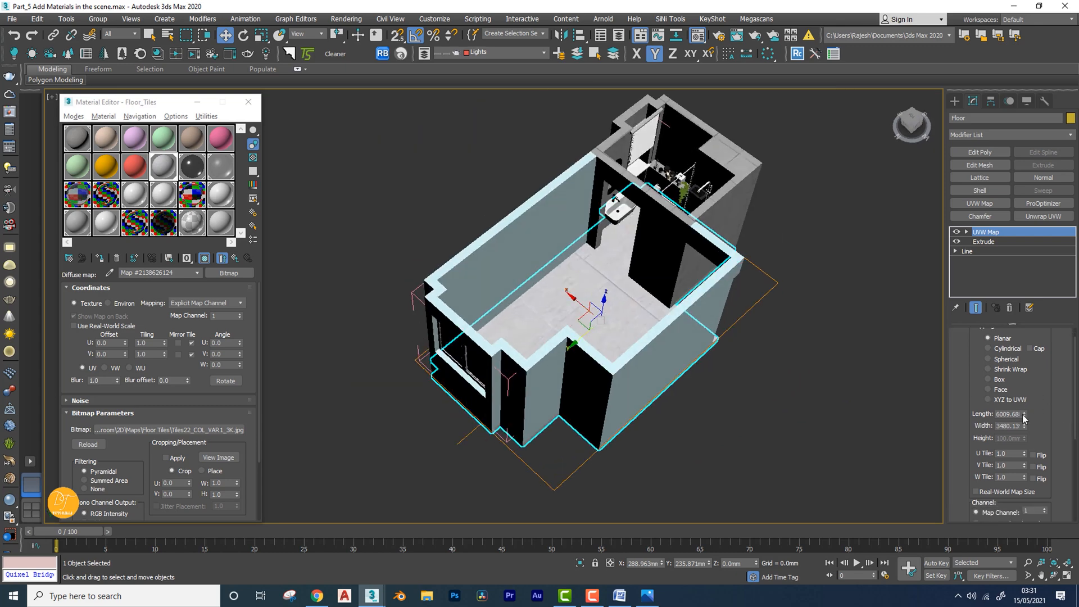
click(997, 380)
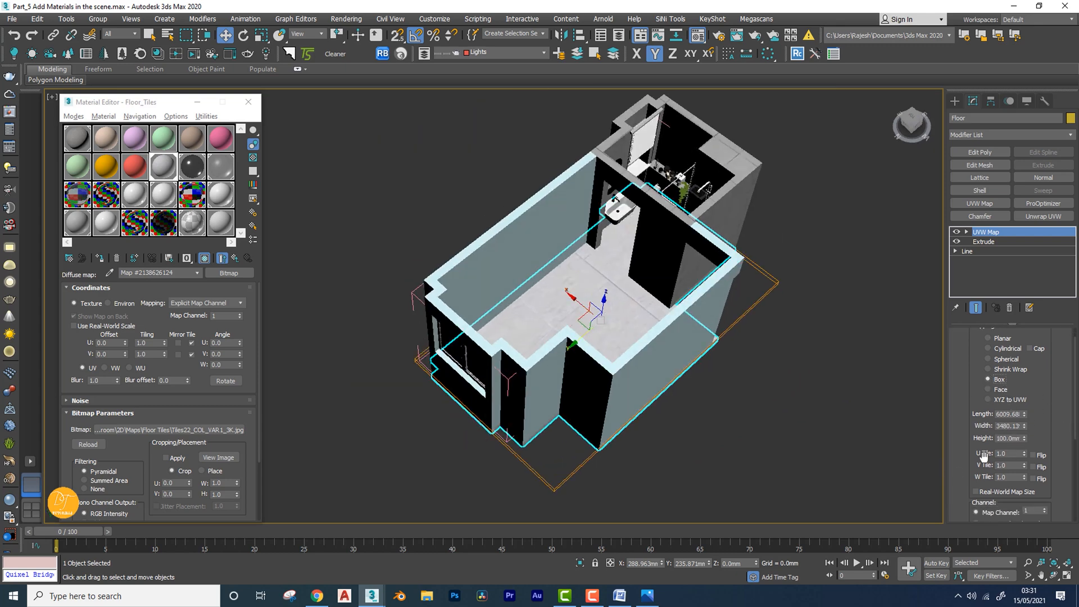
alt+middle_drag(837, 406, 844, 420)
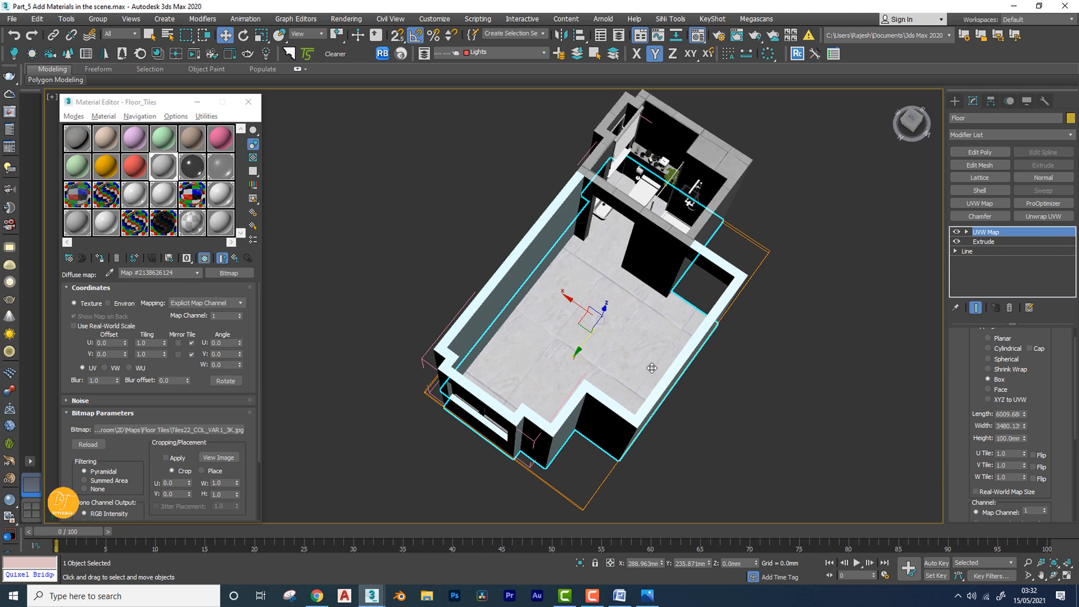
Set the floor's box mapping length, width and height to 300 mm while viewing the room from above
key(t)
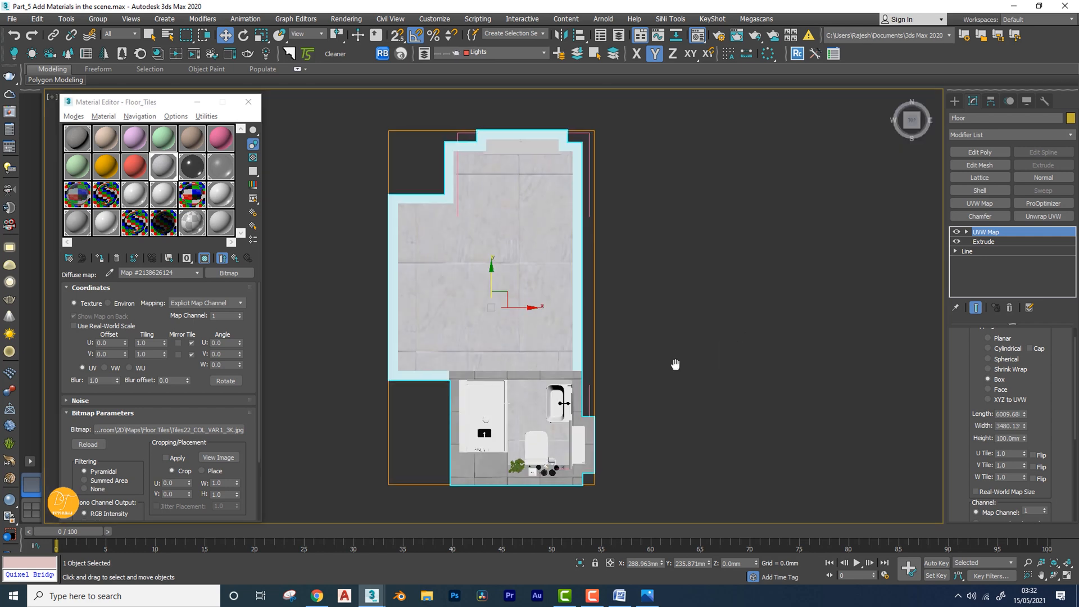
middle_drag(674, 298, 655, 368)
middle_drag(625, 403, 688, 396)
key(F3)
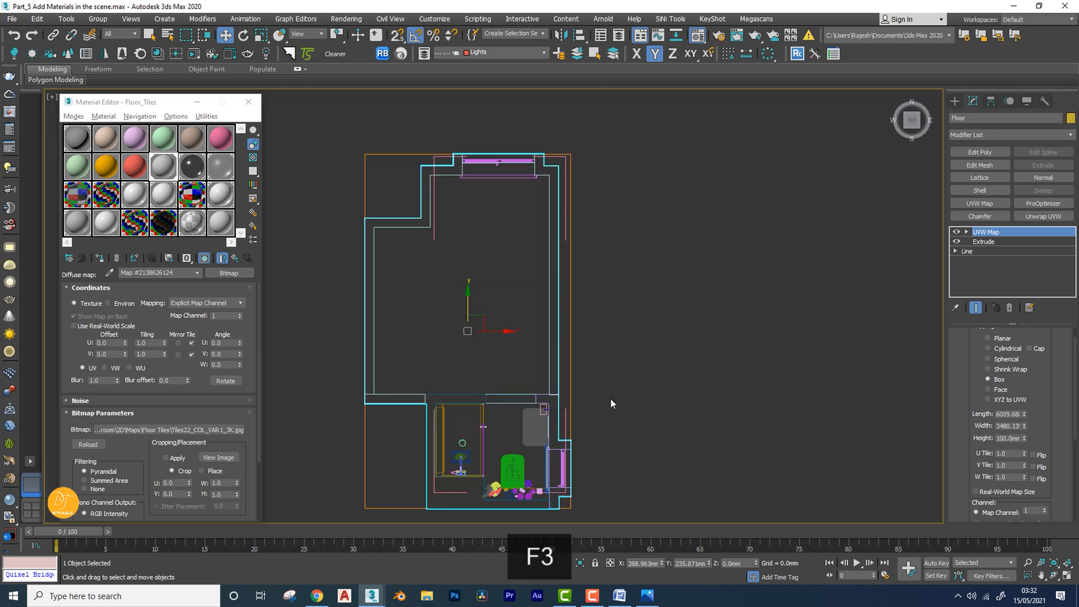
middle_drag(610, 399, 641, 392)
key(F3)
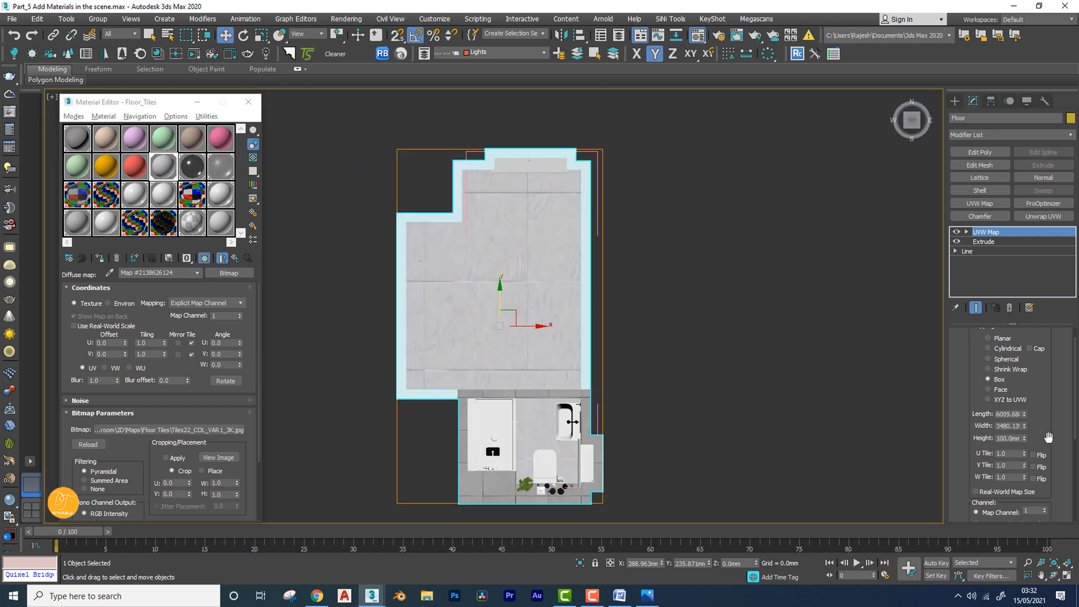
double_click(996, 414)
key(BackSpace)
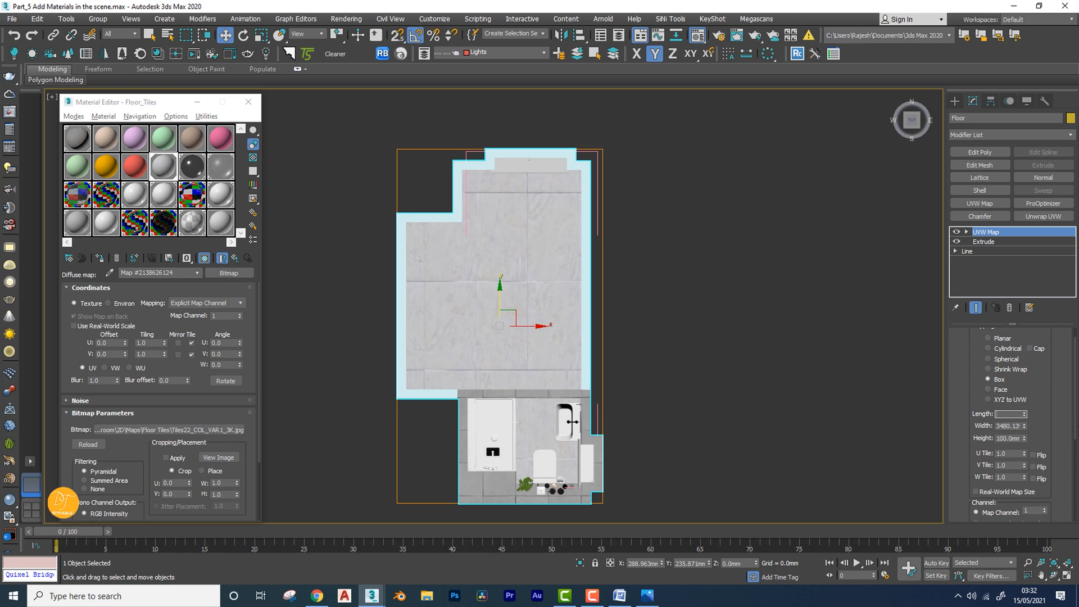
text(300)
key(Tab)
text(300)
key(Tab)
text(30)
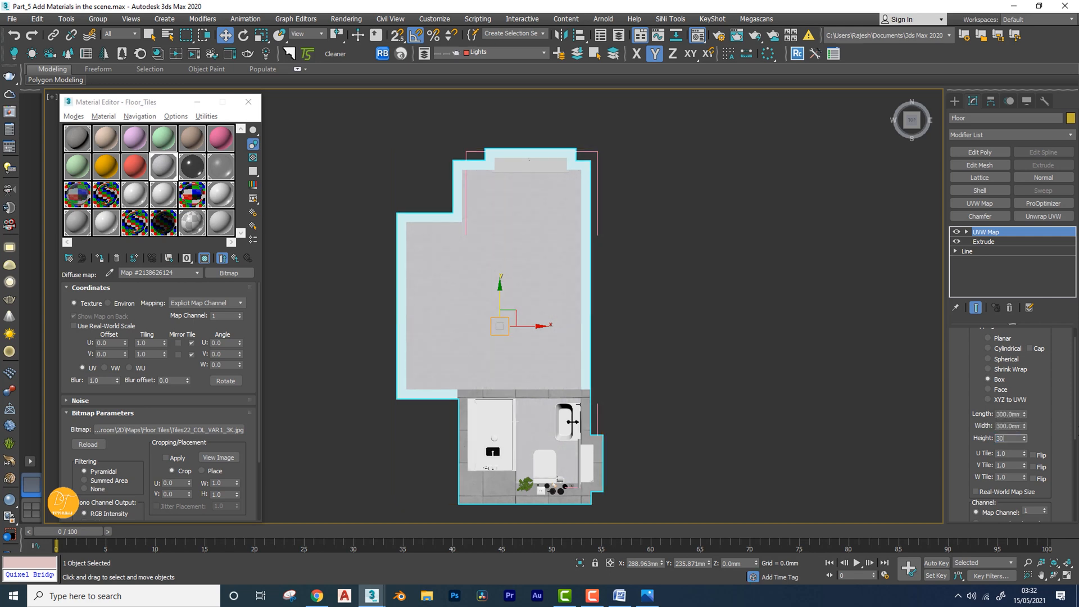
text(0)
key(Tab)
Enlarge the floor's box mapping to a length, width and height of 1000 mm
scroll(579, 368, up, 10)
middle_drag(479, 377, 566, 310)
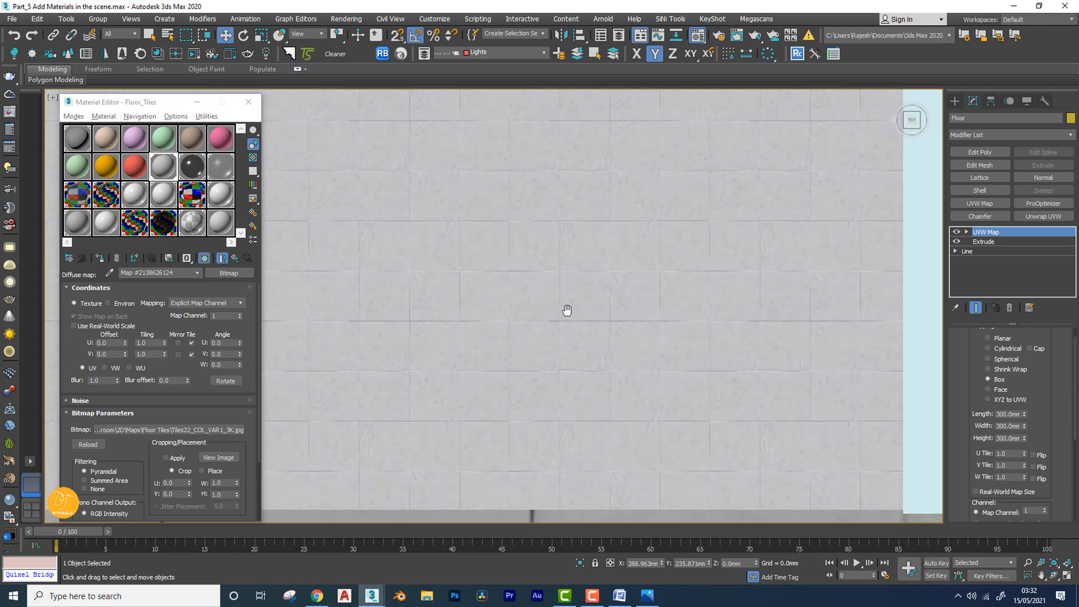
scroll(579, 303, down, 4)
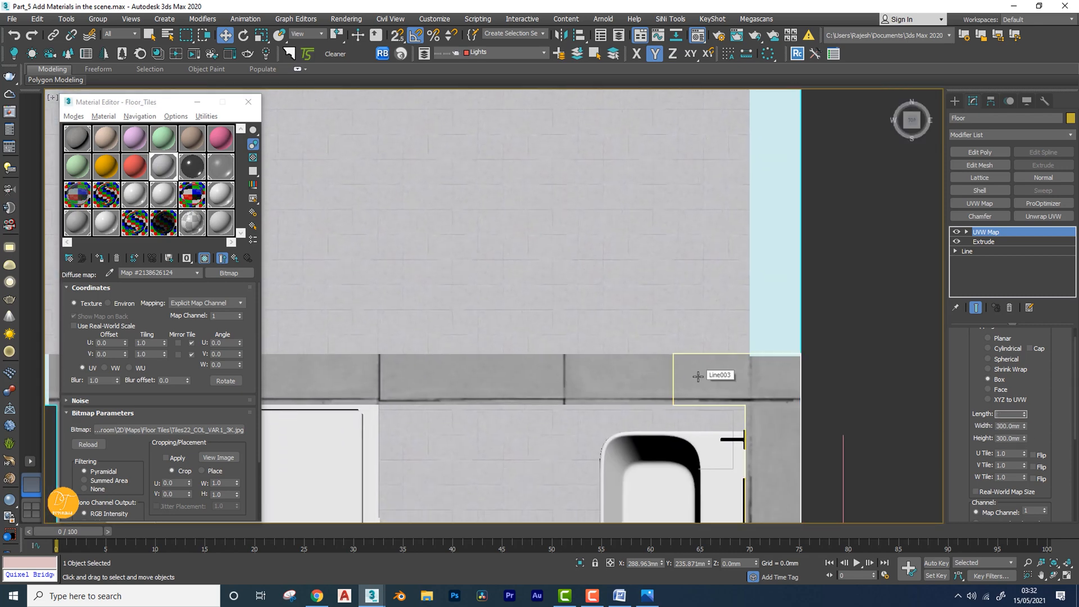
text(000)
key(Tab)
text(100)
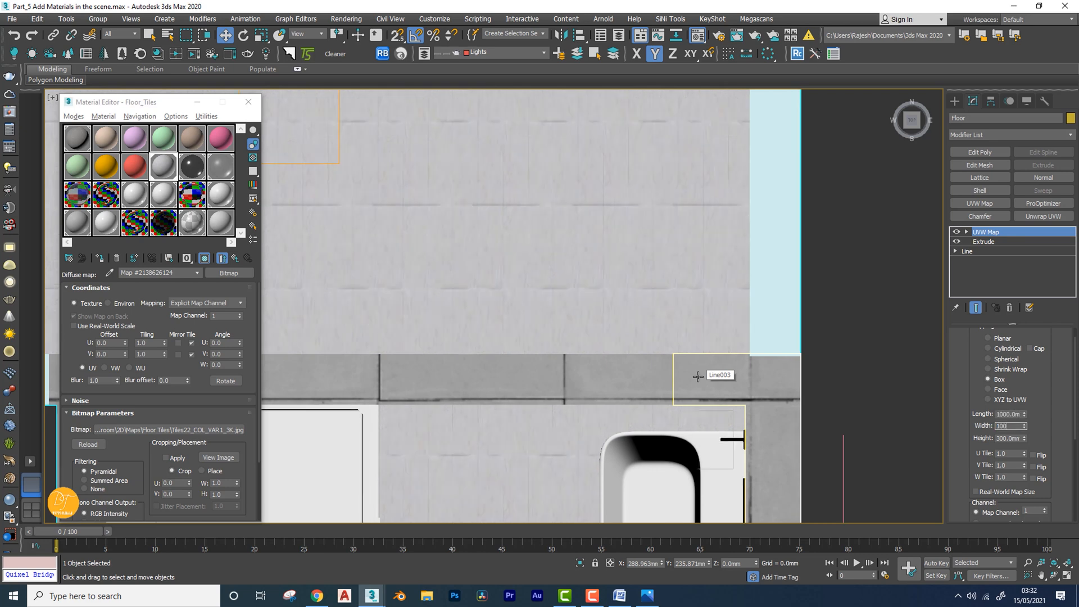
text(0)
key(Tab)
text(10)
key(Tab)
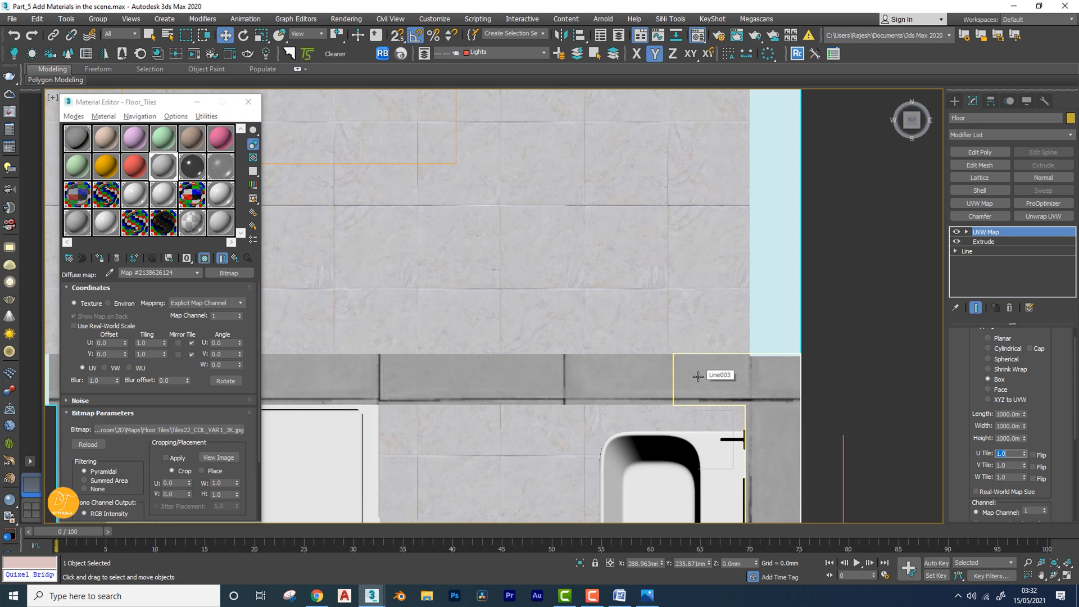
Inspect the floor's tile scale in perspective and through the bathroom camera view
scroll(493, 294, down, 4)
alt+middle_drag(578, 315, 410, 292)
middle_drag(400, 215, 650, 547)
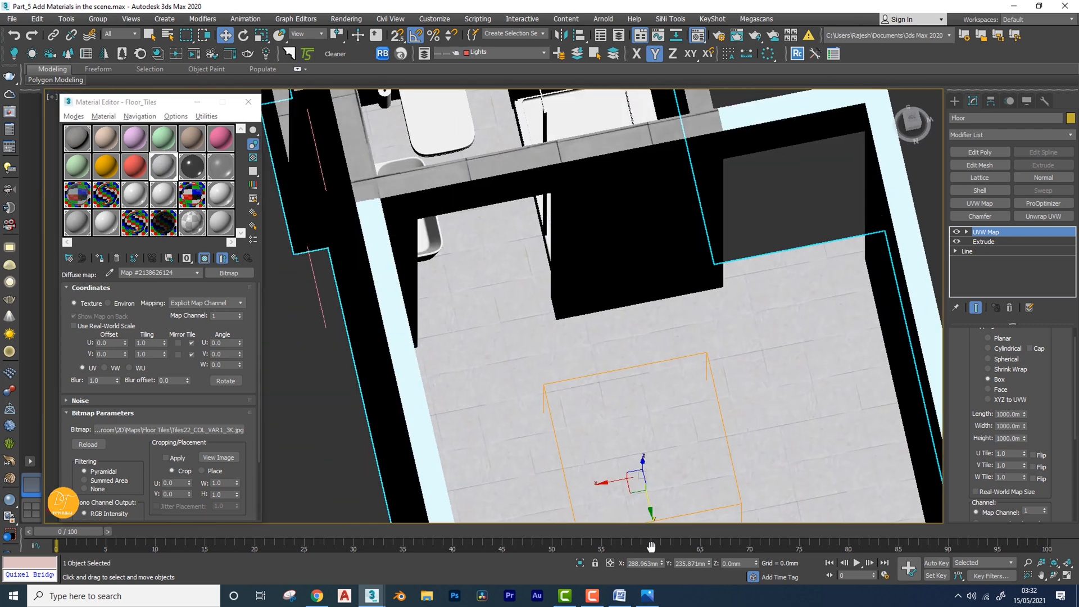
middle_drag(564, 350, 585, 443)
key(c)
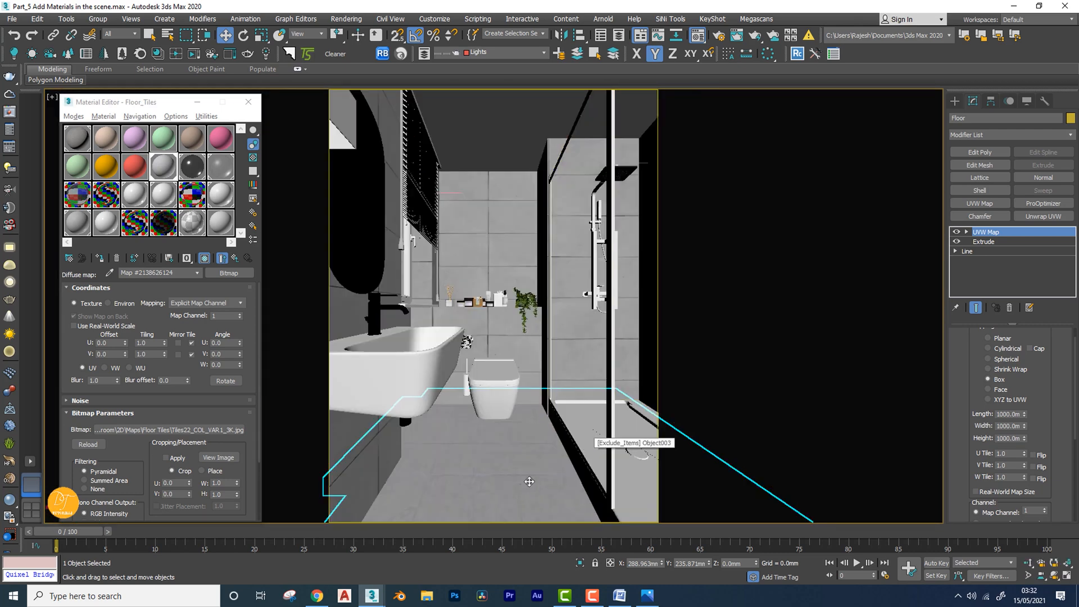
middle_drag(529, 481, 530, 476)
key(ctrl+z)
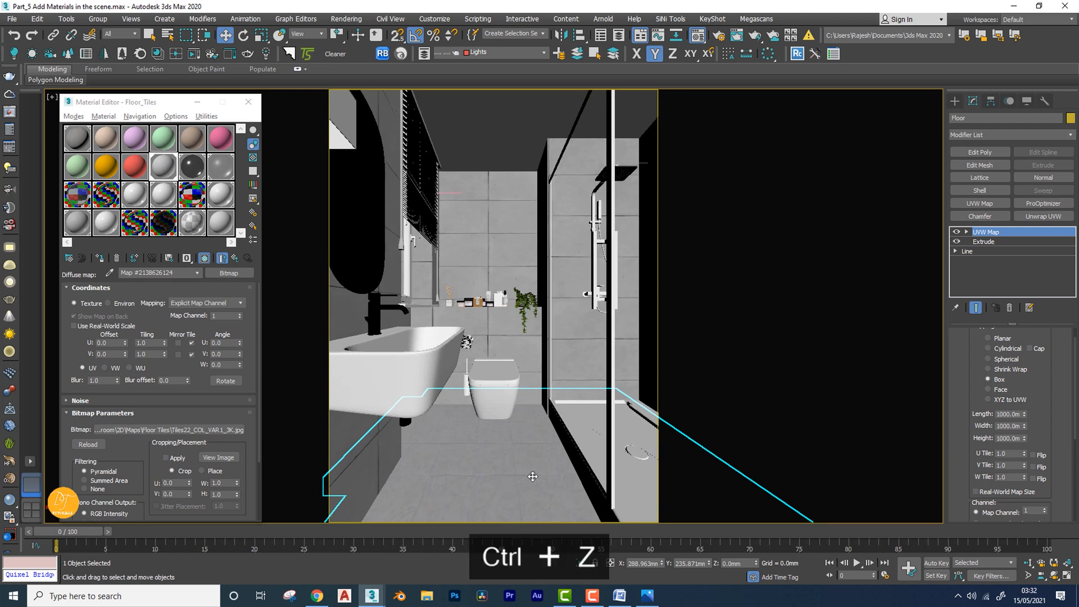
Set the floor's box mapping length, width and height to 1200 mm
double_click(1001, 414)
text(12)
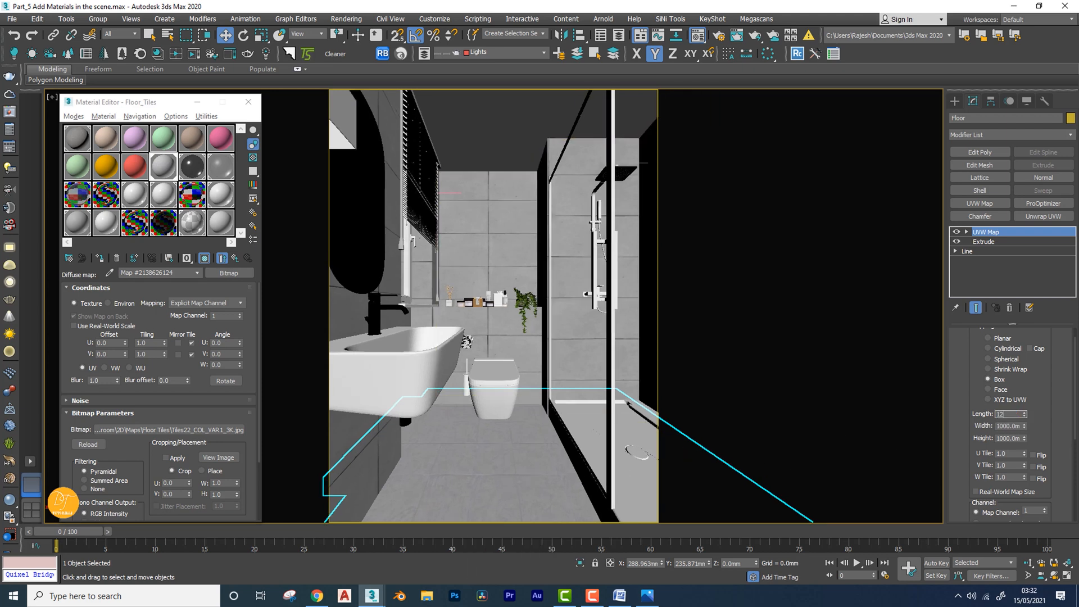
text(00)
key(Tab)
text(1)
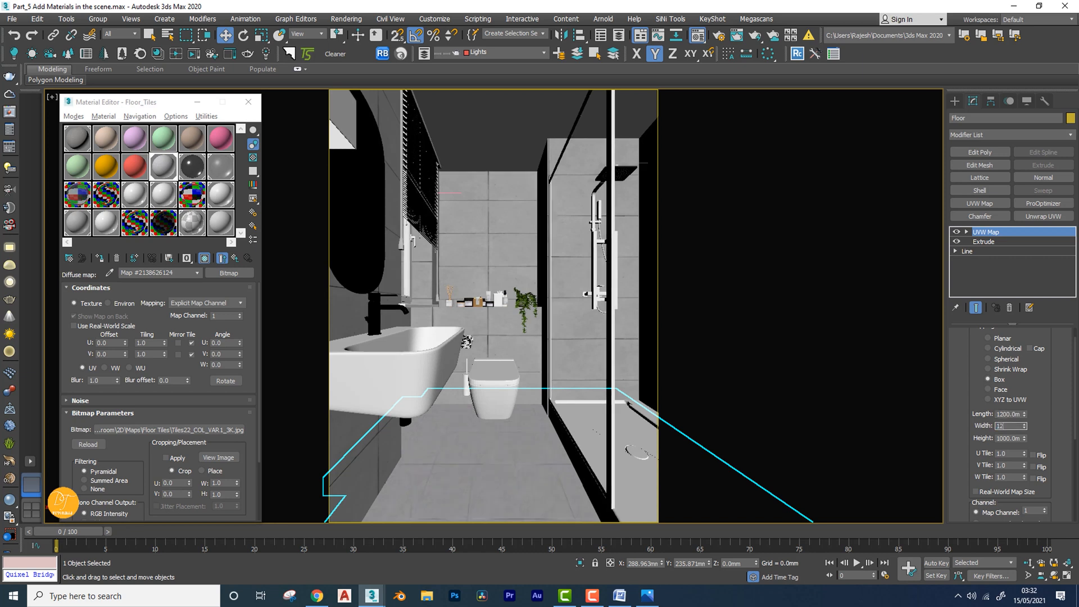
text(200)
key(Tab)
text(1200)
key(Return)
key(Tab)
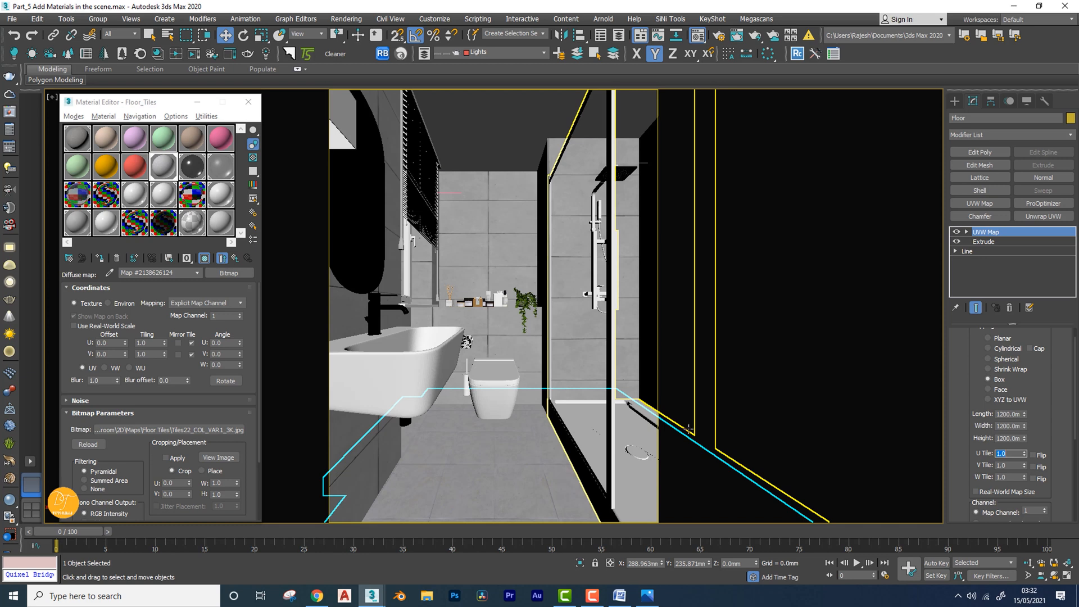
click(505, 452)
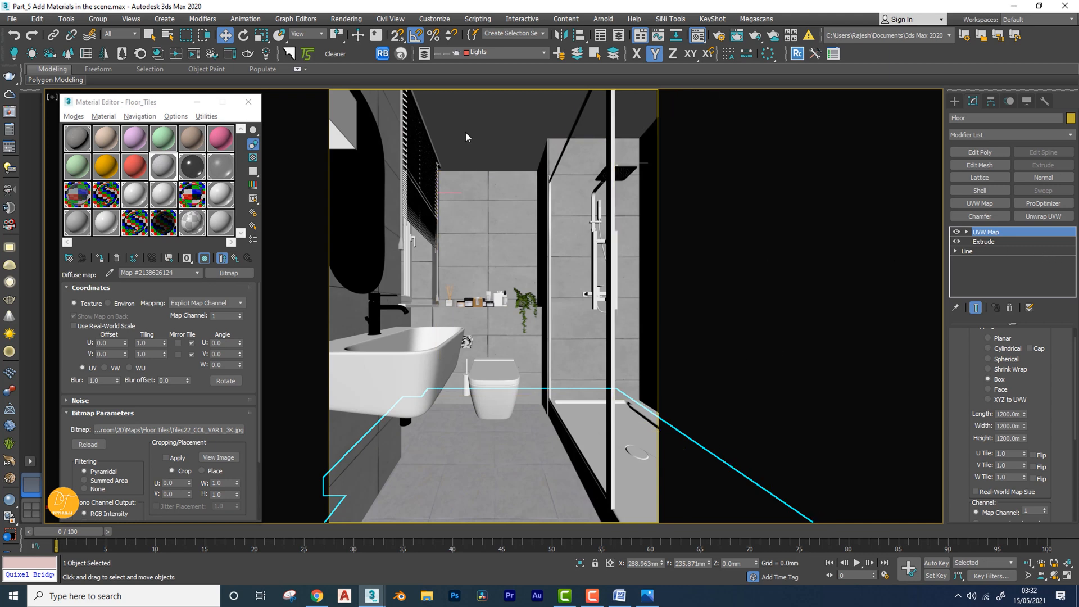
Unhide all objects and isolate the Ceiling group
right_click(482, 143)
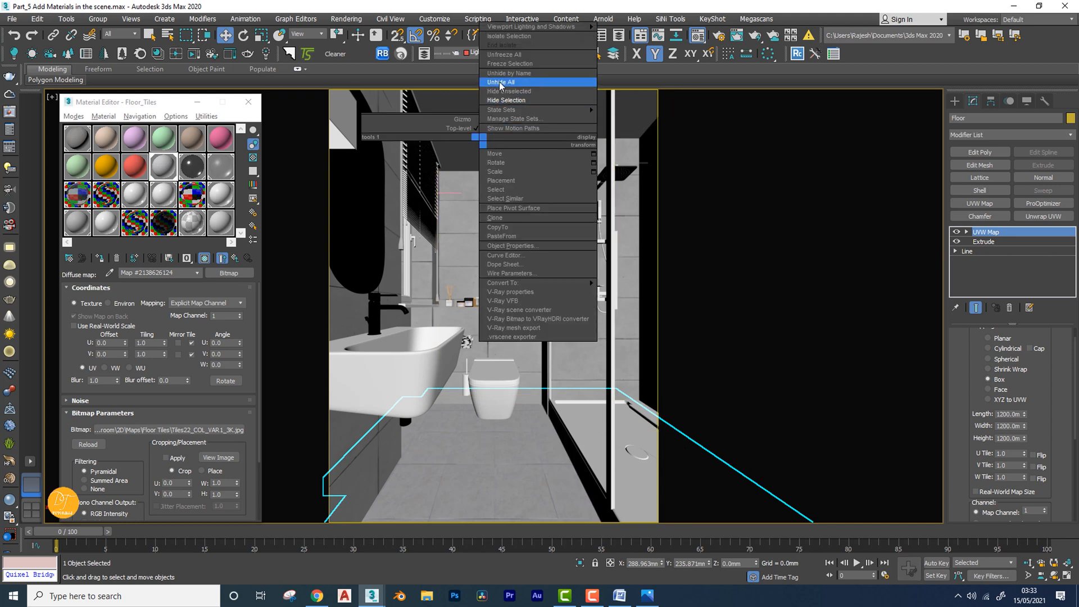
click(538, 84)
click(519, 131)
key(alt+q)
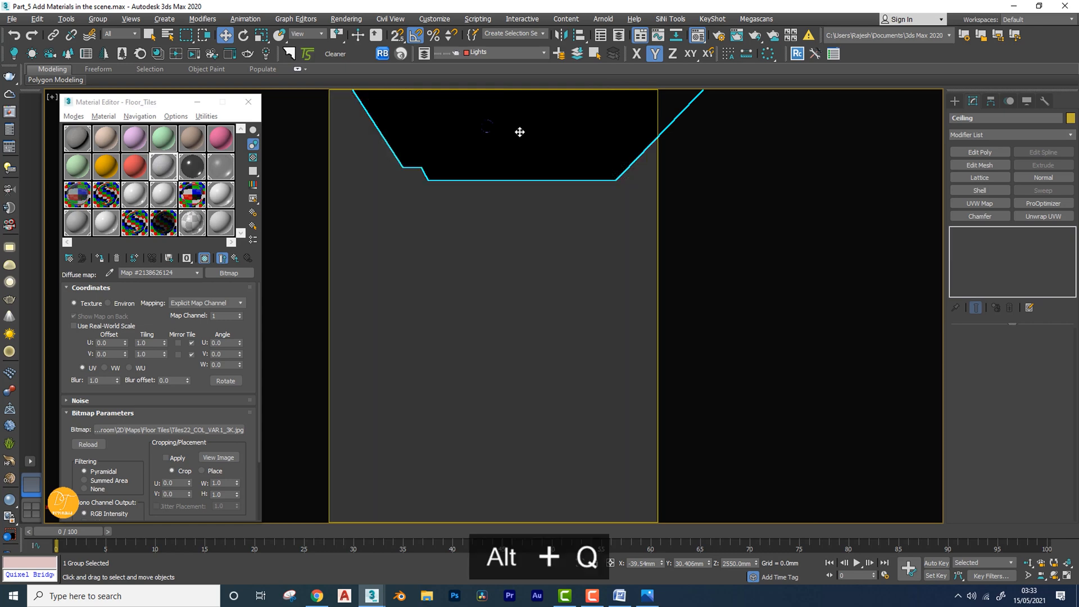
alt+middle_drag(519, 132, 561, 204)
scroll(512, 289, up, 6)
scroll(523, 299, down, 6)
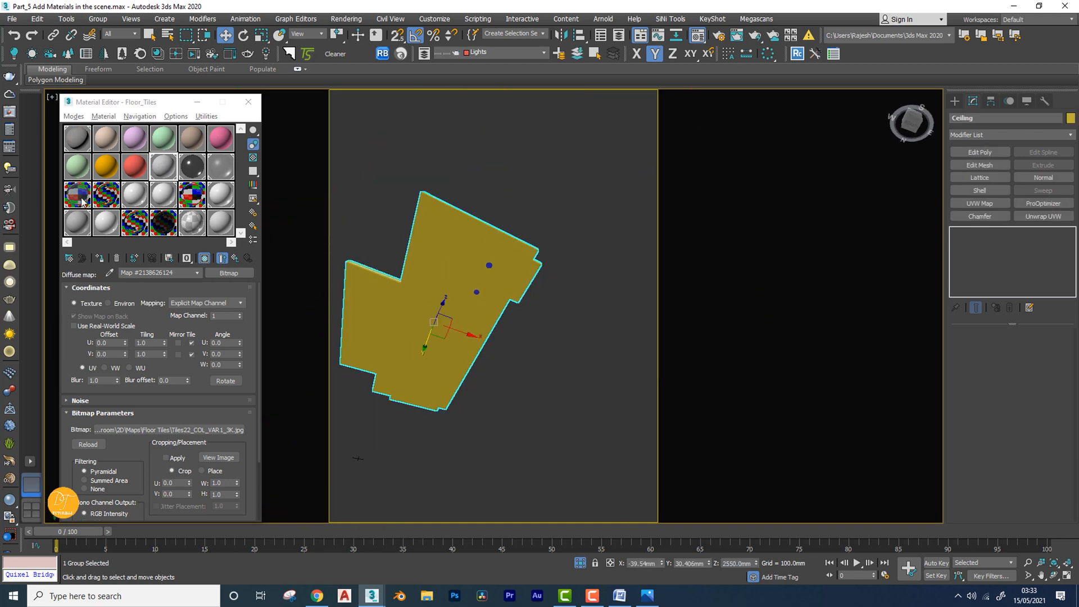
Open the isolated Ceiling group to give access to its member objects
click(67, 18)
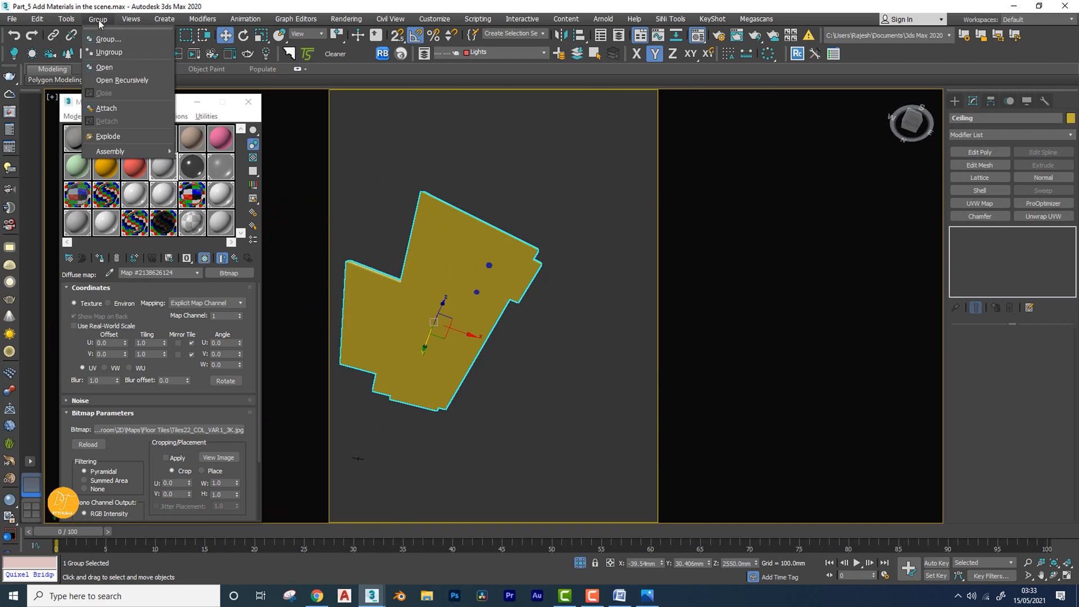
click(119, 85)
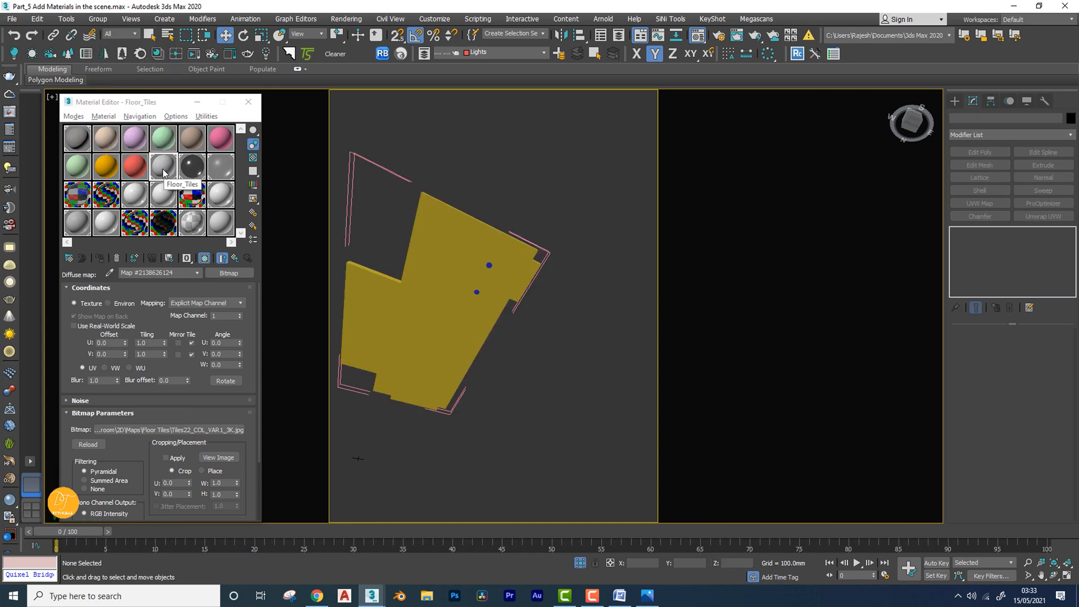
middle_drag(429, 346, 446, 348)
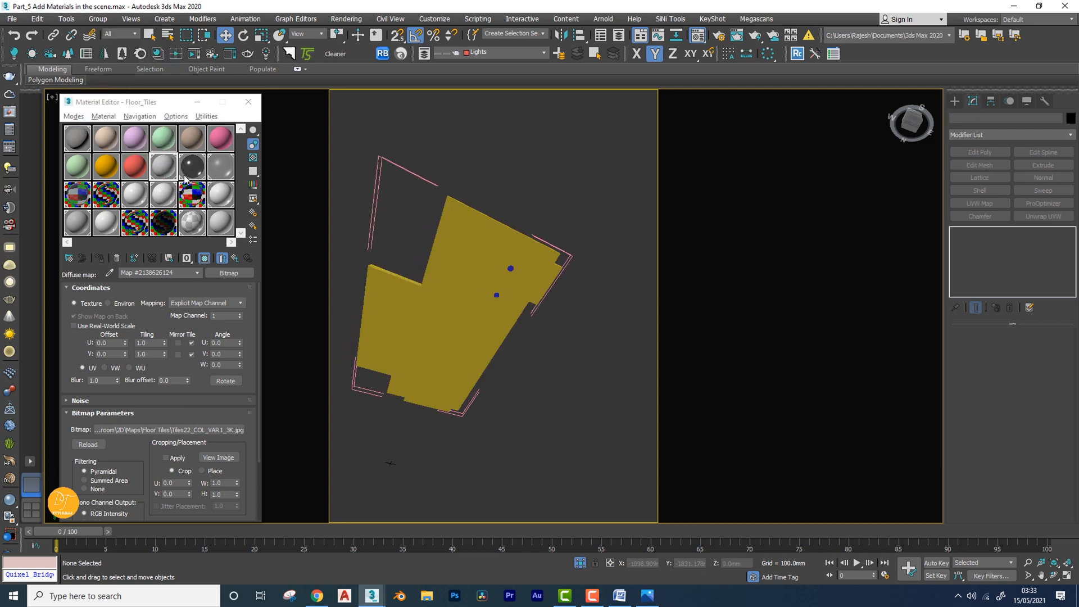
Load the Tiles22_REFL_3K image as a bitmap in the Reflect map slot of the Floor_Tiles material
click(171, 165)
click(234, 258)
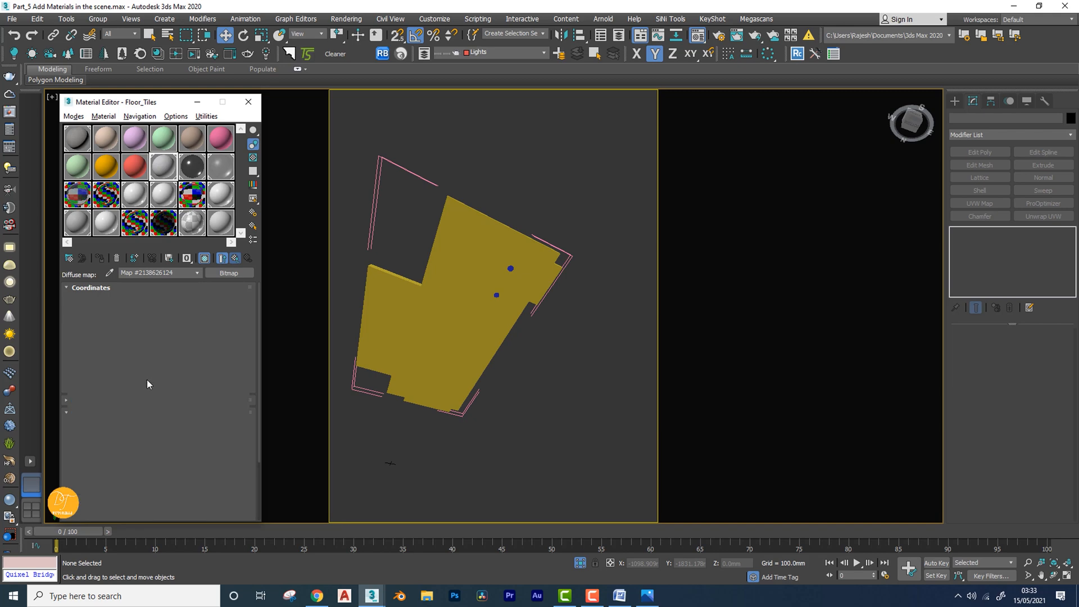
click(149, 332)
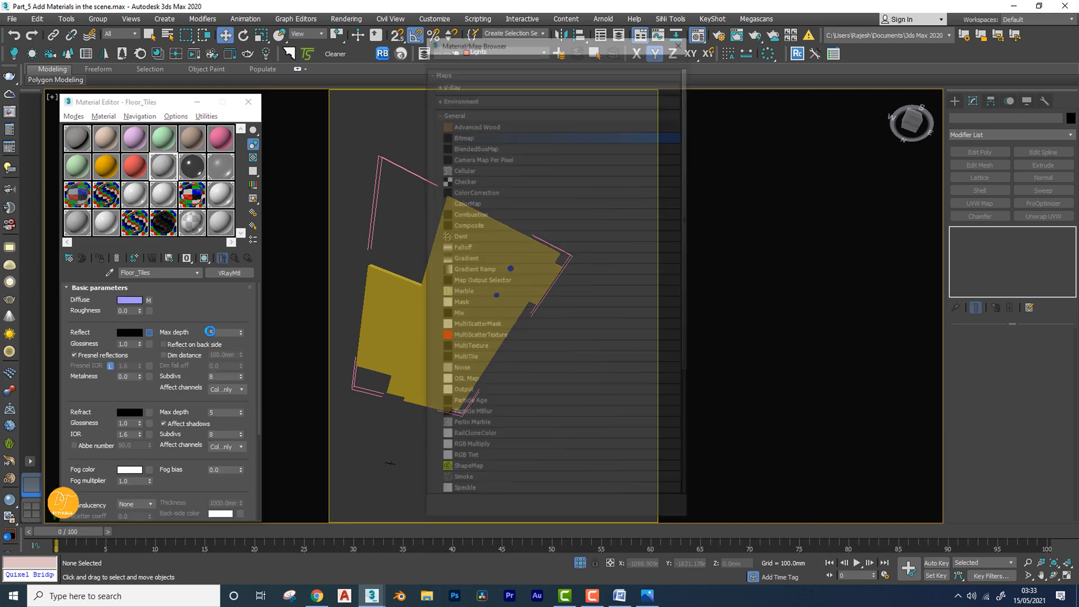
double_click(462, 134)
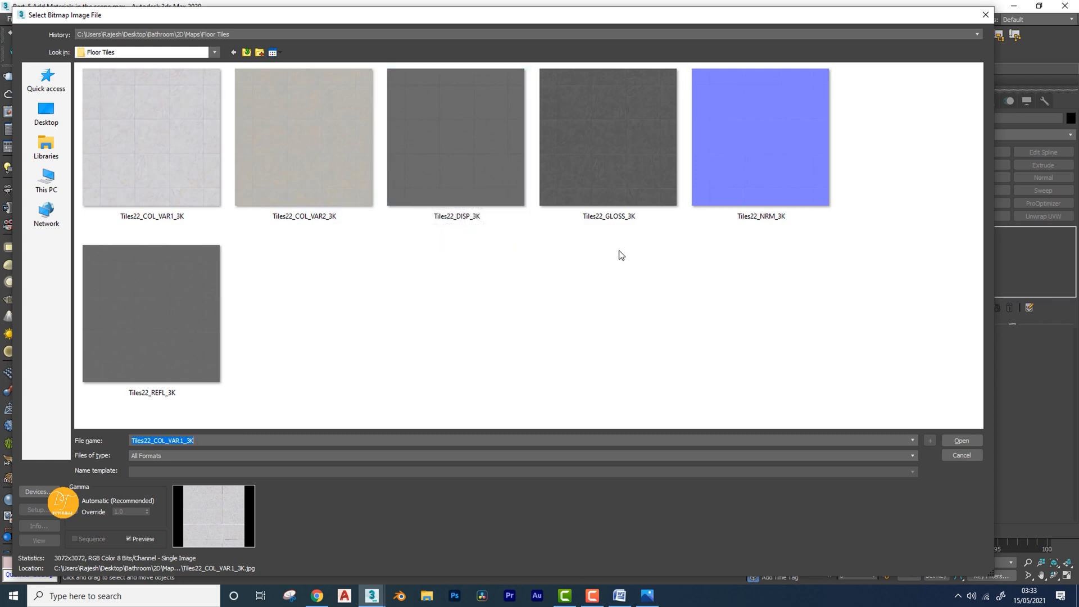
double_click(171, 329)
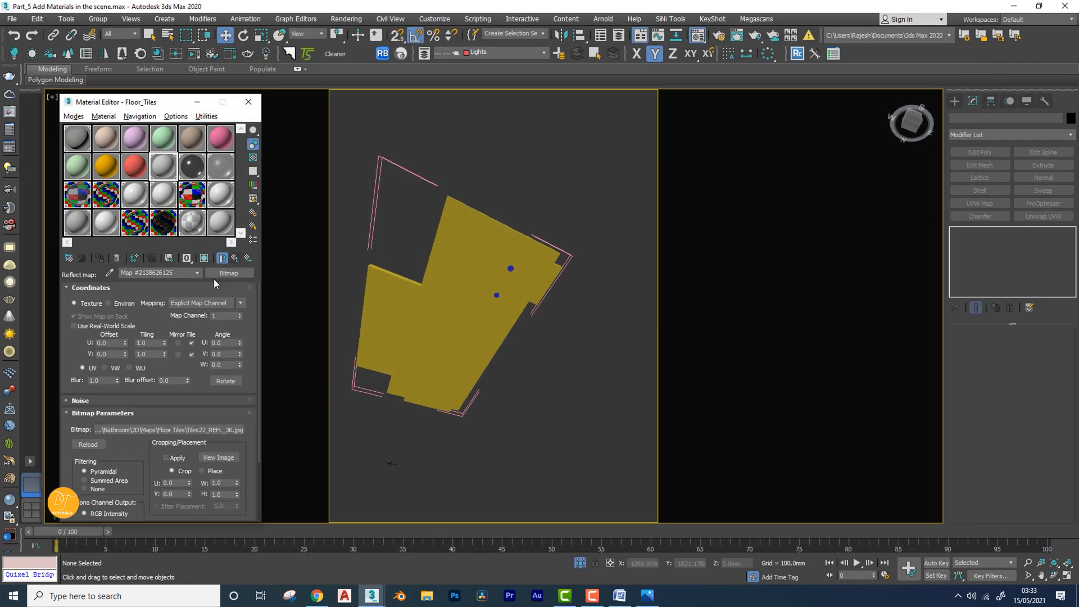
Load the Tiles22_GLOSS_3K image as a bitmap in the reflection Glossiness slot of the Floor_Tiles material
click(234, 257)
click(149, 345)
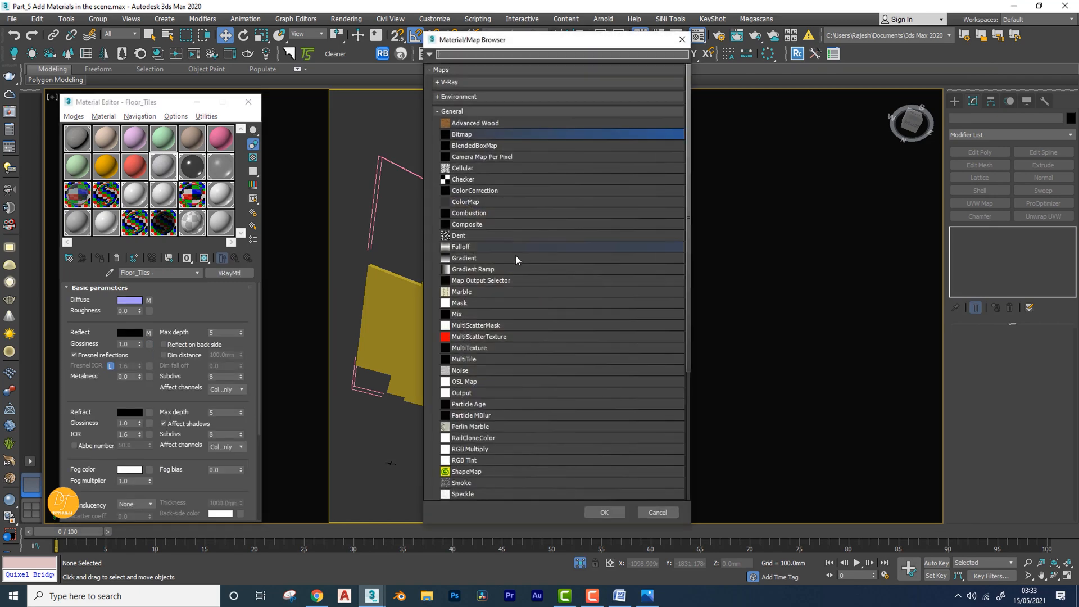
double_click(468, 135)
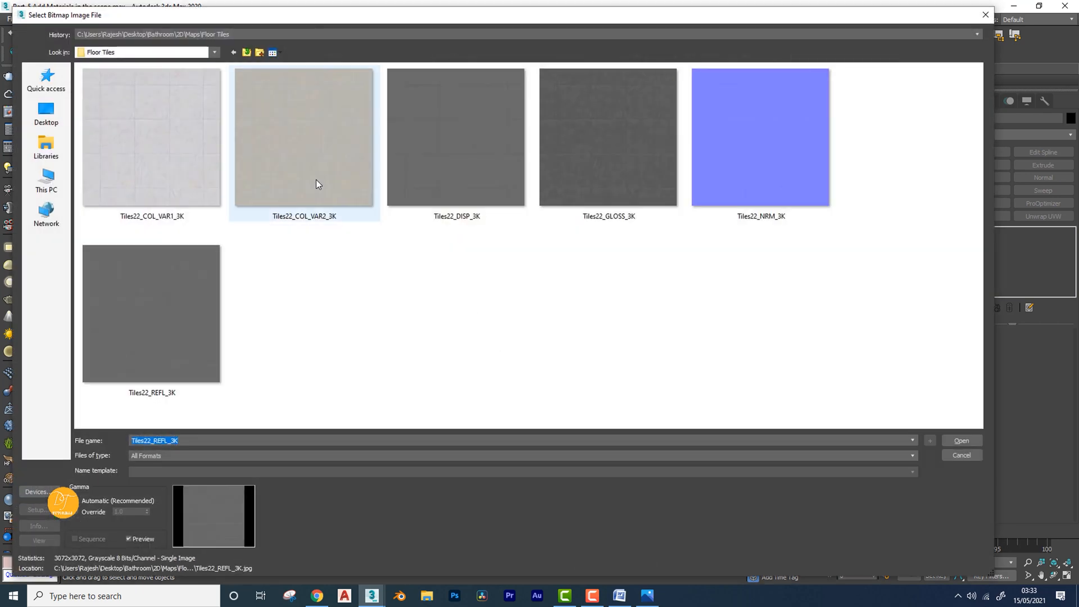
double_click(602, 168)
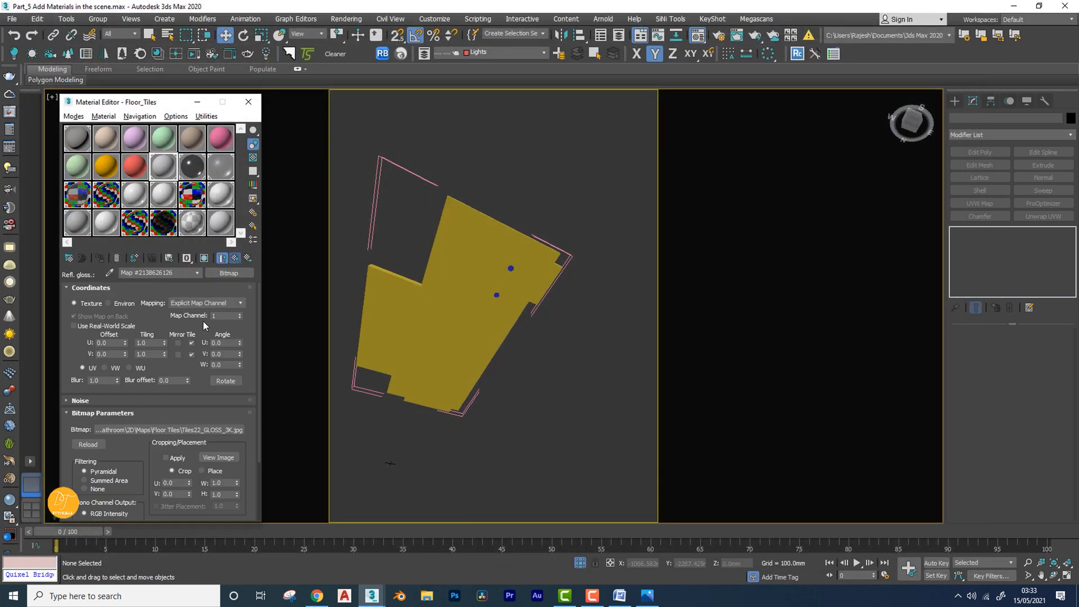
Set the reflection glossiness of the Floor_Tiles material to 0.85
double_click(131, 344)
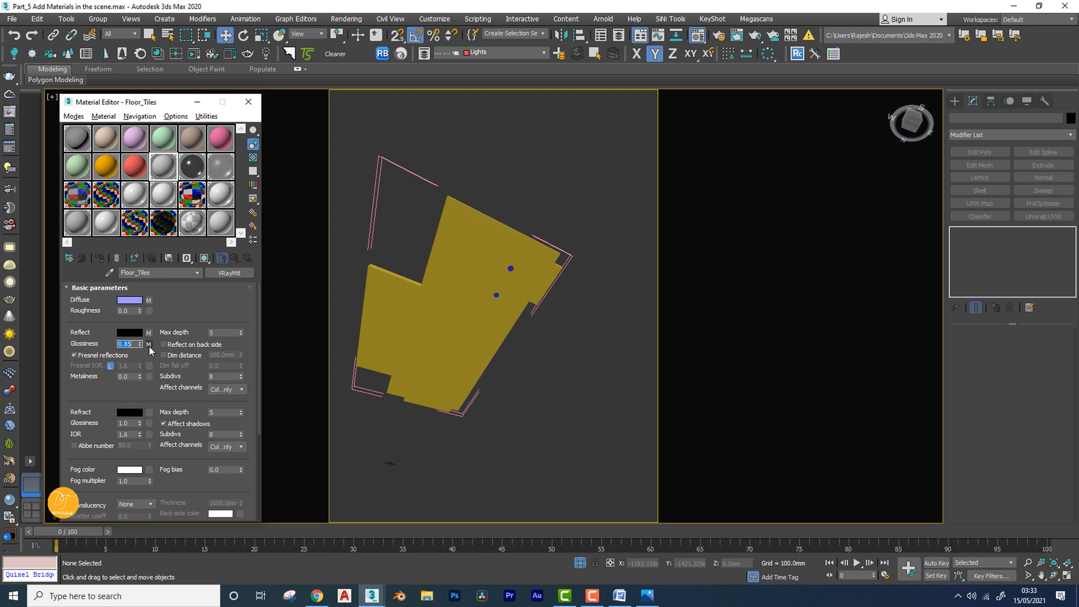
mouse_move(144, 386)
mouse_down()
mouse_move(143, 356)
mouse_move(138, 401)
mouse_up()
alt+middle_drag(452, 317, 411, 344)
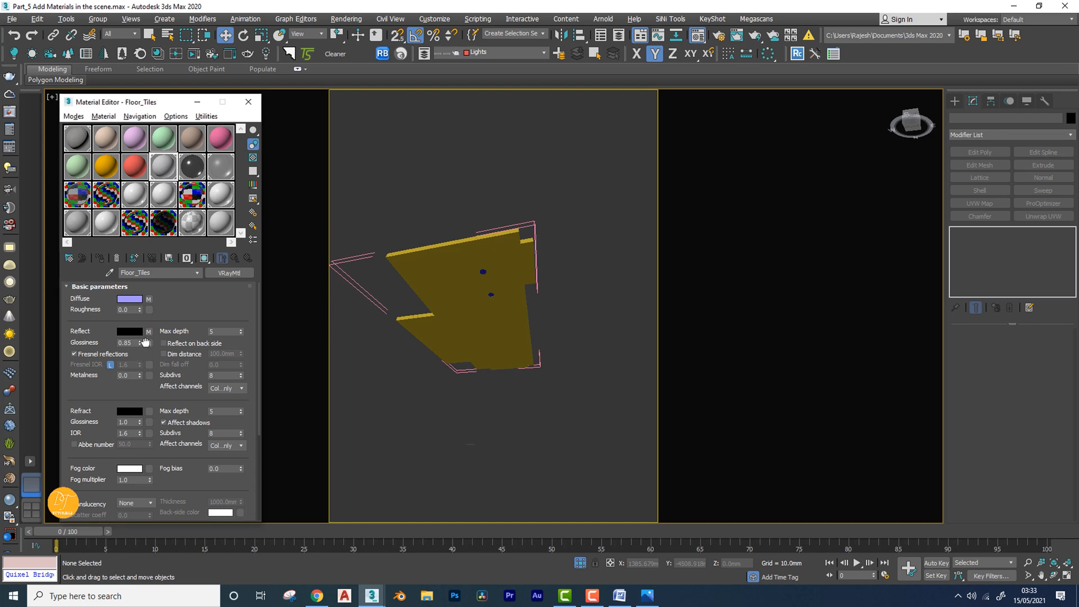
Assign a VRayNormalMap to the Bump map slot of the Floor_Tiles material
drag(144, 356, 144, 326)
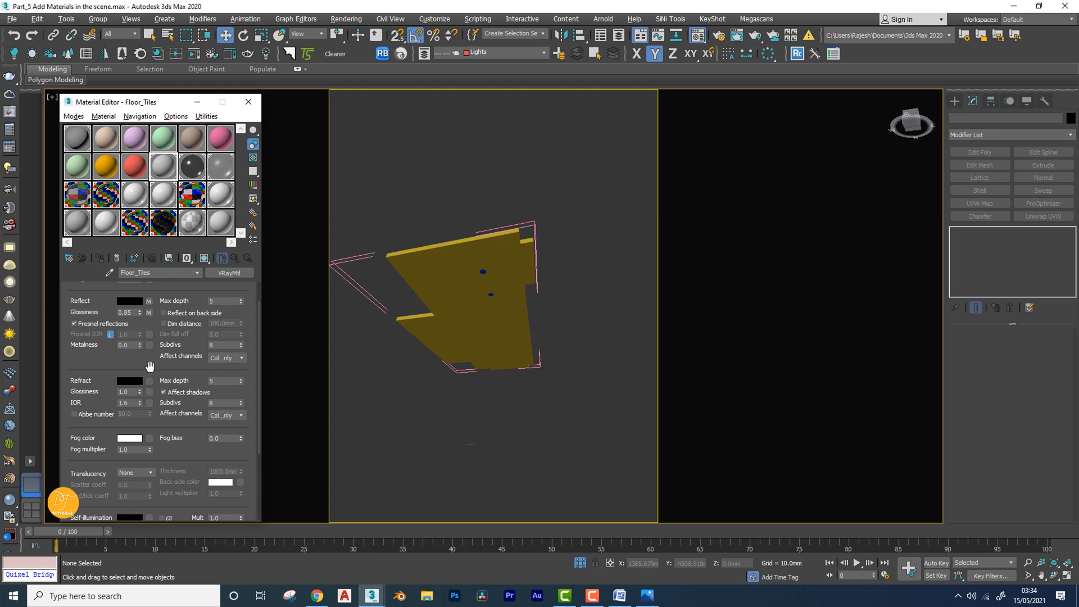
drag(161, 370, 170, 455)
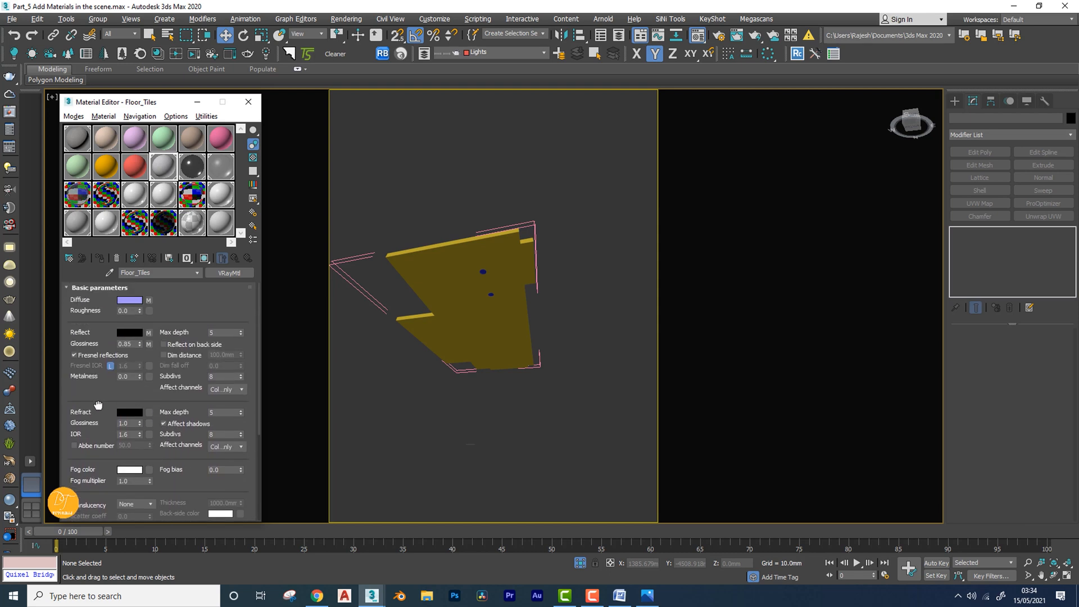
drag(99, 405, 152, 307)
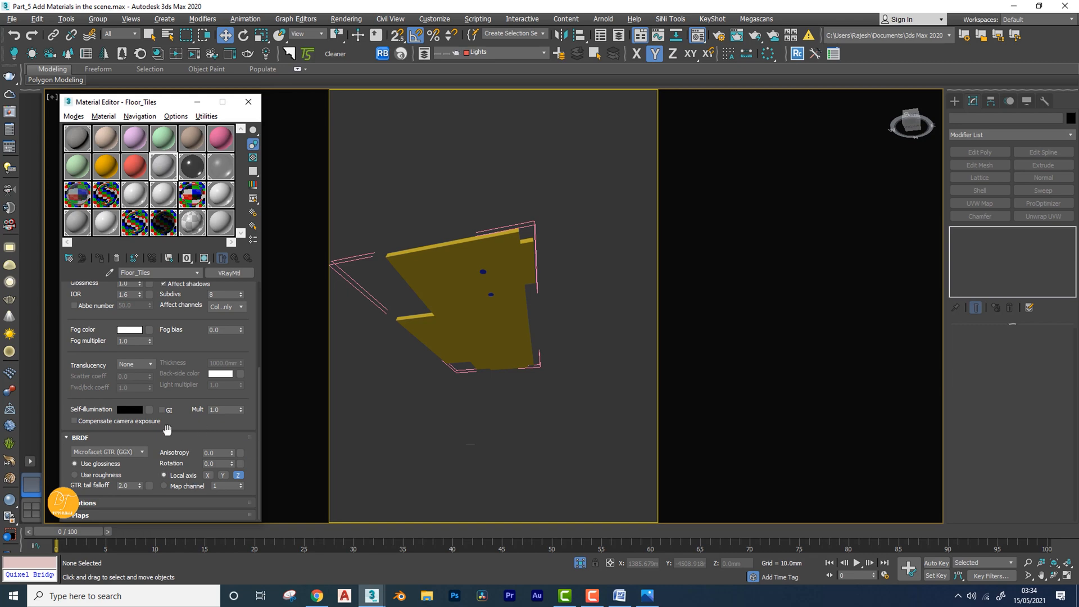
click(123, 515)
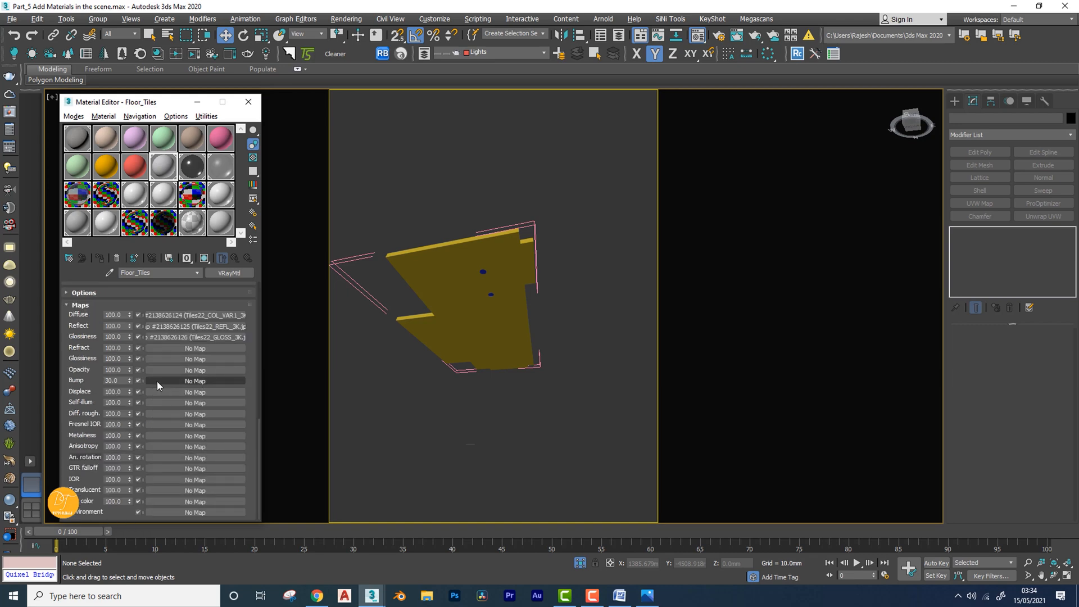
click(213, 380)
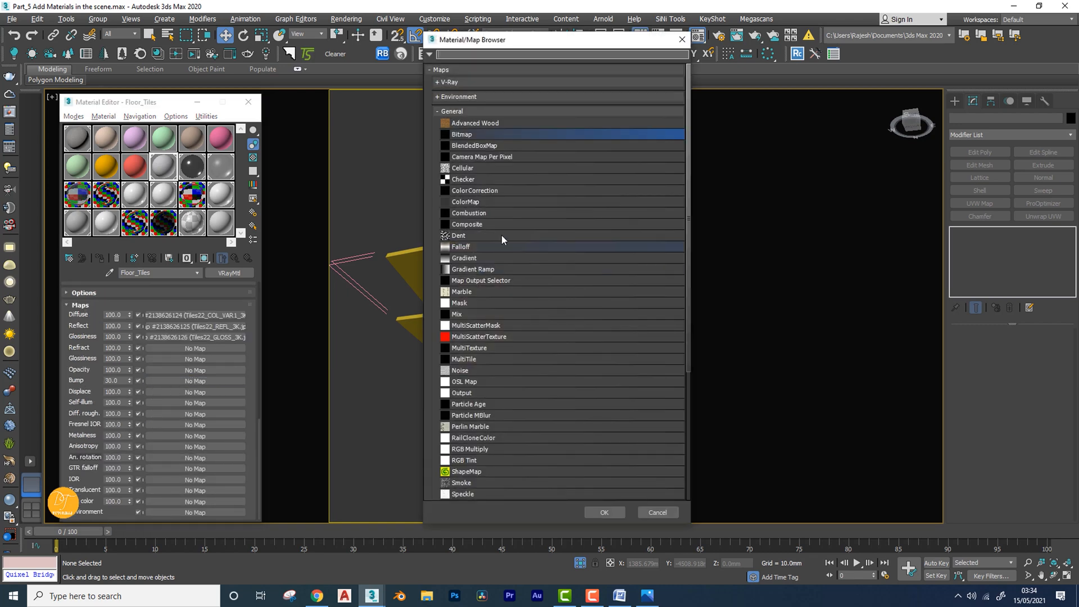
click(454, 82)
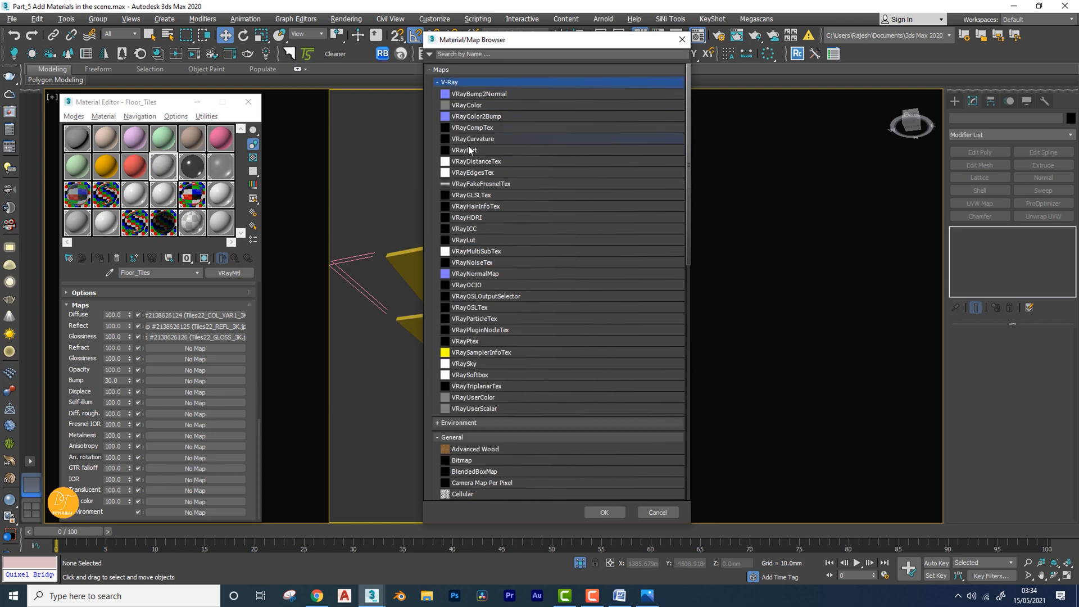
double_click(470, 274)
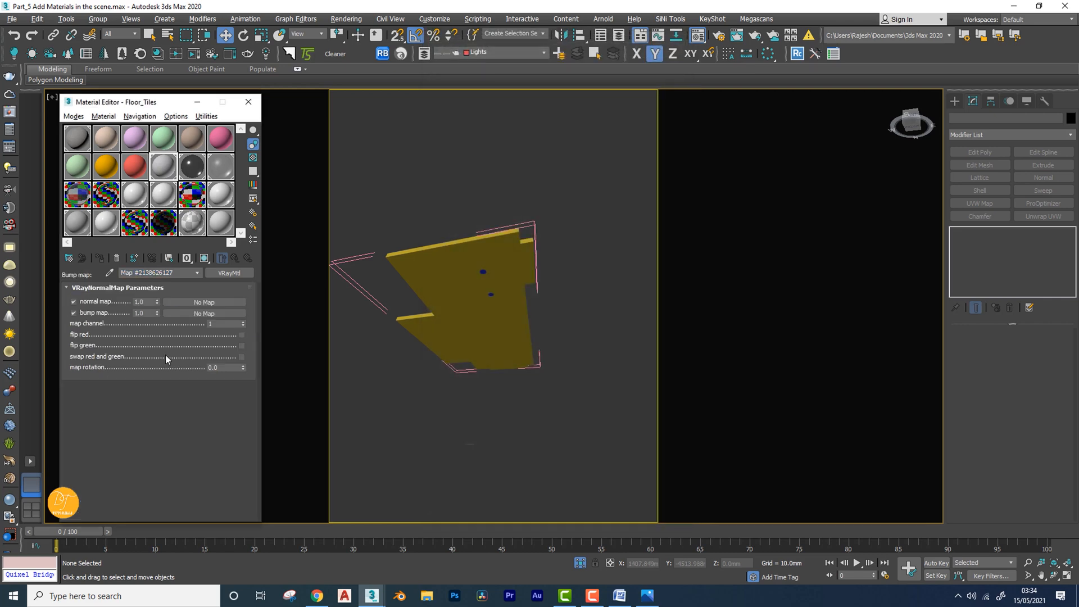
Load the Tiles22_NRM_3K image as a bitmap in the normal map slot of the VRayNormalMap
click(216, 301)
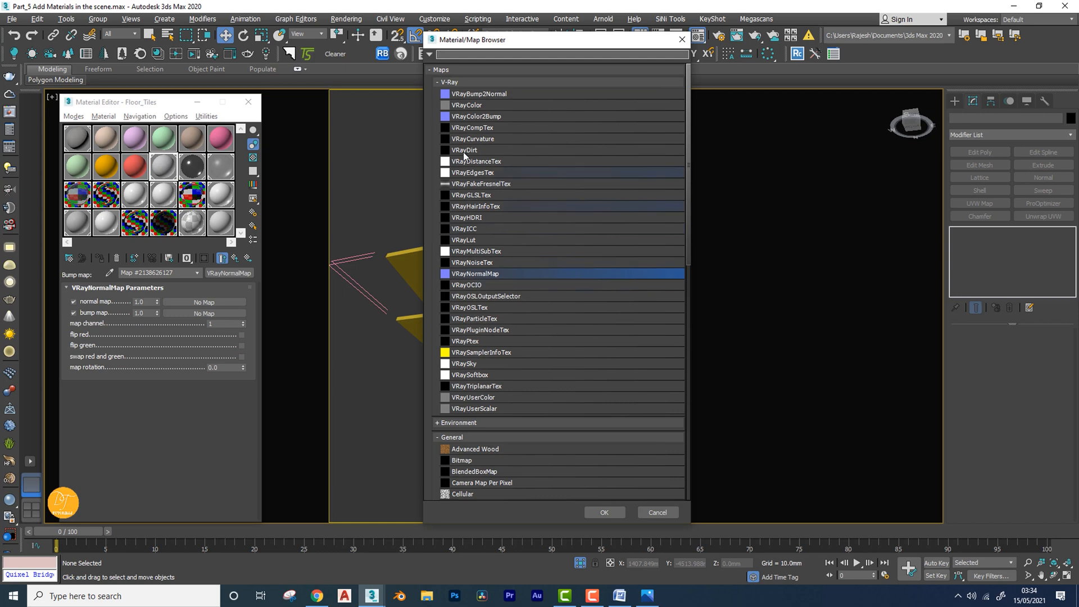
click(449, 82)
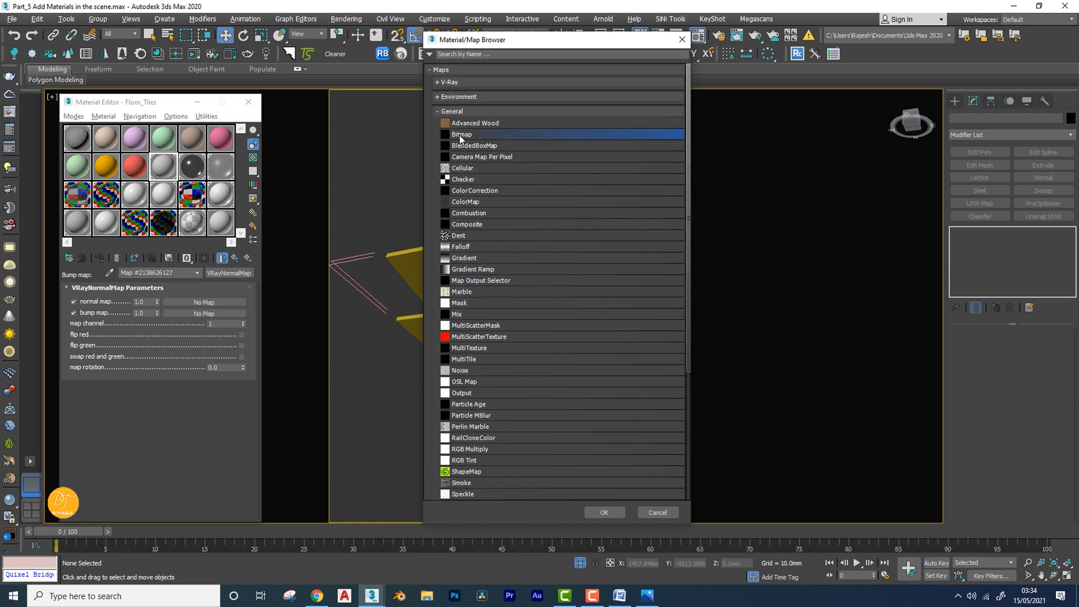
double_click(460, 135)
double_click(771, 151)
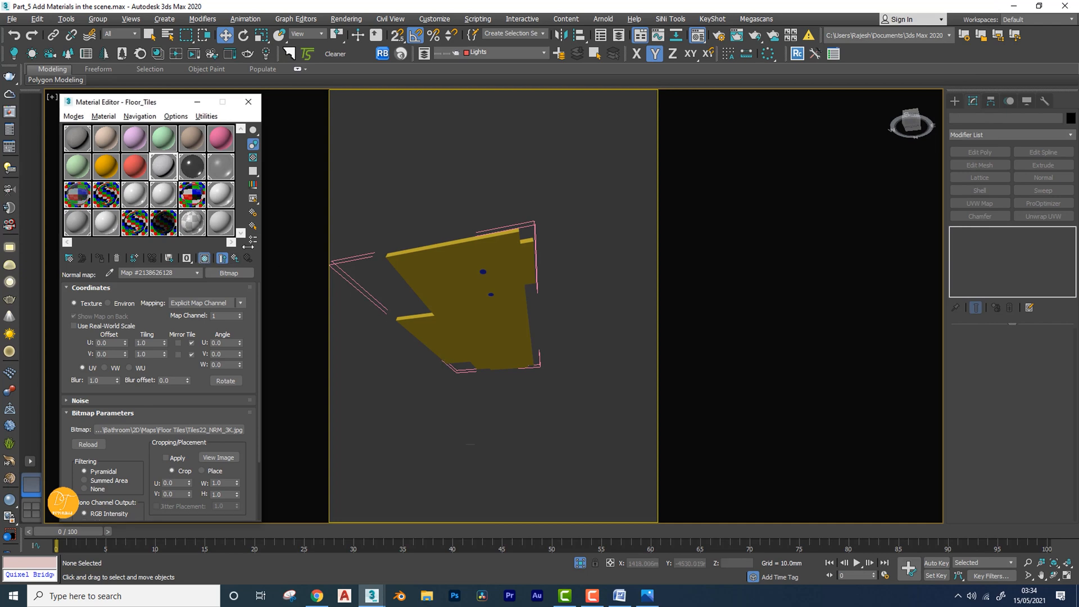
End the ceiling's isolation, isolate the floor and examine its tile pattern up close
click(582, 563)
alt+middle_drag(474, 375, 482, 480)
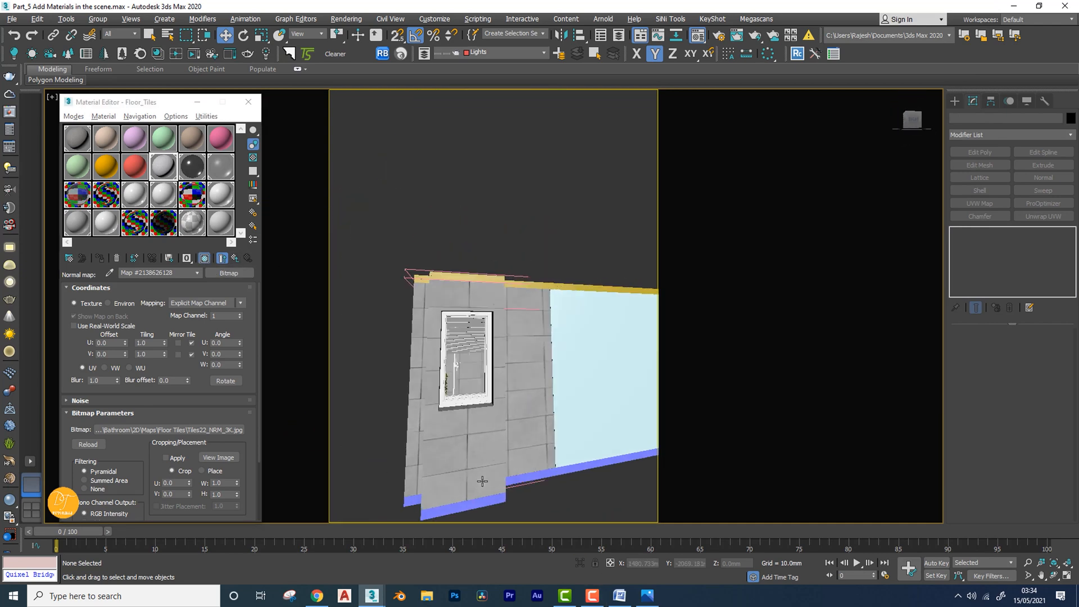
click(540, 474)
key(alt+q)
alt+middle_drag(594, 474, 461, 277)
scroll(529, 326, up, 3)
scroll(494, 337, down, 3)
scroll(461, 277, up, 5)
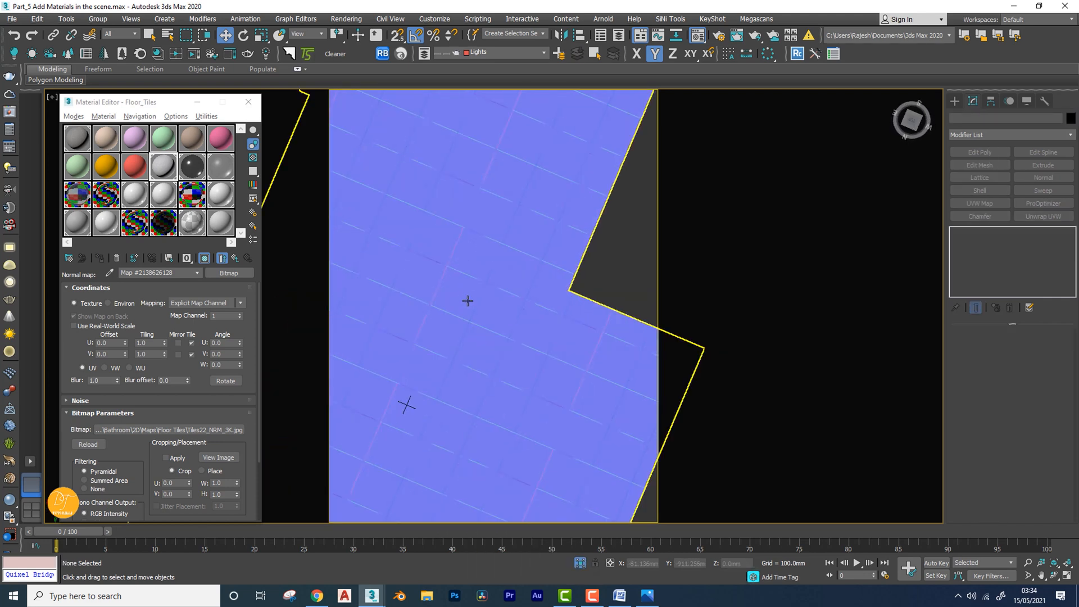
scroll(468, 300, down, 3)
Return to the top level of the Floor_Tiles material and set its reflection Subdivs to 32
click(235, 258)
click(235, 258)
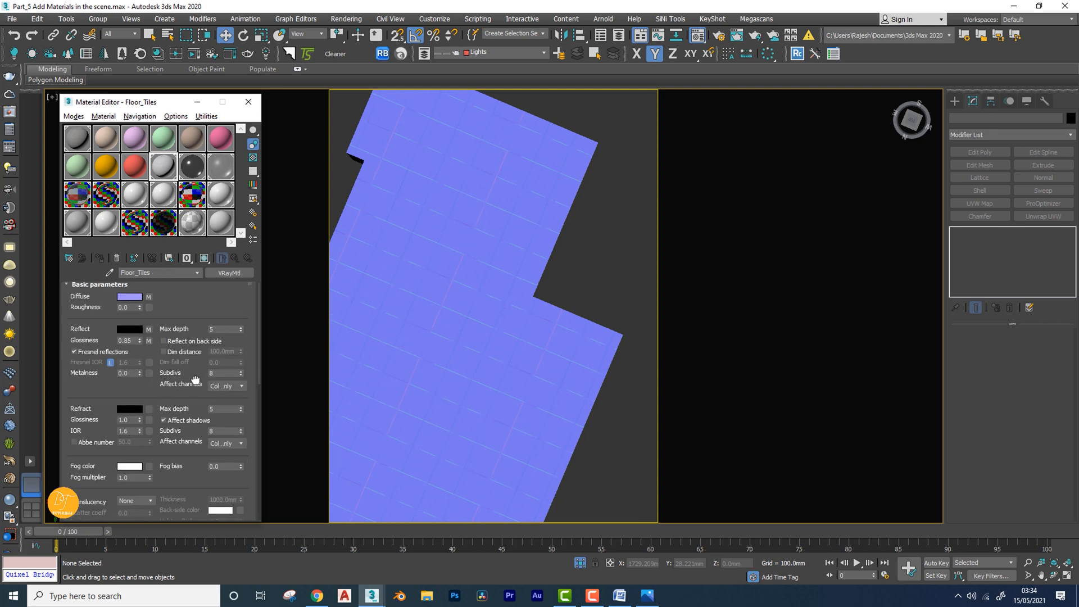
drag(195, 380, 156, 366)
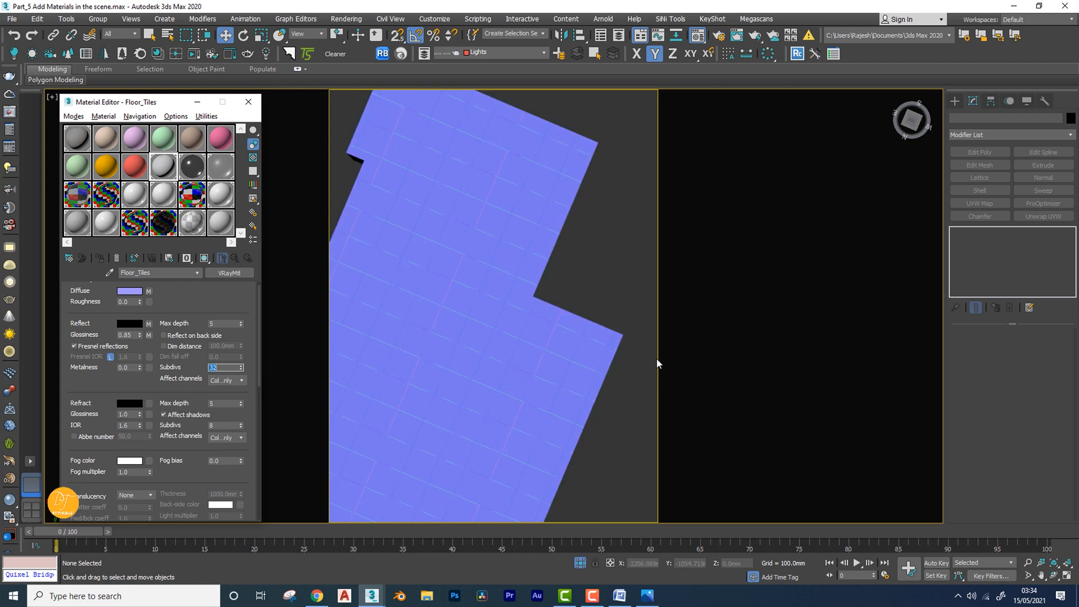
End the floor's isolation to bring the whole bathroom scene back into view
scroll(636, 390, down, 5)
alt+middle_drag(636, 380, 618, 329)
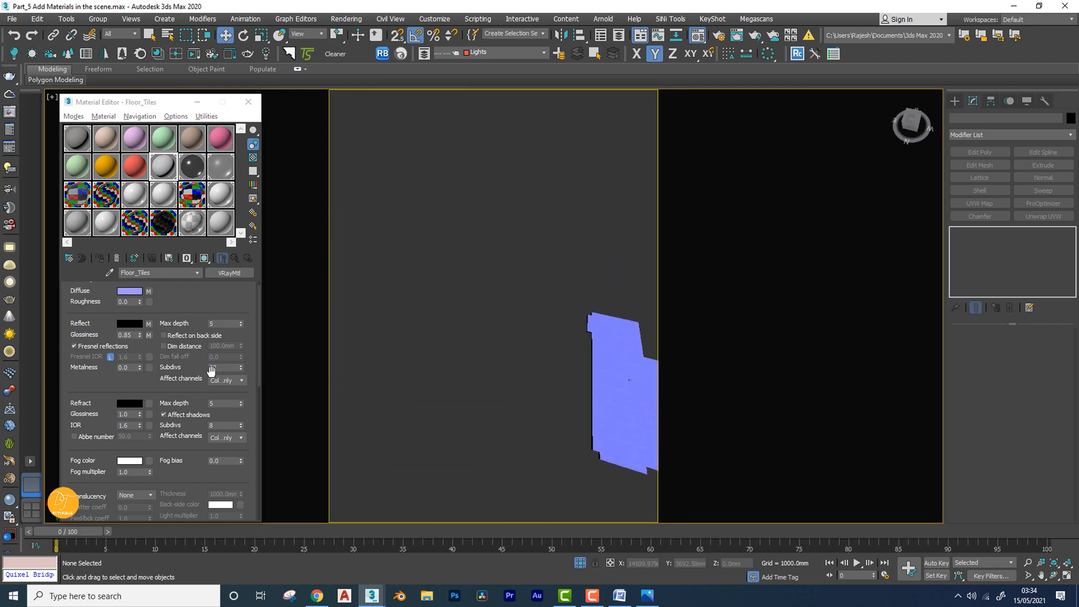
middle_drag(583, 434, 525, 422)
click(582, 567)
scroll(556, 363, down, 3)
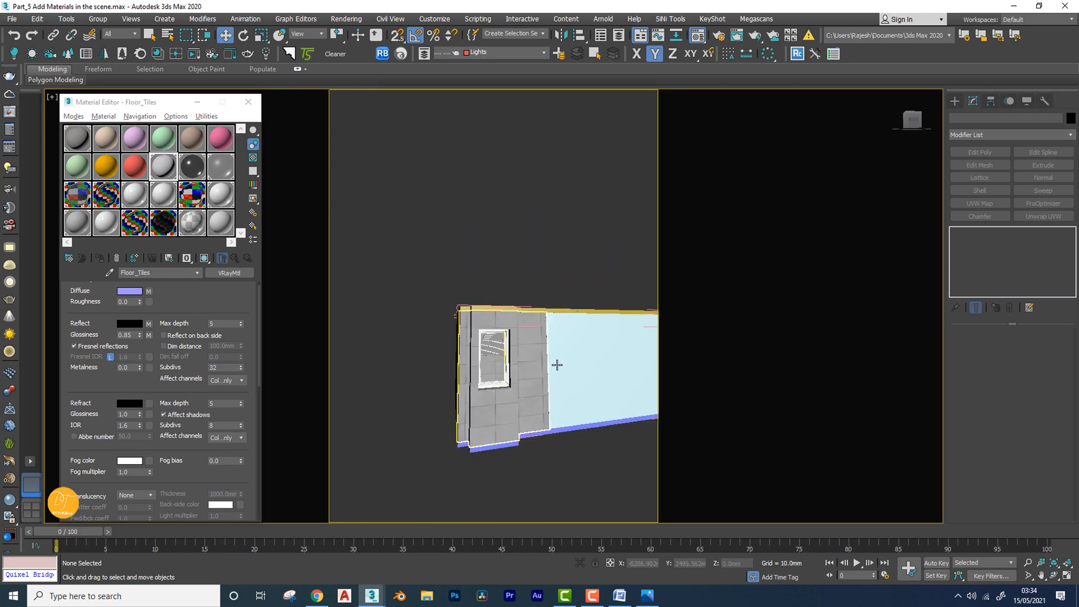
Close the open Ceiling group through its roof slab and isolate the whole group
alt+middle_drag(556, 364, 470, 430)
click(507, 382)
key(alt+q)
click(581, 563)
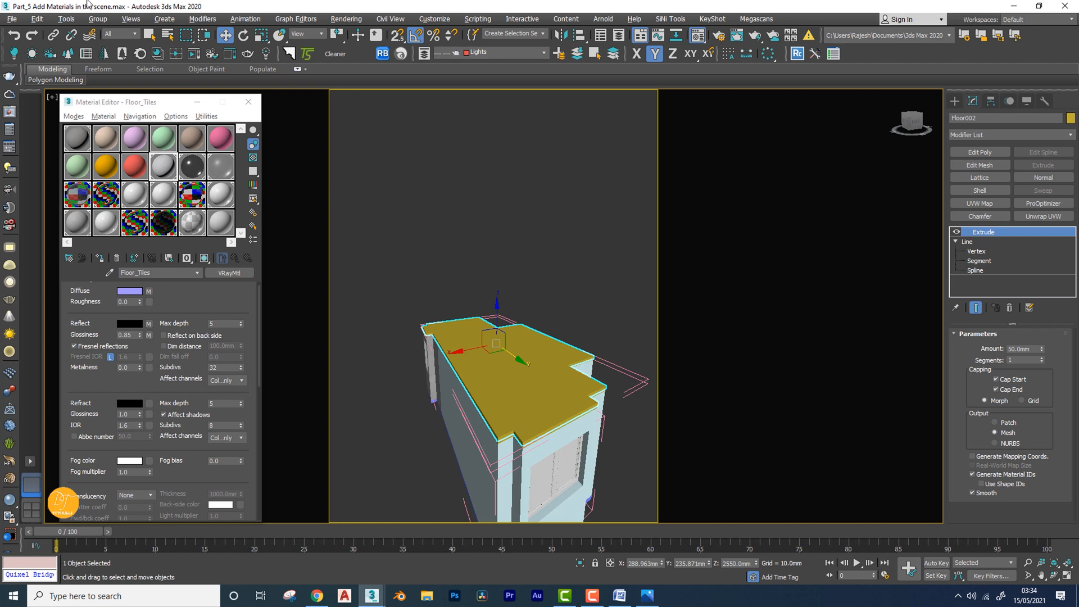
click(97, 19)
click(106, 93)
key(alt+q)
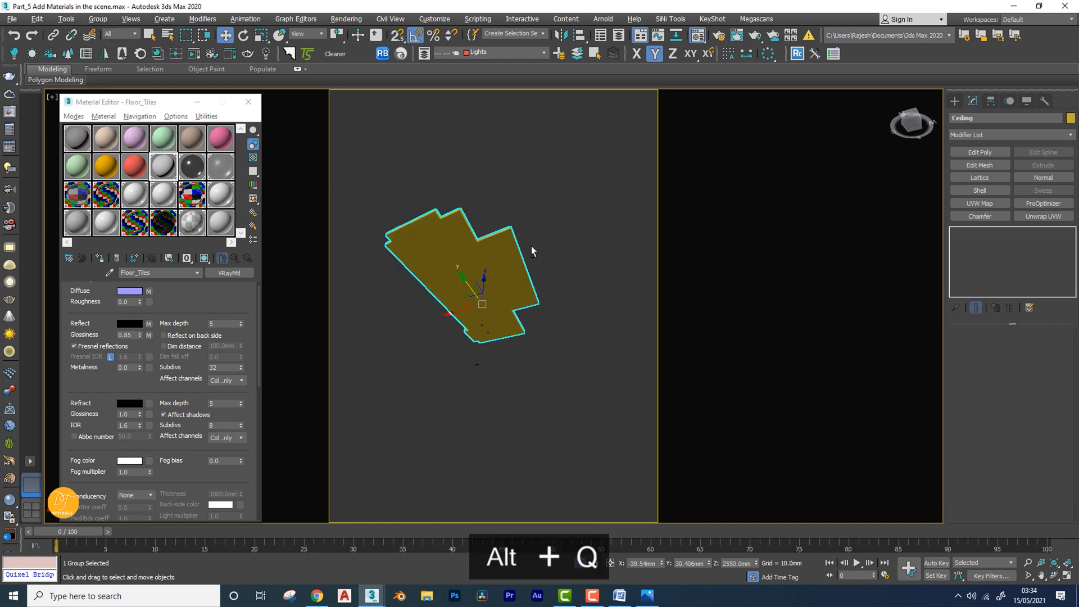
Open the isolated Ceiling group and select the Light Fixture object inside it
click(97, 19)
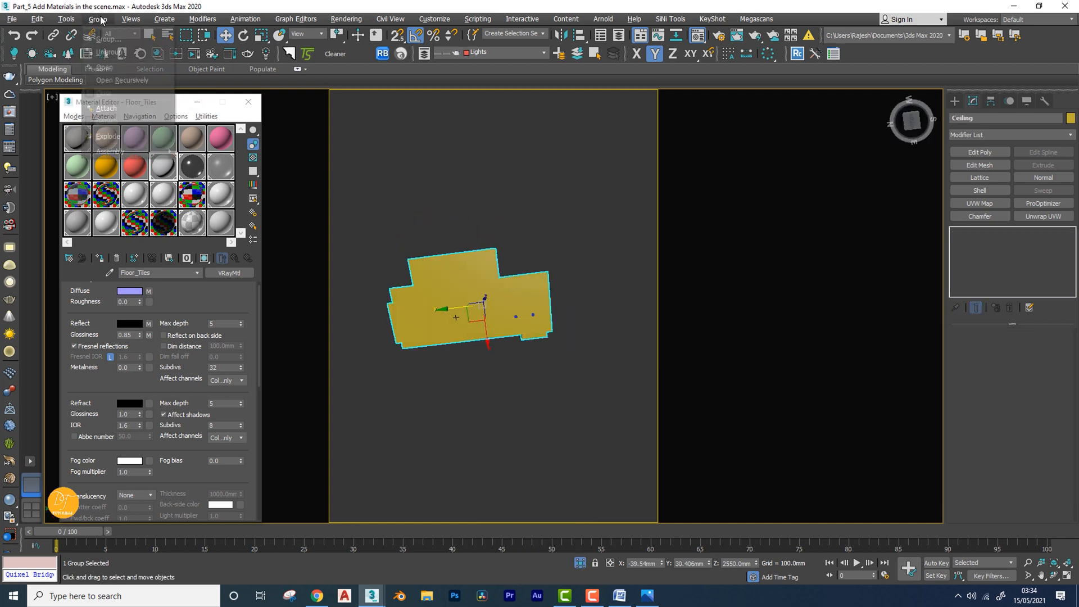
click(114, 69)
scroll(512, 312, up, 4)
middle_drag(436, 298, 602, 327)
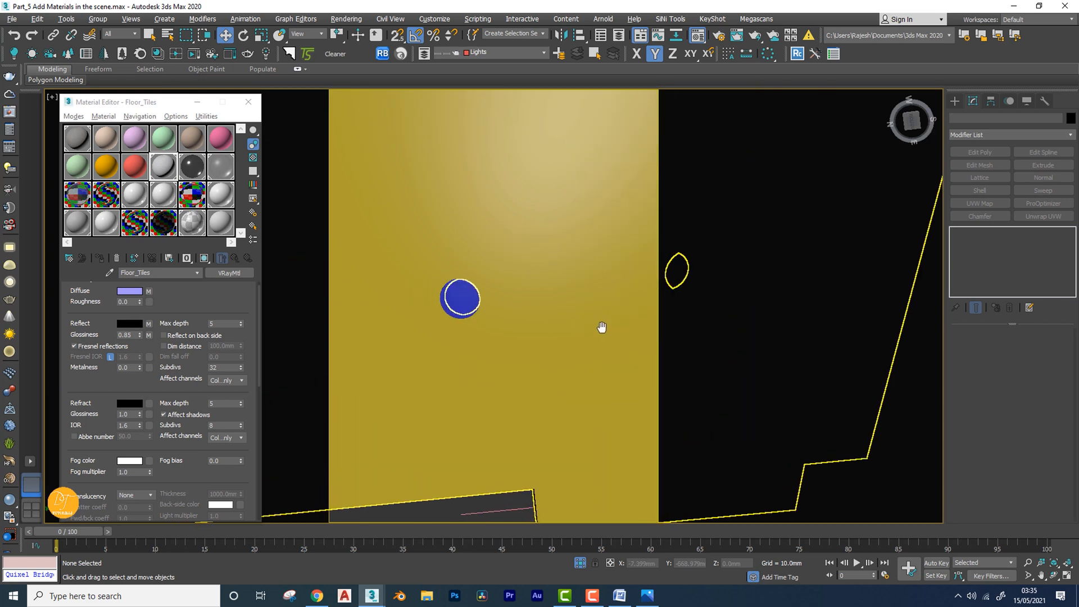
click(458, 297)
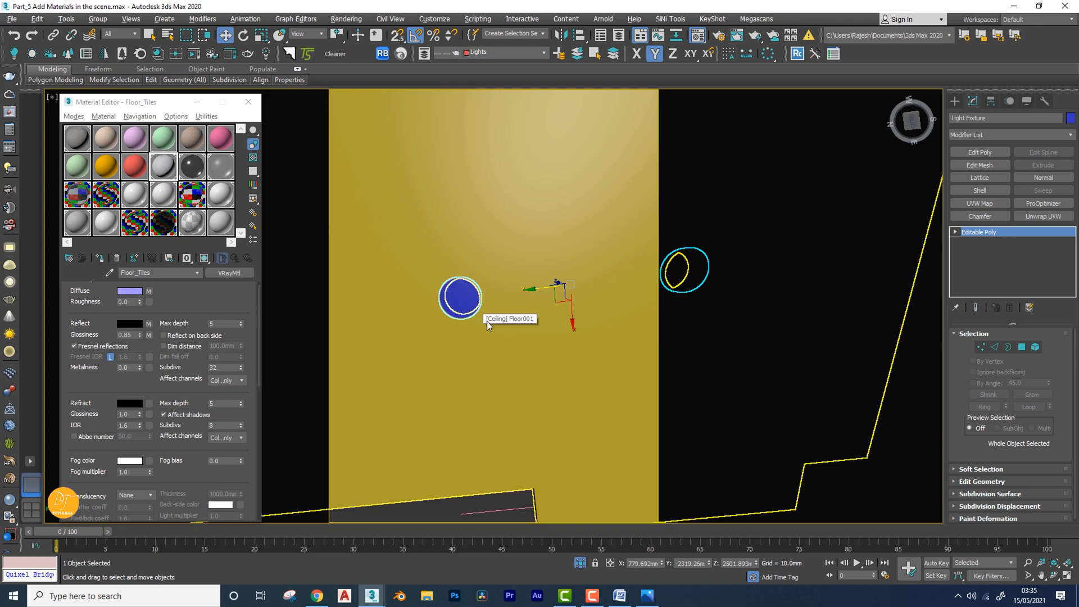
alt+middle_drag(487, 321, 509, 354)
scroll(504, 350, up, 8)
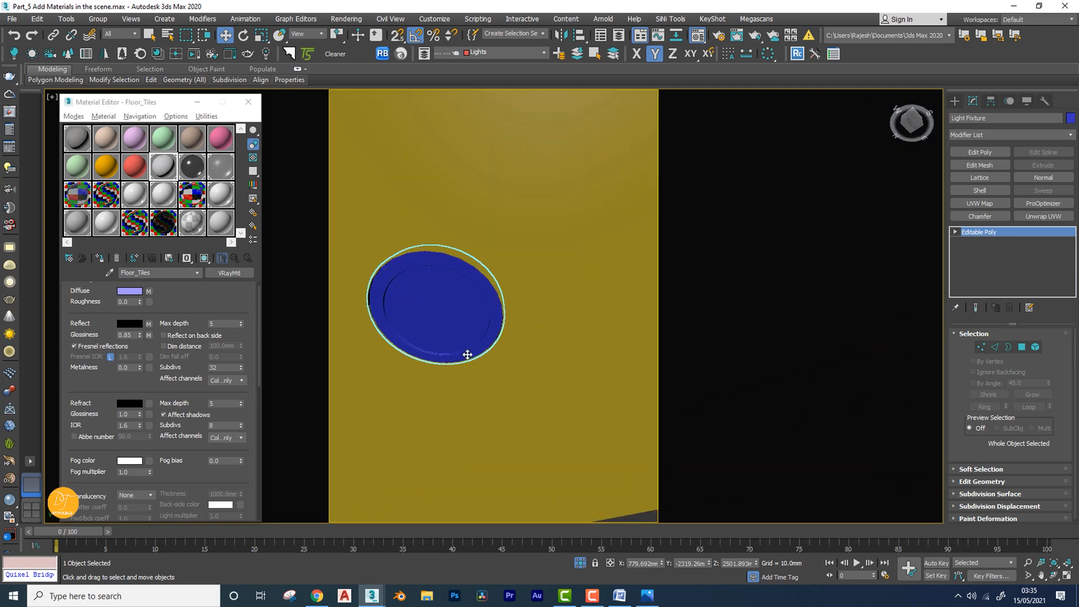
middle_drag(436, 327, 489, 380)
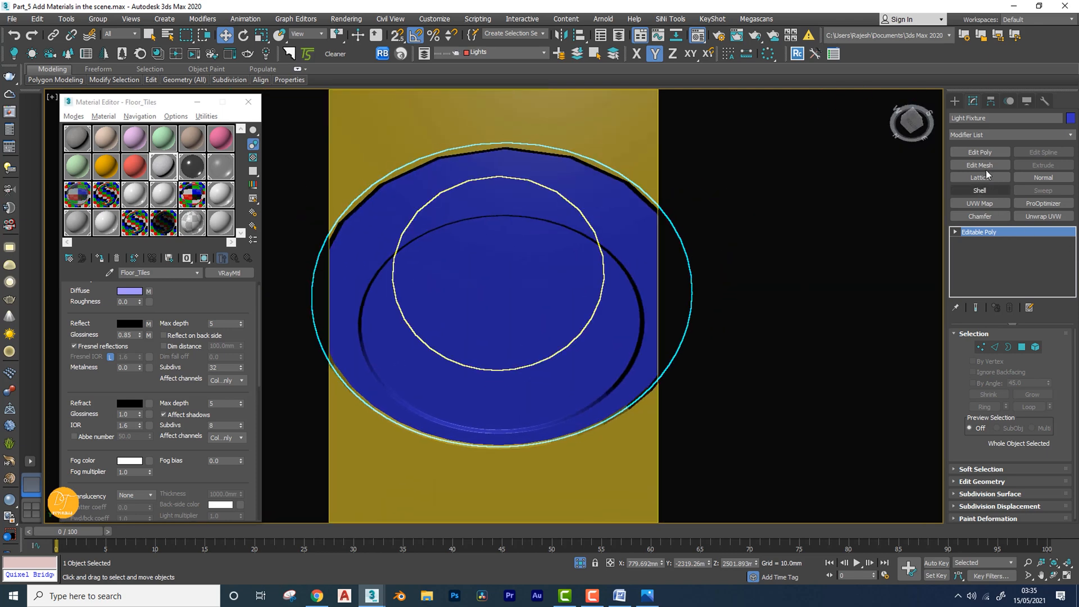
Select the inner disc polygon of the Light Fixture and set its material ID
click(1020, 347)
click(490, 276)
scroll(489, 274, down, 5)
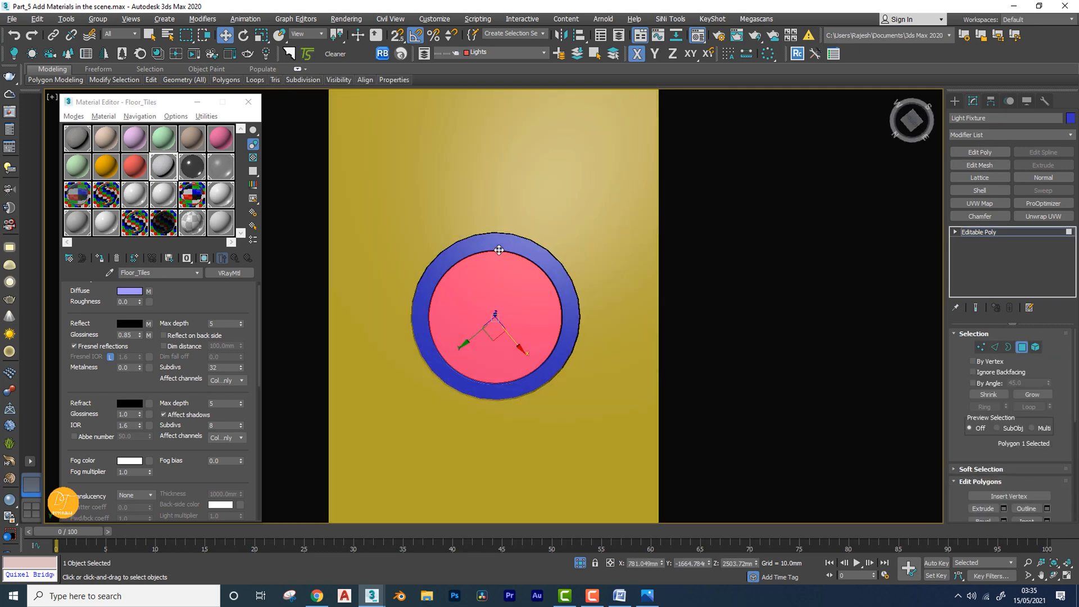
scroll(957, 465, down, 6)
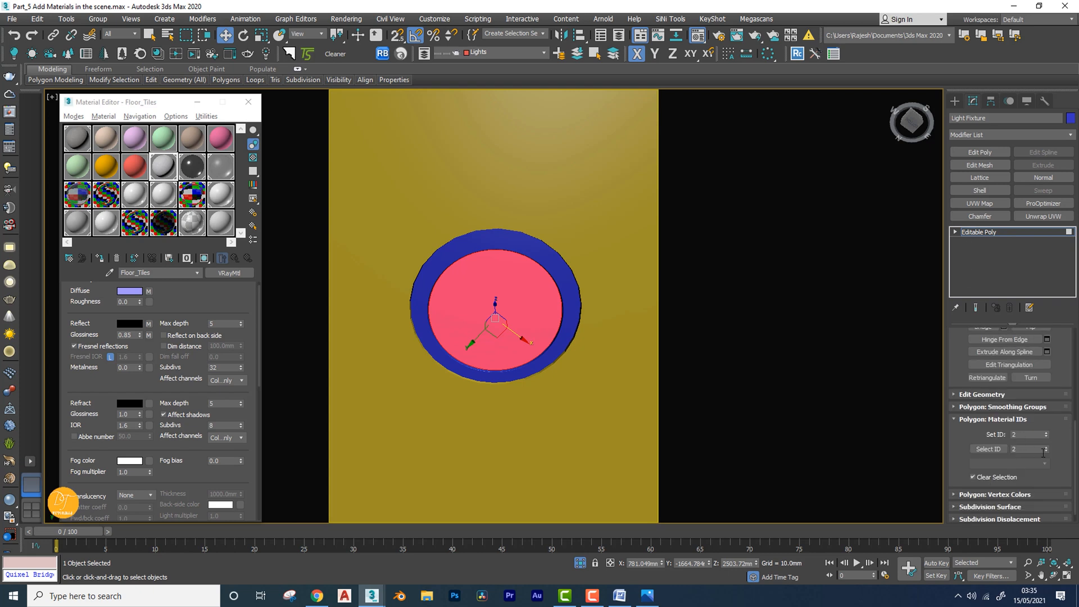
double_click(1030, 435)
key(Return)
Invert the polygon selection, set material ID 2 on the fixture's remaining polygons and leave polygon editing
key(ctrl+i)
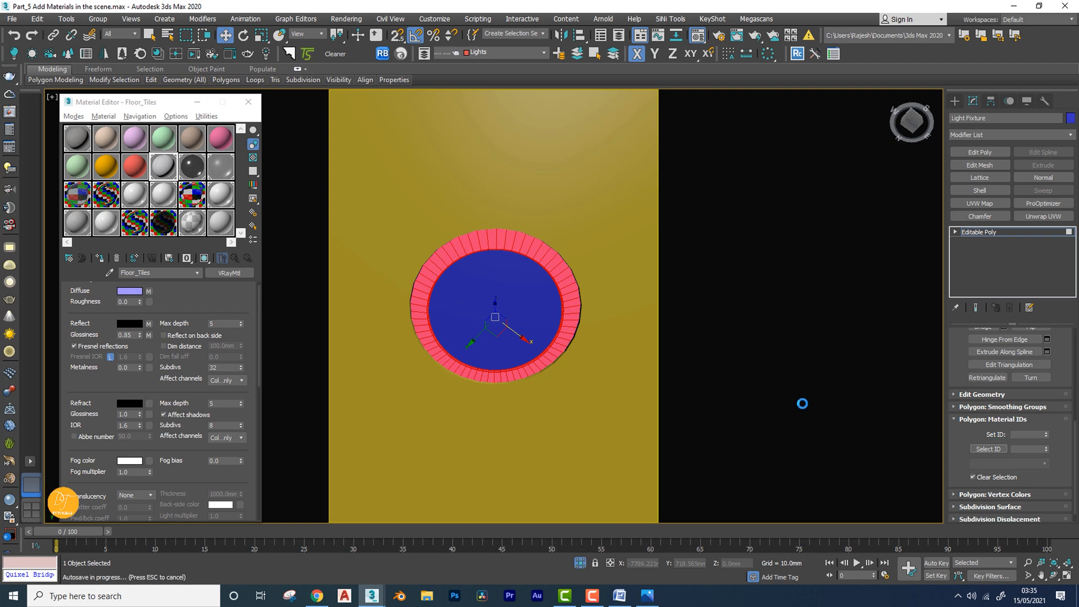
key(Escape)
click(1021, 434)
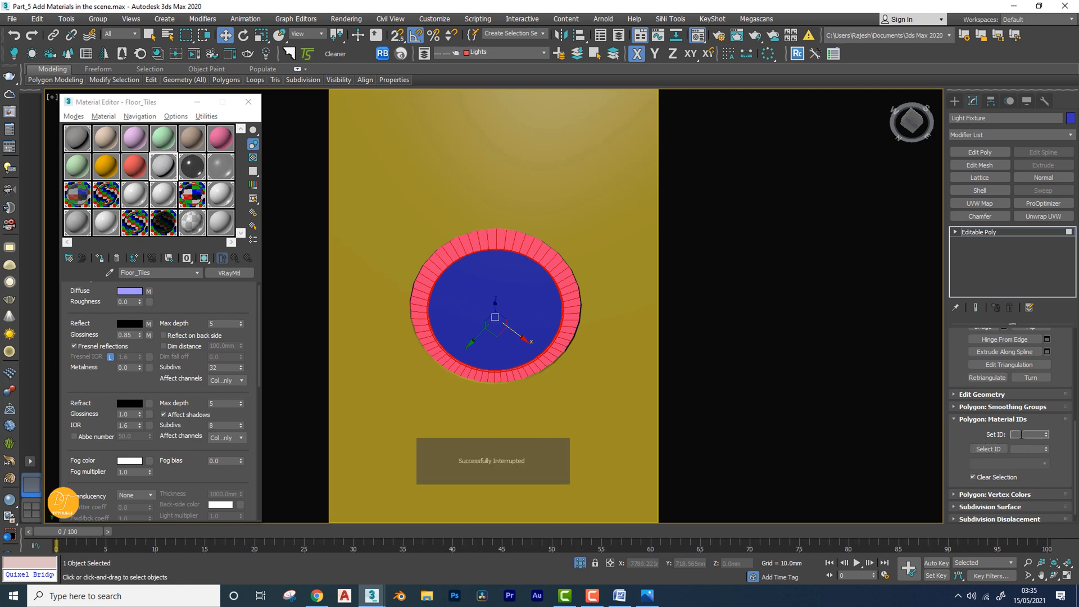
text(2)
key(Return)
scroll(466, 308, up, 2)
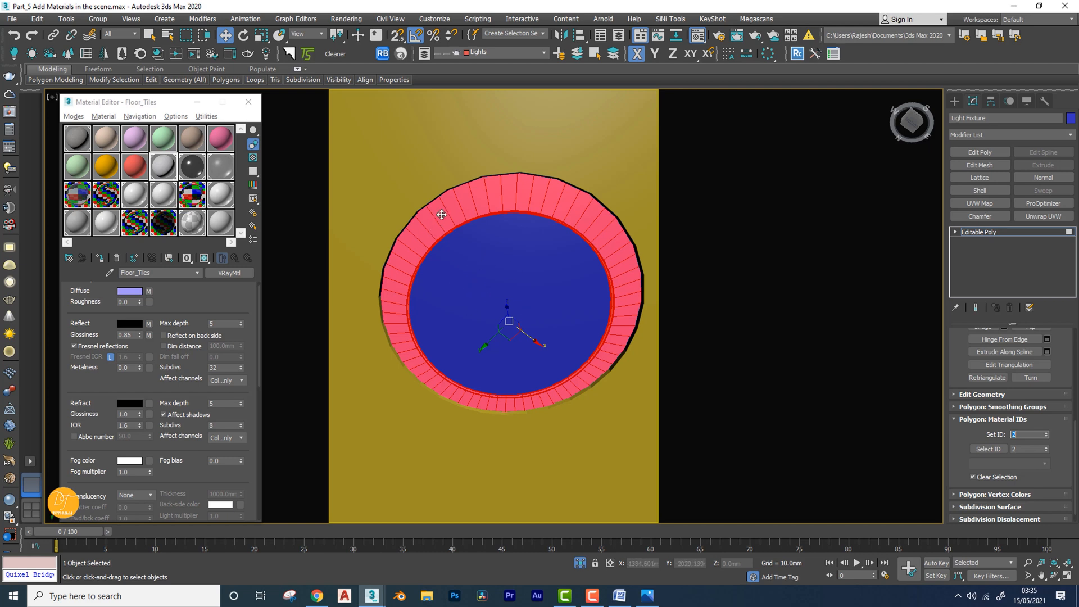
alt+middle_drag(602, 373, 534, 347)
middle_drag(534, 347, 497, 328)
click(984, 232)
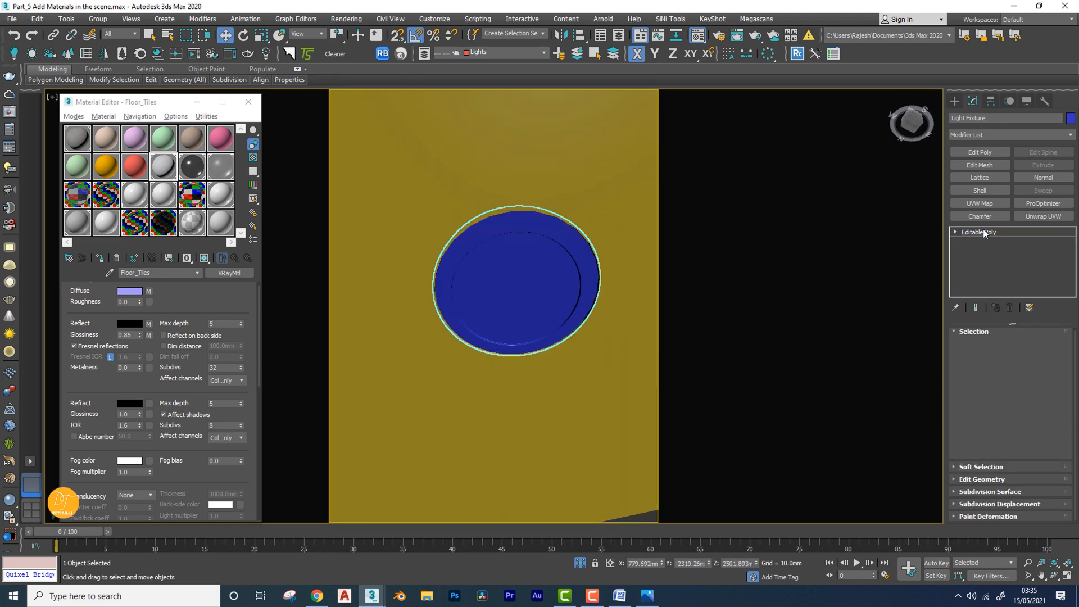
Convert the red Material #9 to a Multi/Sub-Object material with 2 sub-materials, keeping the old material as a sub-material
click(130, 164)
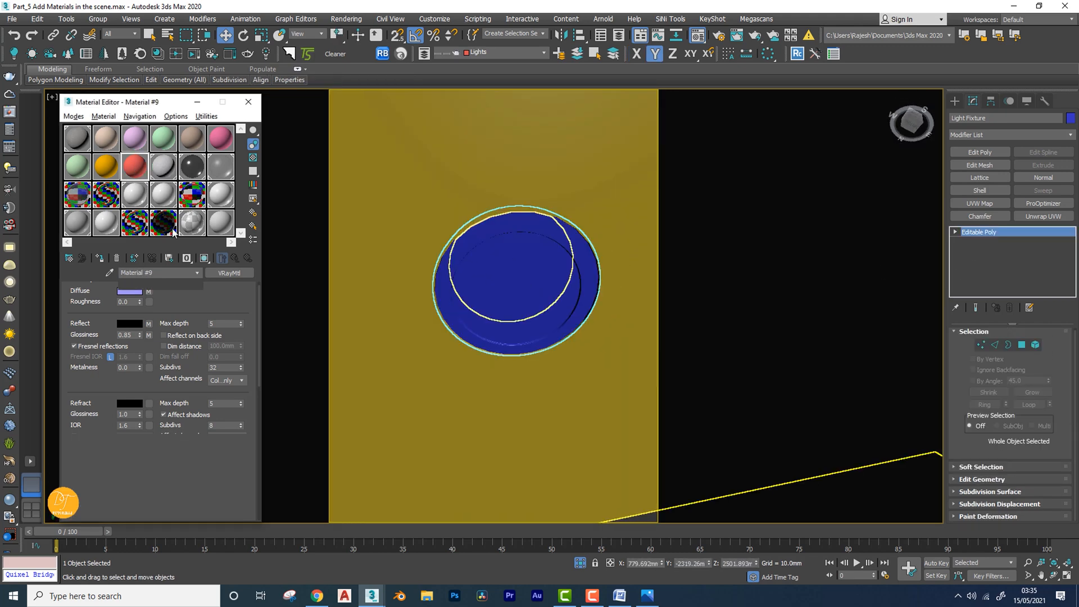
click(231, 275)
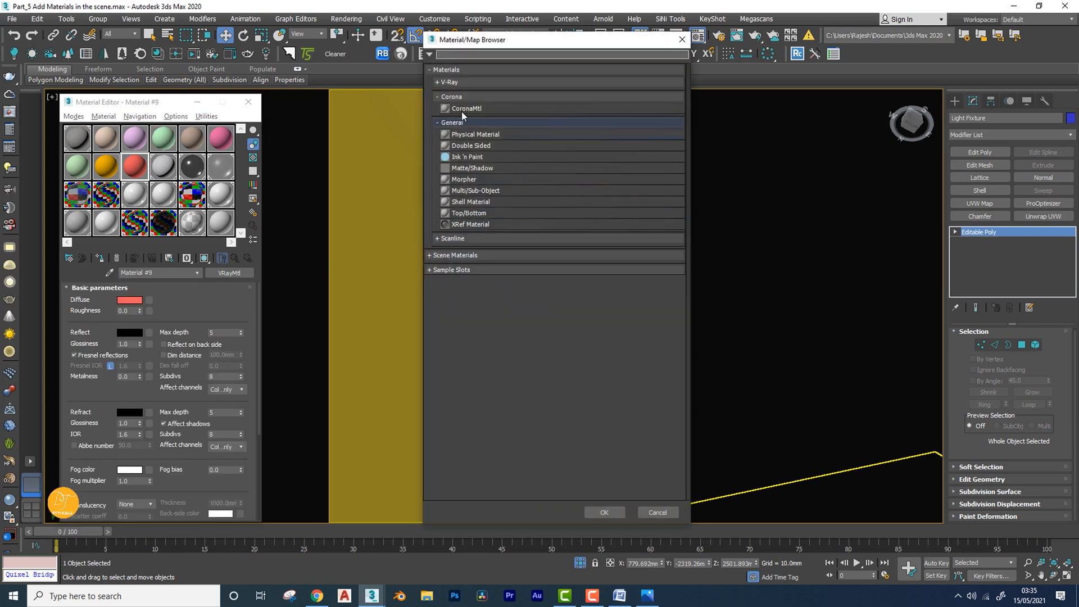
double_click(468, 192)
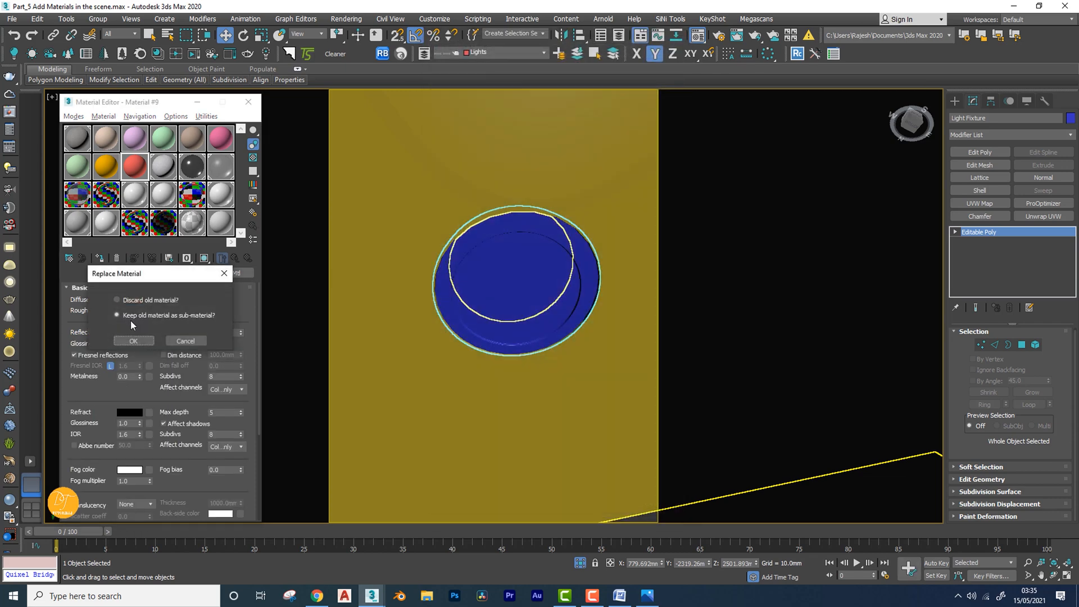
click(147, 342)
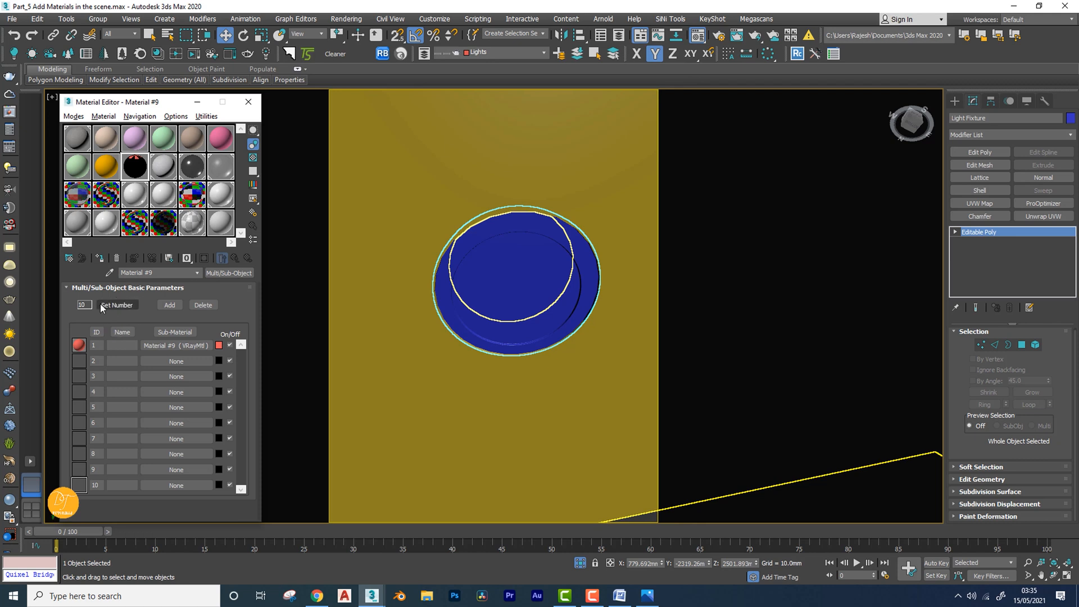
click(116, 304)
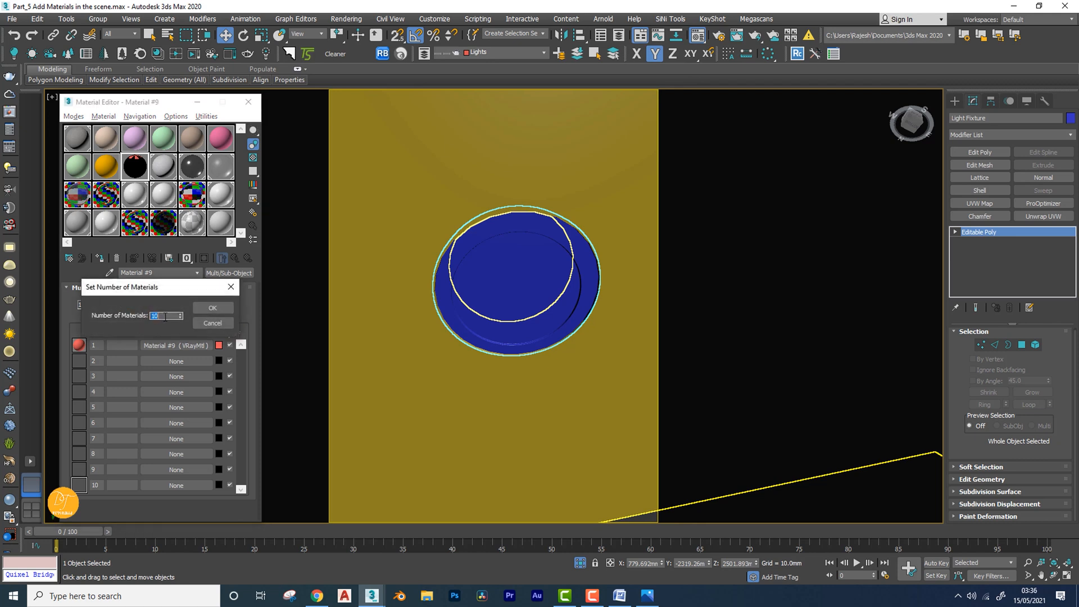
key(Return)
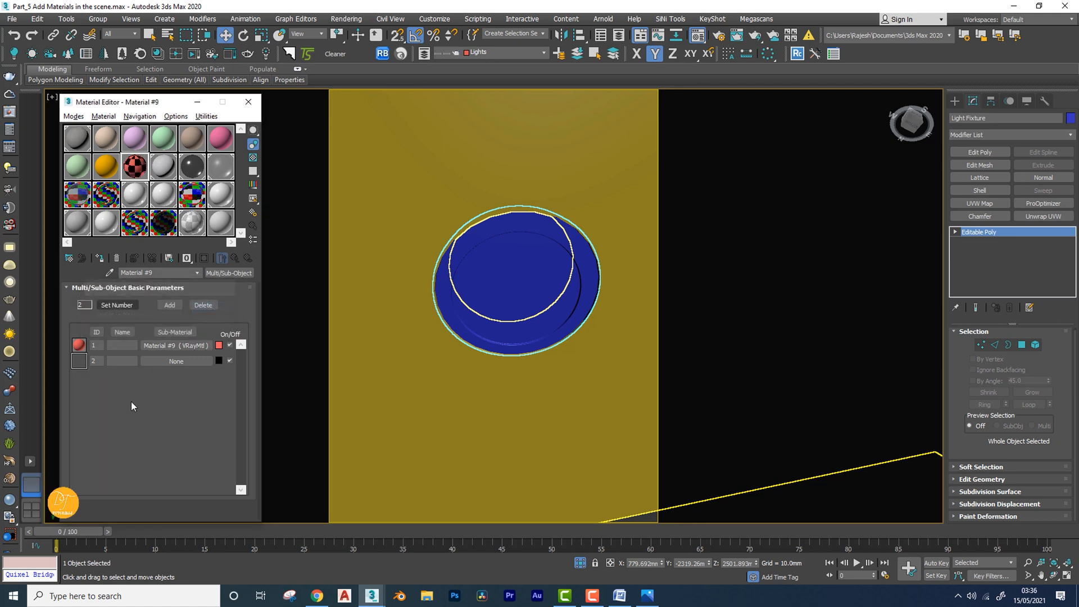
Copy sub-material 1 of Material #9 into slot 2 using the Copy method, and convert sub-material 1 to a VRayLightMtl
drag(181, 345, 176, 361)
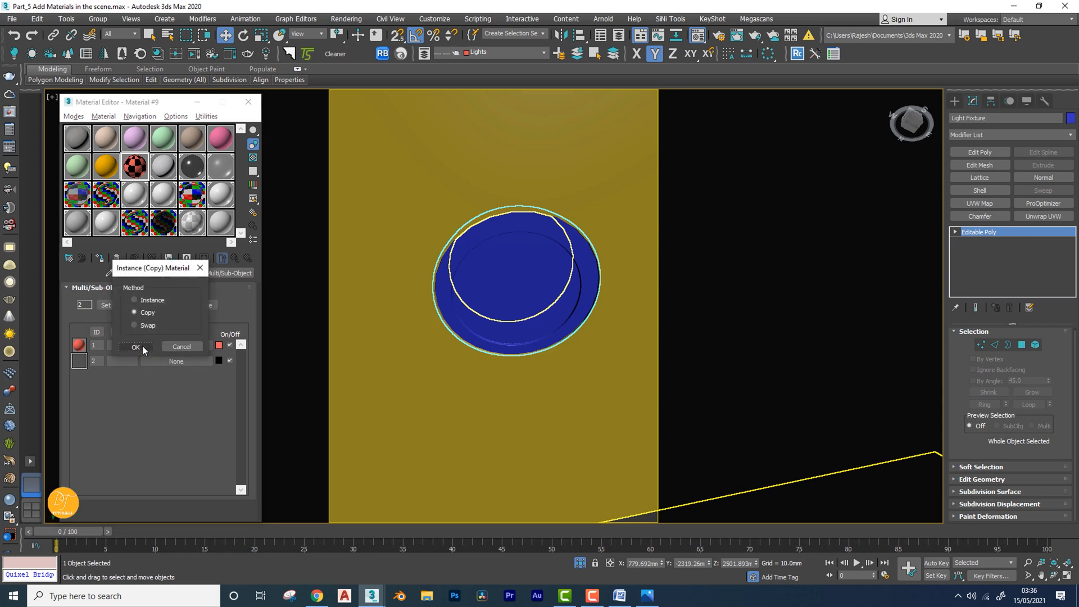
click(143, 345)
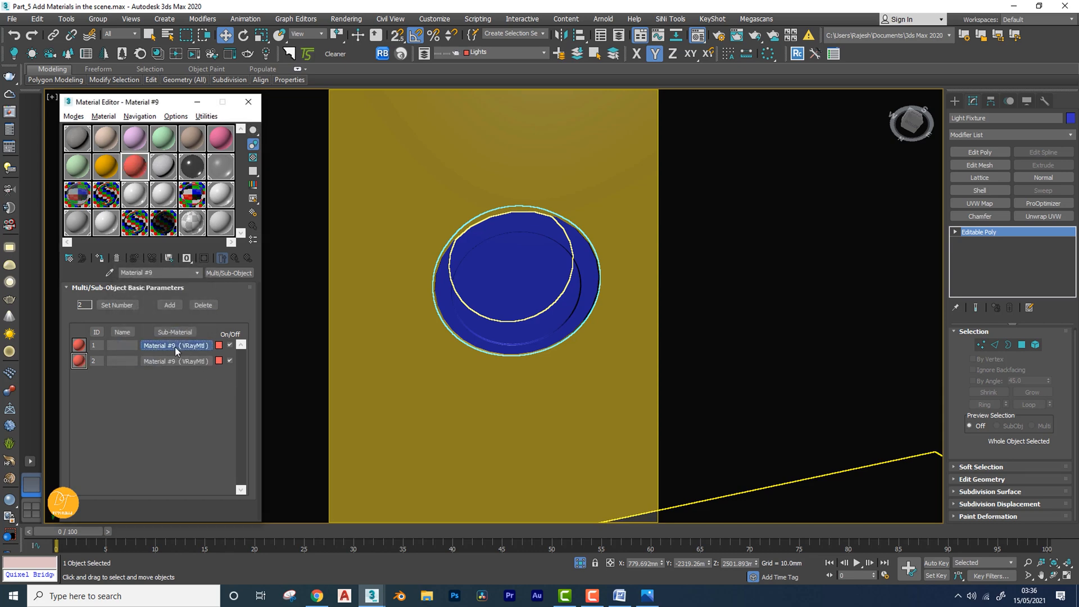
click(174, 346)
click(235, 275)
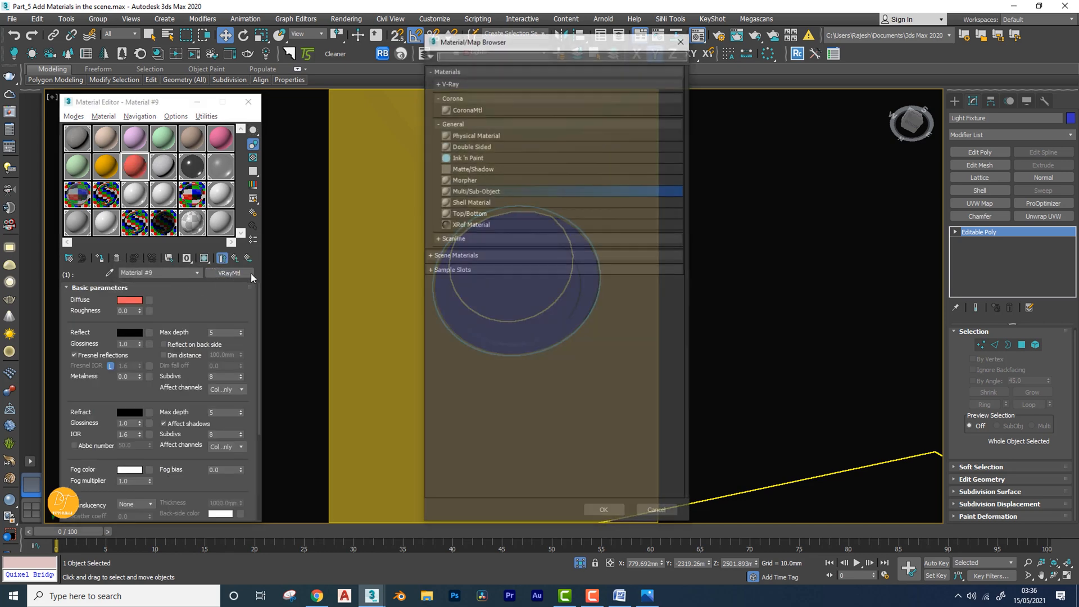
click(446, 83)
click(448, 82)
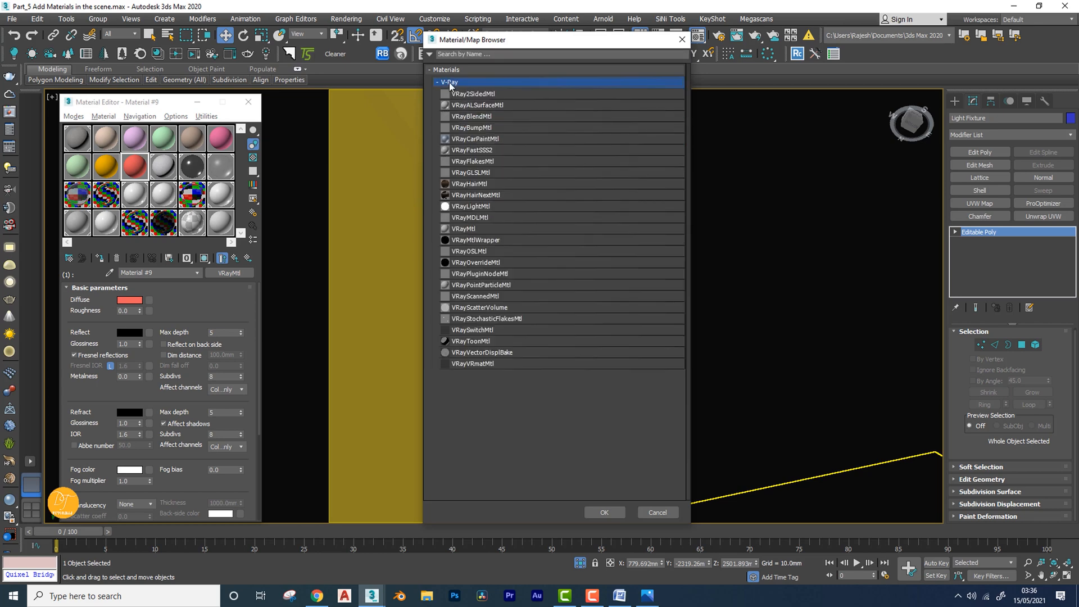
double_click(468, 206)
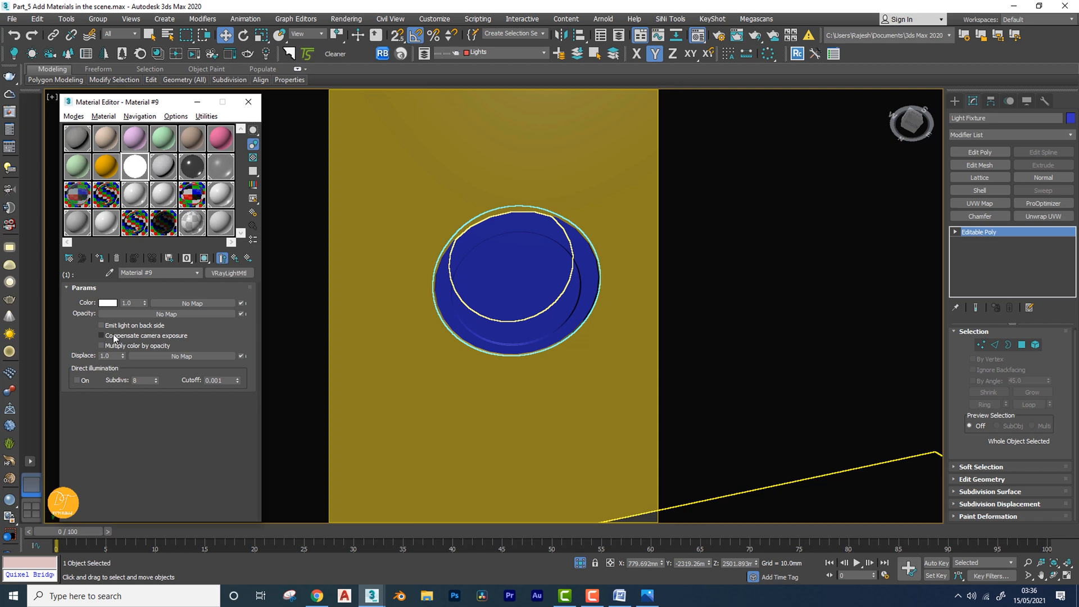
Set the VRayLightMtl's colour multiplier to 10.0 and enable Compensate camera exposure
click(121, 302)
click(102, 336)
click(102, 336)
Return to the Multi/Sub-Object level of Material #9 and assign the material to the selected Light Fixture
scroll(525, 328, down, 3)
scroll(525, 328, down, 2)
alt+middle_drag(531, 328, 474, 332)
scroll(455, 352, down, 5)
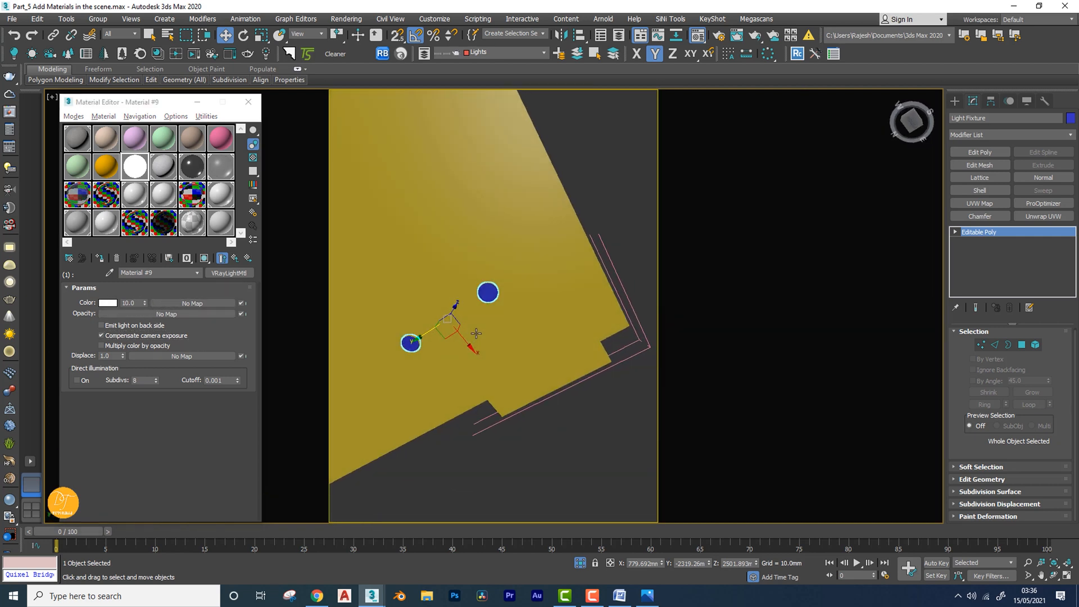
scroll(400, 329, up, 6)
middle_drag(427, 362, 454, 312)
mouse_move(453, 312)
alt+middle_down()
mouse_move(475, 338)
mouse_move(464, 320)
mouse_move(465, 337)
alt+middle_up()
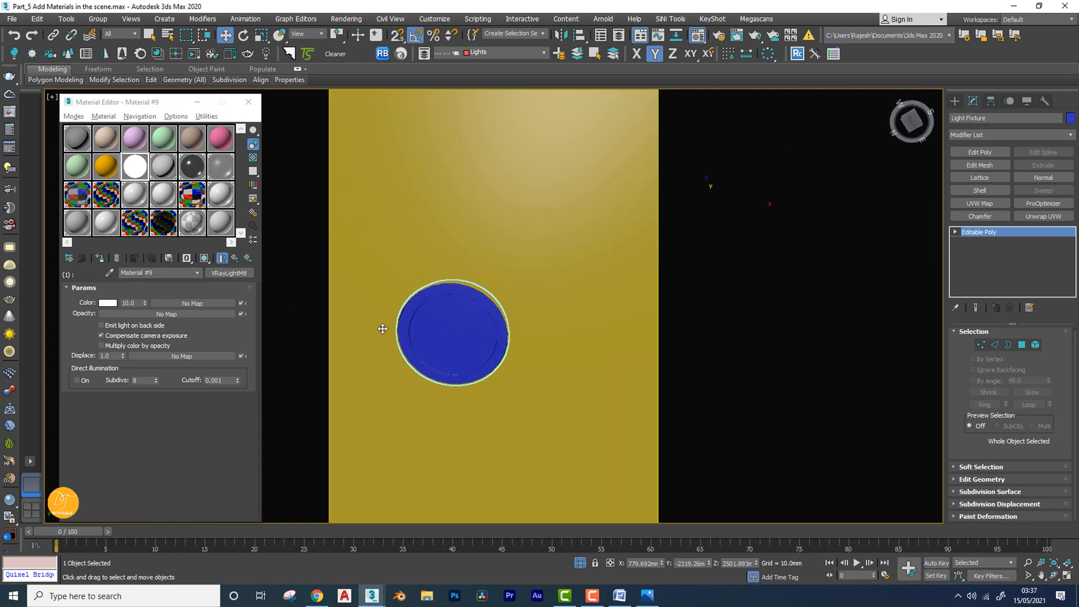
click(235, 259)
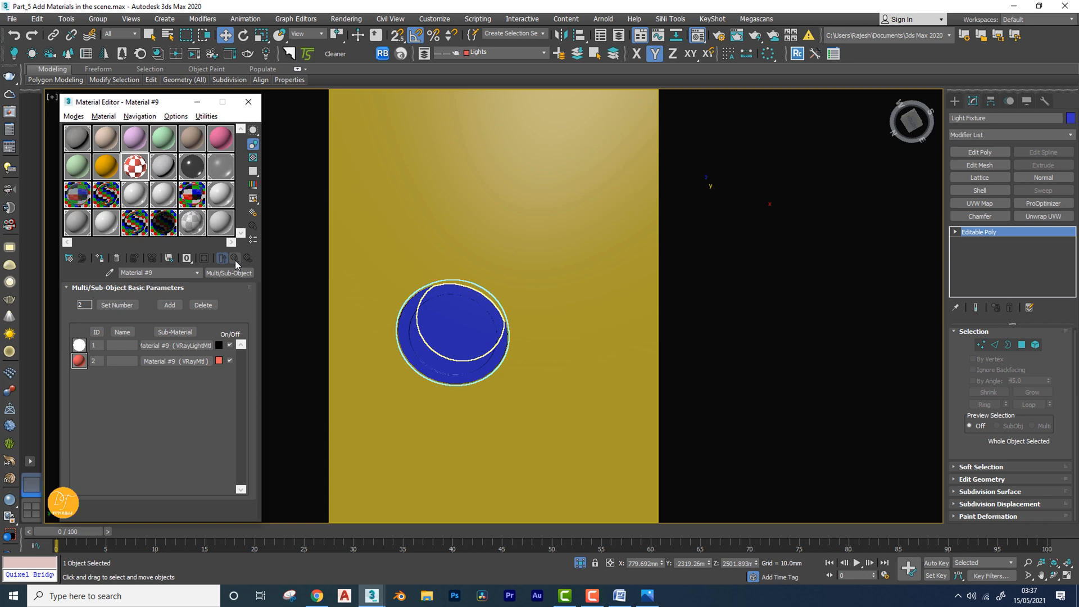
click(100, 258)
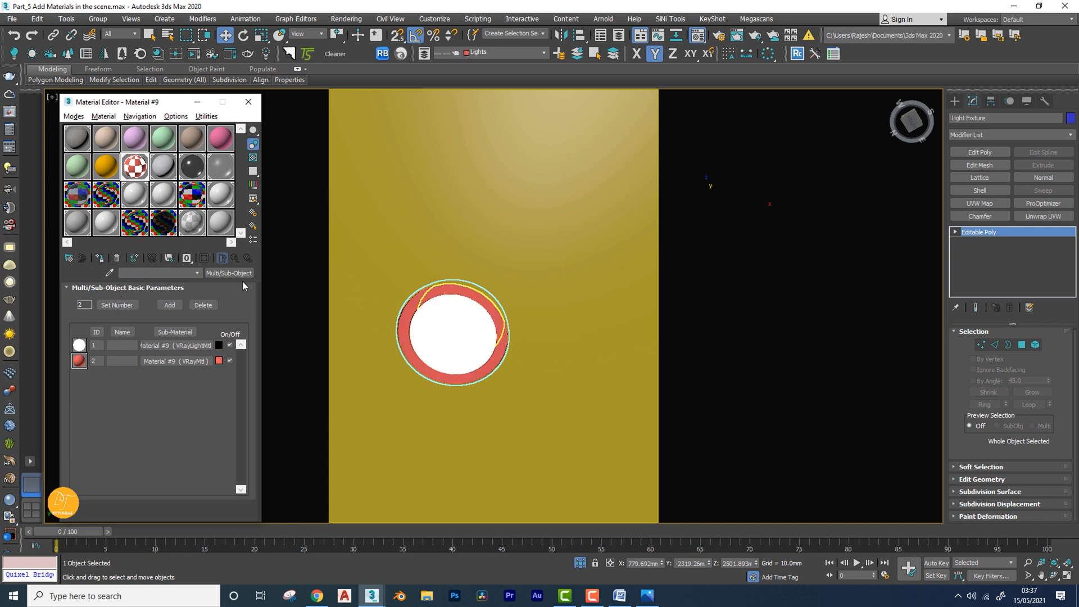
Set the diffuse colour of sub-material 2 to a neutral light grey with a value of about 199
click(178, 361)
click(129, 300)
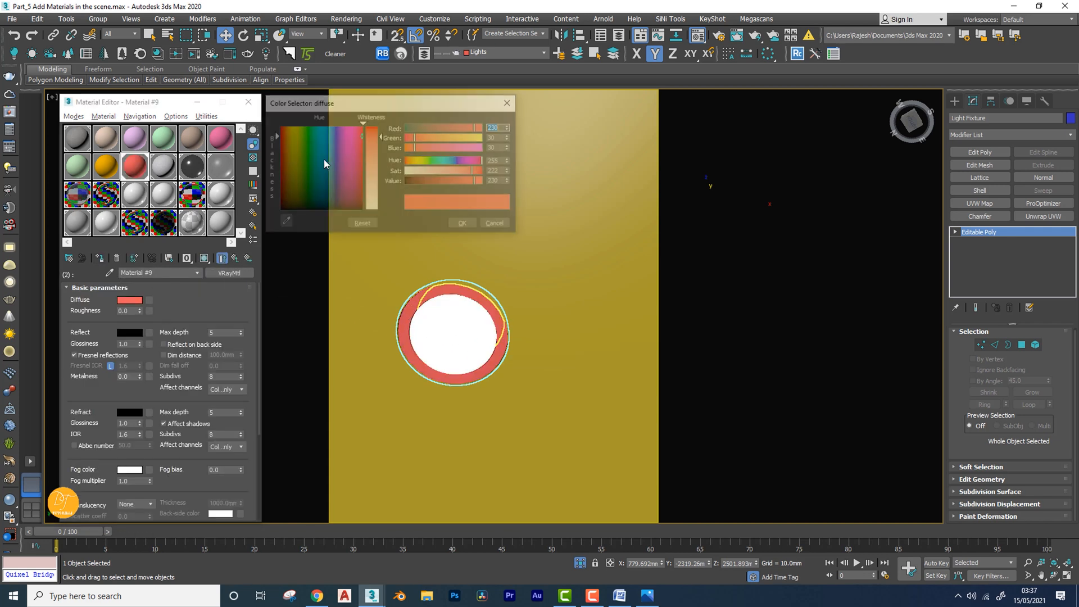
drag(468, 170, 407, 171)
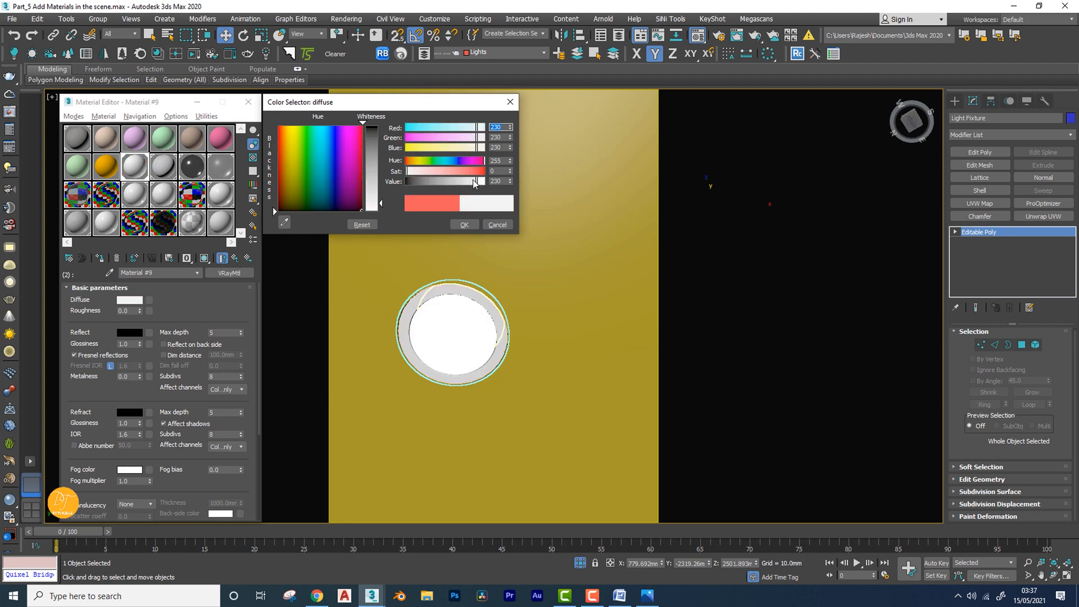
drag(474, 182, 468, 181)
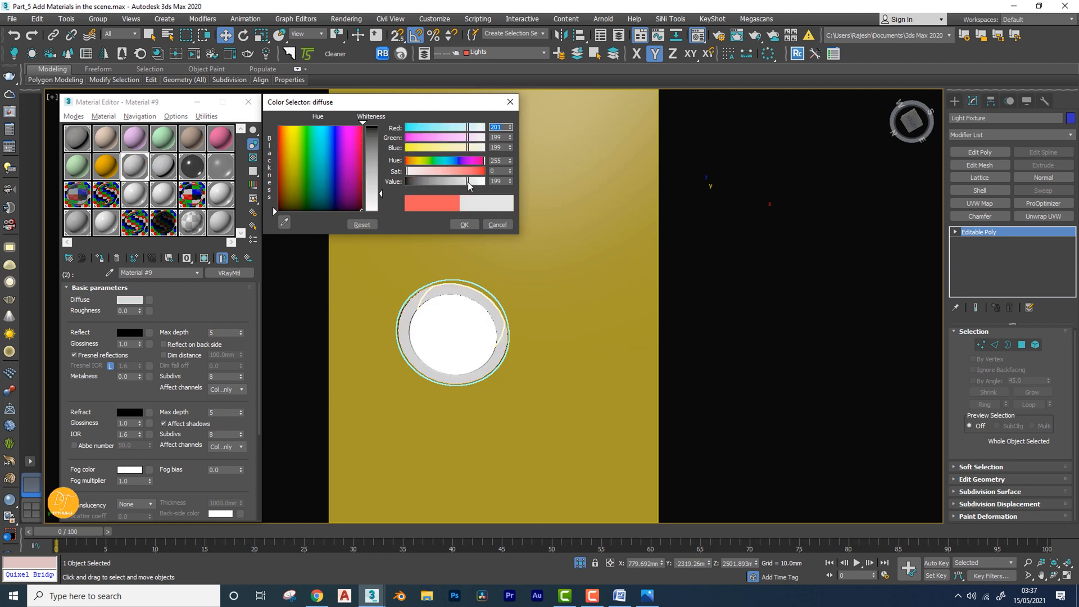
click(465, 226)
Give sub-material 2 a grey reflection colour, a reflection glossiness of 0.73 and 24 reflection subdivisions
click(130, 332)
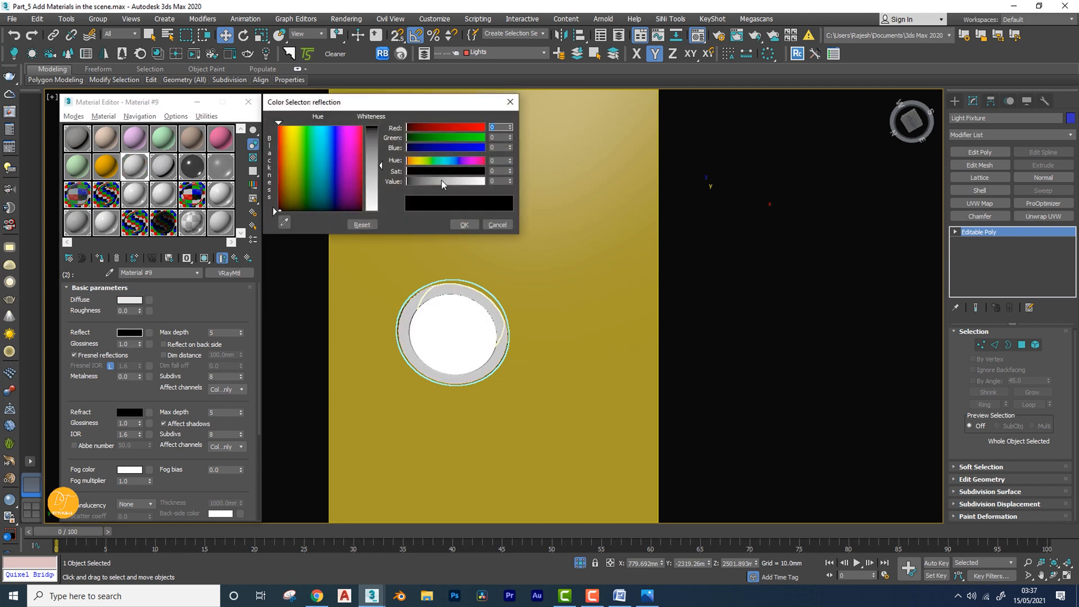
drag(441, 179, 464, 181)
click(464, 225)
click(130, 343)
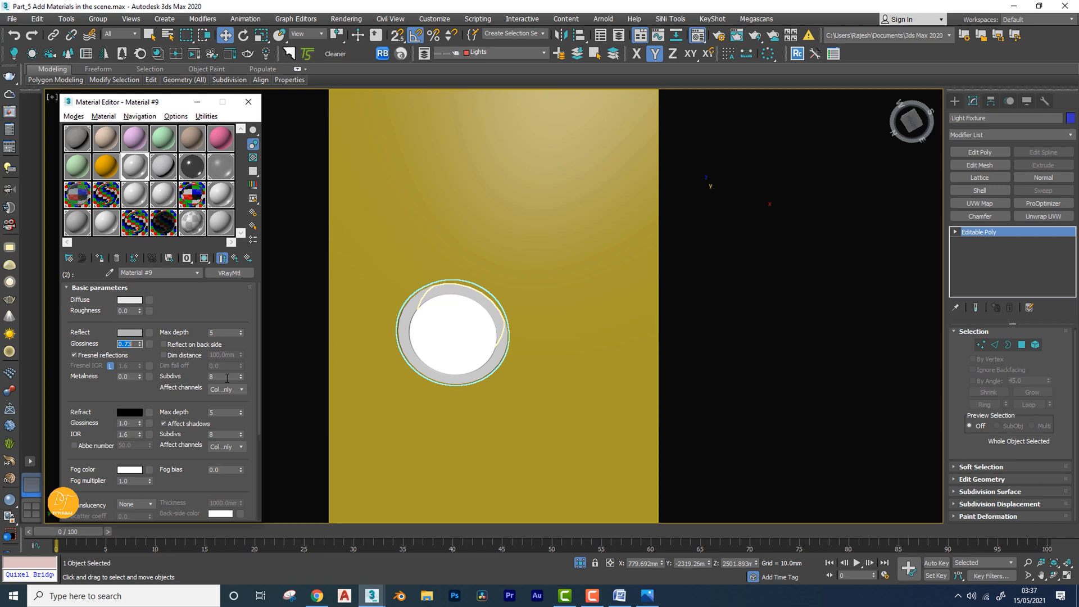
key(Tab)
Select the inner disc polygon of the other light in Light Fixture, set its material ID to 1 and leave polygon editing
alt+middle_drag(631, 344, 461, 326)
scroll(477, 305, up, 5)
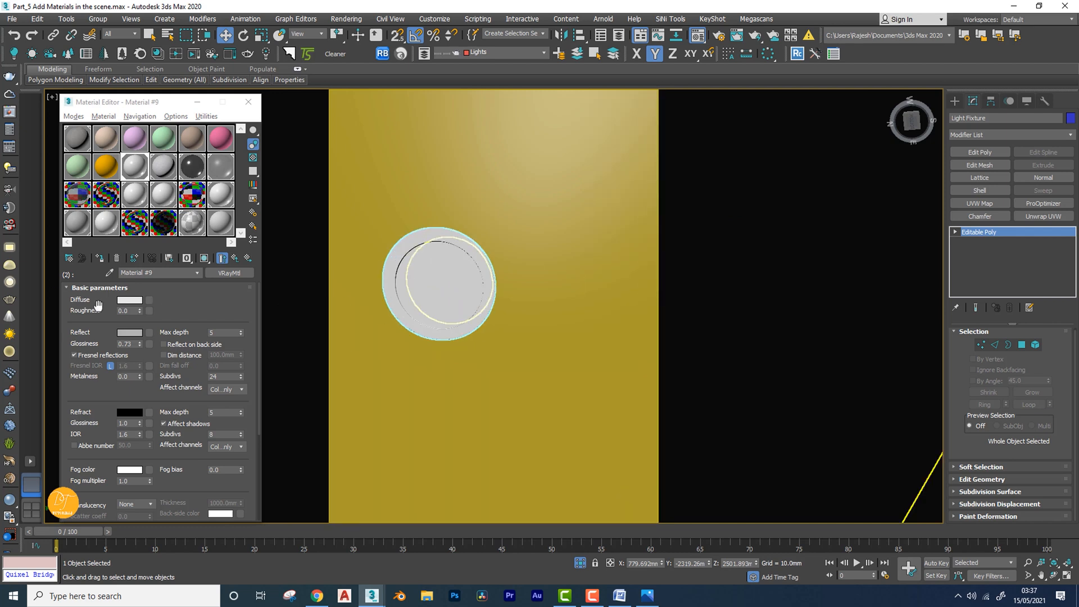
click(1021, 345)
click(428, 282)
alt+middle_drag(484, 287, 567, 291)
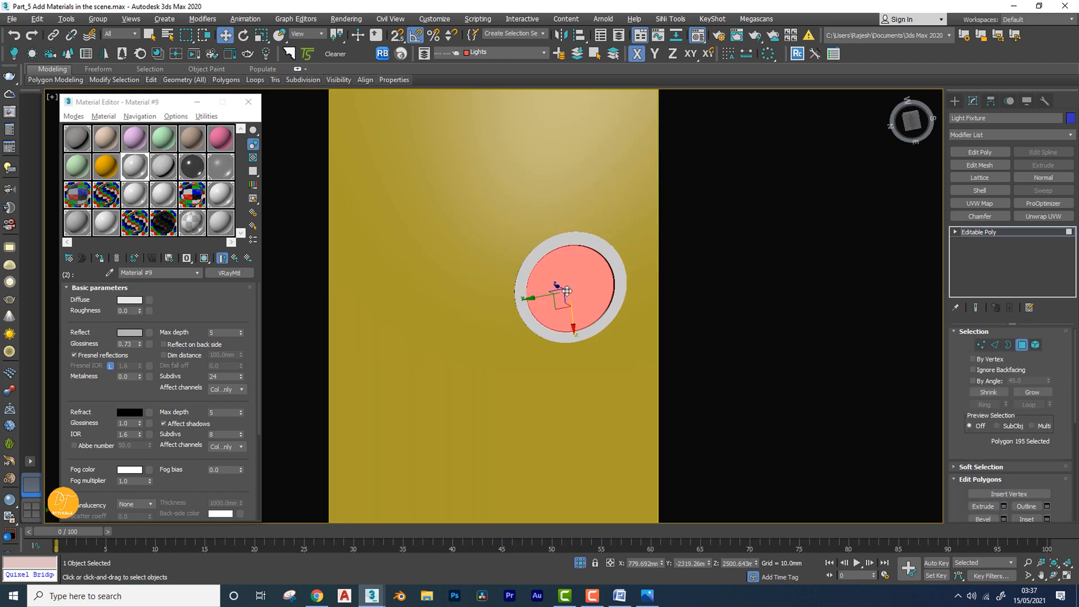
click(235, 258)
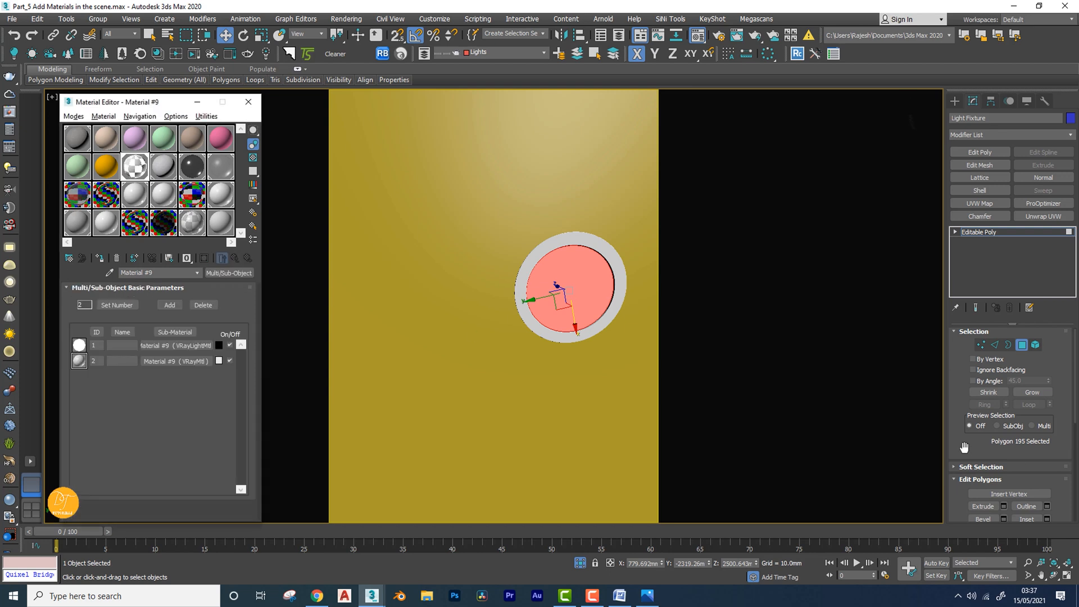
scroll(1000, 433, down, 5)
double_click(1024, 419)
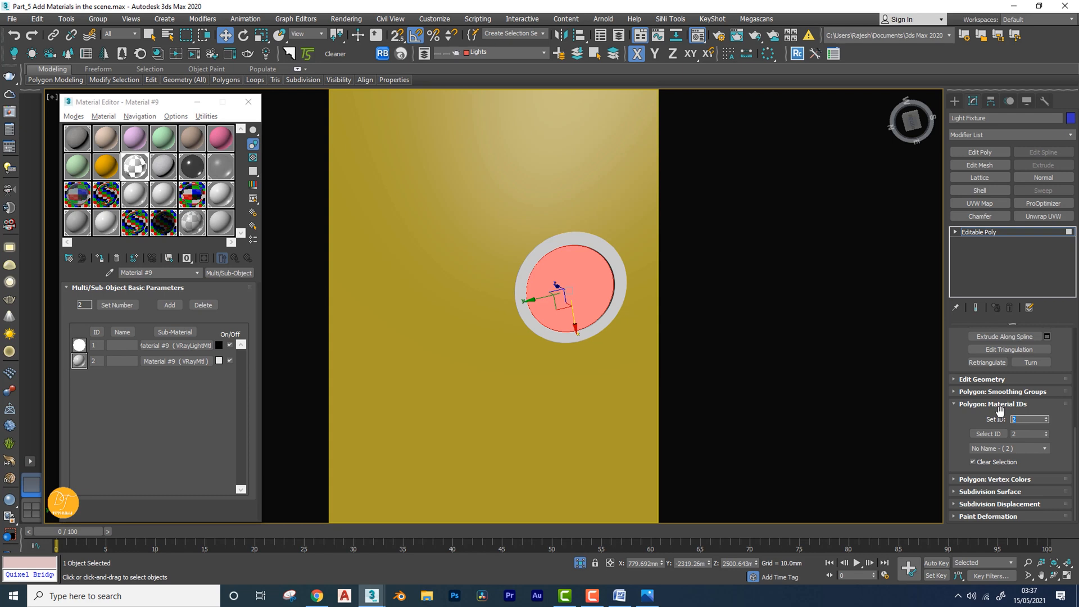
text(1)
key(Return)
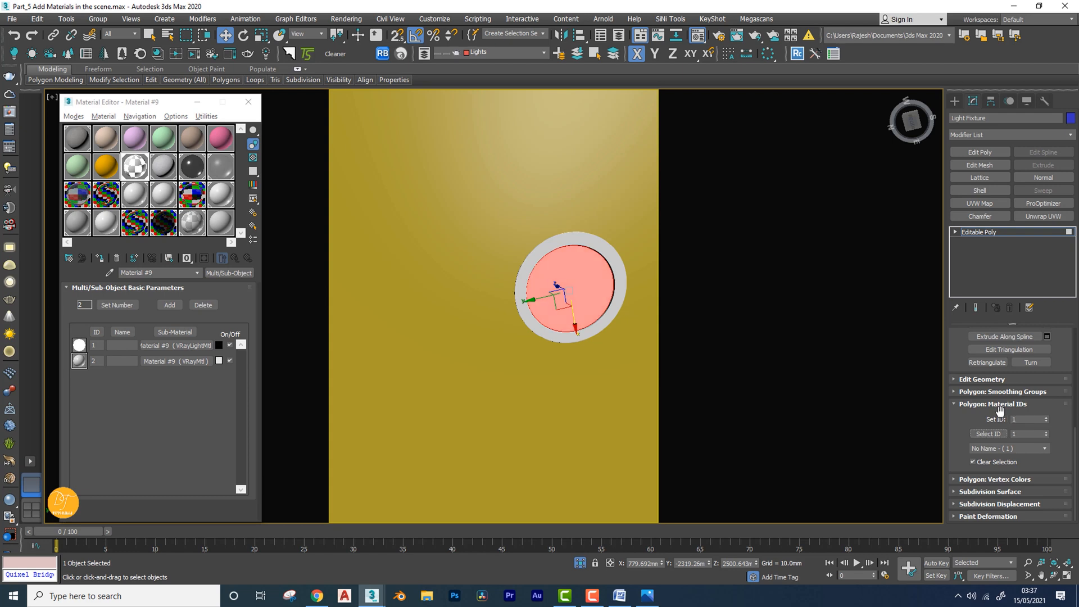
click(978, 232)
Select the ceiling objects together, leaving the outline at the far corner out of the selection
alt+middle_drag(490, 317, 528, 315)
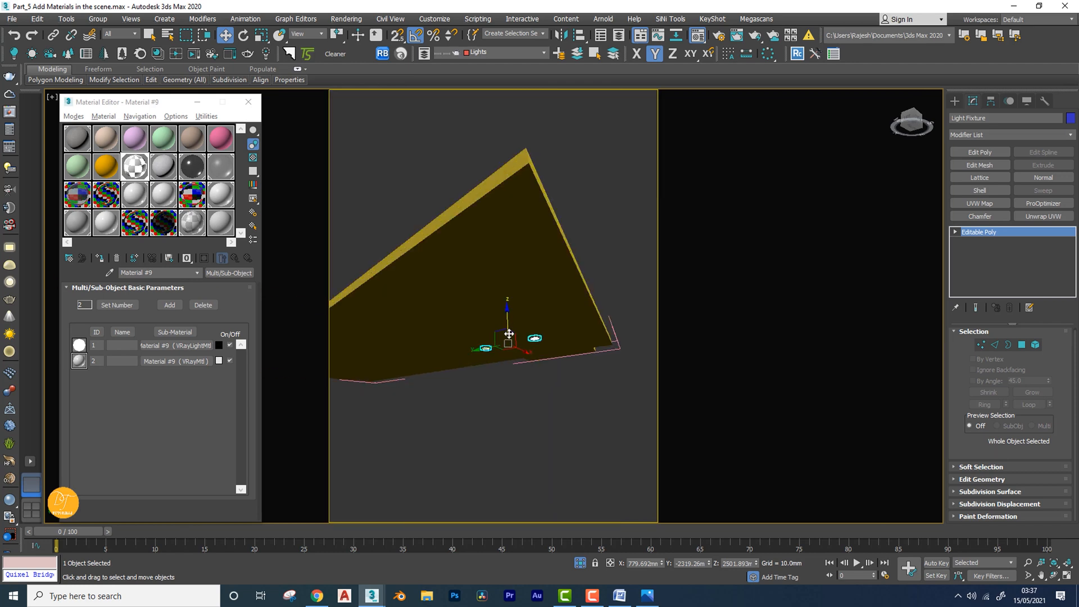
click(494, 207)
alt+middle_drag(645, 331, 558, 260)
scroll(558, 259, down, 3)
drag(554, 250, 532, 304)
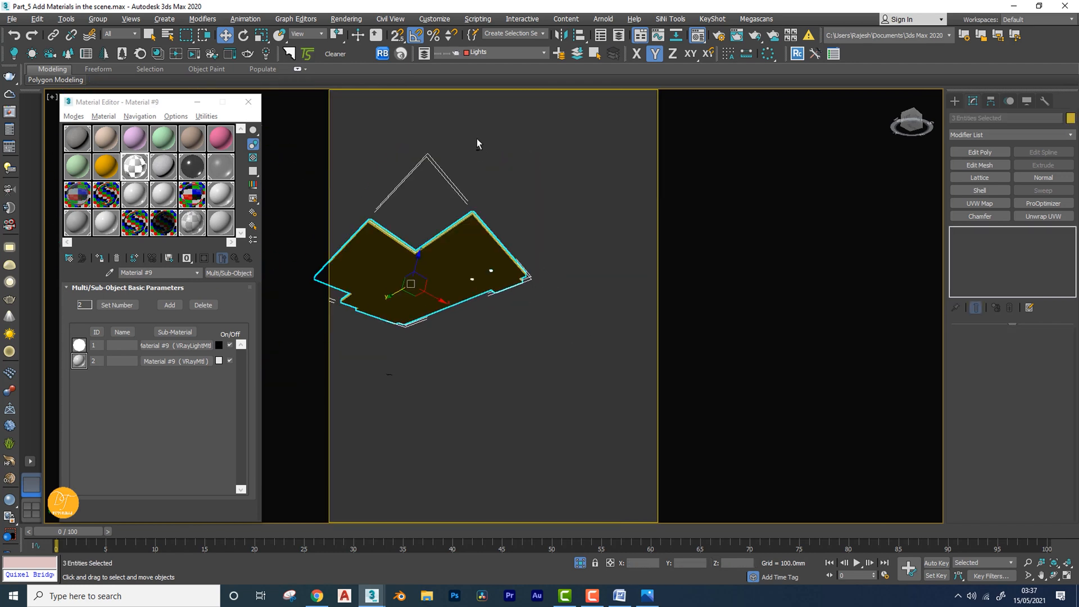
alt+drag(477, 140, 375, 190)
alt+middle_drag(491, 260, 434, 274)
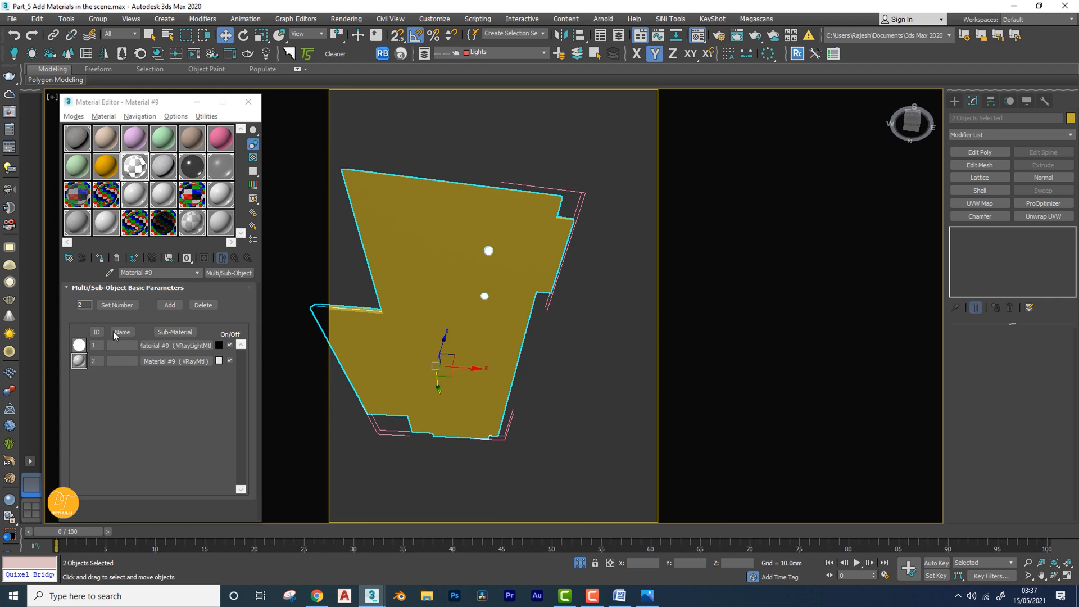
Assign the orange Material #8 to the selected ceiling objects and rename the material Ceiling
click(106, 170)
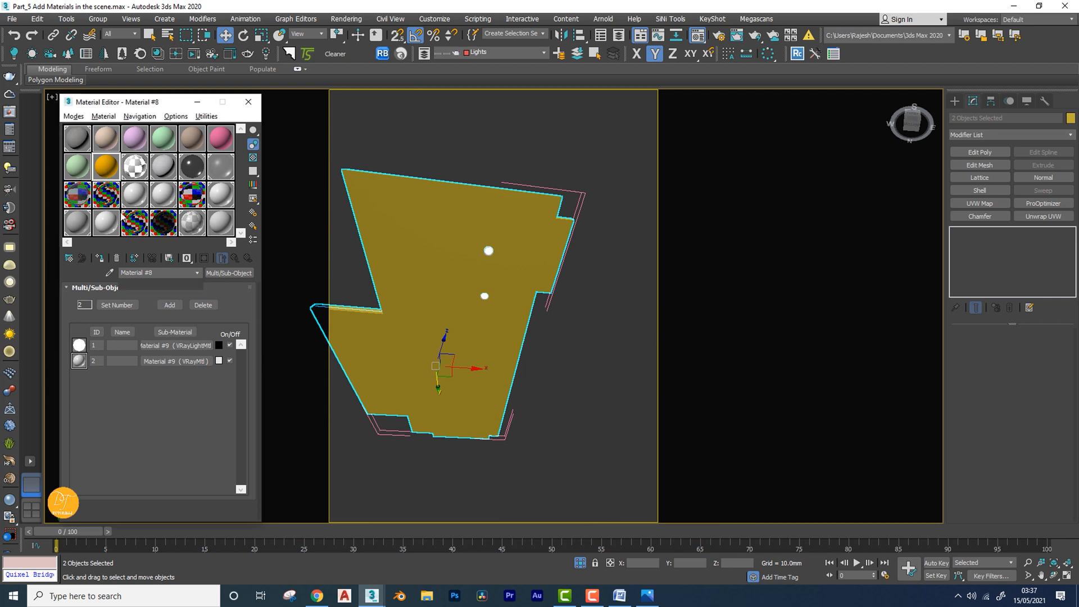
click(100, 258)
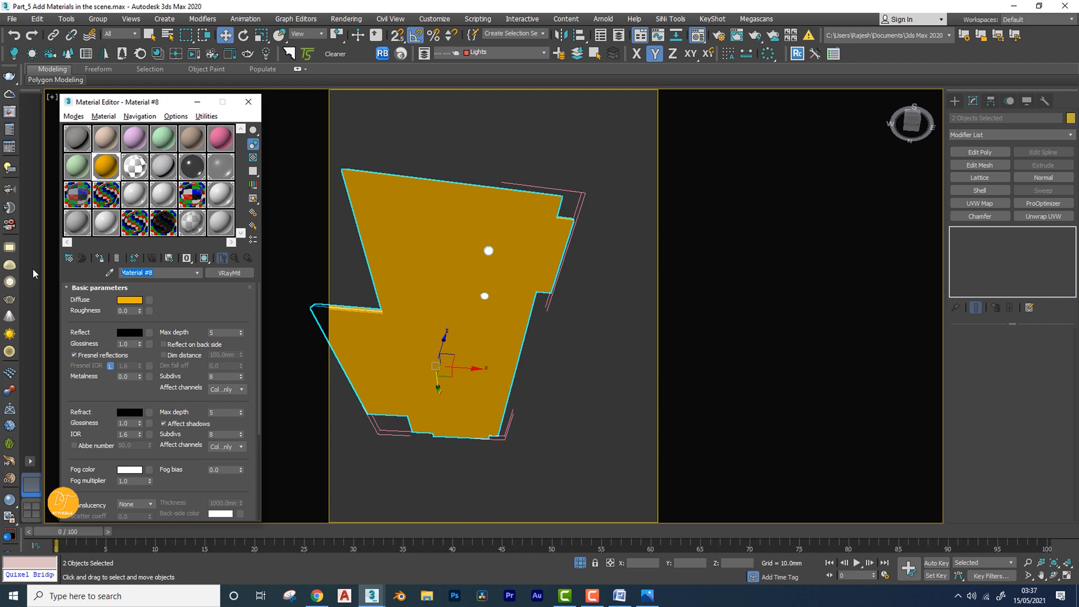
text(Ceiling)
Change the Ceiling material's diffuse colour to a neutral light grey with saturation 0
click(129, 299)
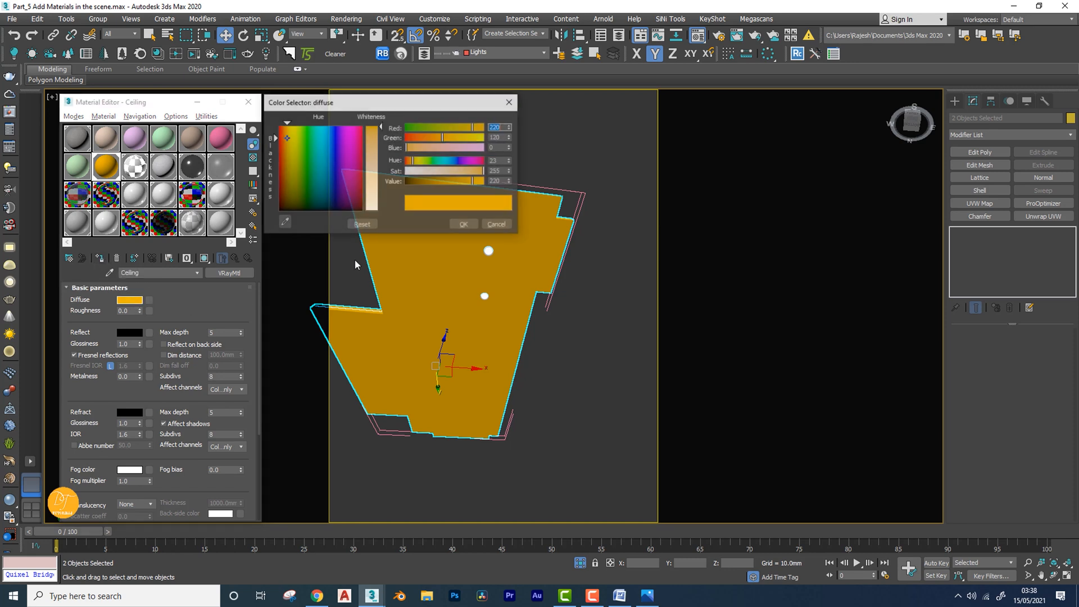
drag(451, 171, 389, 174)
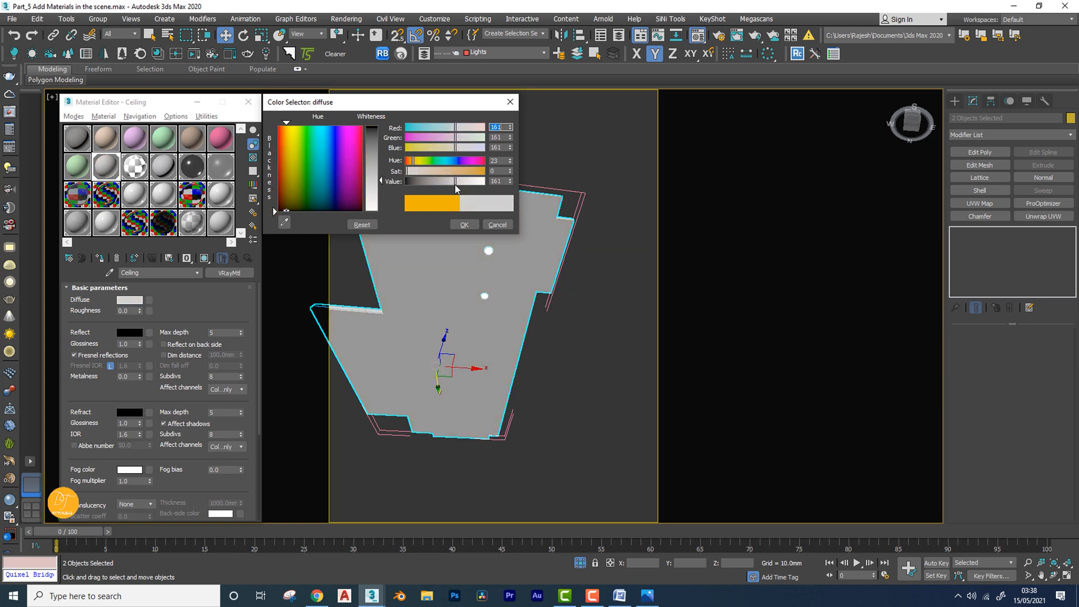
drag(456, 187, 451, 186)
click(464, 225)
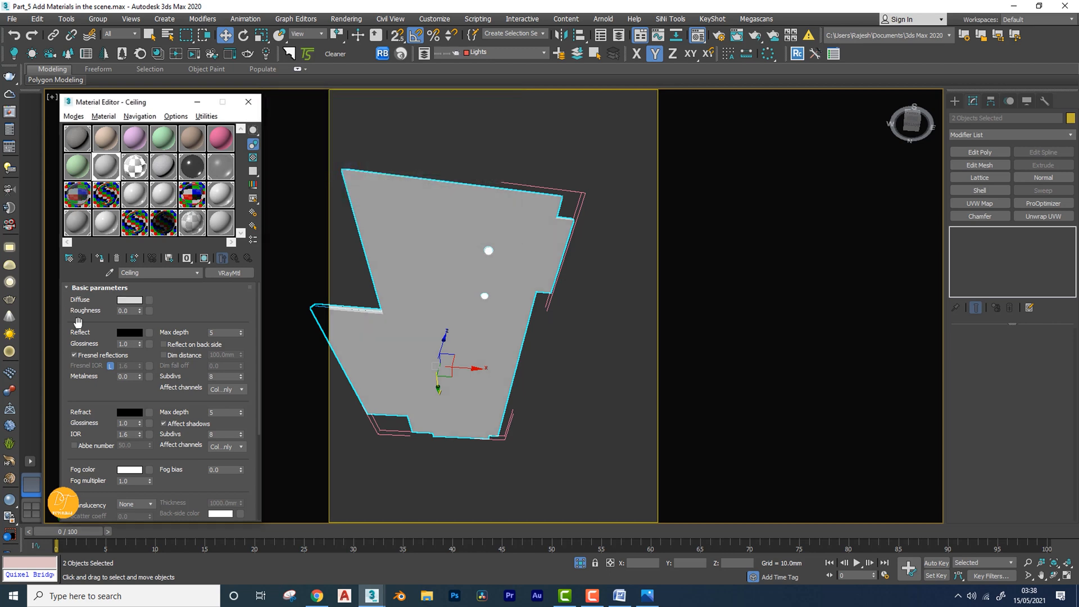
Leave the Ceiling material's reflection colour unedited and start adding a Bitmap as its reflection map
click(131, 334)
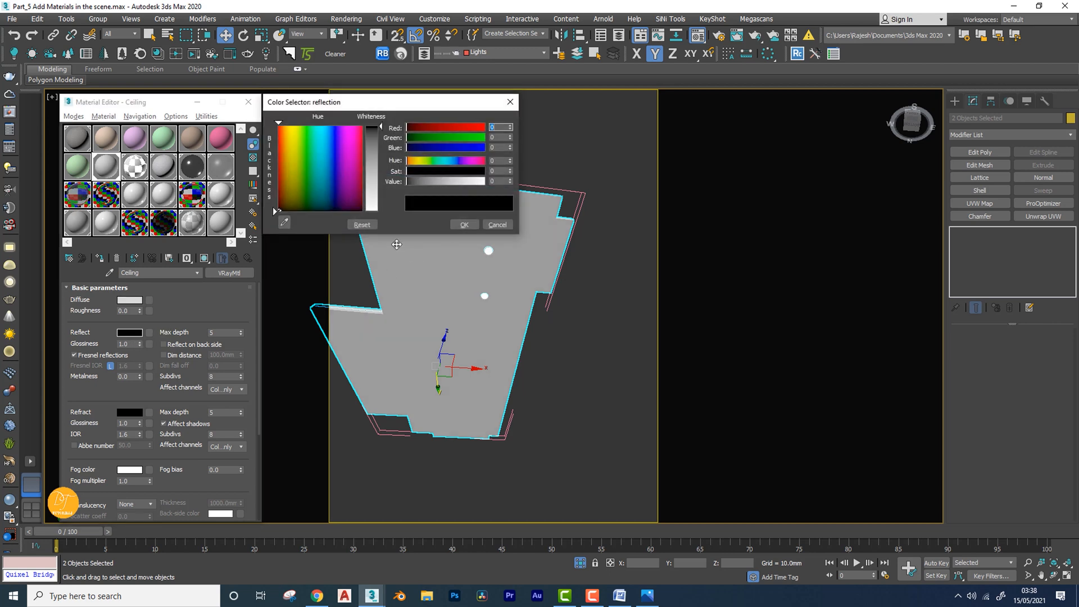
click(489, 225)
click(149, 332)
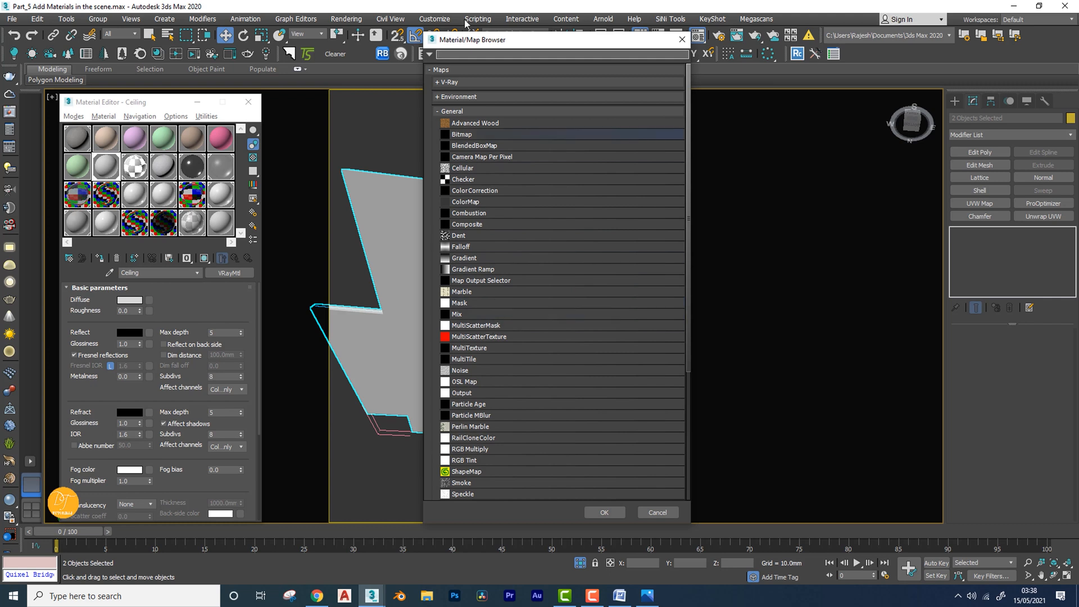
drag(469, 40, 538, 29)
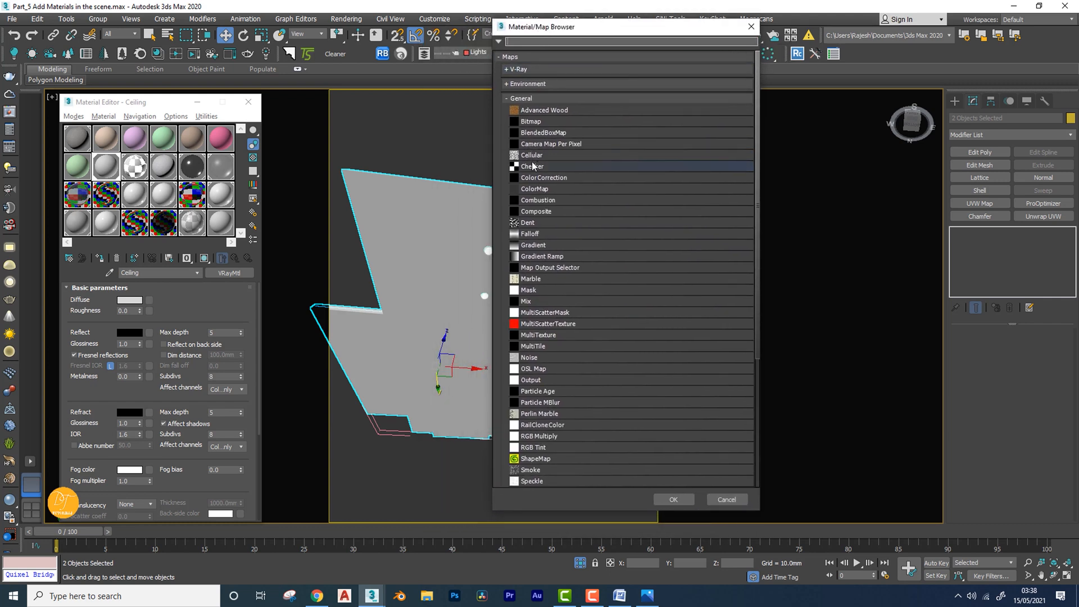
click(535, 122)
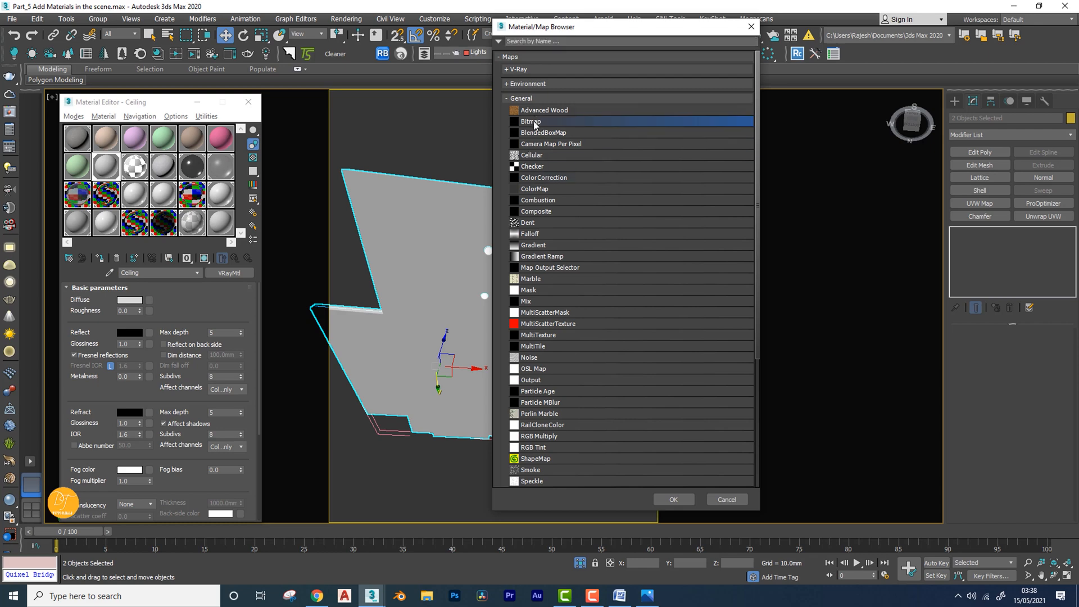
double_click(533, 123)
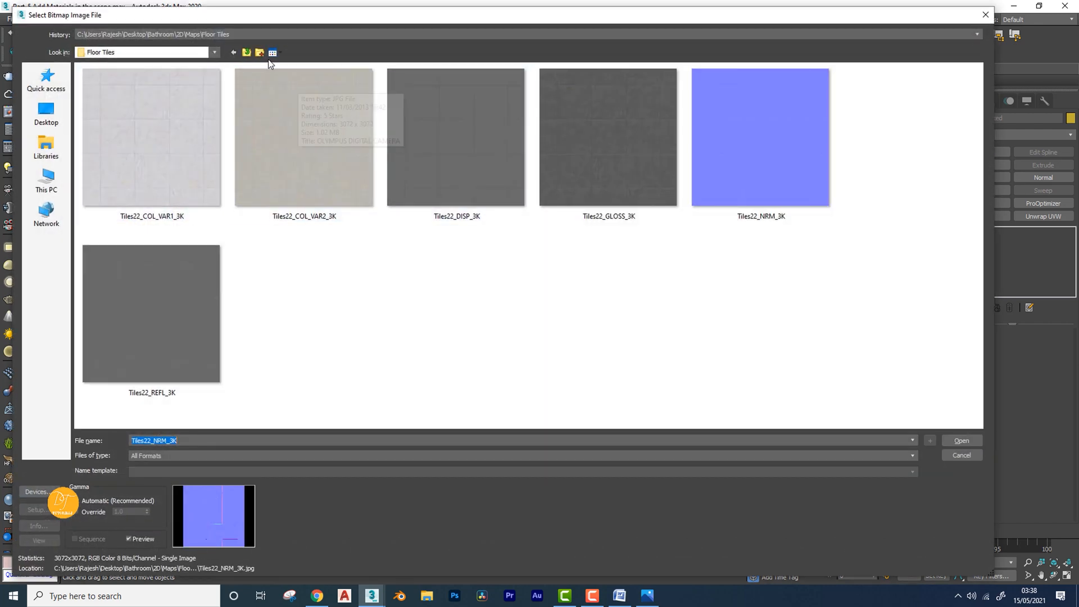
click(246, 52)
double_click(103, 80)
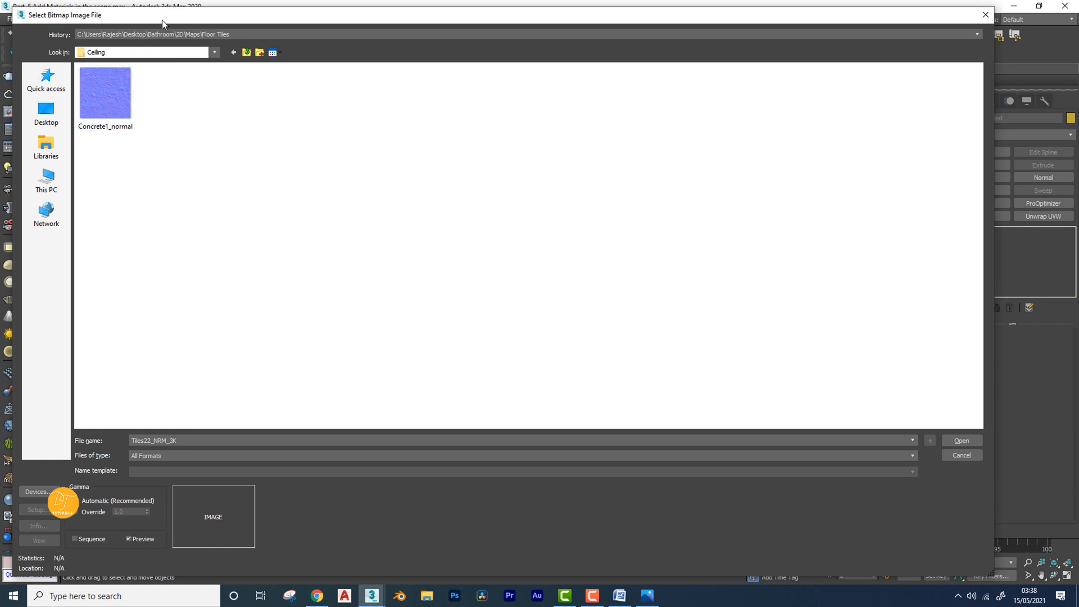
drag(162, 21, 213, 22)
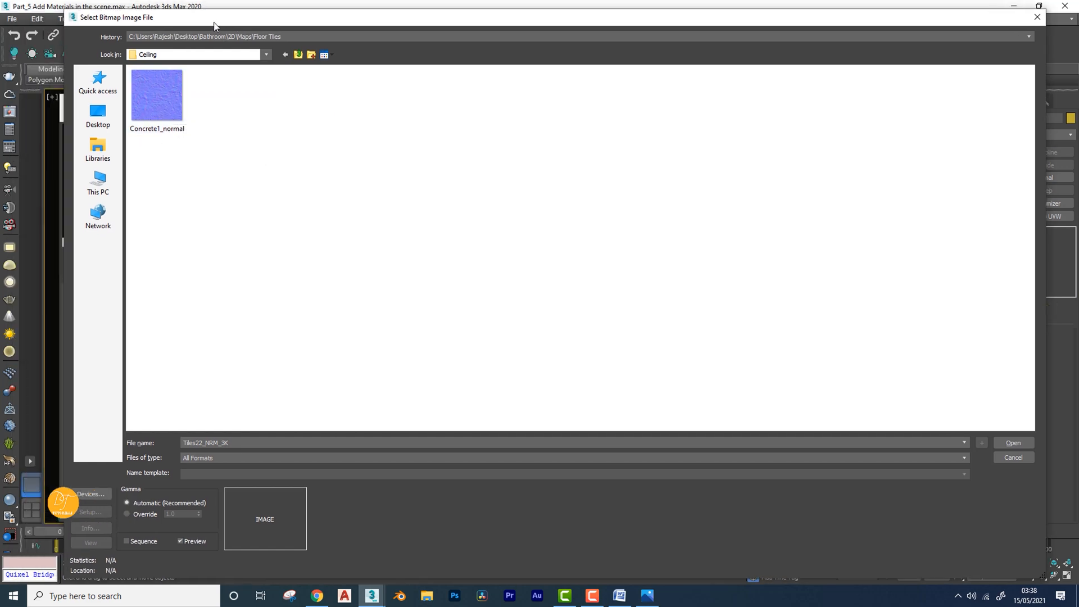
click(214, 458)
click(193, 446)
click(298, 55)
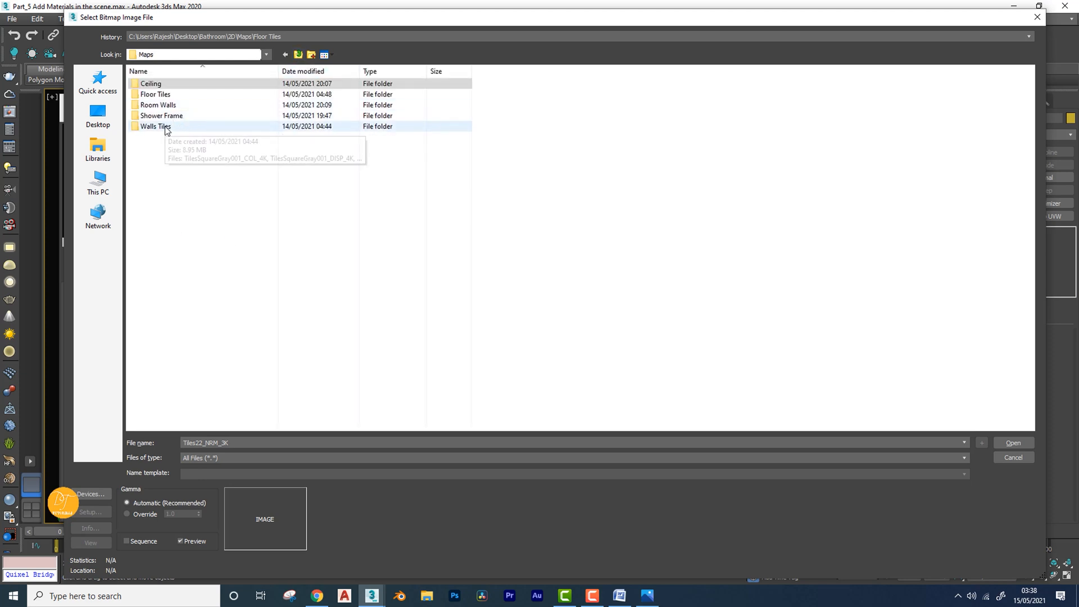
double_click(152, 84)
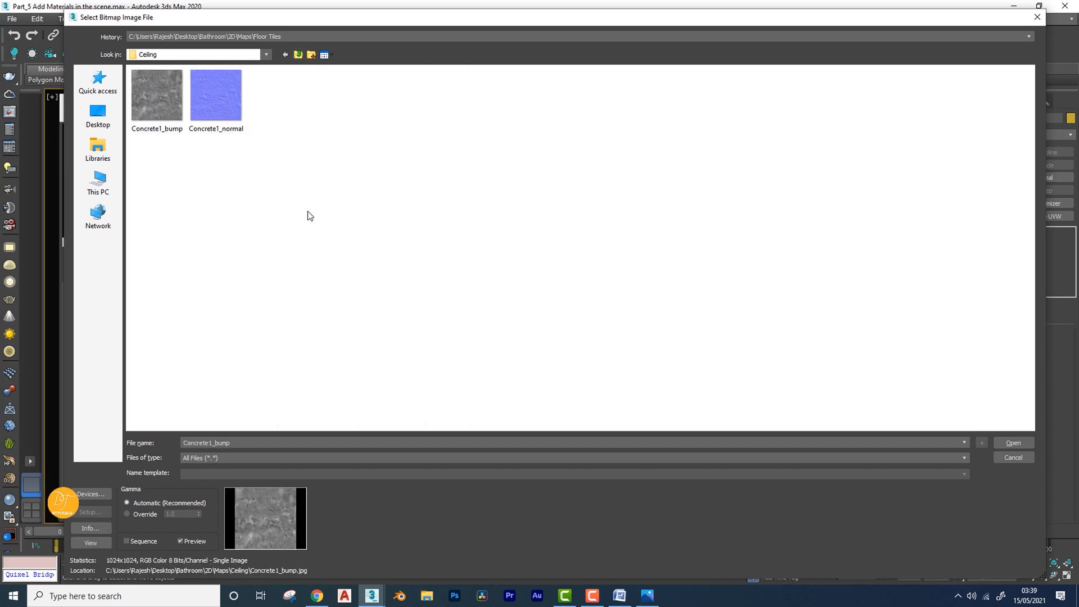
mouse_move(166, 22)
mouse_down()
mouse_move(176, 18)
mouse_move(166, 21)
mouse_up()
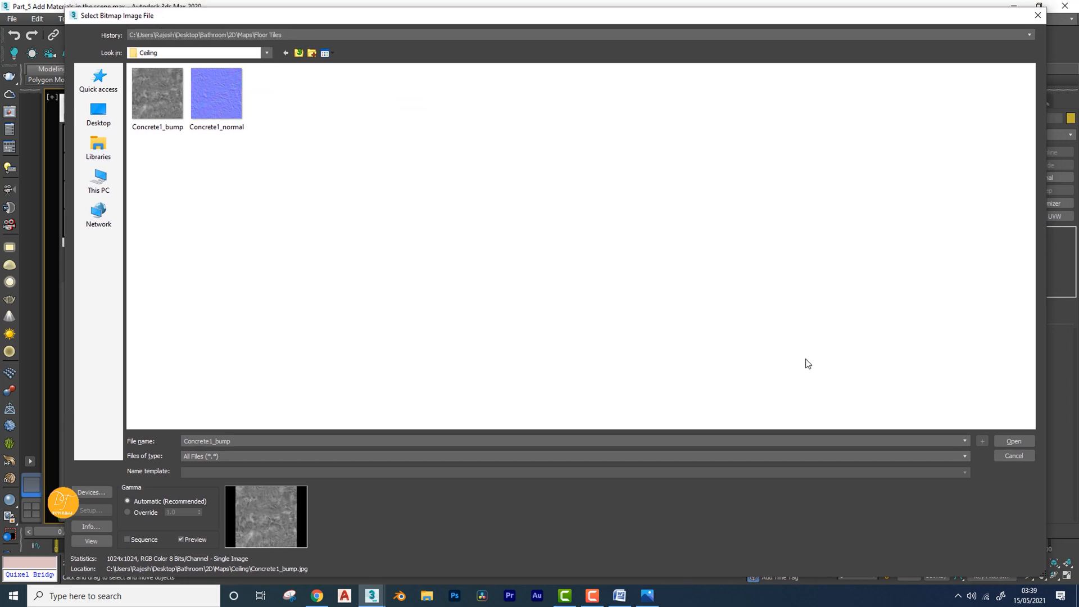
click(1013, 455)
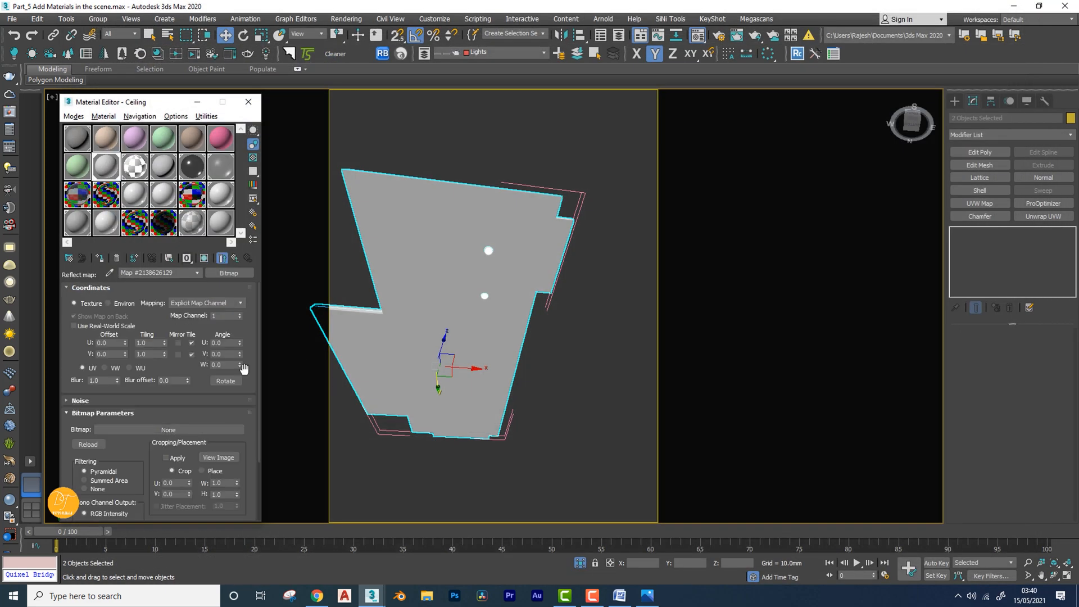
Load Concrete1_bump from the Ceiling maps folder into the Ceiling material's reflection bitmap and show it in the viewport
click(235, 259)
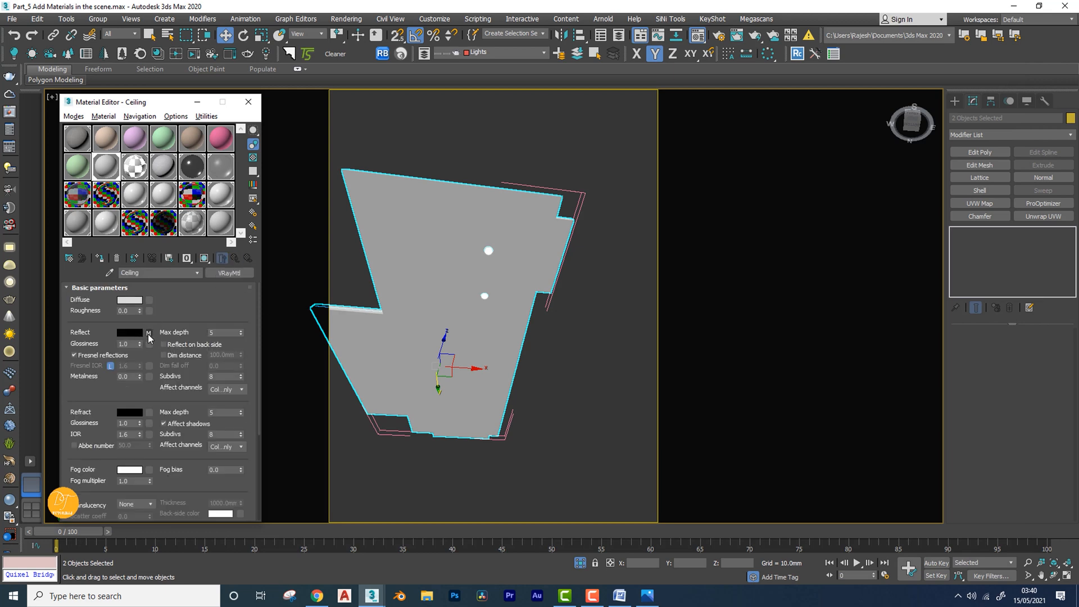
click(148, 332)
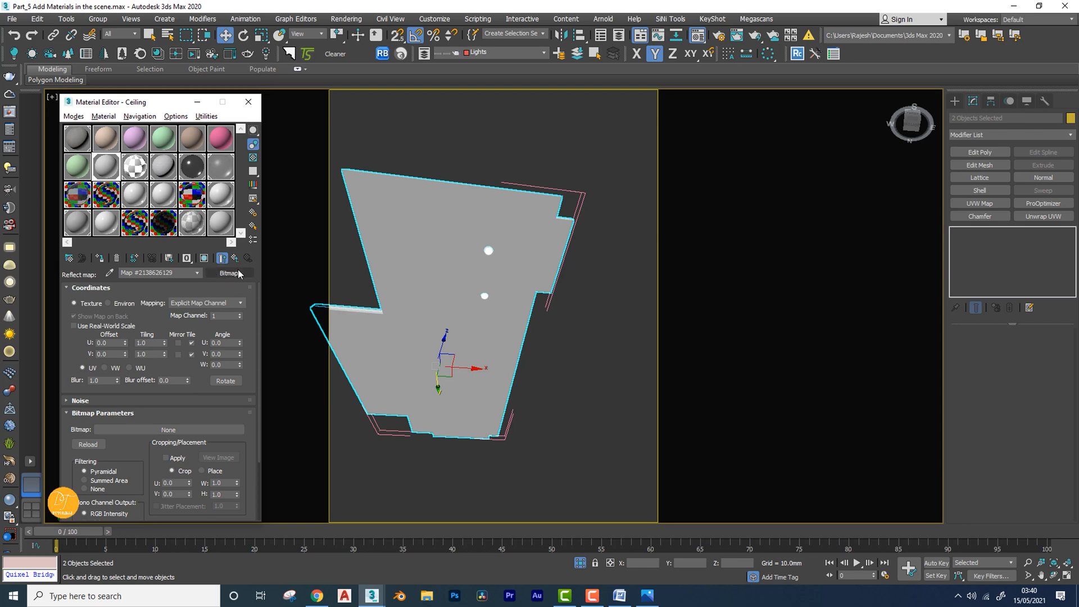
click(179, 430)
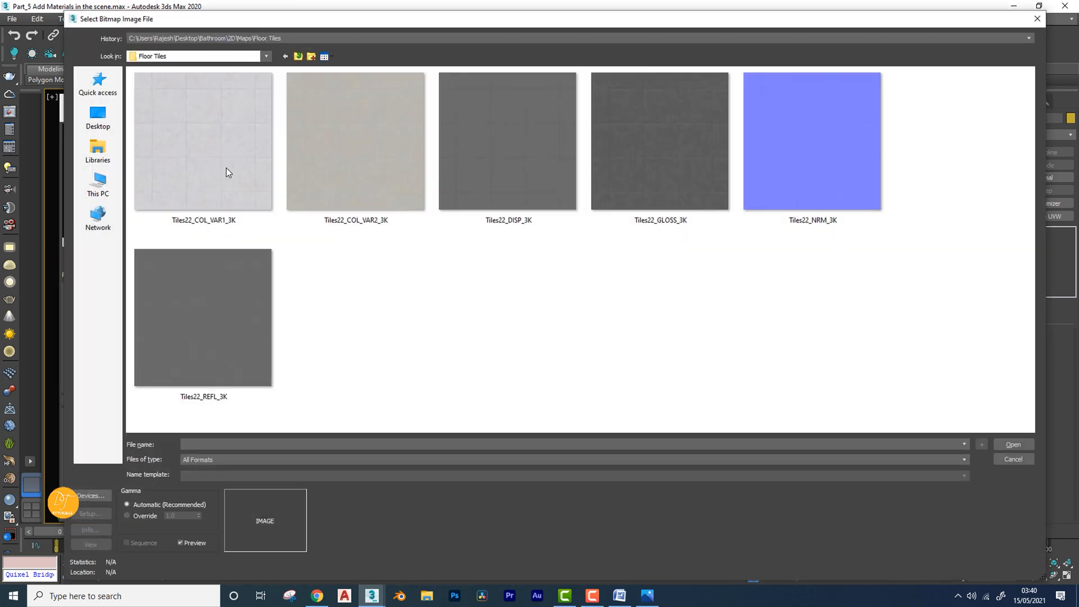
click(299, 55)
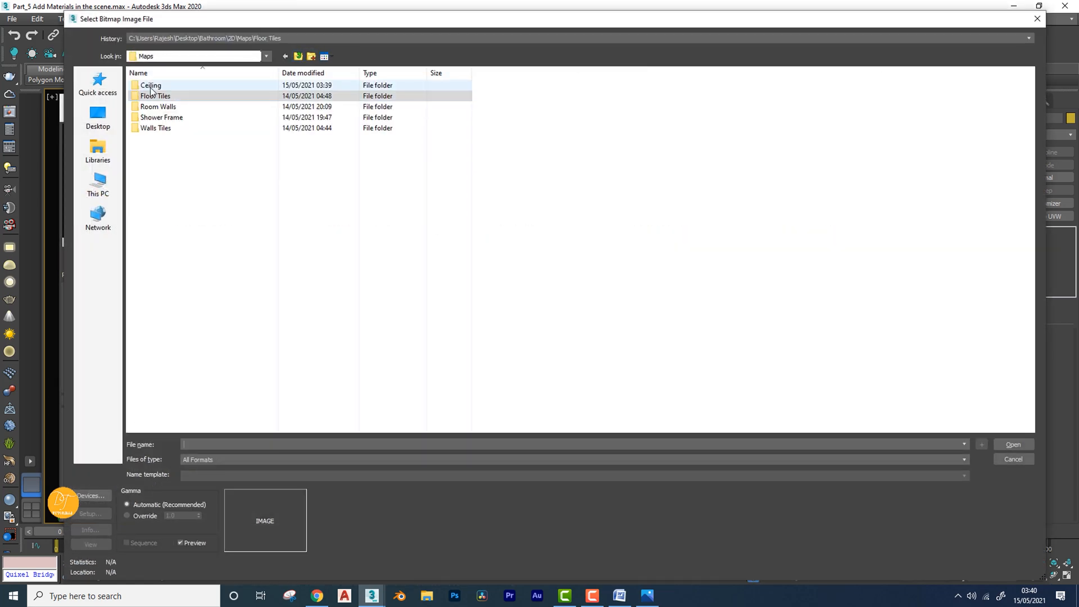
double_click(148, 82)
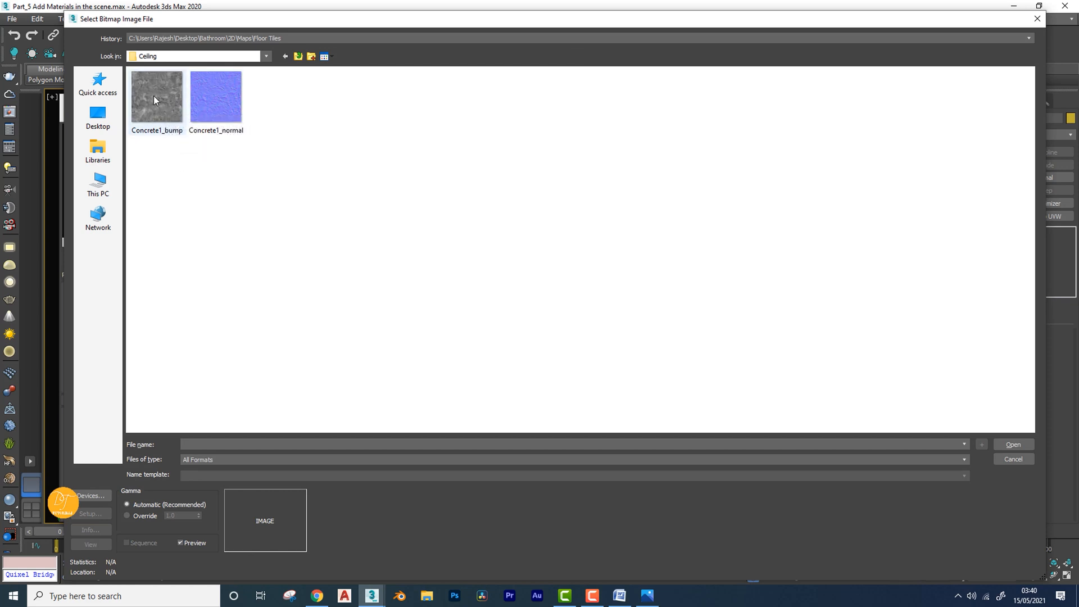
double_click(155, 98)
click(203, 259)
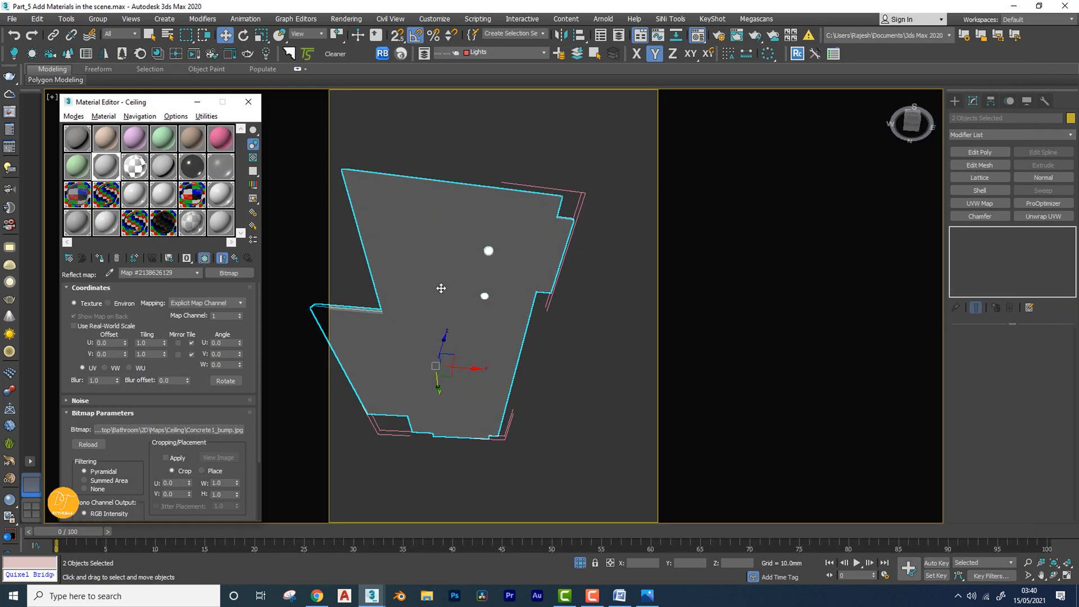
Add a UVW Map modifier to the selected ceiling objects
alt+middle_drag(442, 296, 448, 302)
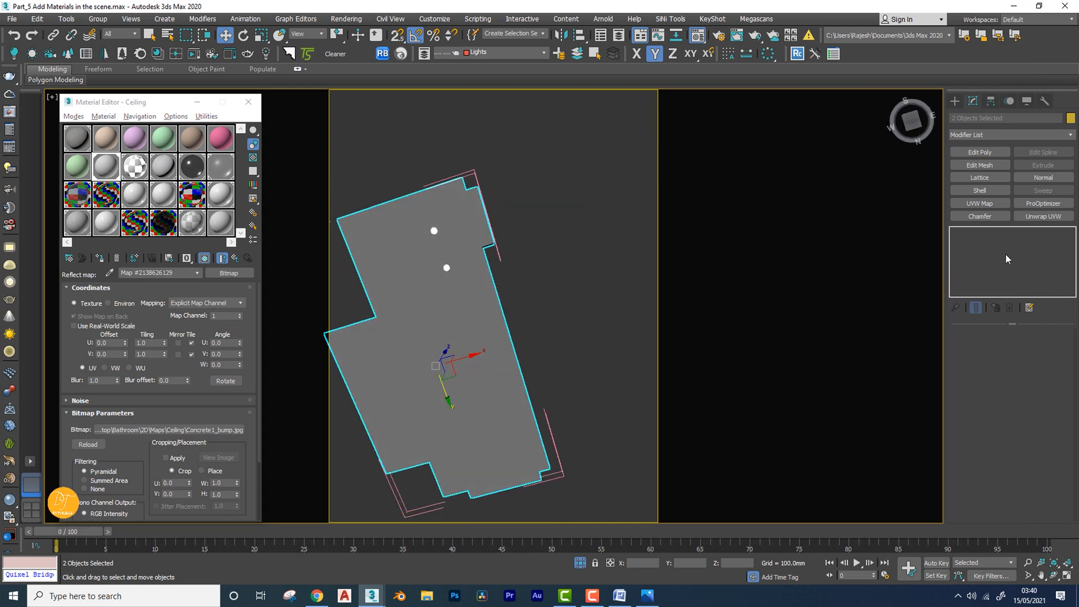
click(978, 133)
click(676, 222)
ctrl+drag(486, 329, 487, 330)
alt+drag(498, 265, 497, 264)
click(983, 135)
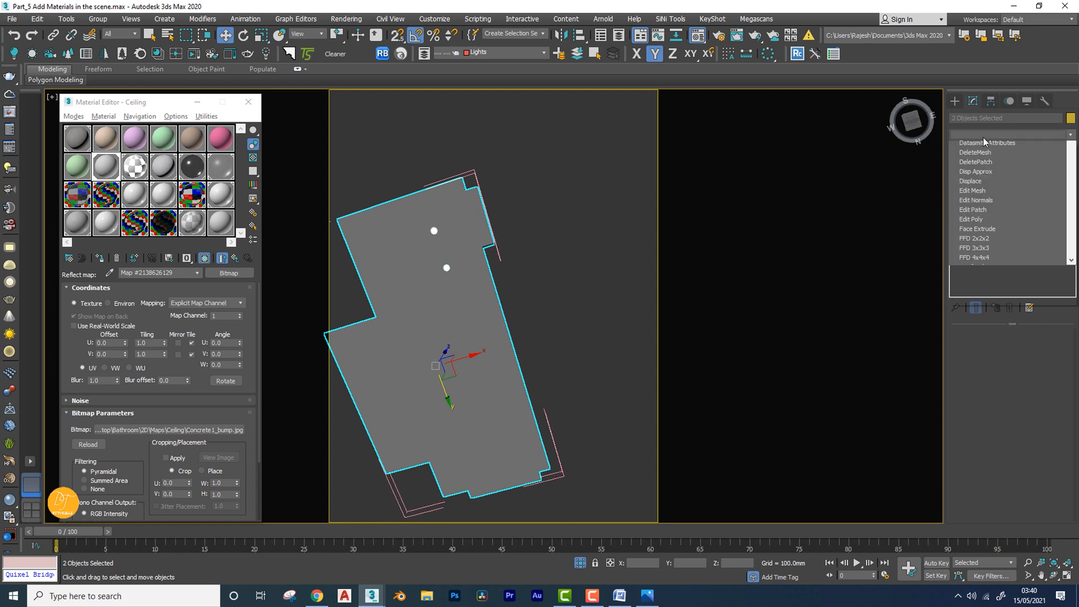
key(u)
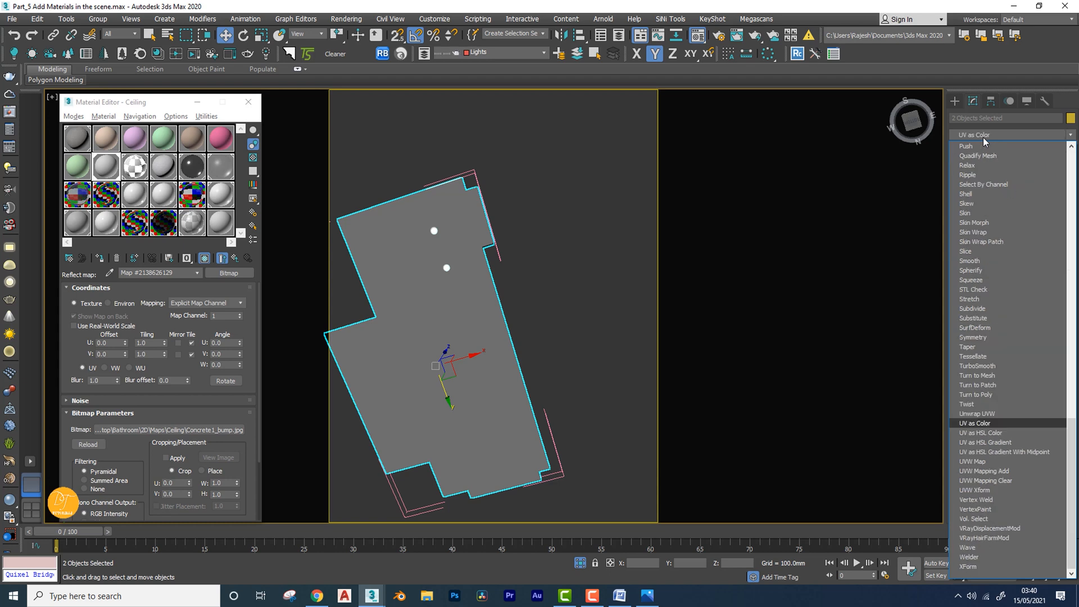
key(Down)
key(Down)
key(Down)
key(Down)
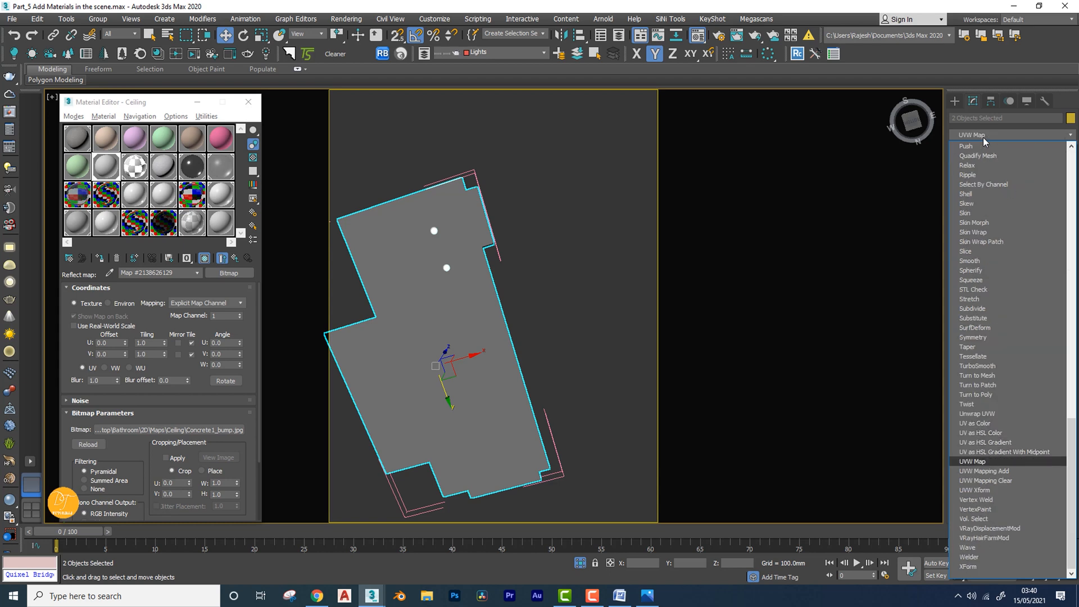
key(Return)
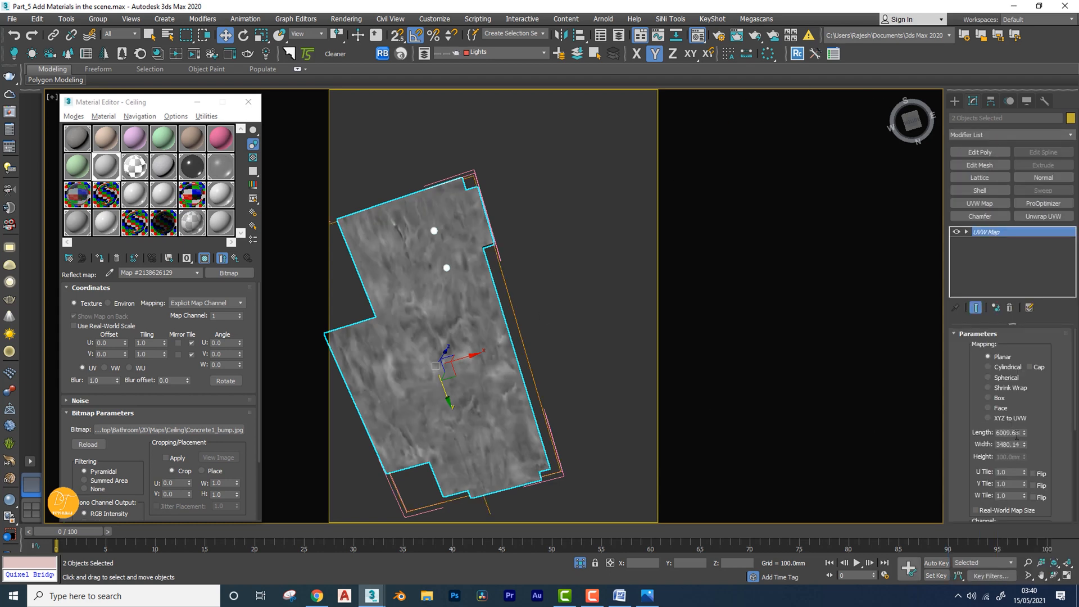
Set the ceiling's planar UVW mapping to a length of 500 mm and a width of 500 mm
double_click(1016, 433)
text(500)
key(Tab)
text(500)
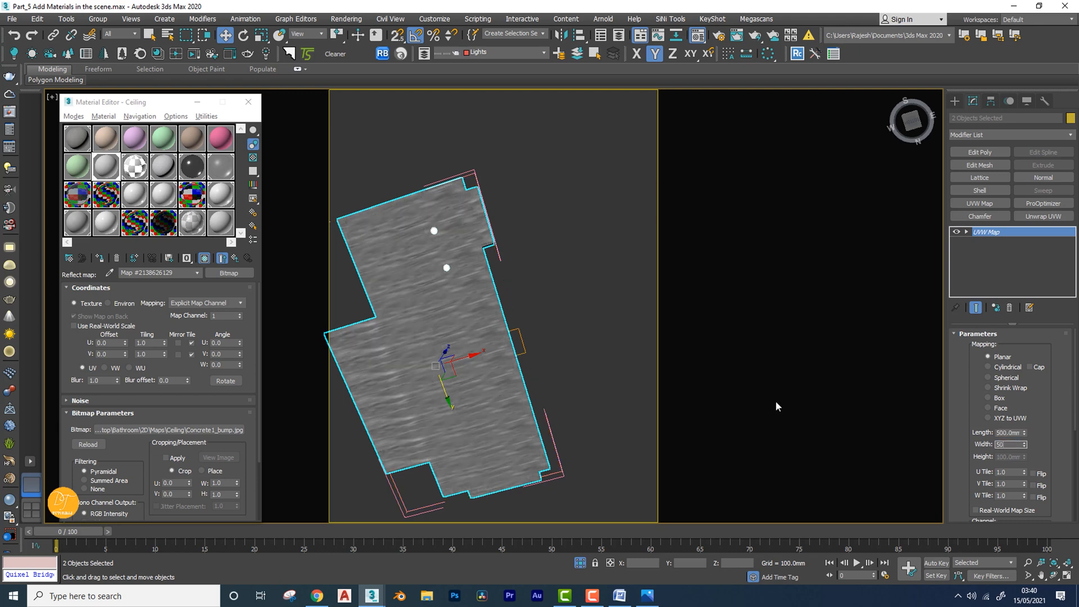
key(Tab)
alt+middle_drag(455, 300, 421, 349)
scroll(459, 336, up, 5)
scroll(556, 354, down, 3)
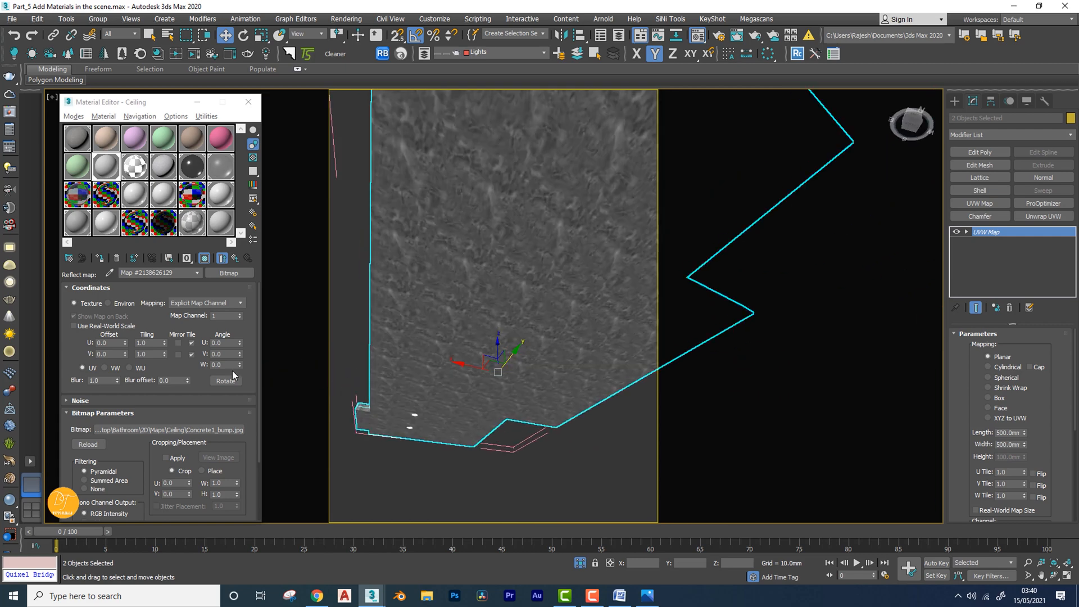
Set the Ceiling material's reflection glossiness to 0.4 and its reflection subdivisions to 32
click(234, 259)
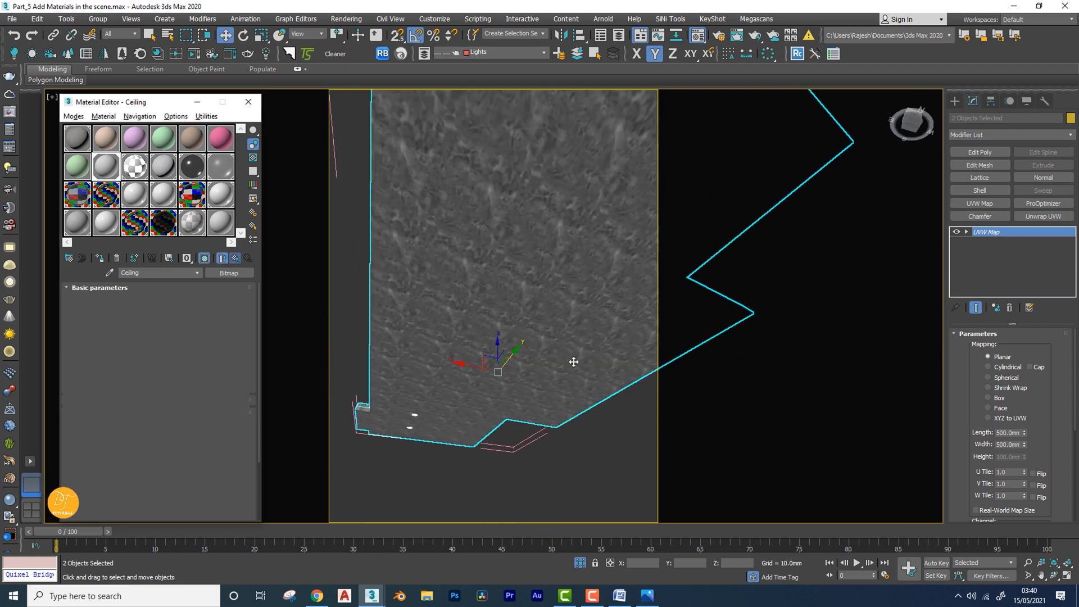
alt+middle_drag(571, 361, 437, 344)
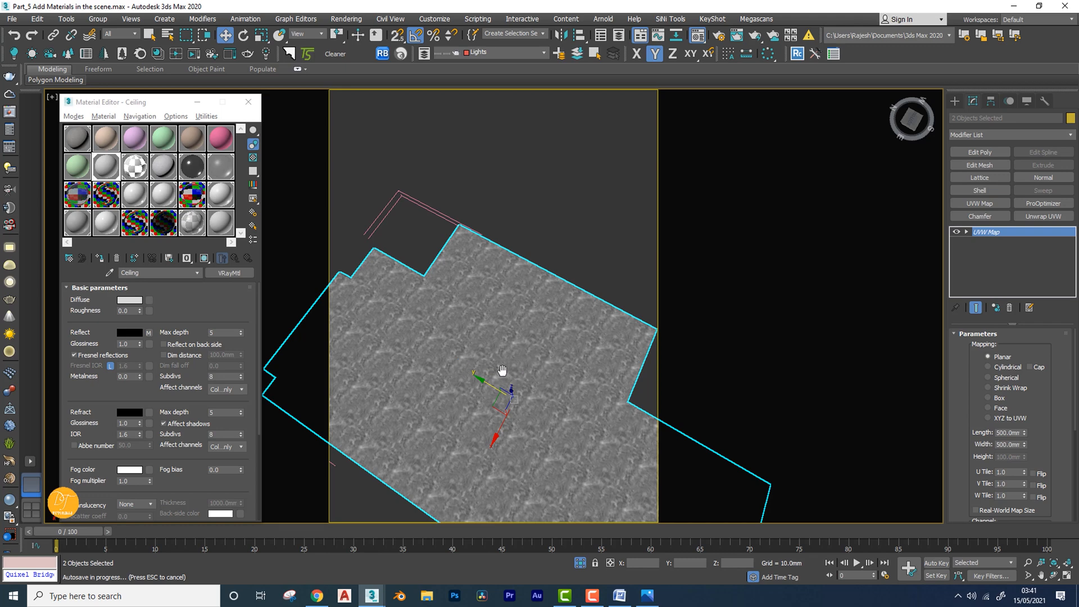
alt+middle_drag(501, 370, 494, 447)
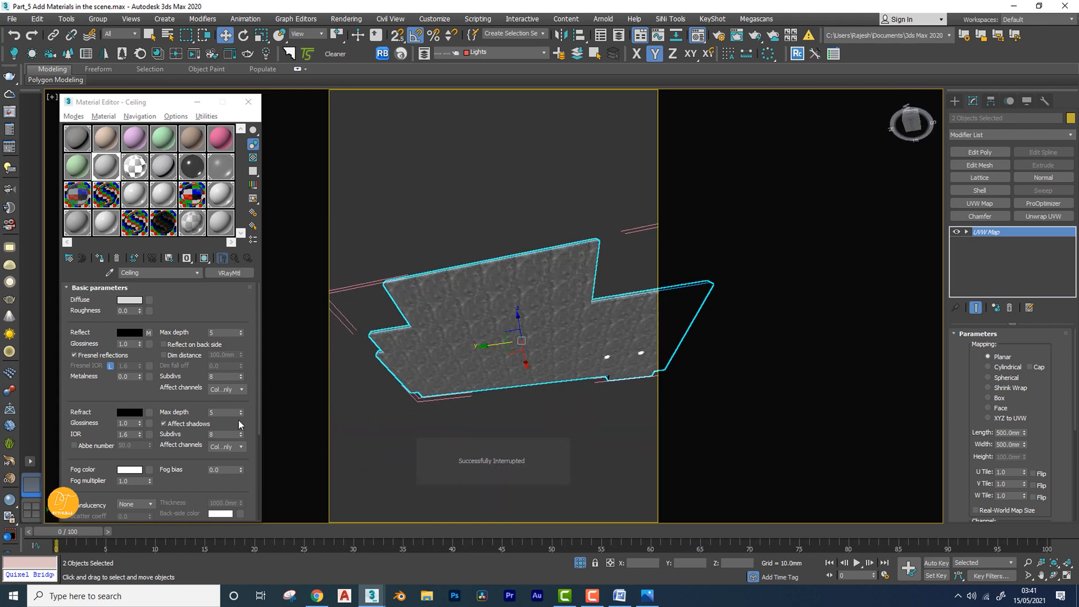
click(133, 344)
text(.4)
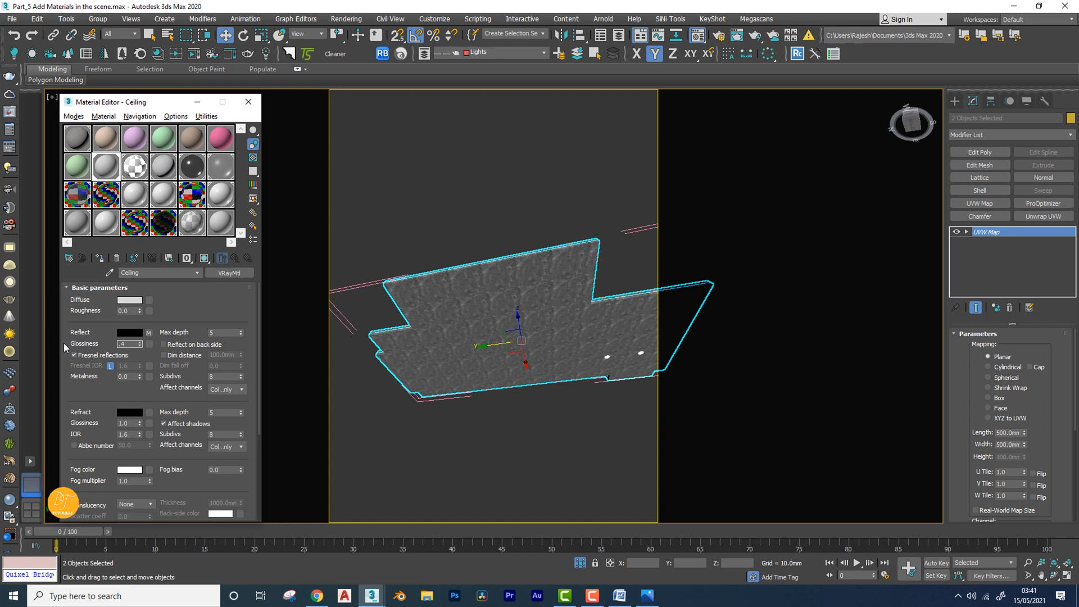
key(Return)
click(224, 376)
key(Return)
Add a VRayNormalMap as the Ceiling material's bump map
alt+middle_drag(519, 363, 442, 332)
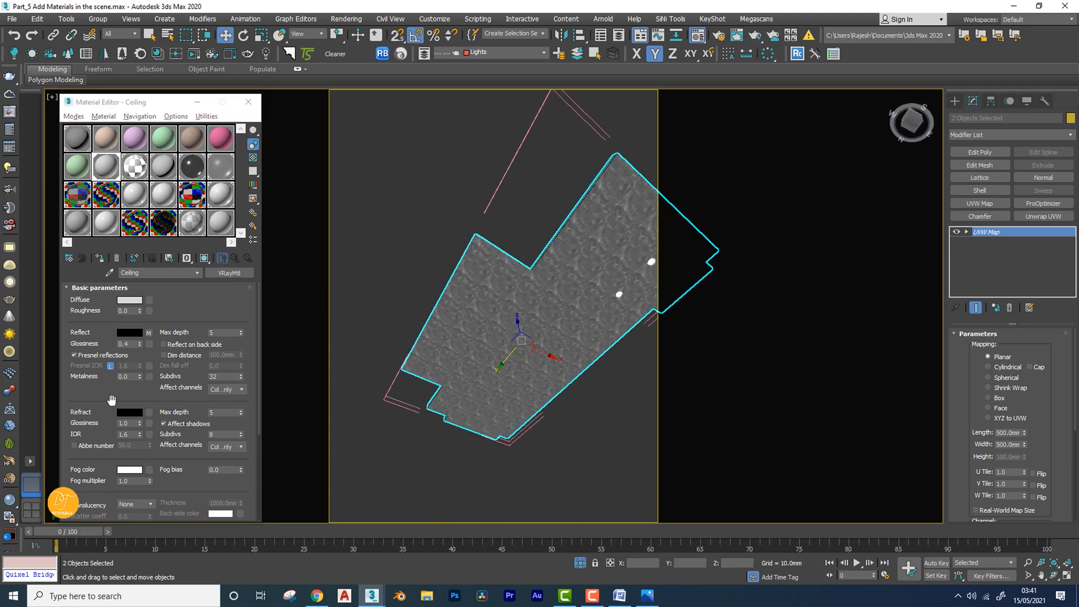
scroll(112, 399, down, 5)
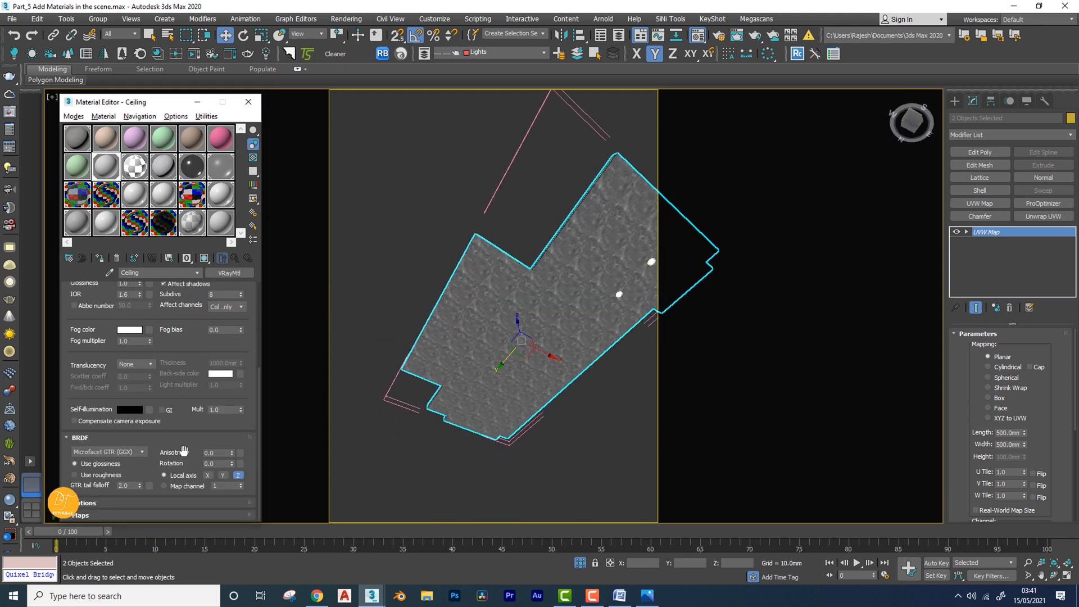
scroll(112, 324, down, 5)
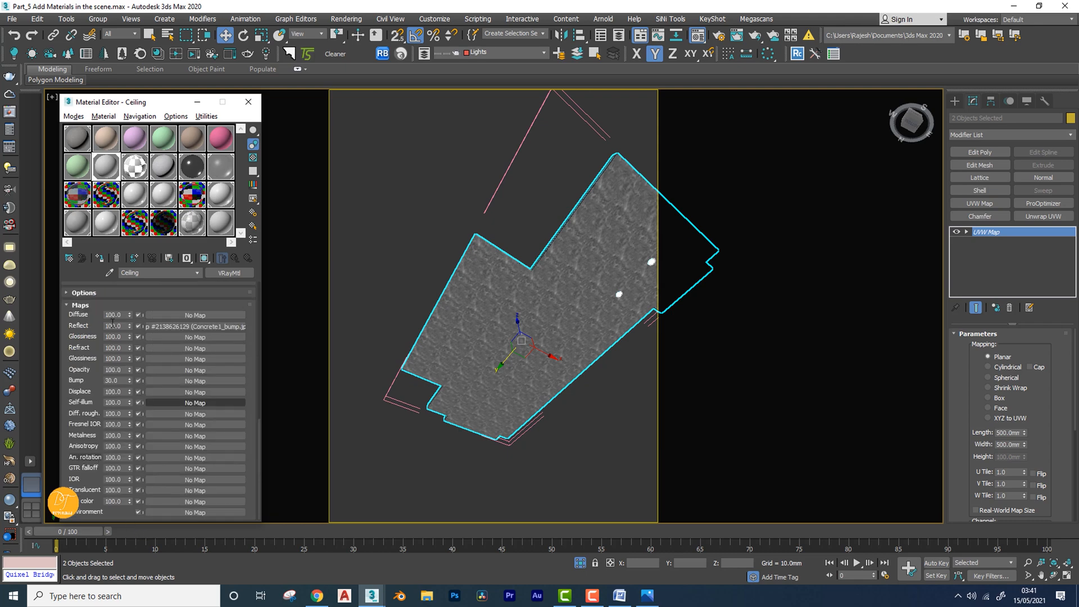
click(195, 381)
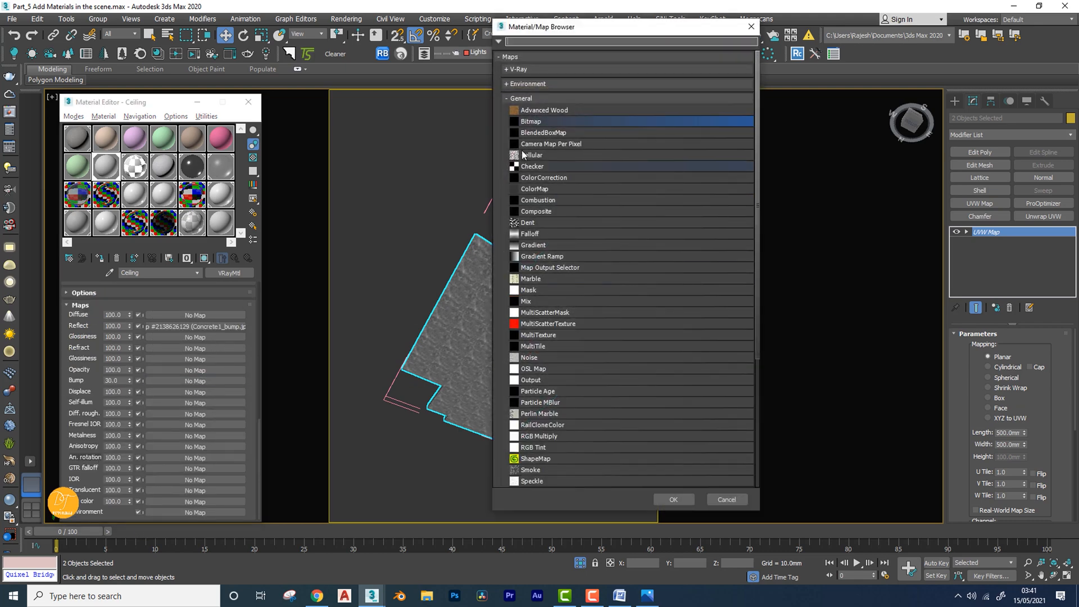
click(521, 98)
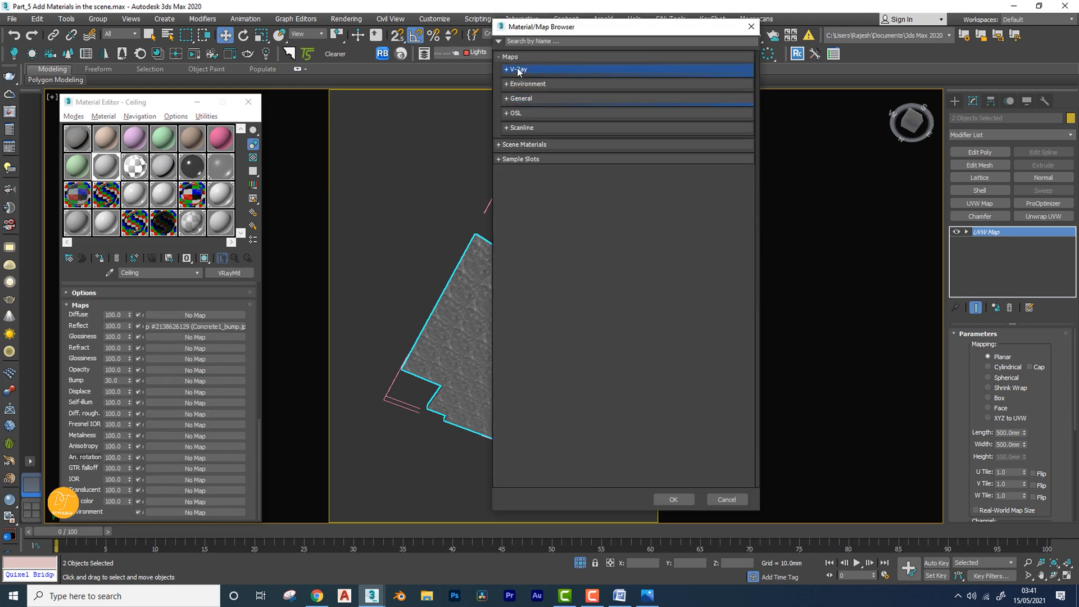
click(517, 69)
double_click(534, 261)
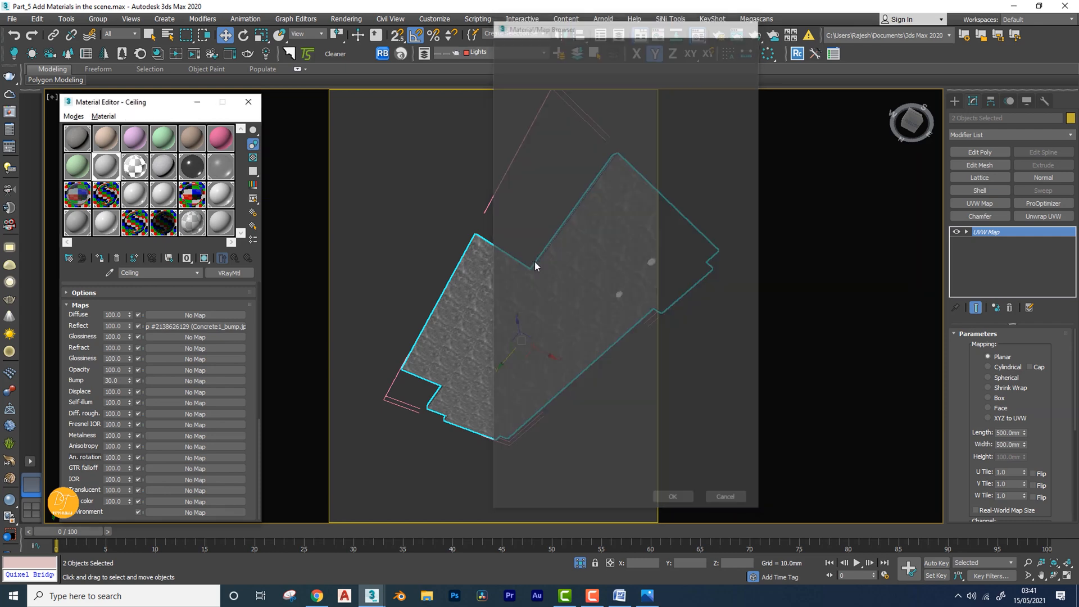
Load the Concrete1_normal bitmap from the Ceiling folder as the VRayNormalMap's normal map and show it in the viewport
click(203, 302)
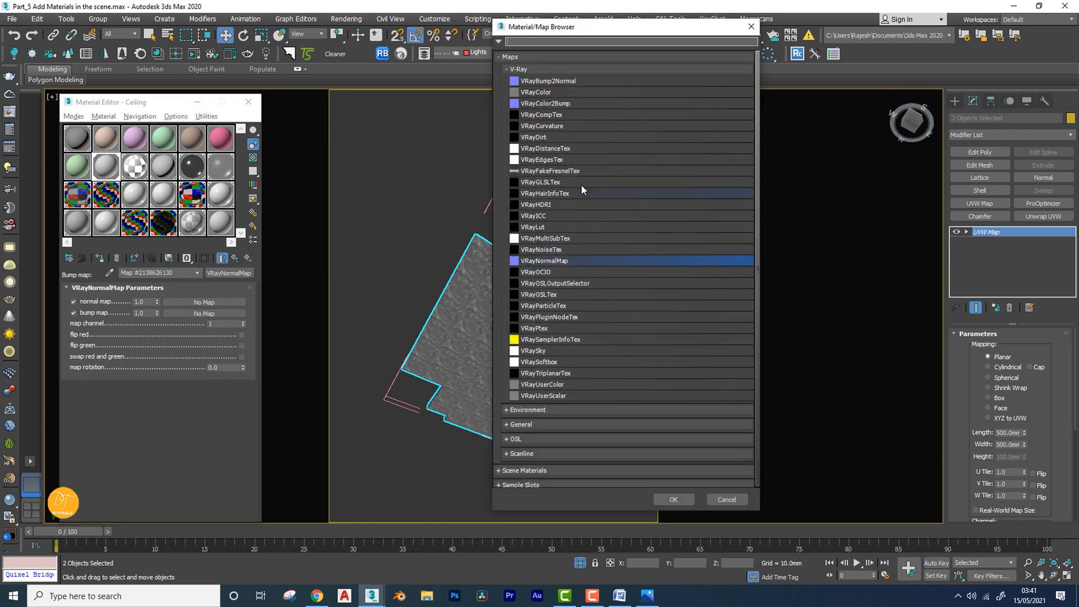
click(522, 69)
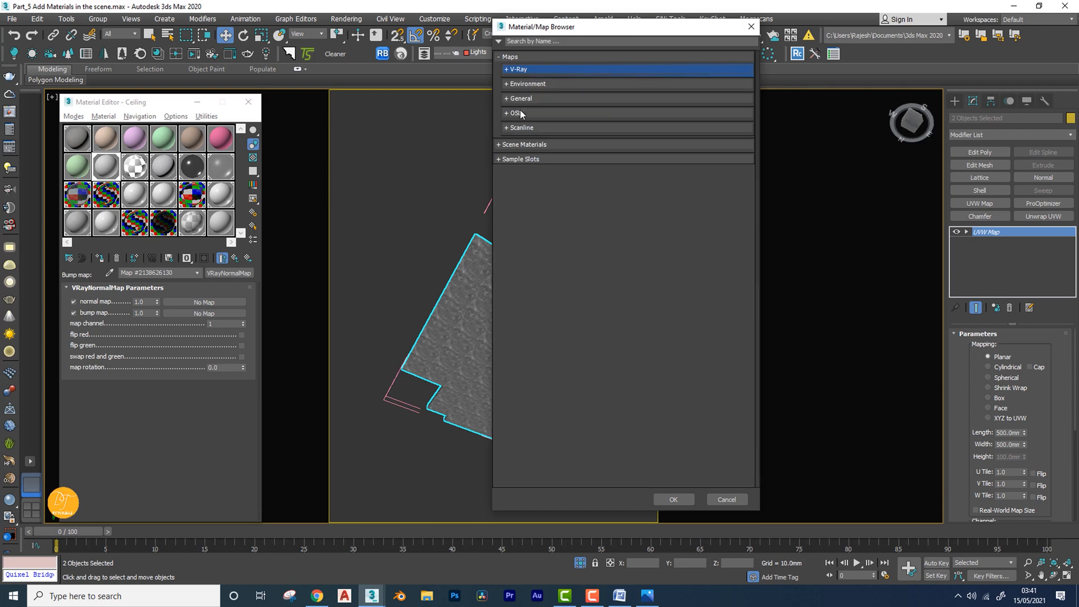
click(518, 98)
double_click(531, 122)
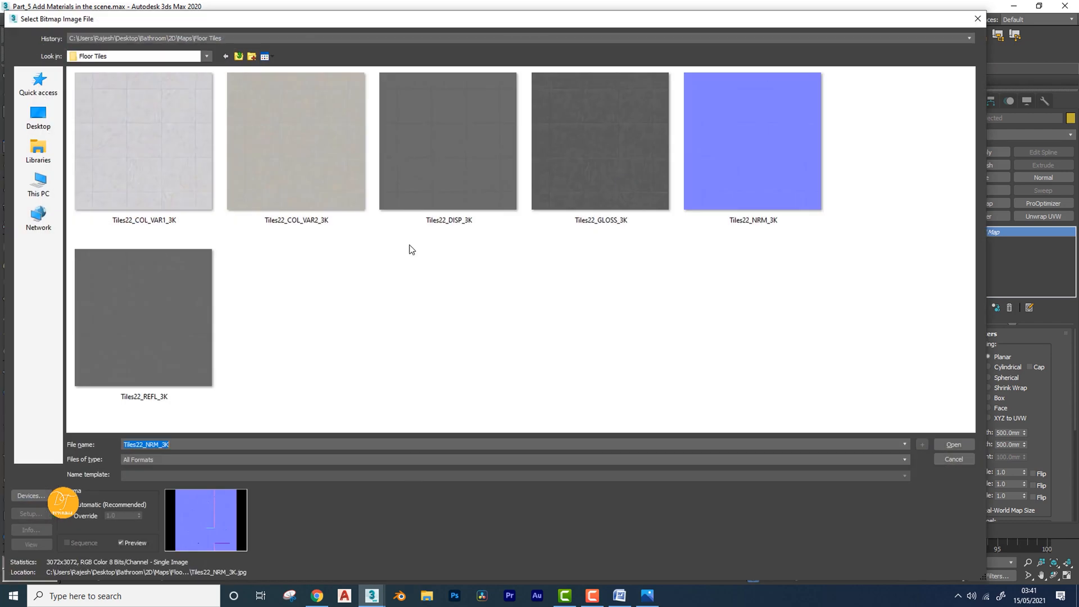
click(239, 56)
double_click(85, 86)
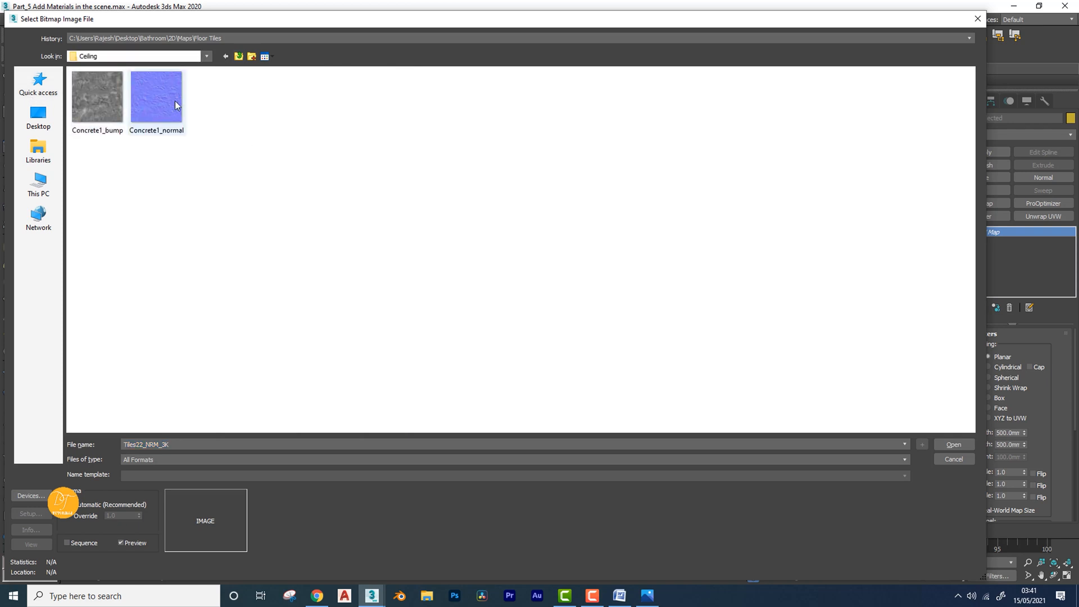
double_click(157, 96)
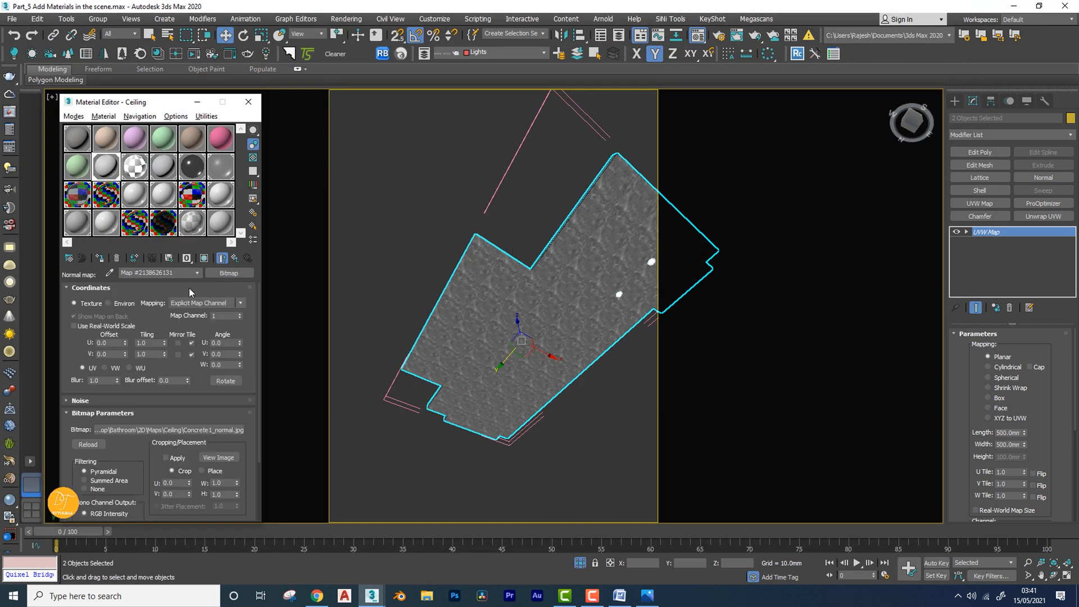
click(205, 259)
alt+middle_drag(632, 333, 548, 312)
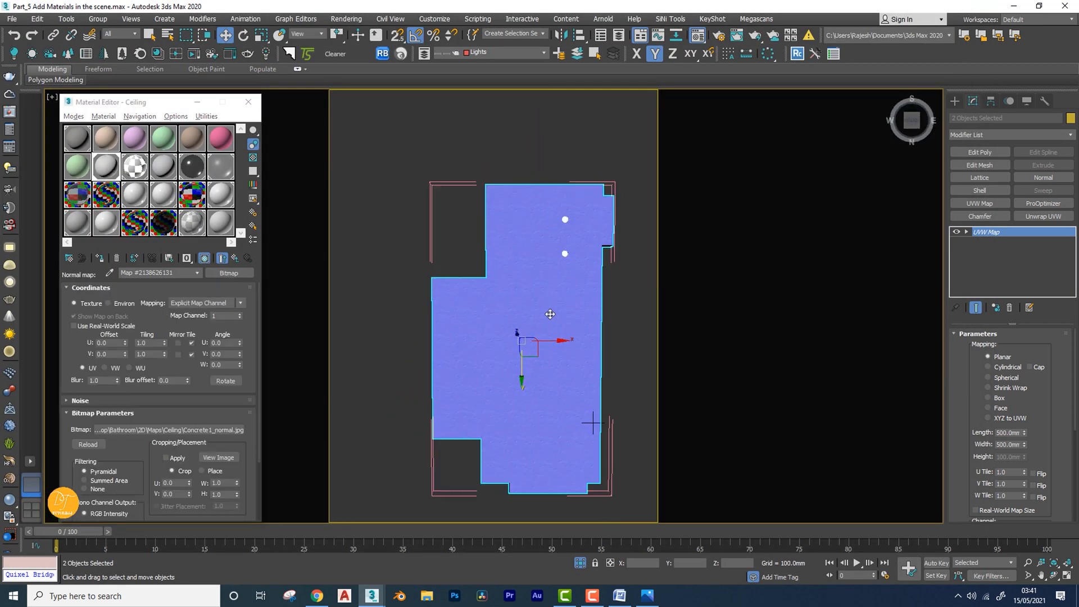
Examine the concrete normal map's texture detail across the ceiling surface
scroll(543, 297, up, 4)
scroll(543, 297, down, 5)
scroll(539, 296, up, 8)
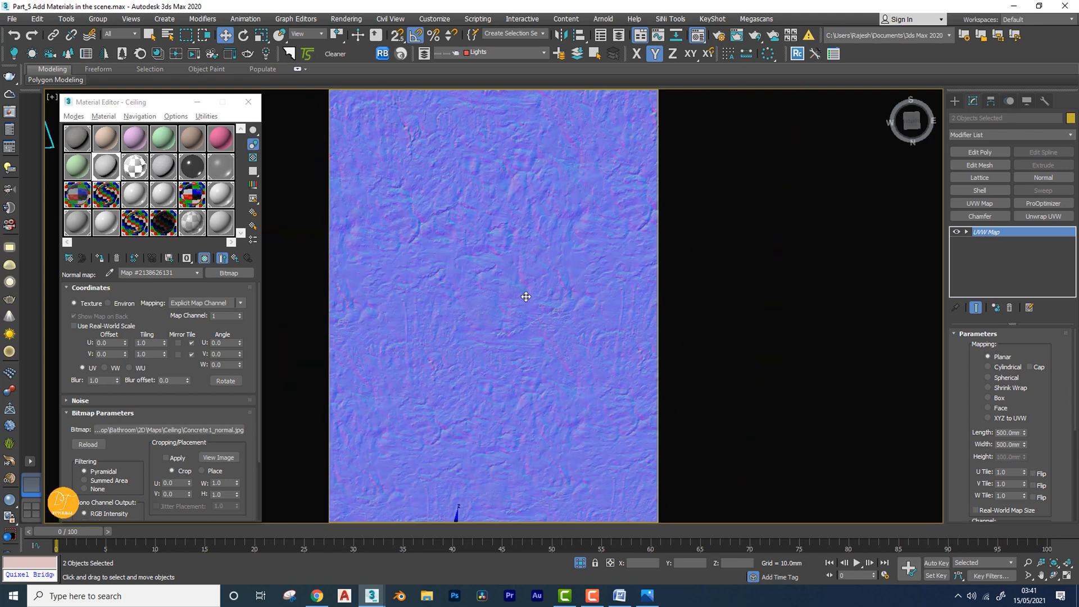
scroll(443, 236, up, 3)
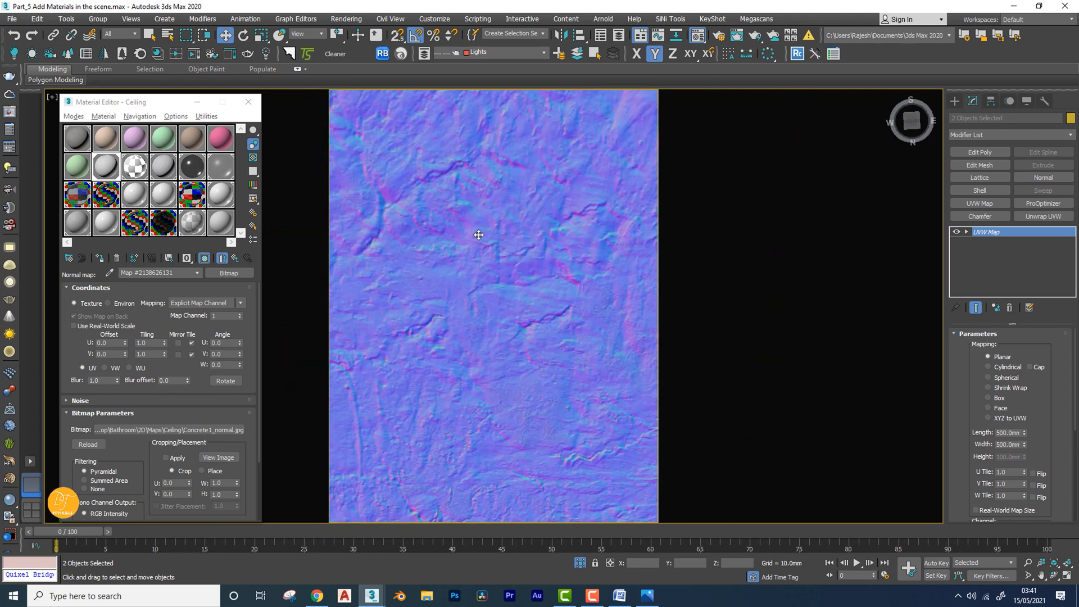
scroll(571, 321, down, 3)
scroll(541, 361, down, 2)
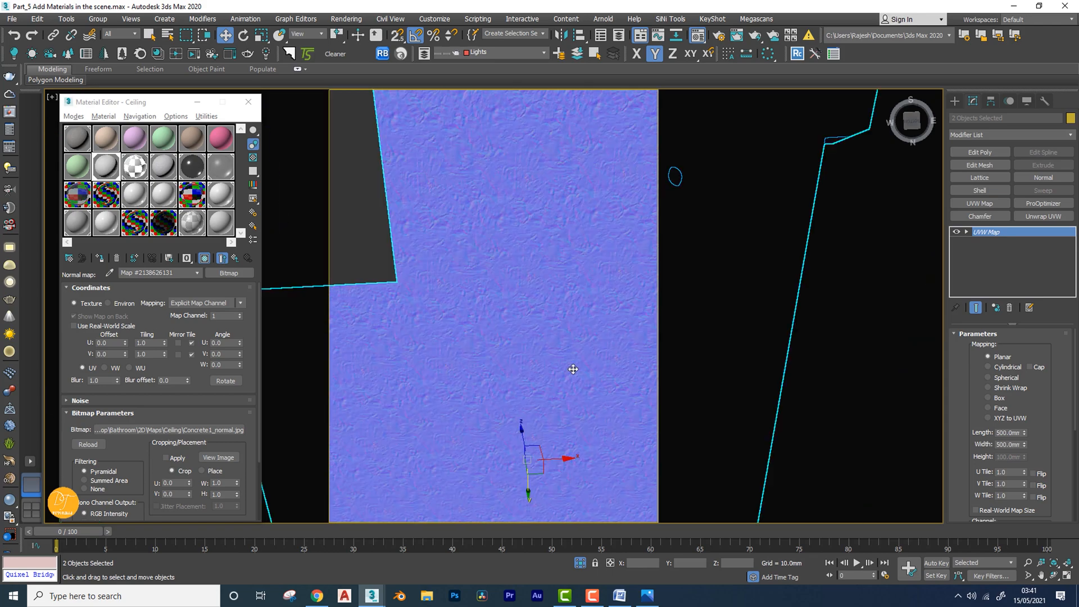
Set the Ceiling material's bump amount to 8, checking it on the enlarged material sample
click(235, 257)
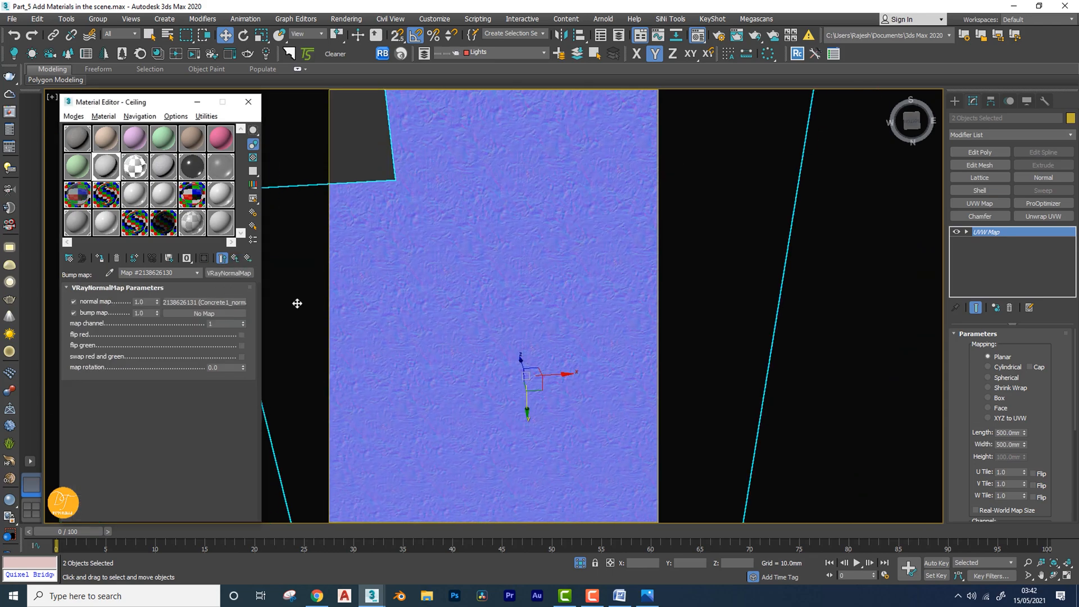
click(234, 258)
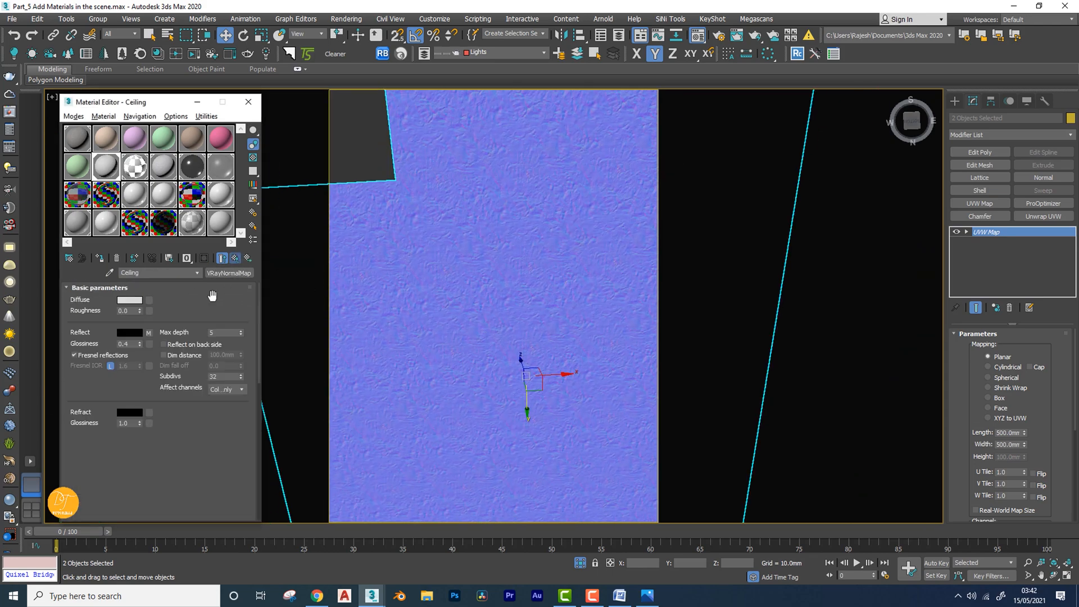
drag(170, 401, 159, 190)
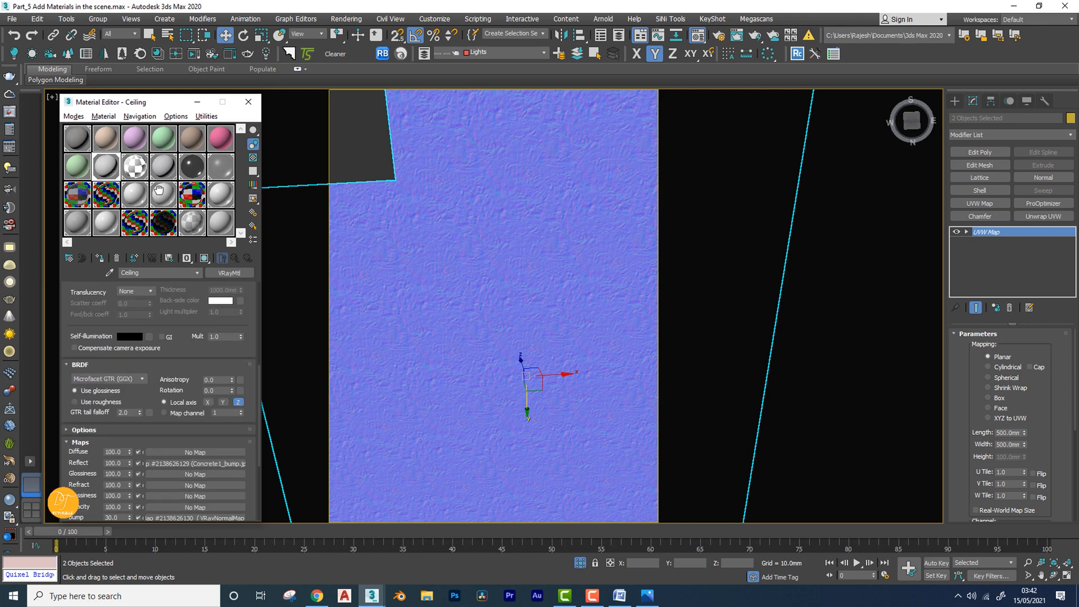
drag(137, 401, 128, 271)
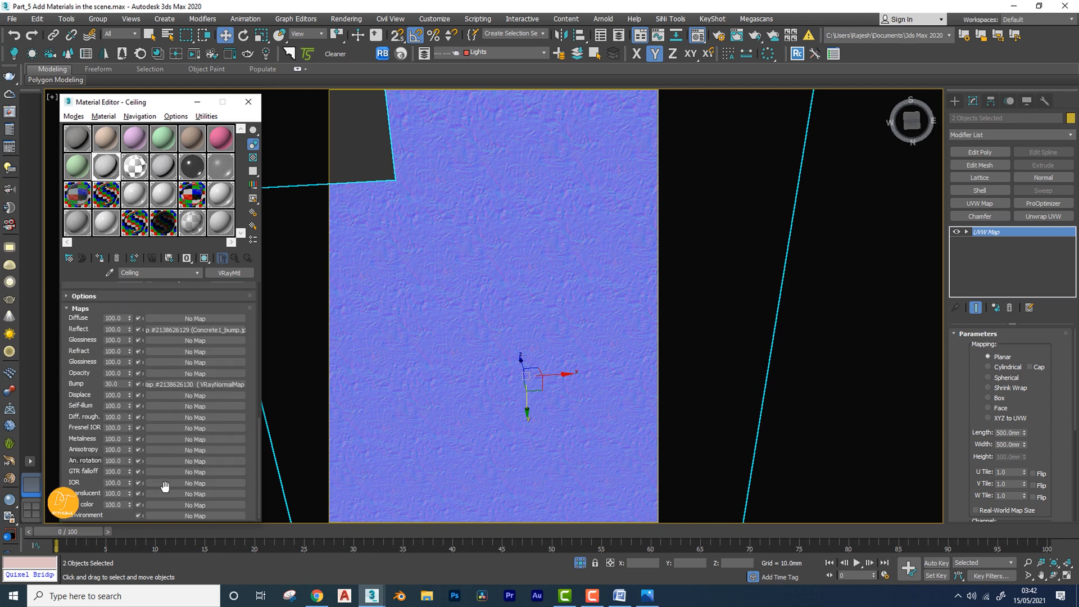
double_click(108, 167)
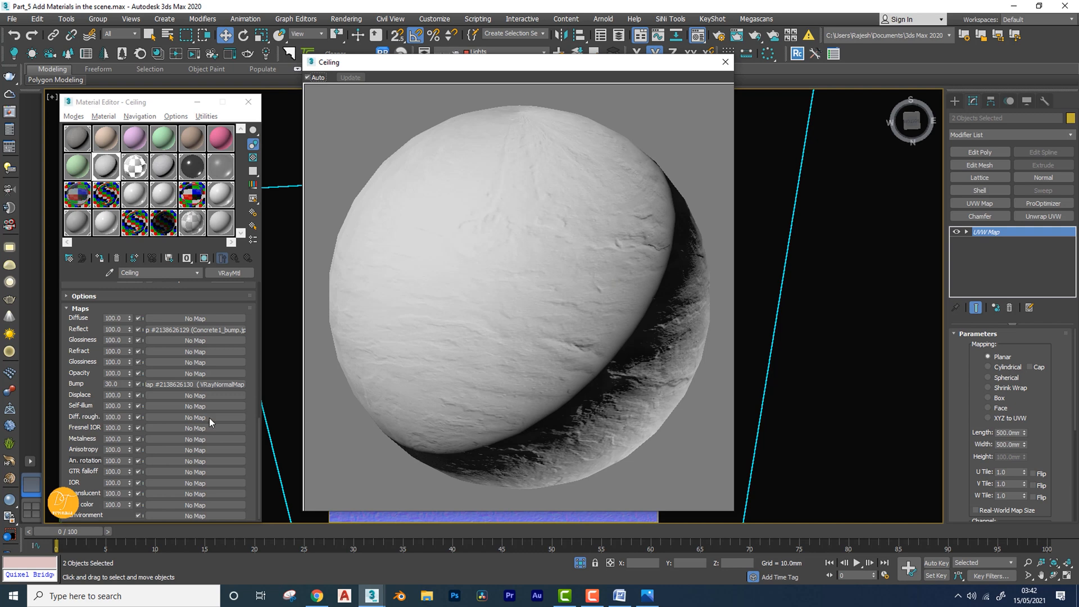
double_click(121, 384)
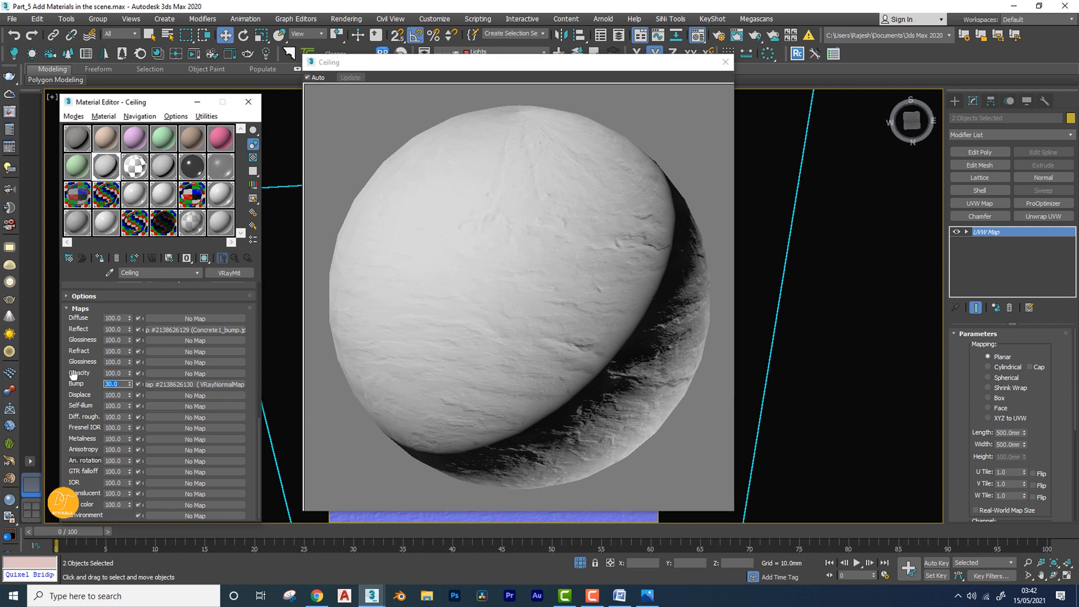
key(Return)
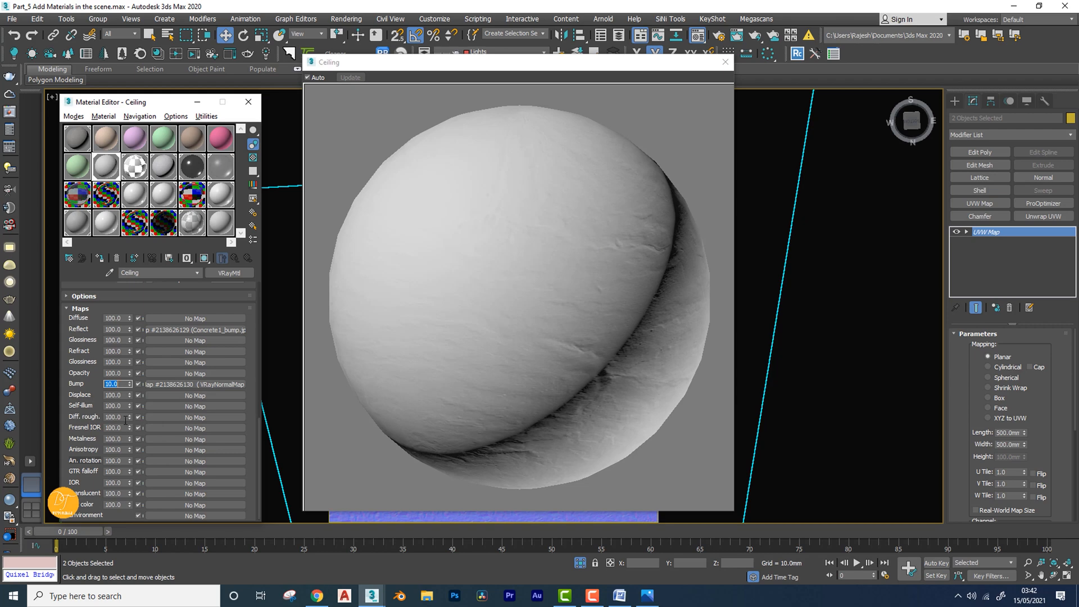
key(Return)
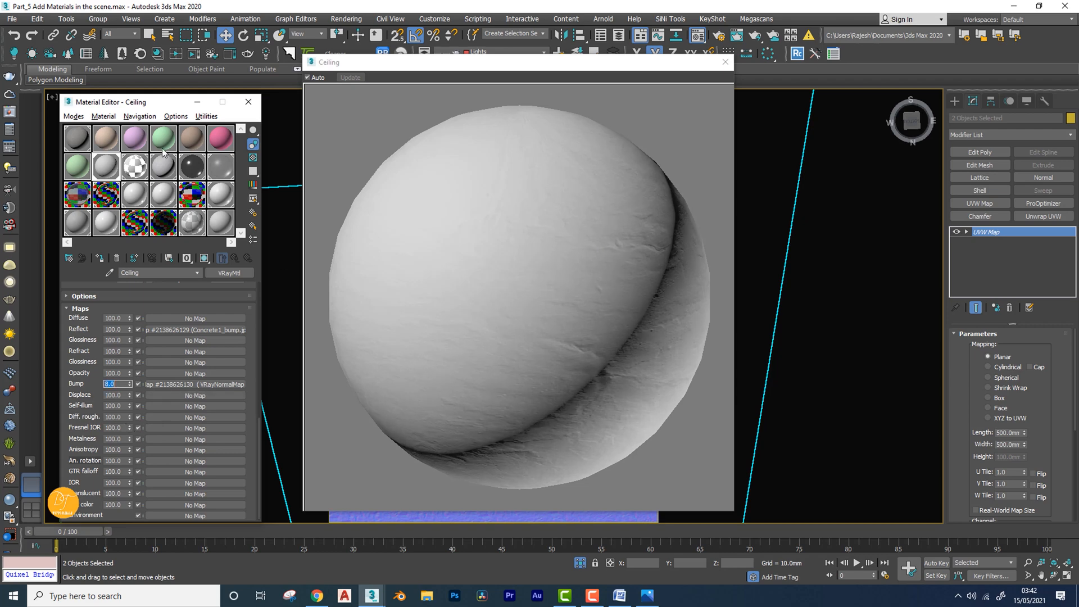
click(725, 62)
End the isolation of the ceiling objects to bring back the full bathroom model
scroll(506, 253, down, 5)
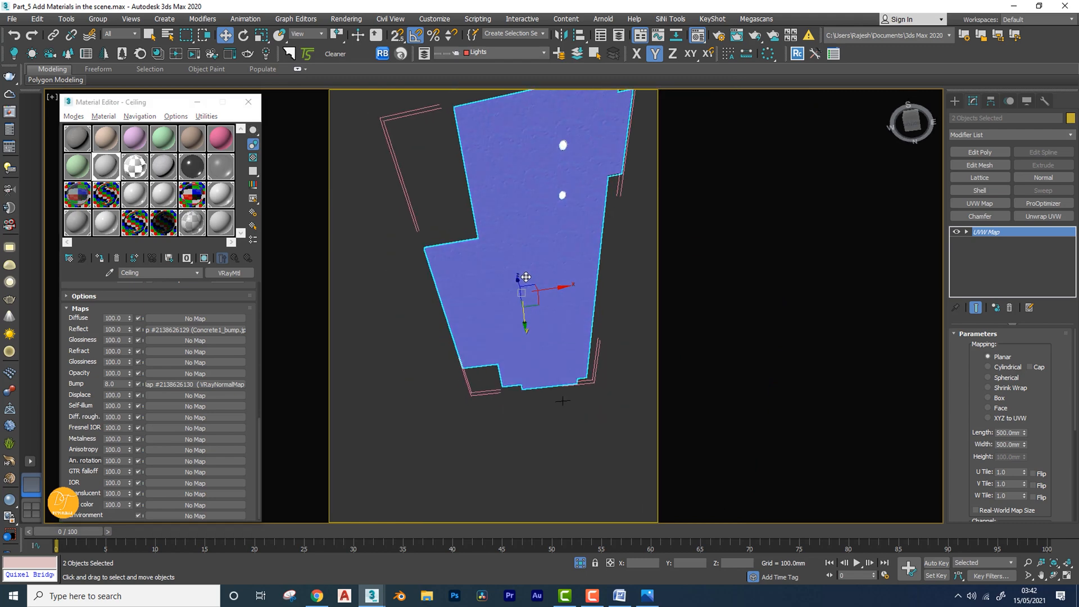
click(580, 562)
mouse_move(518, 400)
alt+middle_down()
mouse_move(605, 372)
mouse_move(449, 374)
mouse_move(522, 387)
mouse_move(522, 450)
alt+middle_up()
key(F3)
key(F3)
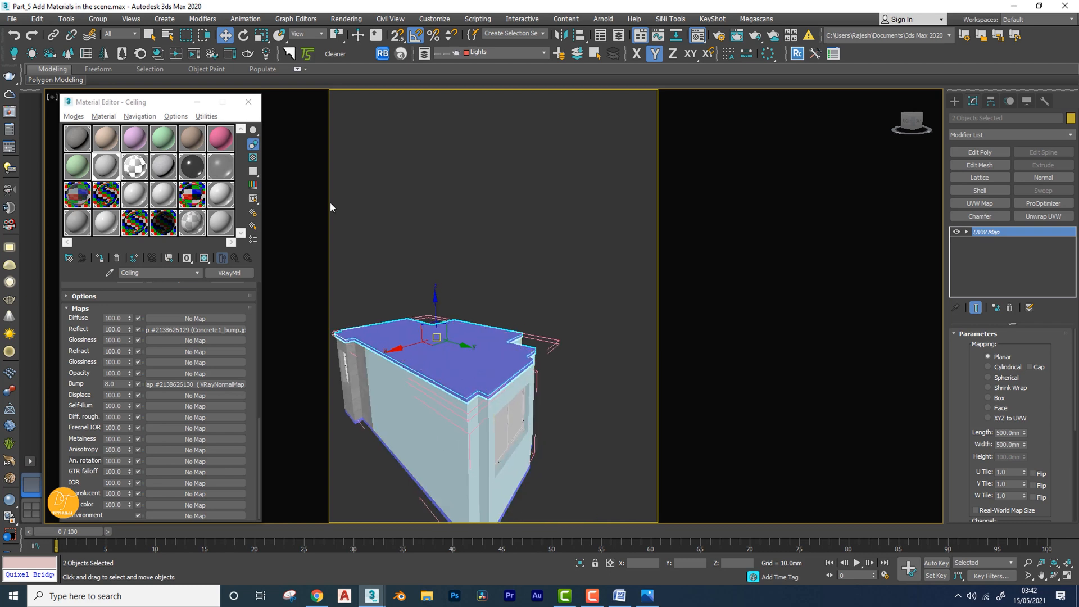
Close the open Ceiling group and hide it to expose the room's interior
click(97, 19)
click(105, 92)
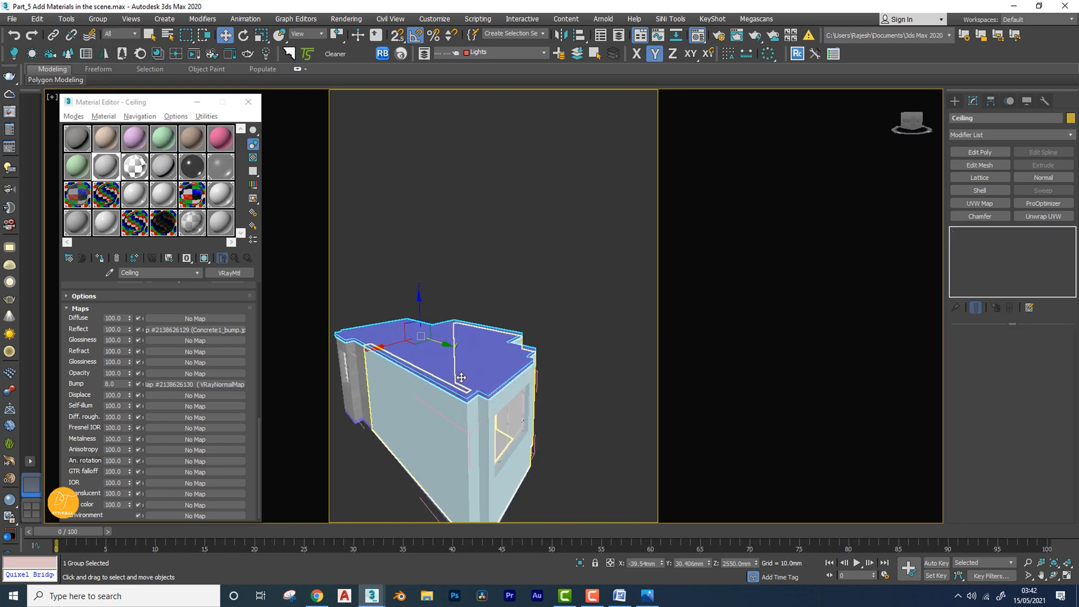
right_click(459, 363)
click(493, 320)
Isolate the two window objects and clear the selection
alt+middle_drag(504, 420, 470, 377)
scroll(557, 351, up, 5)
click(396, 394)
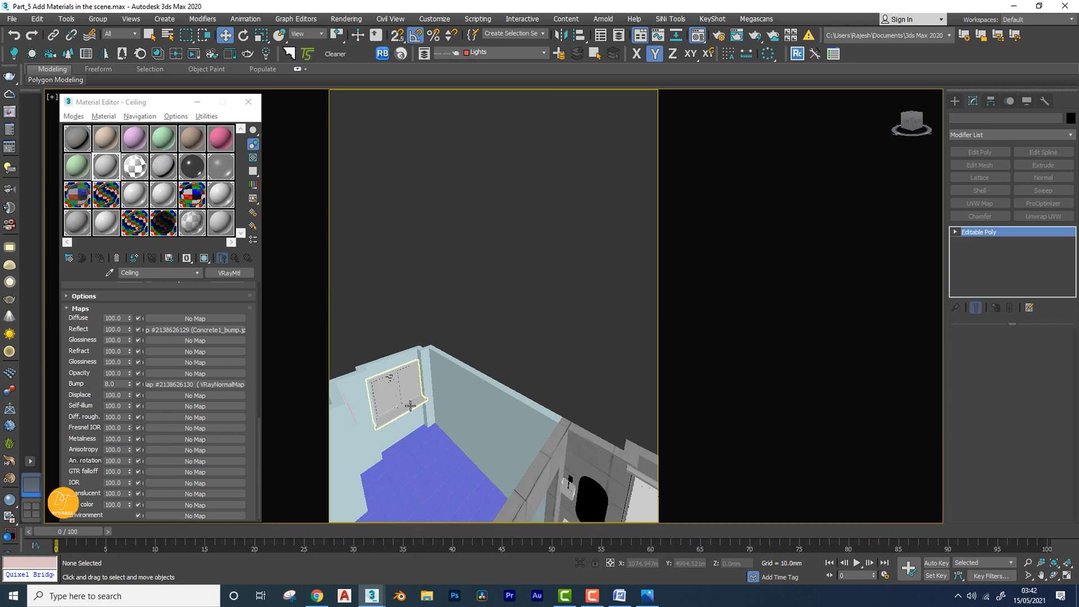
middle_drag(476, 445, 446, 416)
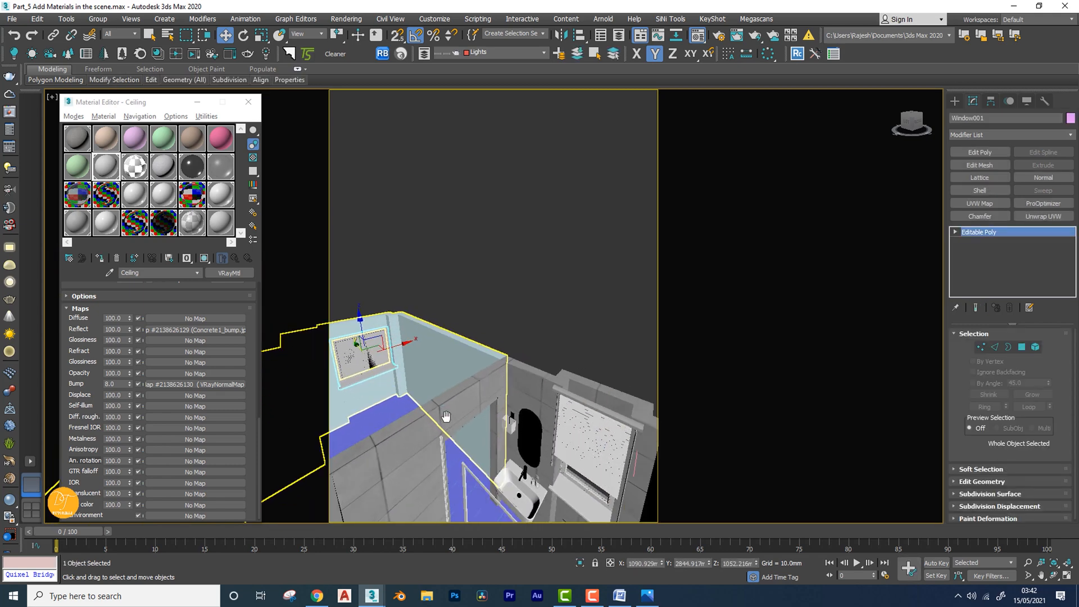
ctrl+click(584, 488)
key(alt+q)
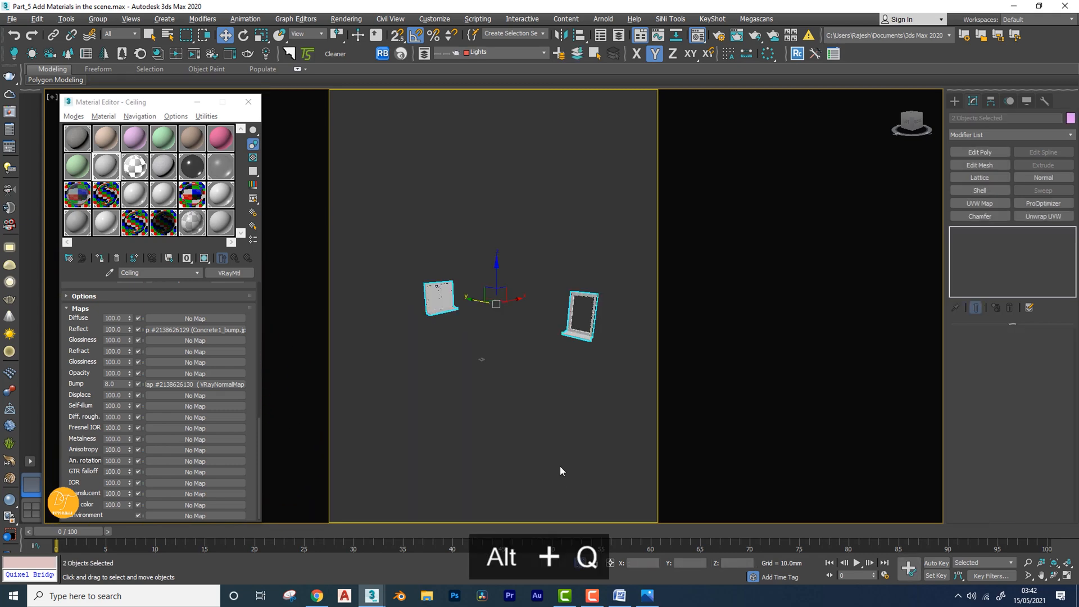
click(513, 262)
scroll(448, 299, up, 5)
middle_drag(447, 298, 382, 373)
scroll(383, 373, down, 5)
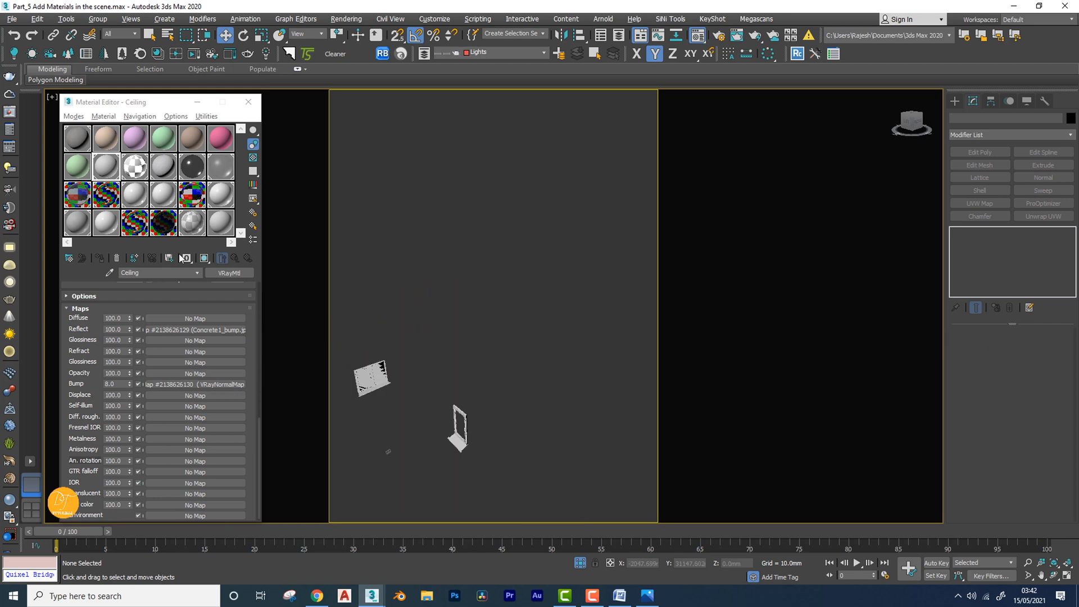
Pick the Multi/Sub-Object material from the window into the Material #7 slot and rename it Window
click(77, 166)
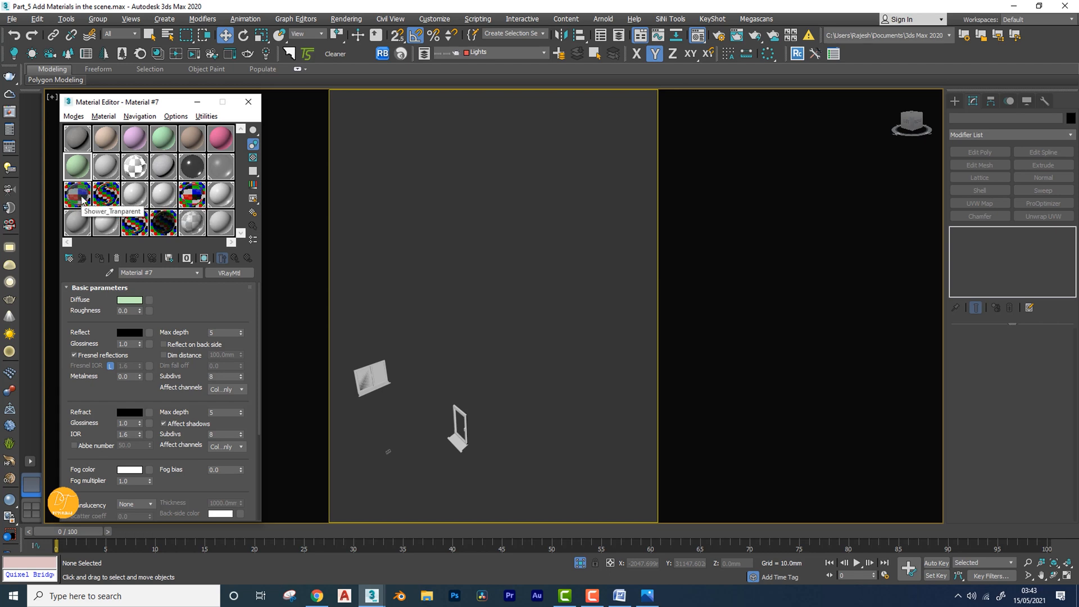
click(103, 201)
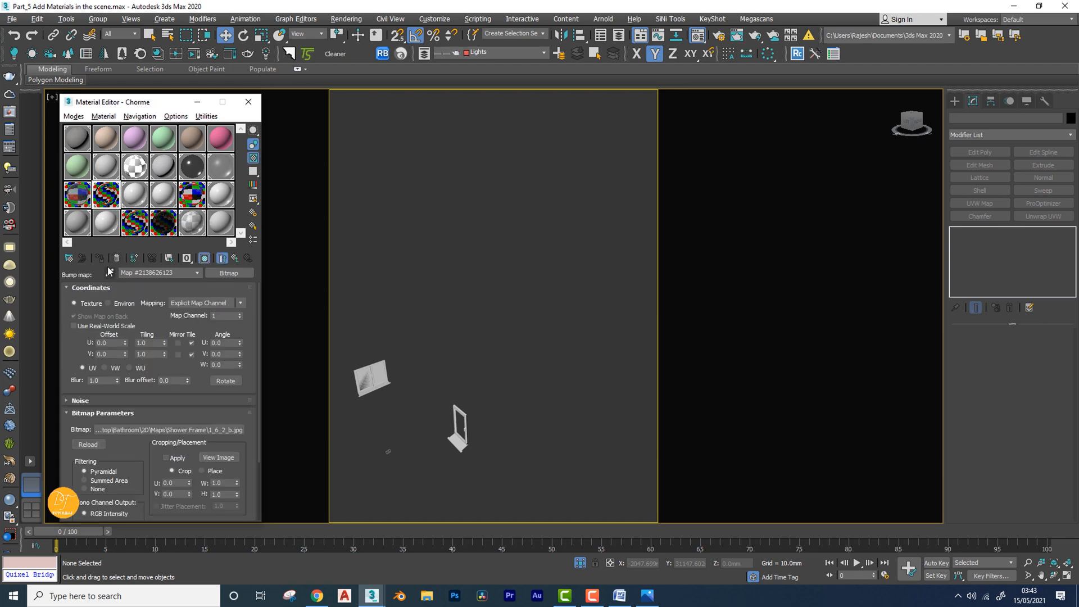
click(106, 169)
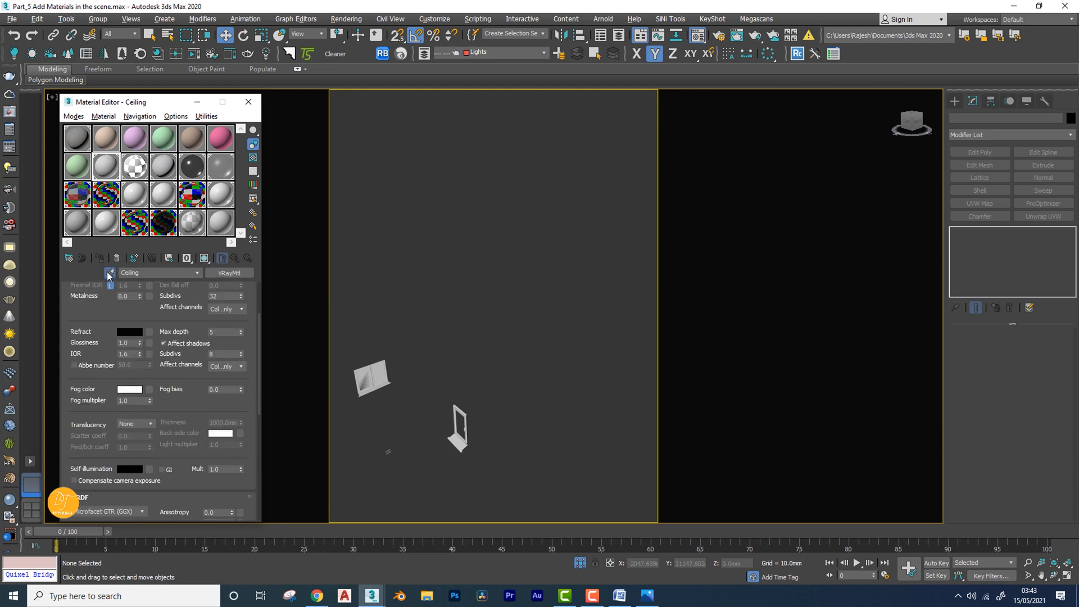
click(86, 193)
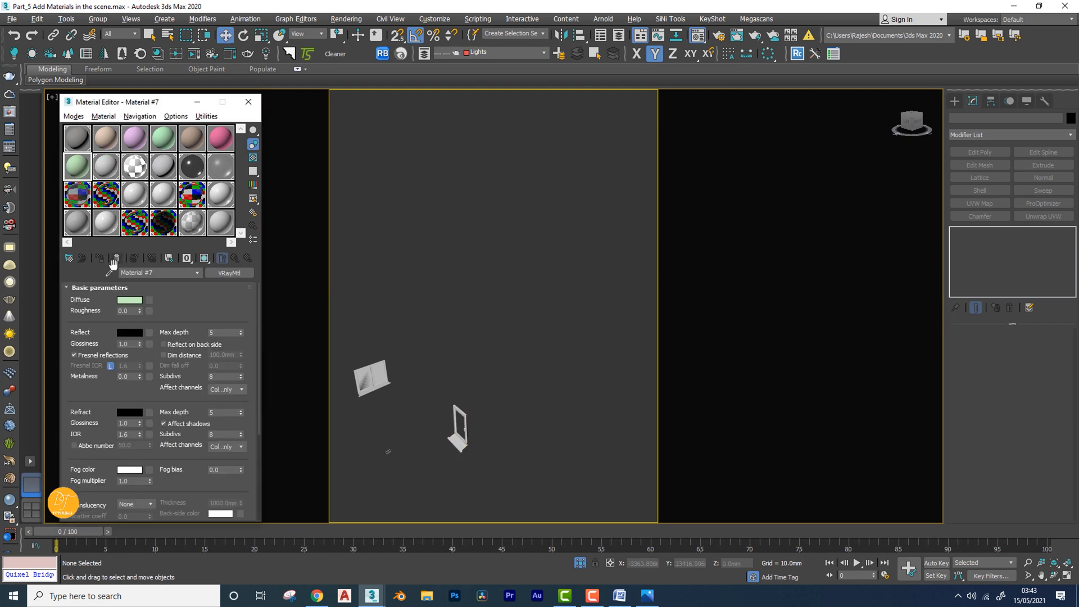
click(109, 272)
click(461, 430)
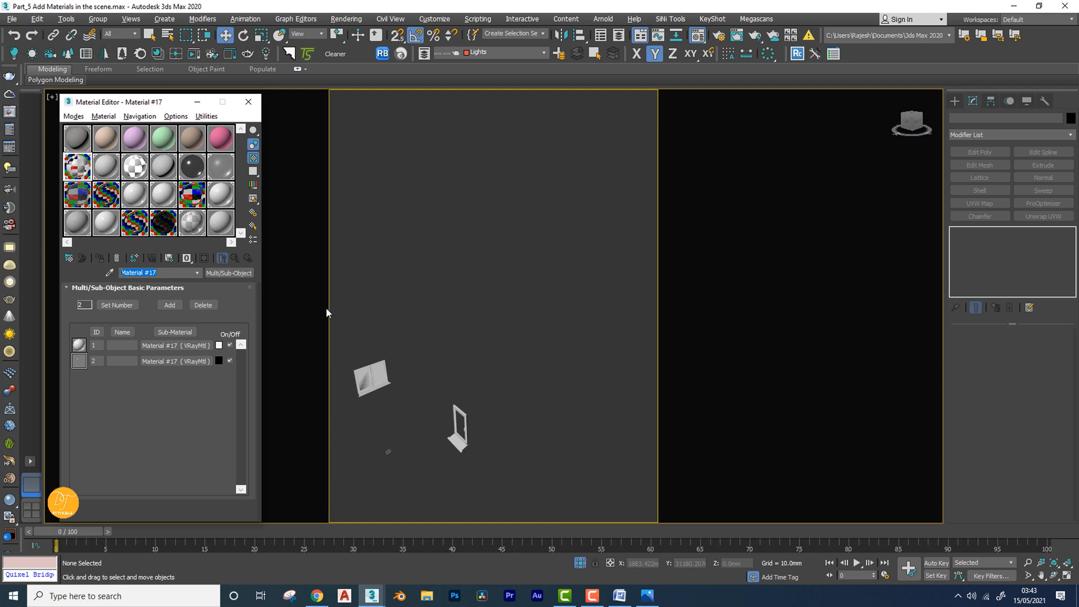
text(Window)
Name the Window material's first sub-material Window_Frame and the second one Window_Glass
click(198, 344)
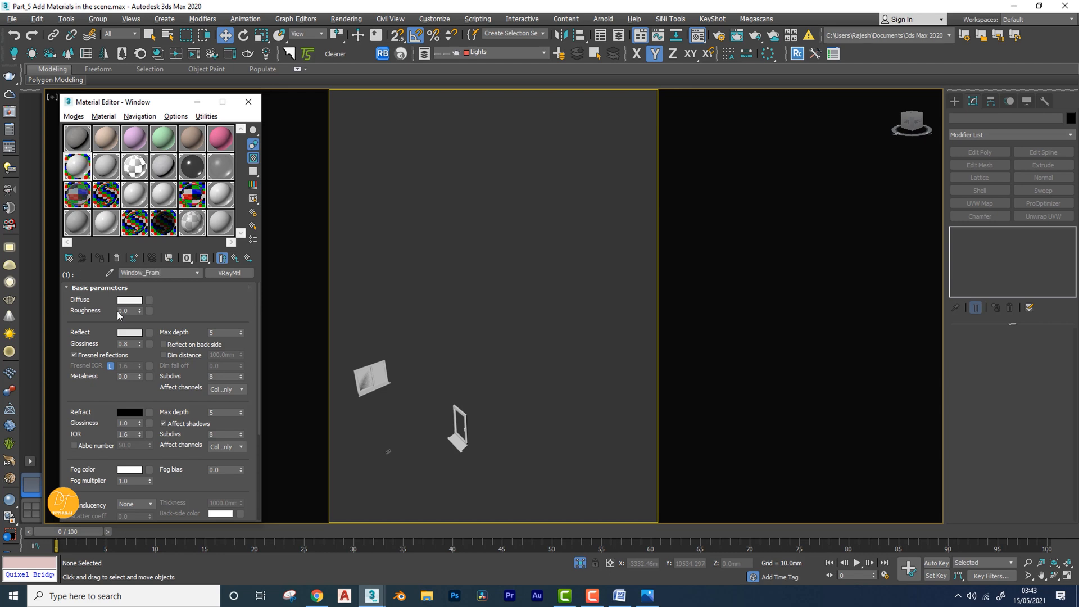
click(233, 259)
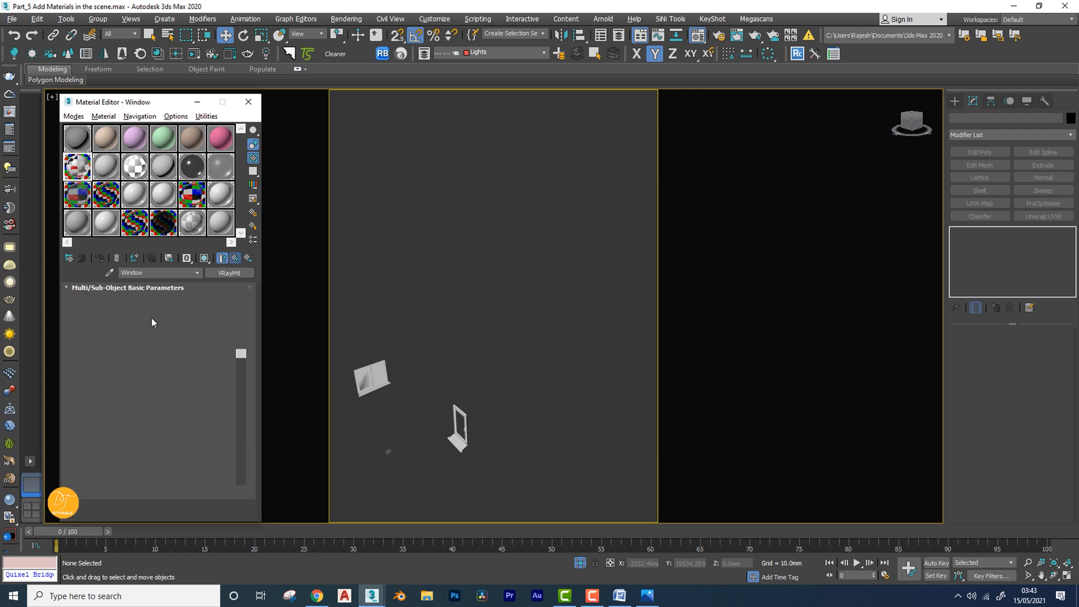
click(175, 361)
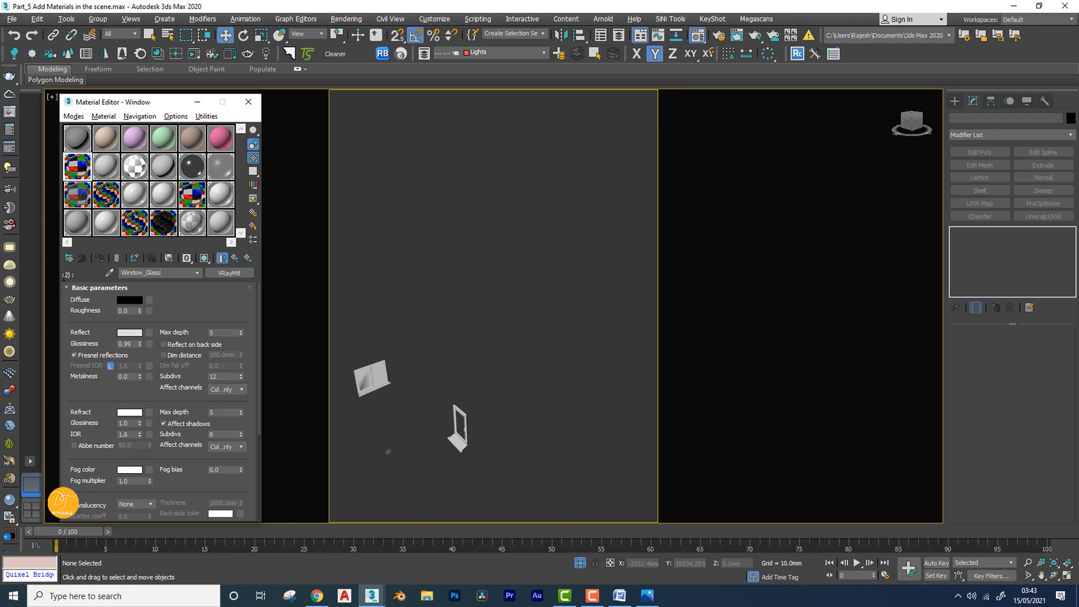
click(234, 258)
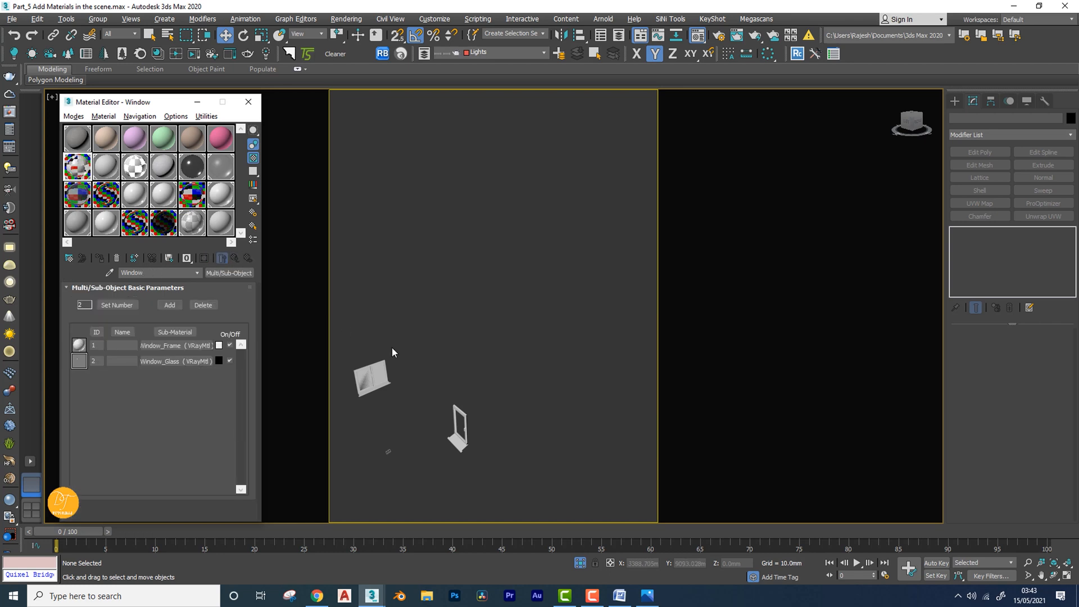
Assign the Window material to the two-pane window
middle_drag(392, 346, 443, 351)
scroll(443, 390, up, 5)
middle_drag(428, 395, 464, 365)
click(455, 352)
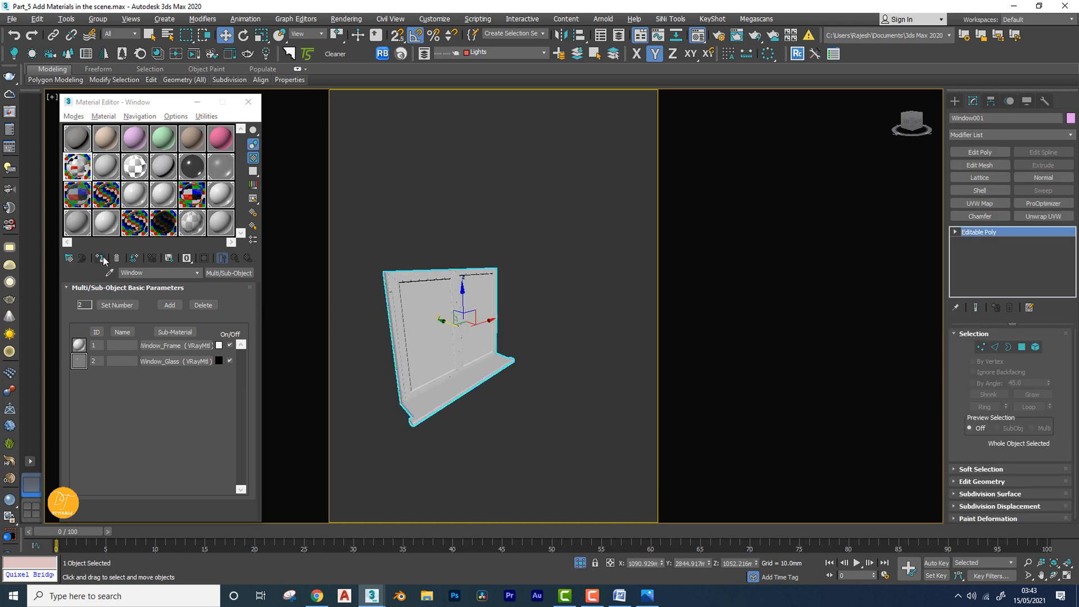
click(100, 258)
alt+middle_drag(380, 348, 446, 382)
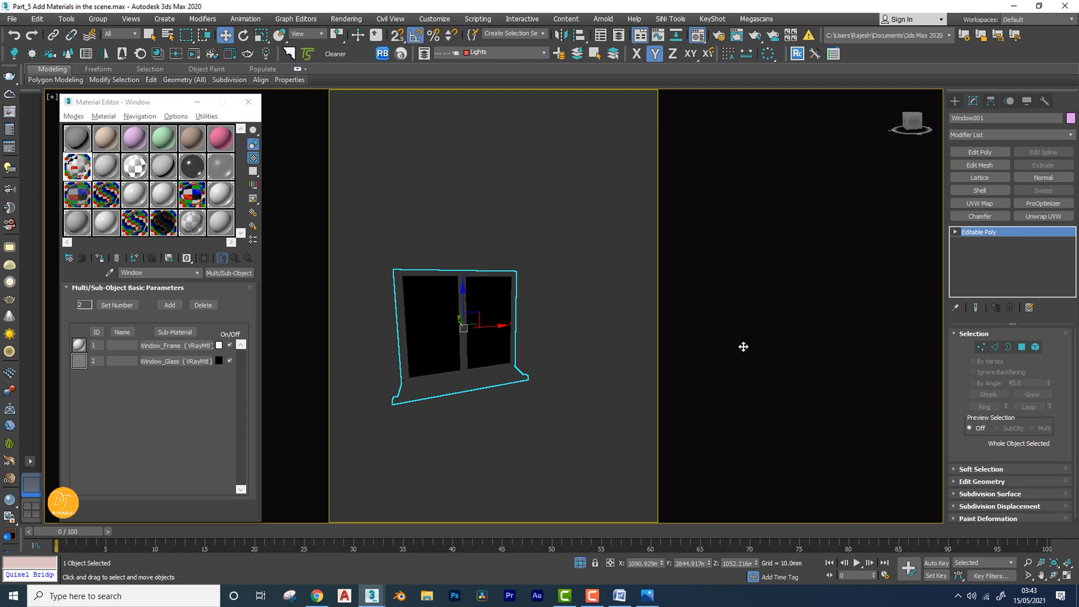
click(1035, 346)
click(455, 340)
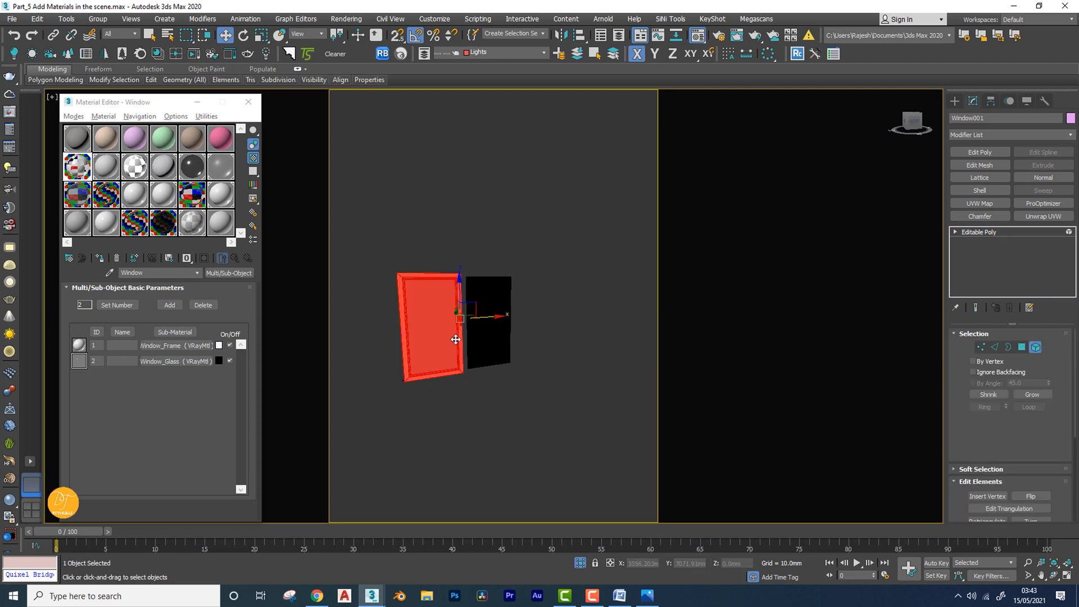
mouse_move(455, 340)
alt+middle_down()
mouse_move(421, 354)
mouse_move(458, 352)
alt+middle_up()
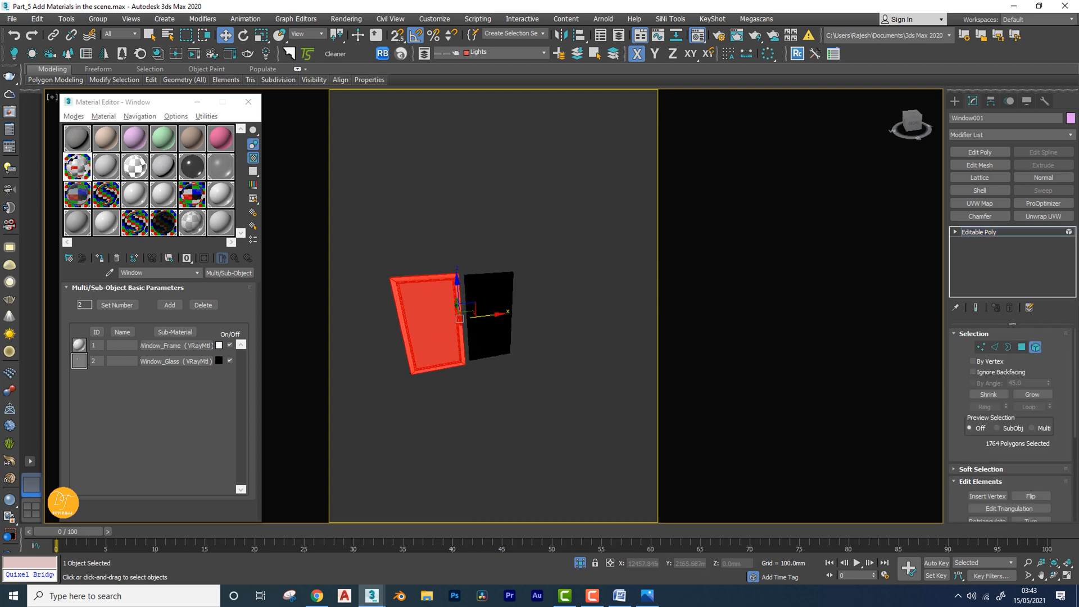
click(1035, 347)
Apply the plain pink material to the two-pane window so its parts are easy to distinguish
alt+middle_drag(555, 363, 492, 351)
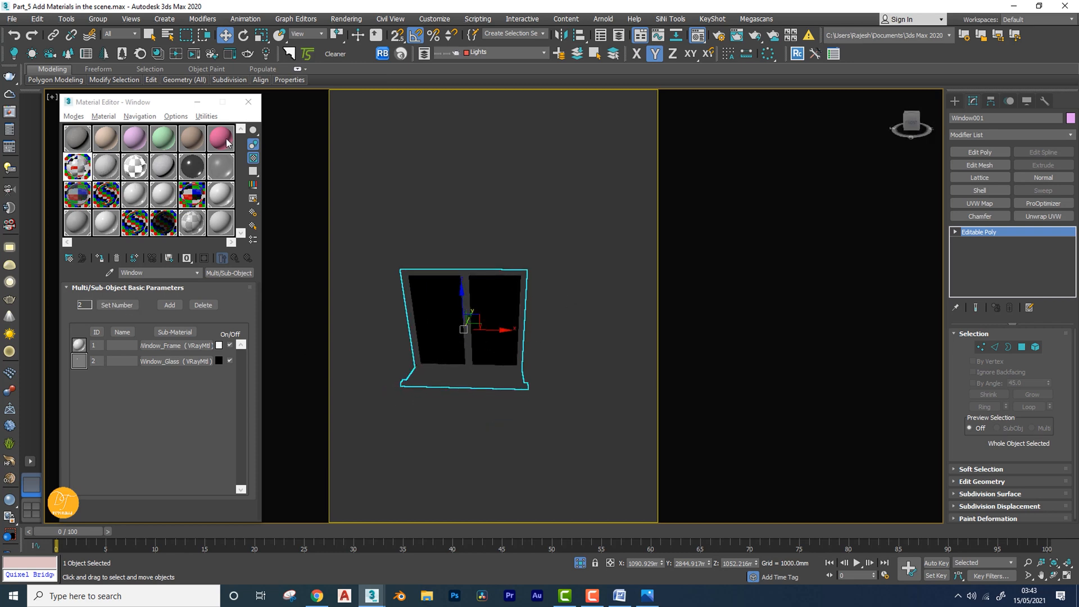
drag(222, 138, 455, 298)
click(502, 250)
Switch the two-pane window to element selection and select the glass element of its left pane
click(508, 310)
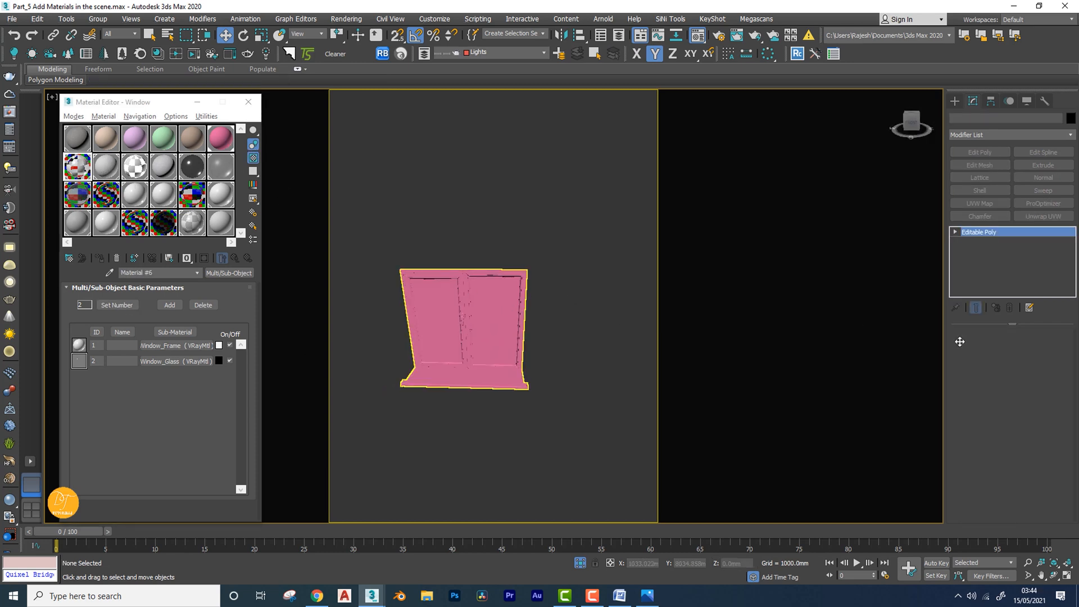
click(1035, 348)
scroll(481, 368, up, 3)
scroll(466, 347, up, 3)
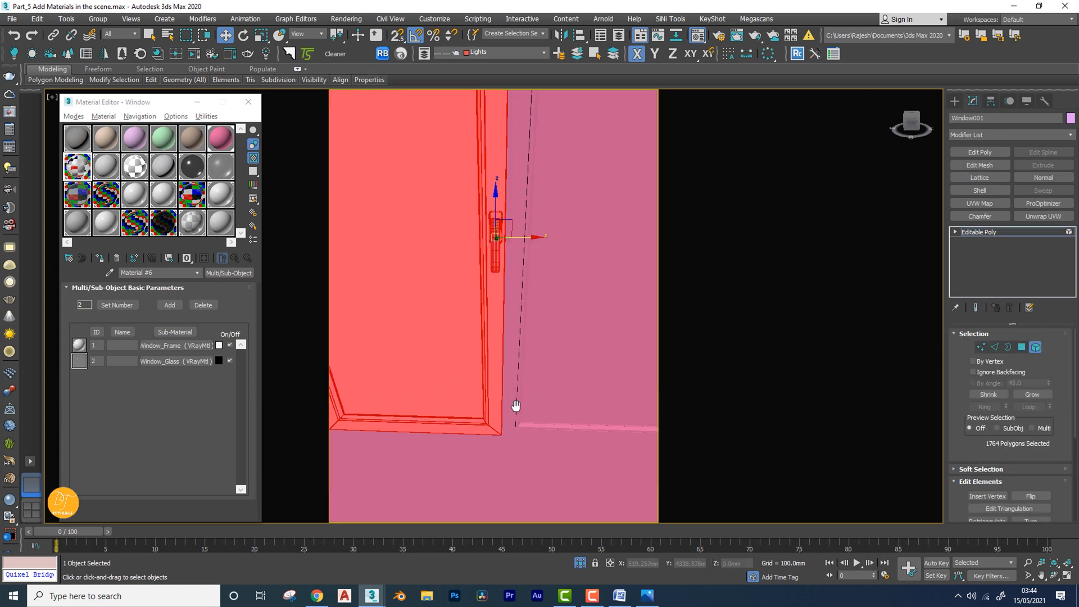
scroll(506, 393, down, 6)
scroll(488, 357, up, 3)
click(488, 357)
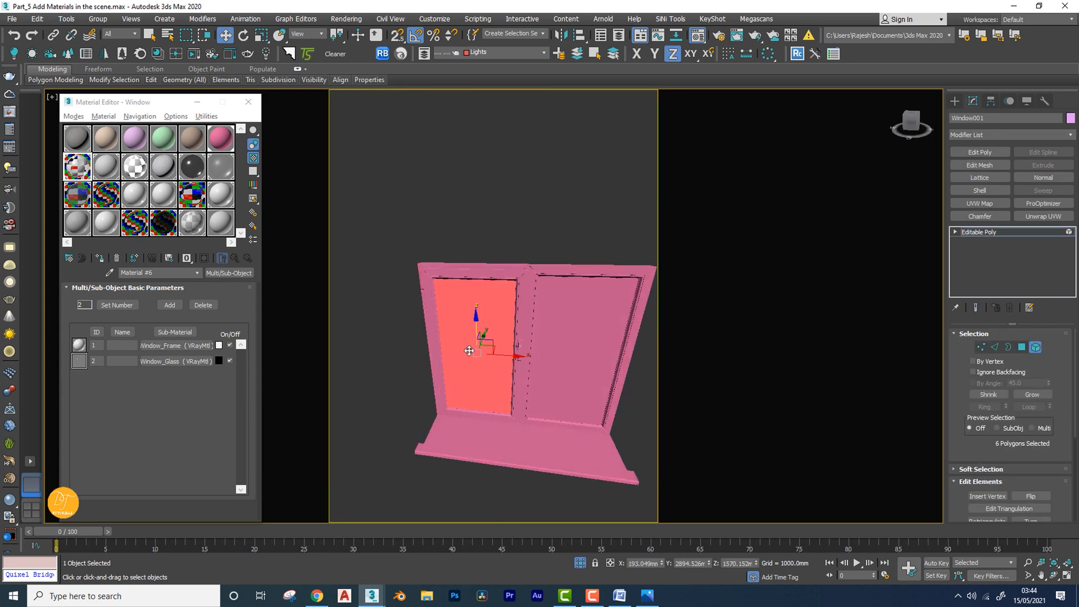
Select all overlapping glass elements in both panes, using a wireframe front view of the window
alt+middle_drag(489, 357, 476, 373)
key(f)
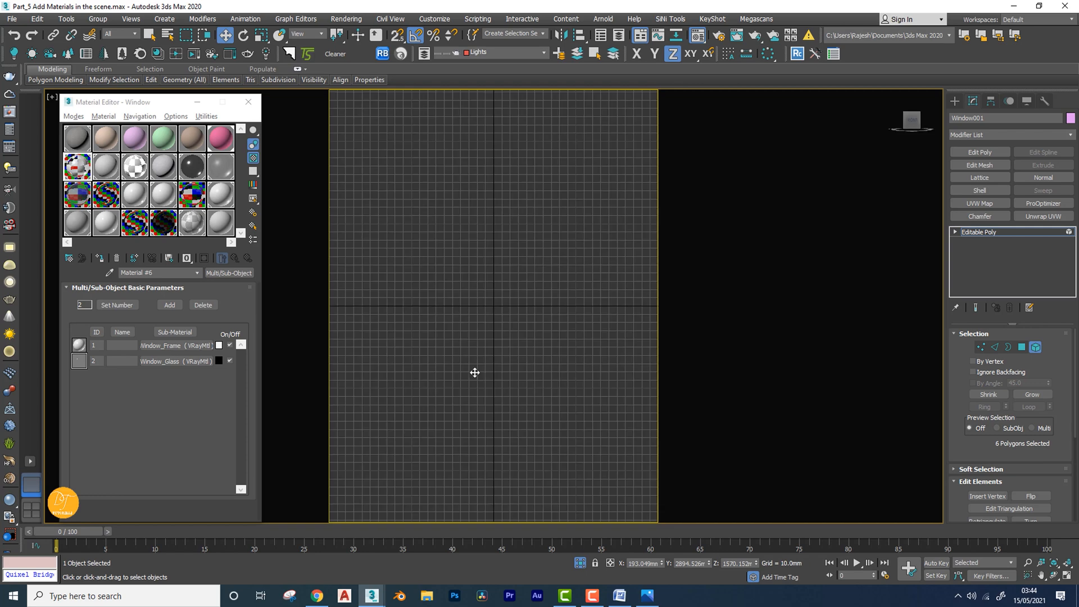
key(z)
key(g)
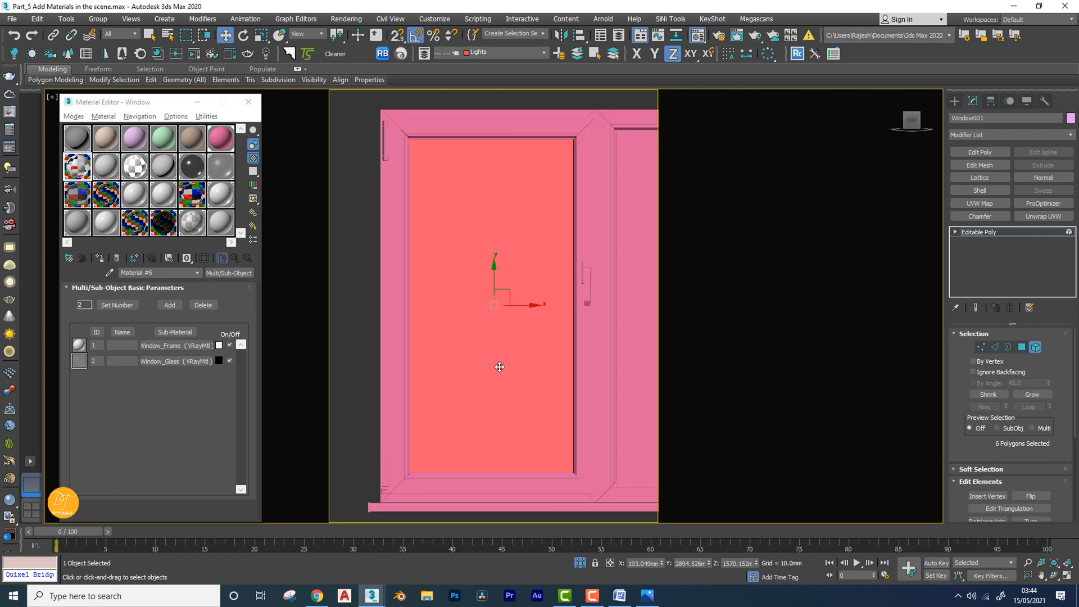
key(F3)
scroll(506, 348, down, 5)
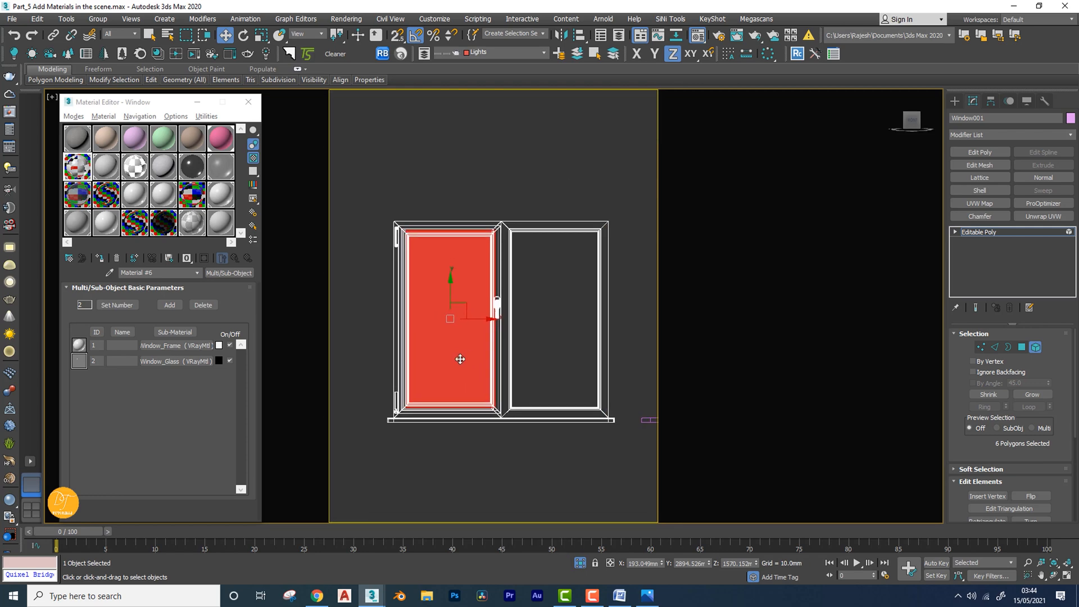
key(q)
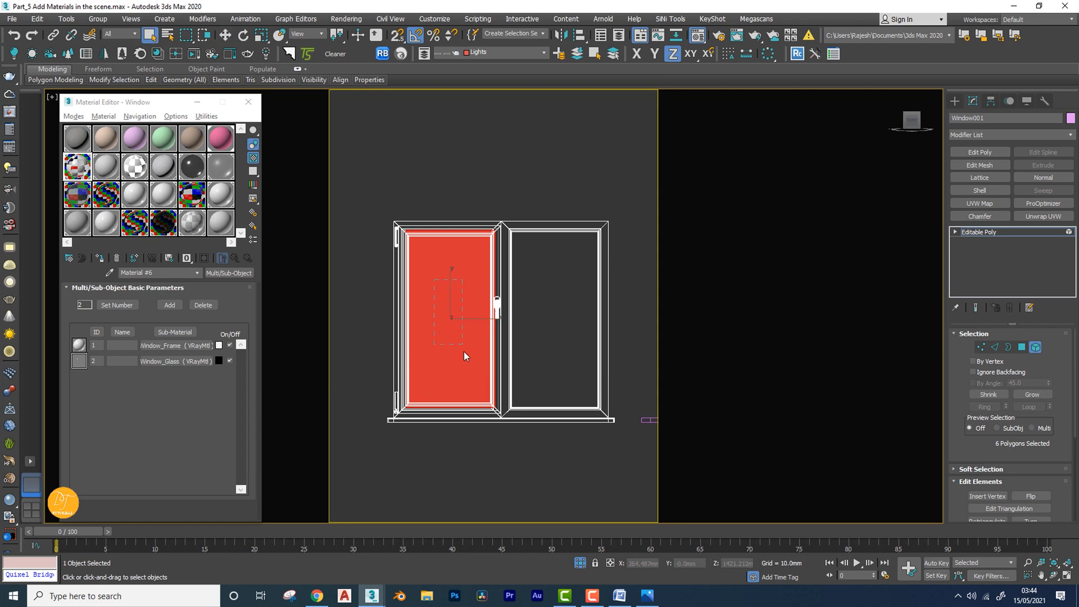
ctrl+click(566, 320)
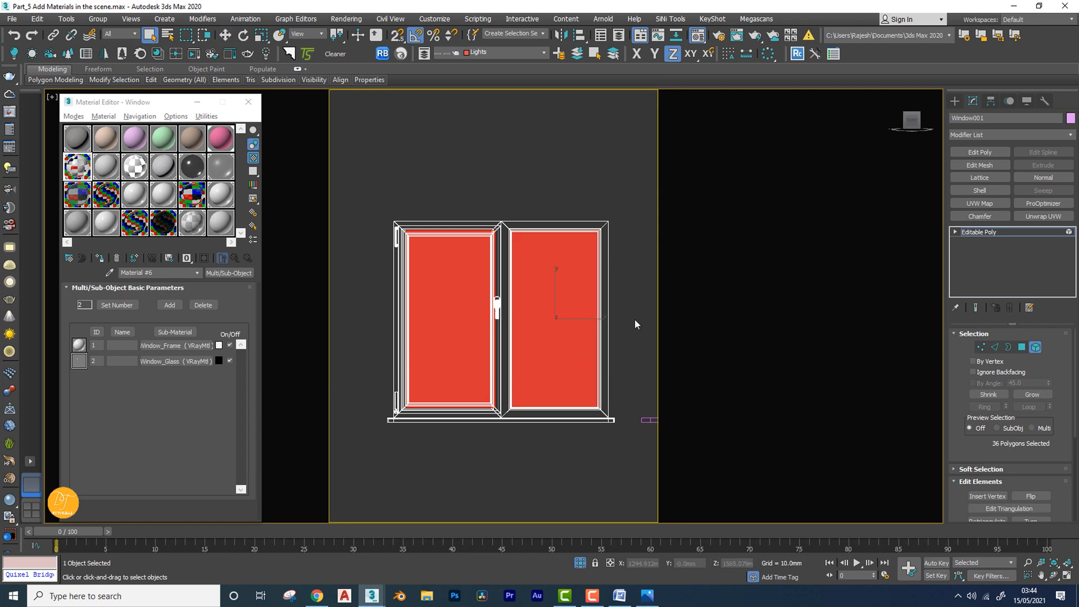
key(p)
key(z)
alt+middle_drag(528, 345, 565, 396)
key(F3)
key(F3)
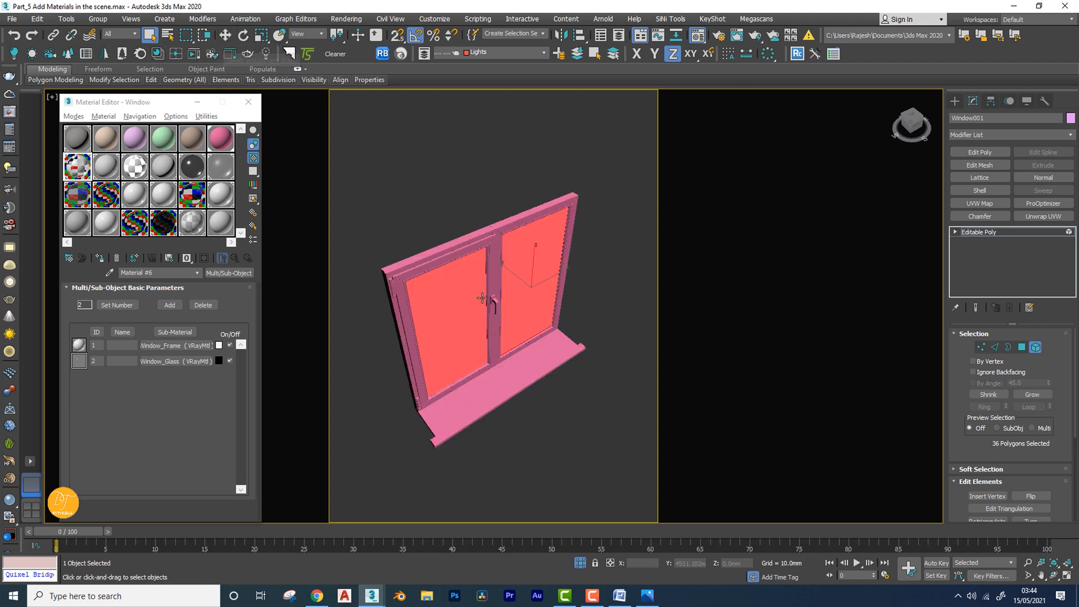
middle_drag(483, 298, 409, 278)
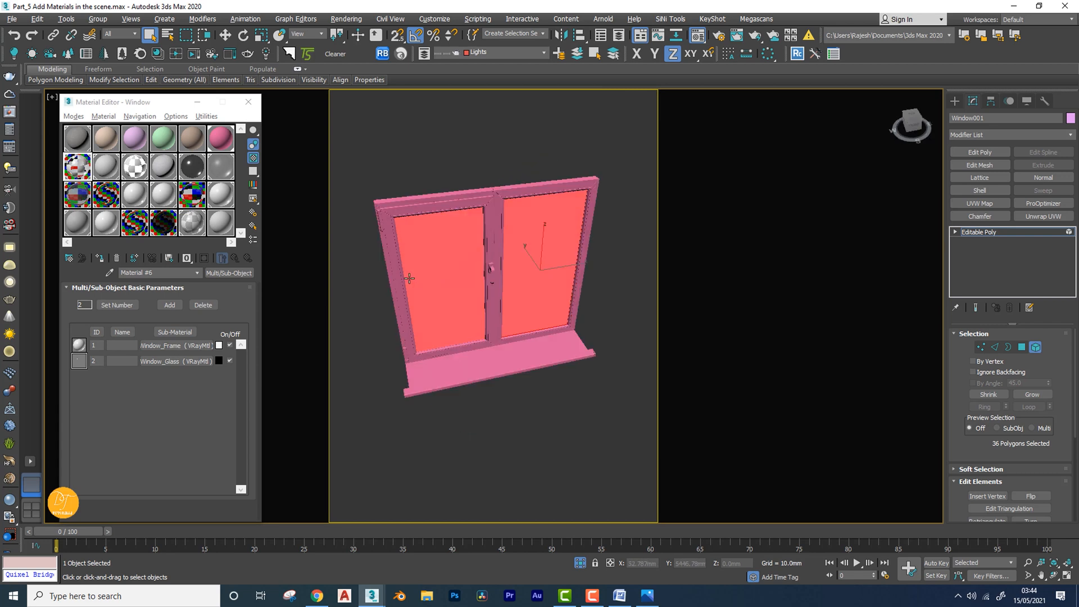
Replace the selection with just one glass element from each of the two panes
key(f)
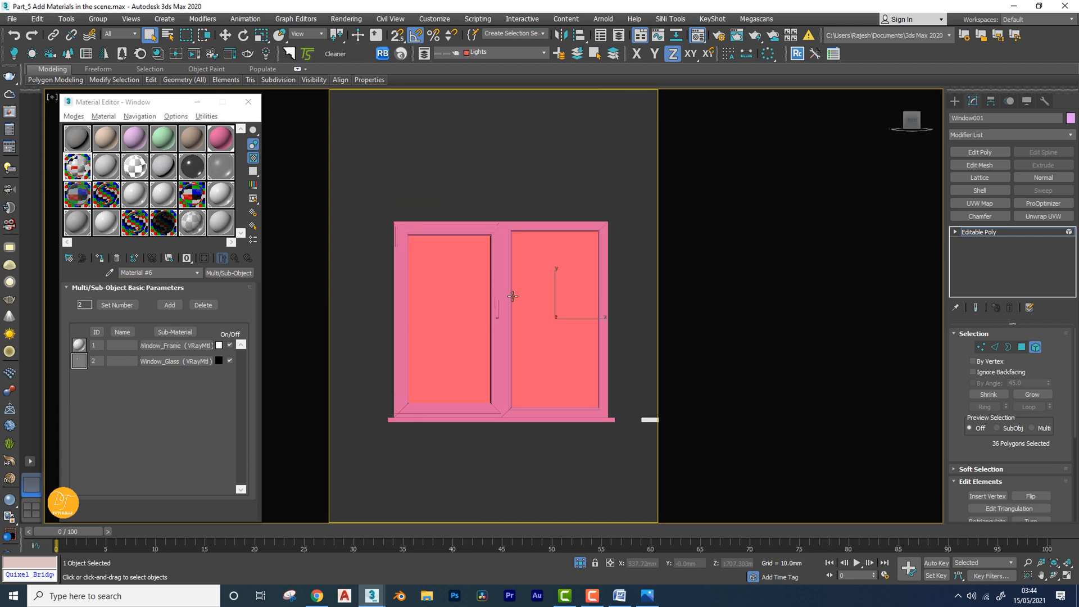
key(w)
click(474, 166)
click(438, 260)
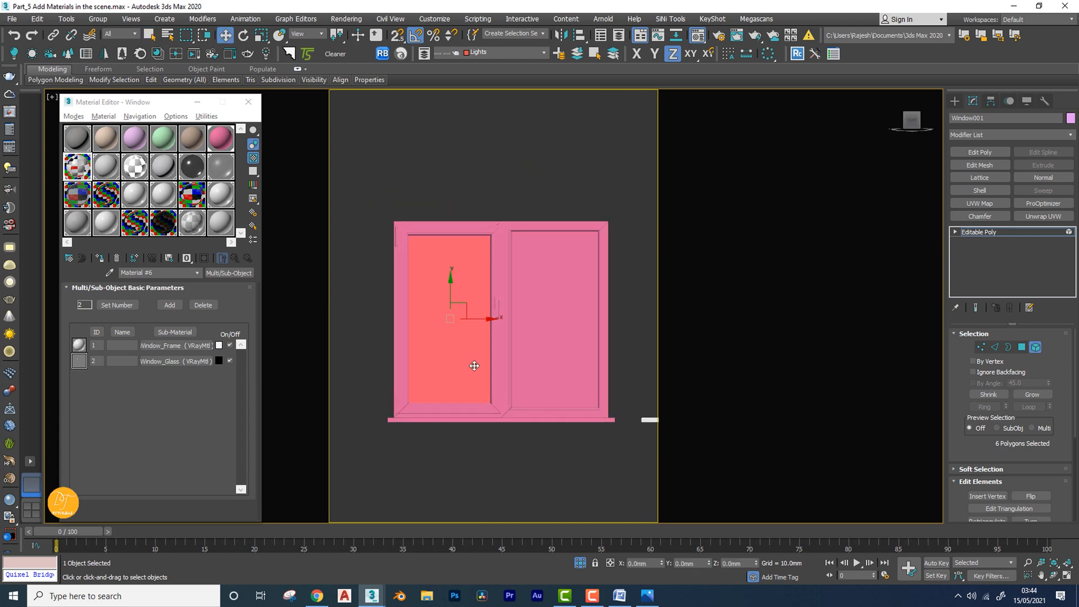
ctrl+click(565, 306)
alt+middle_drag(565, 306, 401, 372)
scroll(465, 349, down, 3)
alt+middle_drag(465, 349, 437, 336)
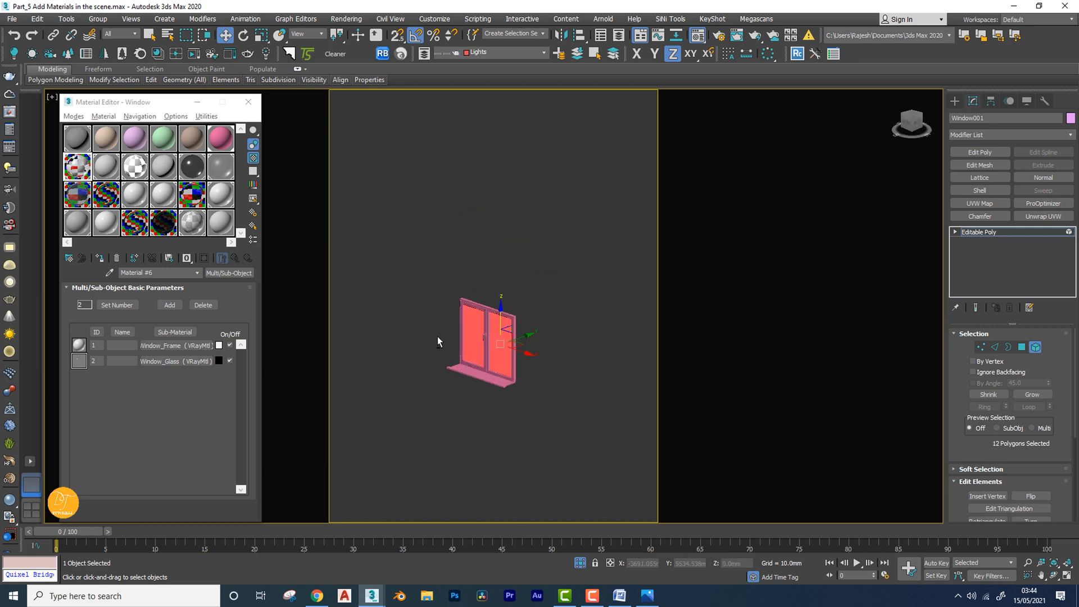
scroll(489, 359, down, 3)
key(ctrl+z)
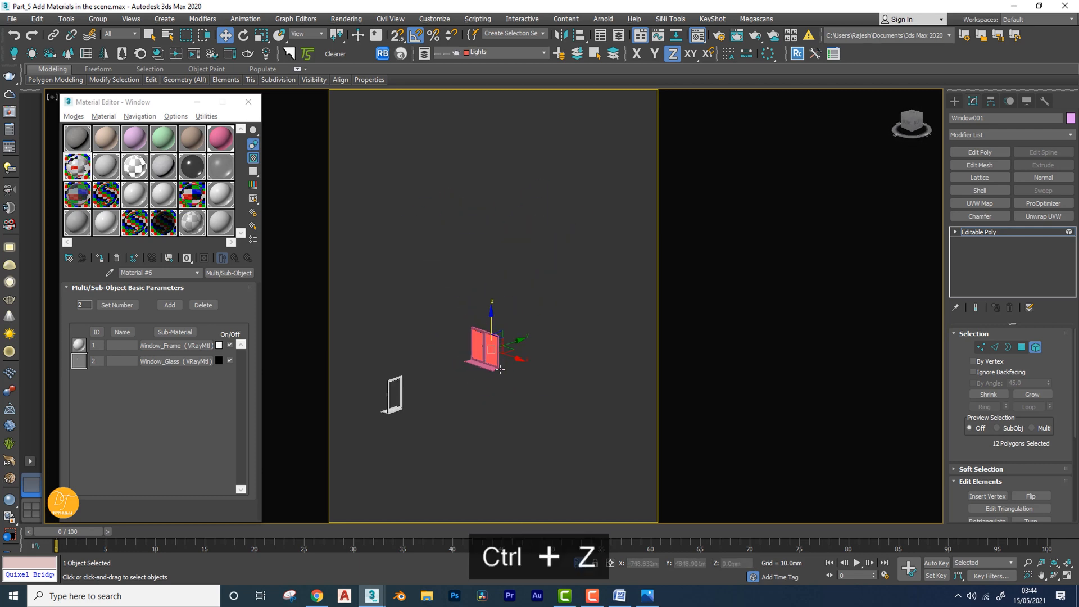
Add the remaining overlapping glass elements inside both panes to the selection, working in wireframe from the front
key(F3)
scroll(449, 331, down, 5)
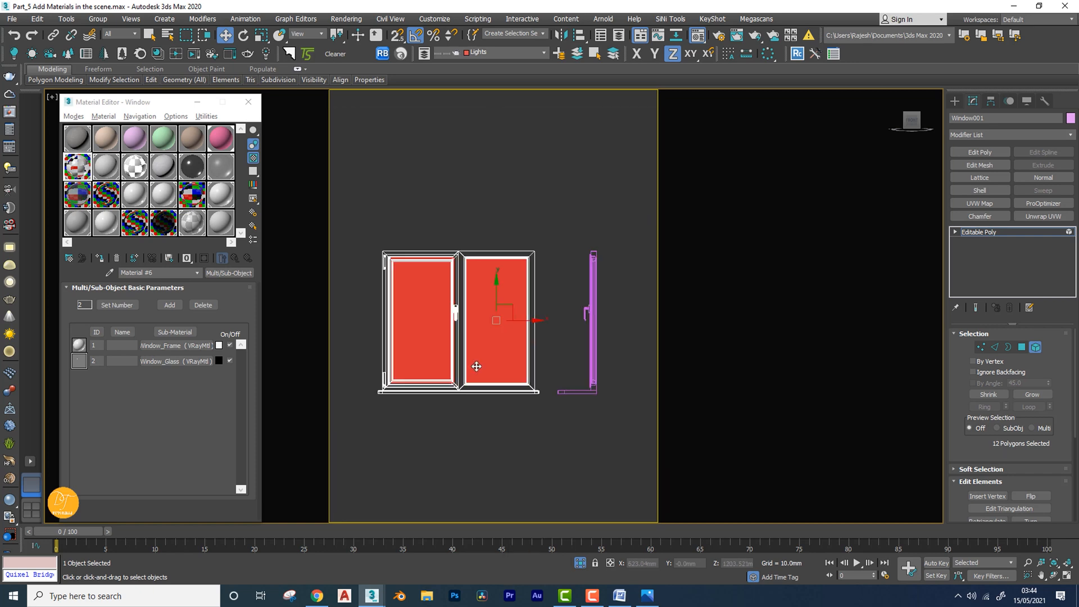
key(q)
click(421, 313)
ctrl+click(512, 328)
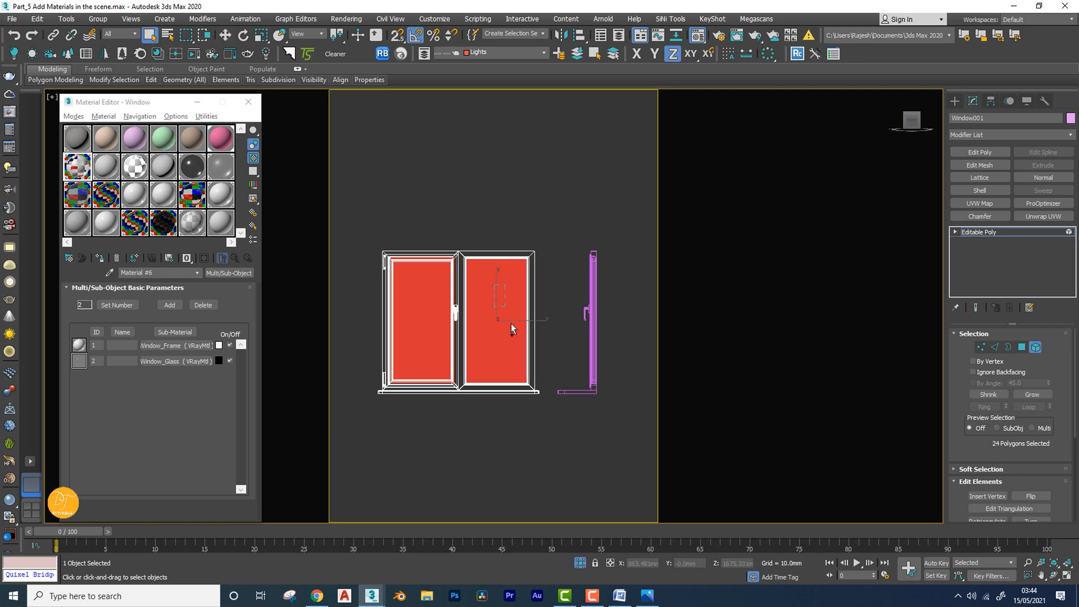
key(p)
key(u)
alt+middle_drag(484, 330, 502, 368)
key(F3)
scroll(514, 369, up, 6)
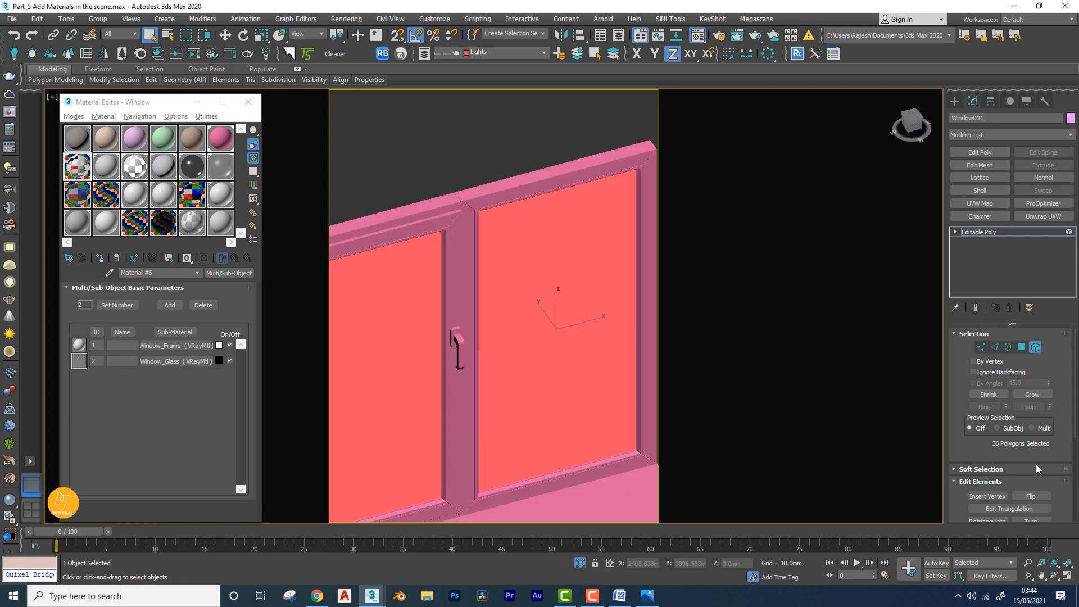
Set the material ID of the selected glass elements to 2
scroll(1036, 464, down, 5)
click(1026, 419)
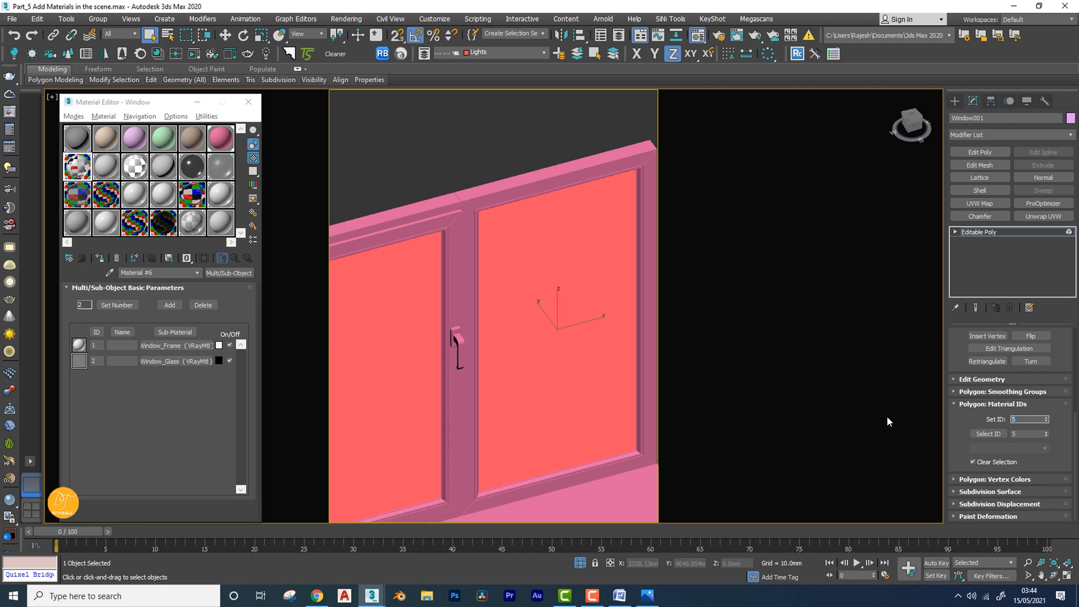
text(2)
key(Return)
scroll(441, 175, down, 2)
middle_drag(451, 204, 494, 207)
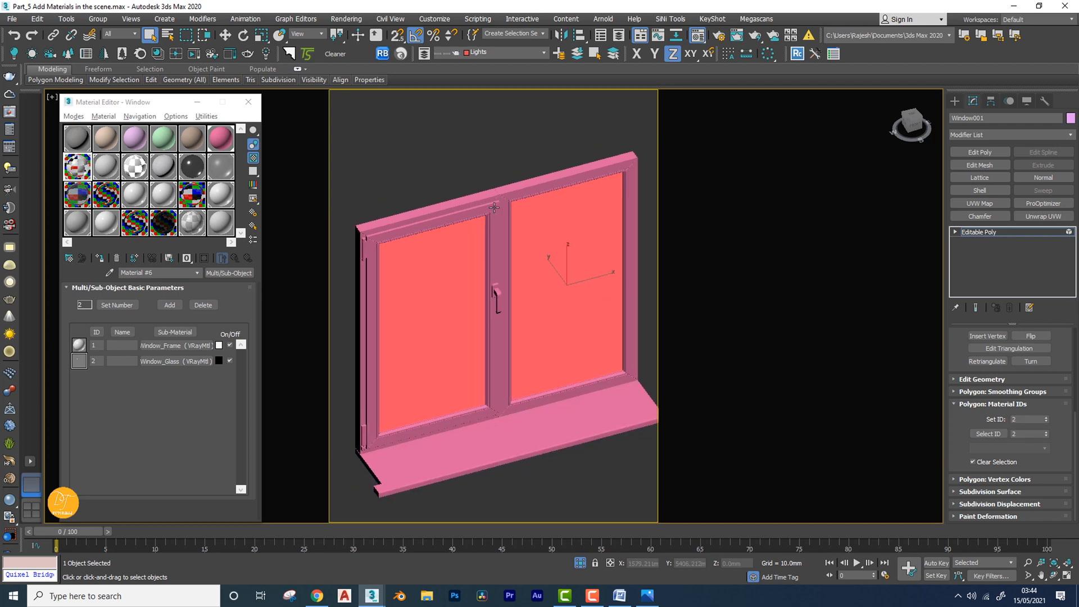
Invert the selection, give the remaining window elements material ID 1 to match Window_Frame, and leave element level
key(ctrl+i)
click(1027, 419)
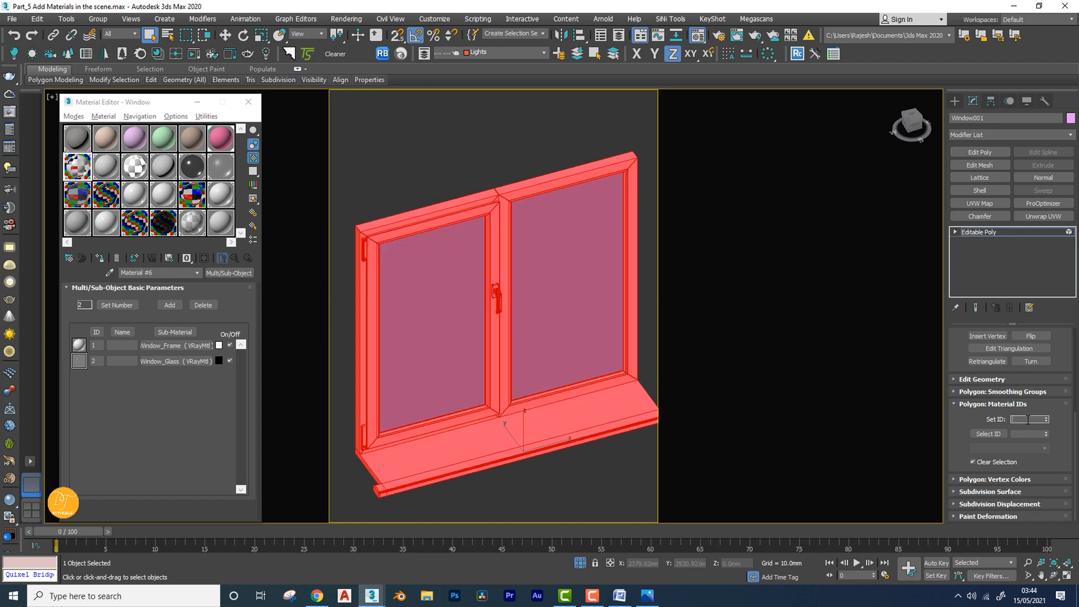
key(Return)
click(992, 231)
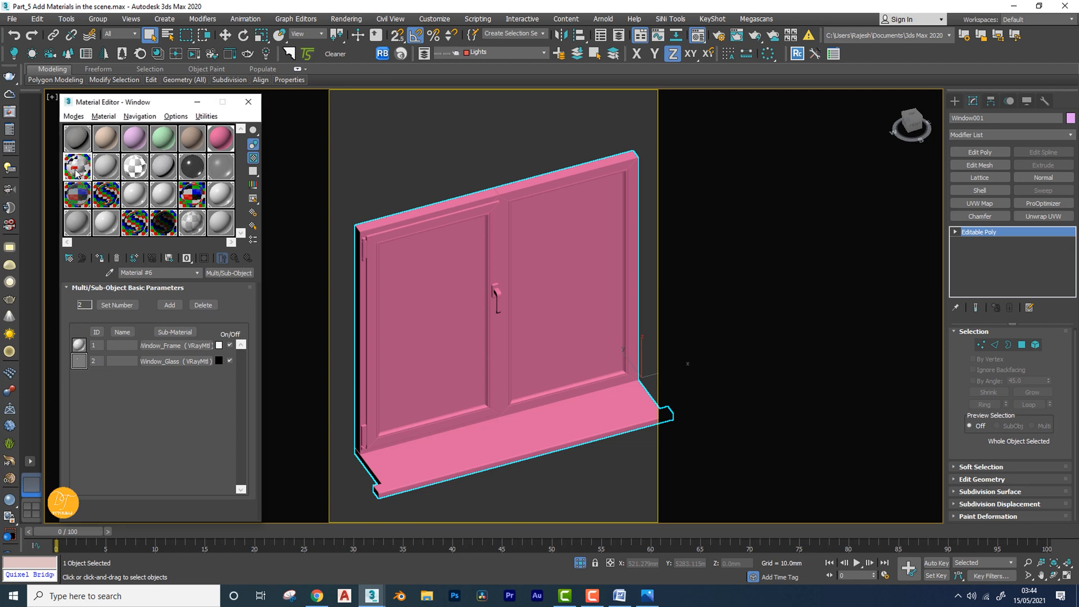
Assign the Window material to the two-pane window and check its frame and glass
click(100, 258)
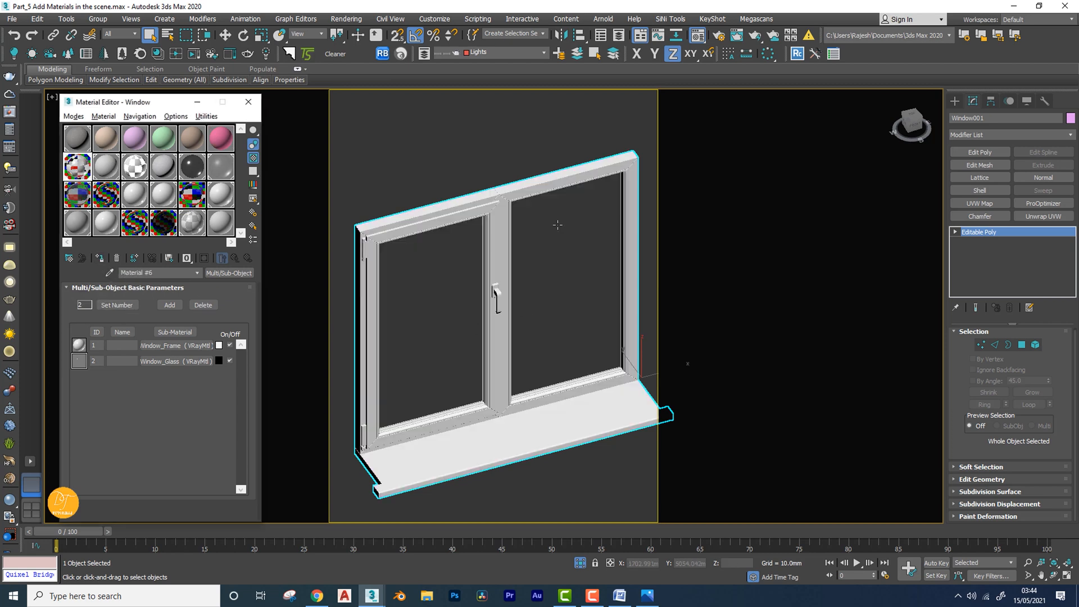
click(541, 140)
scroll(471, 336, down, 4)
click(488, 332)
scroll(494, 334, up, 2)
scroll(495, 334, down, 5)
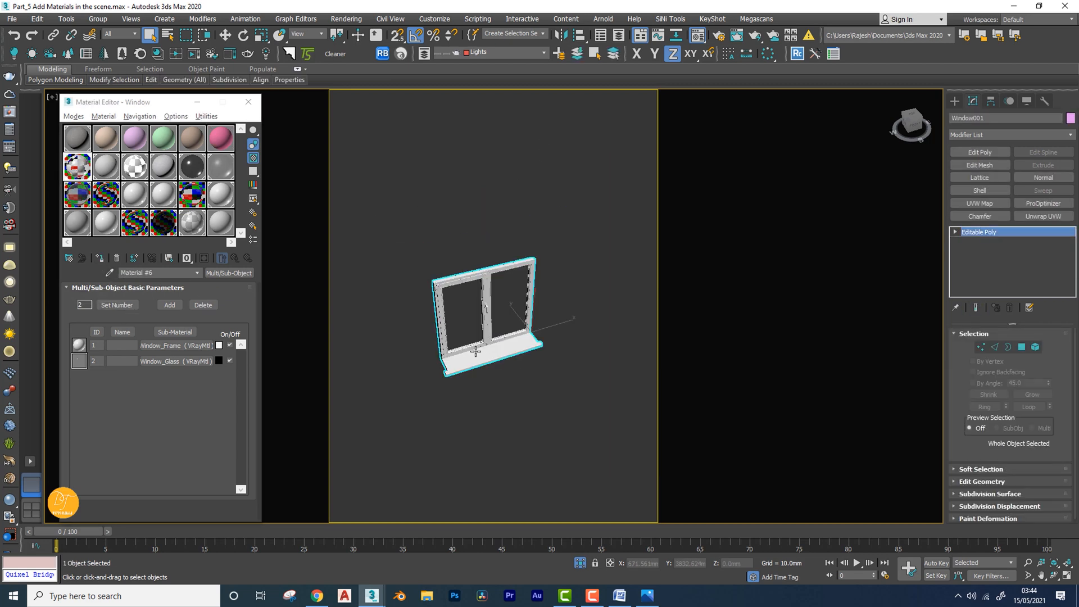
alt+middle_drag(515, 327, 477, 359)
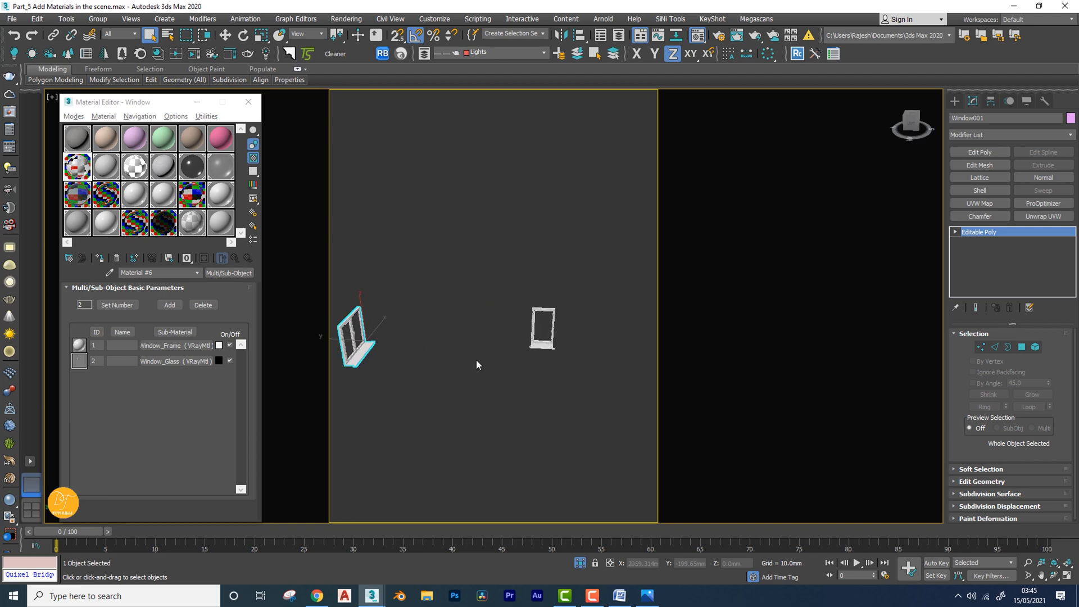
End the window isolation and select the object forming the adjoining room's walls
click(580, 563)
alt+middle_drag(523, 387, 489, 377)
click(525, 365)
scroll(525, 365, down, 5)
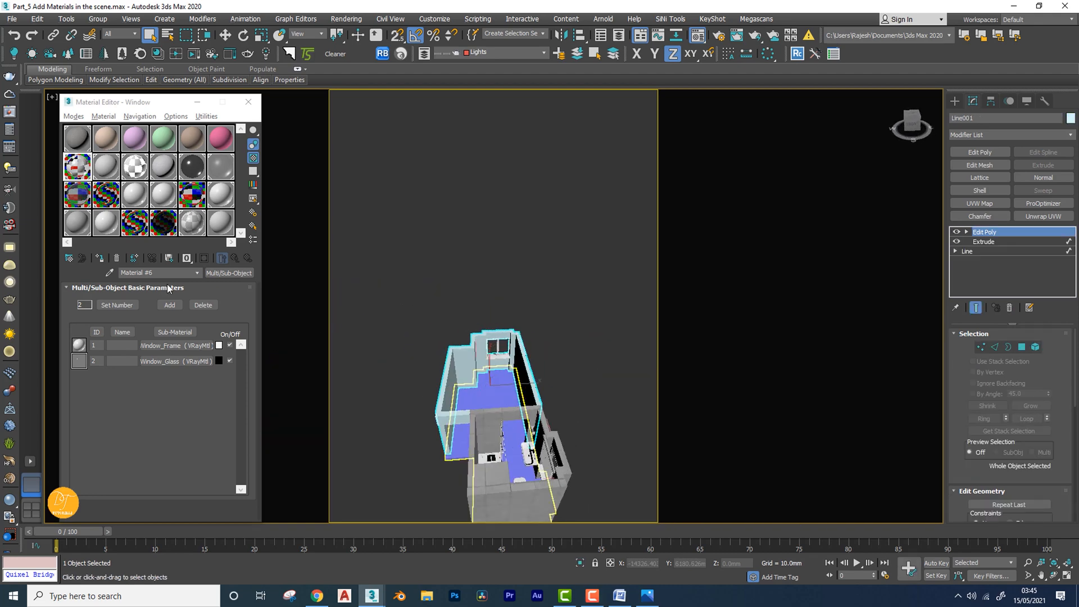
Rename the plain pink material Room_Wall_CONCRETE and assign it to the selected room walls
click(220, 138)
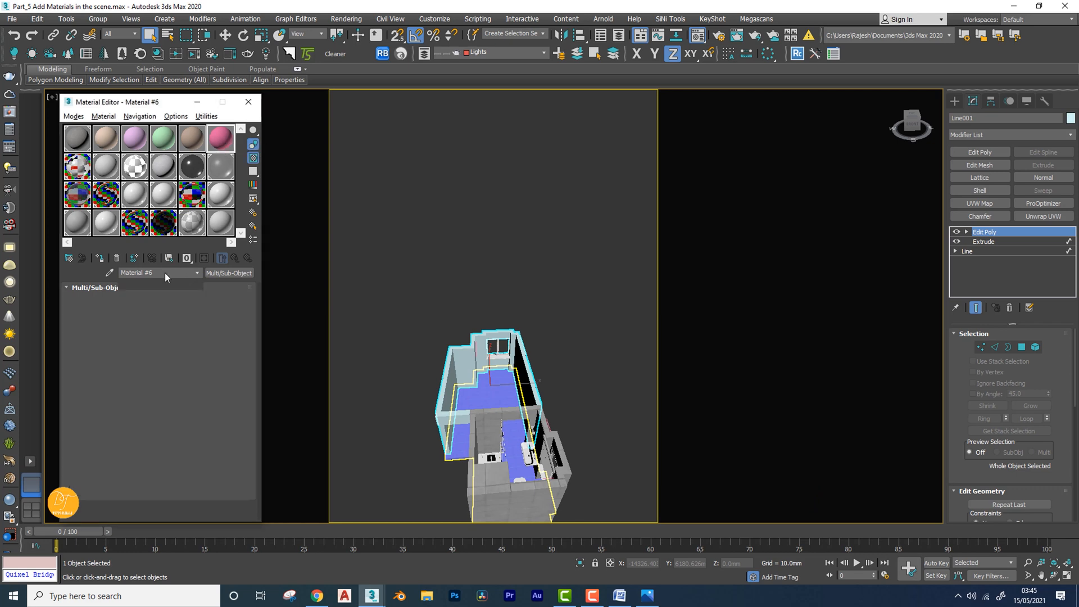
text(Room_Wall)
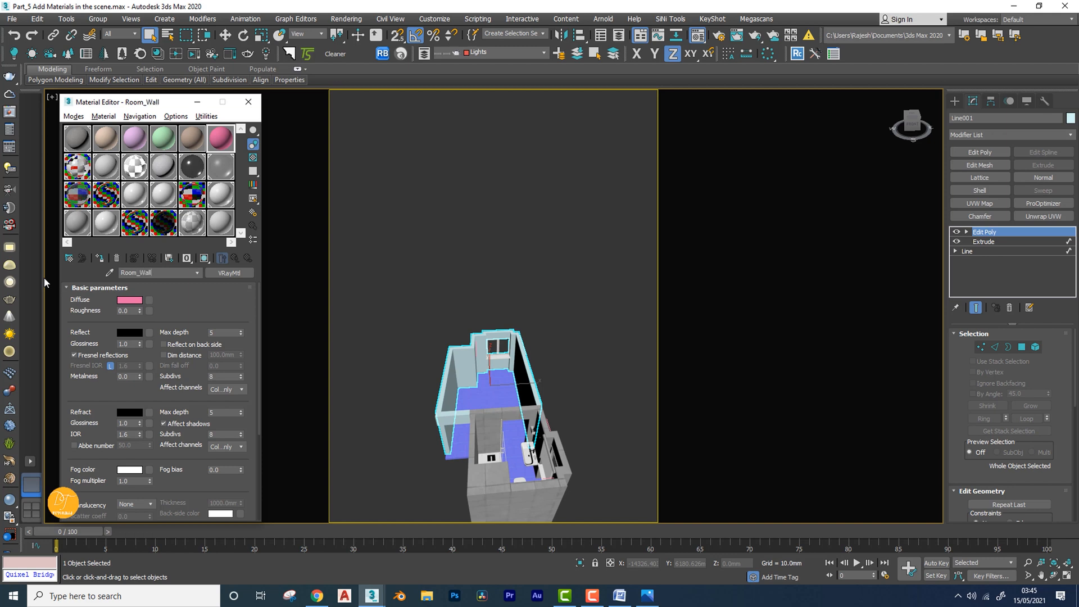
click(99, 258)
alt+middle_drag(525, 376, 473, 383)
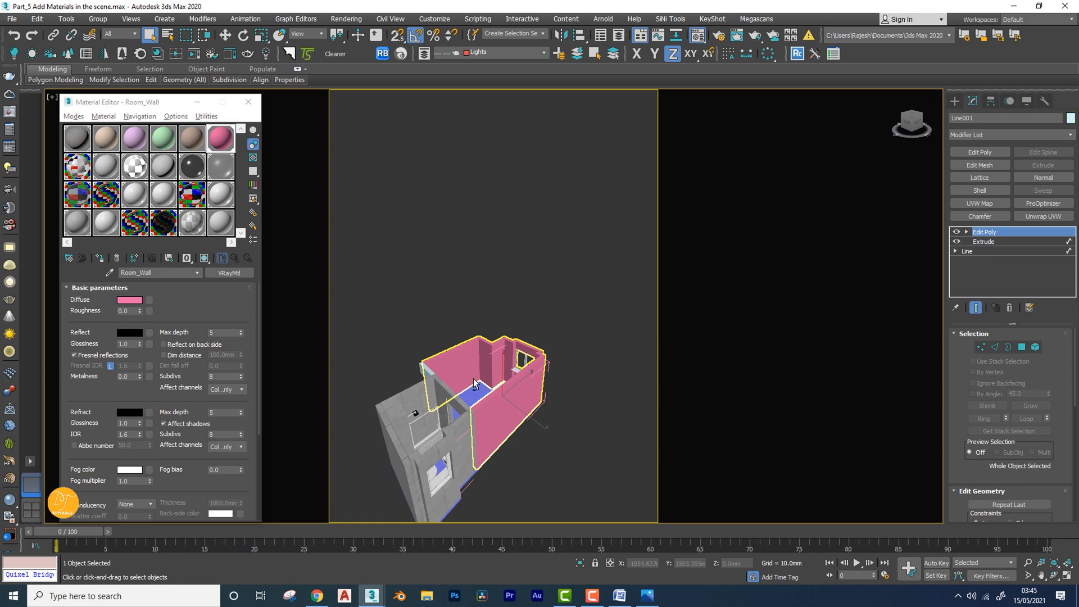
alt+middle_drag(473, 384, 414, 397)
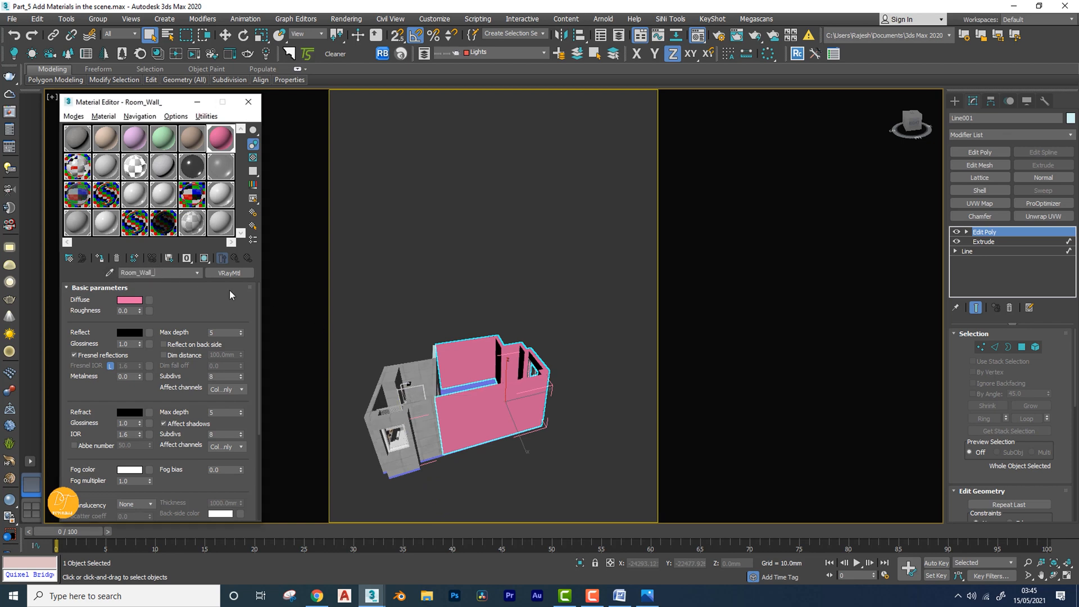
text(CONCRETE)
Load uh4jfd3g_4K_Albedo from the Room Walls folder as the diffuse bitmap and show it in the viewport
click(149, 300)
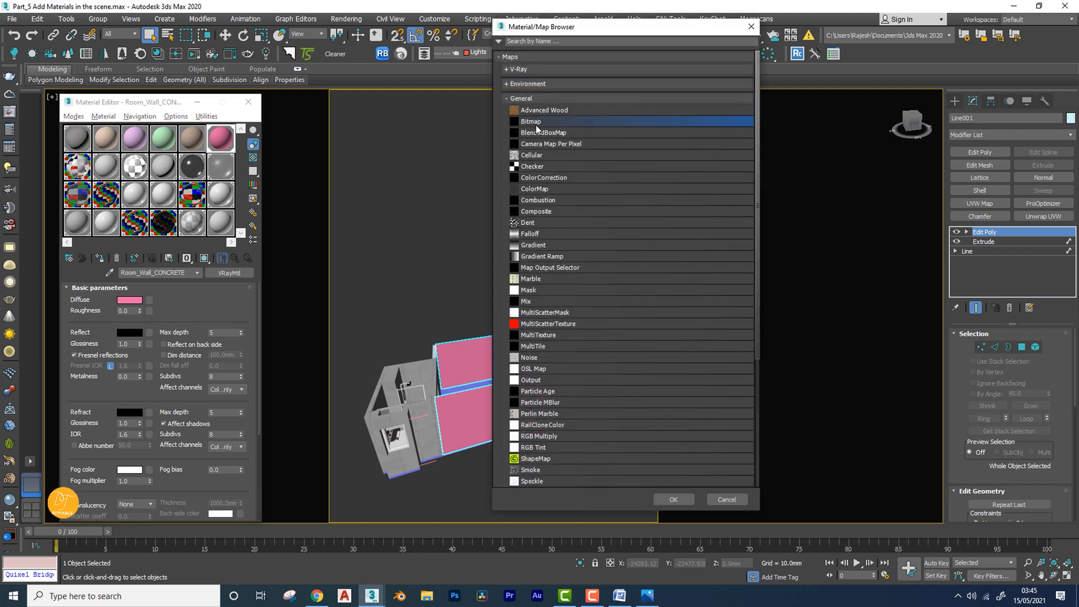
double_click(534, 122)
click(239, 58)
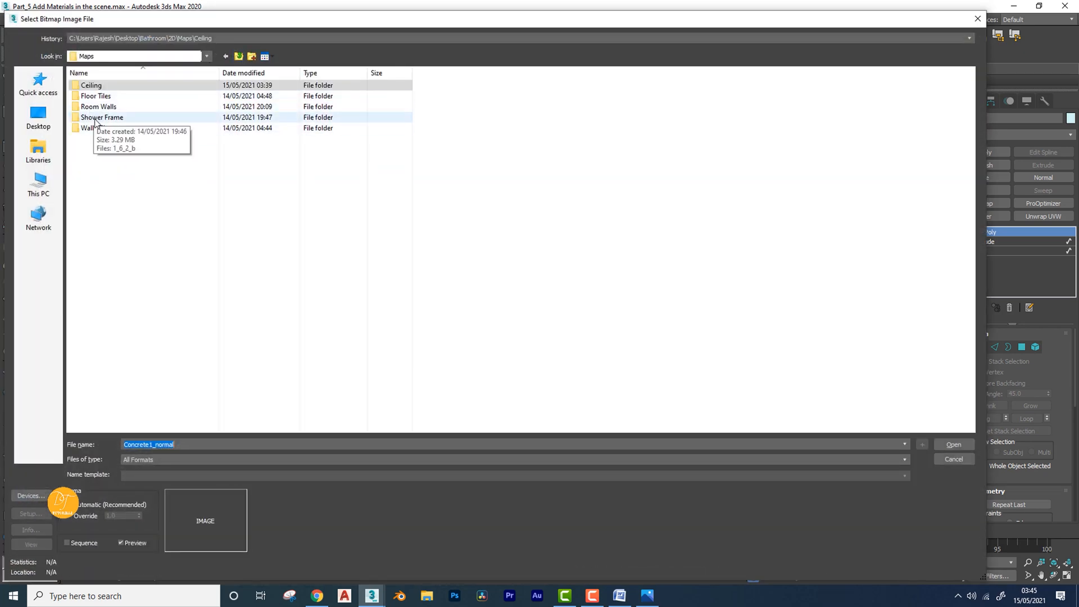
double_click(96, 106)
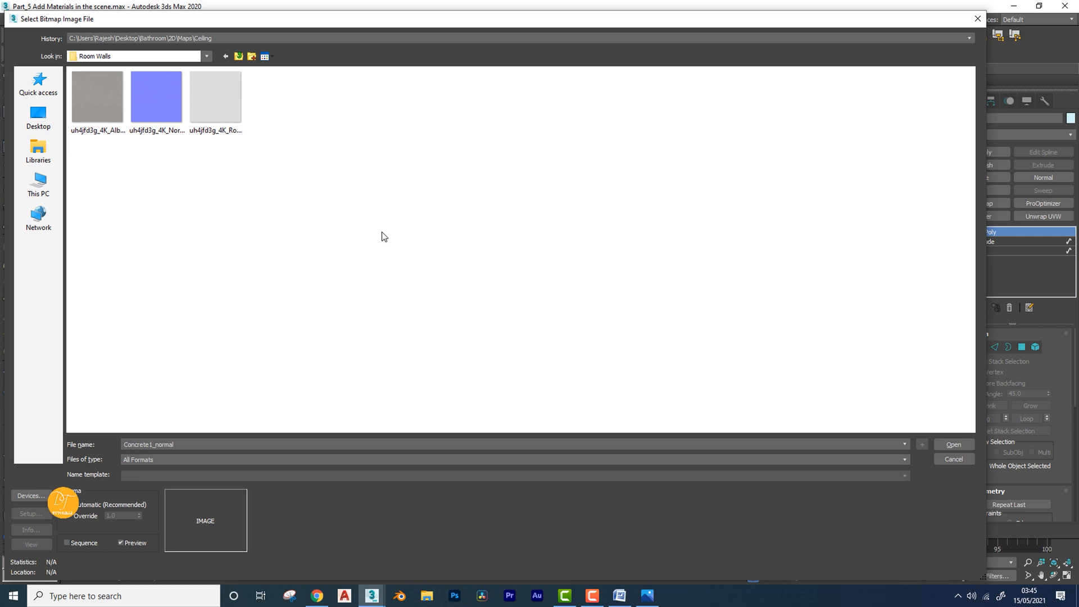
ctrl+scroll(382, 236, up, 4)
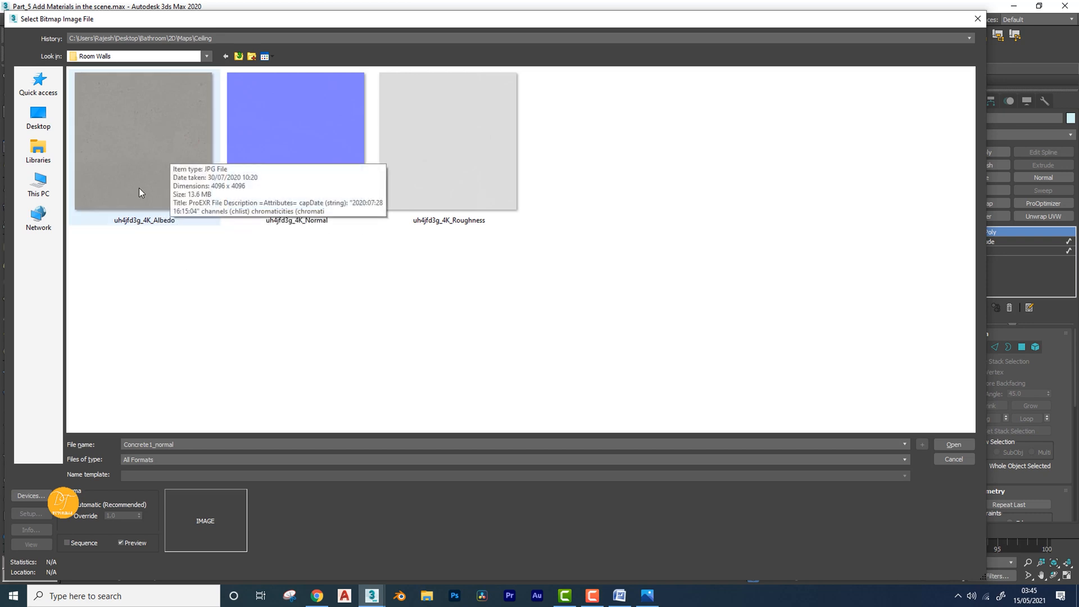
double_click(172, 179)
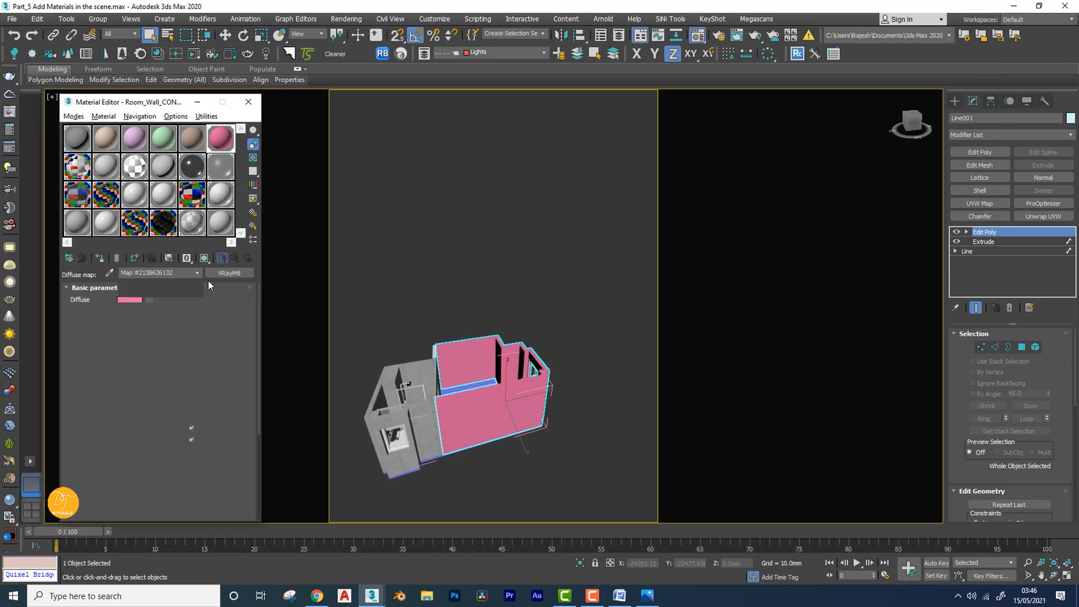
click(204, 257)
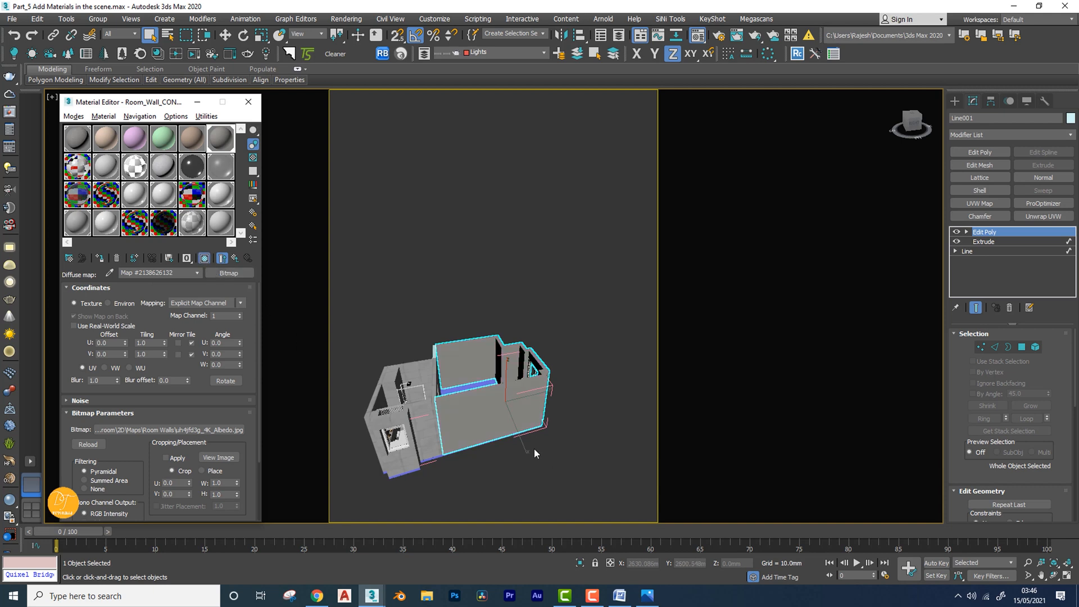
Add a UVW Map modifier with Box mapping to the room walls and check the concrete texture around the room
scroll(493, 405, up, 4)
middle_drag(492, 404, 513, 418)
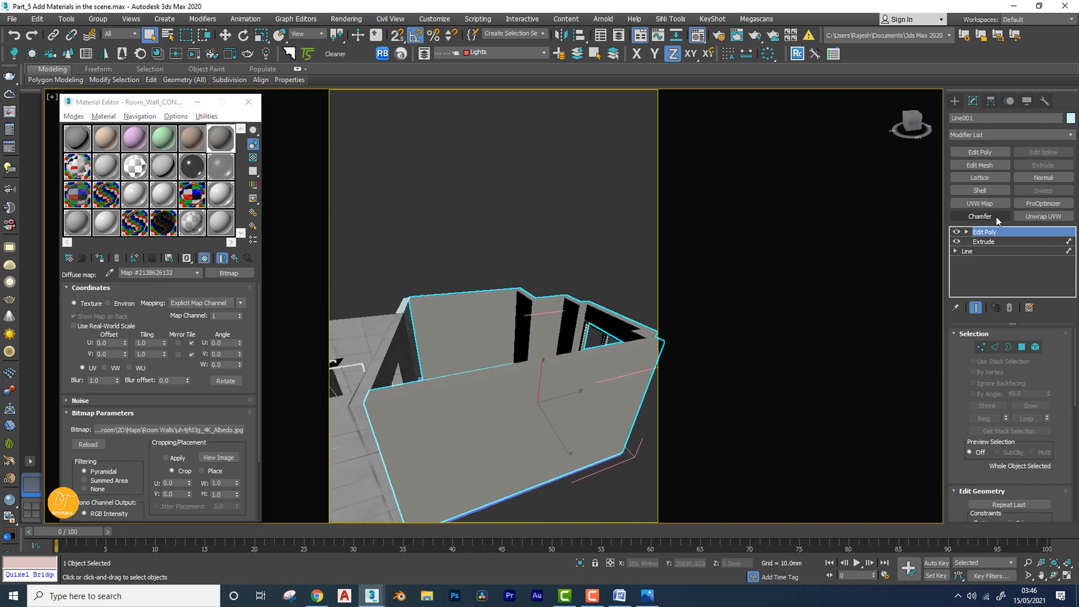
click(981, 203)
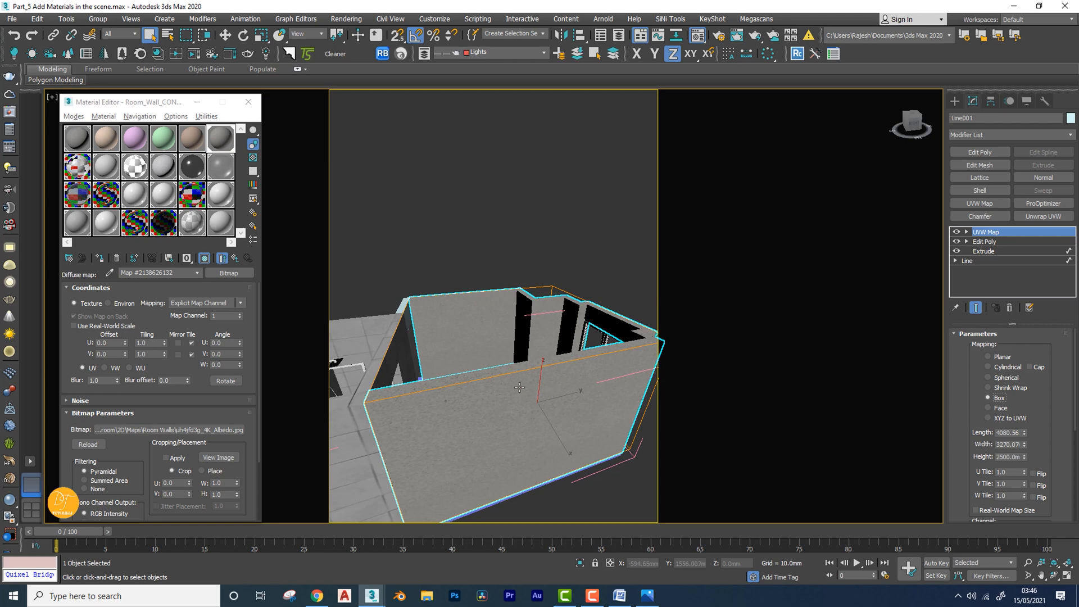
alt+middle_drag(530, 399, 593, 361)
scroll(531, 375, up, 5)
scroll(549, 355, down, 5)
scroll(575, 355, down, 5)
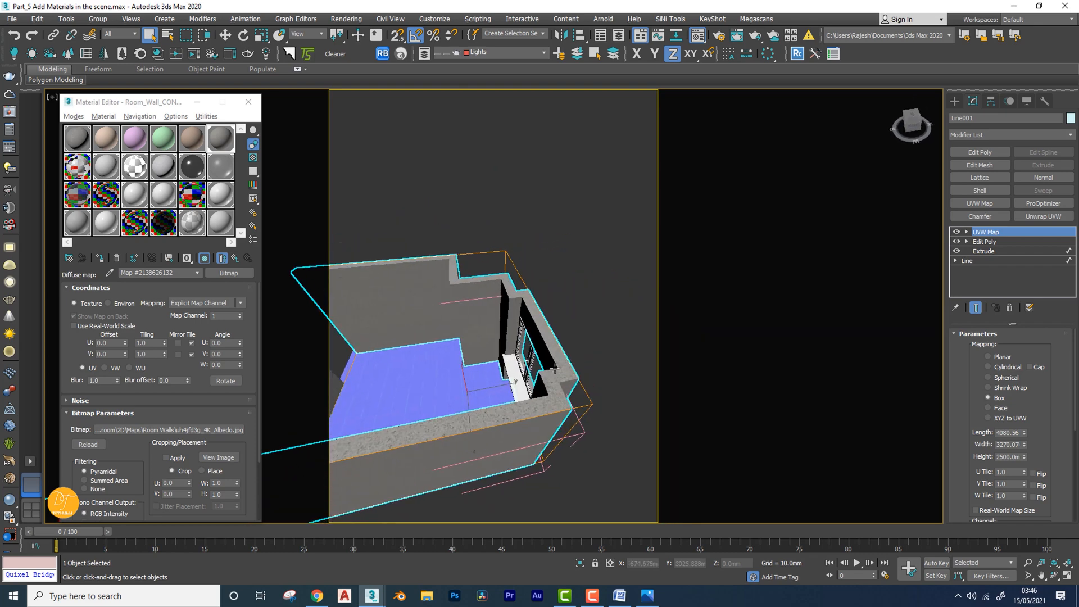
alt+middle_drag(449, 252, 441, 286)
alt+middle_drag(511, 415, 621, 342)
scroll(409, 462, up, 6)
scroll(433, 447, down, 6)
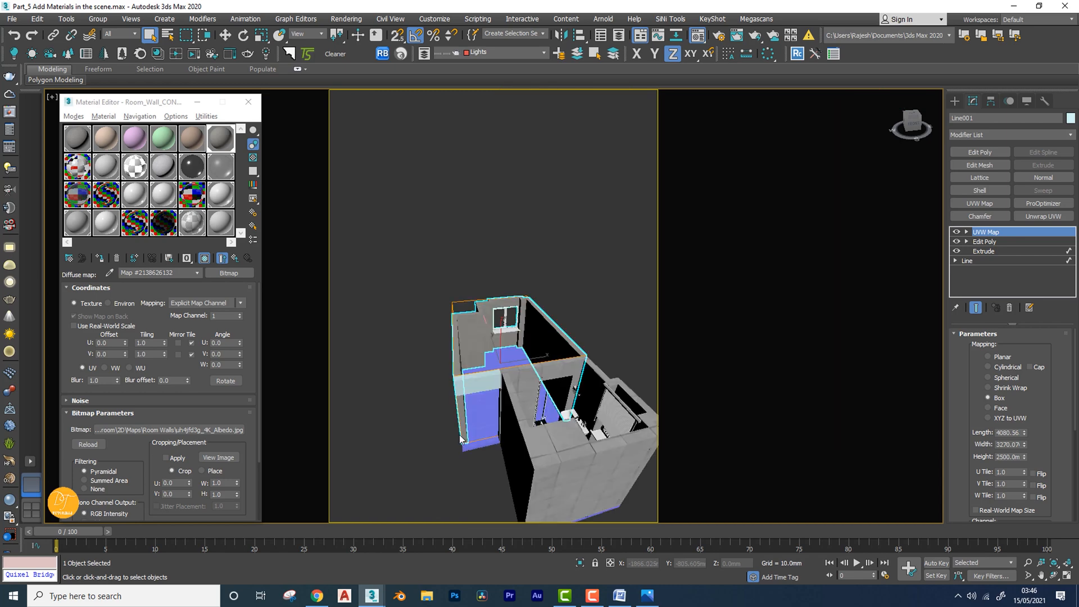
scroll(479, 467, up, 5)
scroll(487, 476, down, 4)
Select the room walls together with the header block above the doorway and assign Room_Wall_CONCRETE to both
click(487, 476)
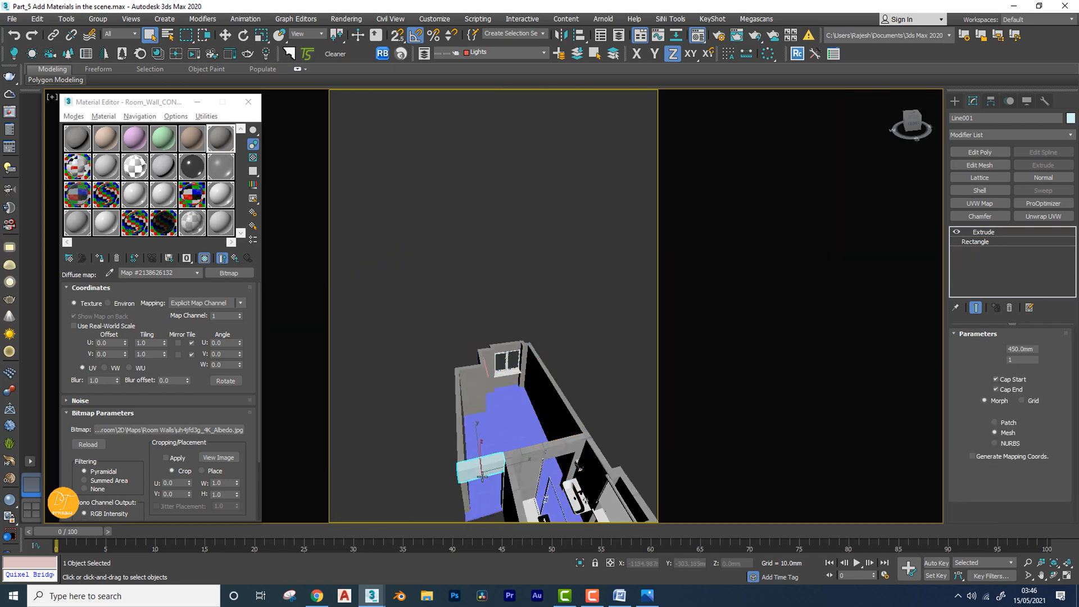
alt+middle_drag(488, 476, 522, 384)
click(522, 383)
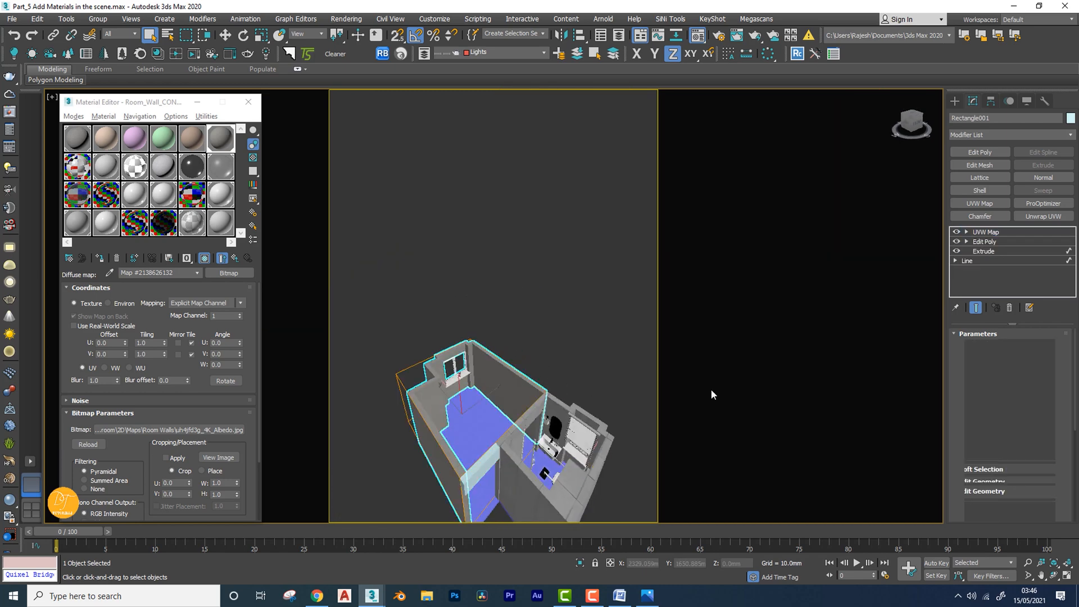
ctrl+click(477, 476)
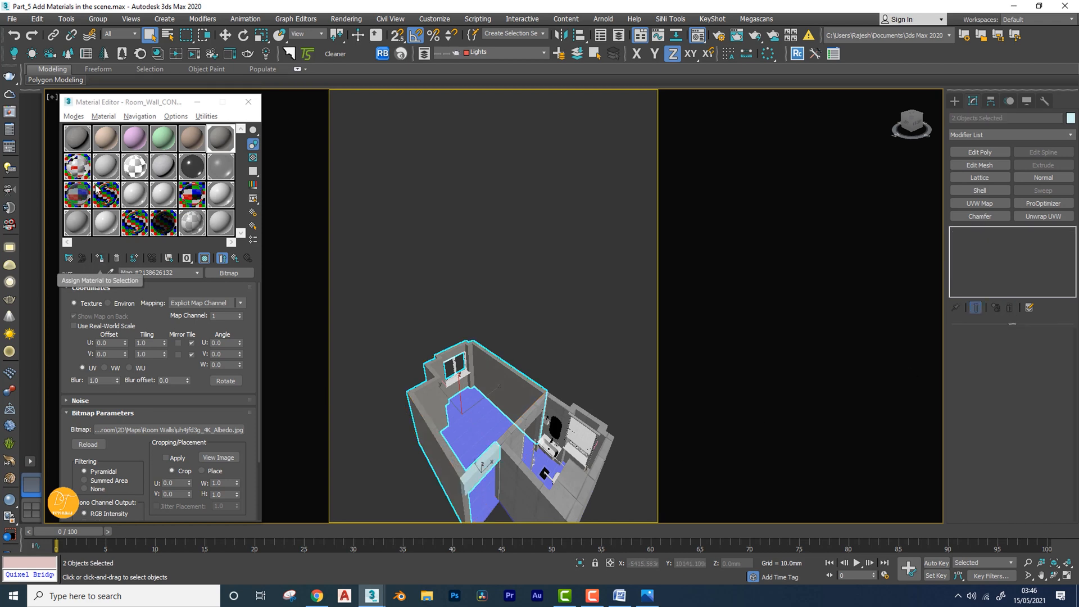
click(103, 259)
Apply a shared UVW Map with Box mapping to the walls and doorway header, clear the selection and check the room interior
click(980, 203)
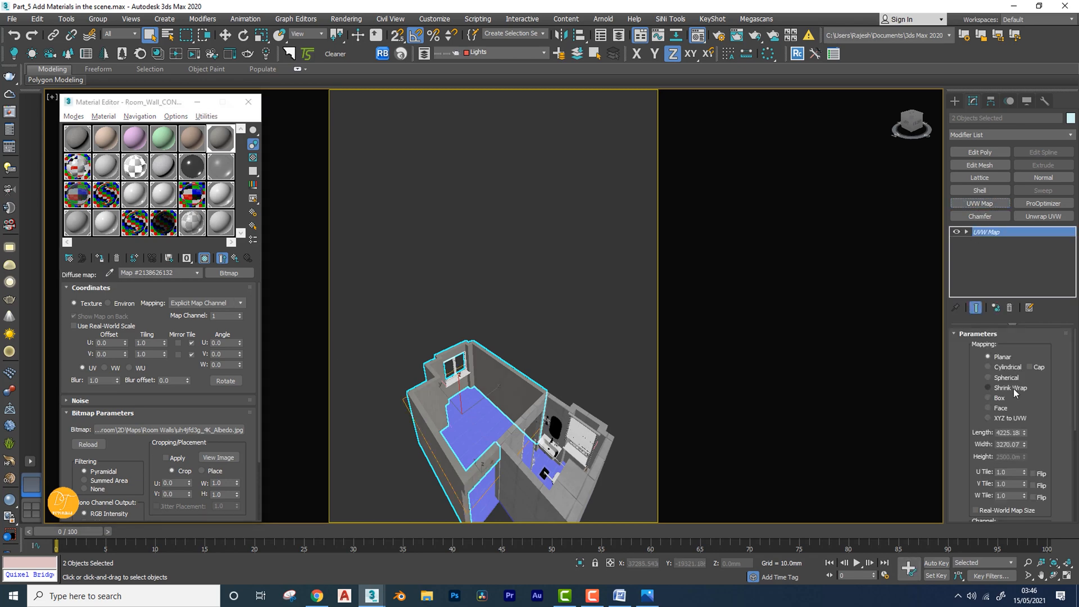
alt+middle_drag(508, 489, 590, 330)
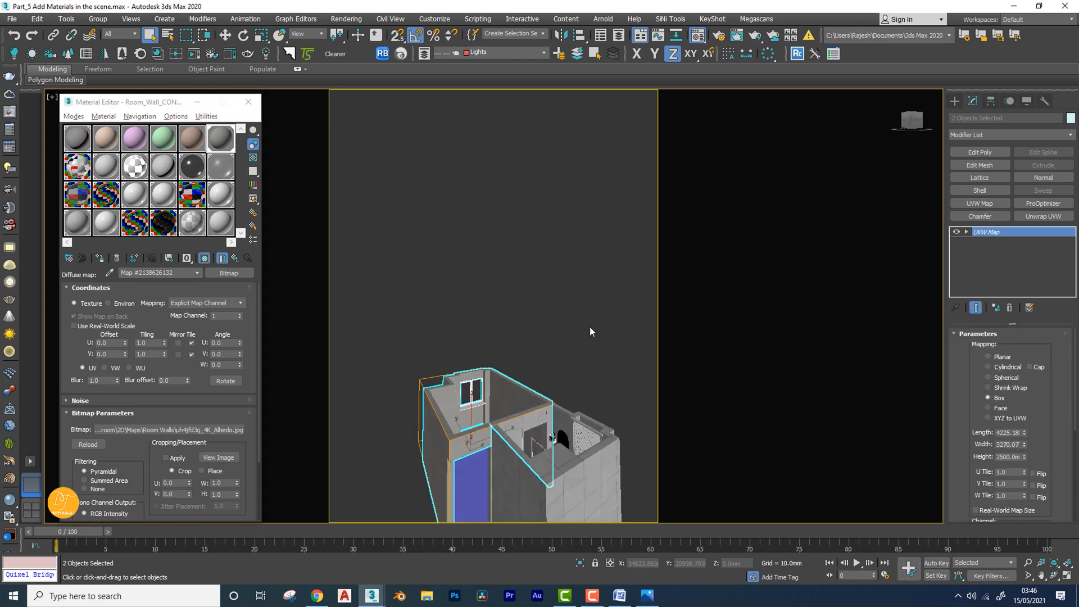
click(590, 330)
scroll(466, 446, up, 5)
scroll(467, 445, down, 6)
alt+middle_drag(466, 446, 520, 413)
scroll(480, 464, up, 6)
Load the uh4jfd3g_4K_Roughness bitmap as the concrete material's reflection map and return to the material's main parameters
click(223, 259)
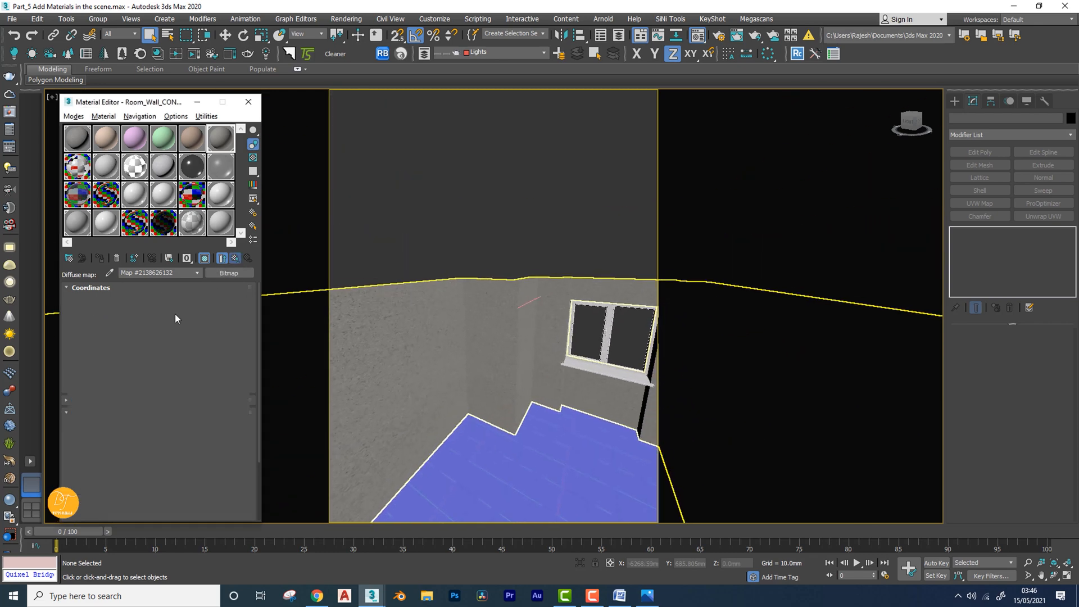
click(149, 332)
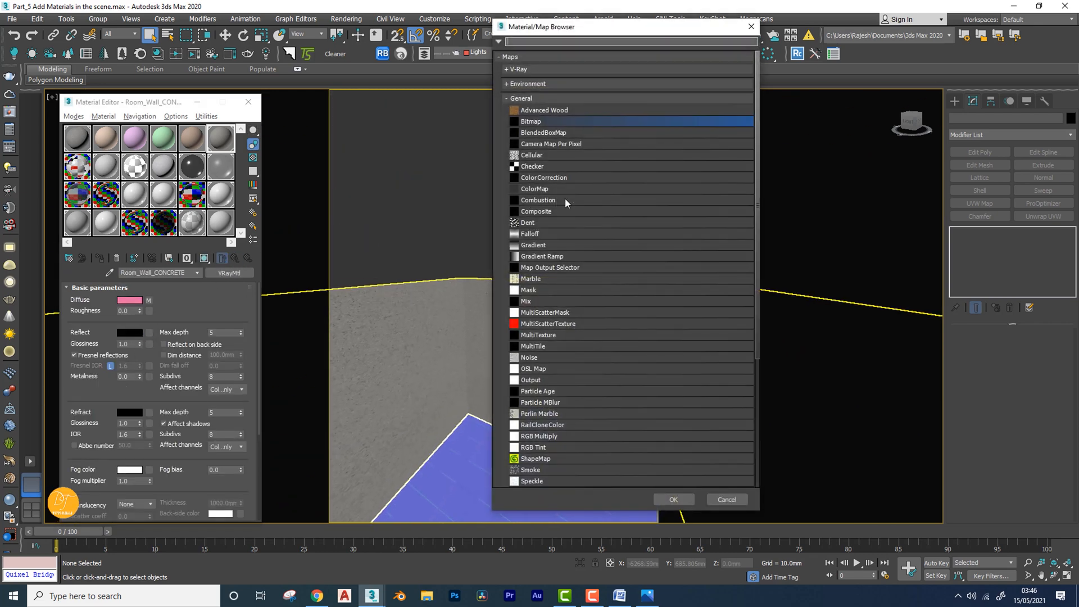
double_click(533, 121)
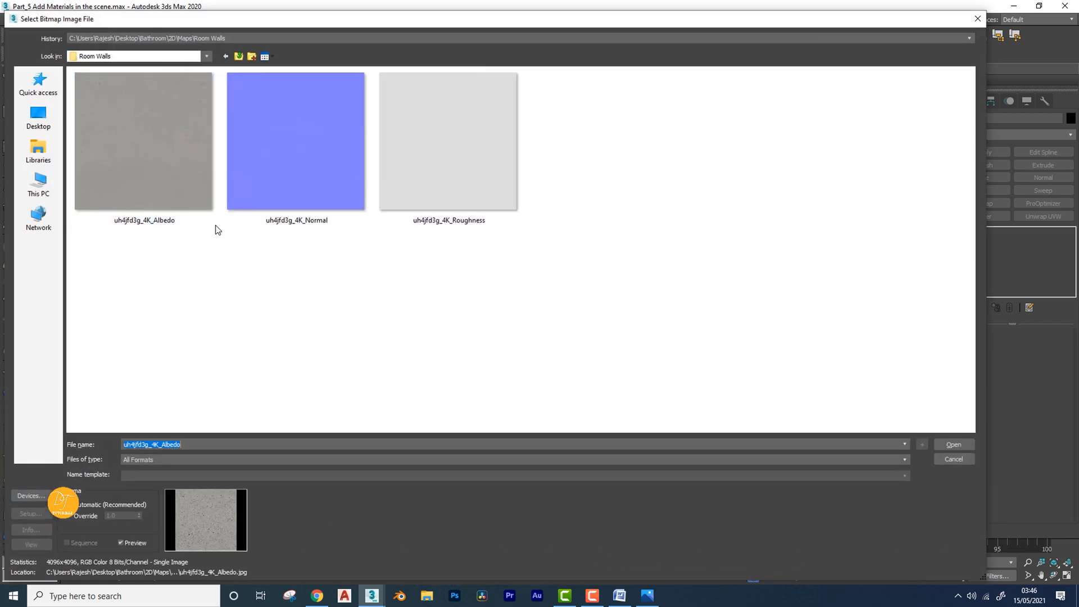
click(473, 159)
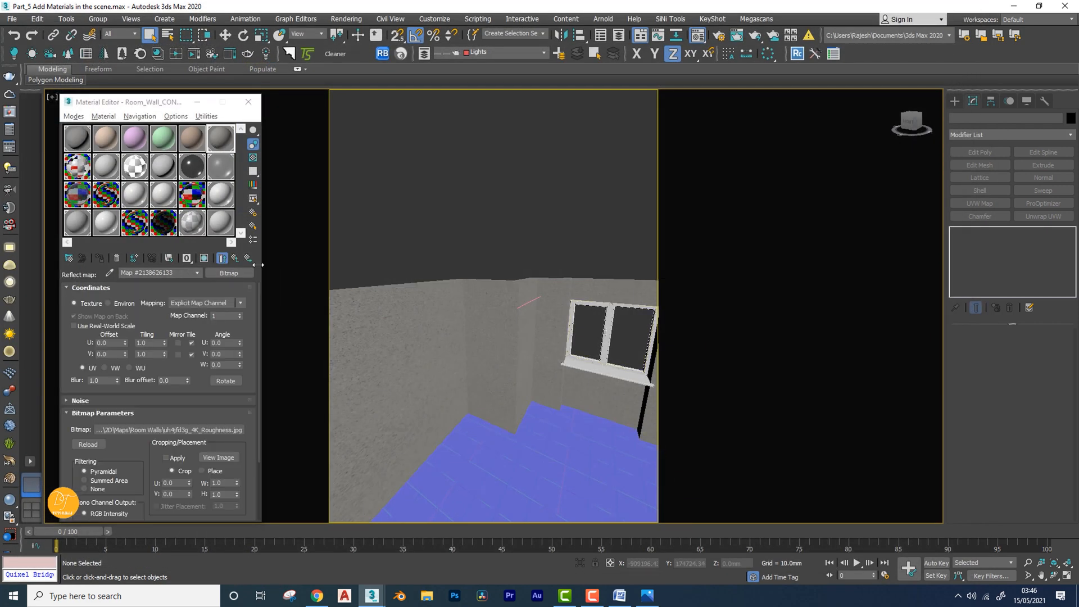
click(235, 258)
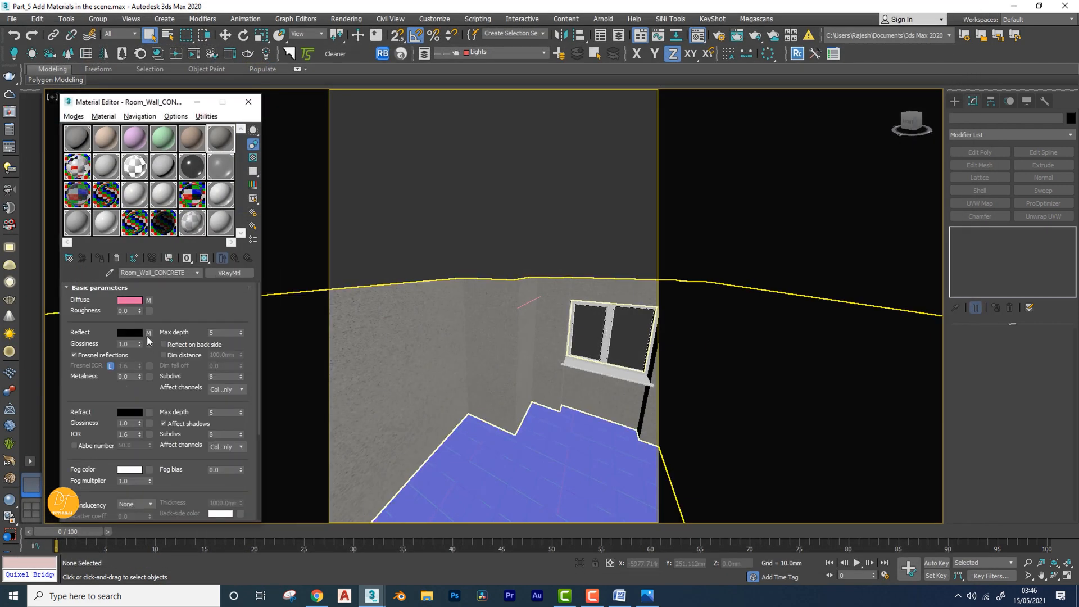
click(129, 332)
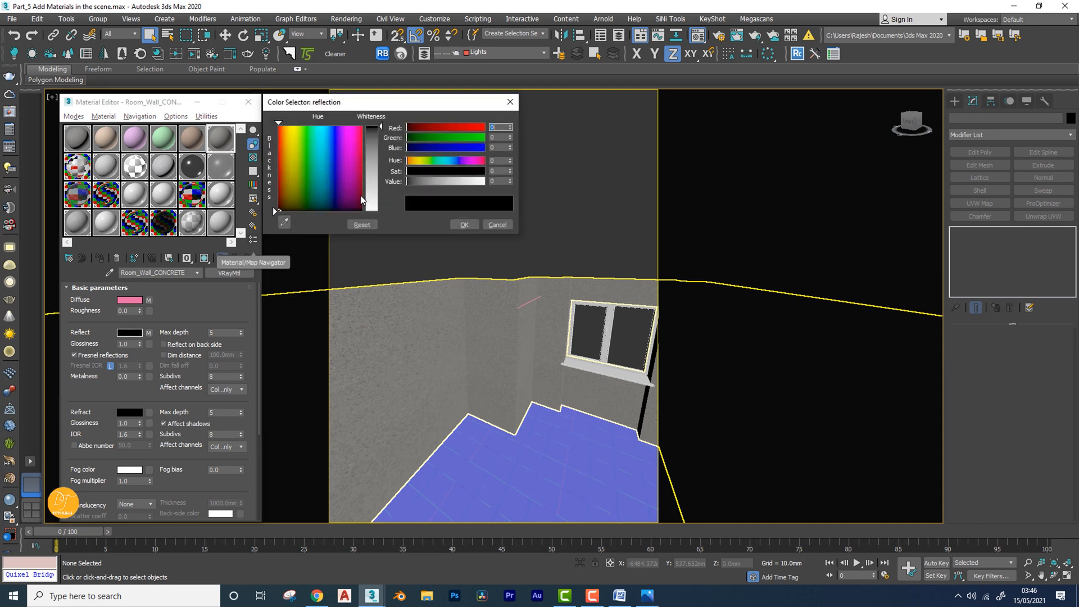
drag(419, 180, 427, 180)
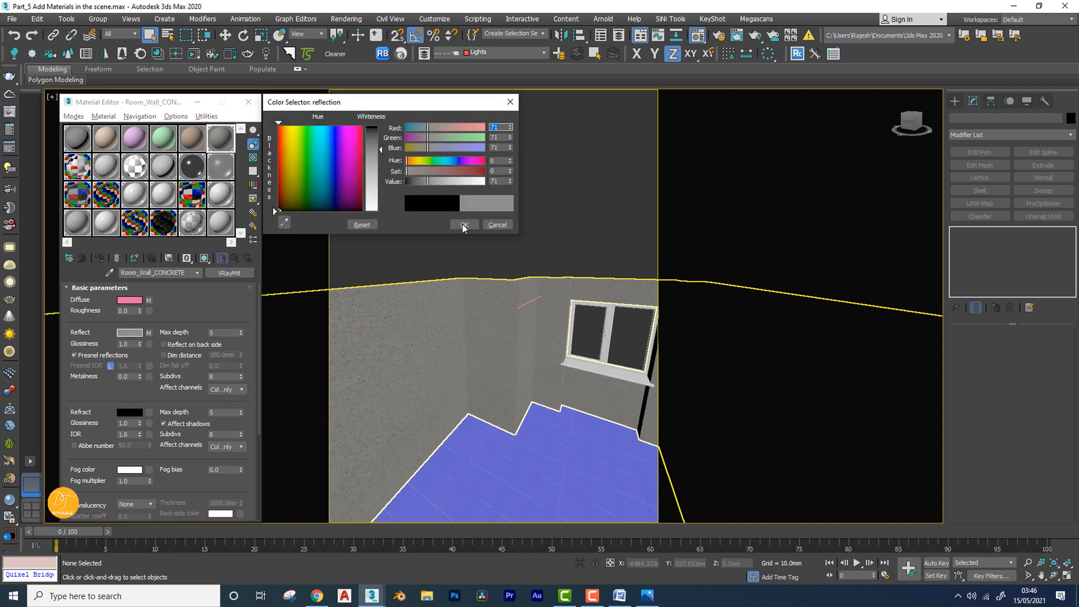
click(421, 181)
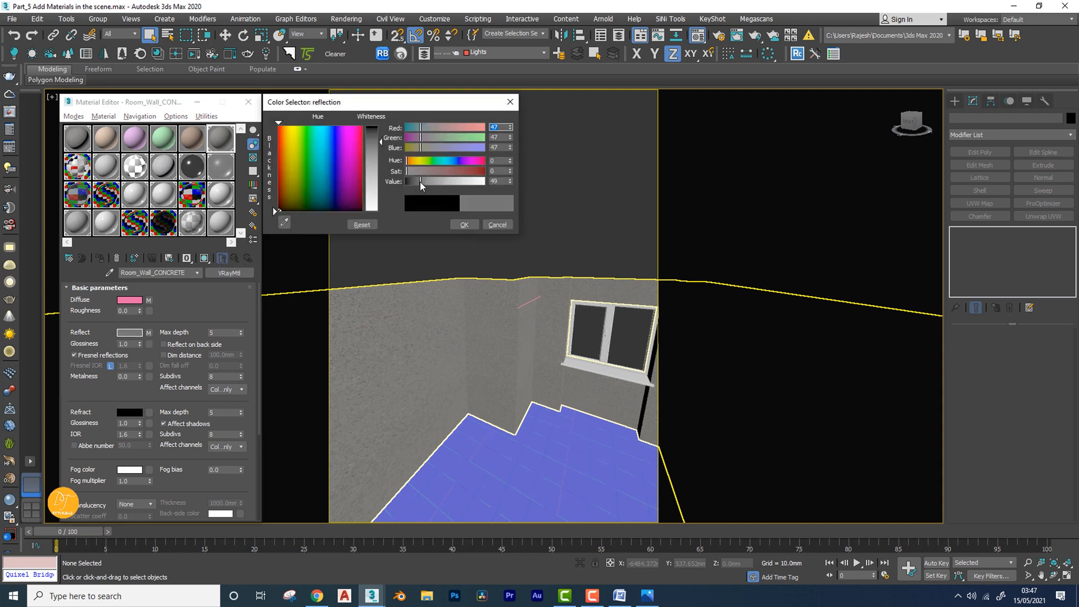
click(500, 225)
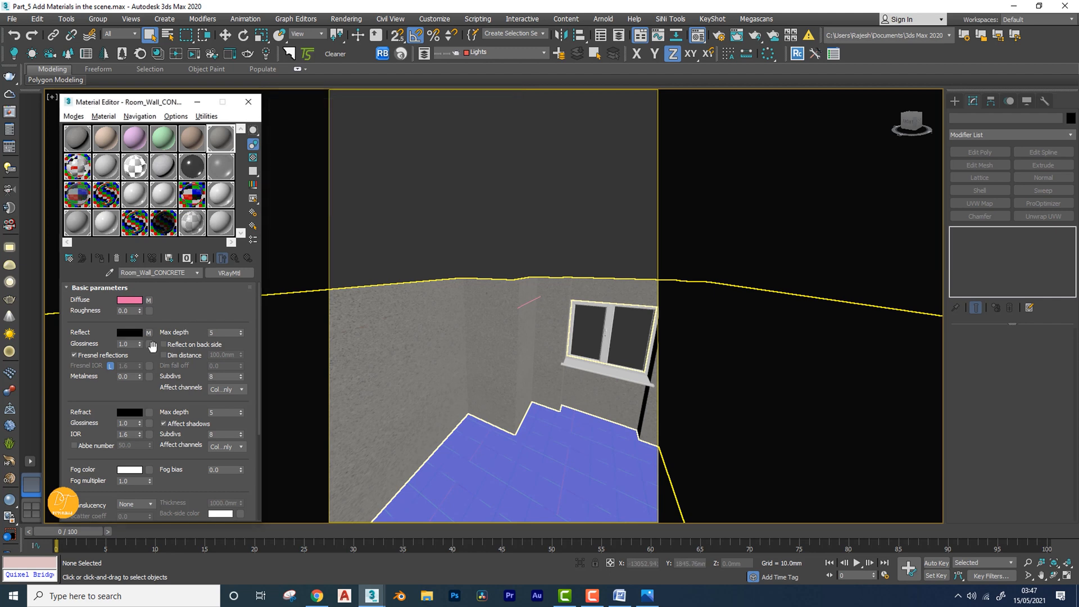
Set the concrete material's reflection glossiness to 0.3 and check the room from the doorway side
text(.3)
key(Return)
scroll(481, 368, down, 5)
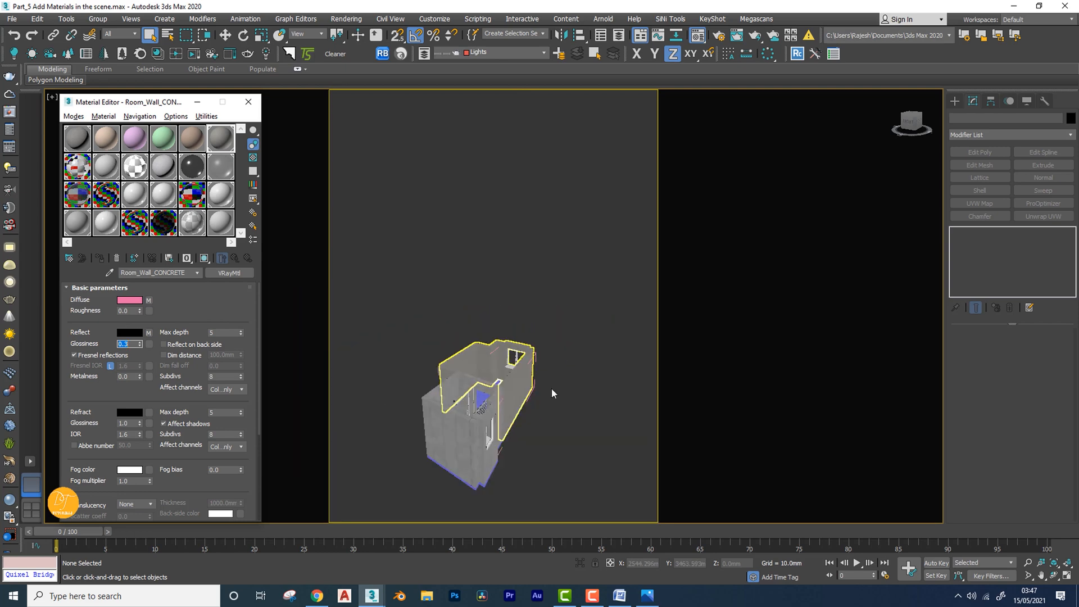
alt+middle_drag(551, 389, 400, 286)
scroll(506, 366, up, 5)
scroll(538, 395, down, 4)
middle_drag(463, 422, 490, 401)
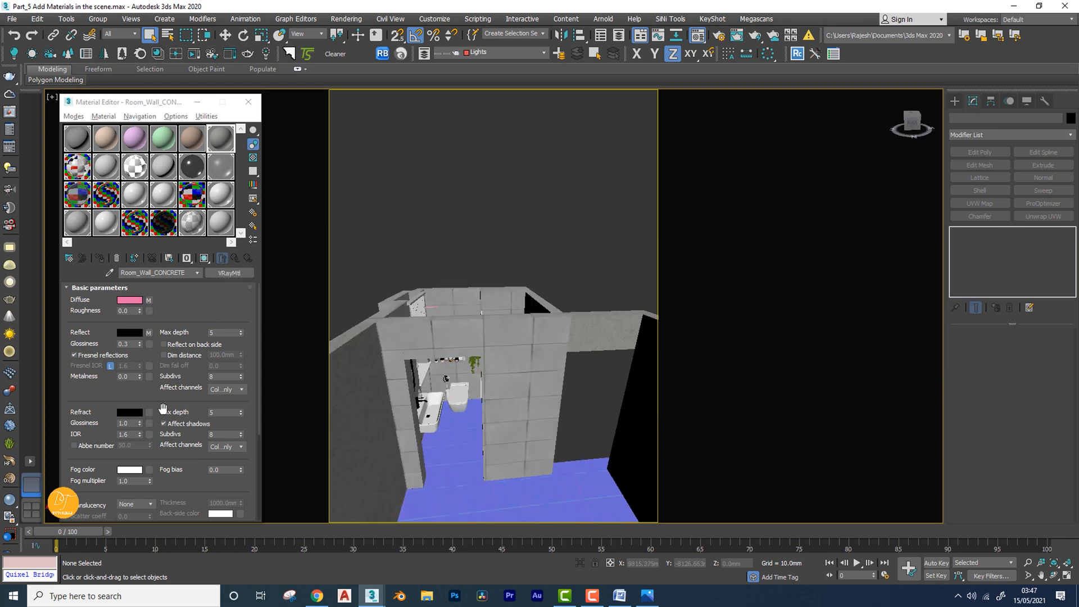
Expand the concrete material's map slots and examine the walls around the bathroom doorway
drag(126, 397, 117, 237)
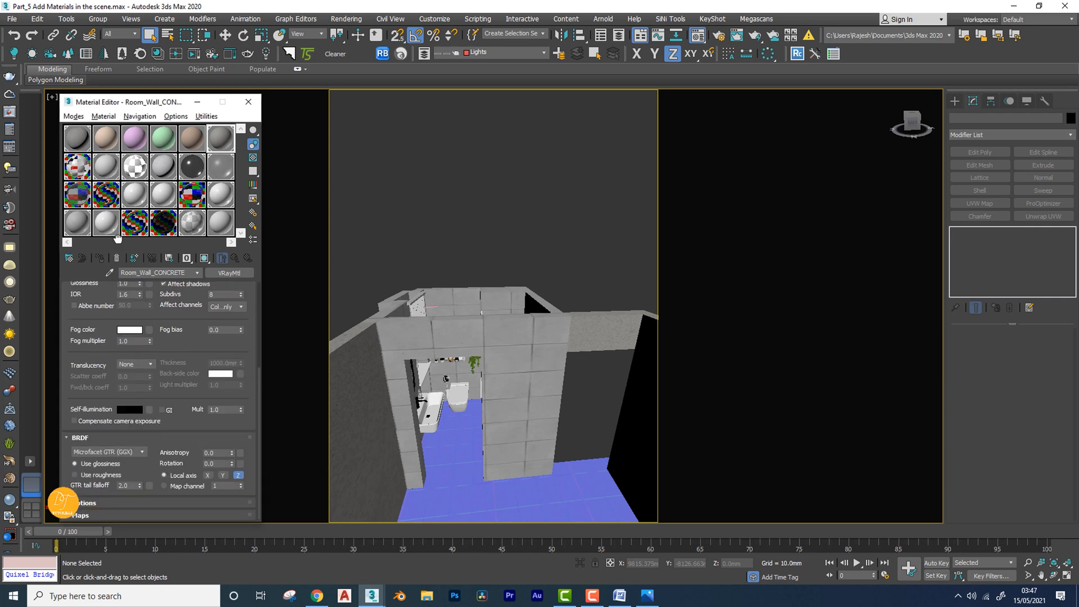
click(103, 515)
middle_drag(534, 428, 541, 391)
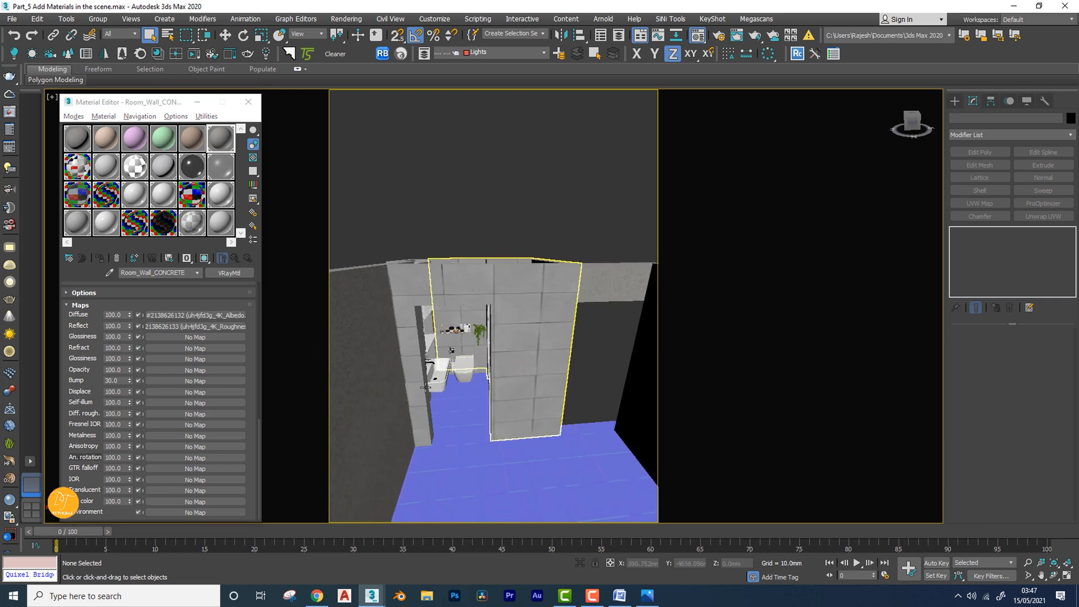
alt+middle_drag(425, 388, 492, 346)
scroll(443, 318, up, 5)
scroll(446, 321, down, 2)
scroll(478, 352, down, 3)
scroll(498, 398, up, 6)
scroll(506, 386, down, 4)
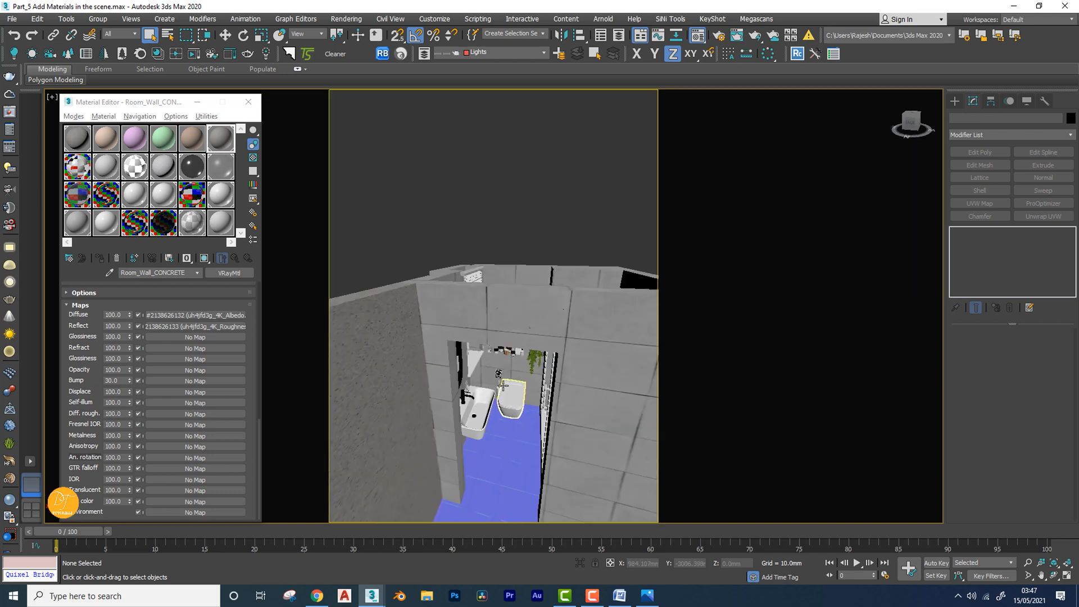
scroll(500, 460, up, 3)
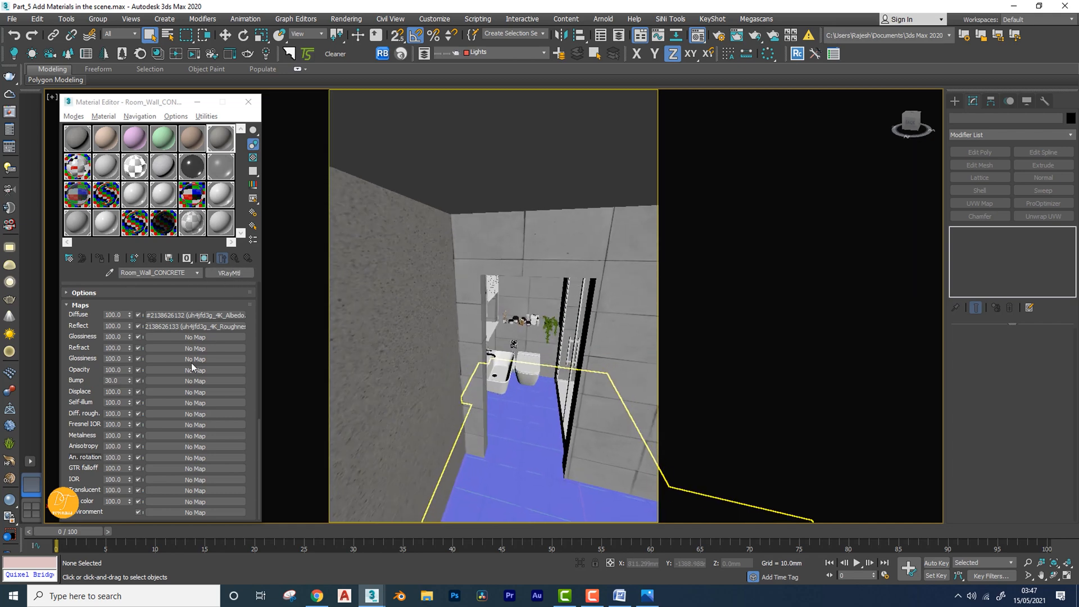
Assign a VRayNormalMap to the bump slot of the Room_Wall_CONCRETE material
click(178, 381)
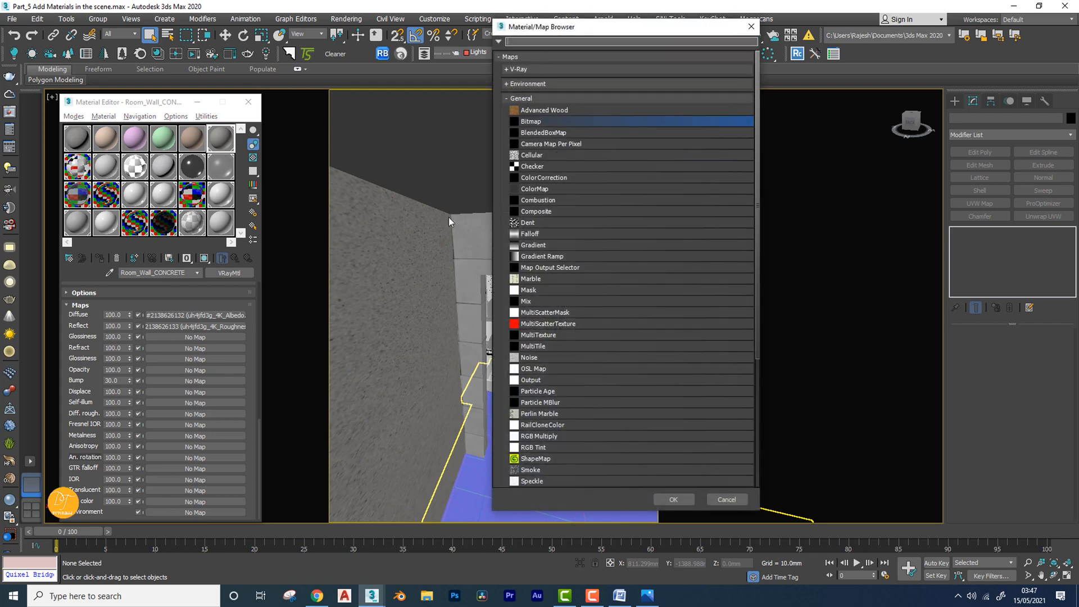
click(520, 70)
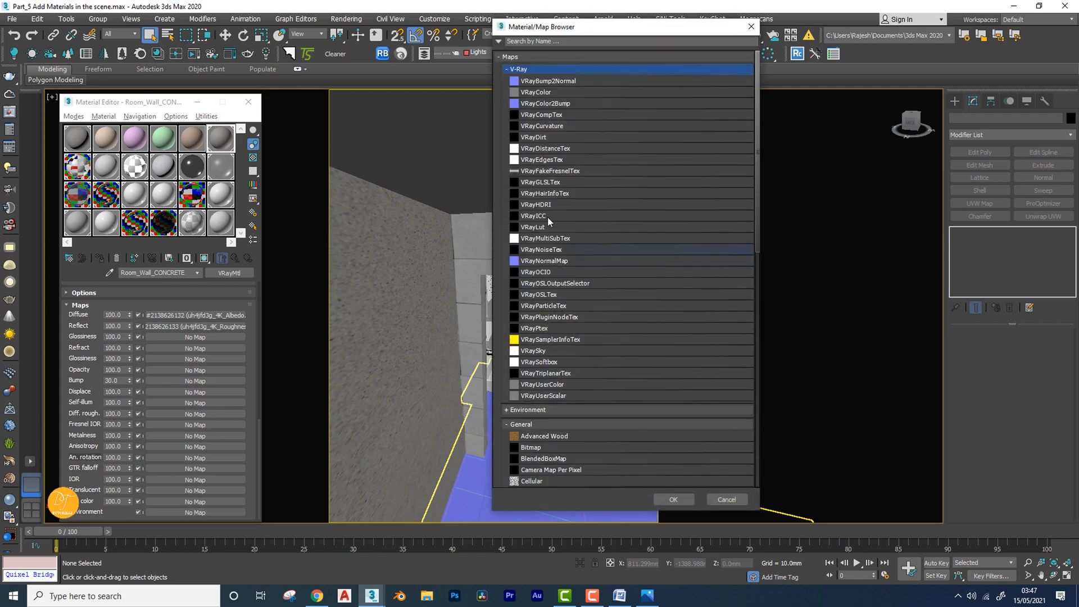
double_click(538, 261)
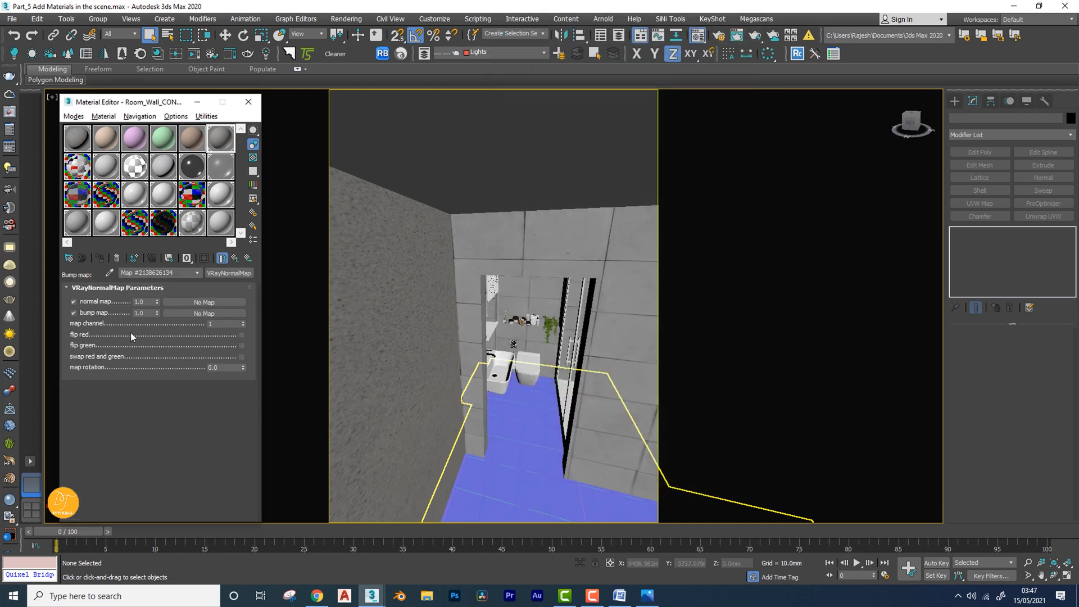
Load the uh4jfd3g_4K_Normal bitmap as the VRayNormalMap's normal map and return to the concrete material's top level
click(207, 301)
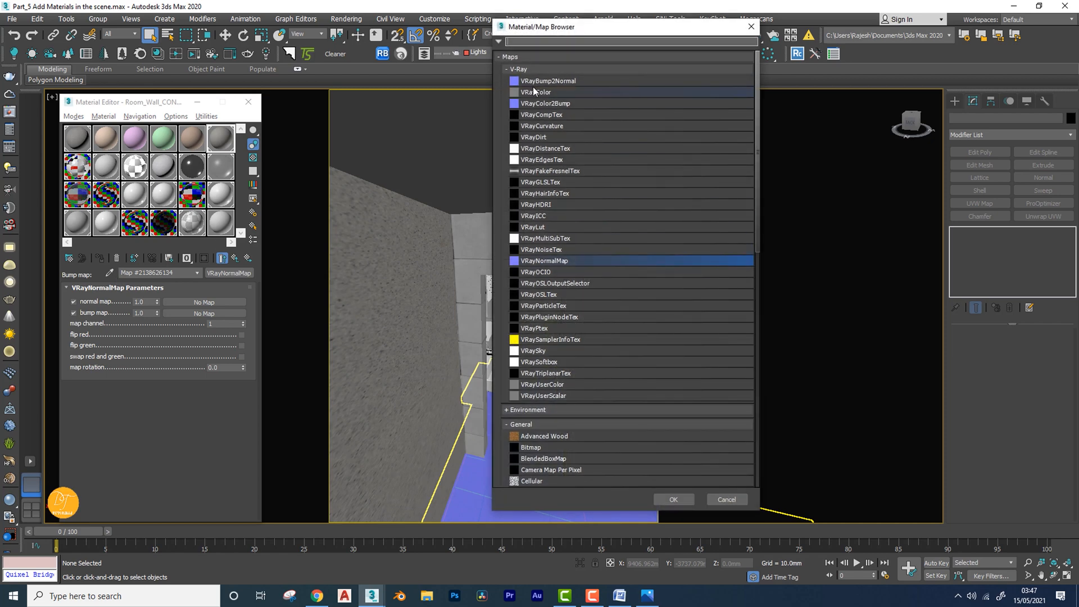
click(520, 69)
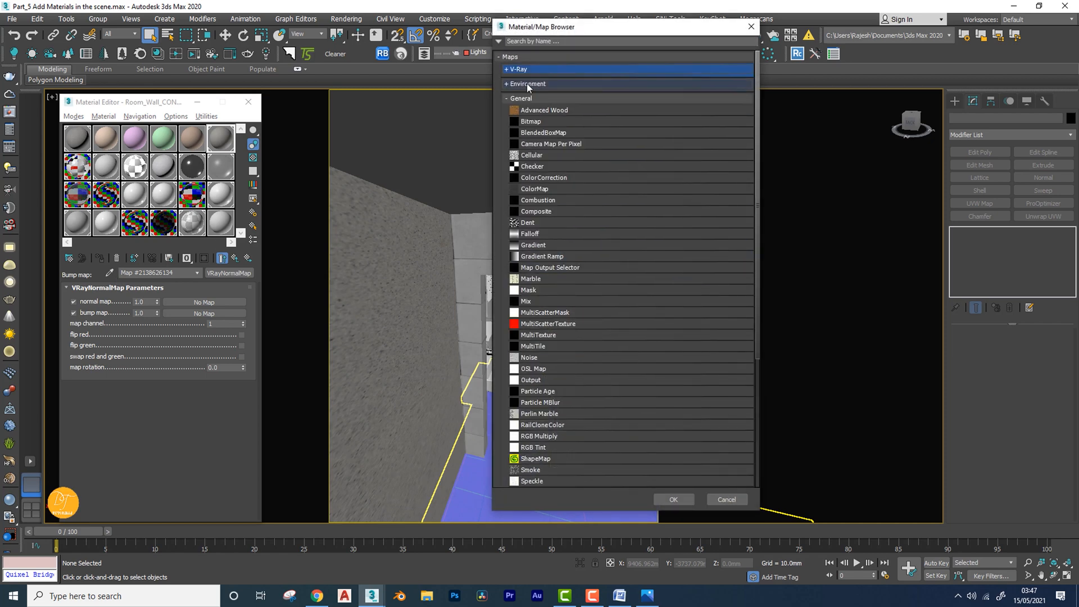
double_click(531, 122)
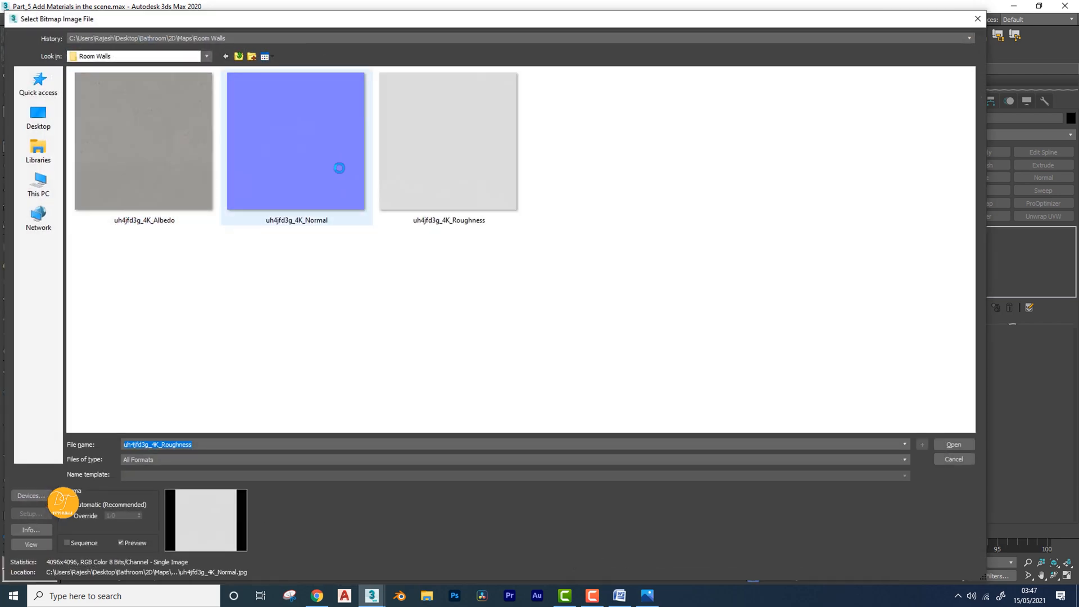
double_click(338, 167)
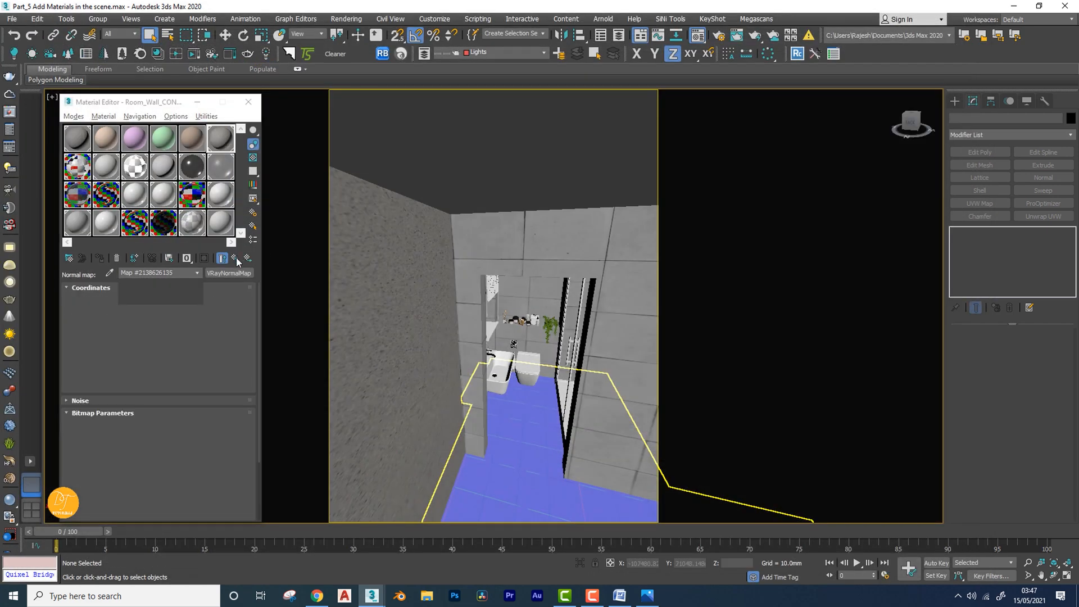
click(235, 258)
click(236, 259)
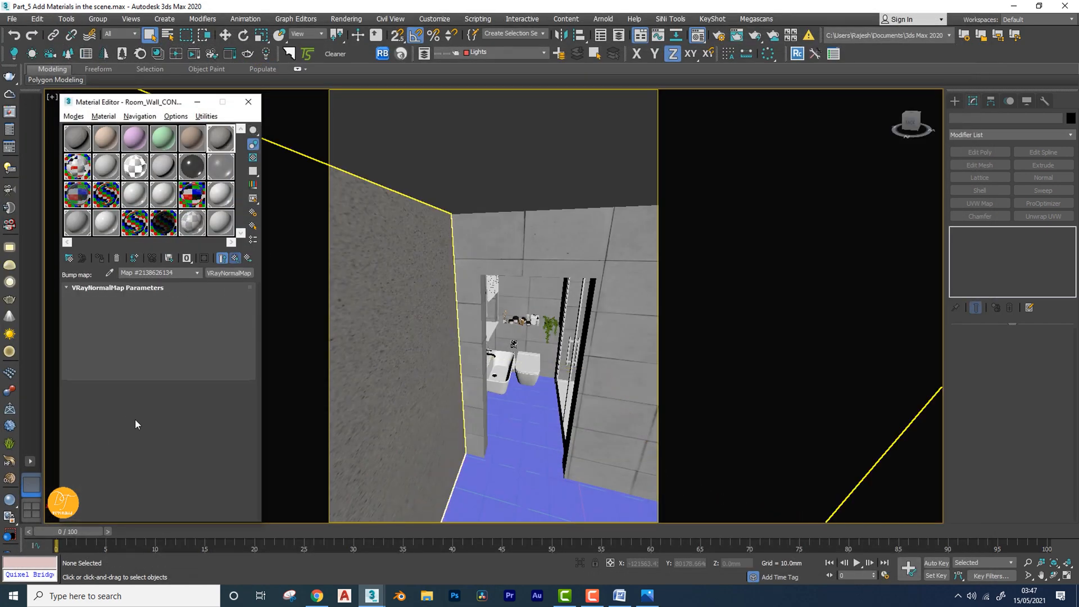
Set the Room_Wall_CONCRETE material's bump amount to 8, checking its enlarged preview, and close the Material Editor
double_click(219, 140)
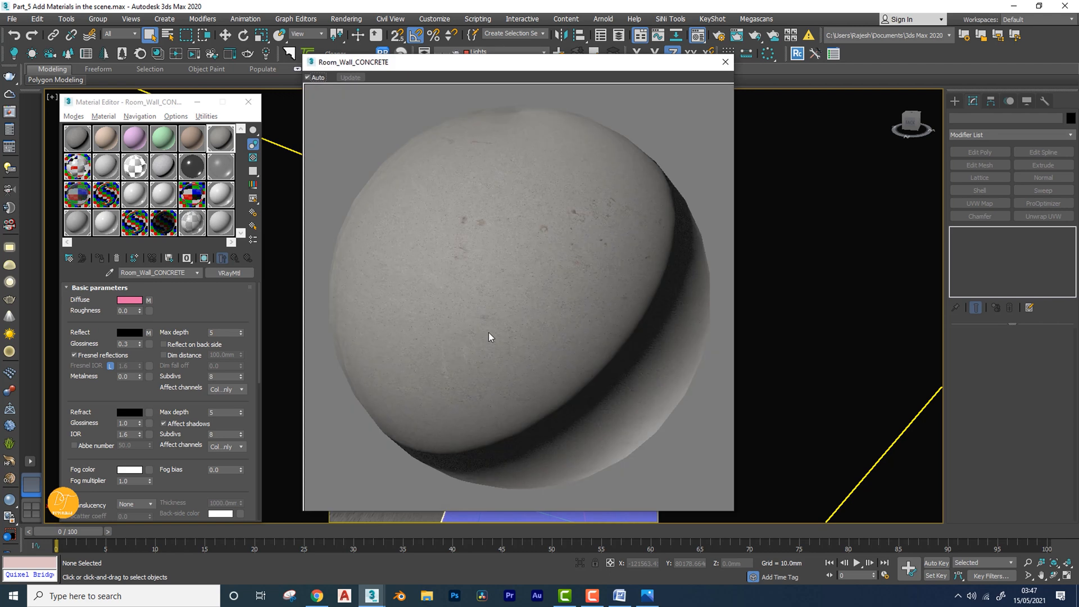
scroll(147, 400, down, 5)
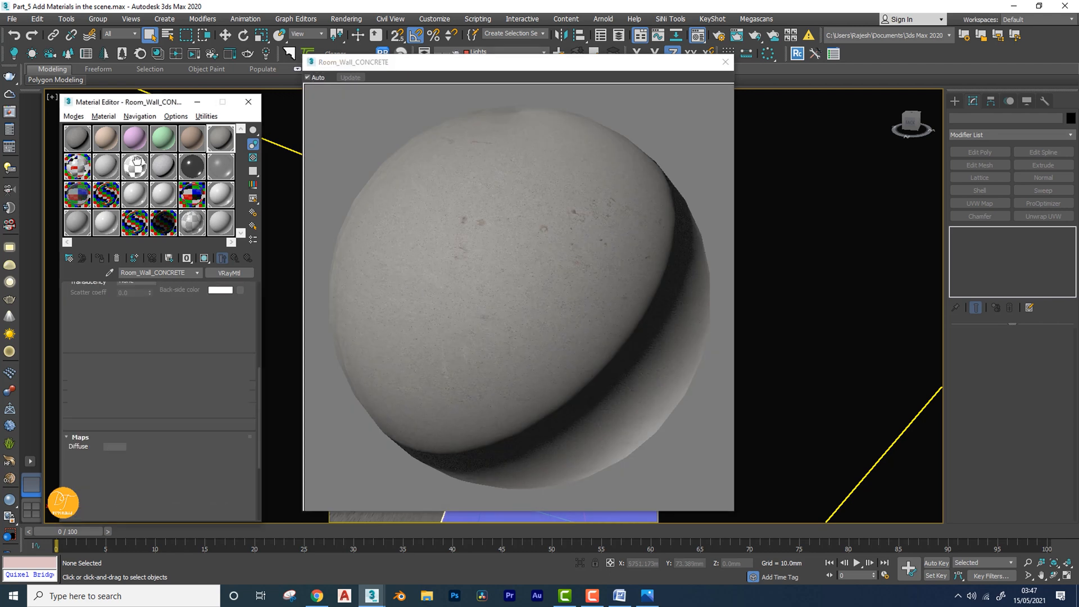
double_click(120, 487)
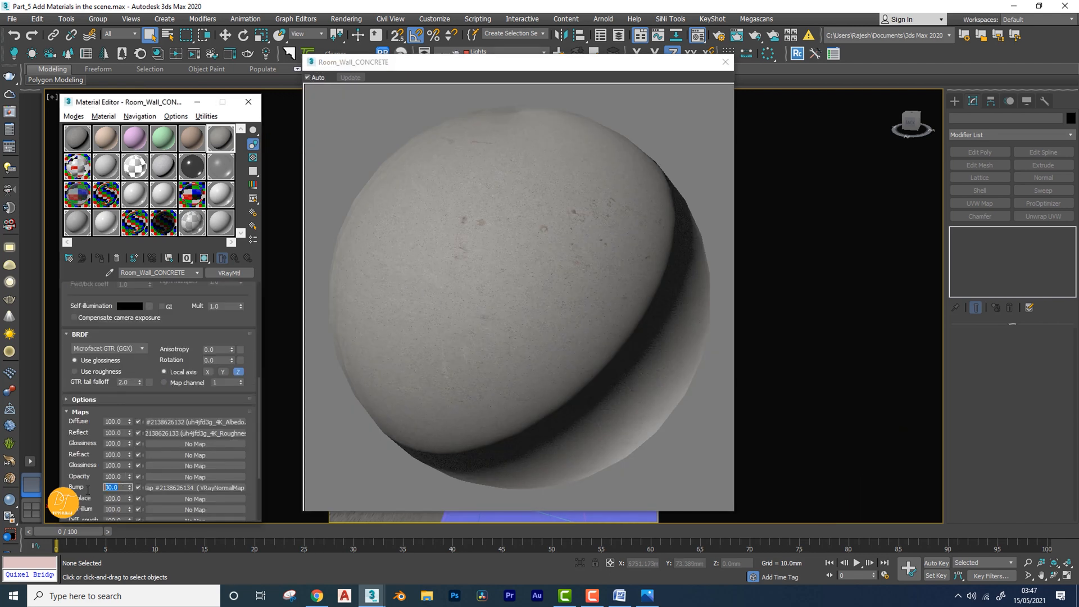
text(8)
key(Return)
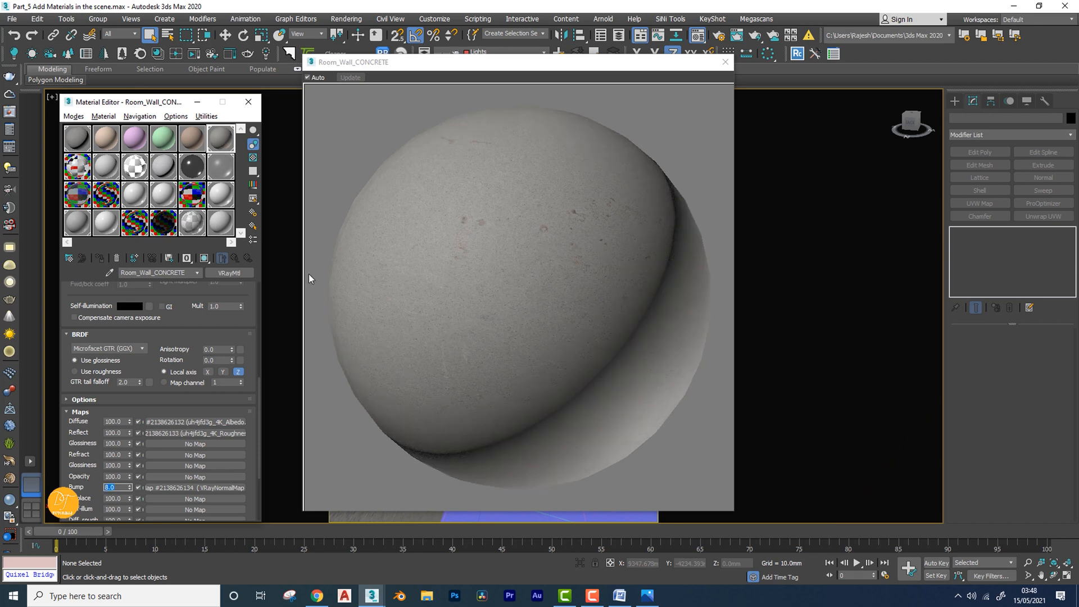
click(724, 62)
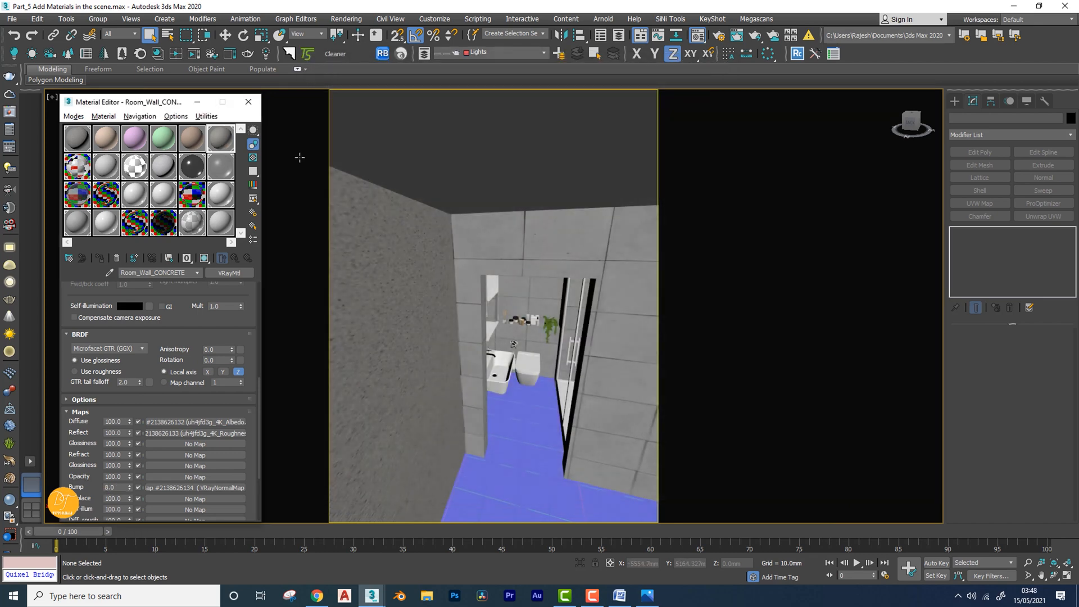
click(248, 102)
Unhide all scene objects and save the scene with the VRayCam001 camera view active
scroll(519, 309, down, 5)
alt+middle_drag(519, 309, 528, 351)
middle_drag(528, 351, 356, 383)
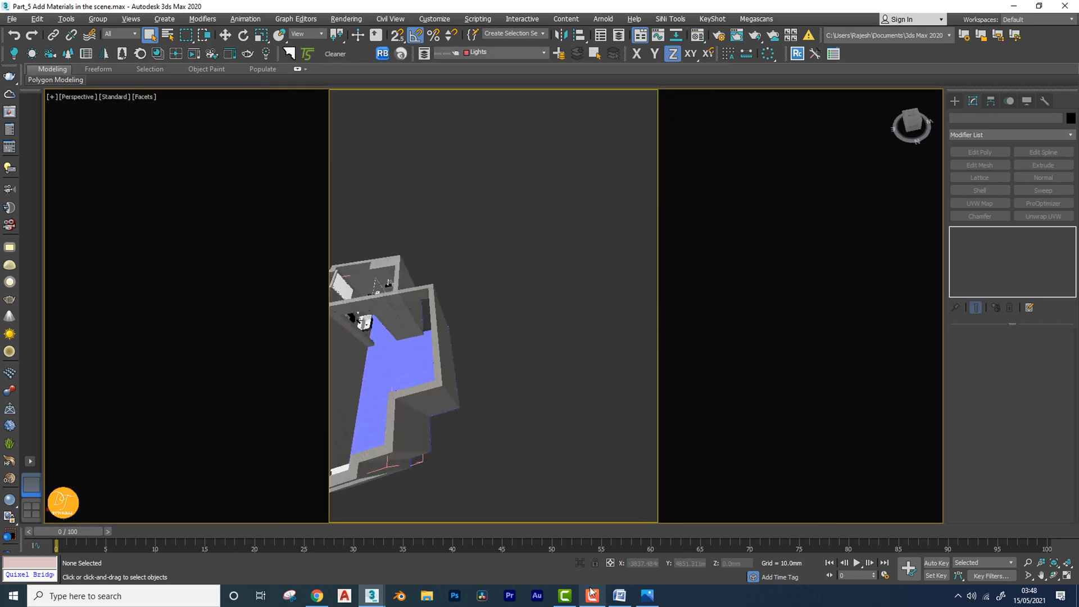
alt+middle_drag(595, 389, 554, 270)
right_click(552, 268)
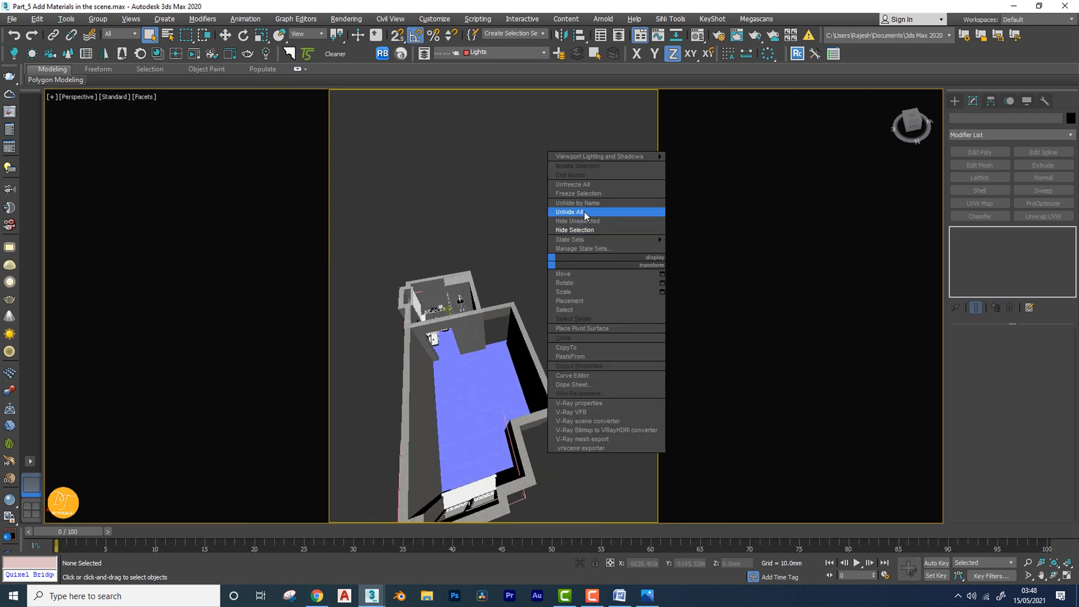
click(580, 211)
key(c)
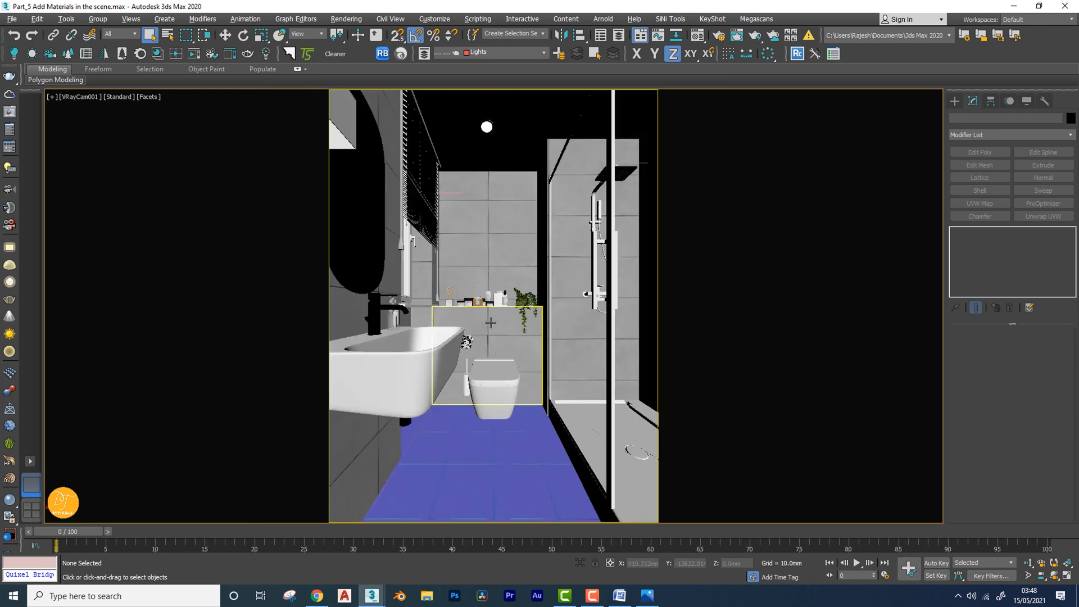
click(11, 19)
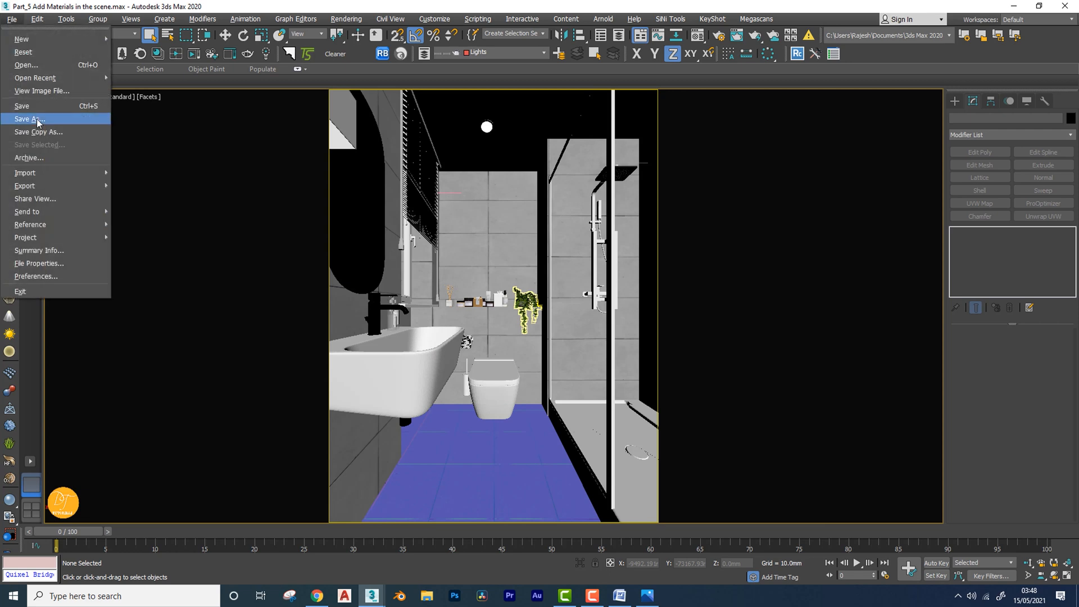
click(25, 108)
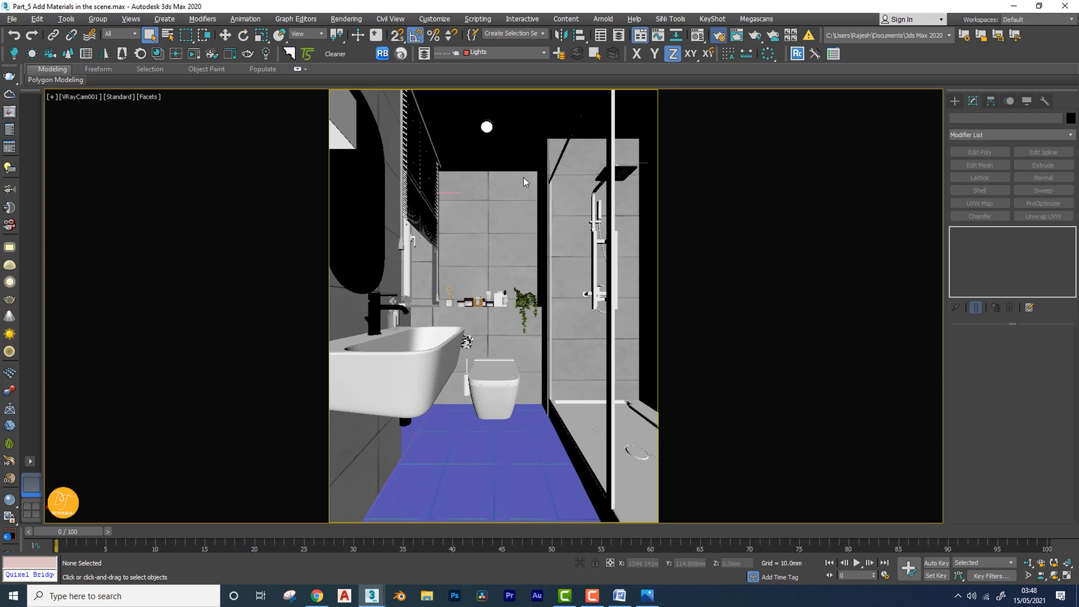
Open the V-Ray render setup and start a test render of VRayCam001, stopping it early
click(718, 35)
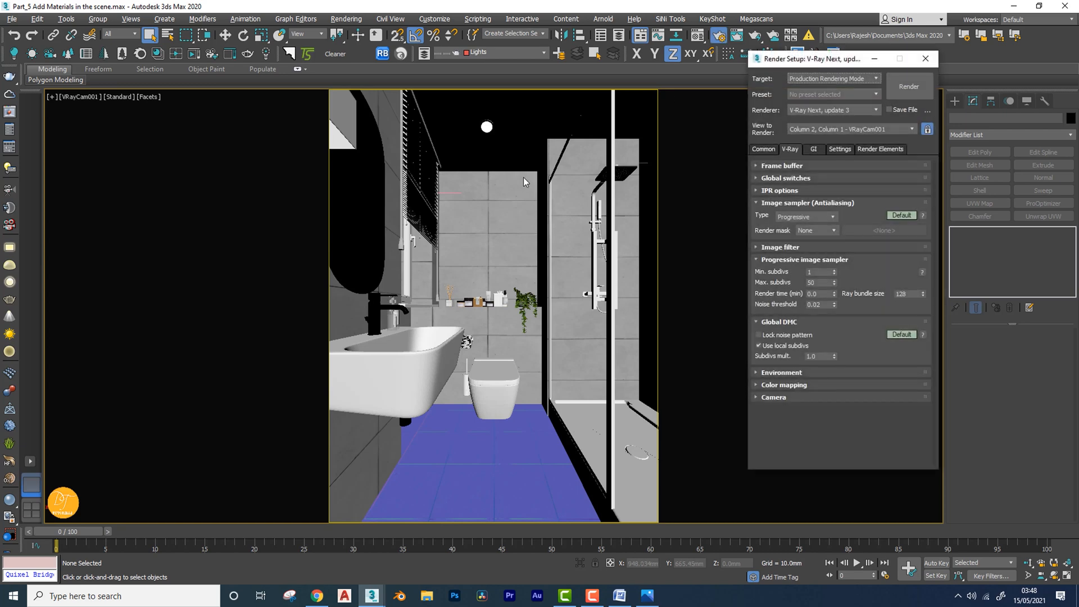
drag(862, 65, 698, 68)
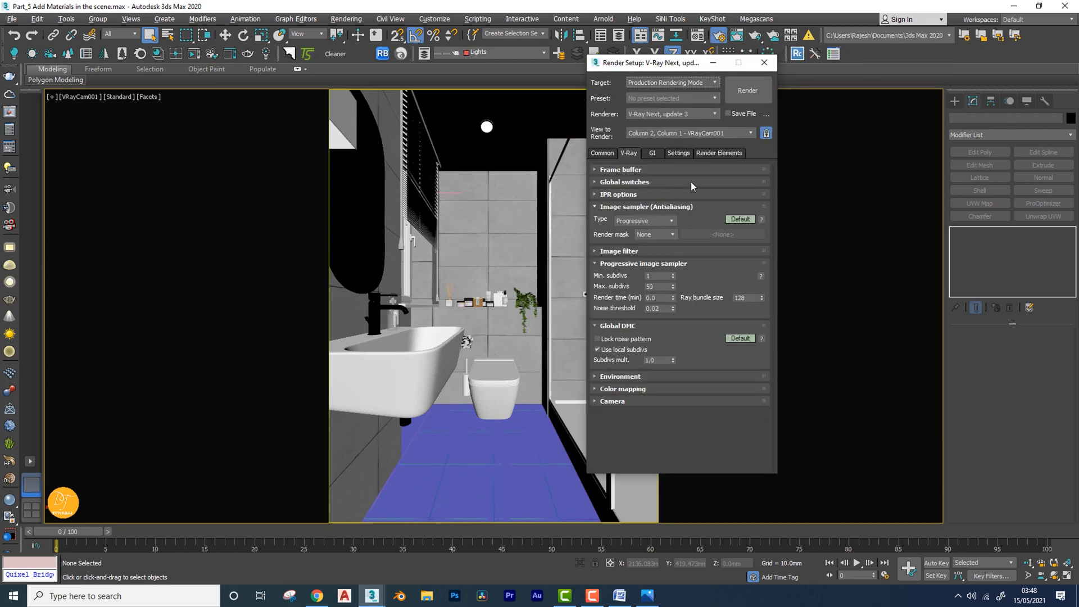
click(744, 93)
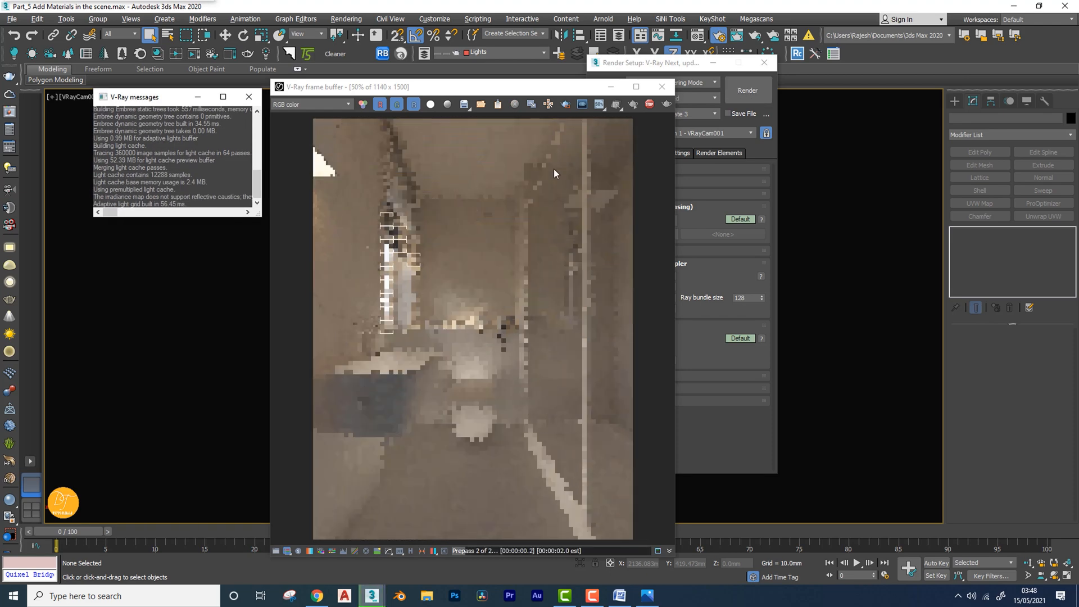
drag(479, 88, 375, 29)
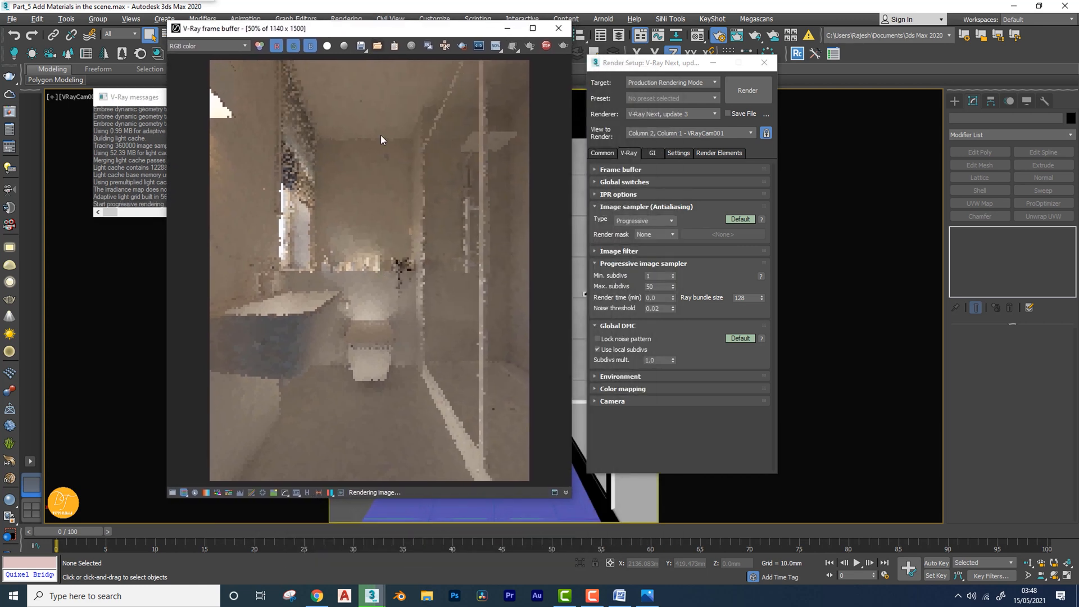
click(546, 46)
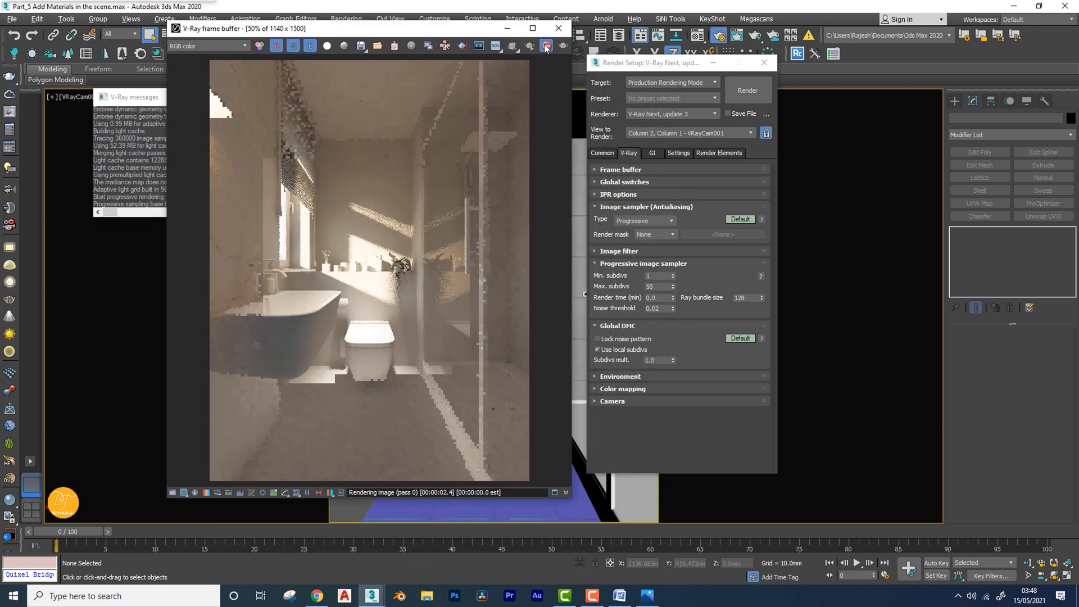
Disable the material override in V-Ray's global switches and render the camera view again
click(611, 181)
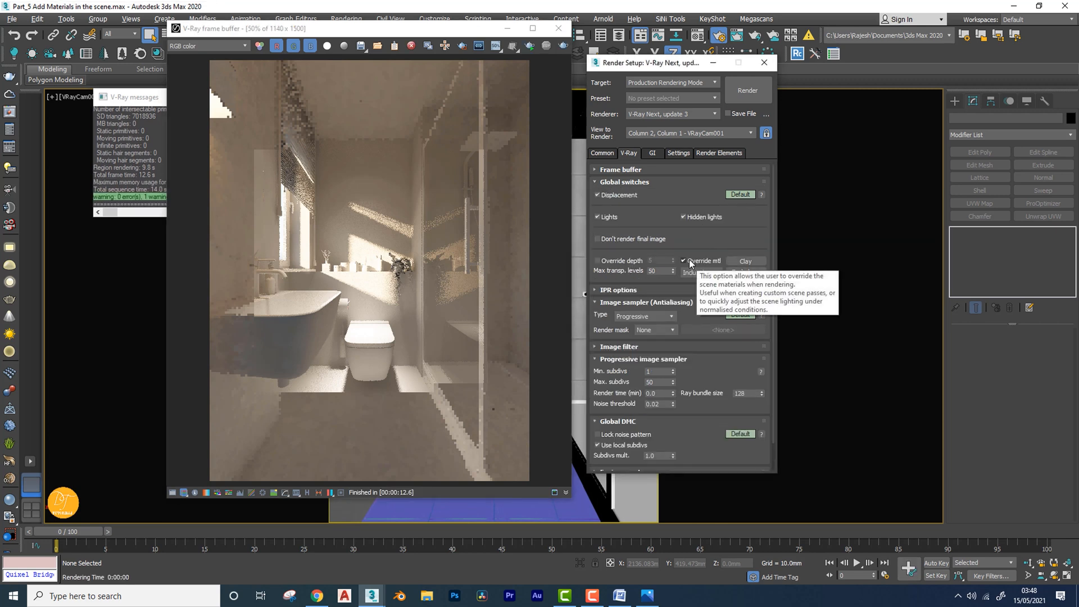
click(689, 258)
click(563, 45)
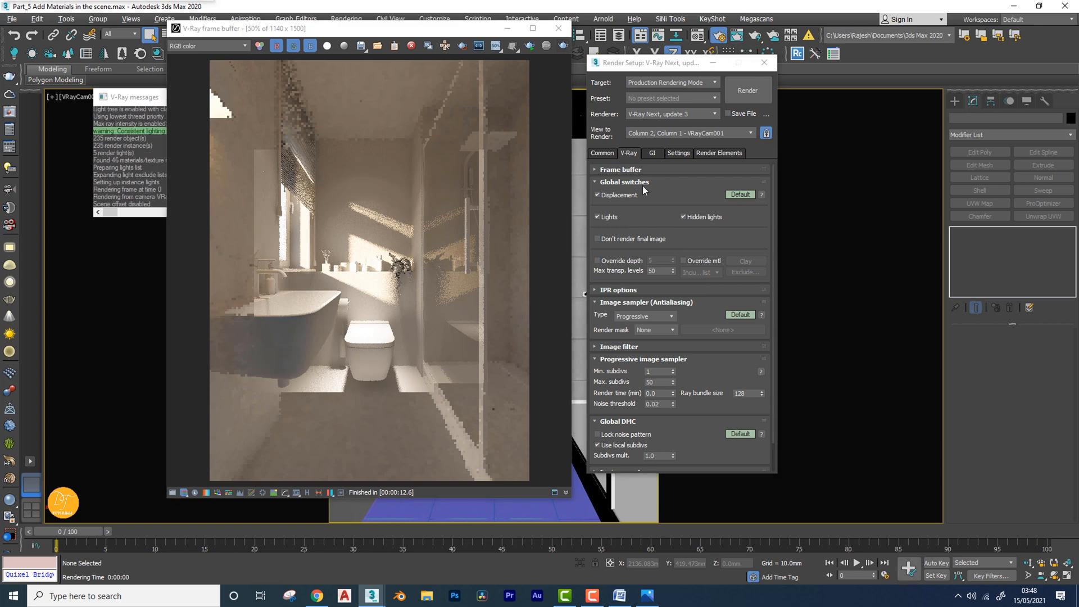
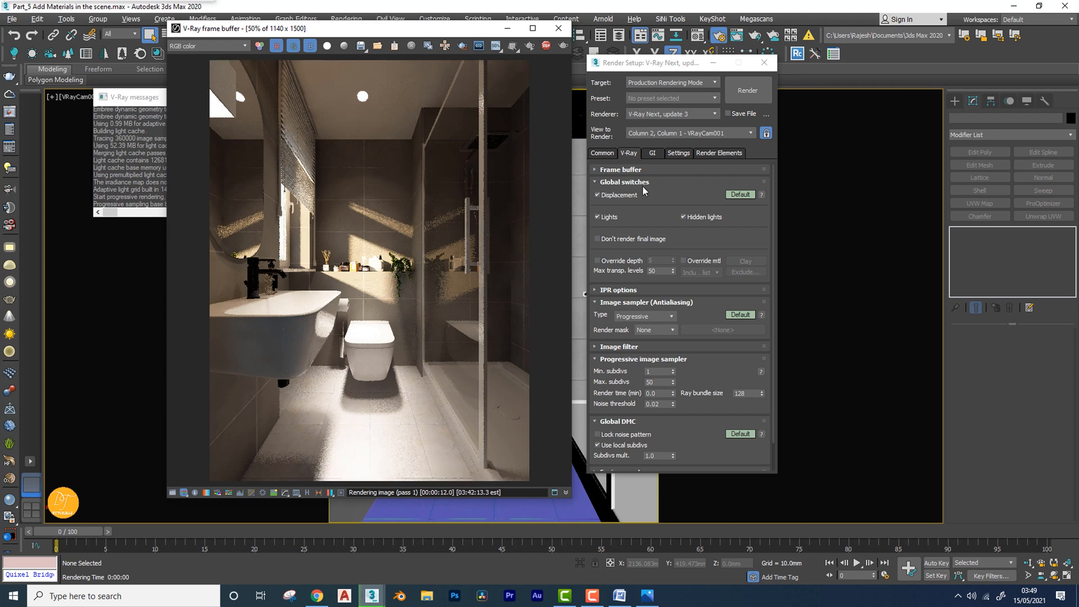
Enlarge the frame buffer and examine the rendered wall tiles, shower glass and shower fittings up close
click(532, 28)
scroll(646, 132, up, 1)
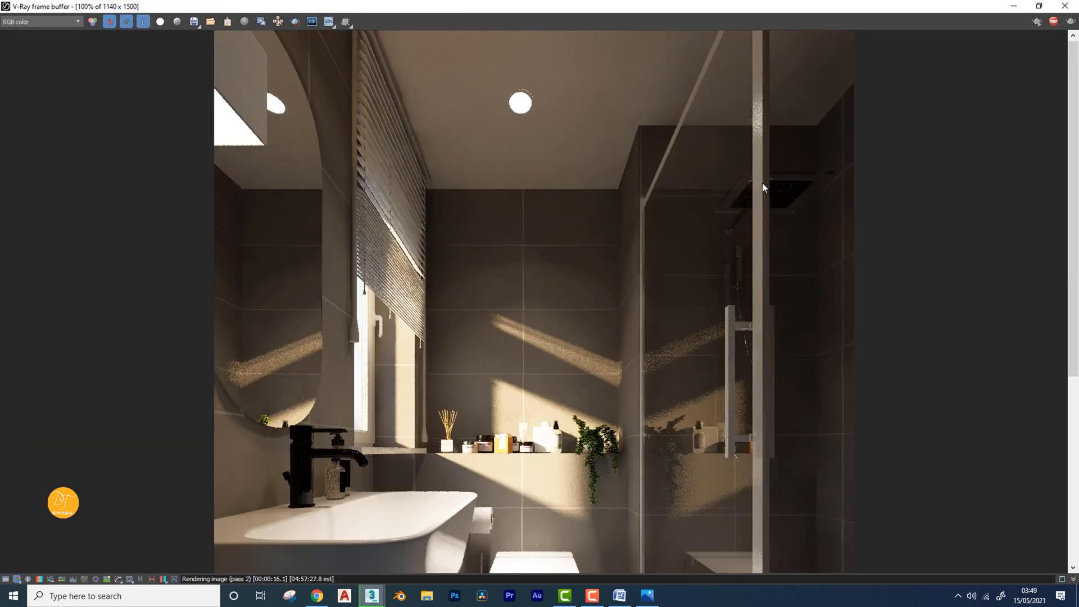
scroll(826, 189, up, 1)
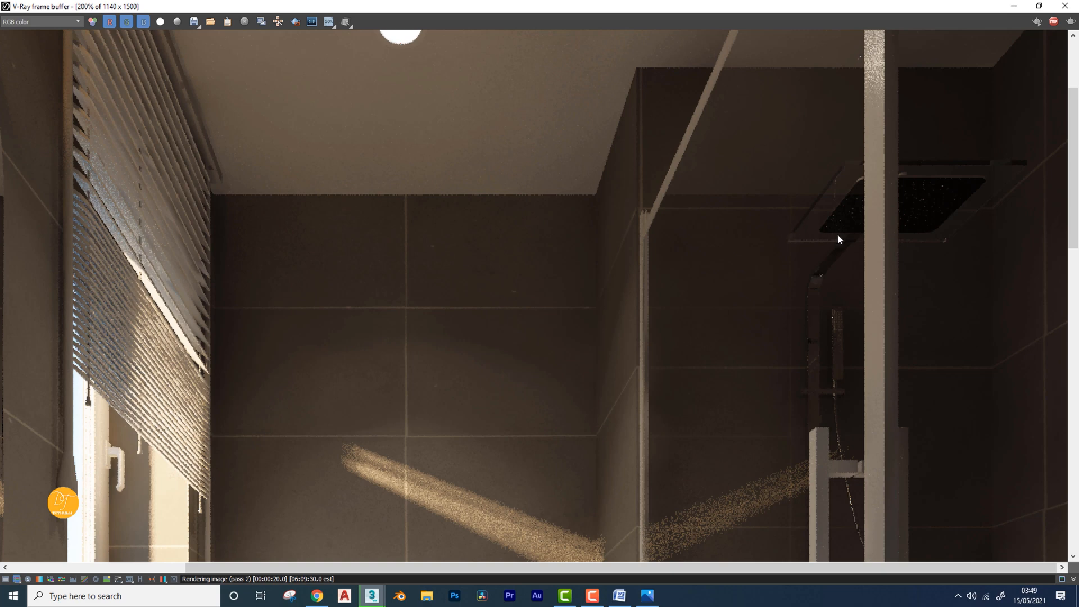
middle_drag(833, 374, 817, 289)
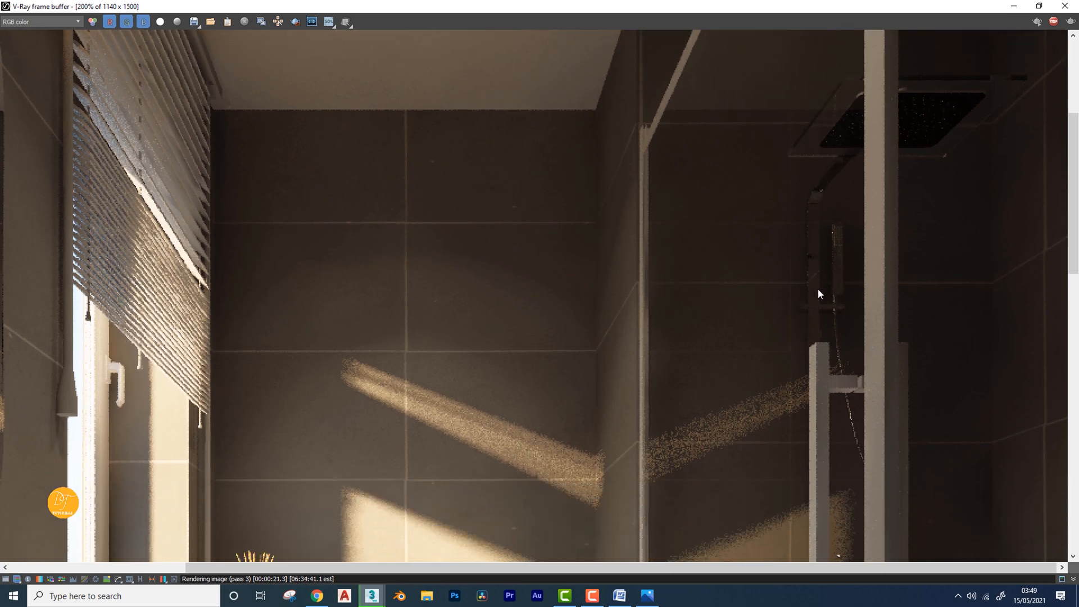
middle_drag(834, 363, 821, 222)
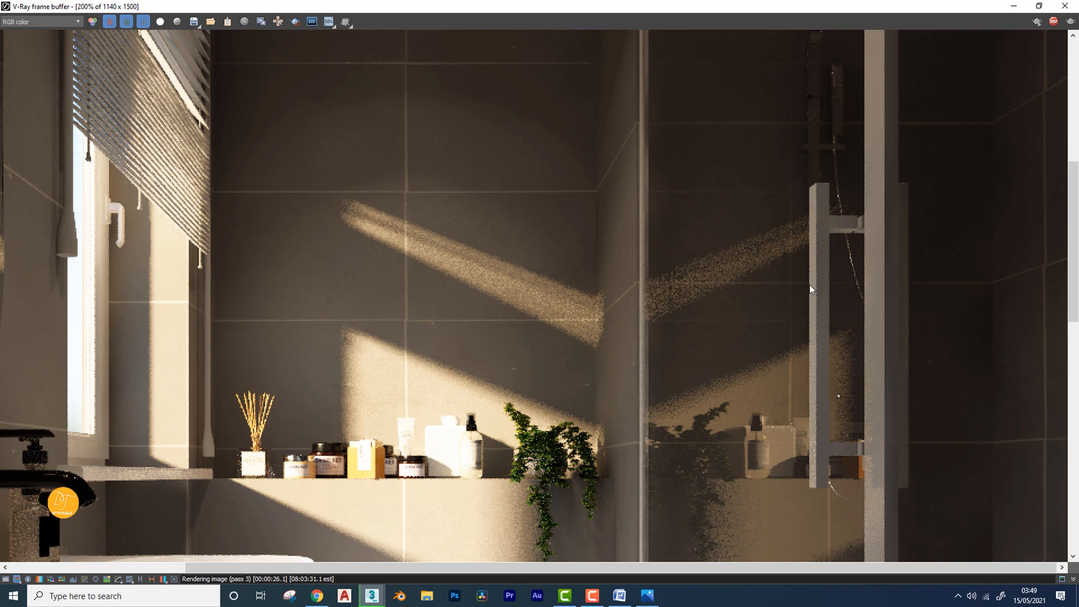
scroll(809, 285, down, 2)
scroll(727, 204, up, 2)
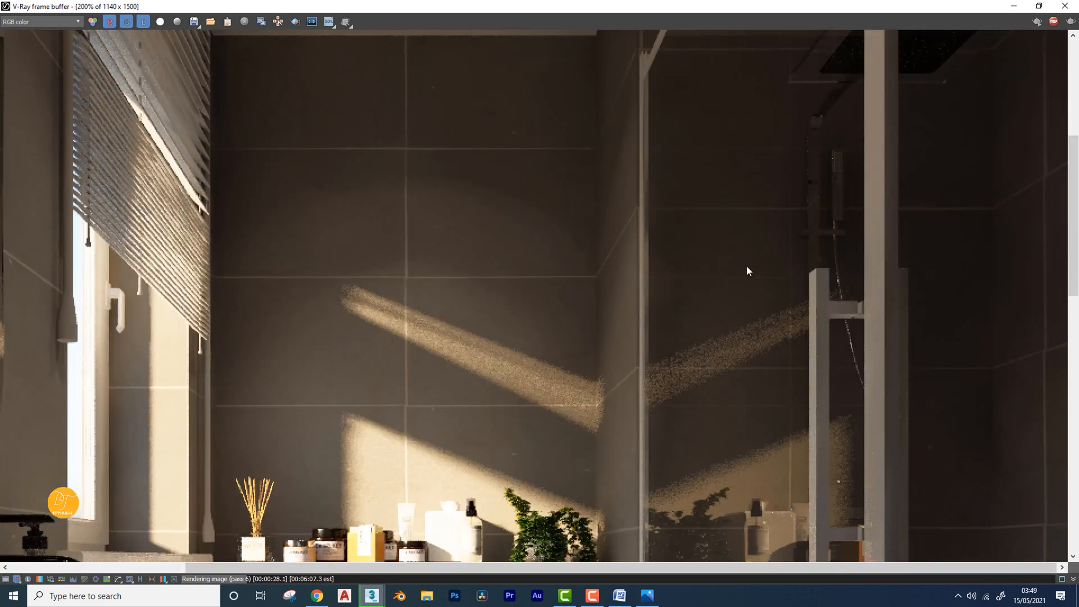
scroll(797, 284, down, 1)
scroll(754, 236, up, 3)
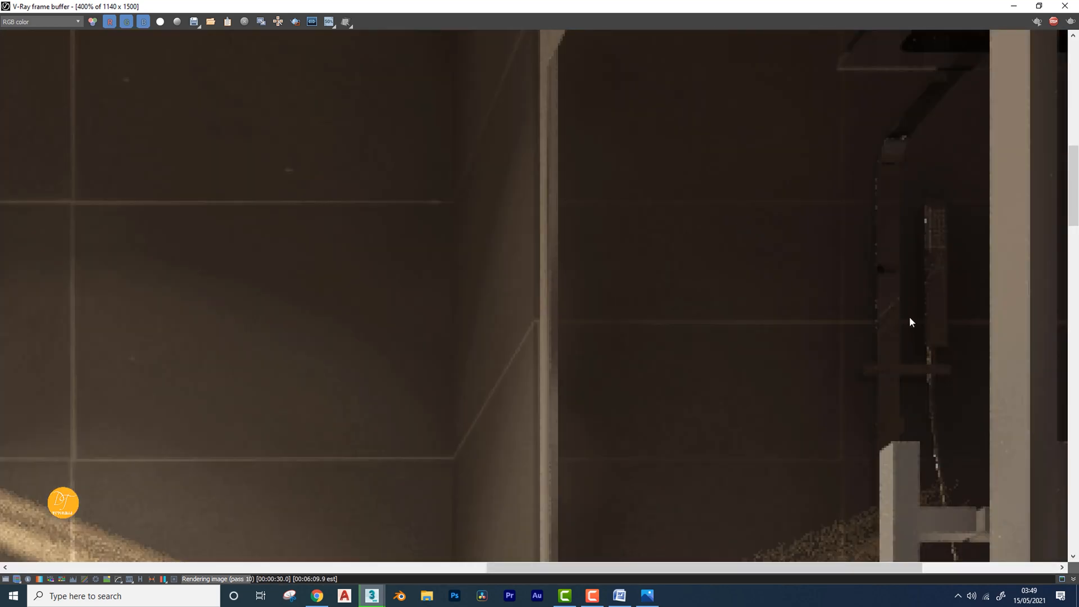
middle_drag(864, 320, 831, 245)
scroll(834, 331, down, 3)
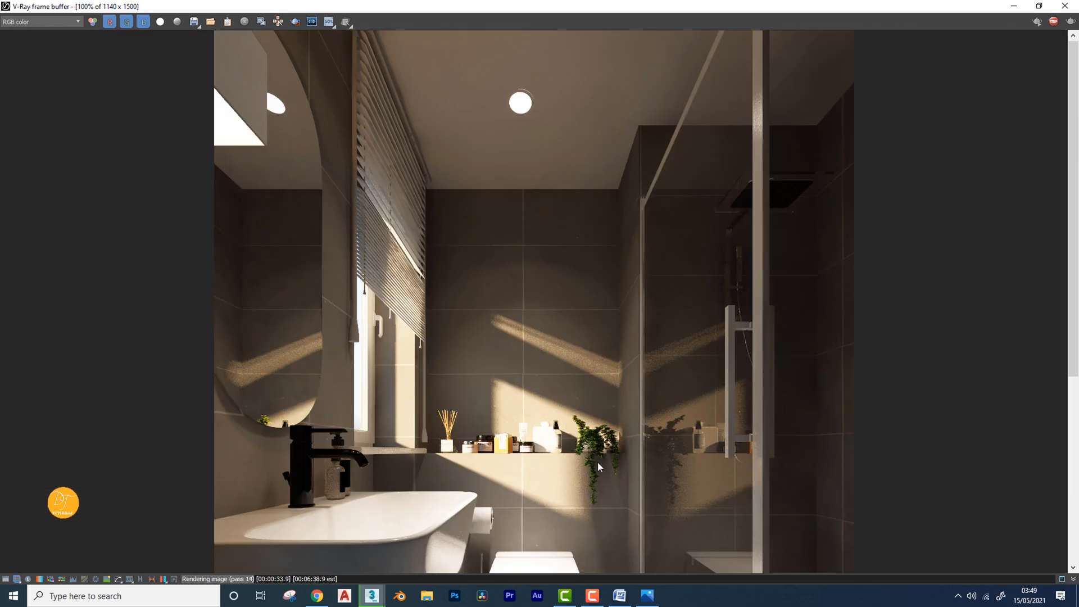
Examine the shelf items, toilet, floor tiles, basin and black tap in the render
middle_drag(572, 457, 565, 388)
scroll(545, 367, up, 1)
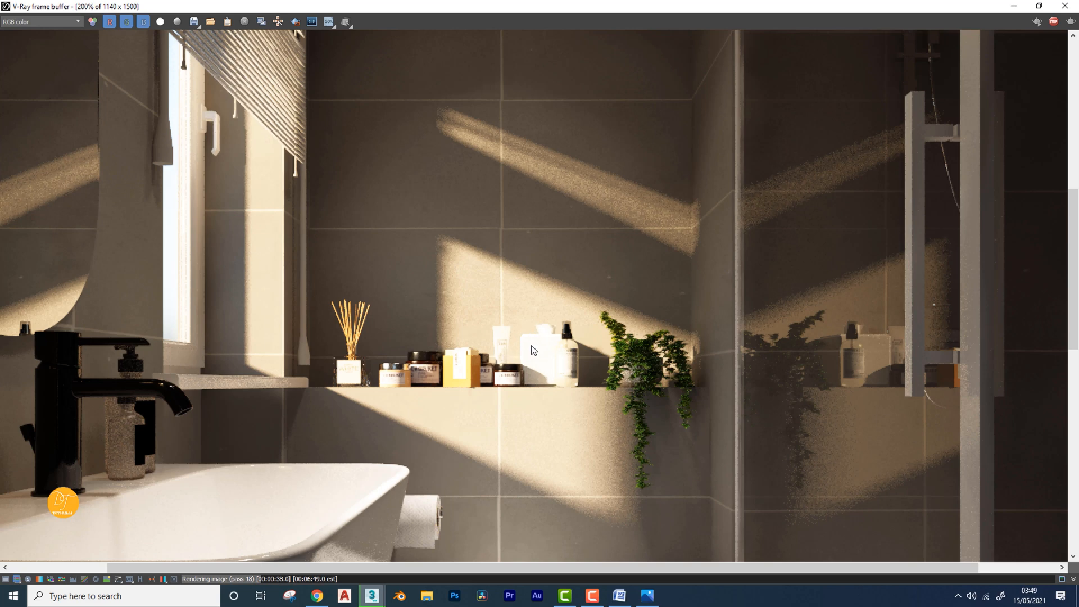
scroll(532, 349, down, 1)
scroll(564, 363, down, 1)
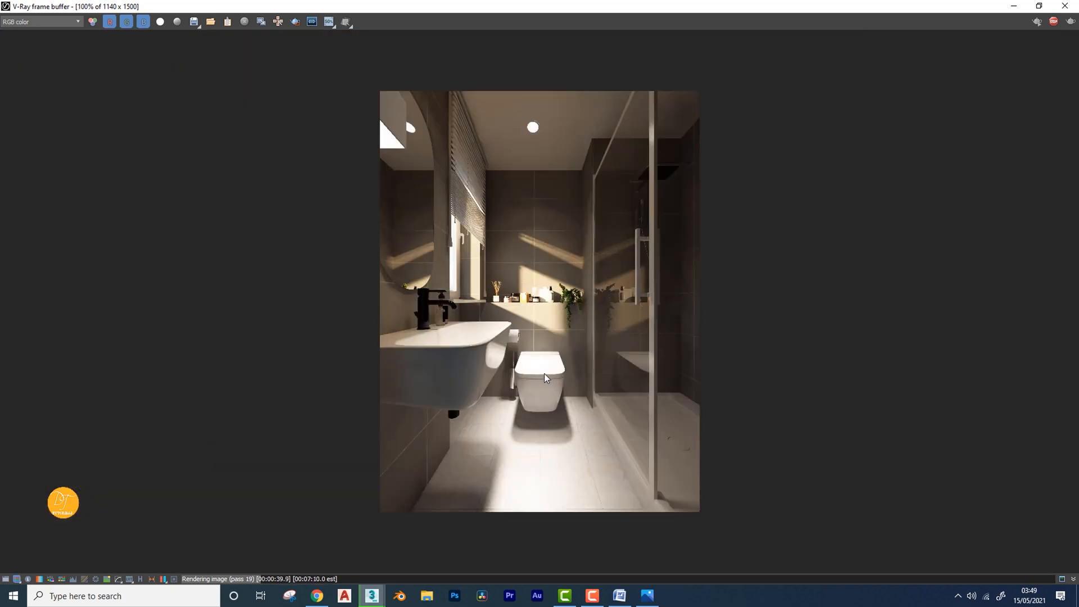
scroll(562, 228, up, 1)
middle_drag(549, 243, 541, 271)
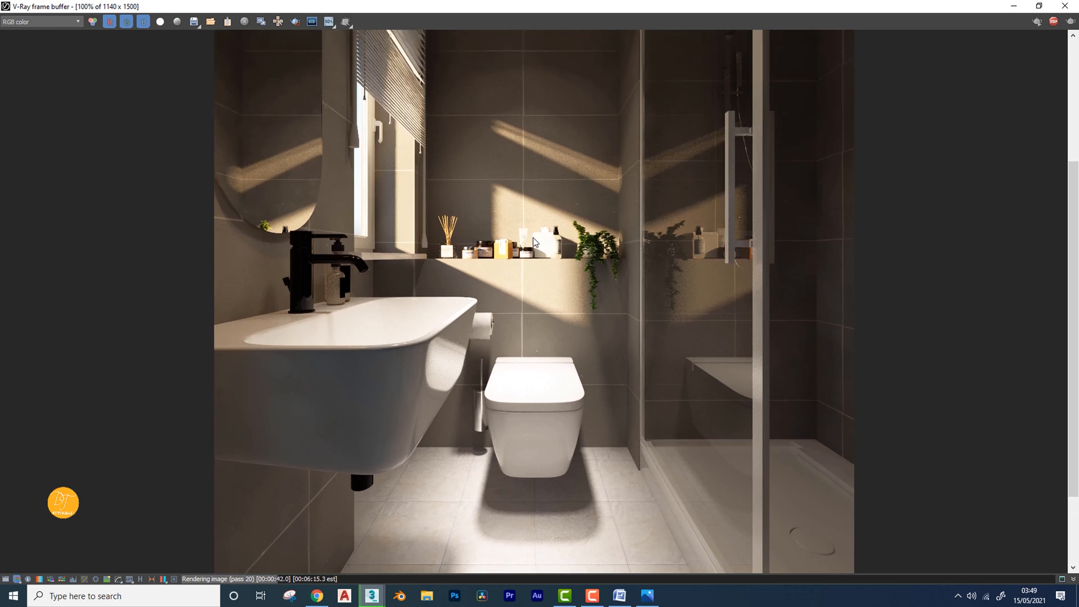
middle_drag(629, 427, 616, 247)
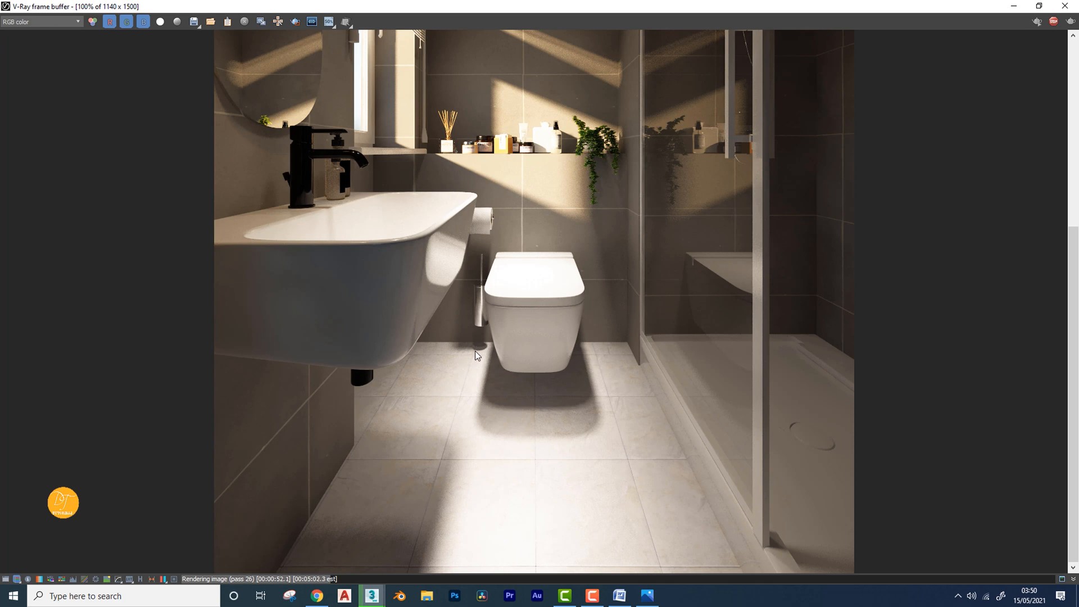
middle_drag(528, 309, 510, 427)
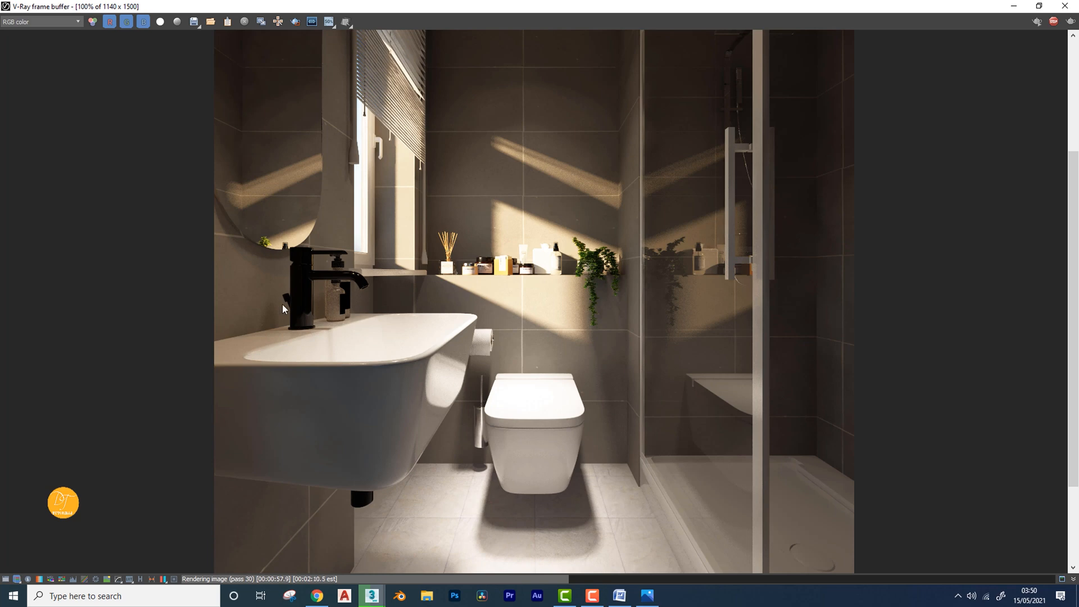
middle_drag(302, 258, 319, 382)
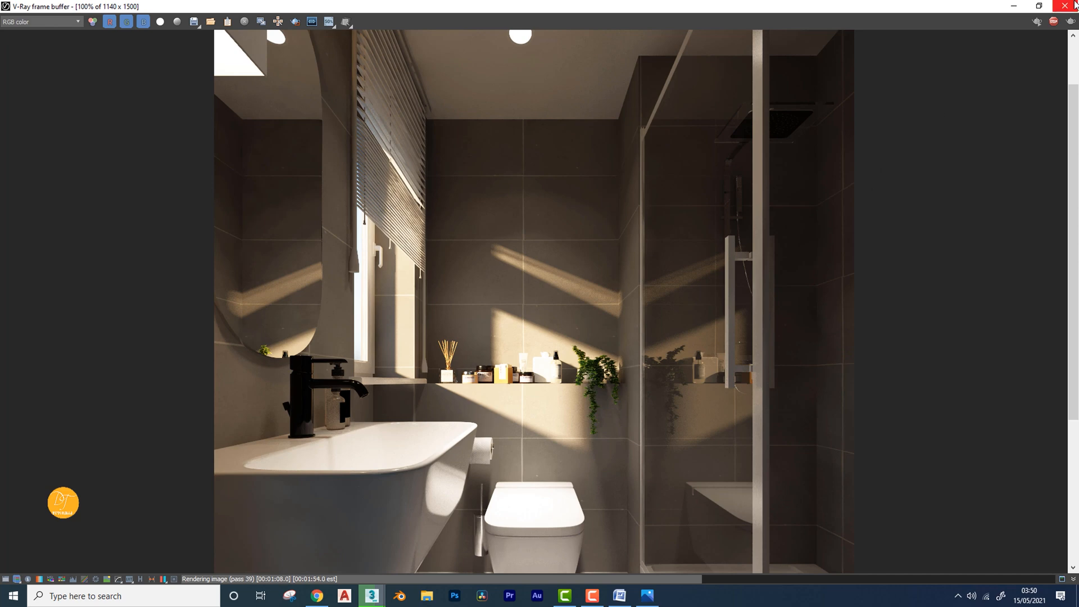
Stop the render and minimize the frame buffer, V-Ray messages and render setup windows
click(1053, 21)
click(1013, 7)
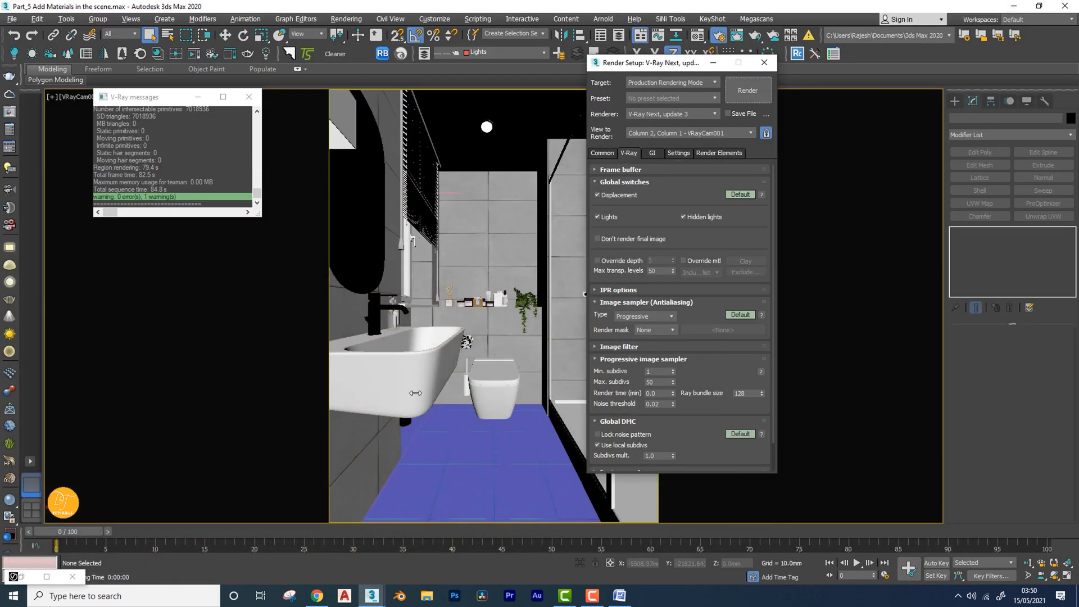
click(197, 98)
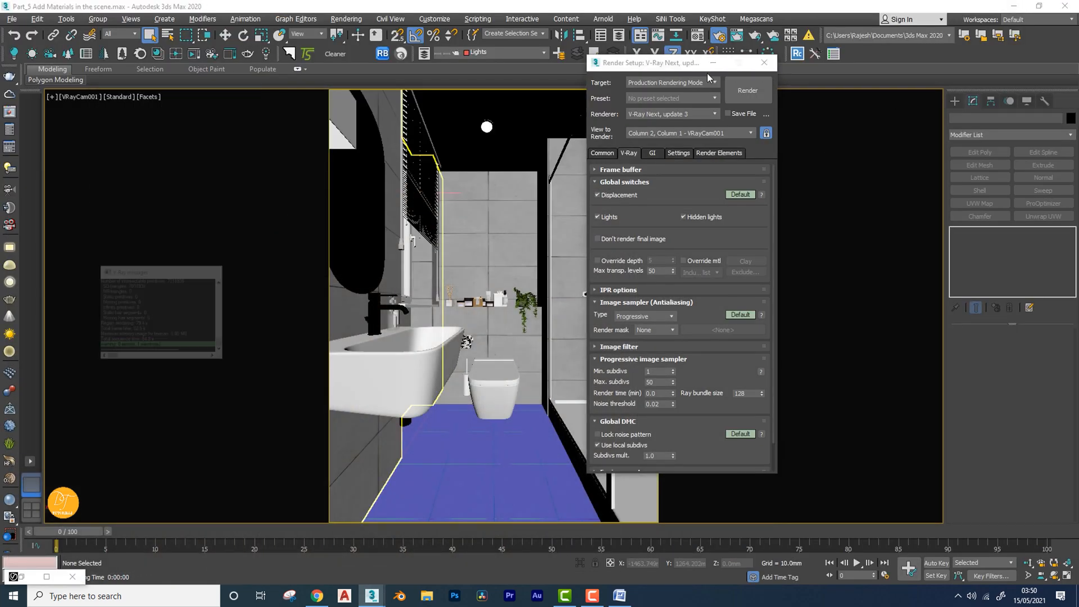
click(750, 63)
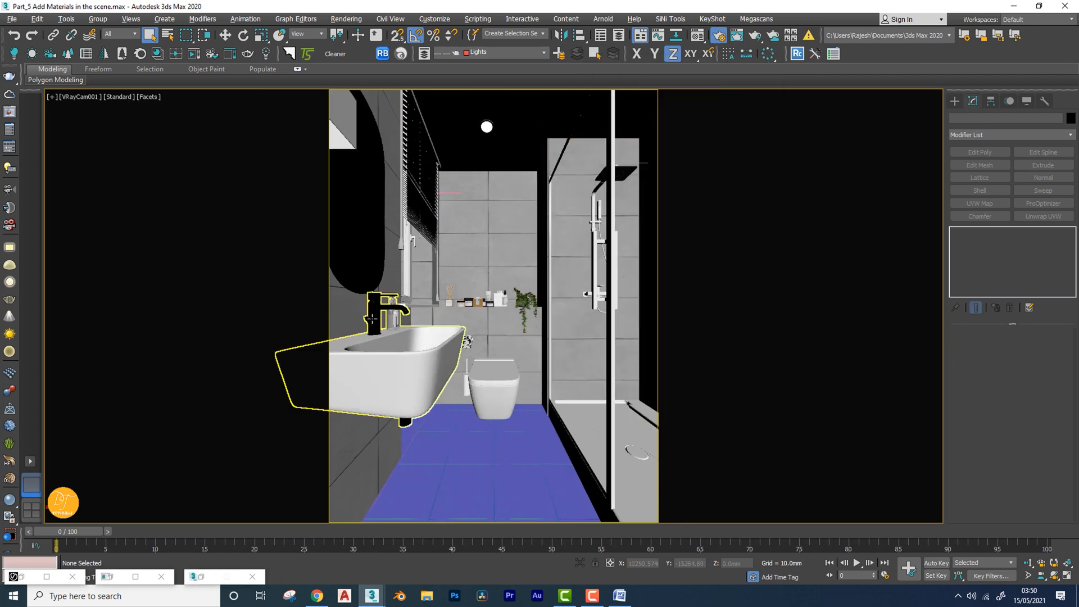
Select the washbasin group, frame its tap up close in the perspective view and bring up the Lamp_Metal material for editing
click(373, 316)
key(p)
key(z)
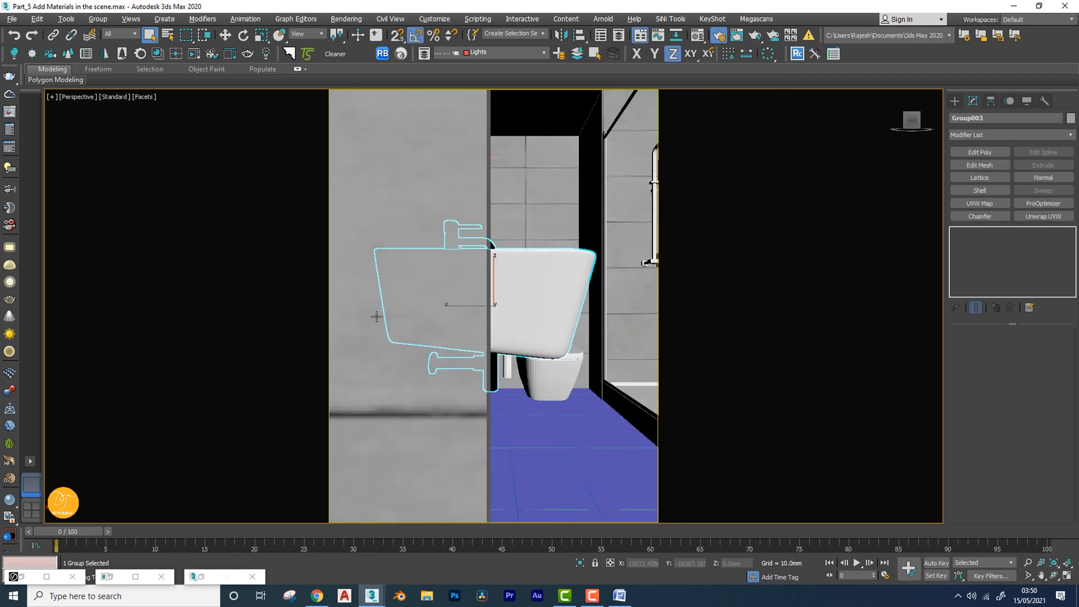
alt+middle_drag(364, 355, 421, 325)
scroll(423, 291, up, 4)
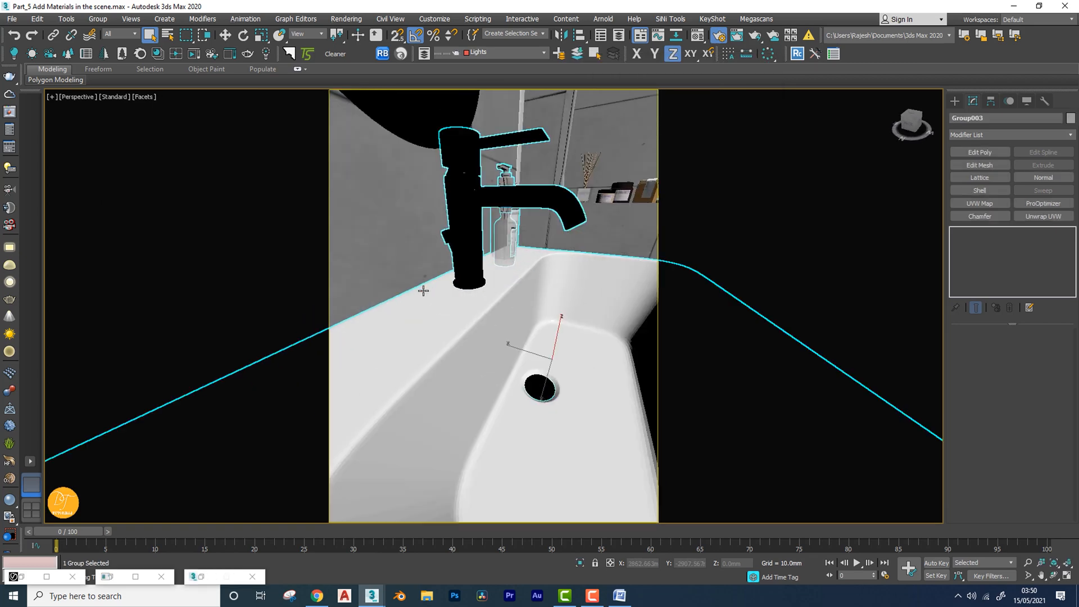
key(m)
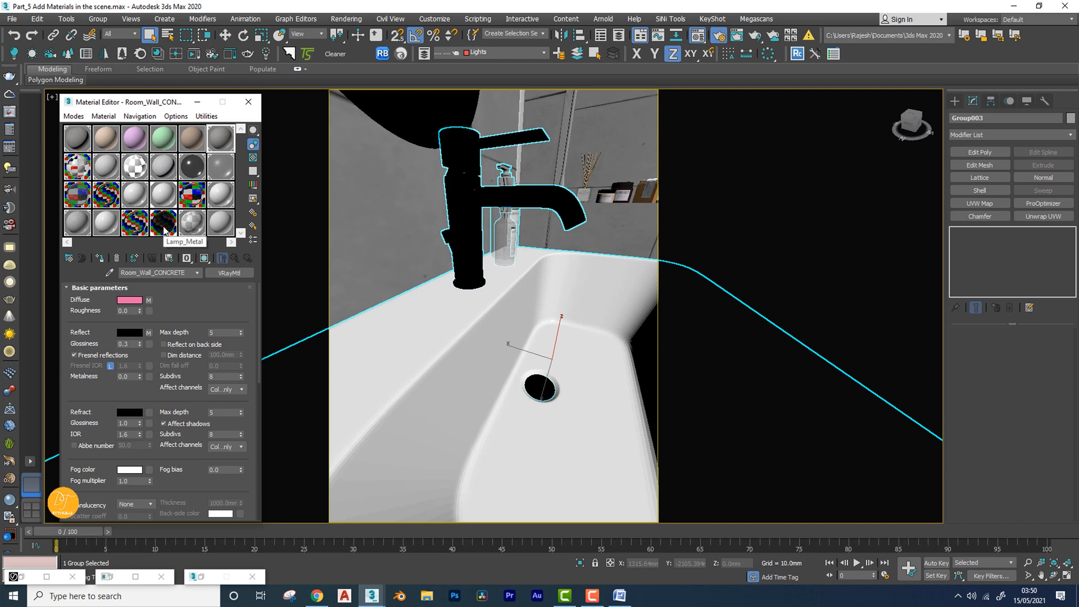
click(162, 222)
click(110, 273)
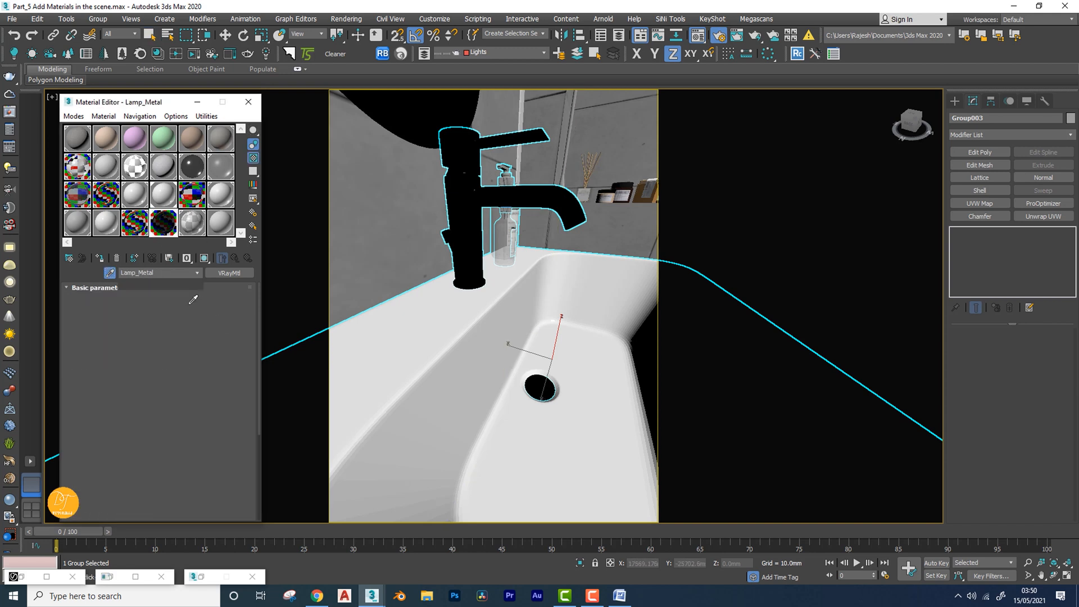
Unlock the Fresnel IOR of the Lamp_Metal material and set it to 25, checking it in an enlarged preview
double_click(165, 223)
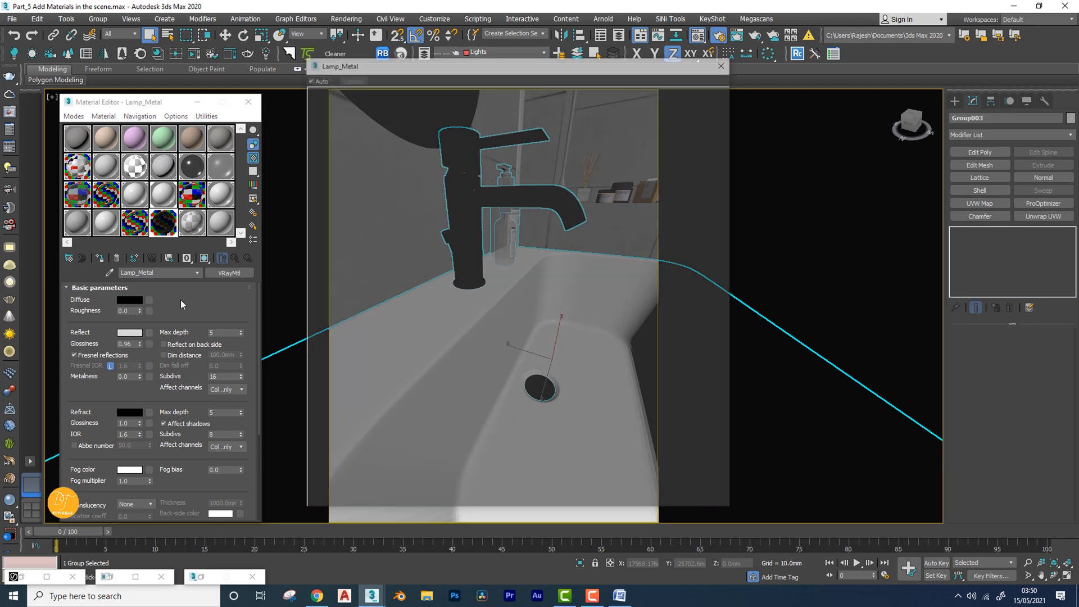
click(110, 366)
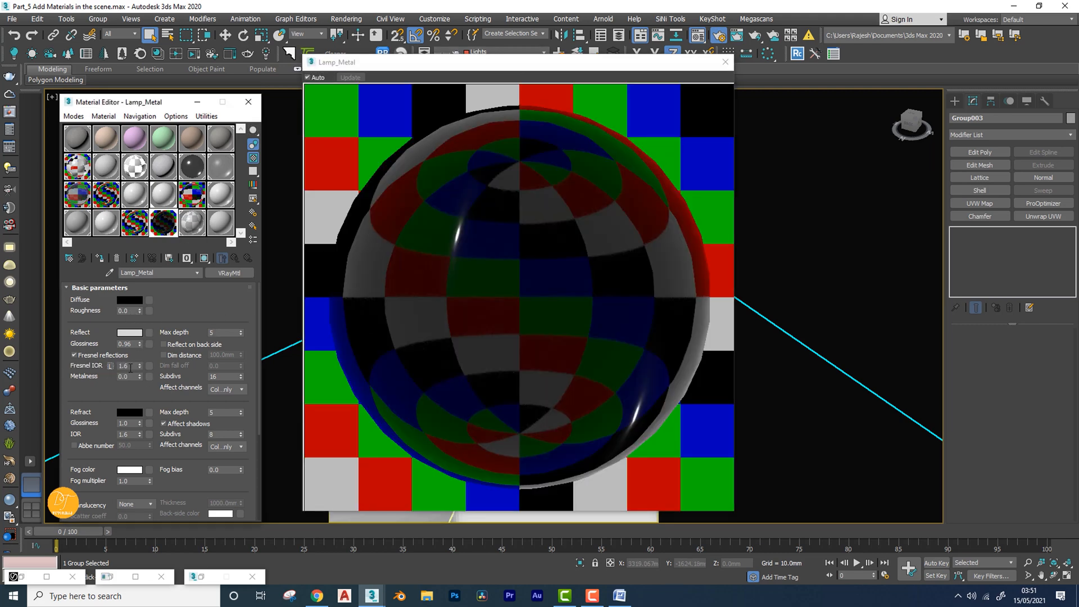
text(25)
key(Return)
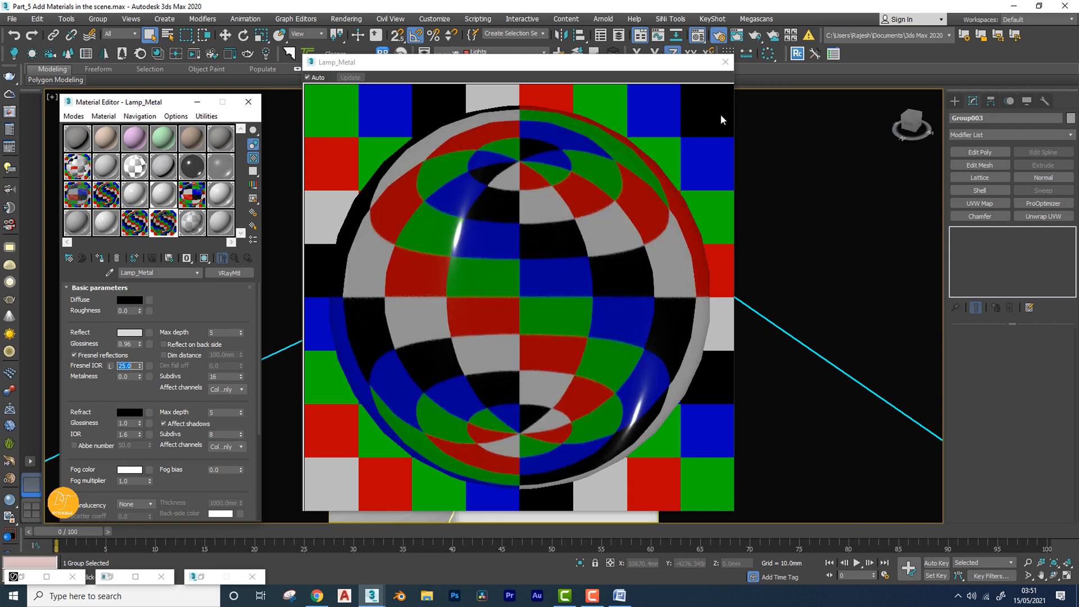
click(724, 62)
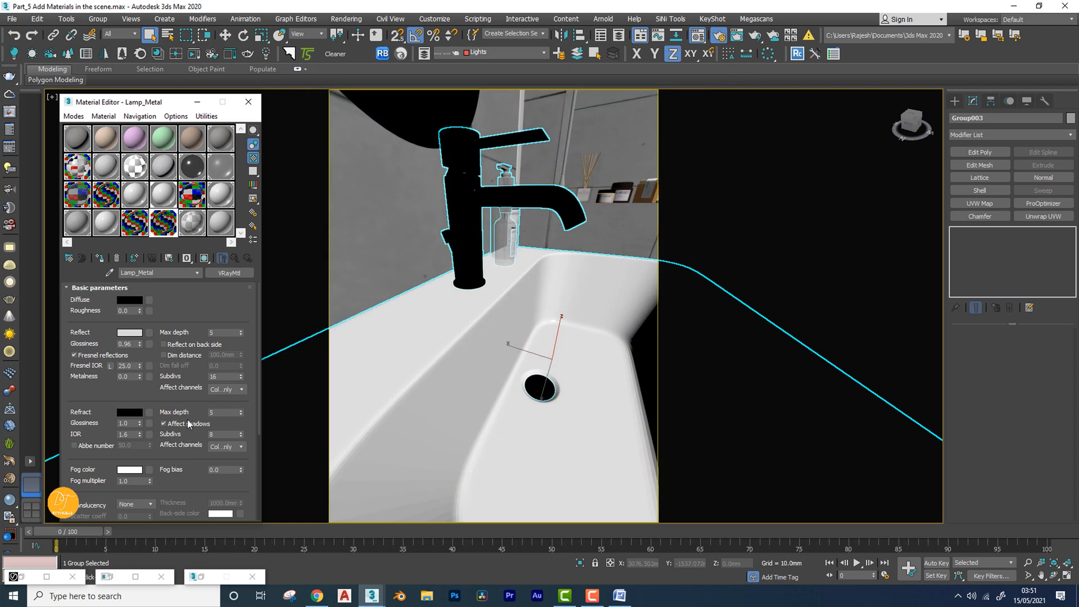
Load the bitmap 1_6_2_b.jpg from the Shower Frame maps folder as the bump map of the Lamp_Metal material
scroll(187, 406, down, 5)
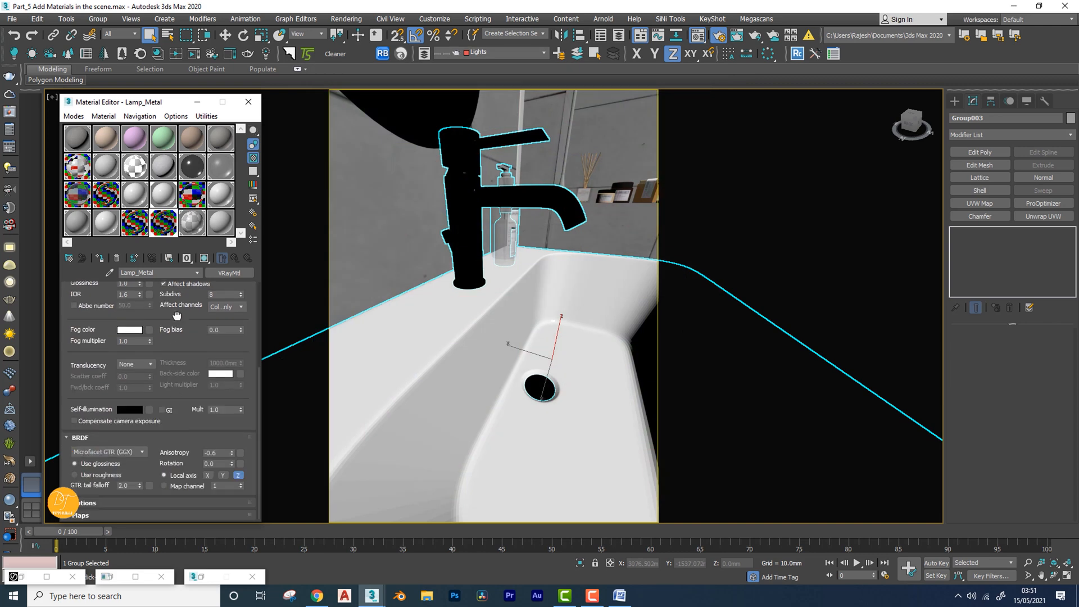
click(102, 511)
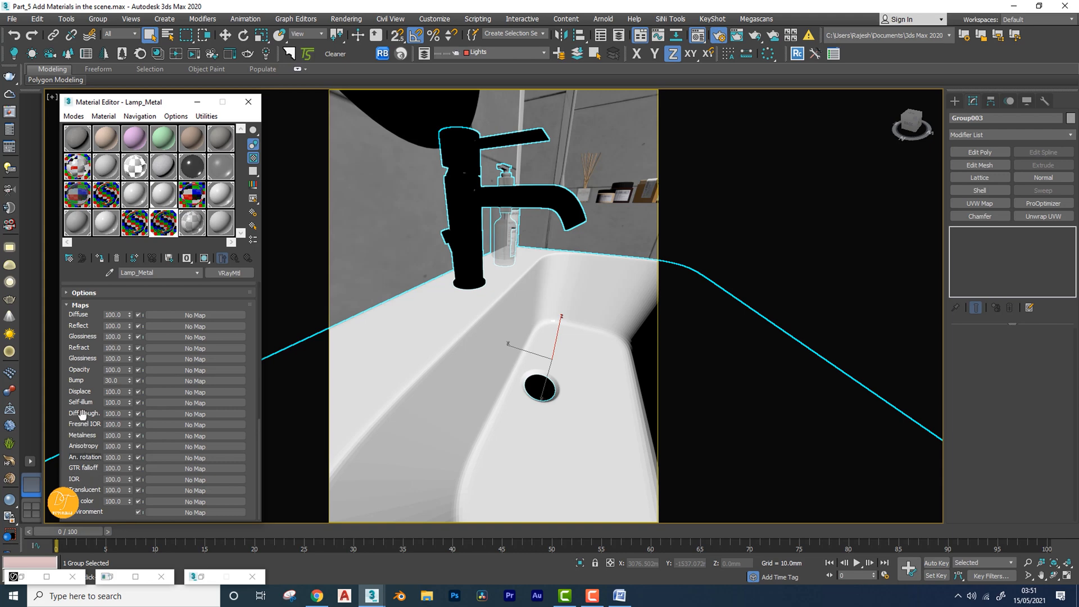
click(203, 379)
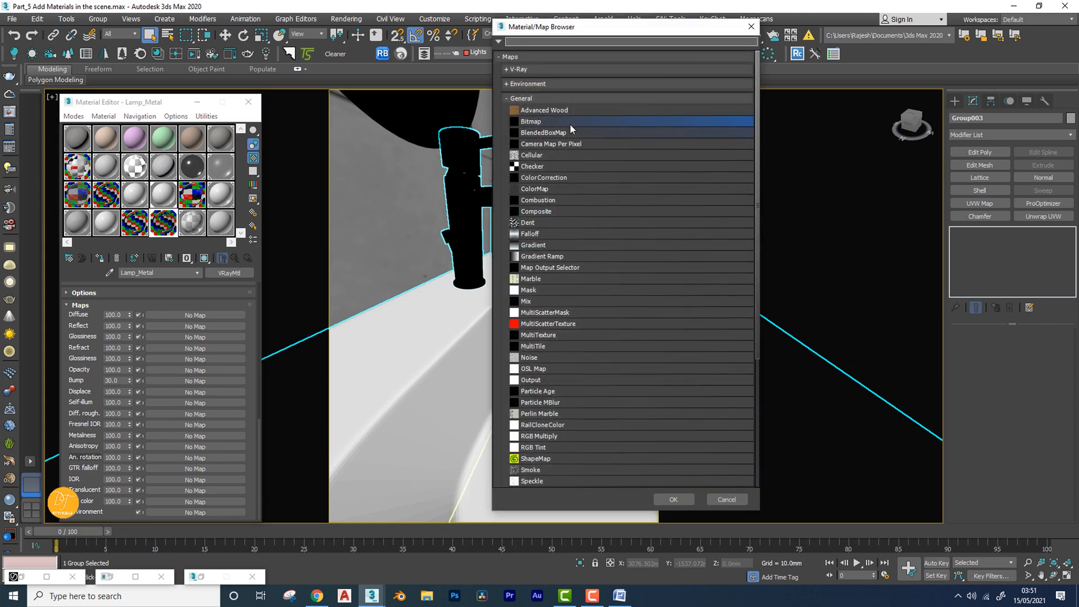
double_click(532, 122)
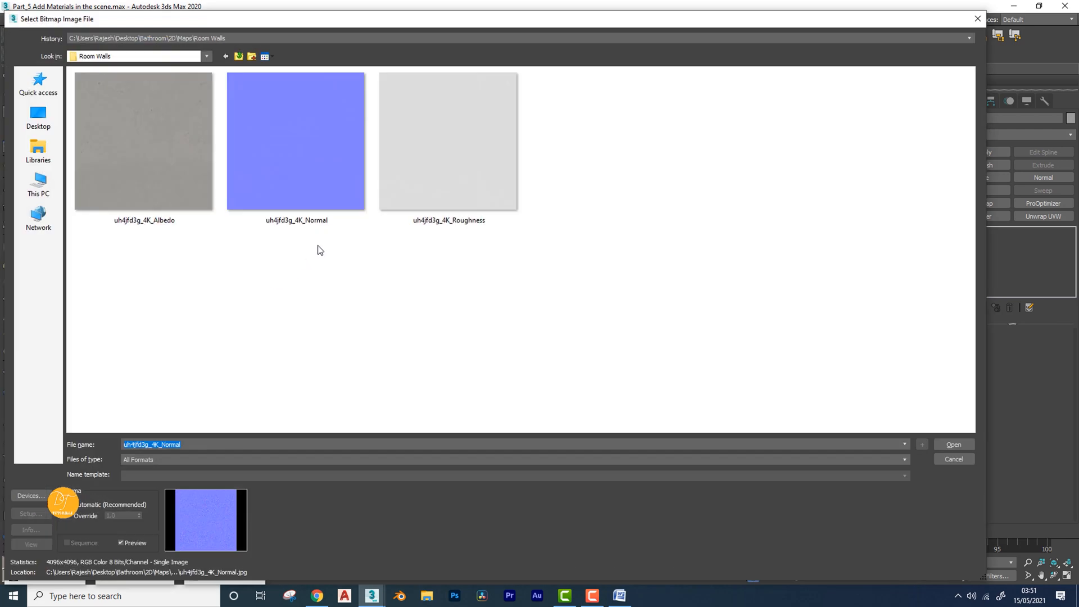
click(237, 57)
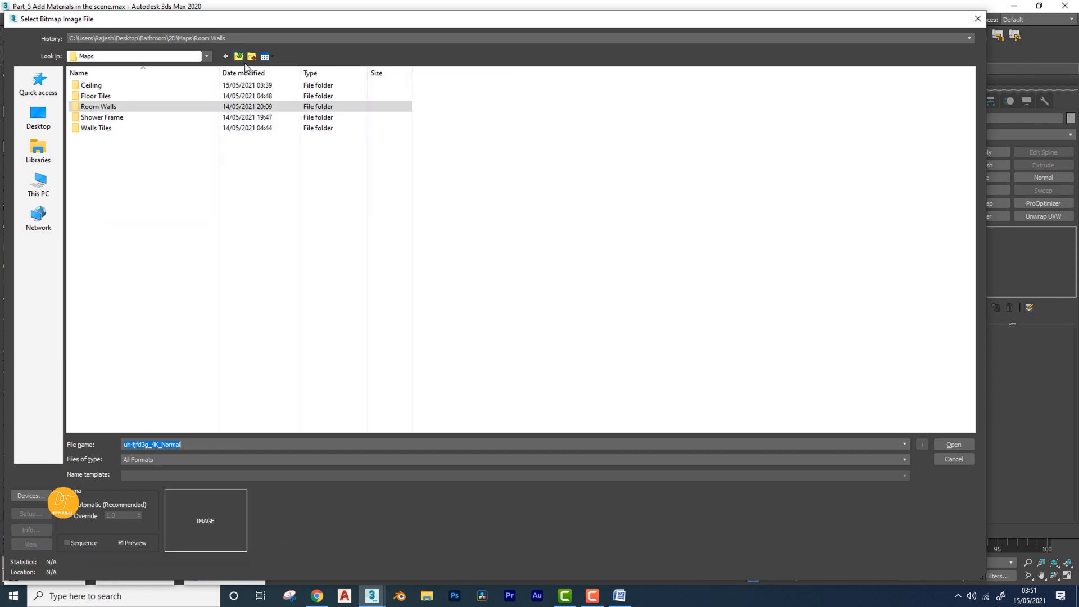
click(92, 85)
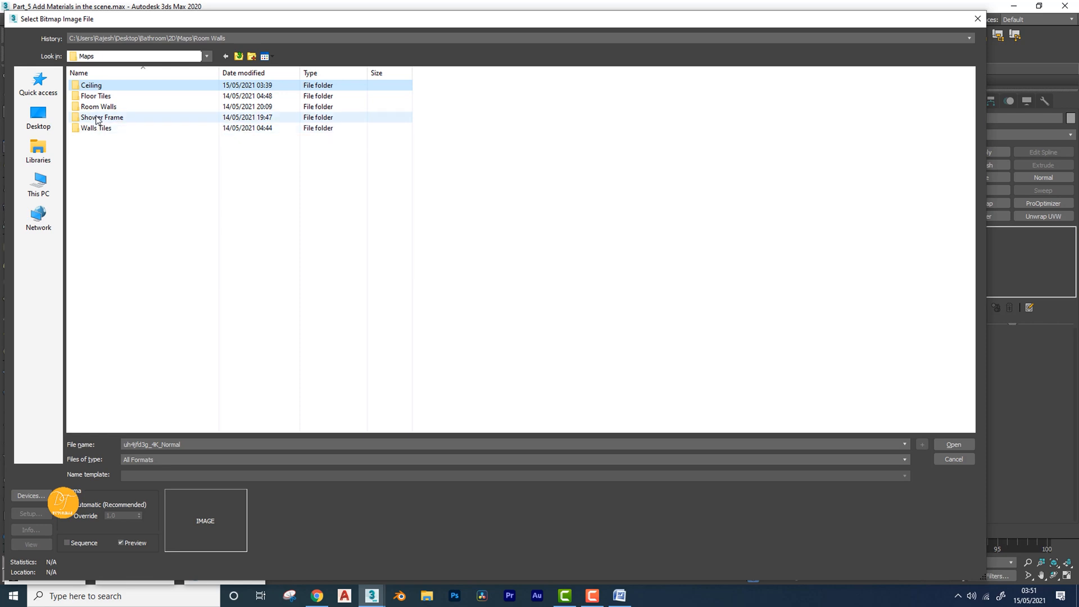
double_click(96, 118)
double_click(102, 101)
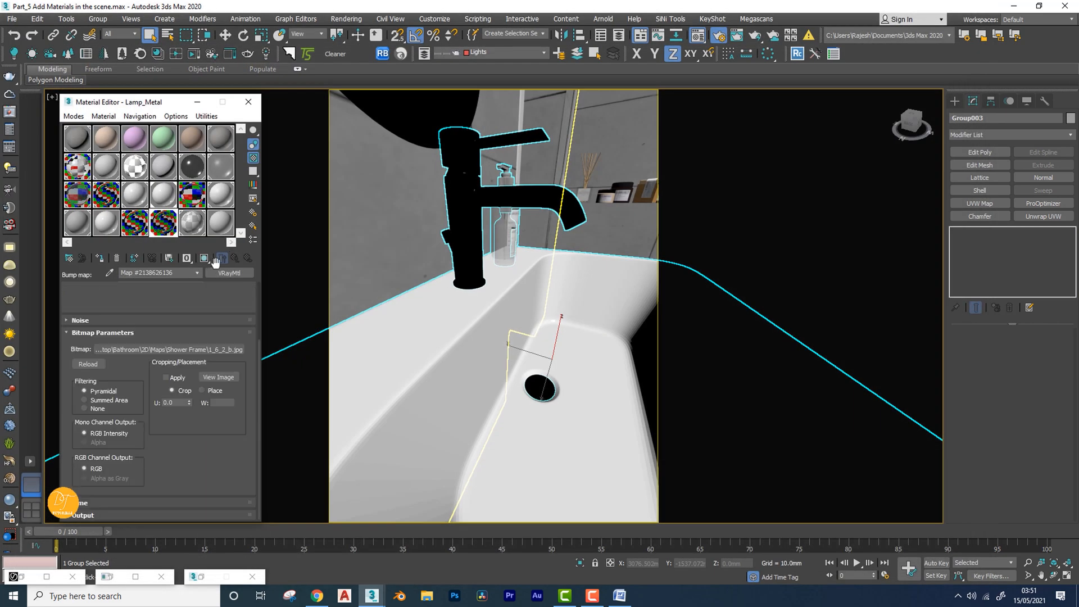
Show the bump bitmap in the viewport and inspect its texture on the tap
click(205, 258)
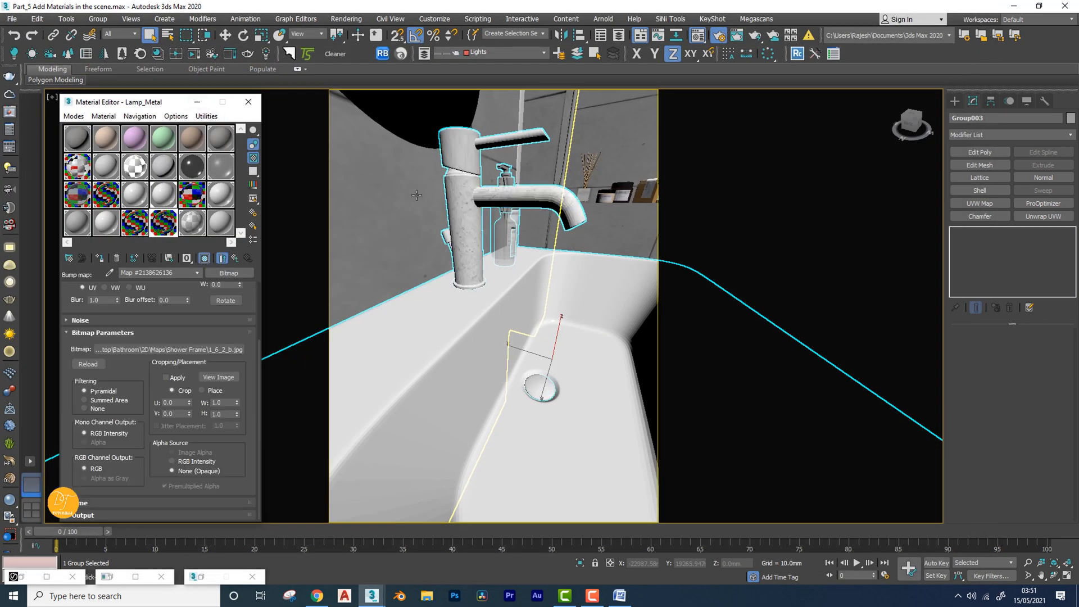
scroll(456, 188, up, 5)
middle_drag(486, 160, 469, 335)
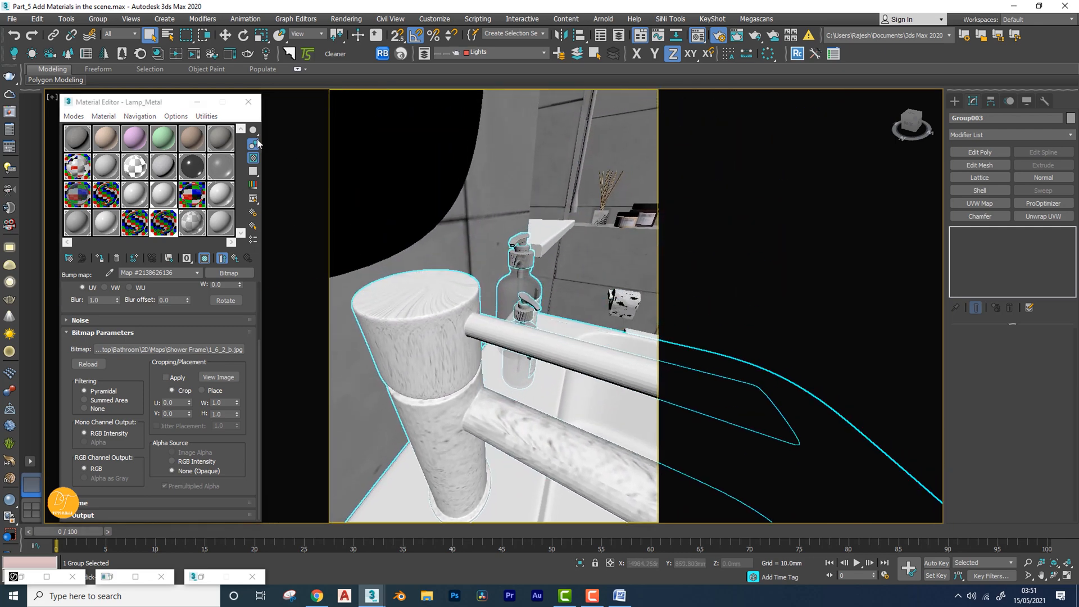
Close the material editor, return to the camera view and render only a region around the tap and basin
click(248, 102)
scroll(414, 336, down, 4)
middle_drag(433, 366, 476, 312)
scroll(525, 342, down, 6)
alt+middle_drag(525, 342, 457, 354)
key(c)
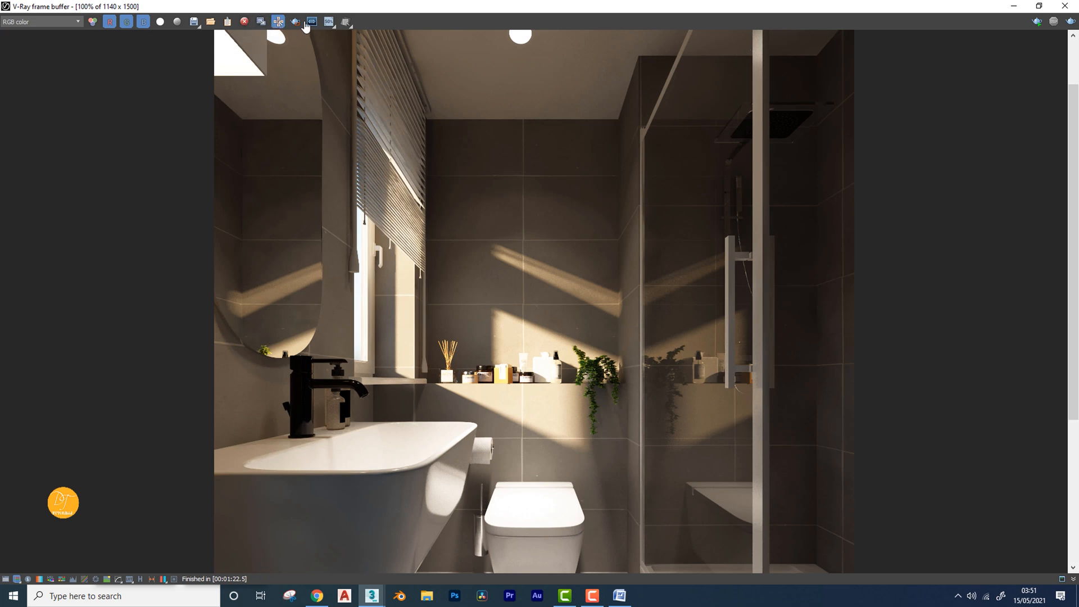
drag(246, 304, 402, 507)
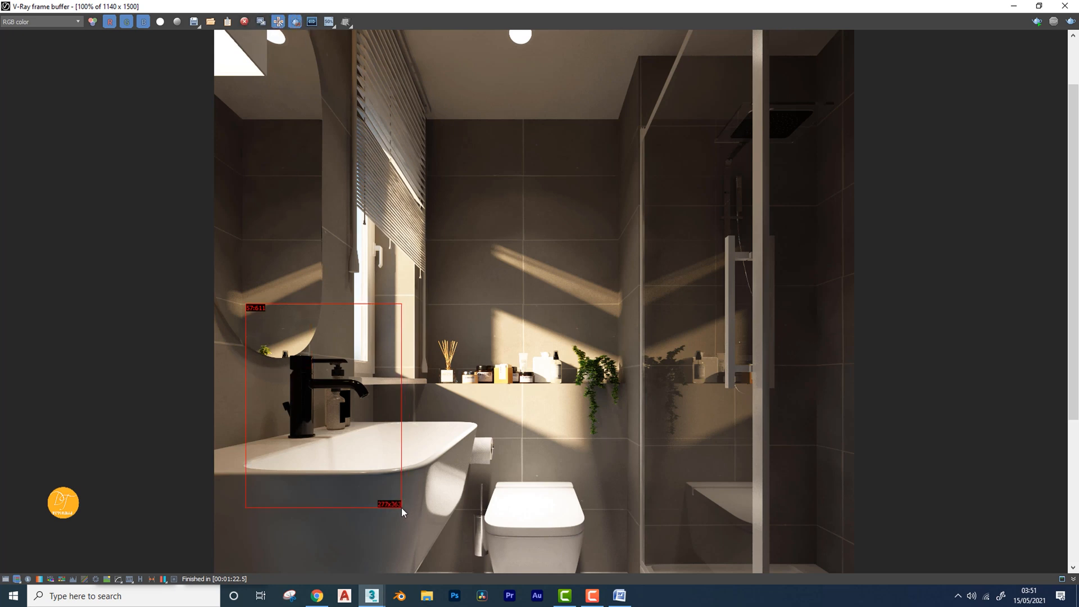
click(1070, 22)
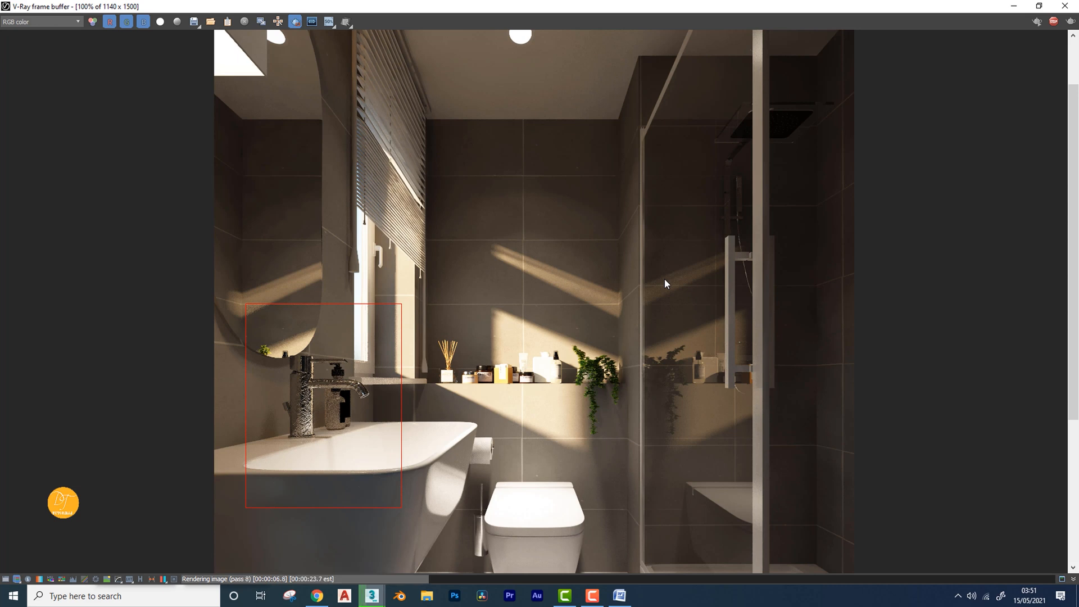
scroll(308, 427, up, 1)
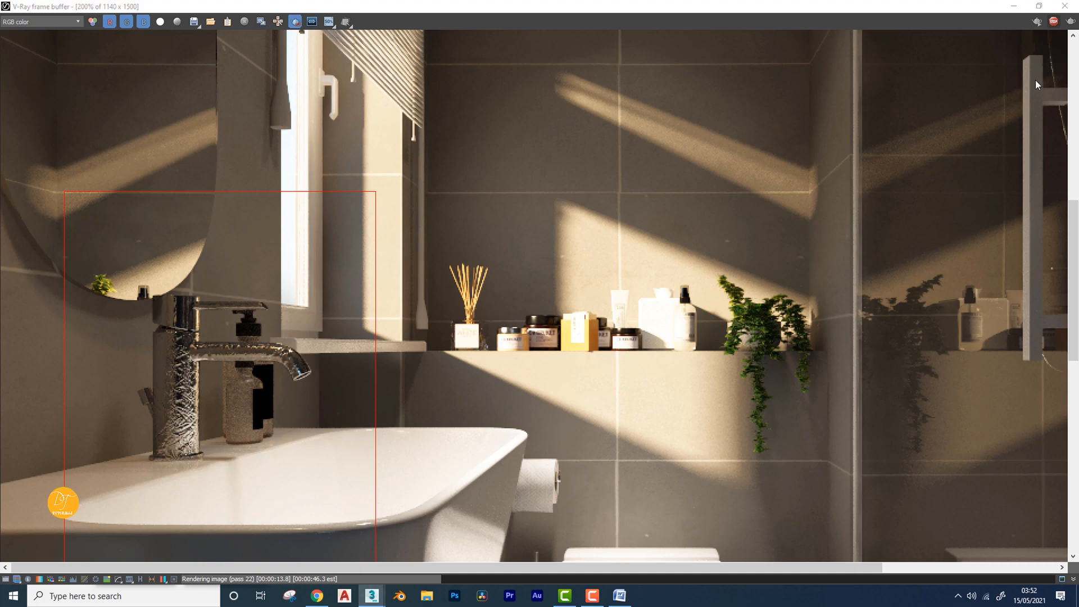
click(1013, 5)
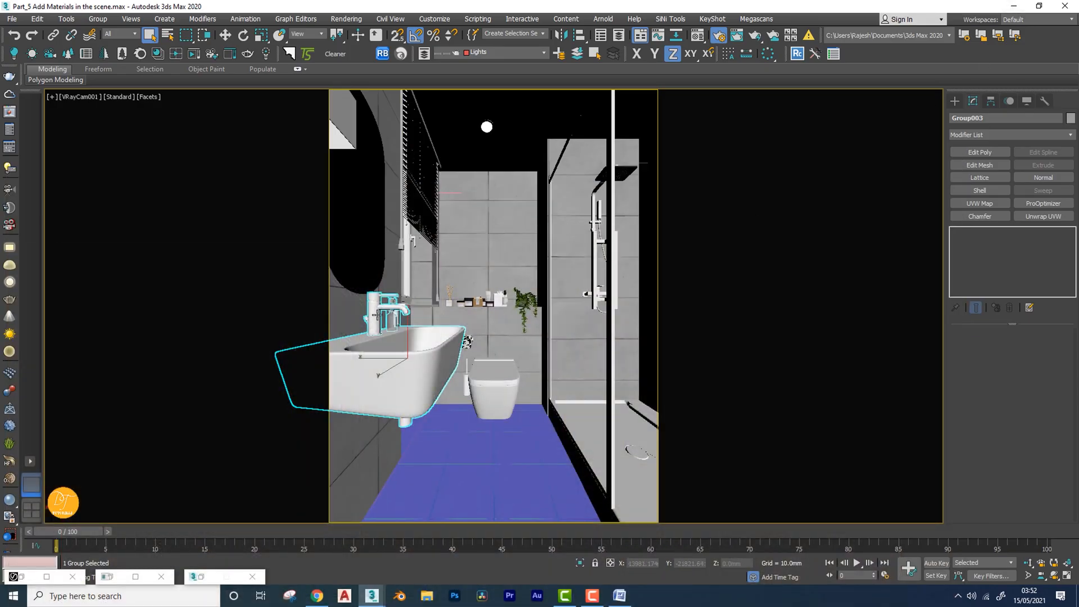
Set the bump amount of the Lamp_Metal material to 3
key(m)
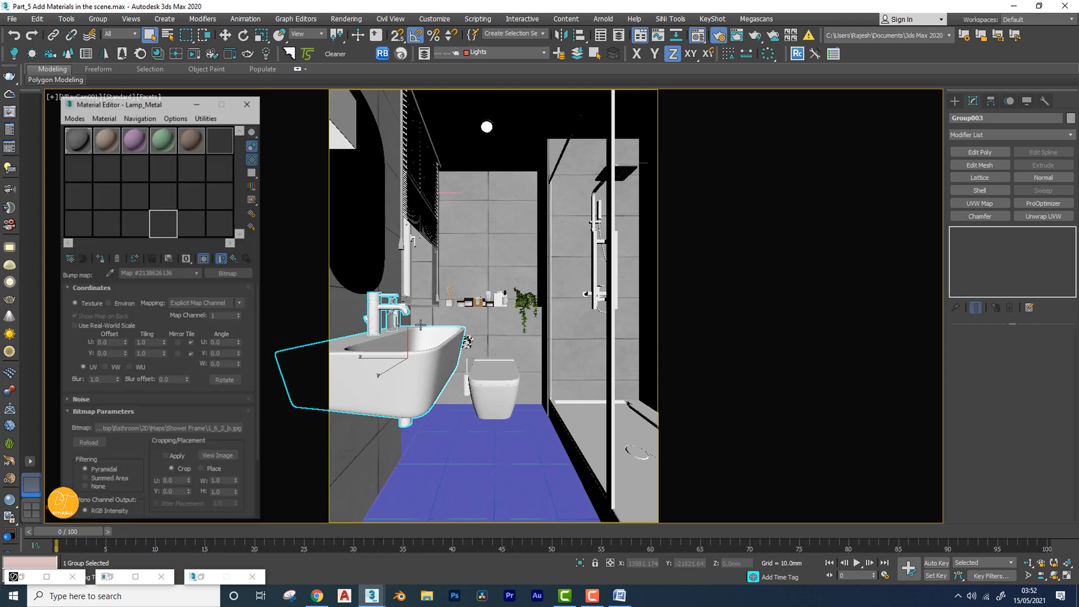
click(236, 260)
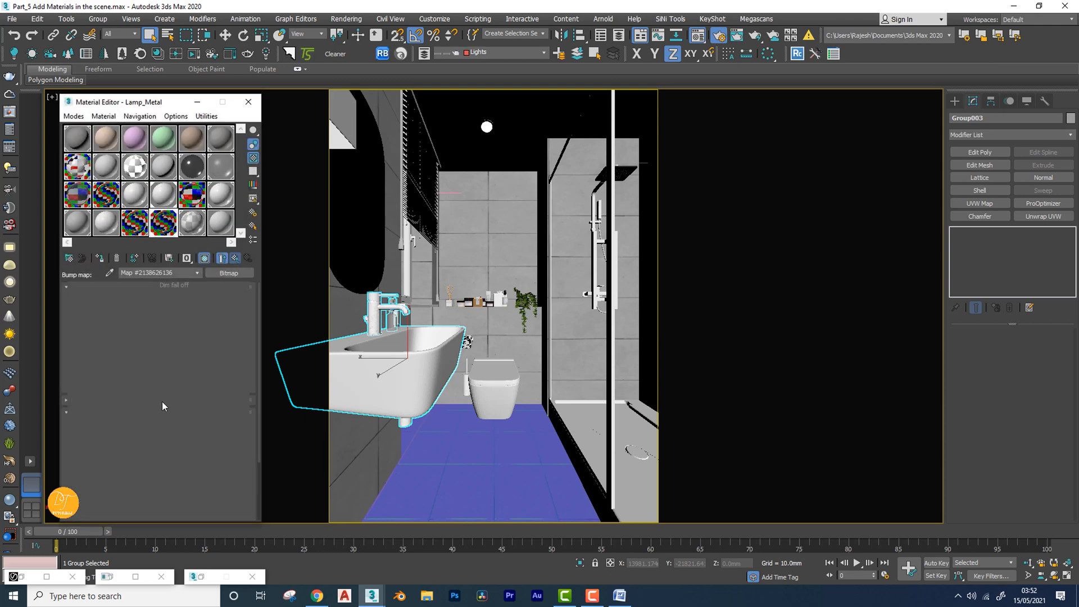
scroll(184, 459, down, 5)
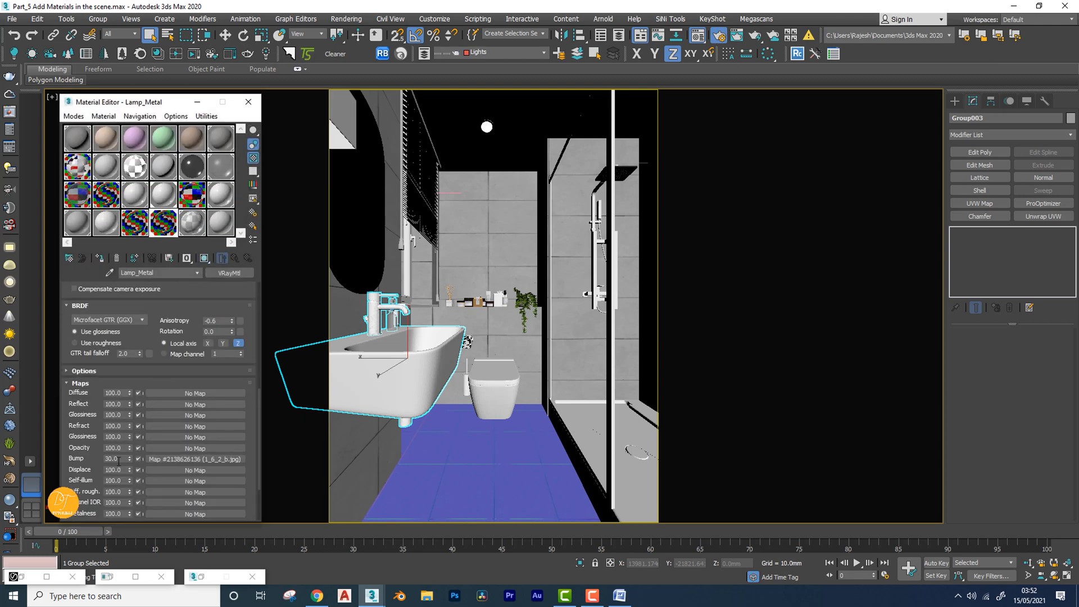
double_click(122, 459)
text(3)
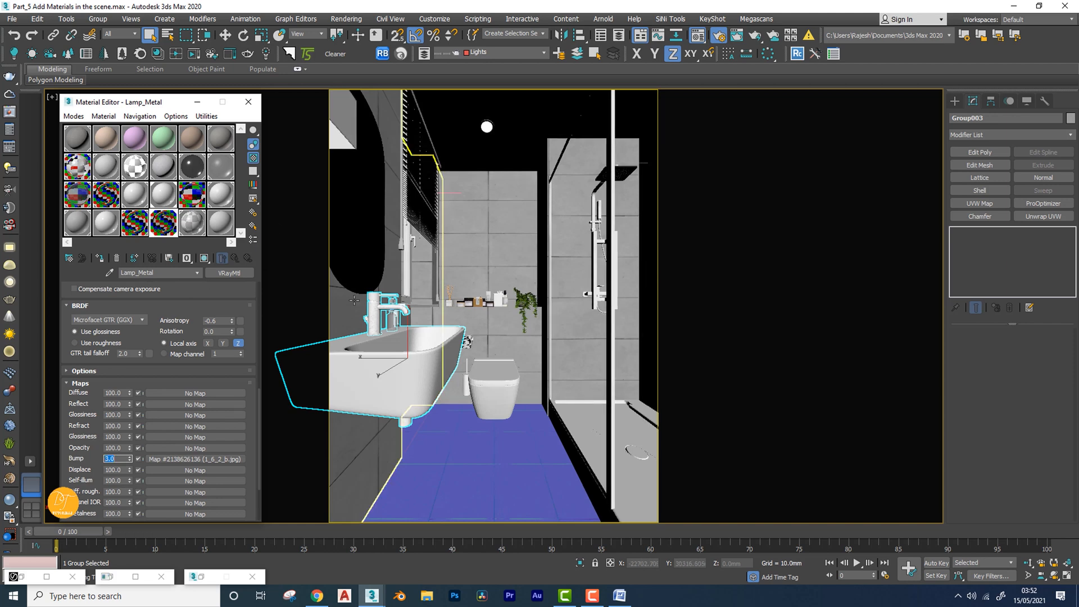
Restore the frame buffer and render the tap region again with the new bump amount
double_click(33, 577)
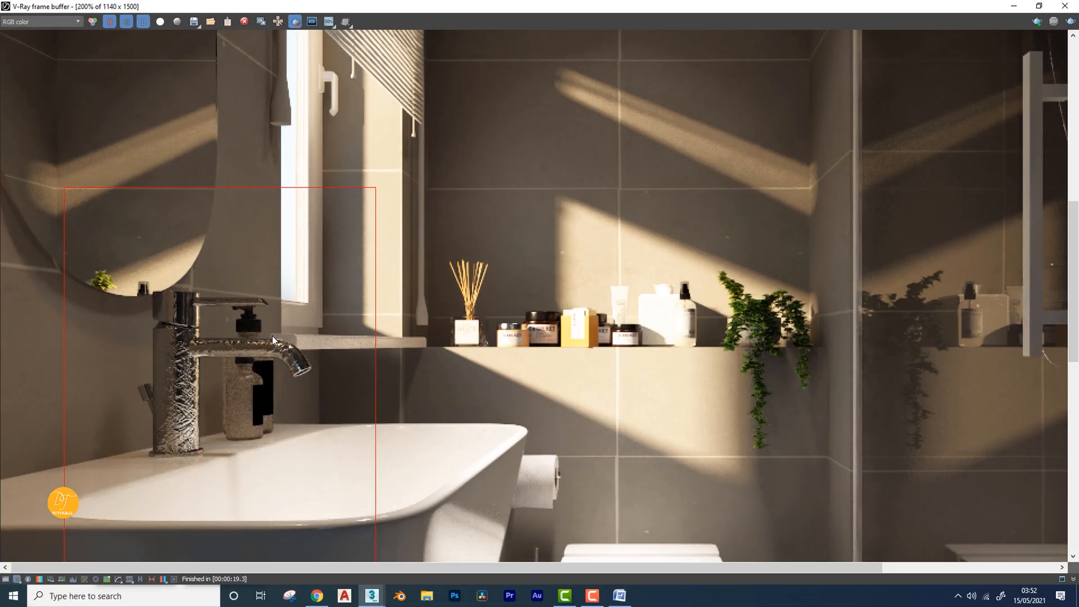
middle_drag(235, 365, 390, 269)
click(1070, 22)
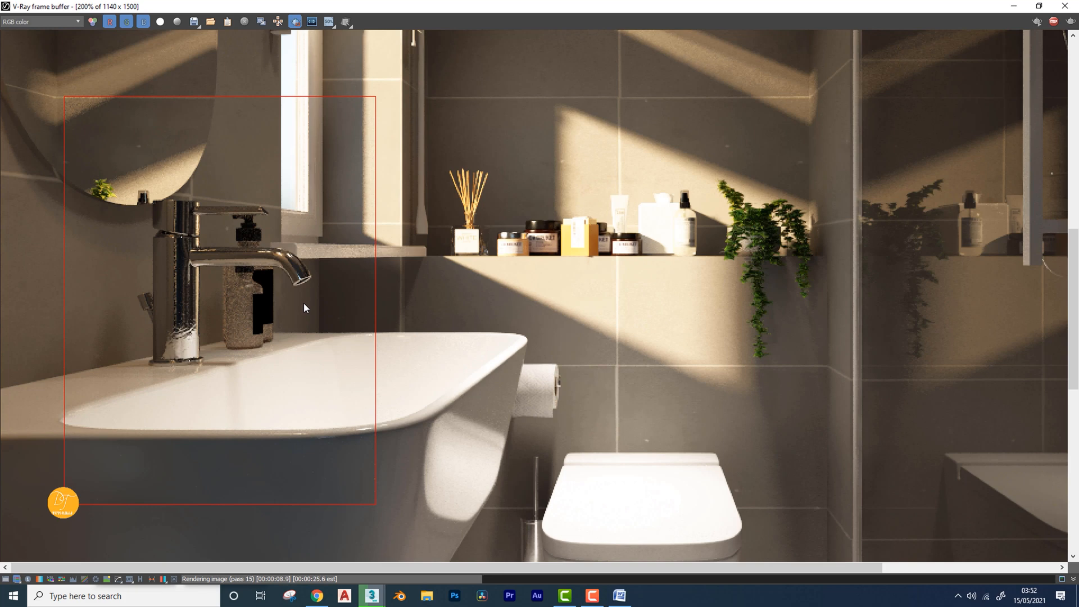
Examine the tap, shower area and basin drain in the new render, then minimize the frame buffer
scroll(304, 304, down, 2)
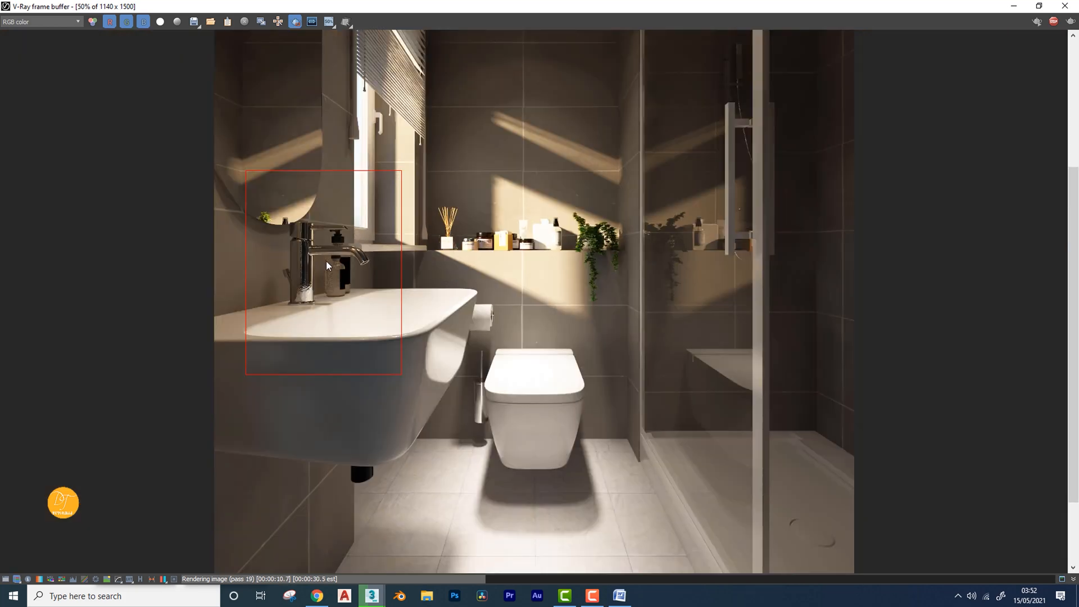
scroll(326, 264, down, 1)
scroll(345, 342, up, 2)
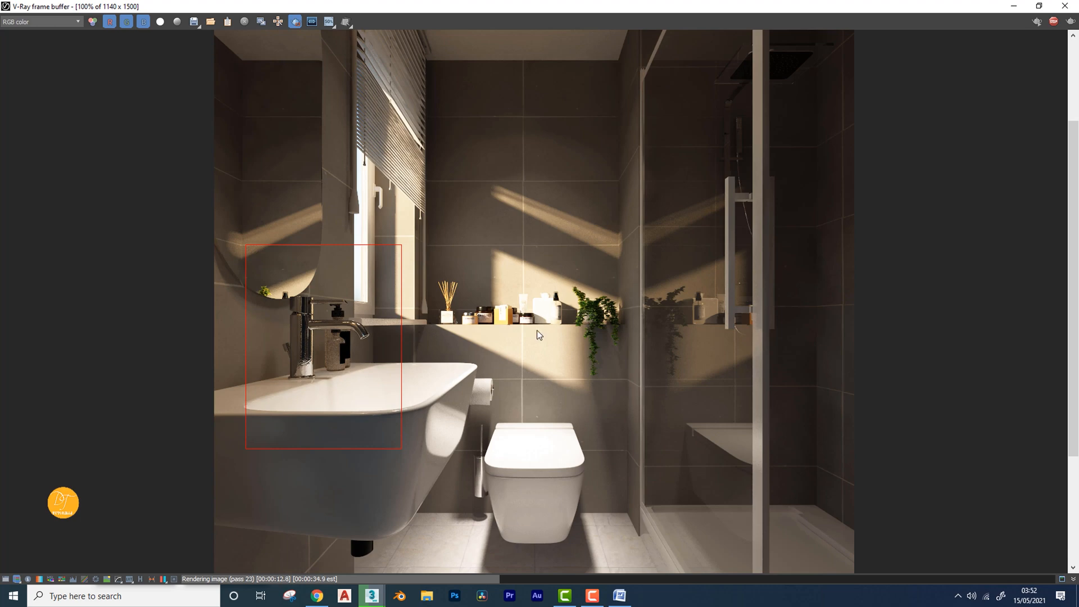
middle_drag(700, 365, 706, 197)
middle_drag(696, 143, 567, 298)
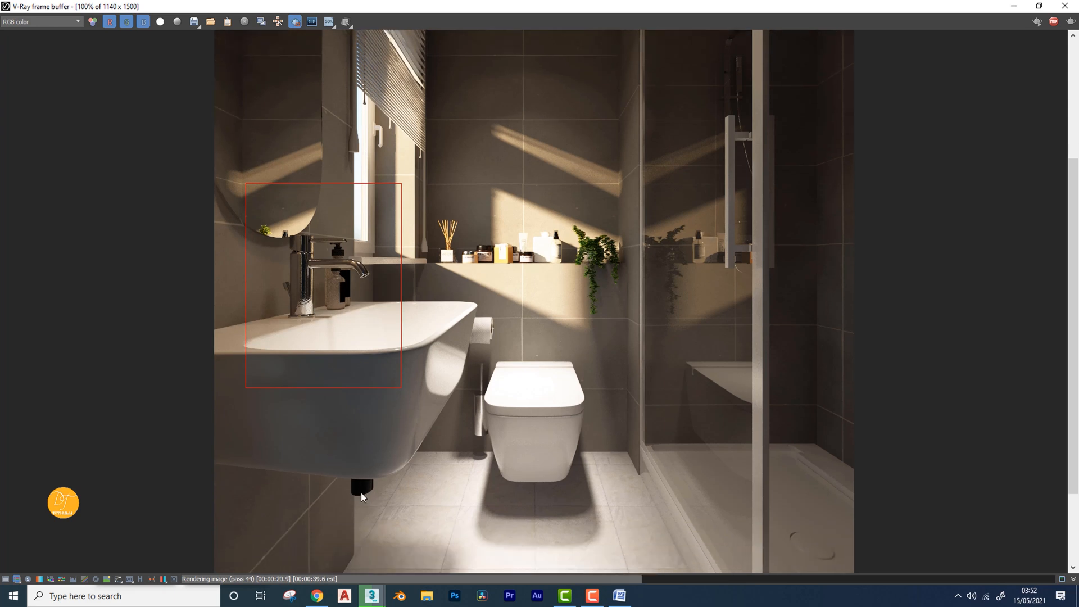
click(1016, 7)
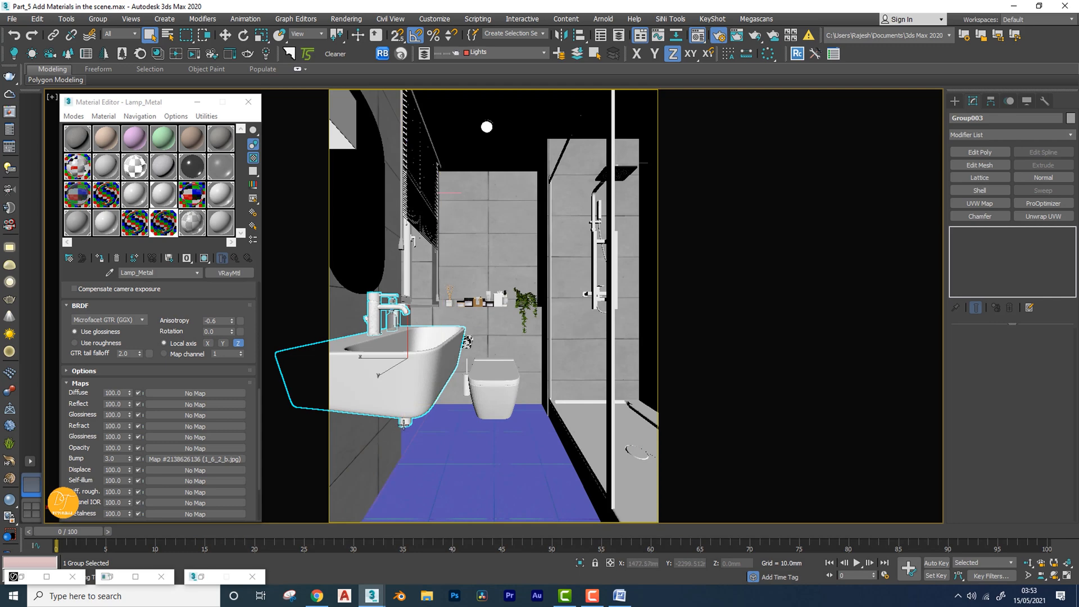
Isolate the washbasin group and inspect the drain pipe beneath it, comparing it with the region render
key(alt+q)
alt+middle_drag(404, 422, 569, 497)
scroll(396, 340, up, 3)
scroll(519, 342, down, 3)
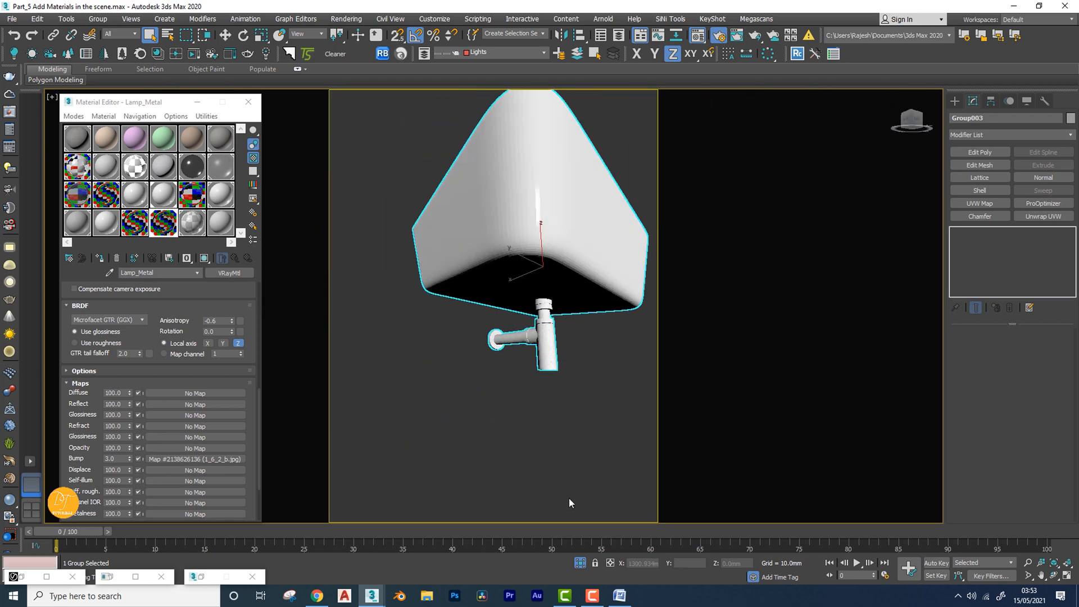
click(46, 576)
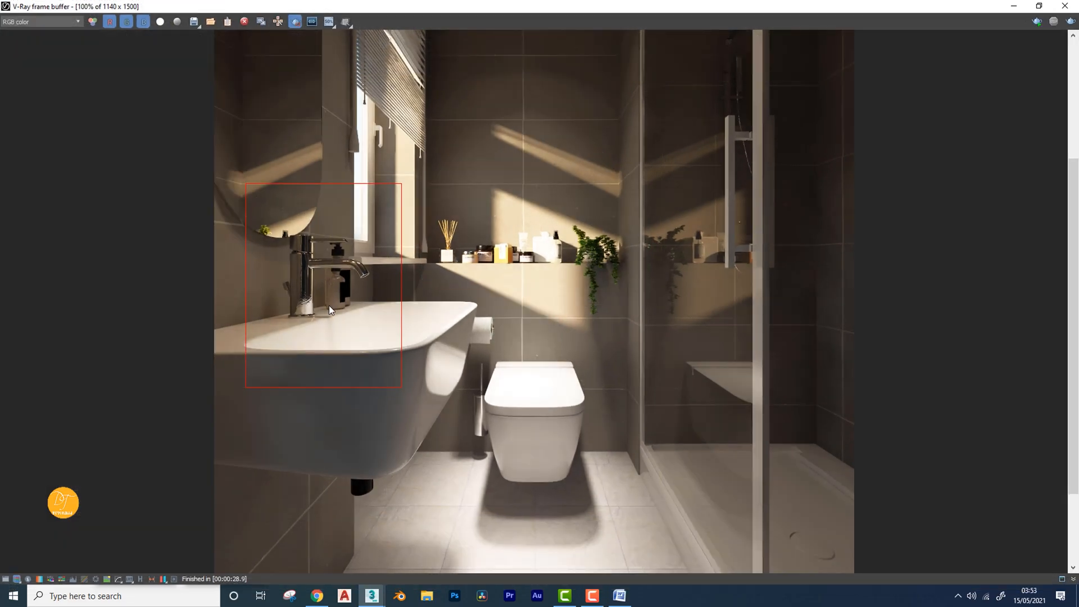
click(1014, 7)
key(alt+q)
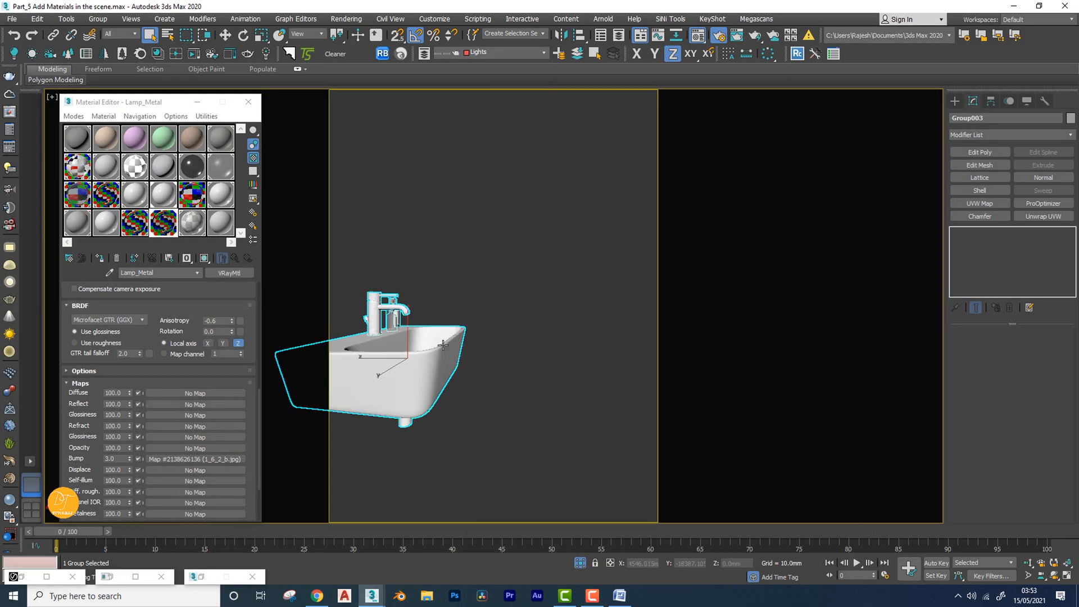
Restore the frame buffer, turn off region rendering and start a full render of the bathroom view
click(46, 576)
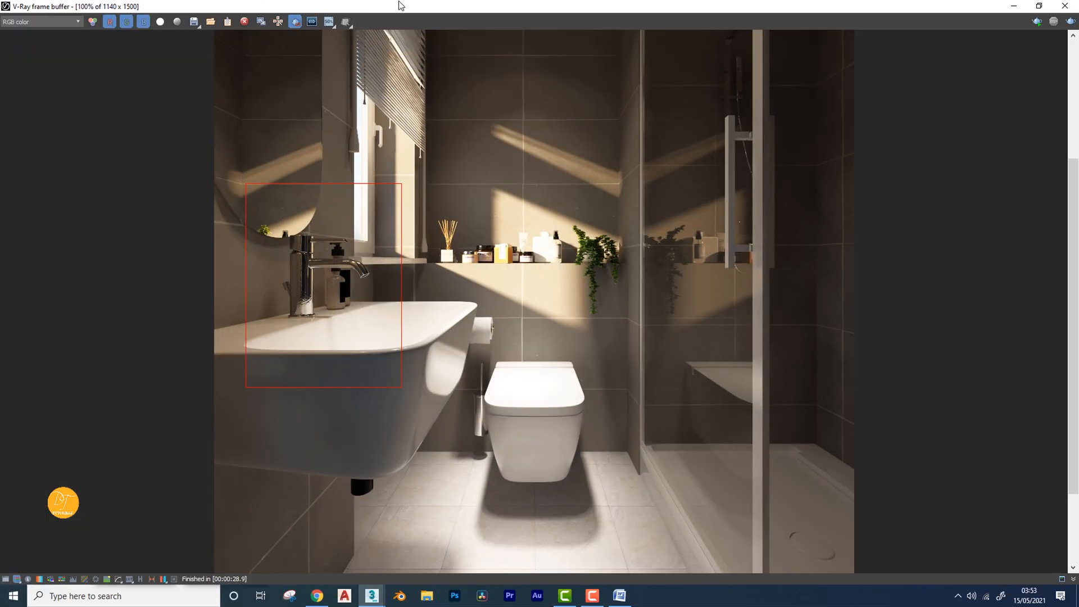
click(295, 21)
scroll(488, 318, down, 2)
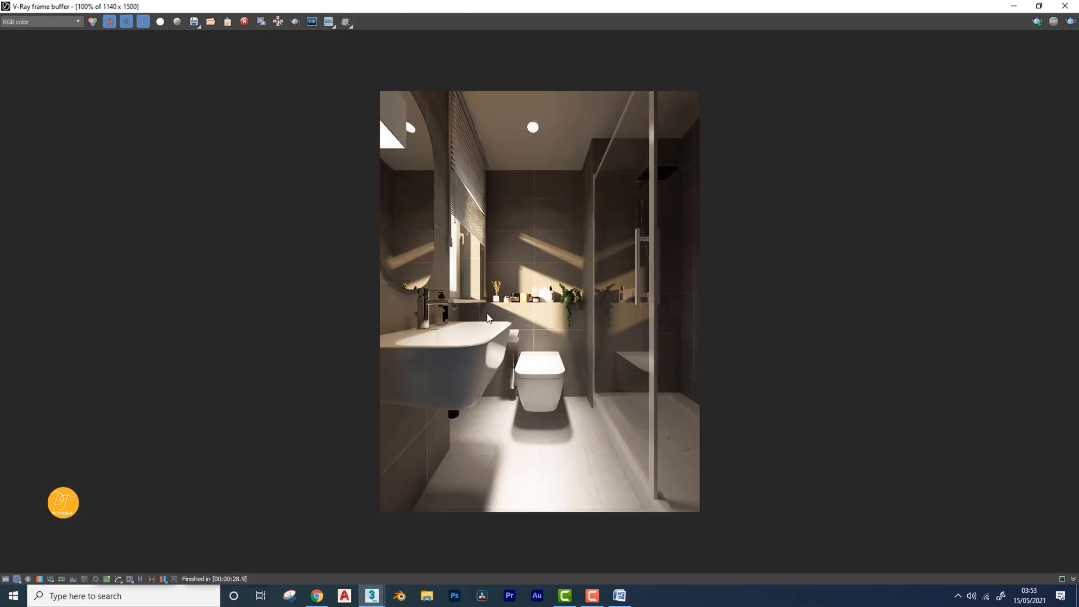
scroll(488, 318, up, 2)
click(1070, 22)
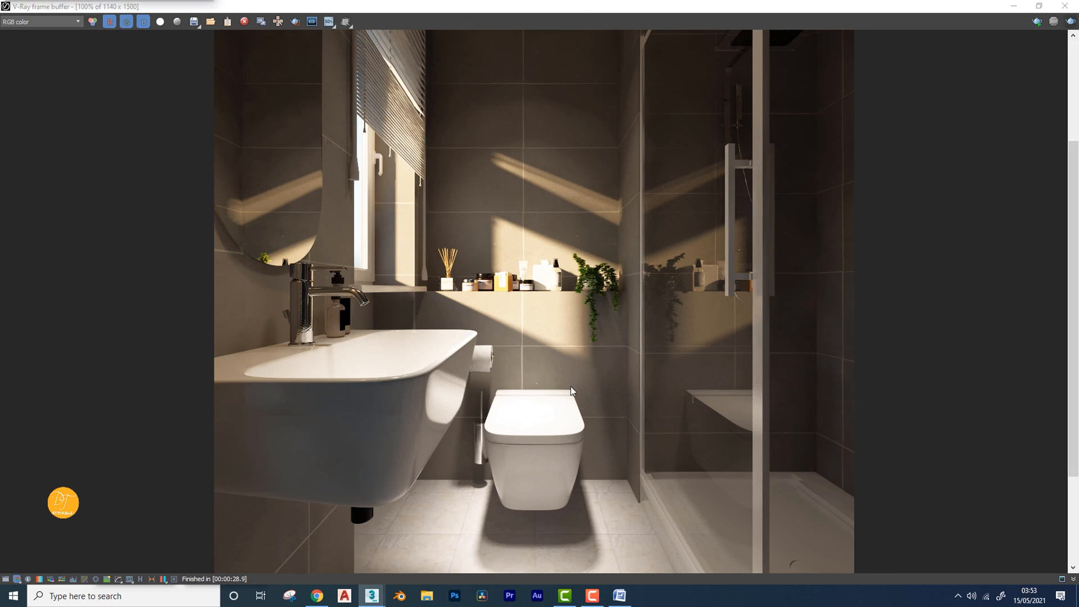
Examine the washbasin, the drain pipe beneath it and the toilet area while the full render progresses
scroll(433, 412, down, 2)
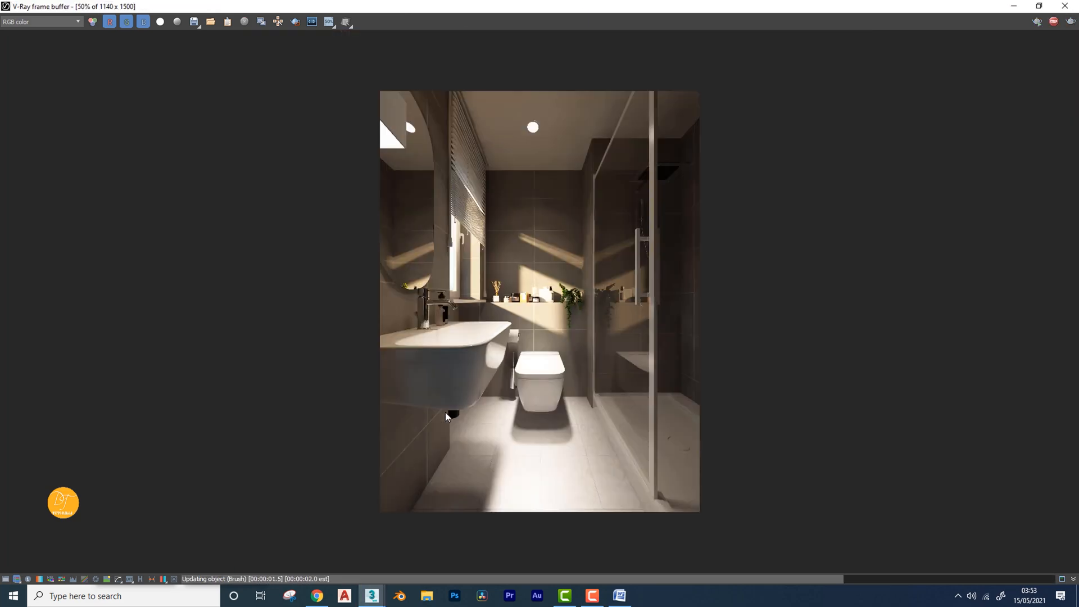
scroll(458, 411, up, 2)
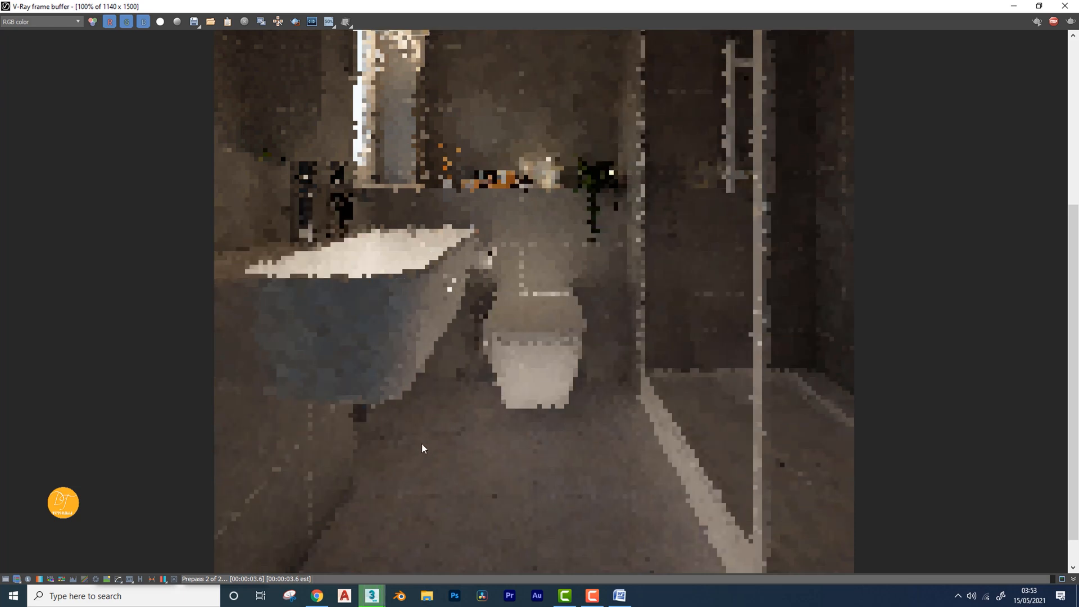
scroll(531, 336, down, 1)
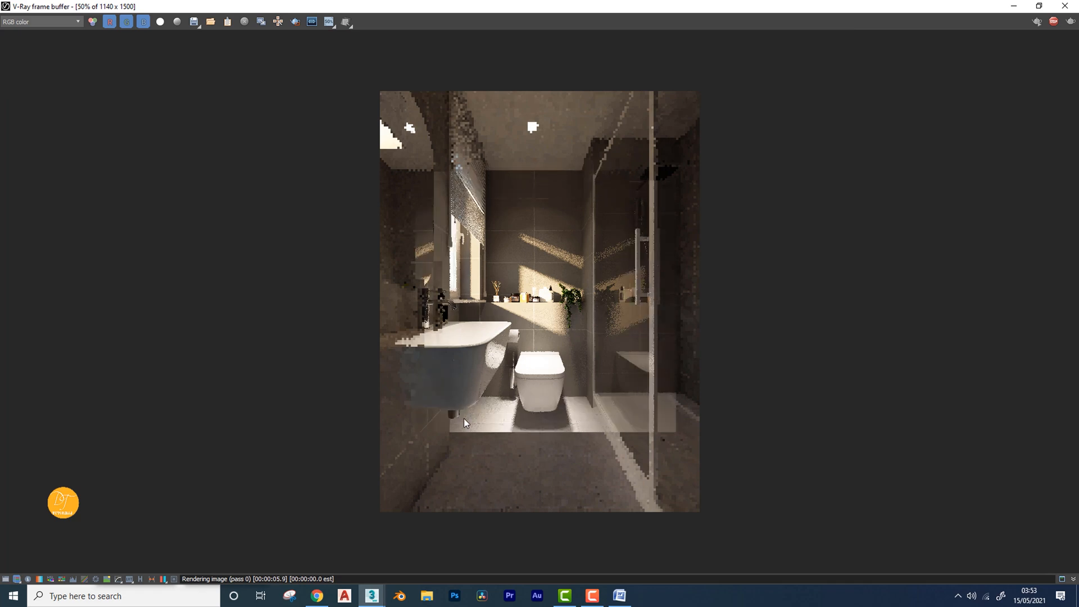
scroll(462, 418, up, 2)
scroll(300, 395, down, 2)
scroll(308, 365, up, 2)
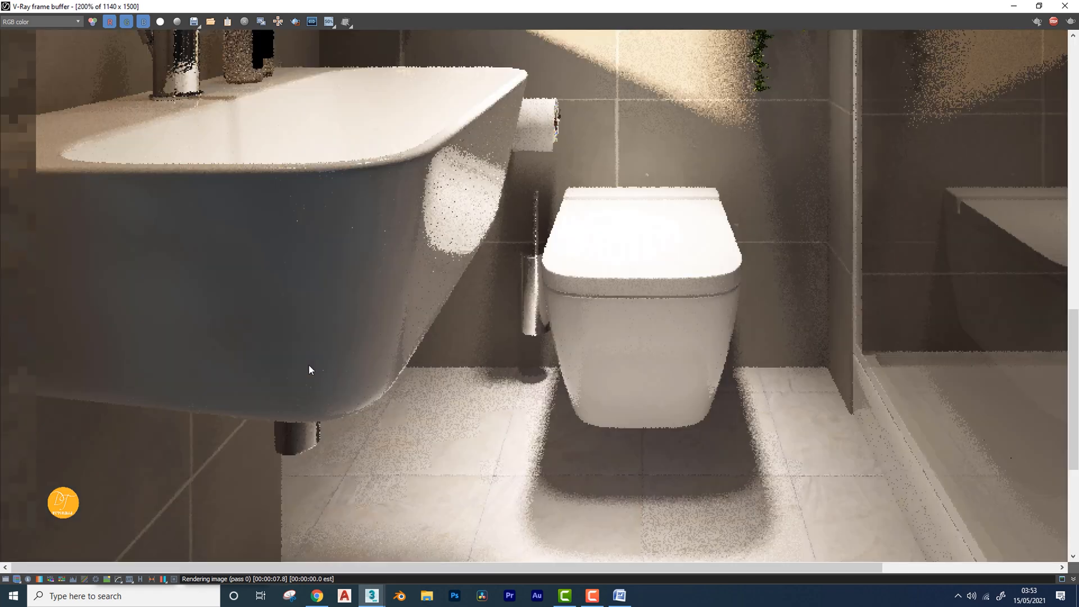
scroll(315, 354, down, 1)
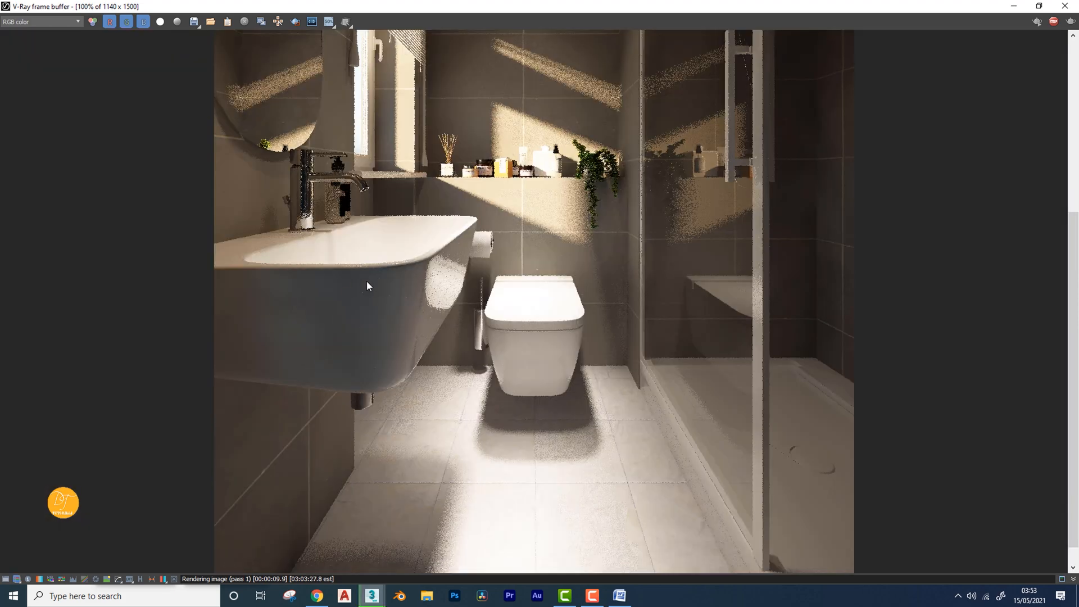
middle_drag(372, 187, 410, 284)
scroll(518, 289, down, 1)
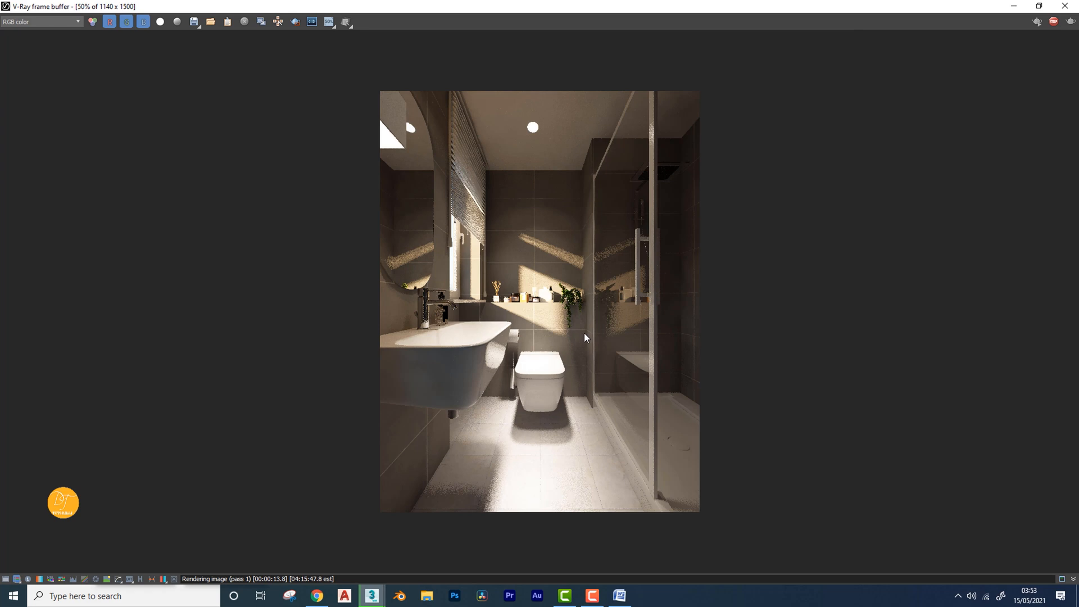
scroll(471, 396, up, 1)
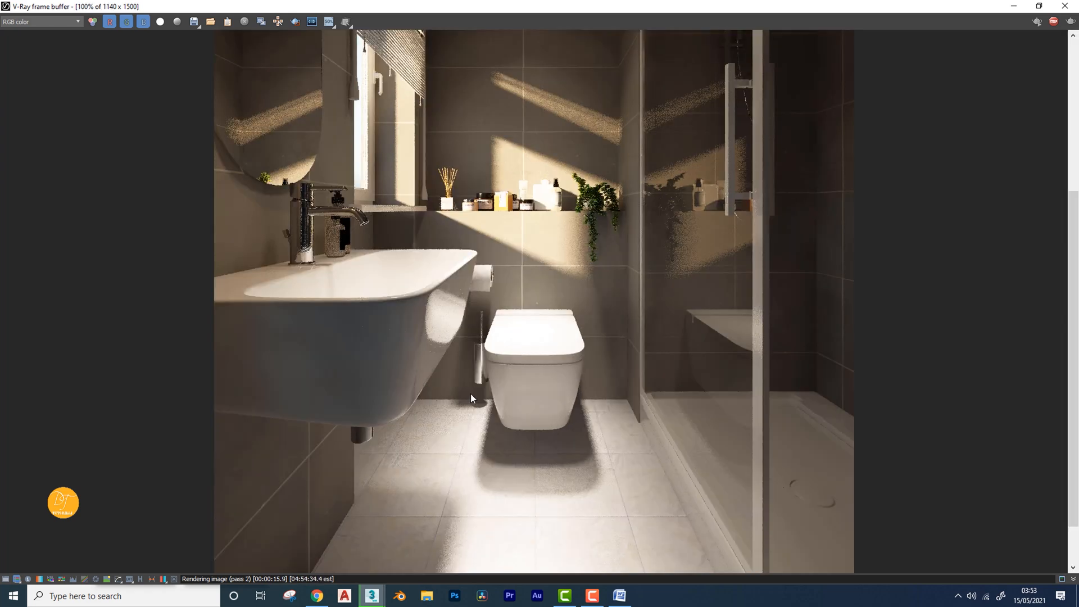
mouse_move(417, 339)
middle_down()
mouse_move(413, 384)
mouse_move(419, 314)
mouse_move(416, 362)
mouse_move(410, 345)
middle_up()
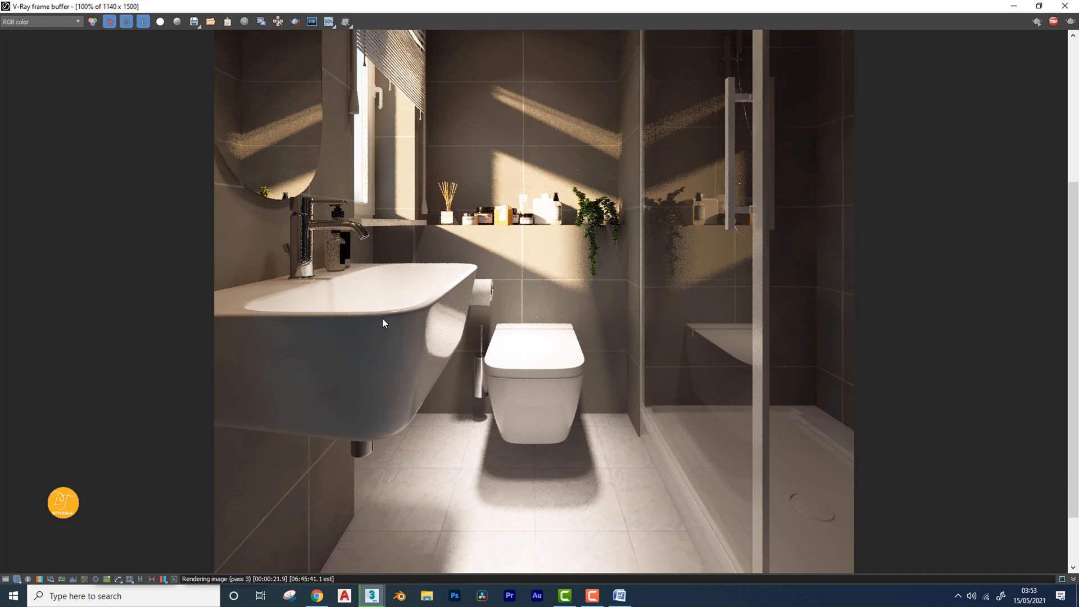
Compare the whole image with close views of the tap, basin, window blind and mirror as the render refines
scroll(369, 326, down, 2)
scroll(528, 346, up, 1)
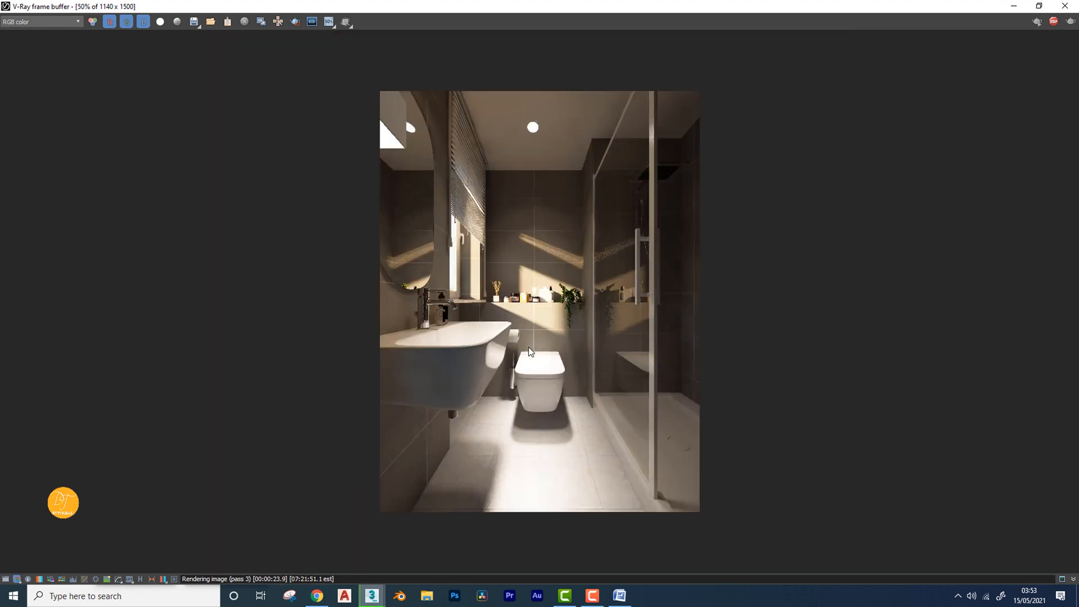
scroll(528, 346, up, 1)
scroll(478, 353, up, 1)
scroll(478, 353, down, 1)
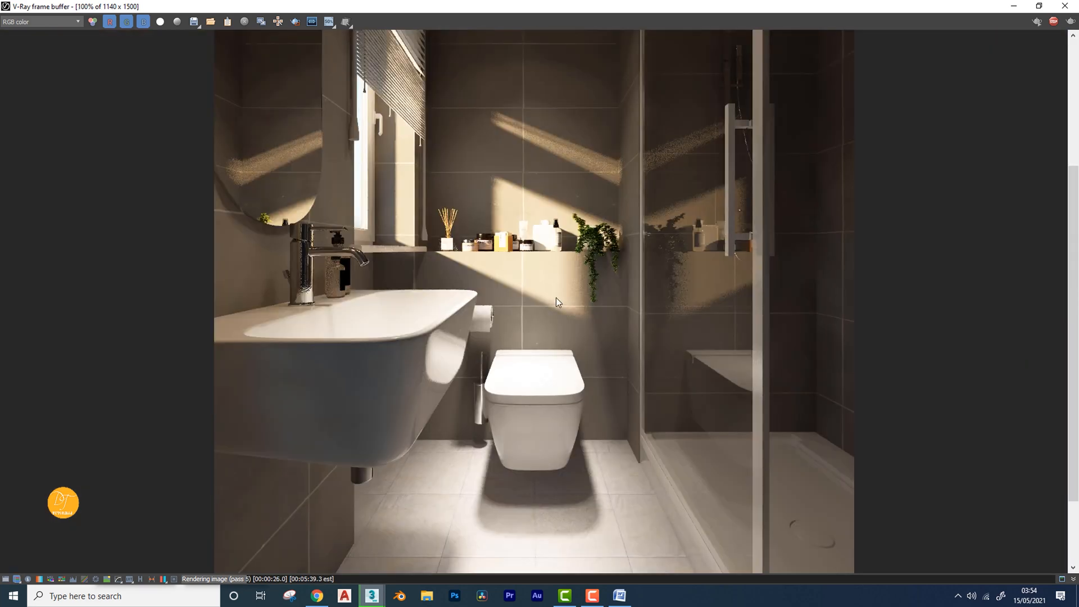
middle_drag(556, 298, 542, 319)
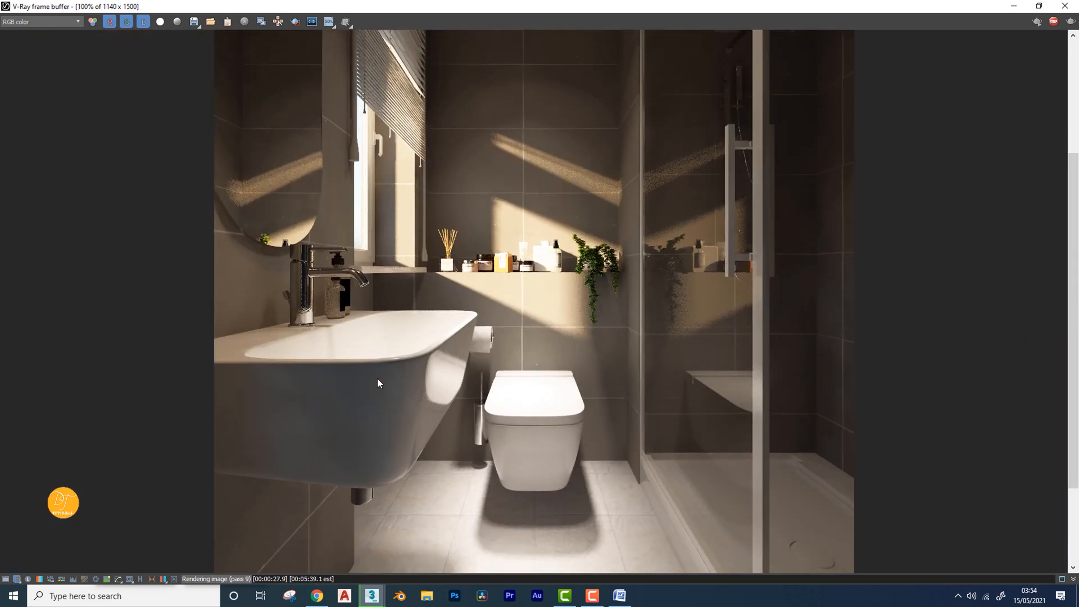
middle_drag(381, 345, 418, 290)
middle_drag(430, 372, 384, 298)
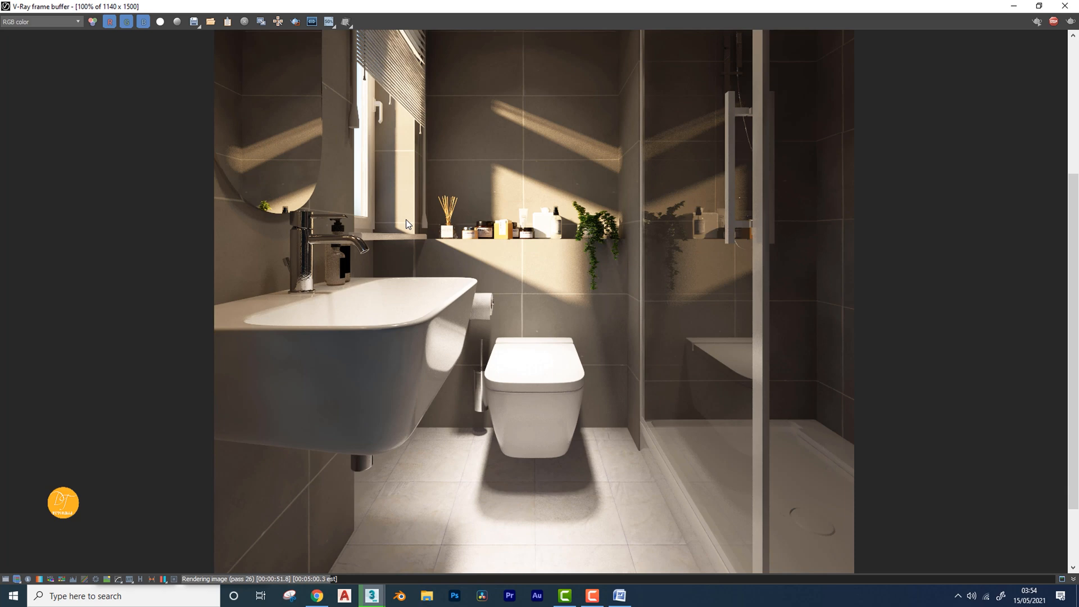
middle_drag(443, 193, 433, 332)
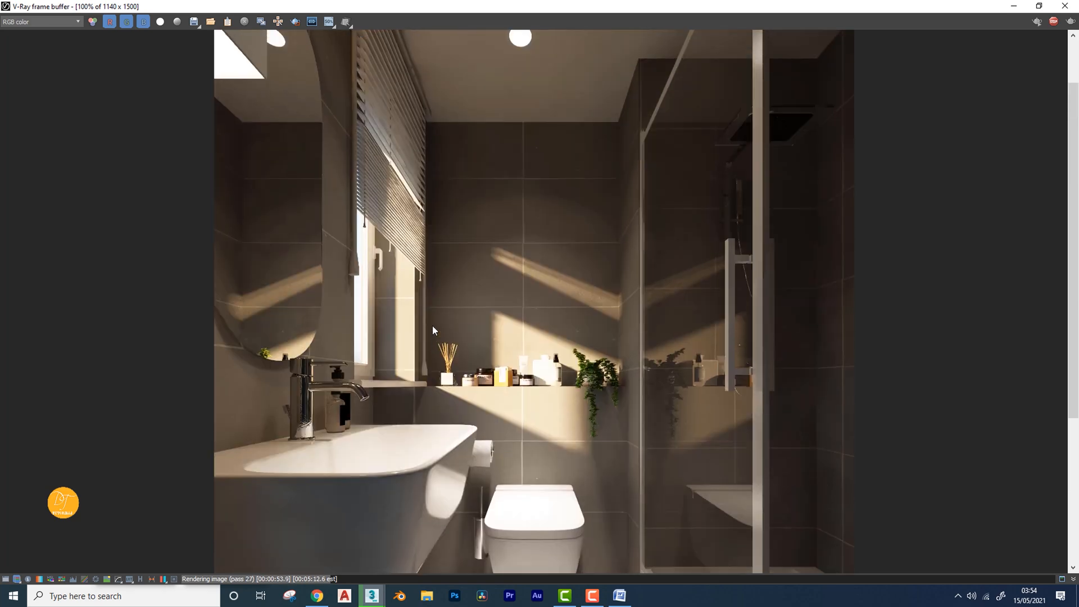
scroll(594, 269, down, 4)
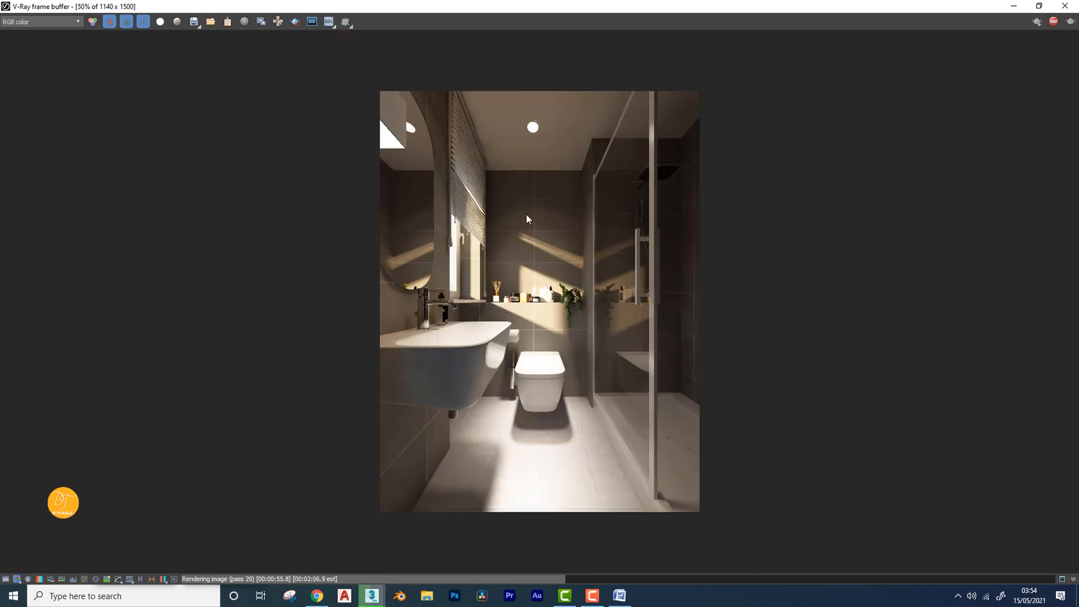
scroll(513, 275, up, 4)
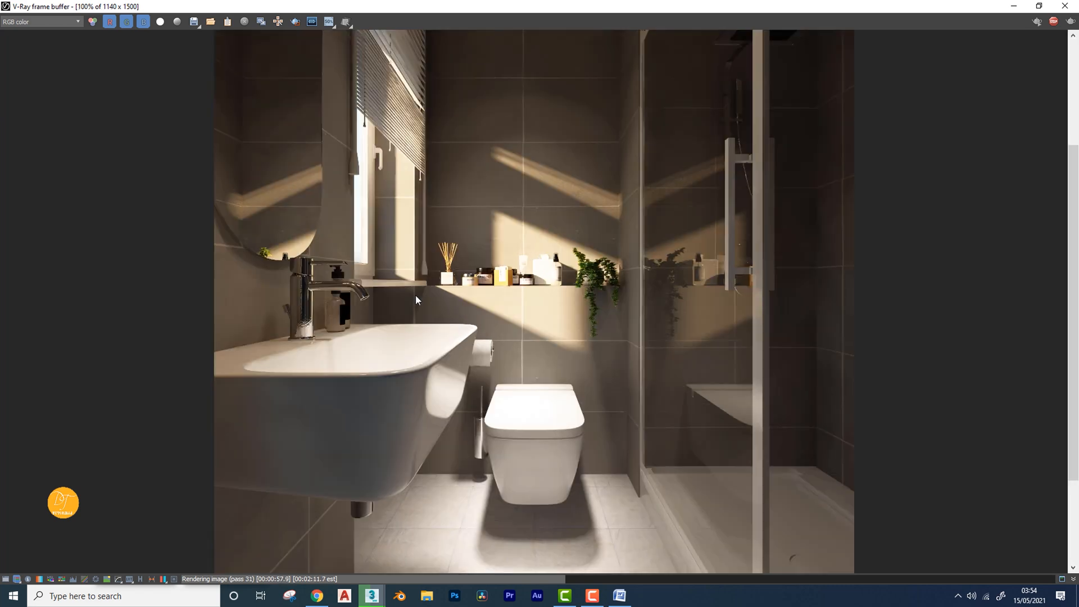
middle_drag(452, 278, 451, 302)
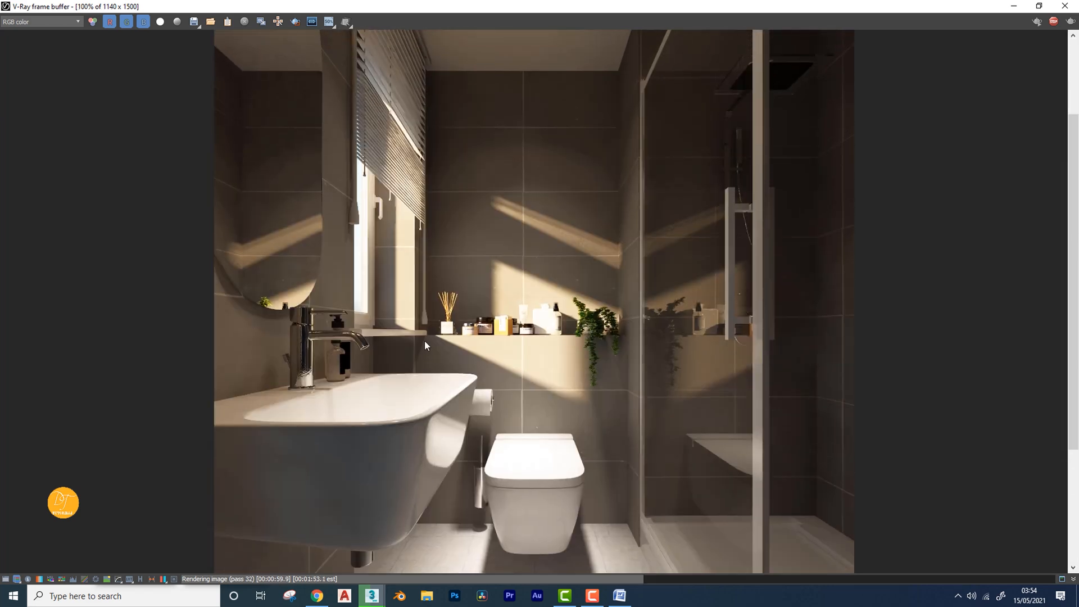
middle_drag(351, 468, 341, 488)
middle_drag(386, 297, 387, 359)
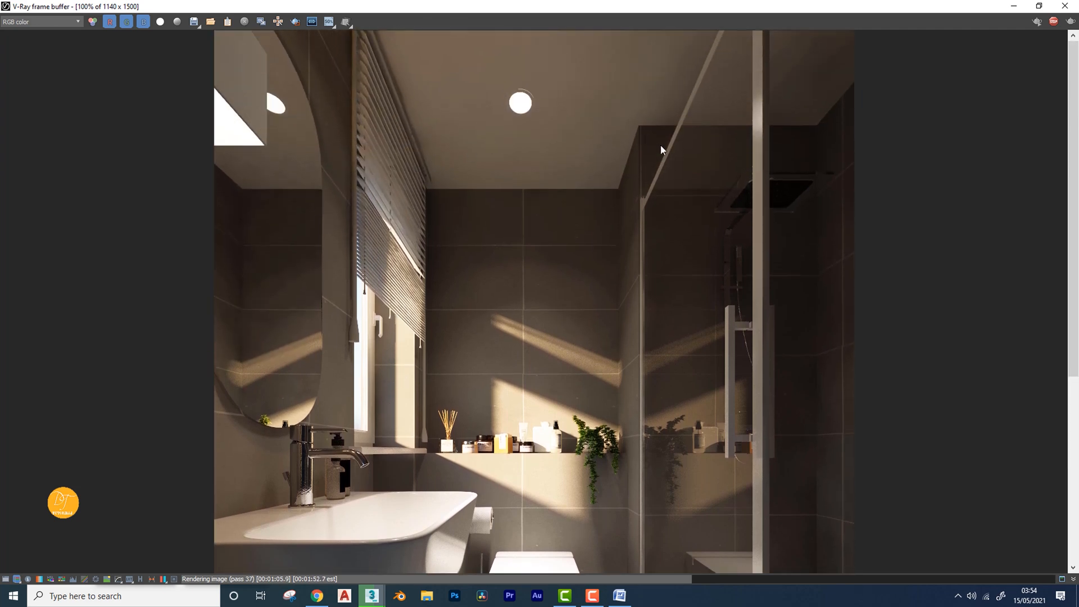
Inspect the ceiling surface around the round downlight and above the shower enclosure in the render
scroll(545, 147, up, 1)
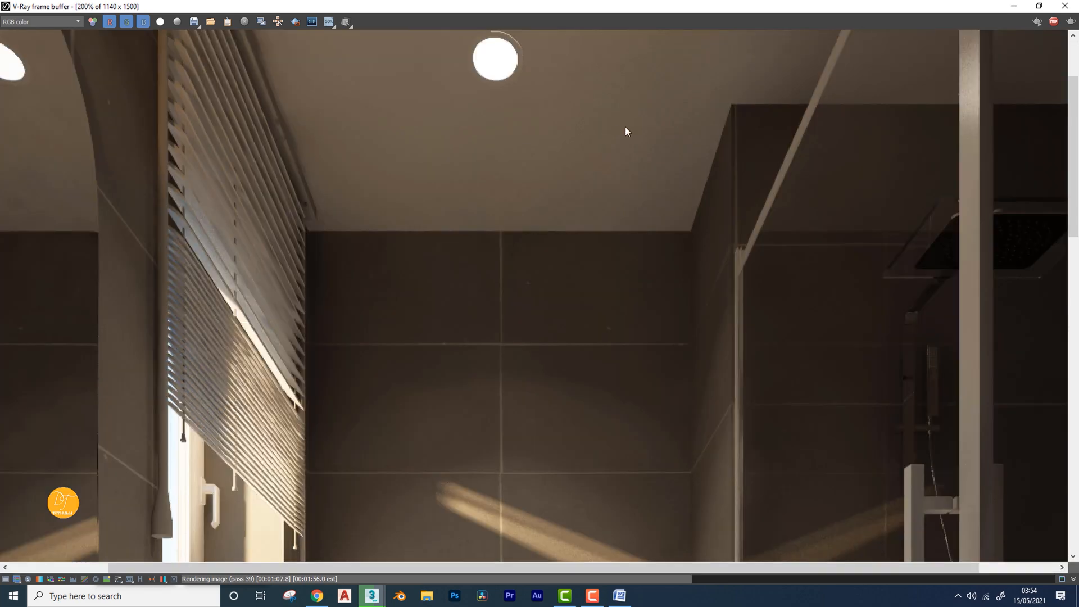
middle_drag(625, 127, 609, 187)
scroll(609, 186, up, 2)
scroll(539, 278, down, 1)
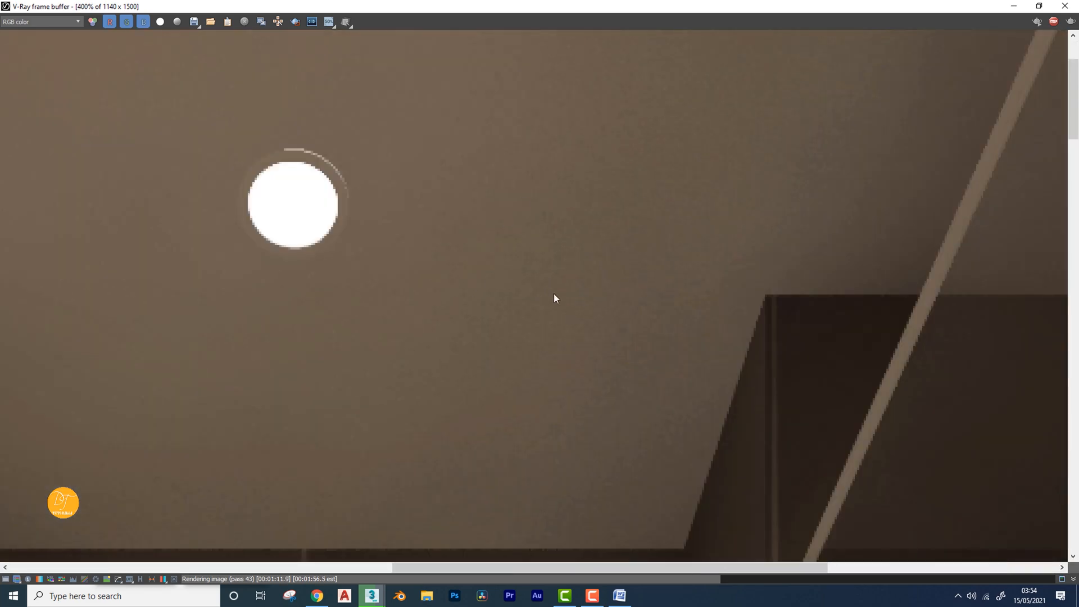
middle_drag(514, 335, 458, 264)
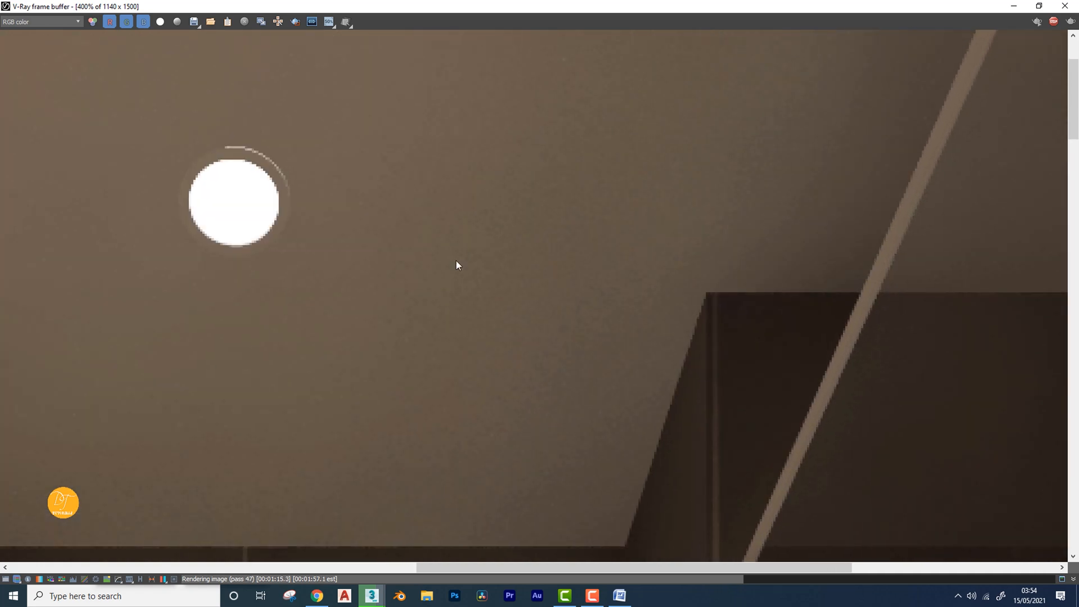
scroll(567, 224, down, 1)
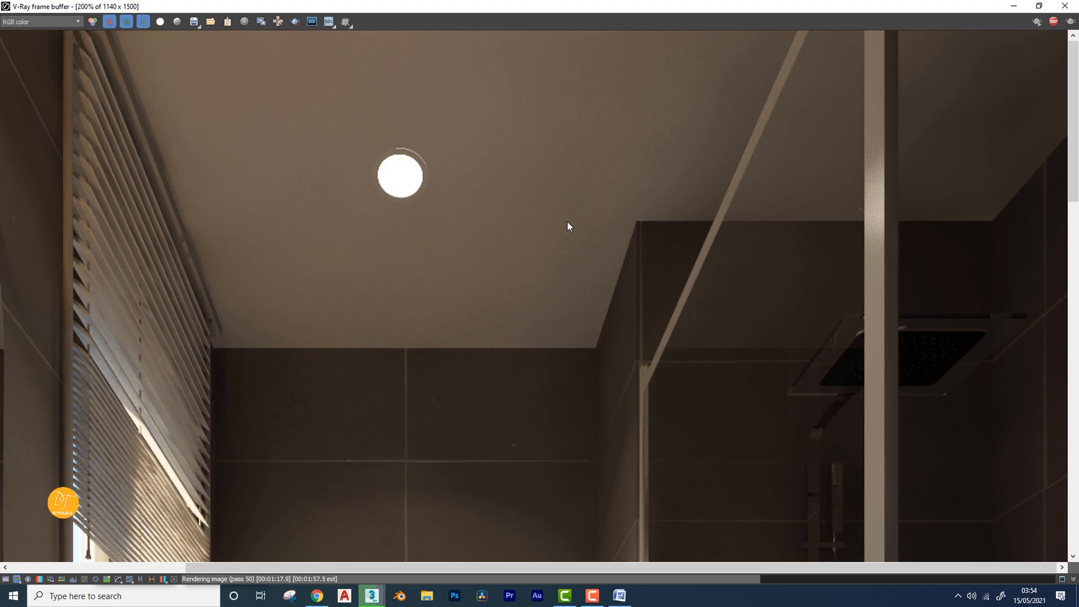
scroll(426, 258, down, 1)
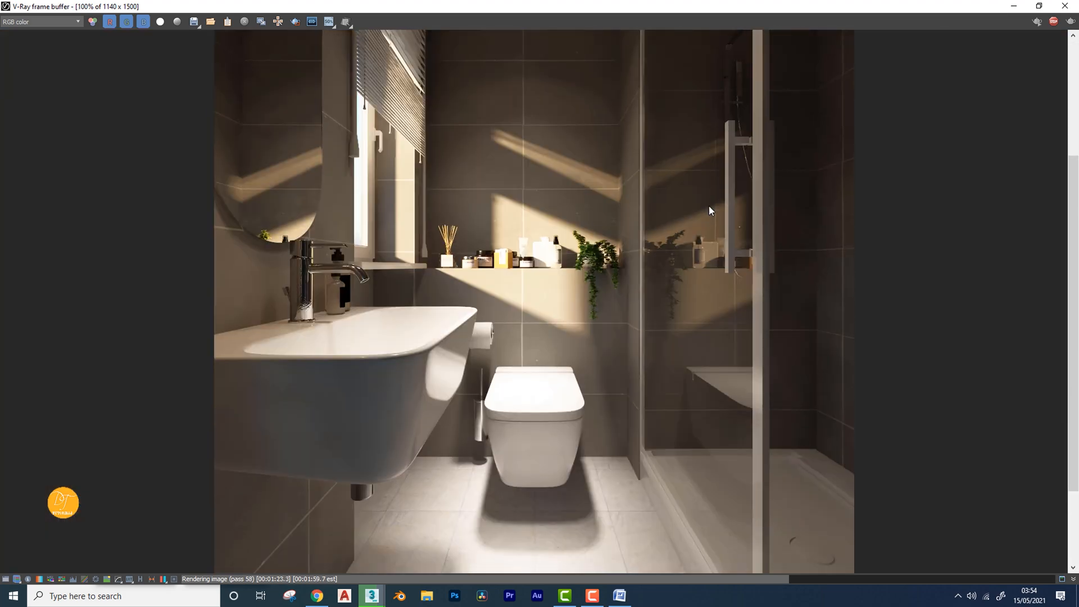
Review the shelf accessories, hanging plant, wall tiles and floor in the render, then view the whole image
middle_drag(709, 206, 514, 446)
scroll(515, 446, up, 1)
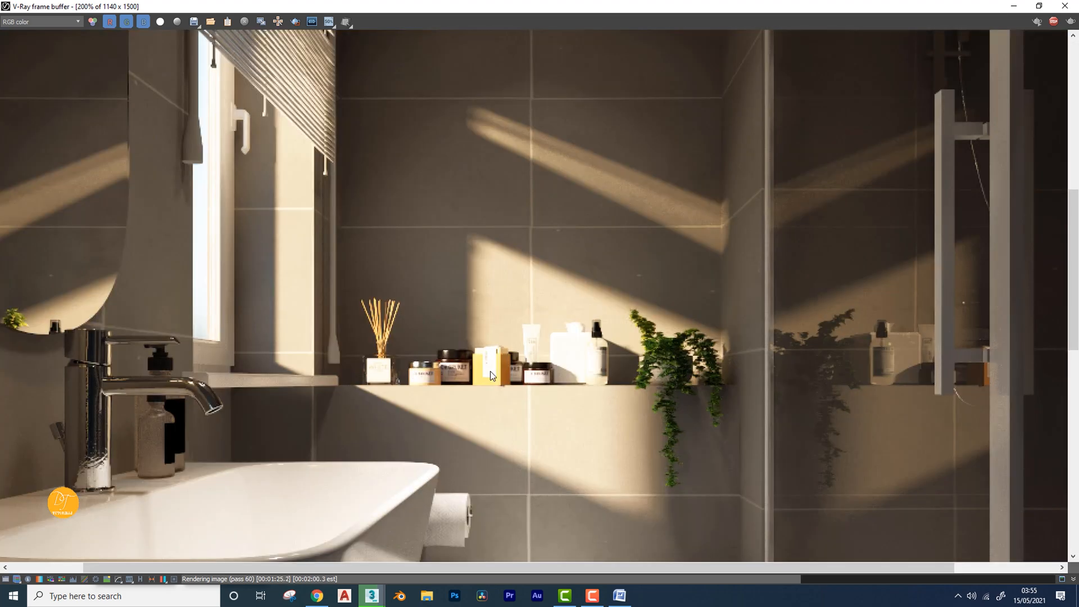
scroll(478, 290, down, 1)
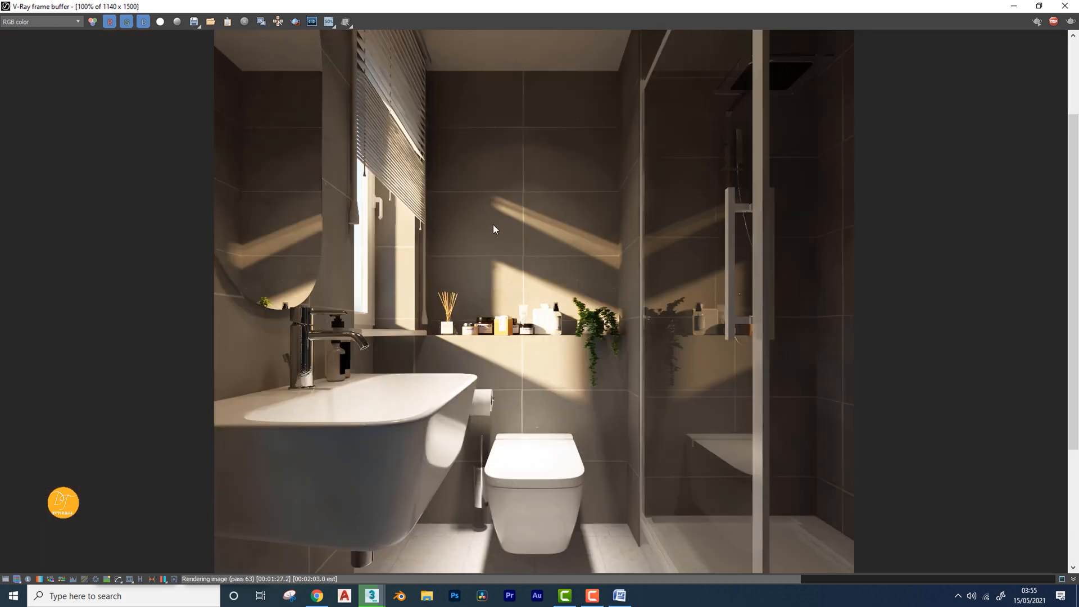
middle_drag(493, 225, 501, 194)
scroll(530, 305, down, 1)
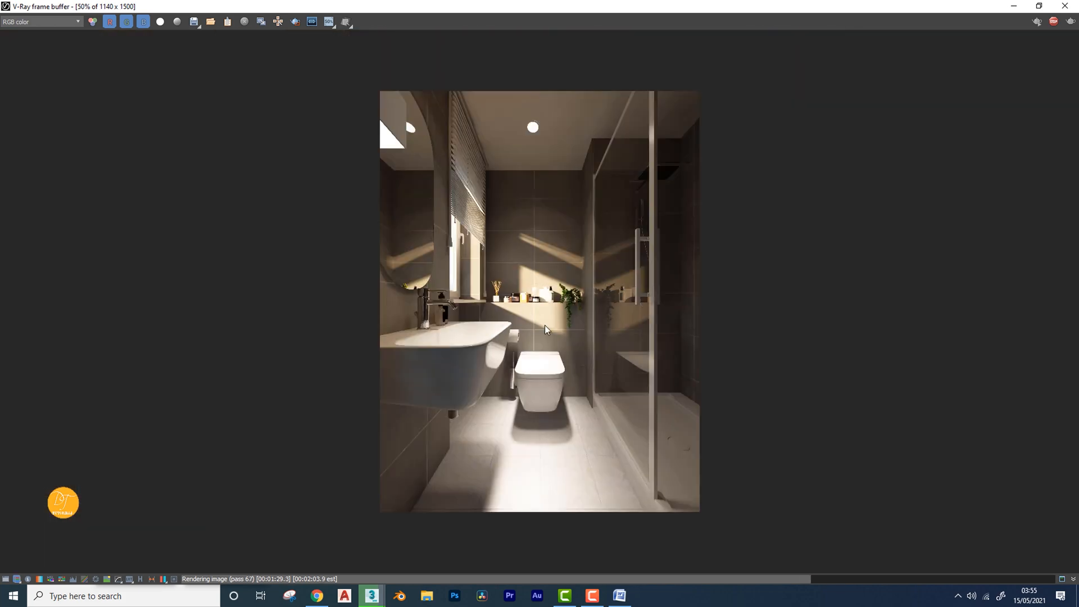
scroll(543, 323, up, 1)
middle_drag(584, 370, 584, 296)
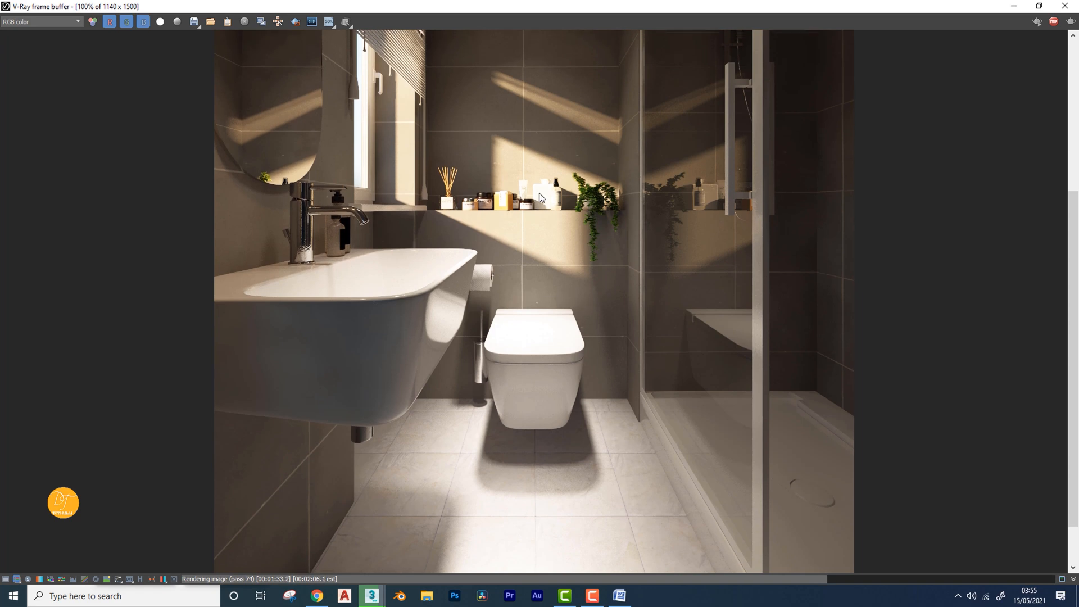
middle_drag(538, 193, 533, 279)
scroll(562, 247, down, 1)
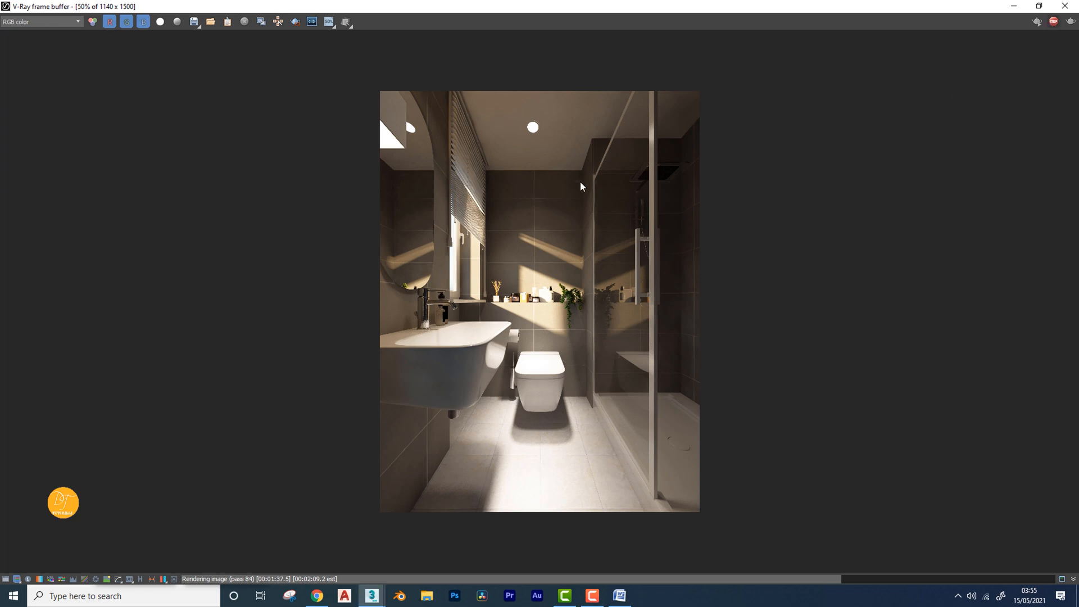
Close the frame buffer after a last look at the render's upper area, and move the Material Editor slightly higher
double_click(398, 127)
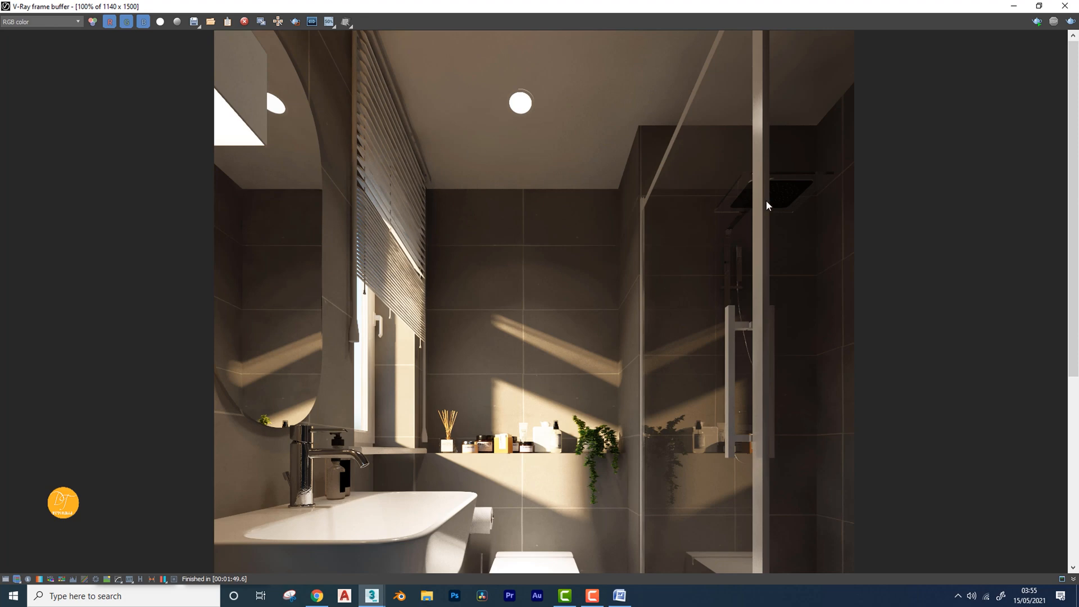
click(1064, 6)
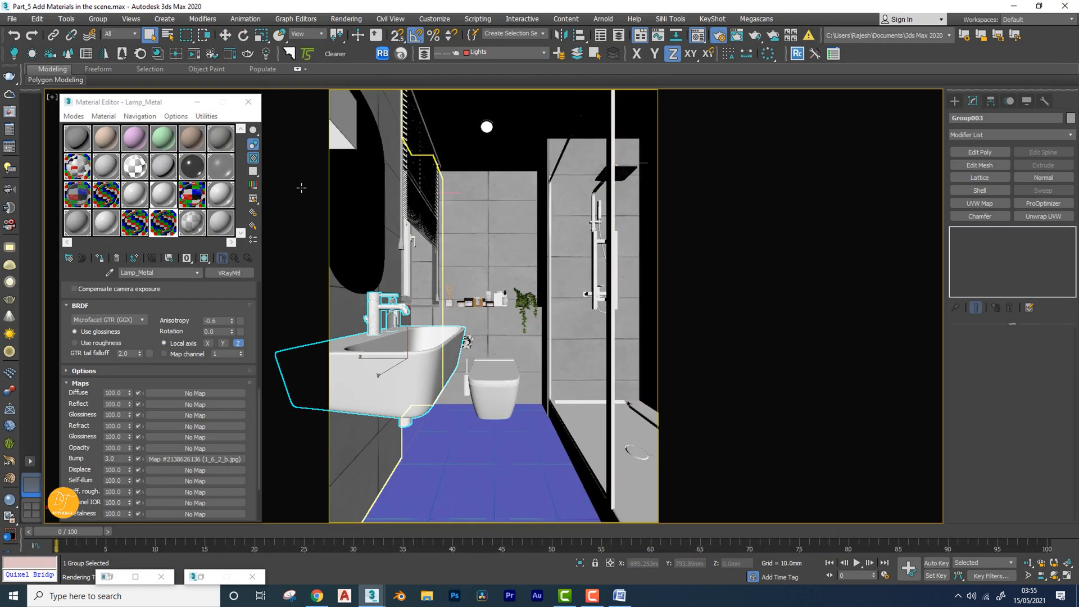
drag(171, 107, 172, 100)
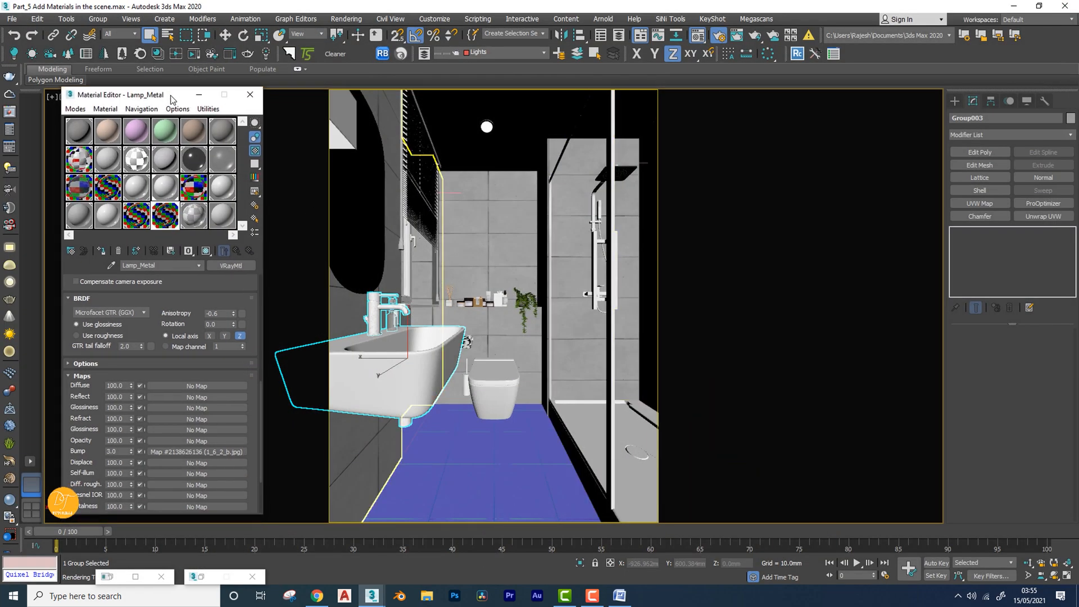